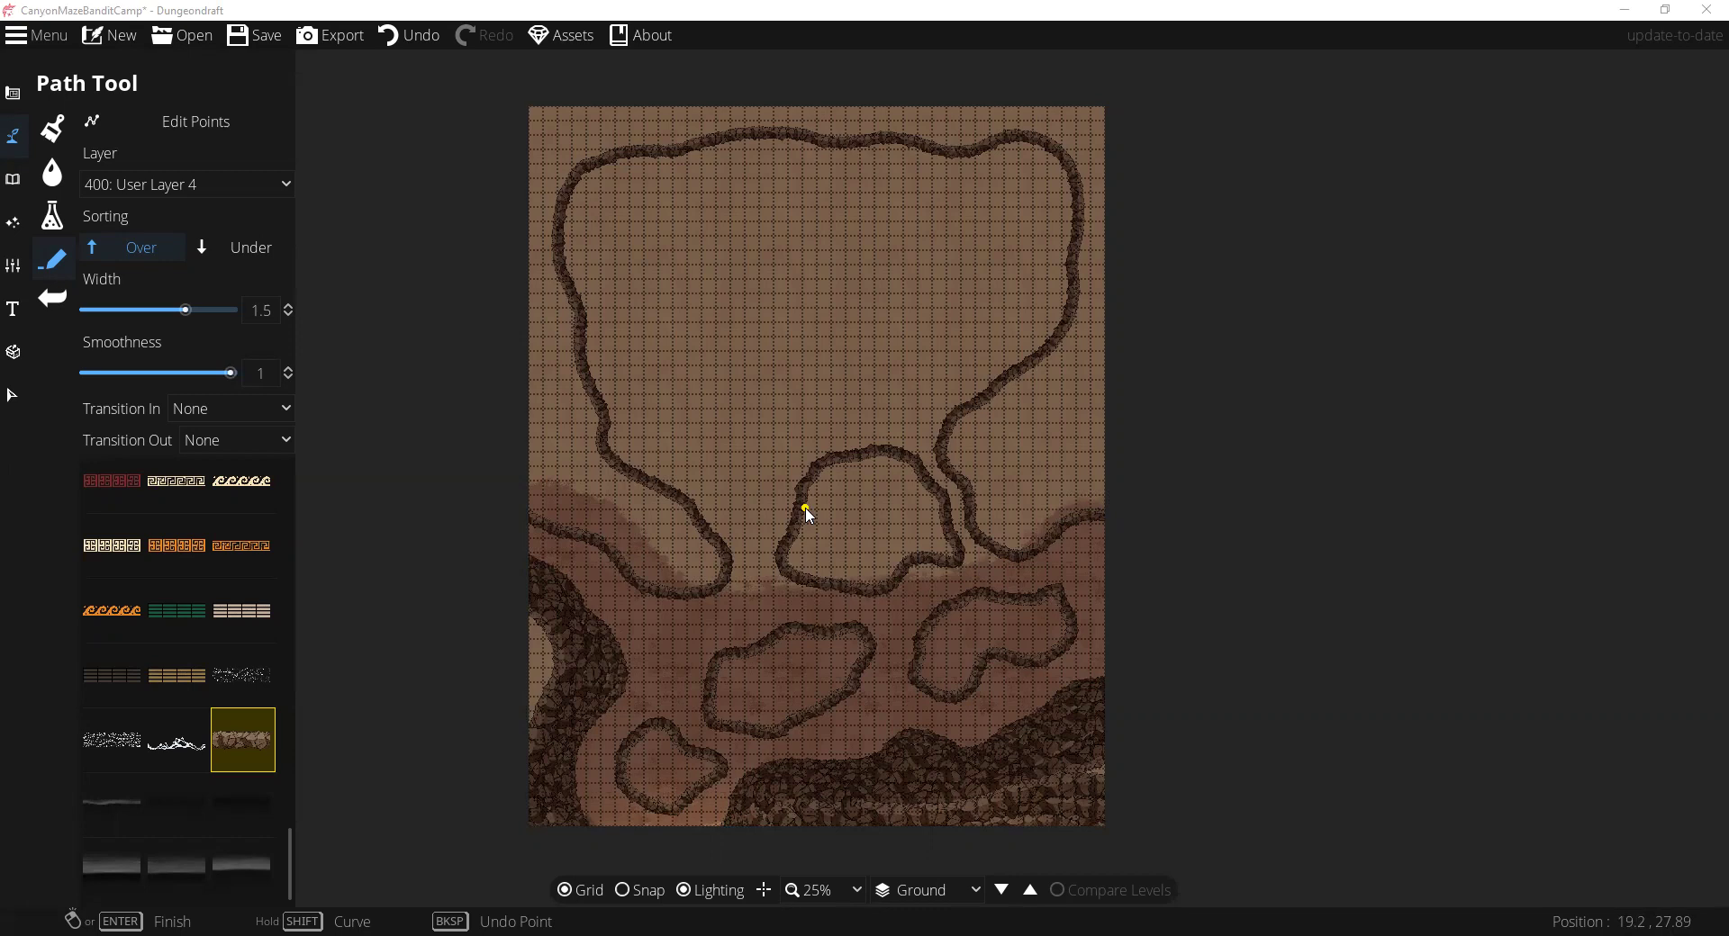
click(805, 506)
click(977, 614)
scroll(829, 383, up, 6)
scroll(857, 298, down, 2)
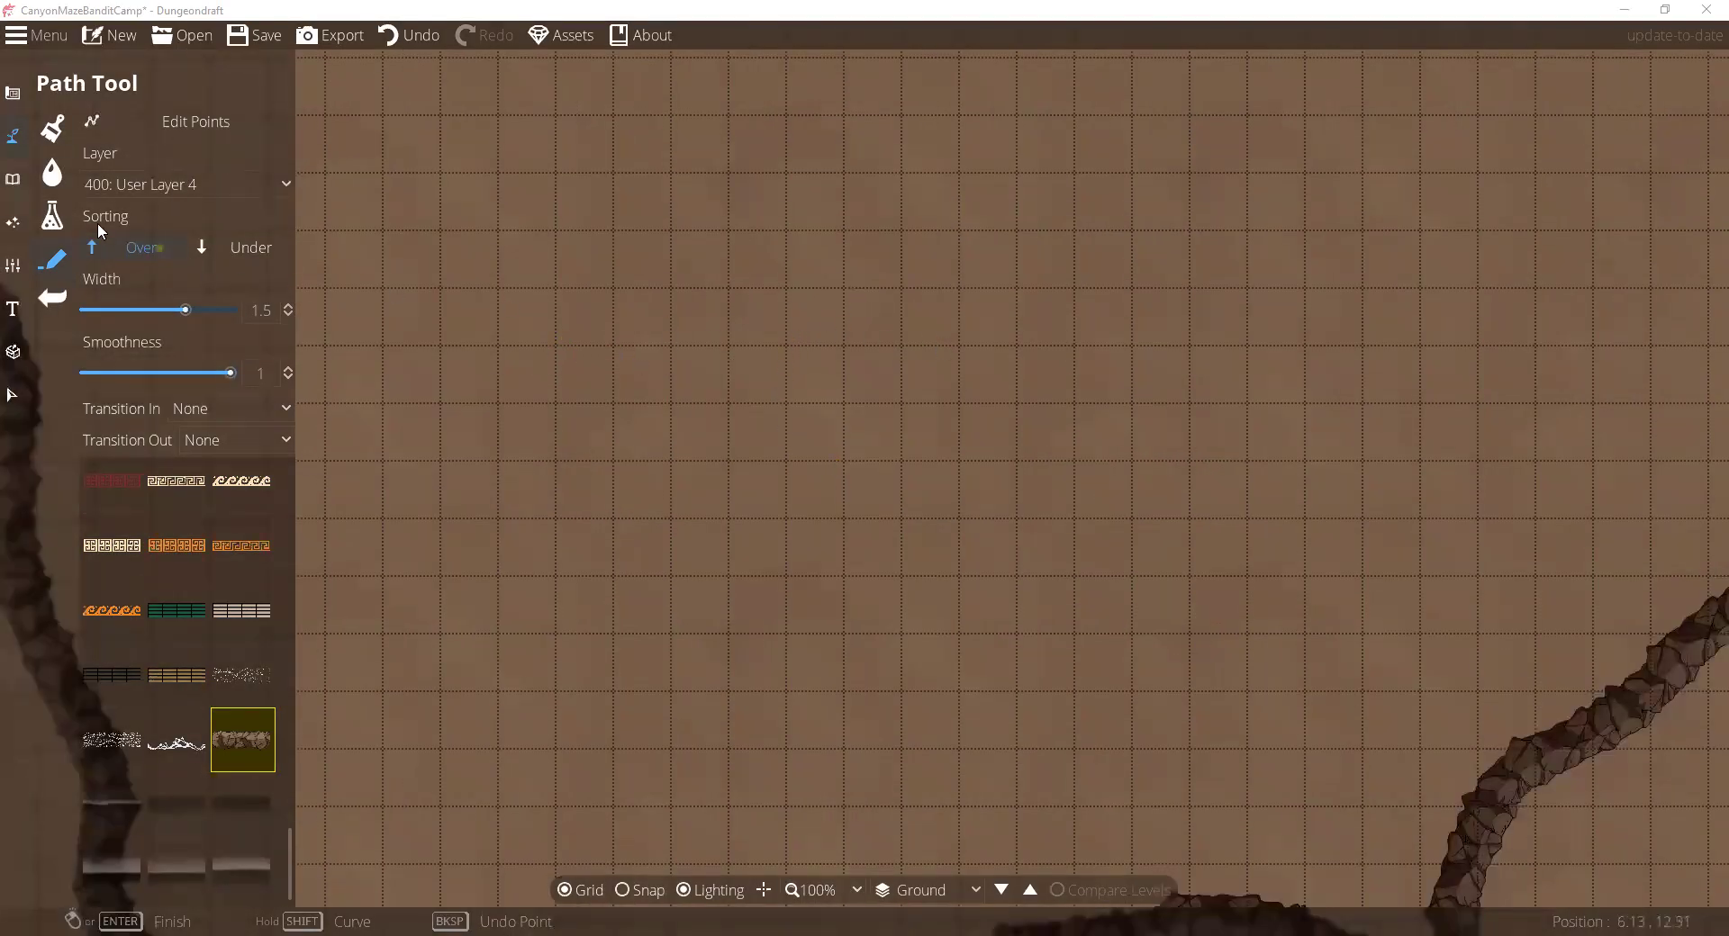
click(20, 180)
drag(728, 380, 763, 423)
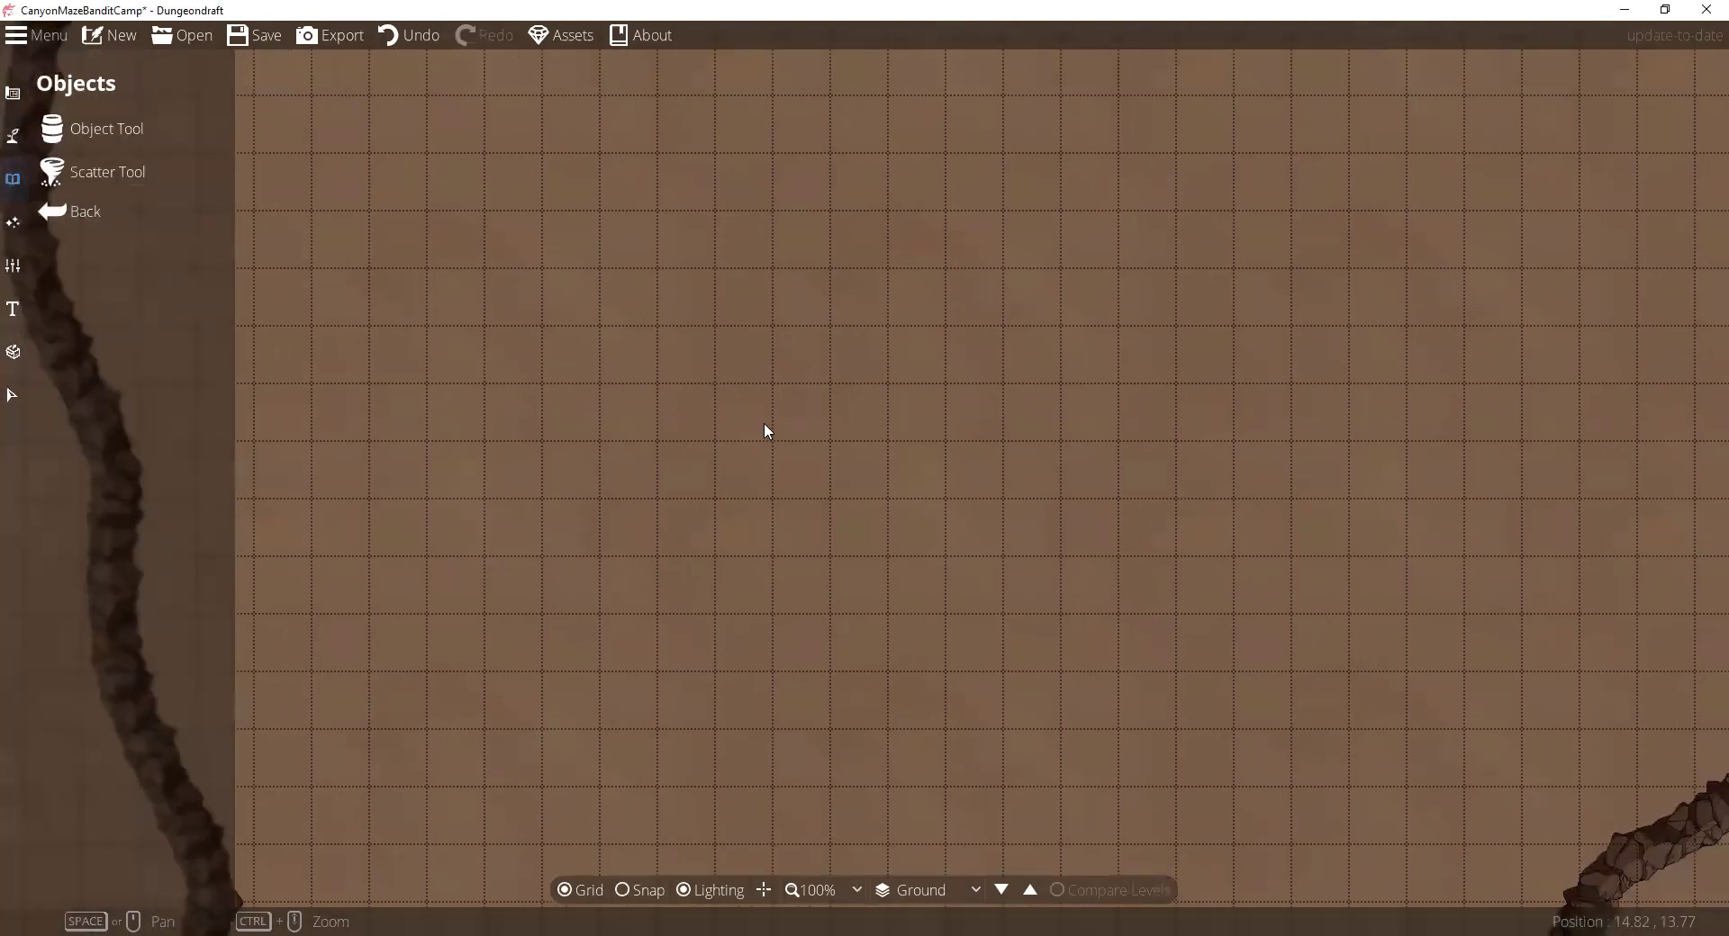
click(12, 136)
click(99, 129)
click(95, 264)
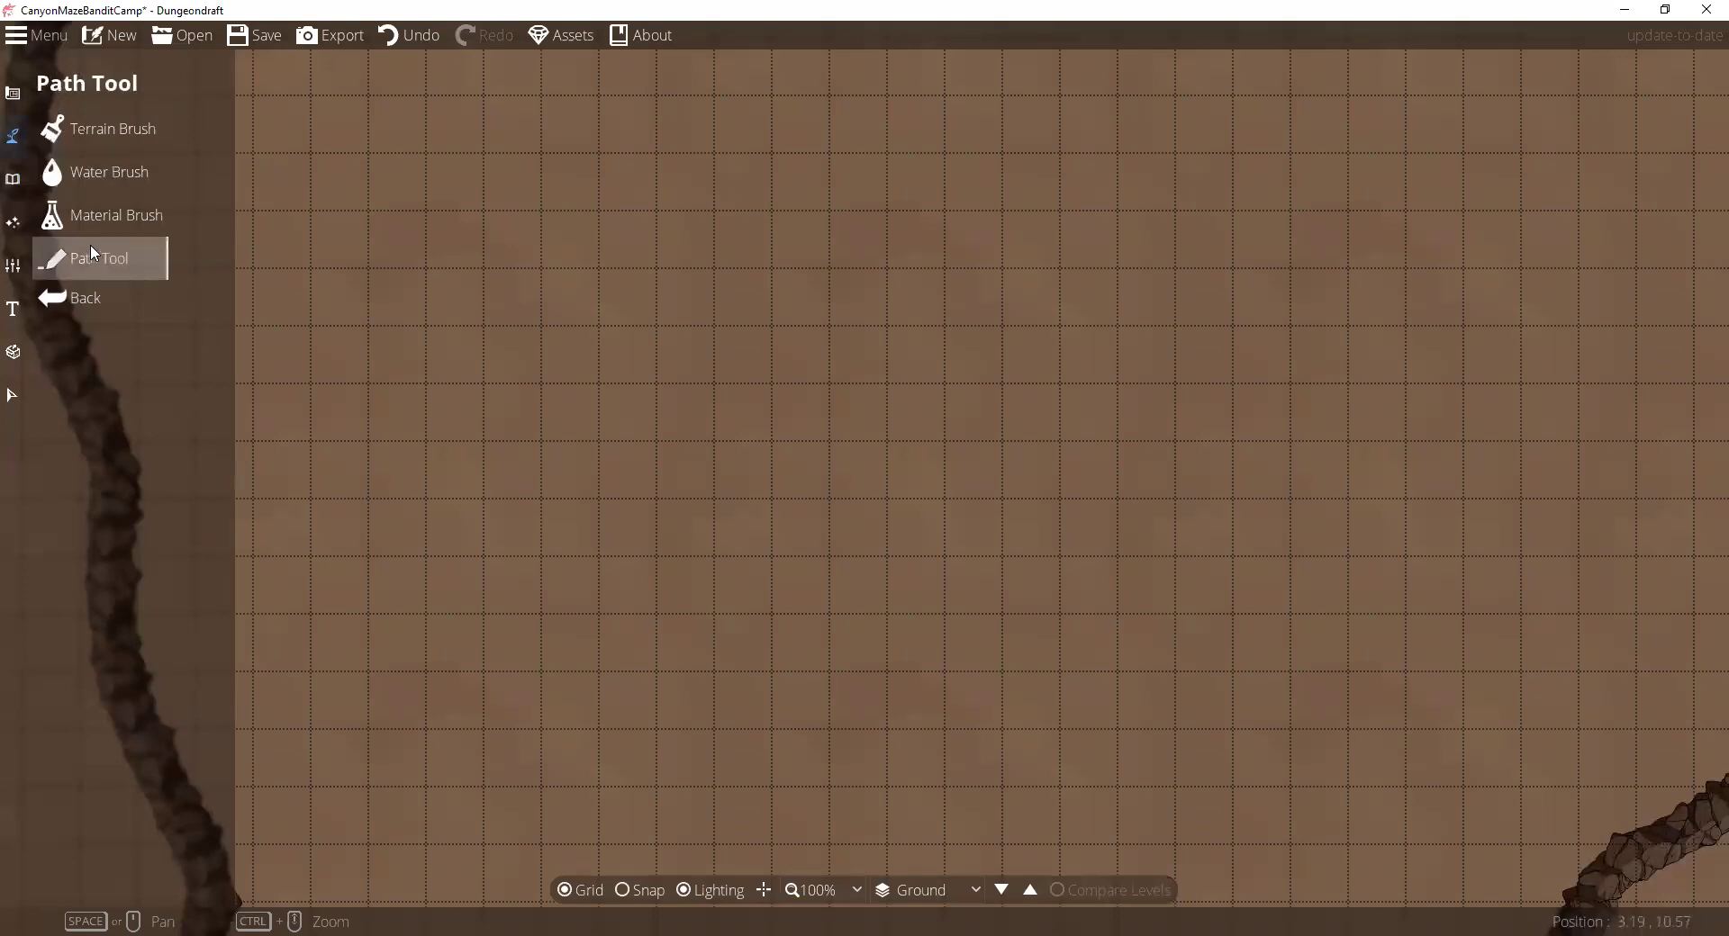
click(13, 92)
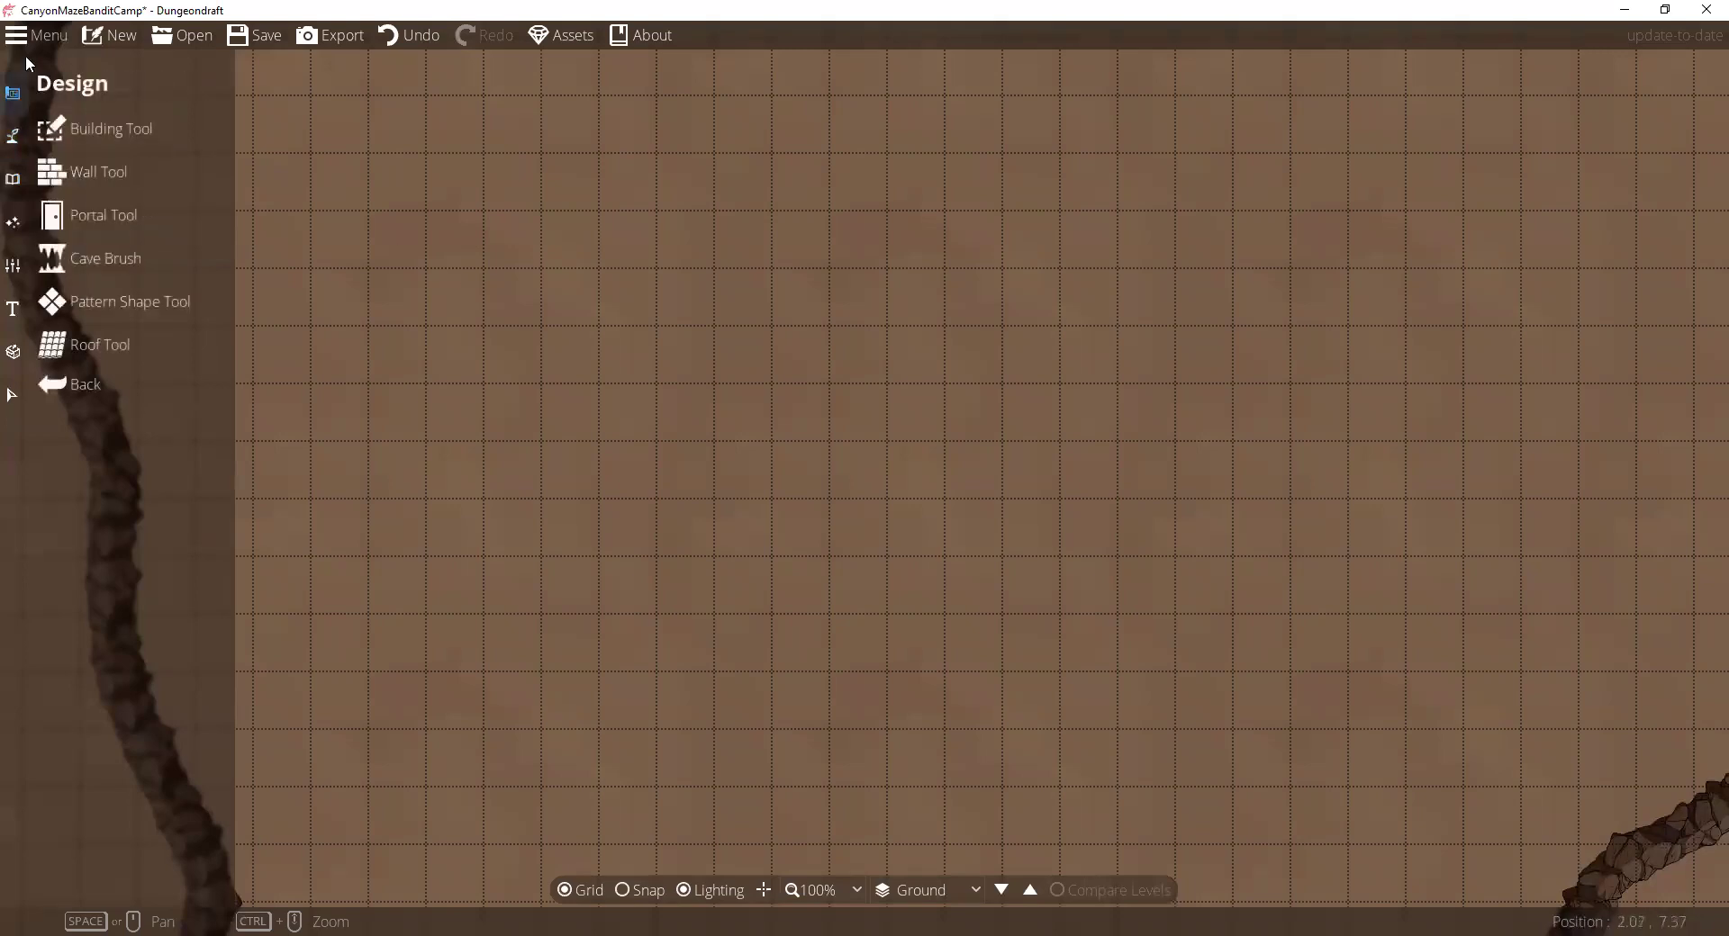
click(13, 137)
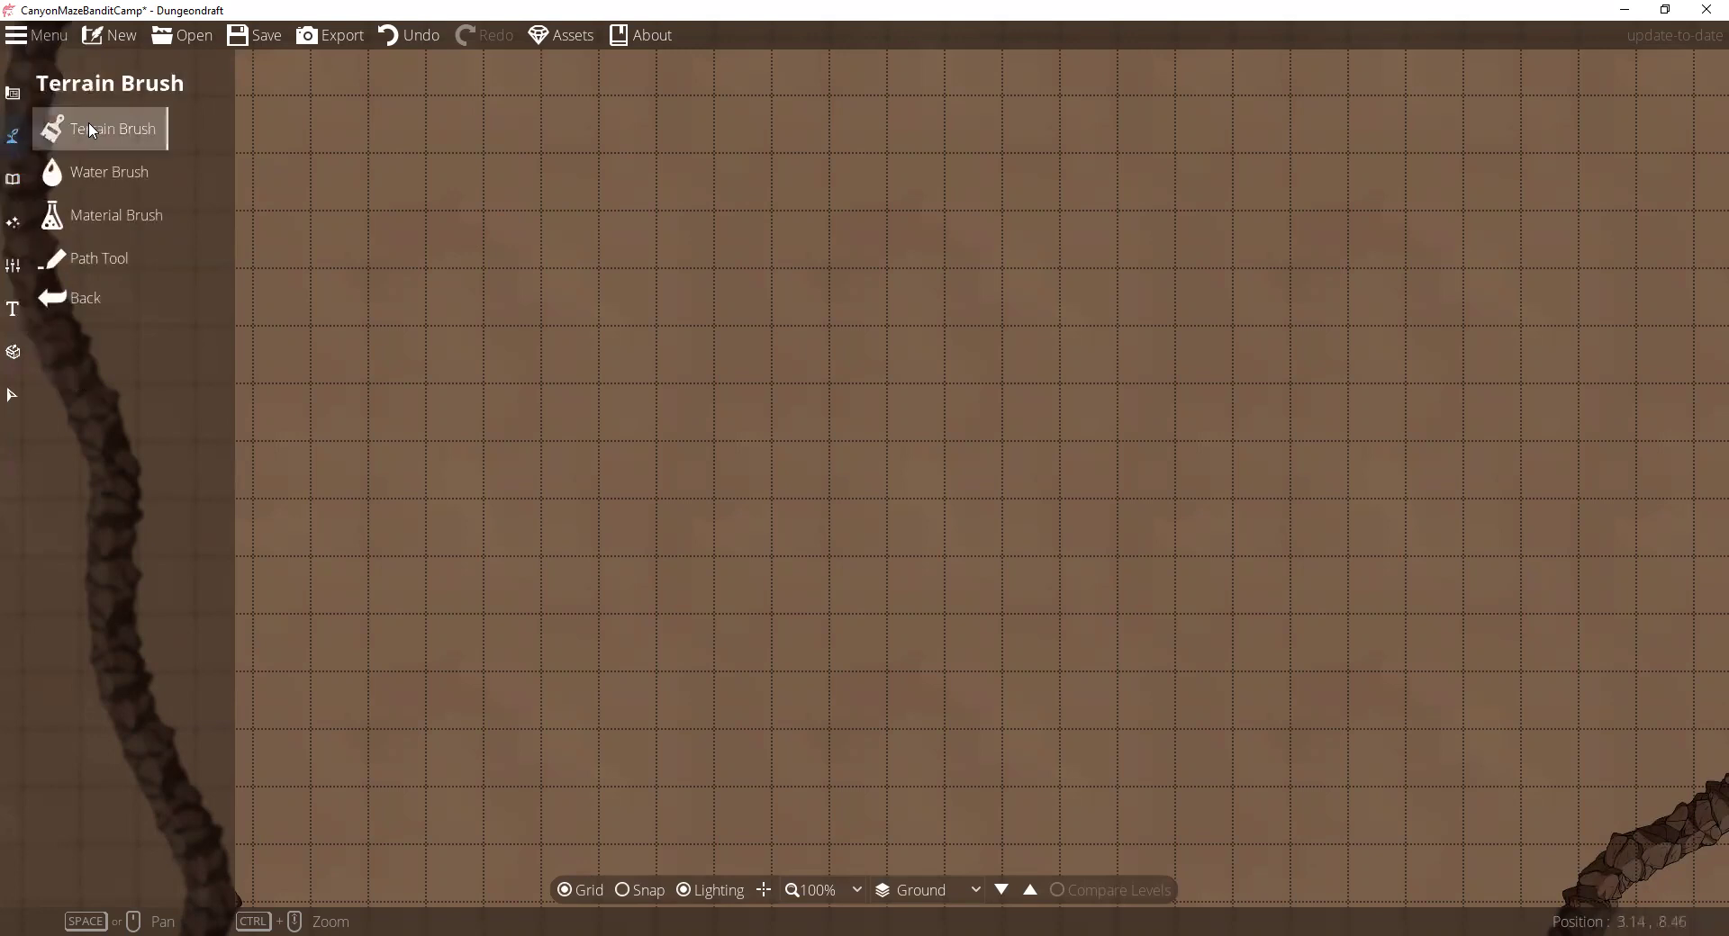
Step: Activate the Path Tool and choose the grey rocky cliff path texture
click(83, 259)
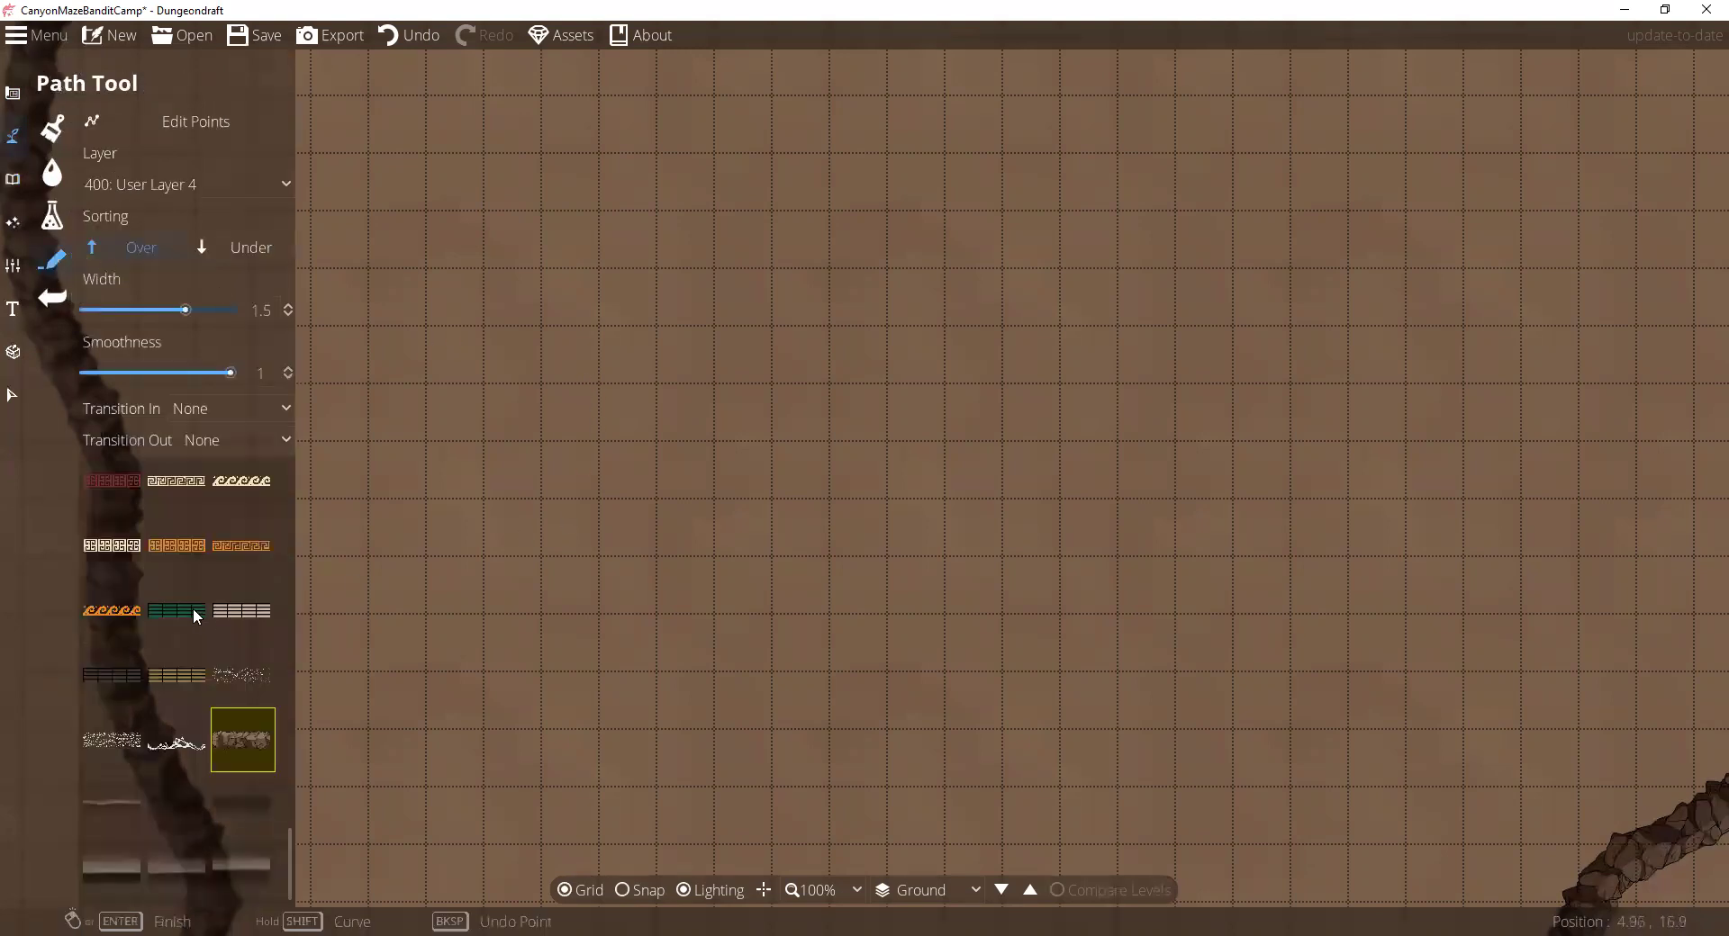
scroll(193, 610, up, 10)
scroll(192, 607, up, 10)
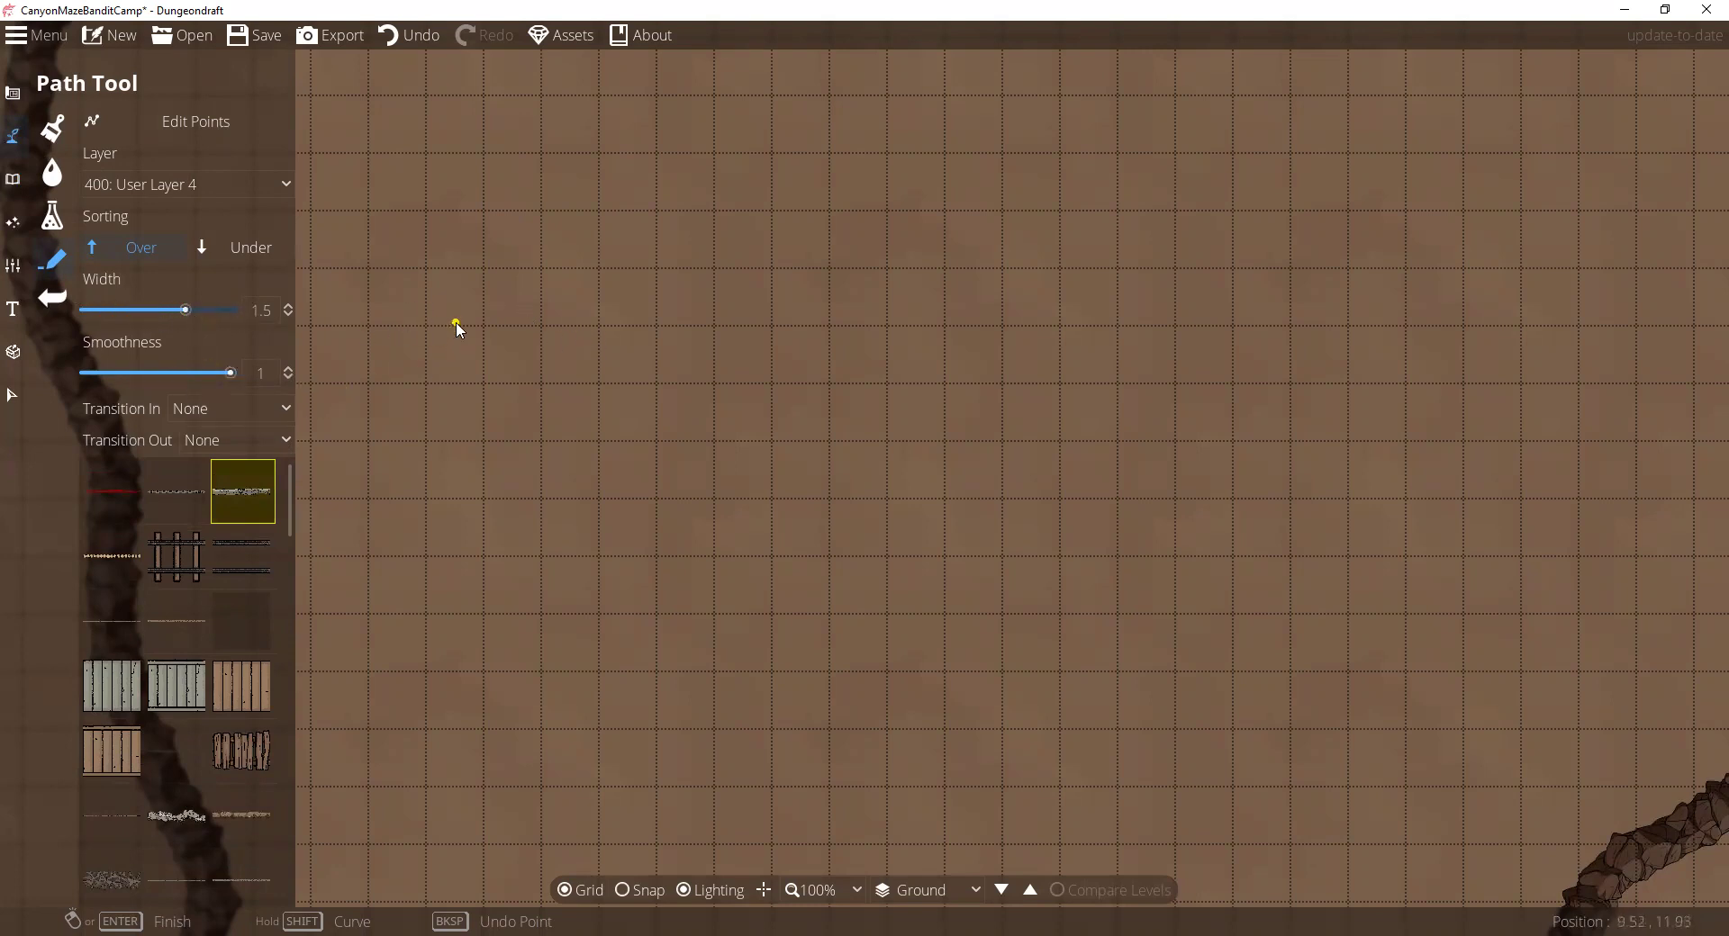
Step: Draw three straight horizontal test cliff paths on the open ground at width 1.5, a larger width, and 0.22
drag(502, 329, 1257, 331)
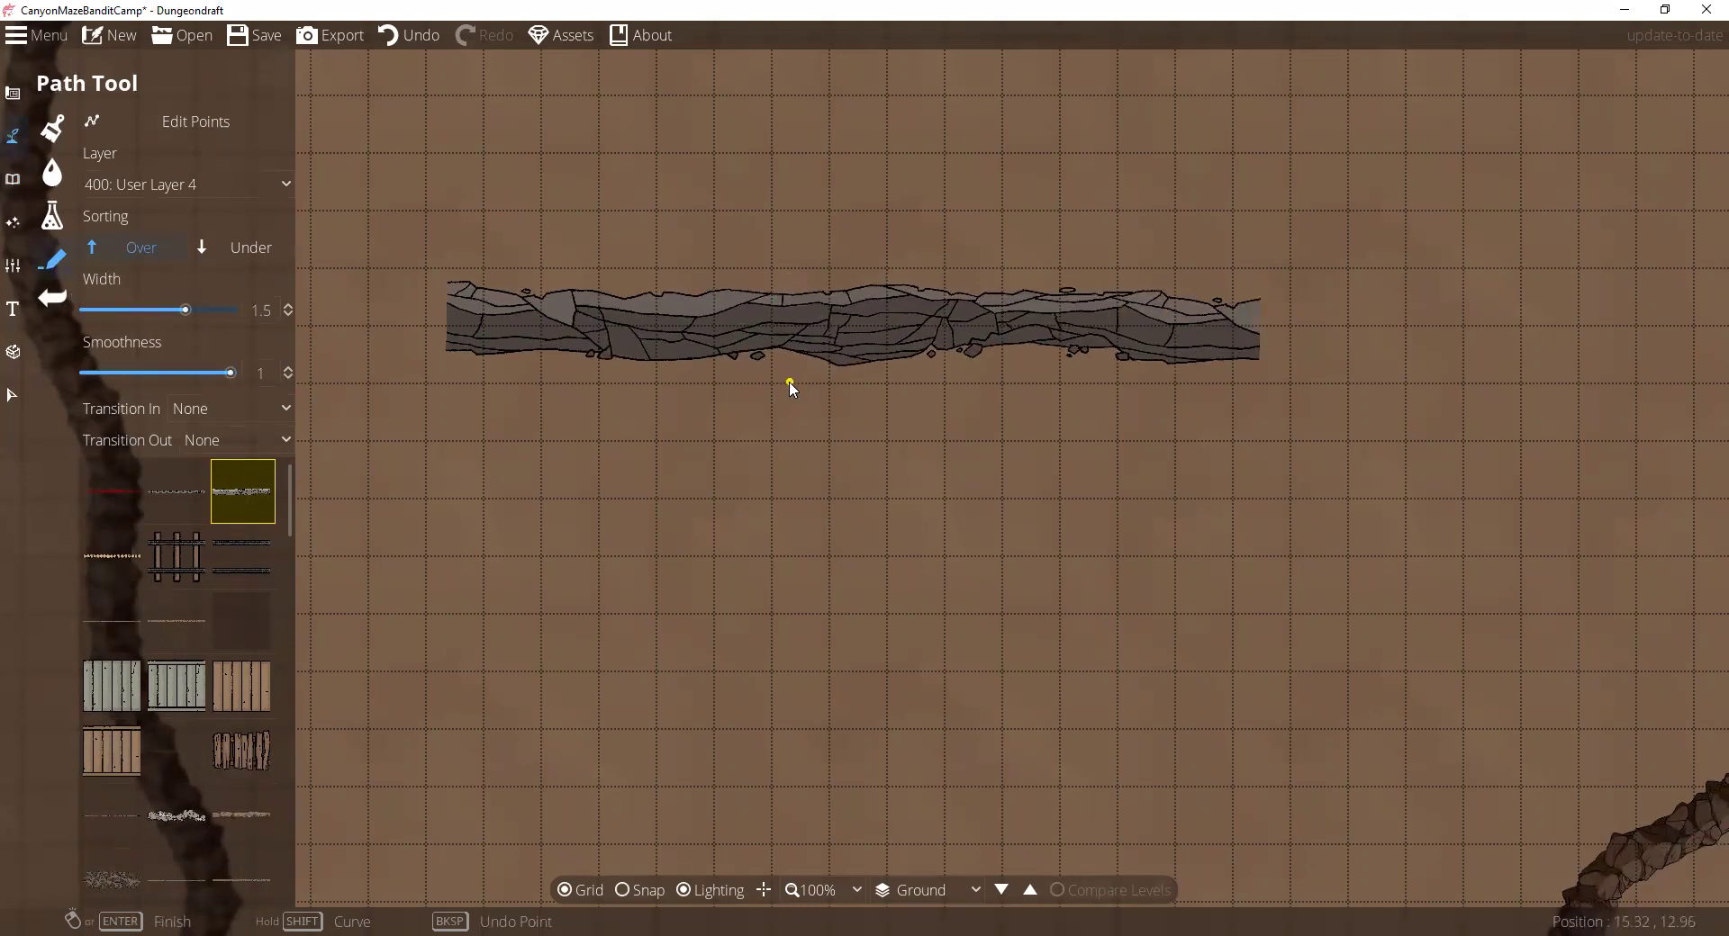
click(186, 310)
drag(212, 310, 115, 310)
click(483, 415)
click(1125, 417)
click(488, 246)
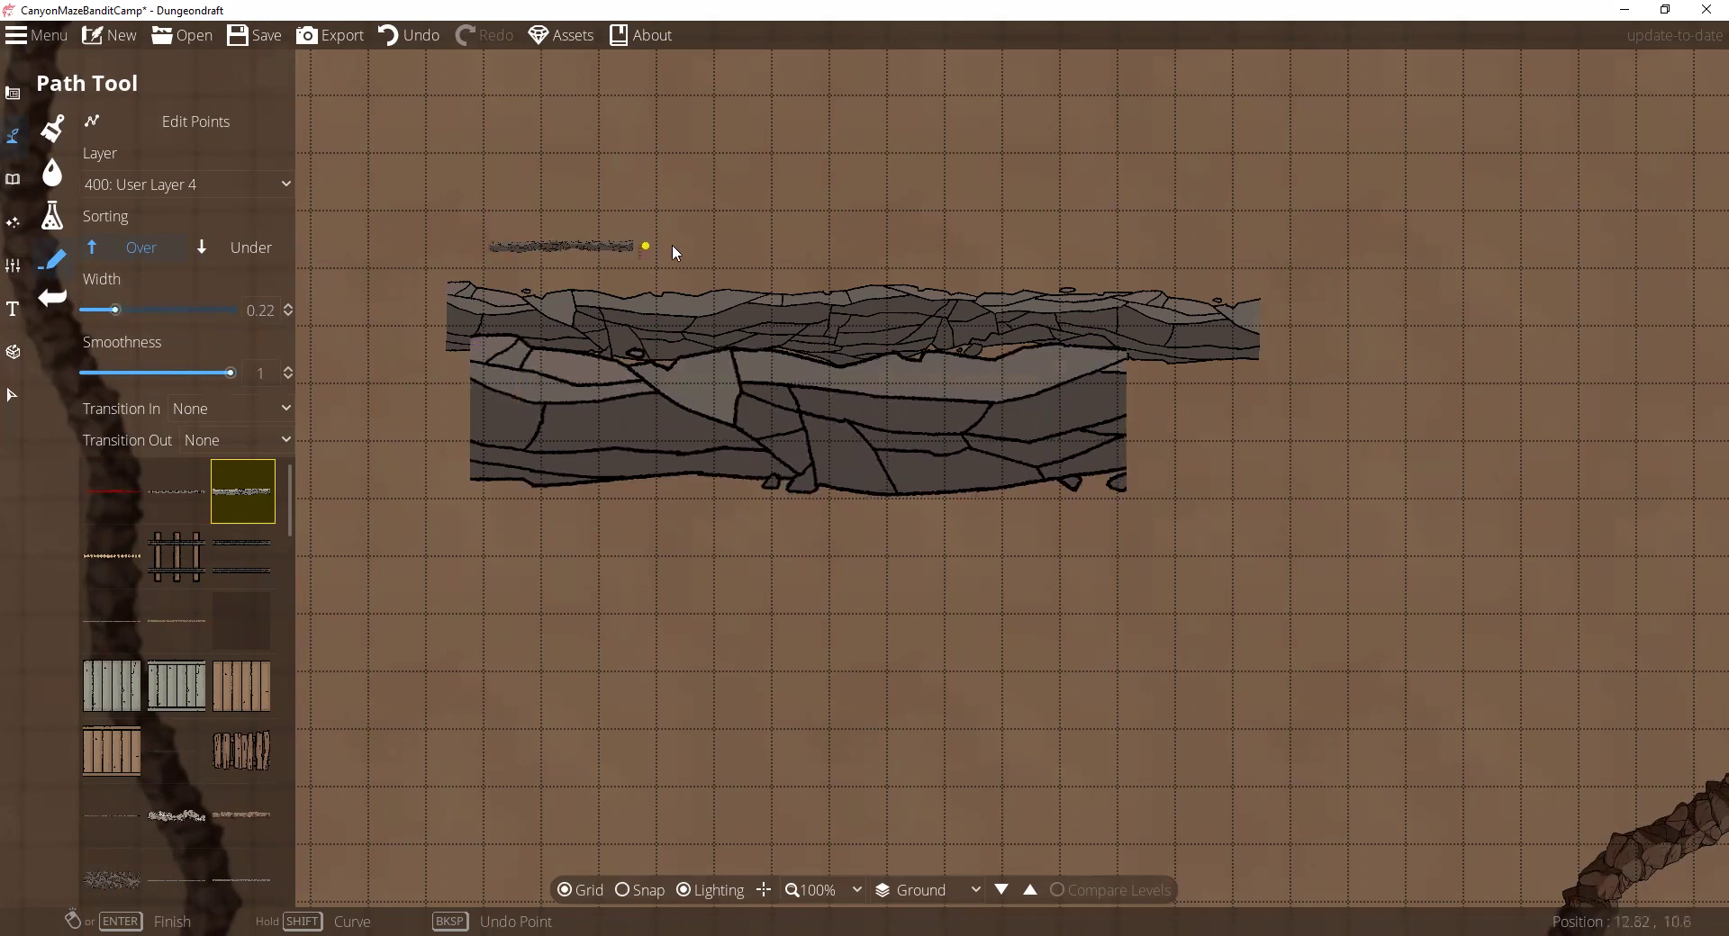
click(973, 246)
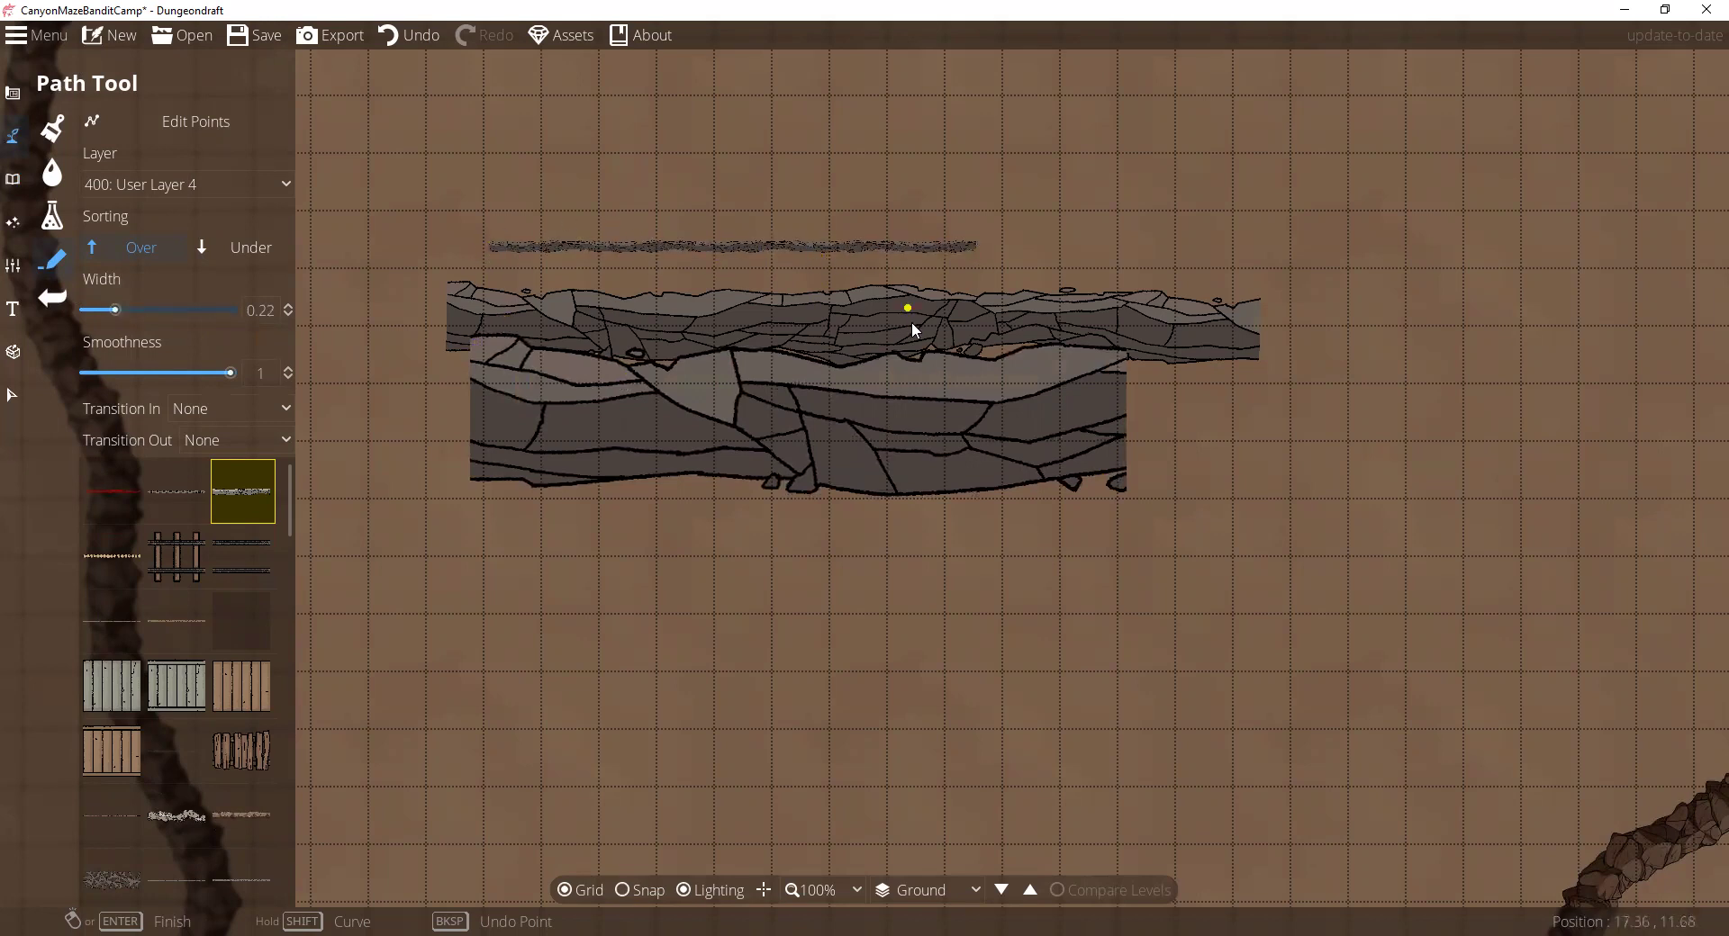
Step: Undo the three straight test cliff paths
click(429, 41)
click(429, 41)
click(429, 42)
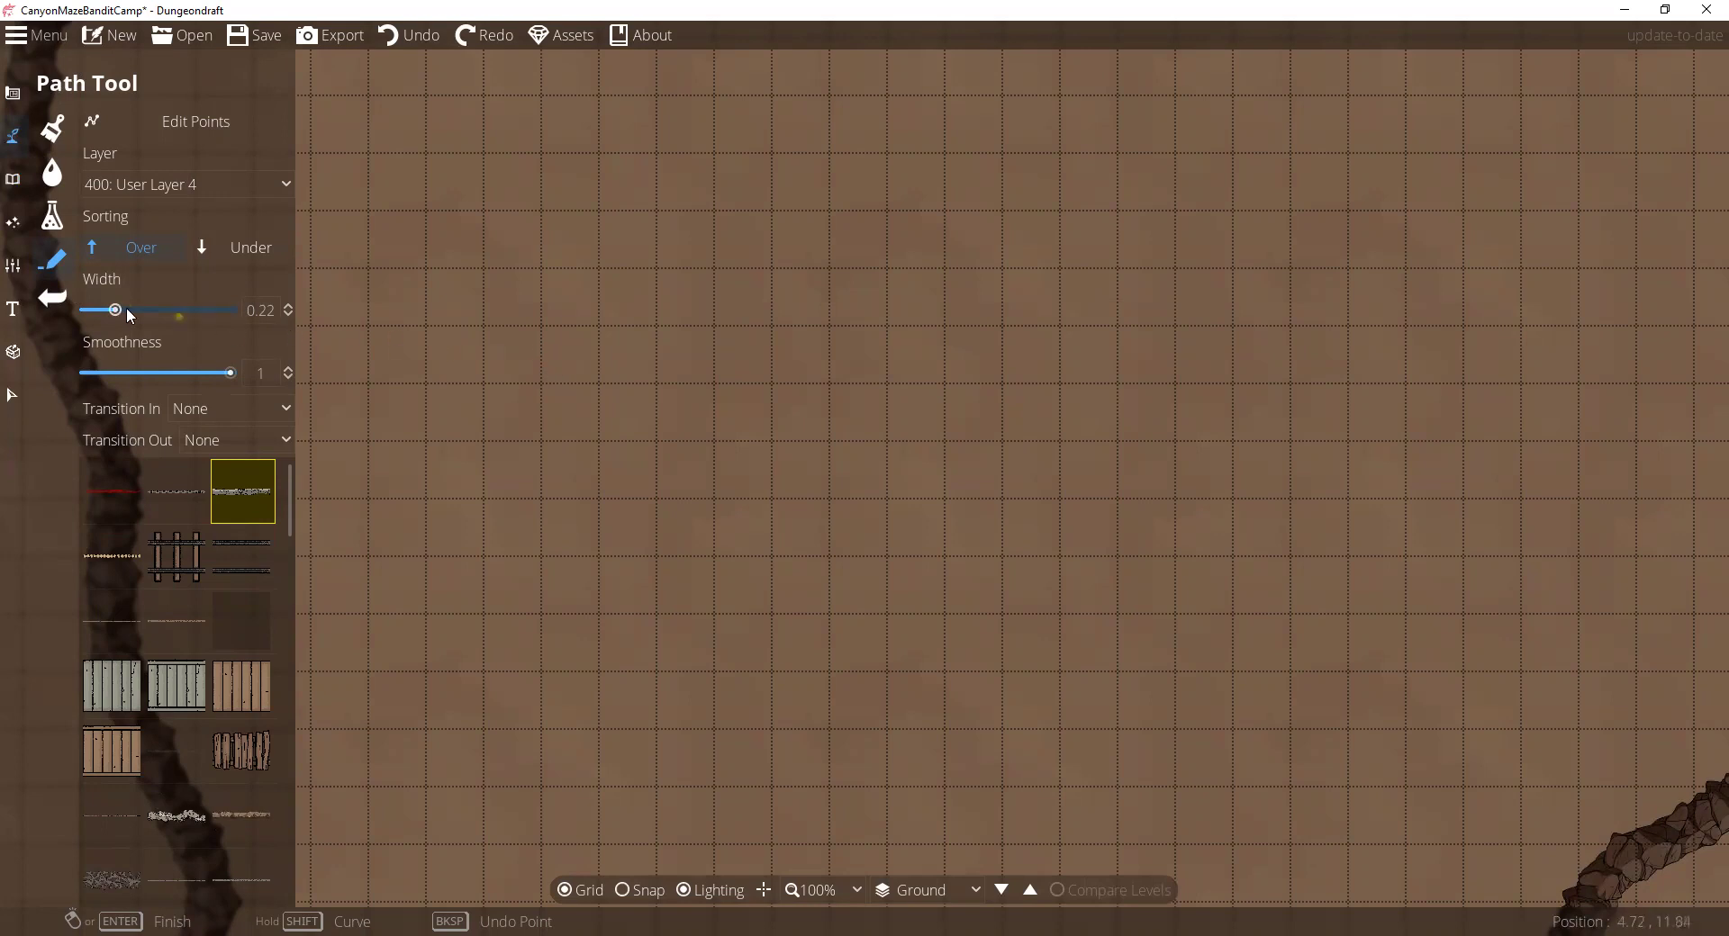
Step: Set the path width to 1.5 and the path layer to 100: User Layer 1
drag(117, 311, 188, 312)
click(288, 306)
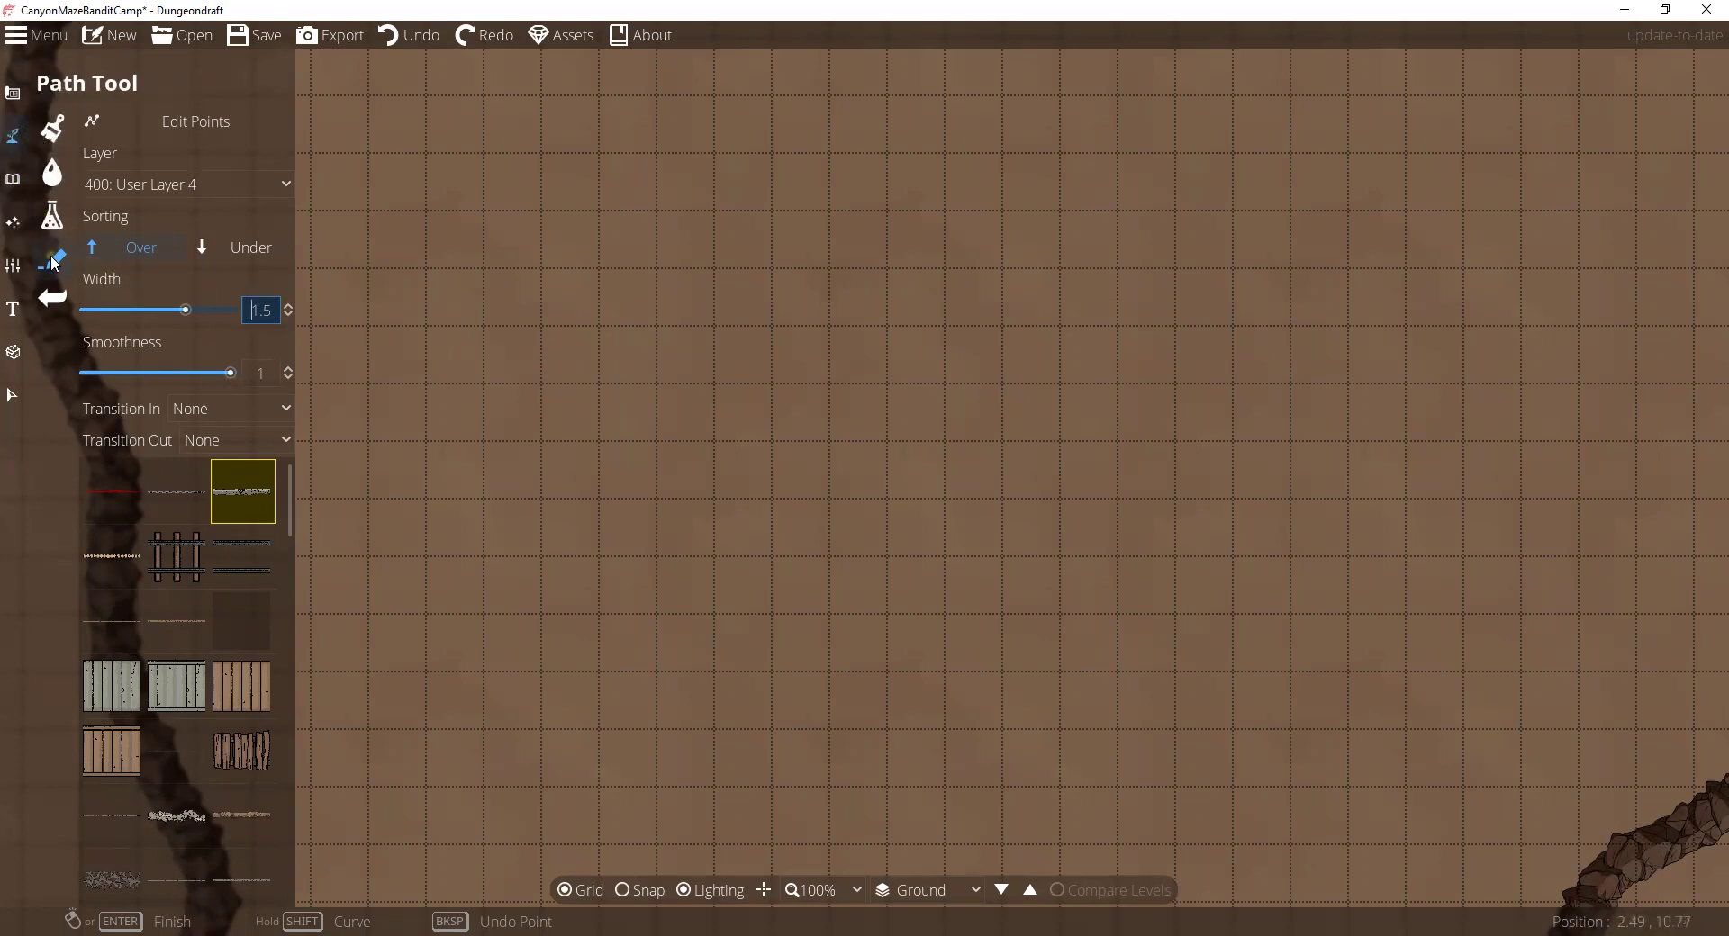
click(233, 315)
click(529, 388)
click(165, 180)
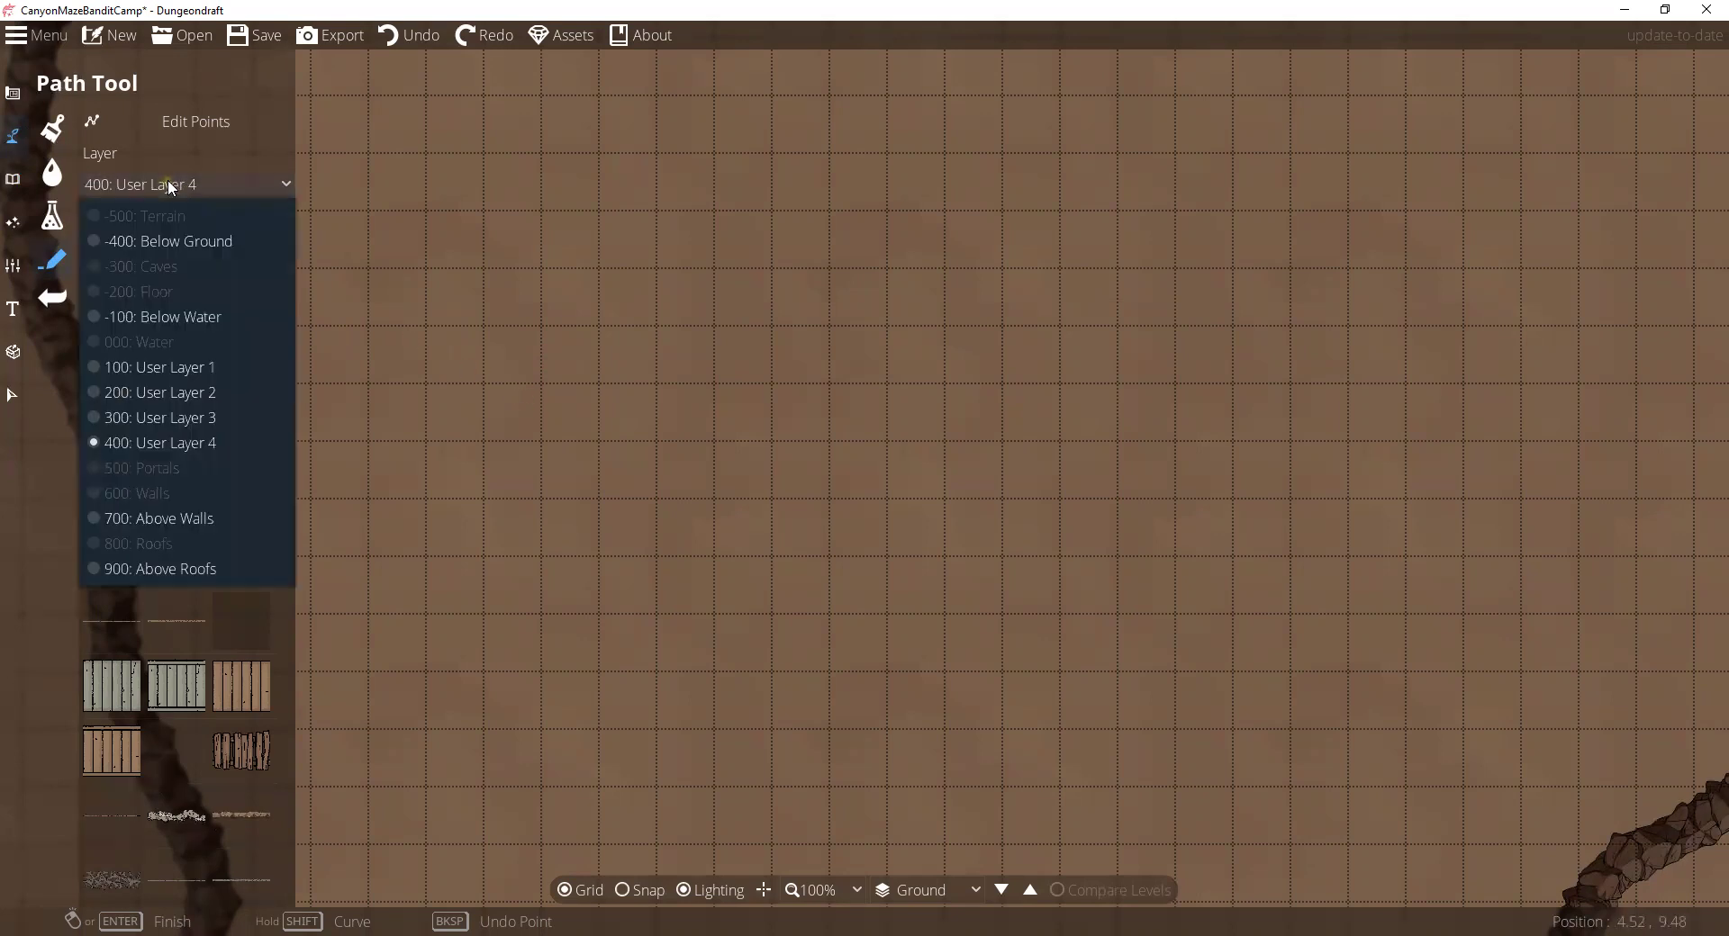
click(160, 363)
Step: Draw a wavy cliff path across the open ground, dipping at both ends and arching upward in the middle
click(646, 437)
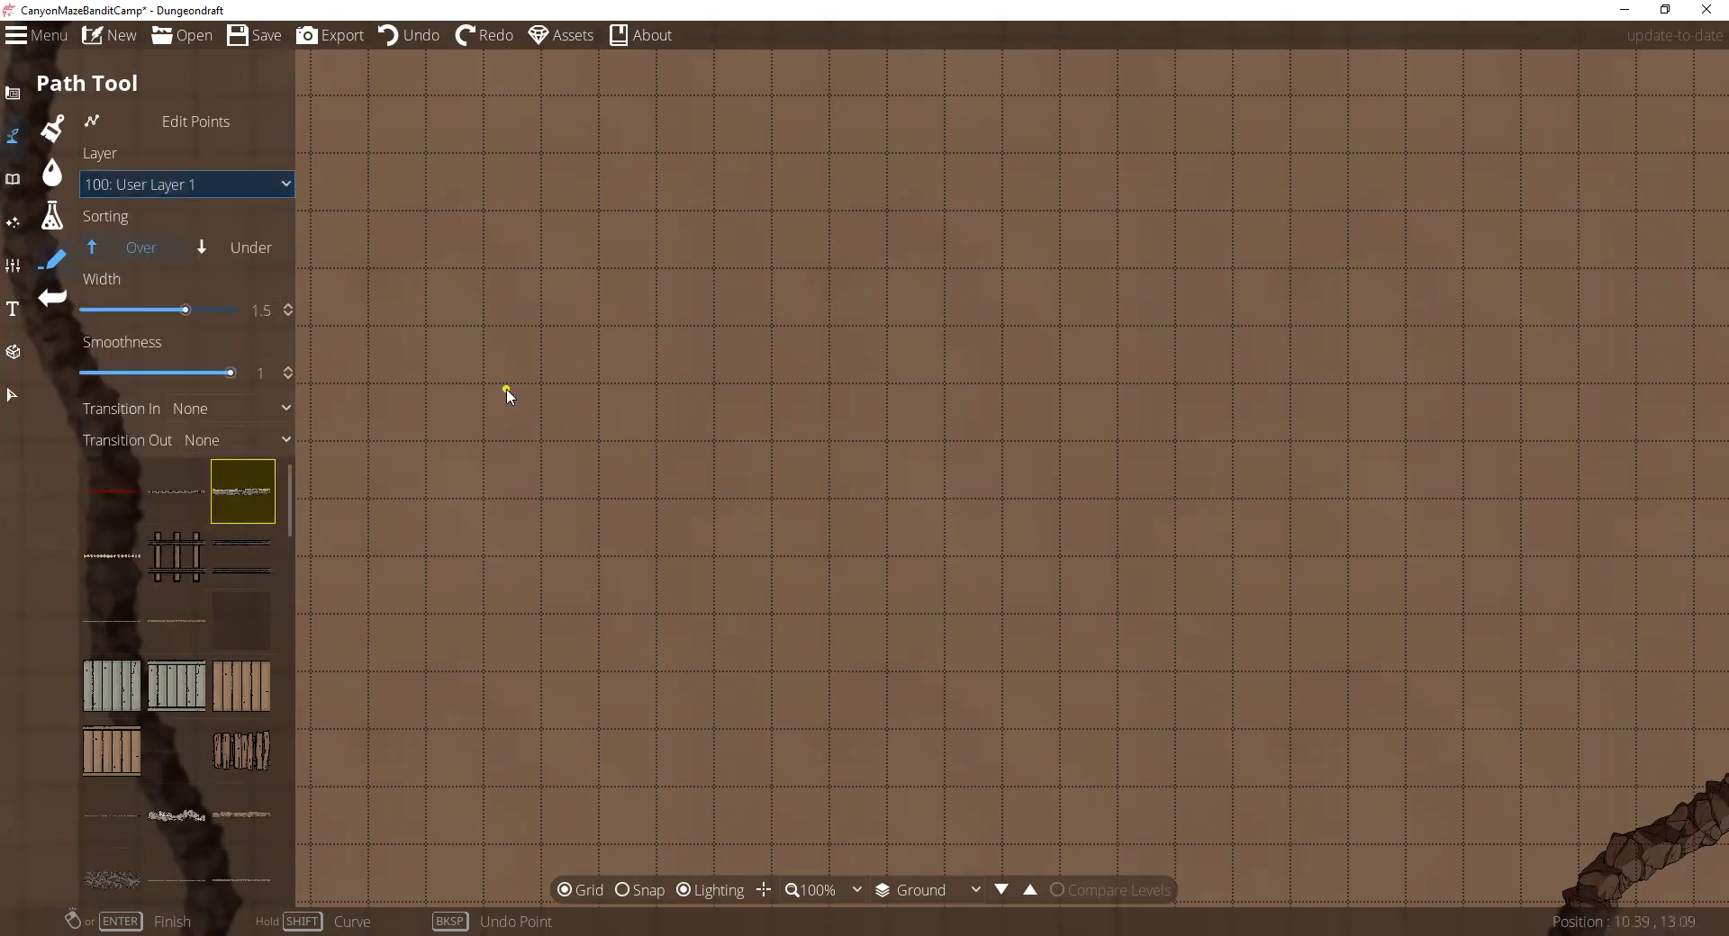
click(450, 397)
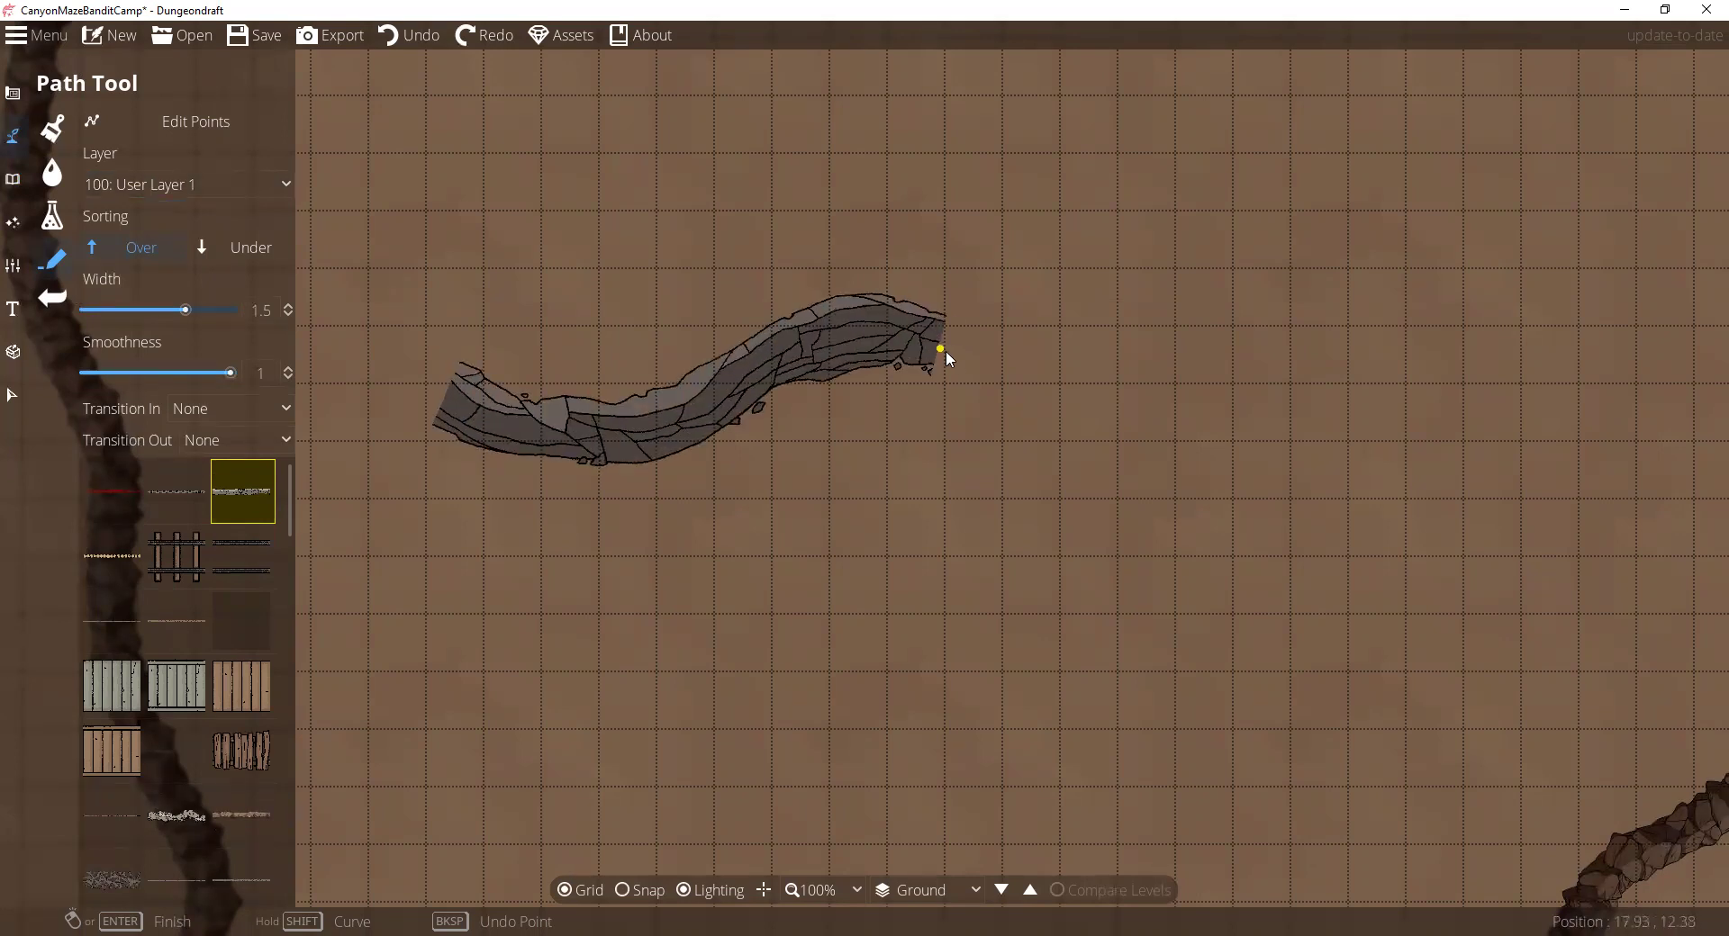
right_click(1396, 388)
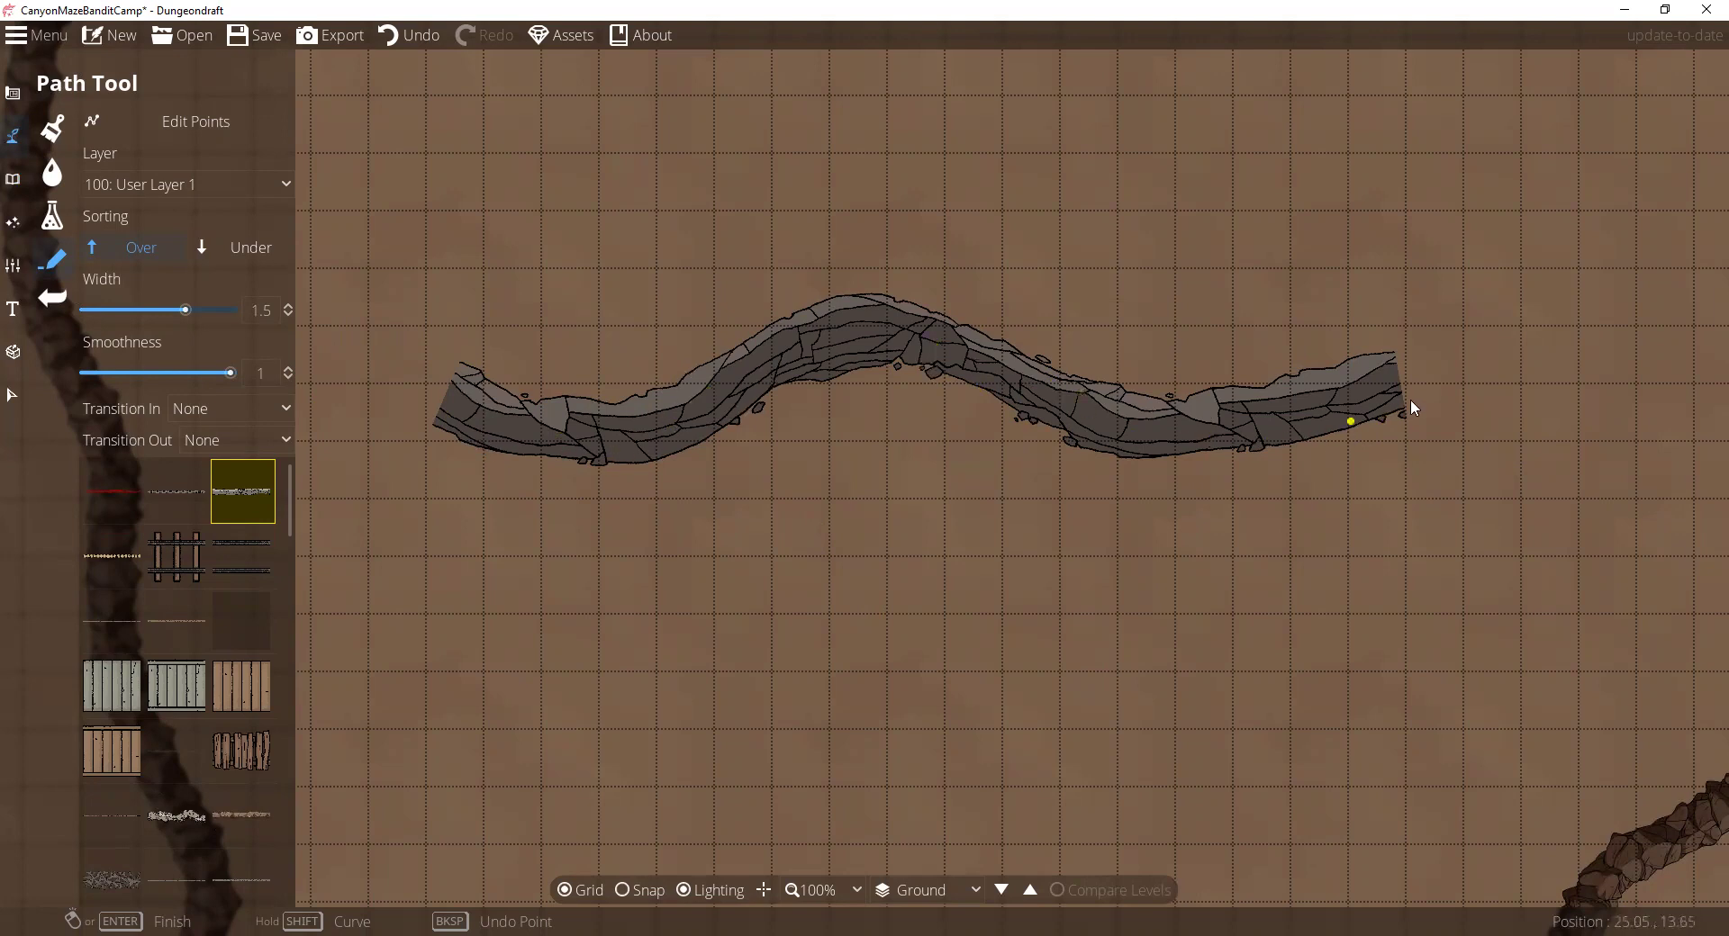
Step: Draw a second wavy cliff path of width 2 just above the first one, overlapping it along the same curve
drag(188, 310, 195, 310)
click(289, 305)
click(445, 367)
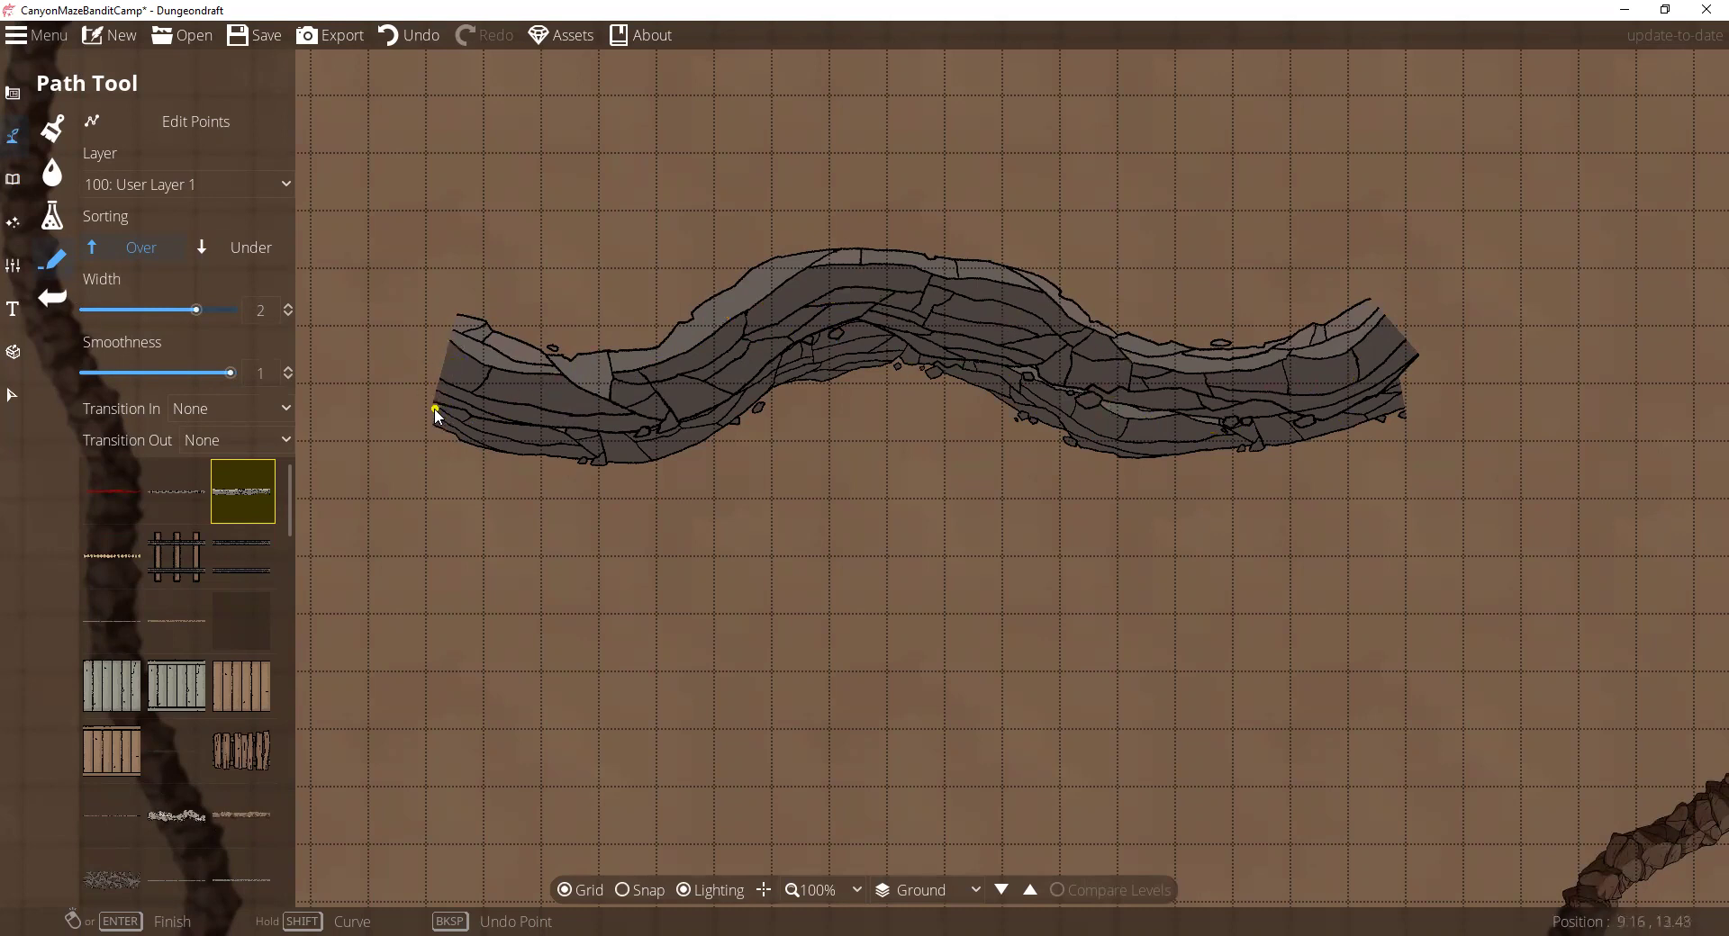
Step: Set Transition In to Grow and draw a short test cliff path below the wavy cliffs
click(248, 408)
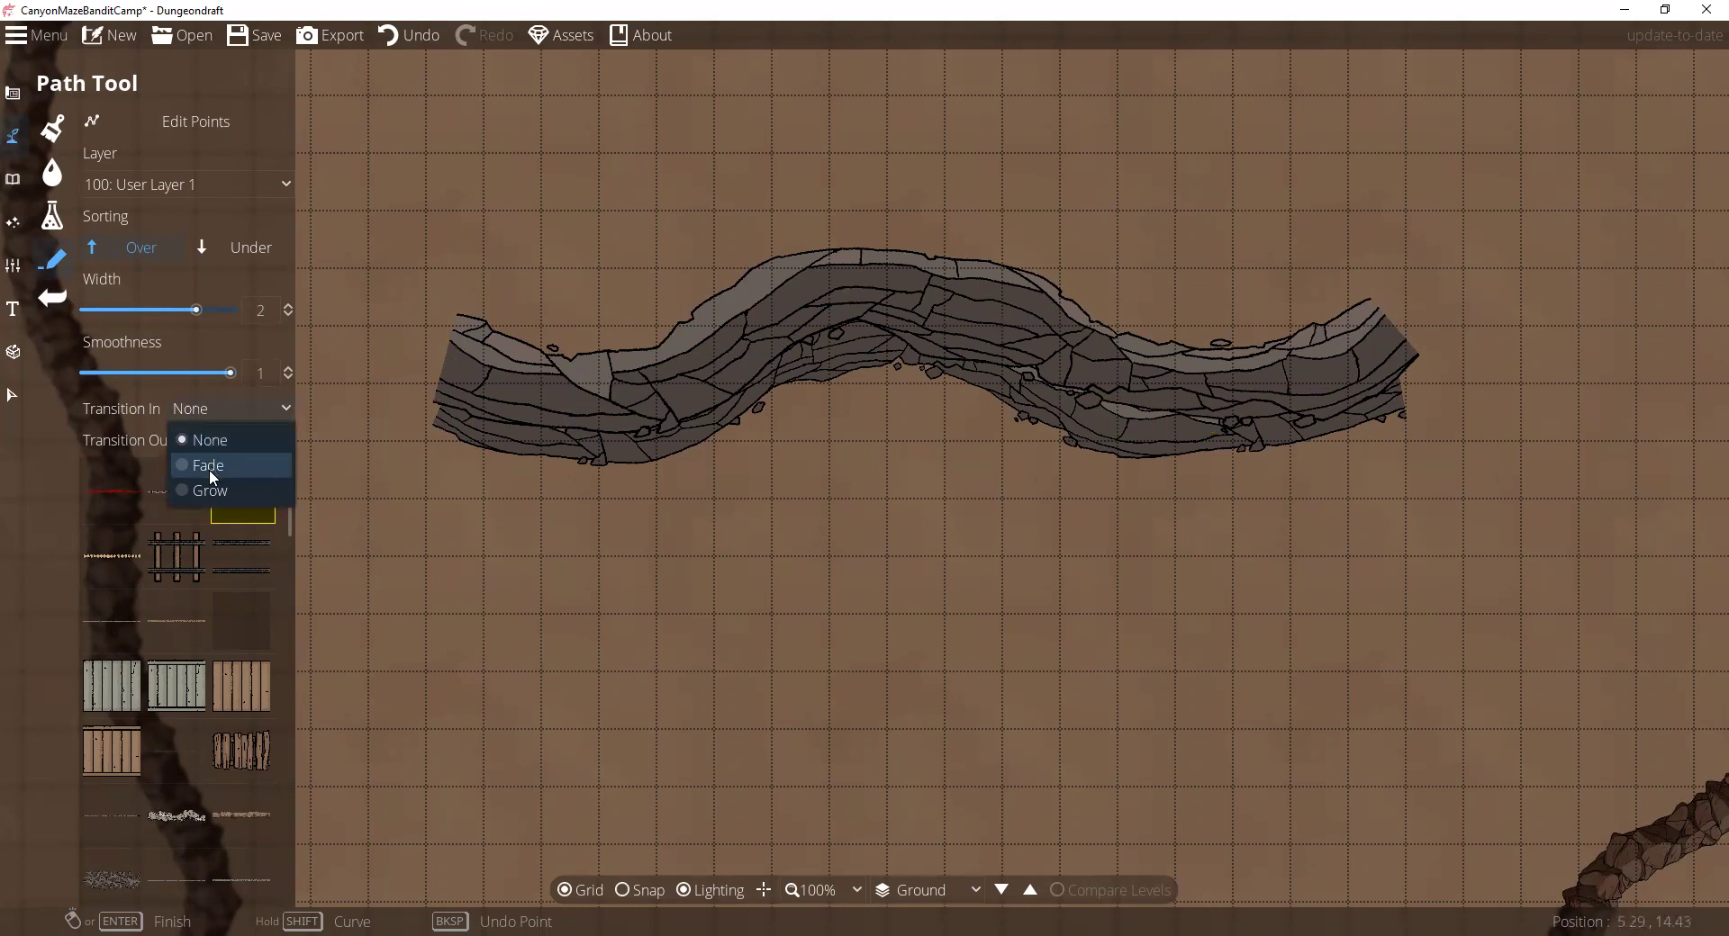
click(216, 492)
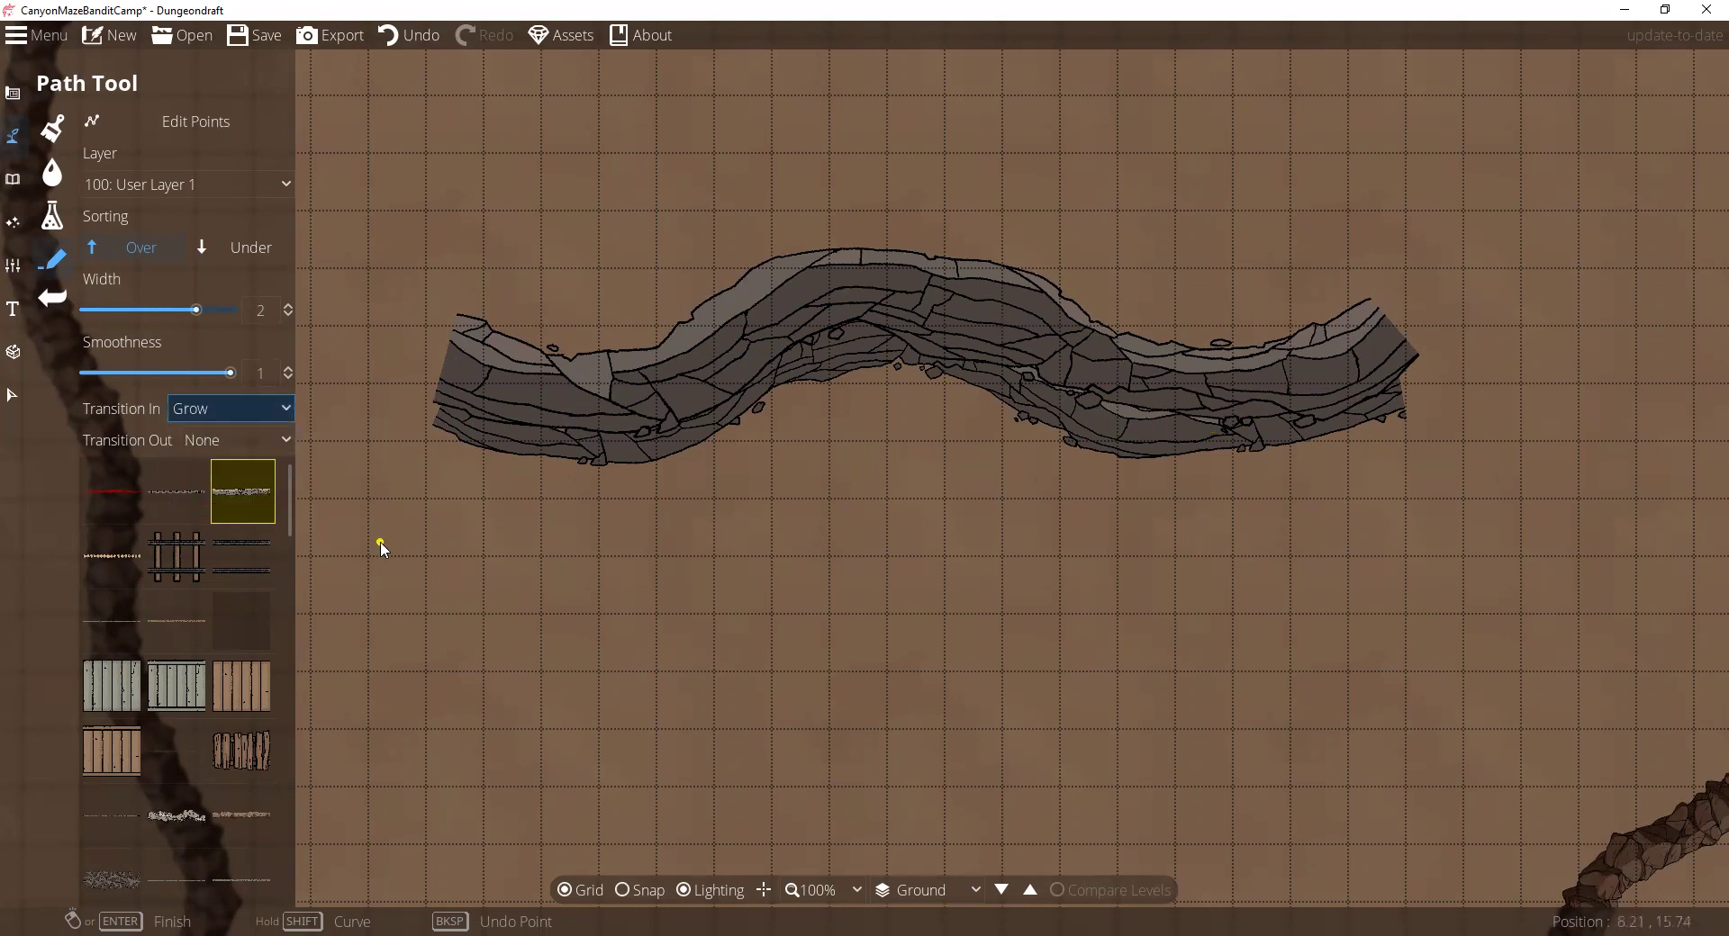
click(378, 632)
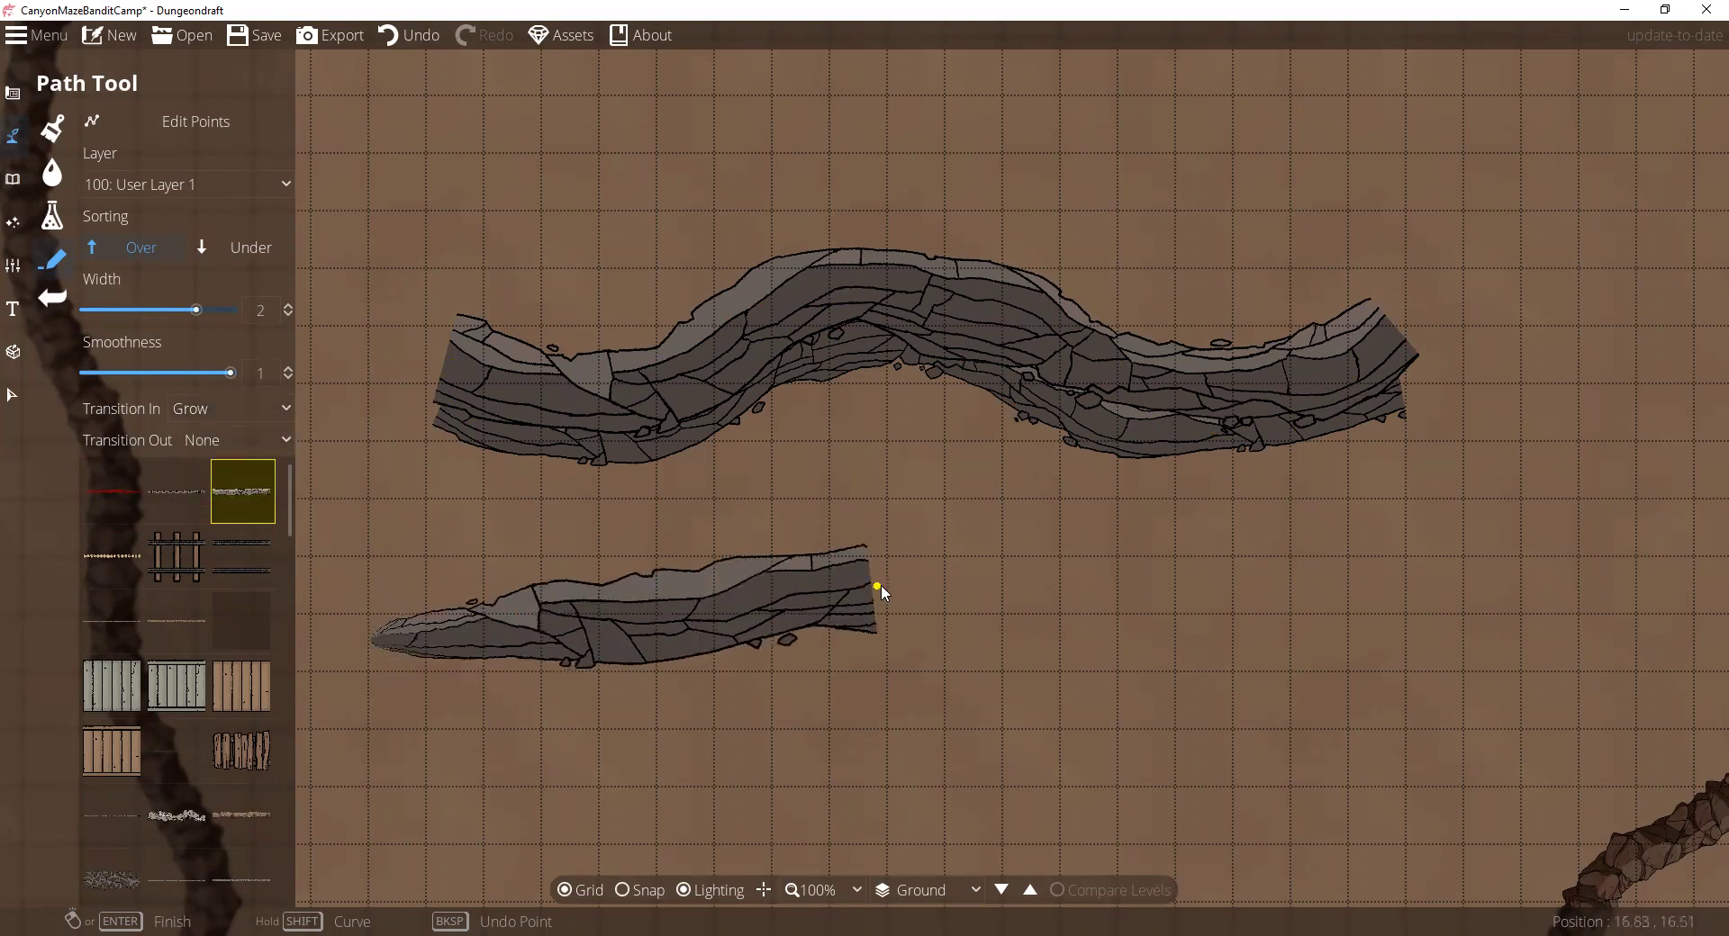
right_click(892, 588)
Step: Set Transition In to Fade and draw a long, gently rising test cliff path below the previous test path
click(221, 409)
click(230, 457)
key(s)
click(414, 645)
click(598, 637)
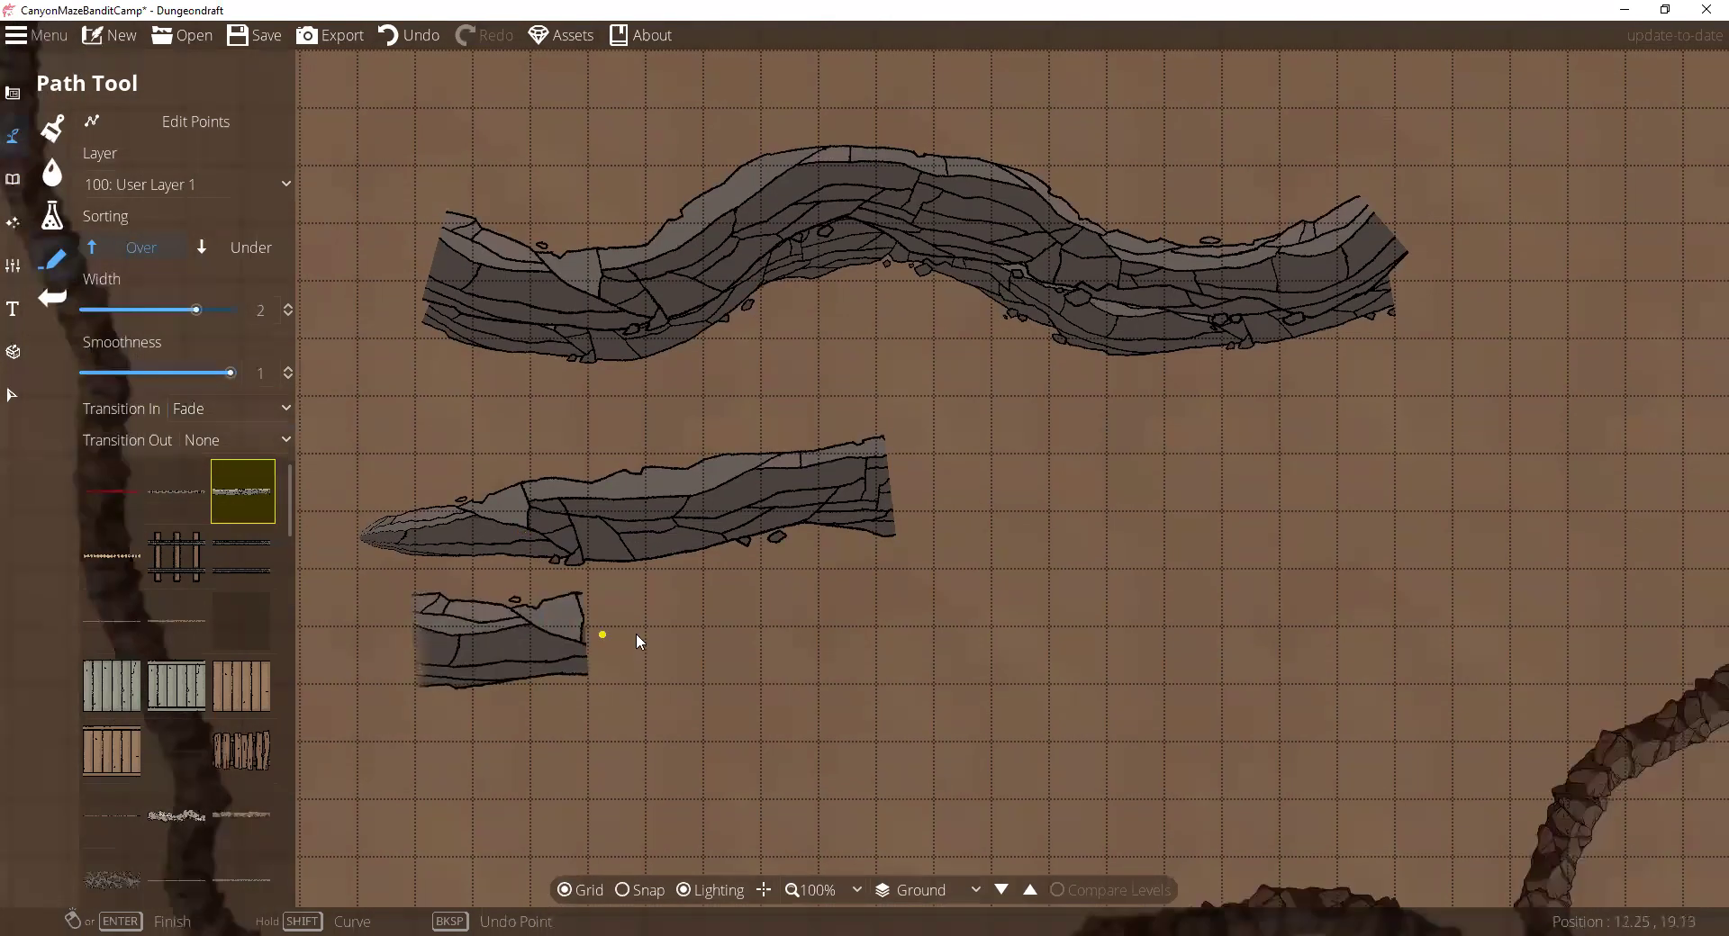
click(791, 617)
click(908, 601)
click(1033, 592)
click(1313, 574)
click(1496, 576)
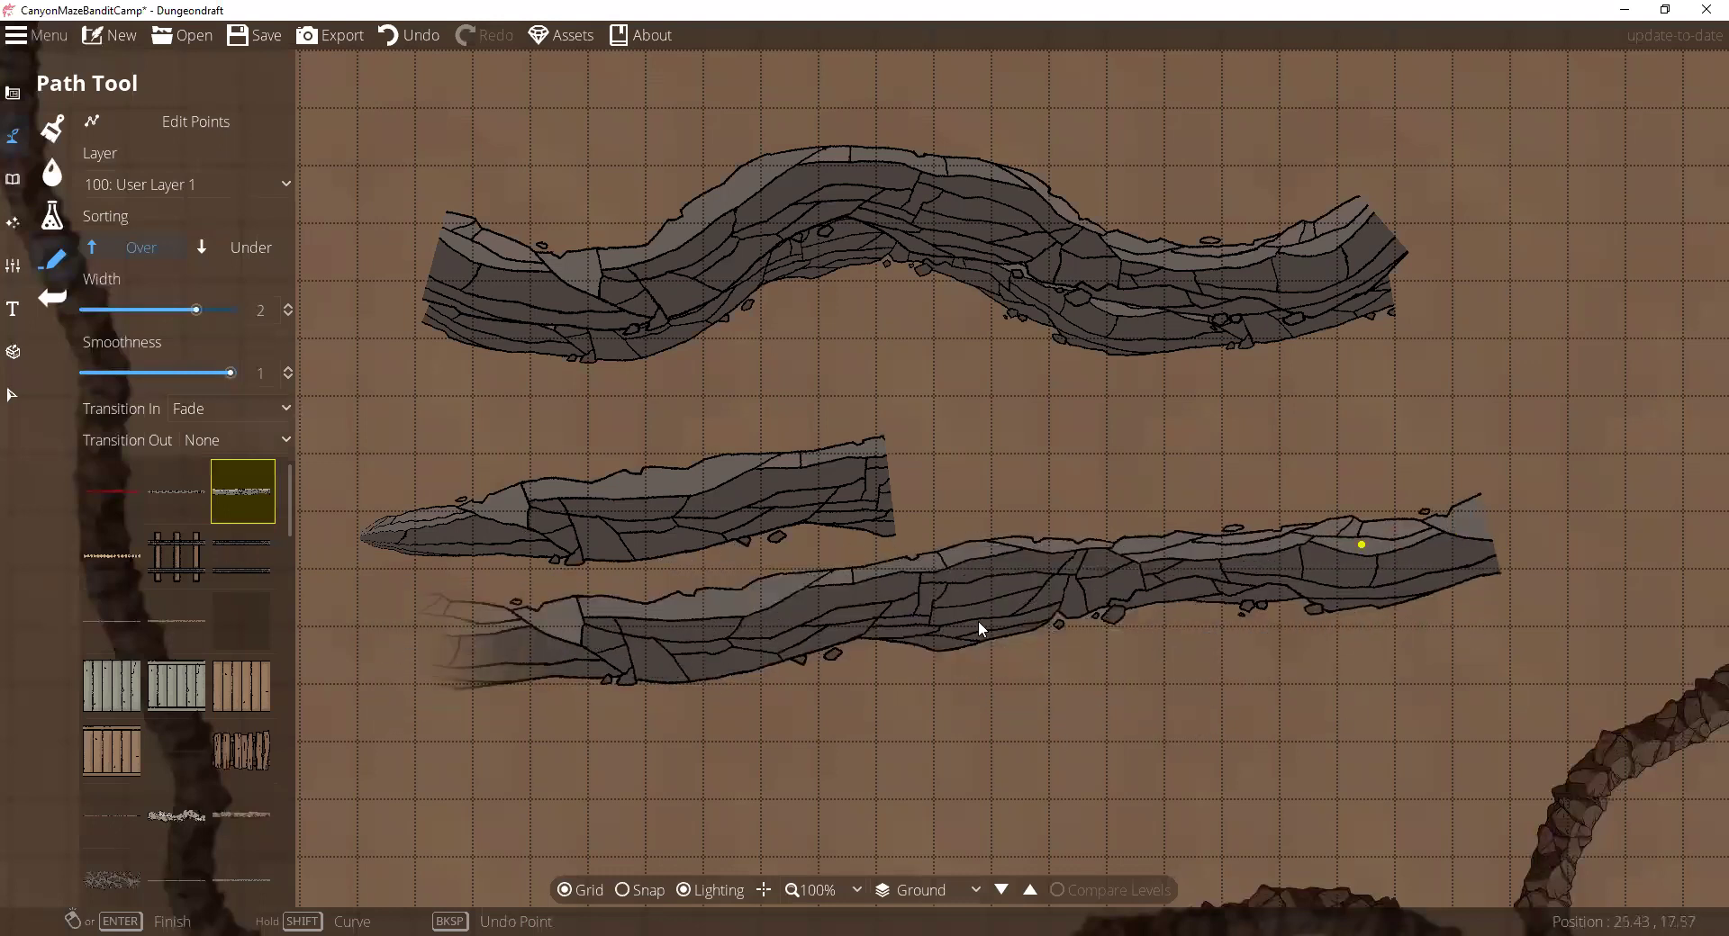
Step: Undo the fade and grow test paths below the wavy cliffs
click(409, 35)
click(409, 41)
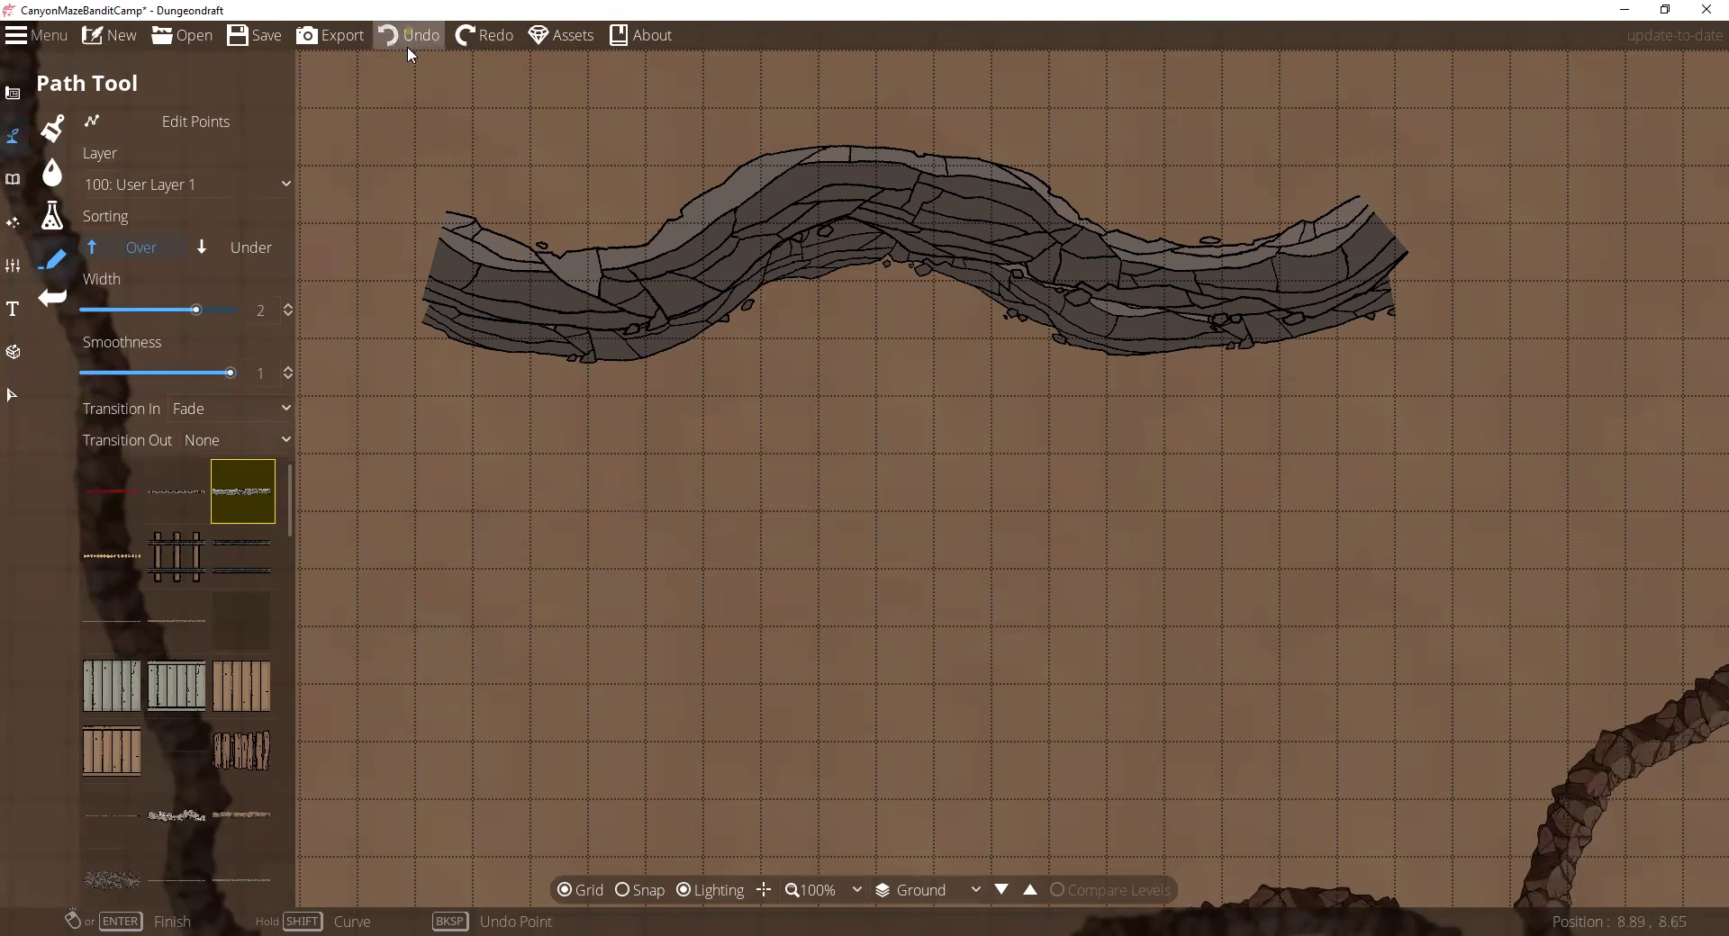
drag(749, 385, 704, 504)
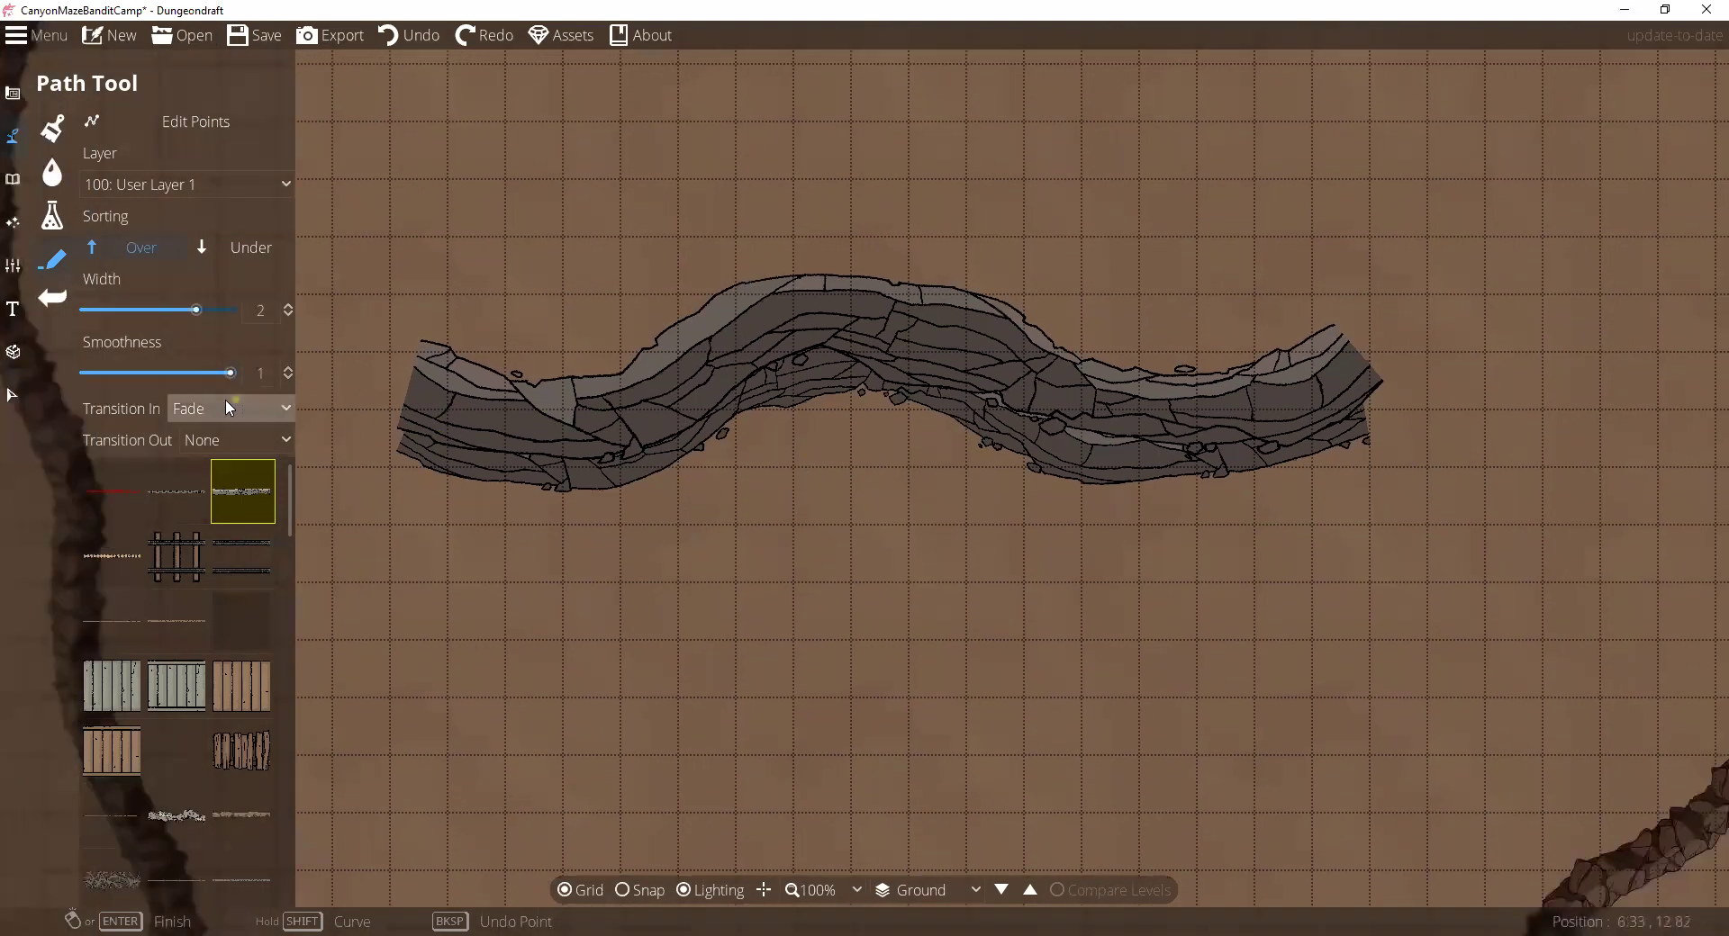
Step: Set Transition In to Grow and Transition Out to Shrink, and draw two test cliff paths in opposite directions below the wavy cliffs
click(209, 440)
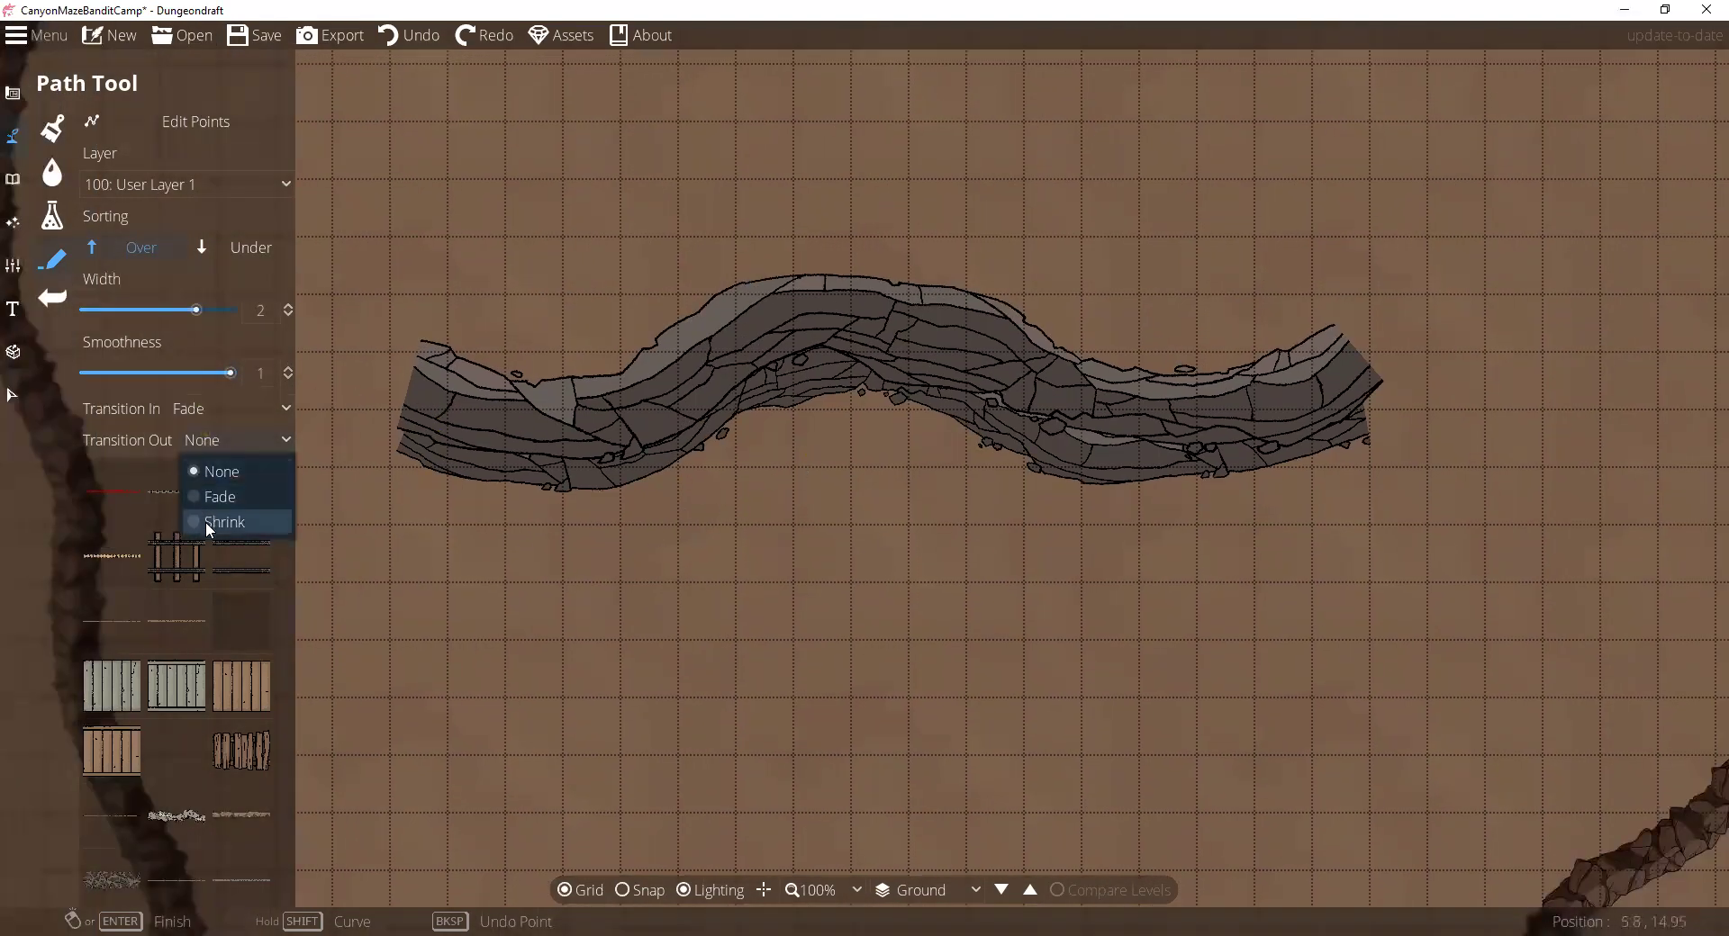
click(205, 521)
click(202, 410)
click(218, 489)
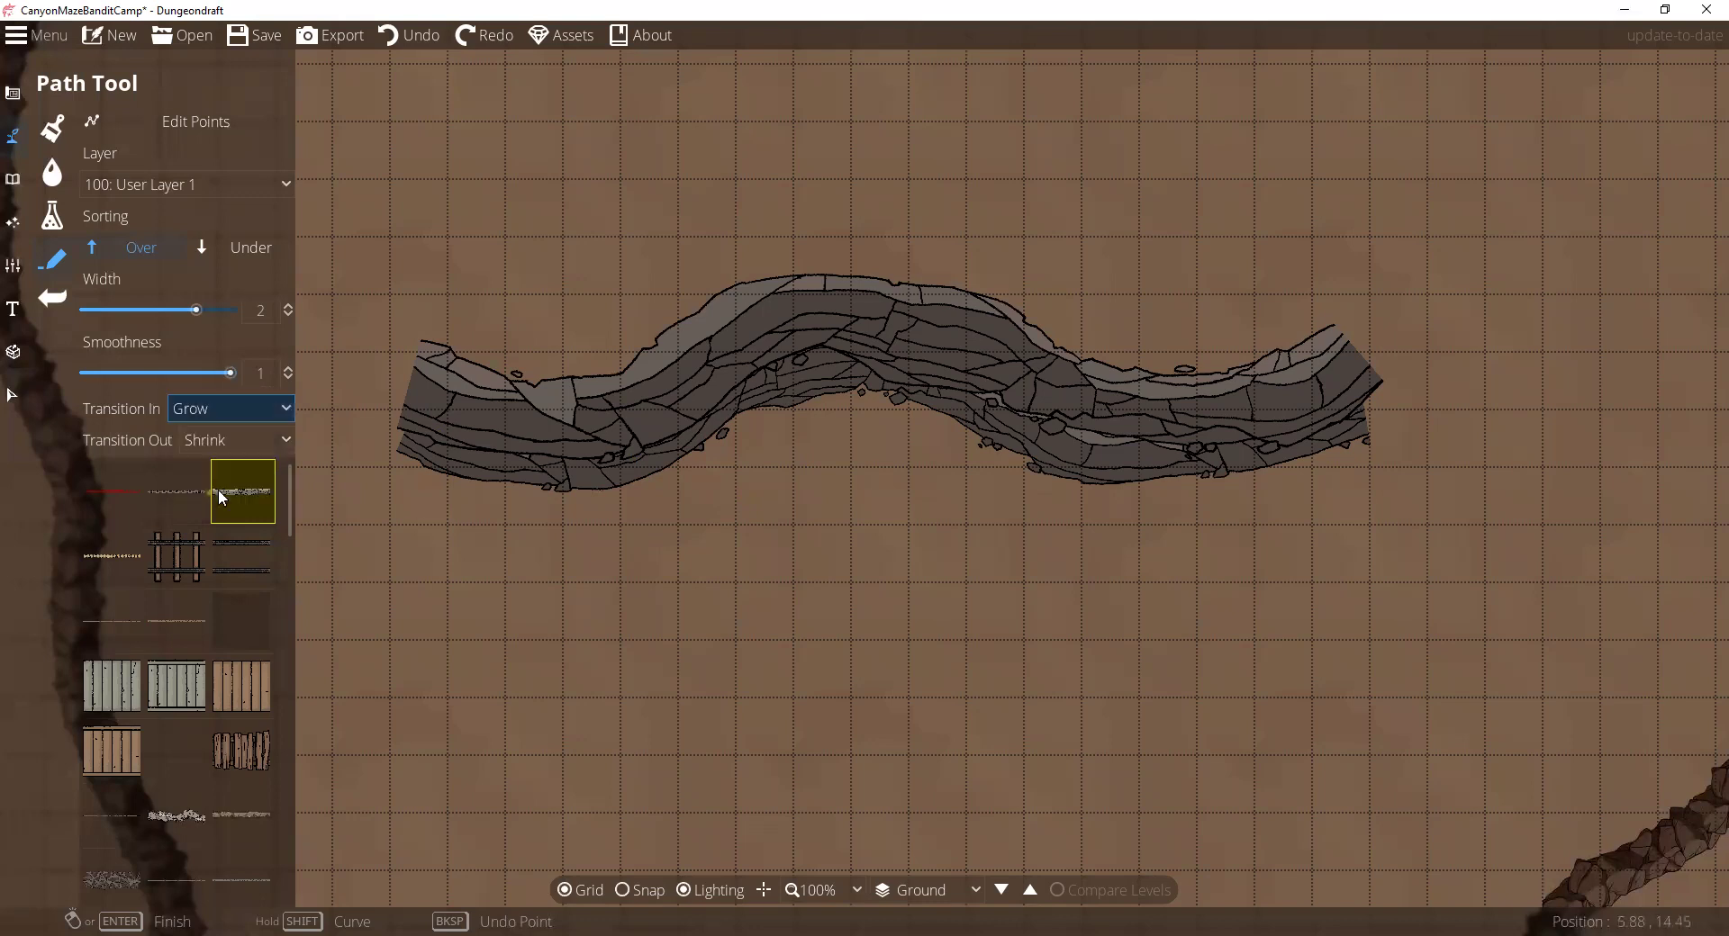
drag(793, 572, 858, 297)
mouse_move(452, 565)
mouse_down()
mouse_move(760, 478)
mouse_move(1044, 462)
mouse_move(1411, 531)
mouse_move(1479, 586)
mouse_move(1152, 483)
mouse_move(391, 561)
mouse_move(907, 526)
mouse_move(1489, 439)
mouse_move(1513, 596)
mouse_up()
mouse_move(1510, 308)
mouse_down()
mouse_move(1368, 323)
mouse_move(959, 261)
mouse_move(788, 257)
mouse_move(371, 315)
mouse_up()
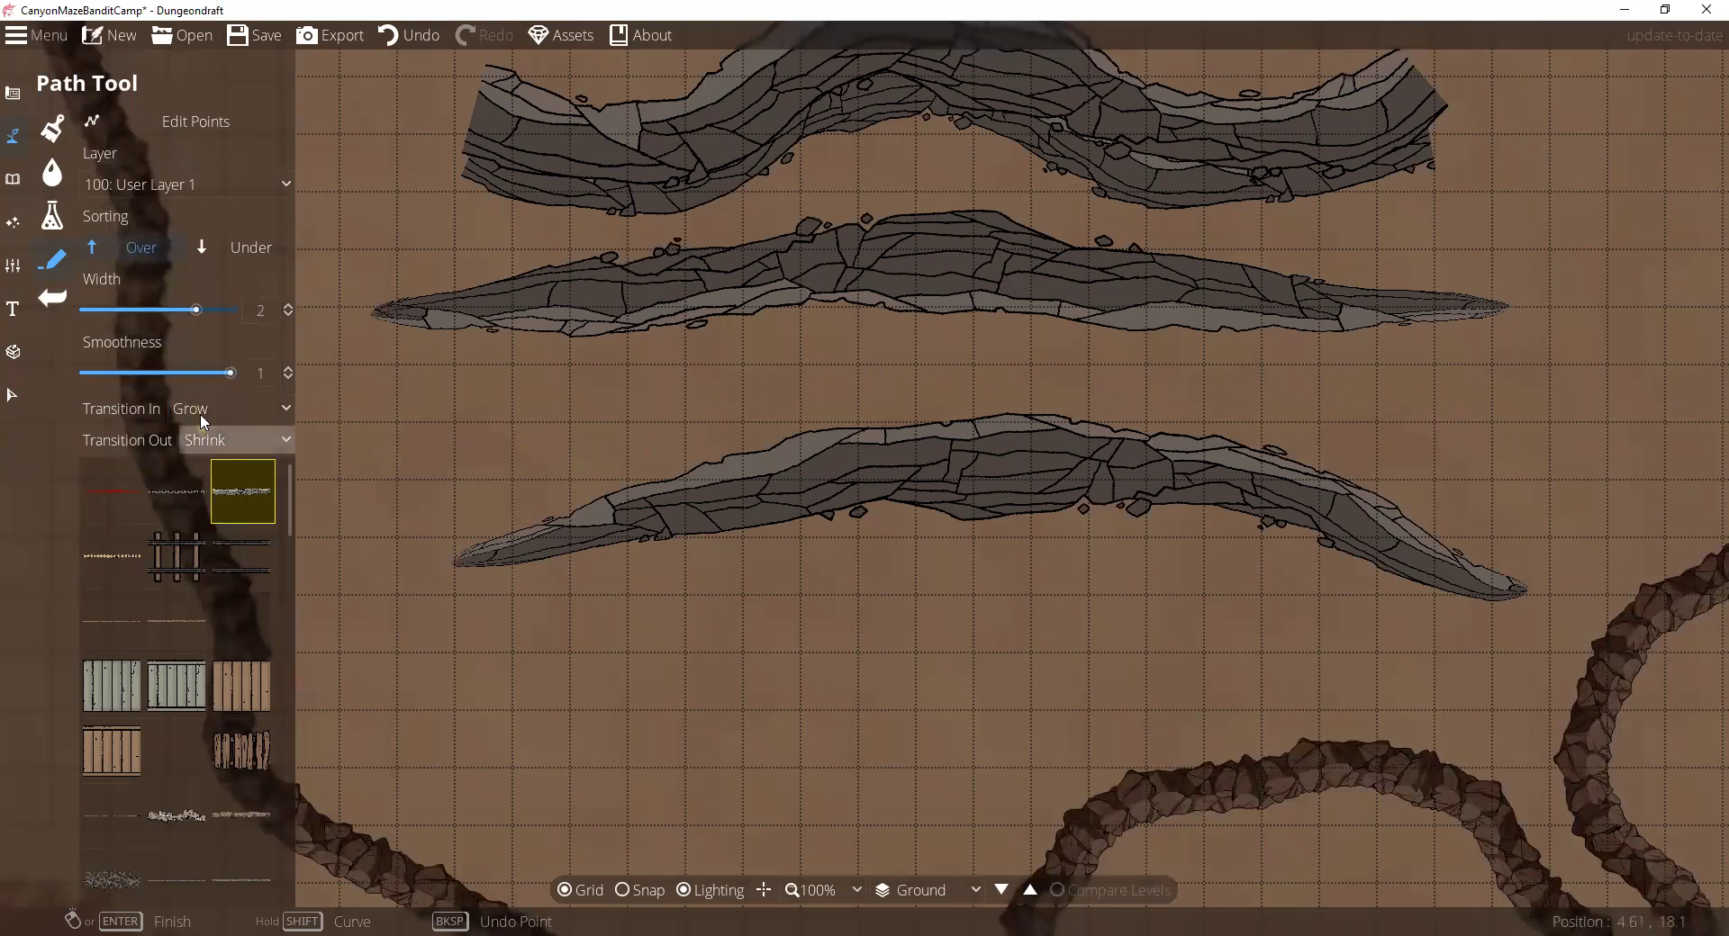
Step: Undo the two grow-and-shrink test cliff paths
click(411, 36)
click(411, 36)
drag(587, 294, 618, 479)
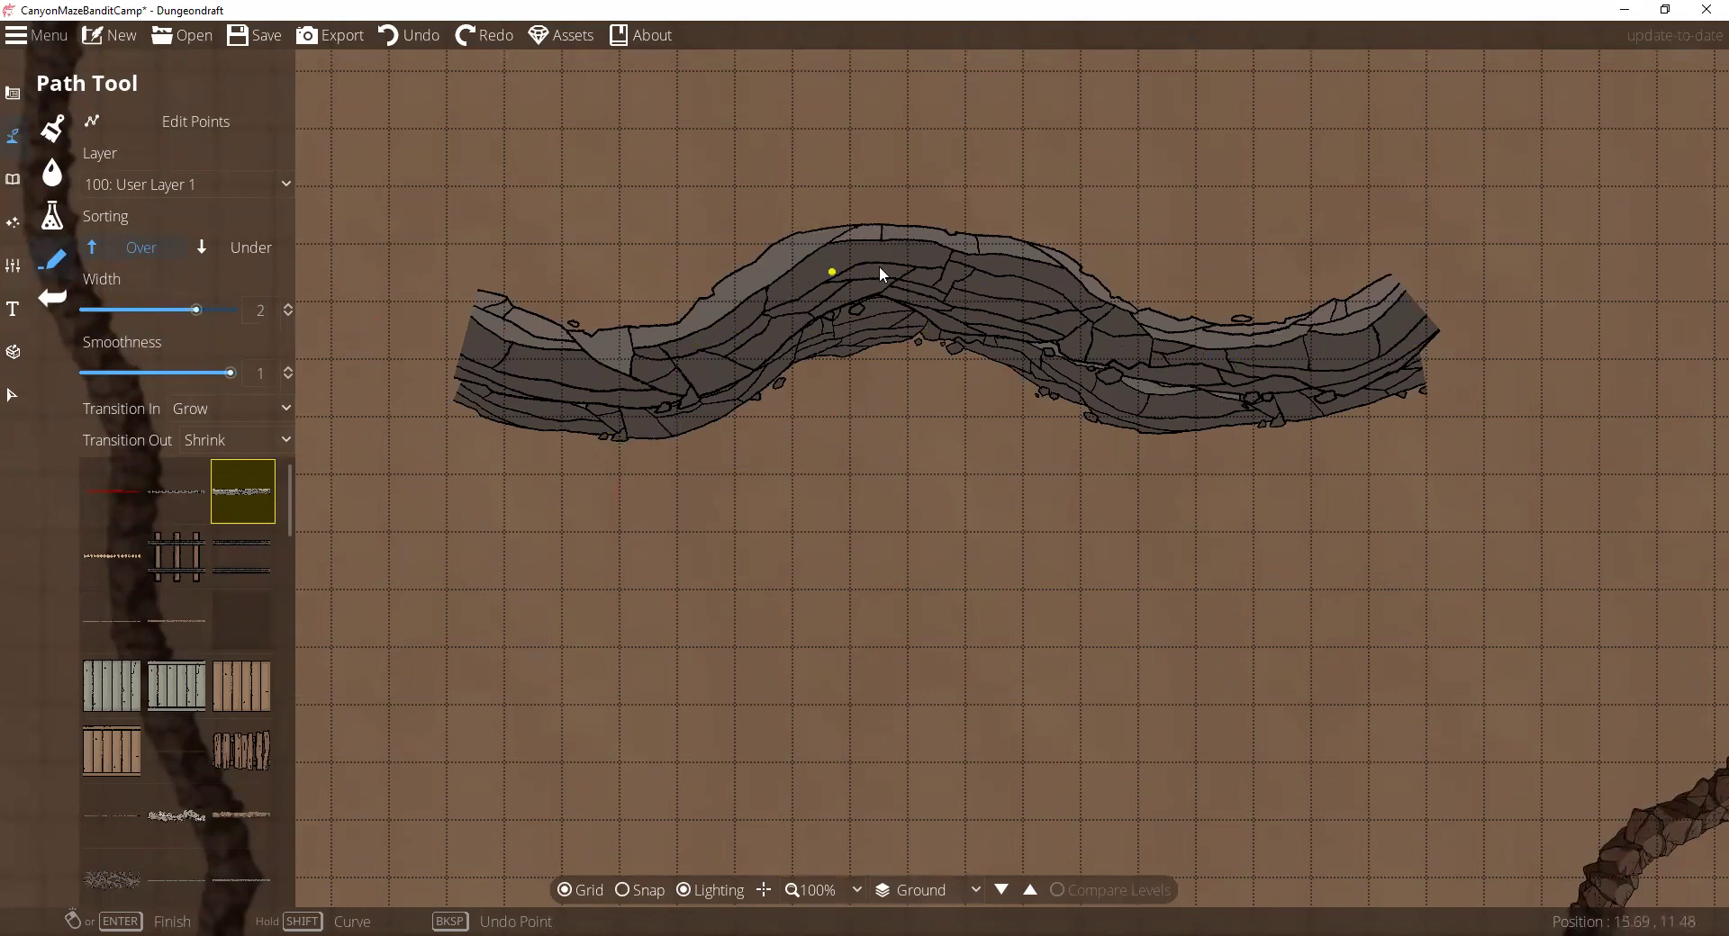
Step: Draw a third cliff path of width 2.5, with both transitions set to None, overlapping the upper edge of the wavy cliffs
drag(200, 310, 207, 310)
click(287, 306)
click(288, 310)
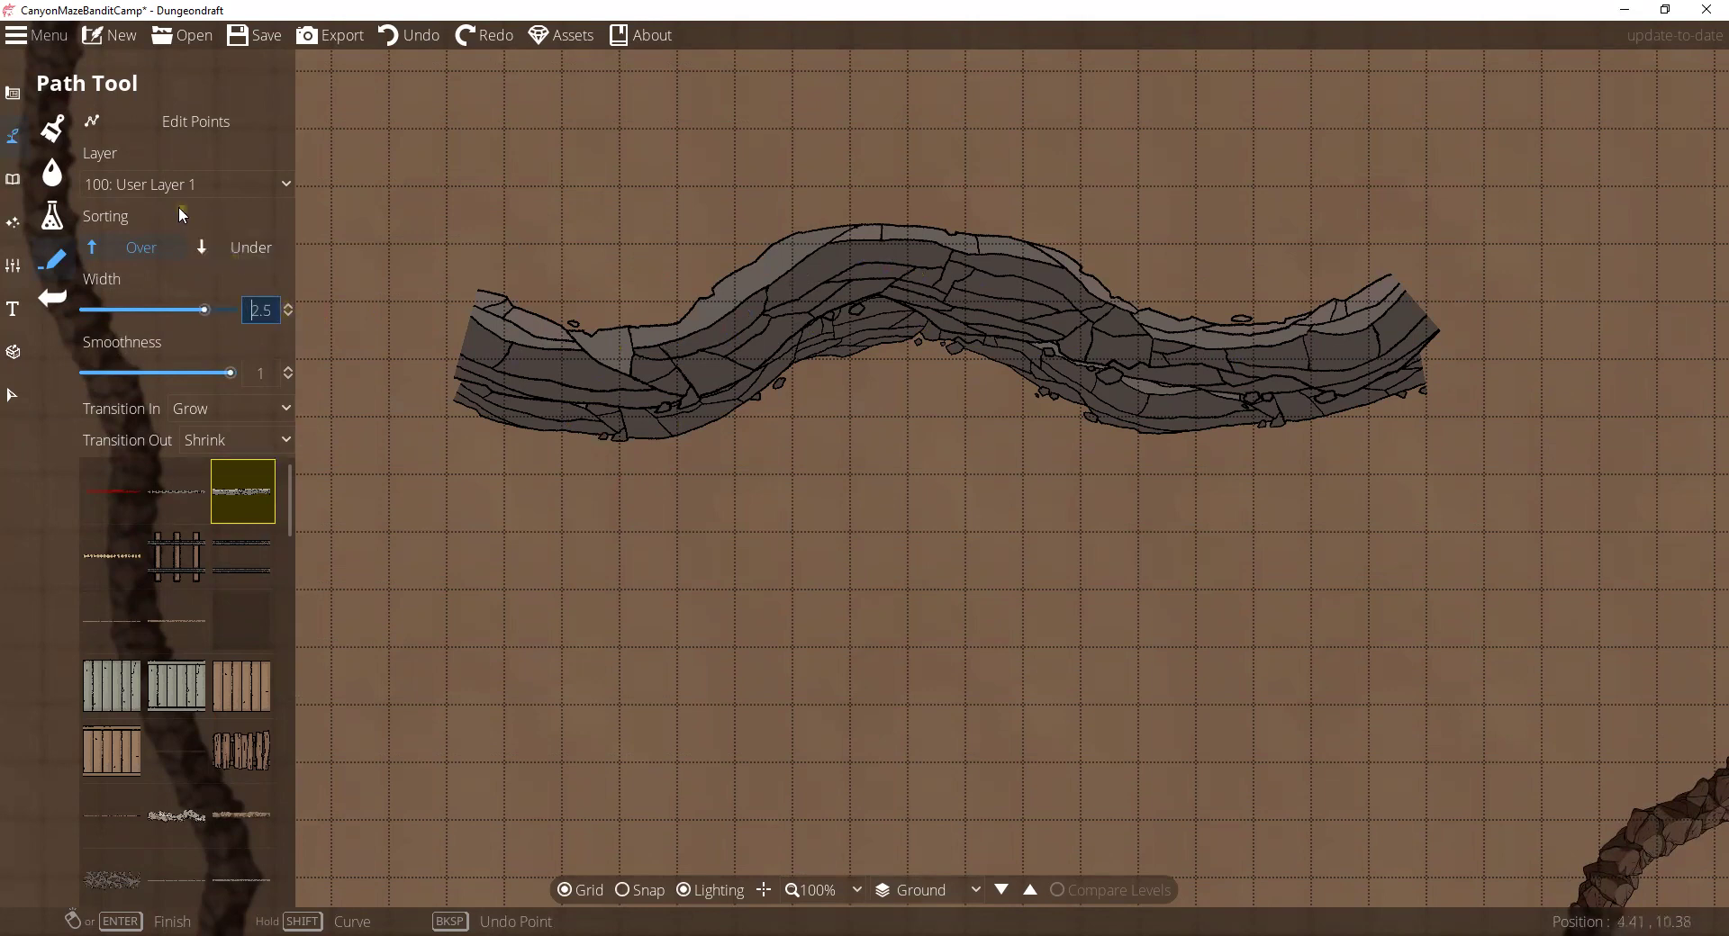
click(234, 406)
click(218, 432)
click(218, 440)
click(214, 471)
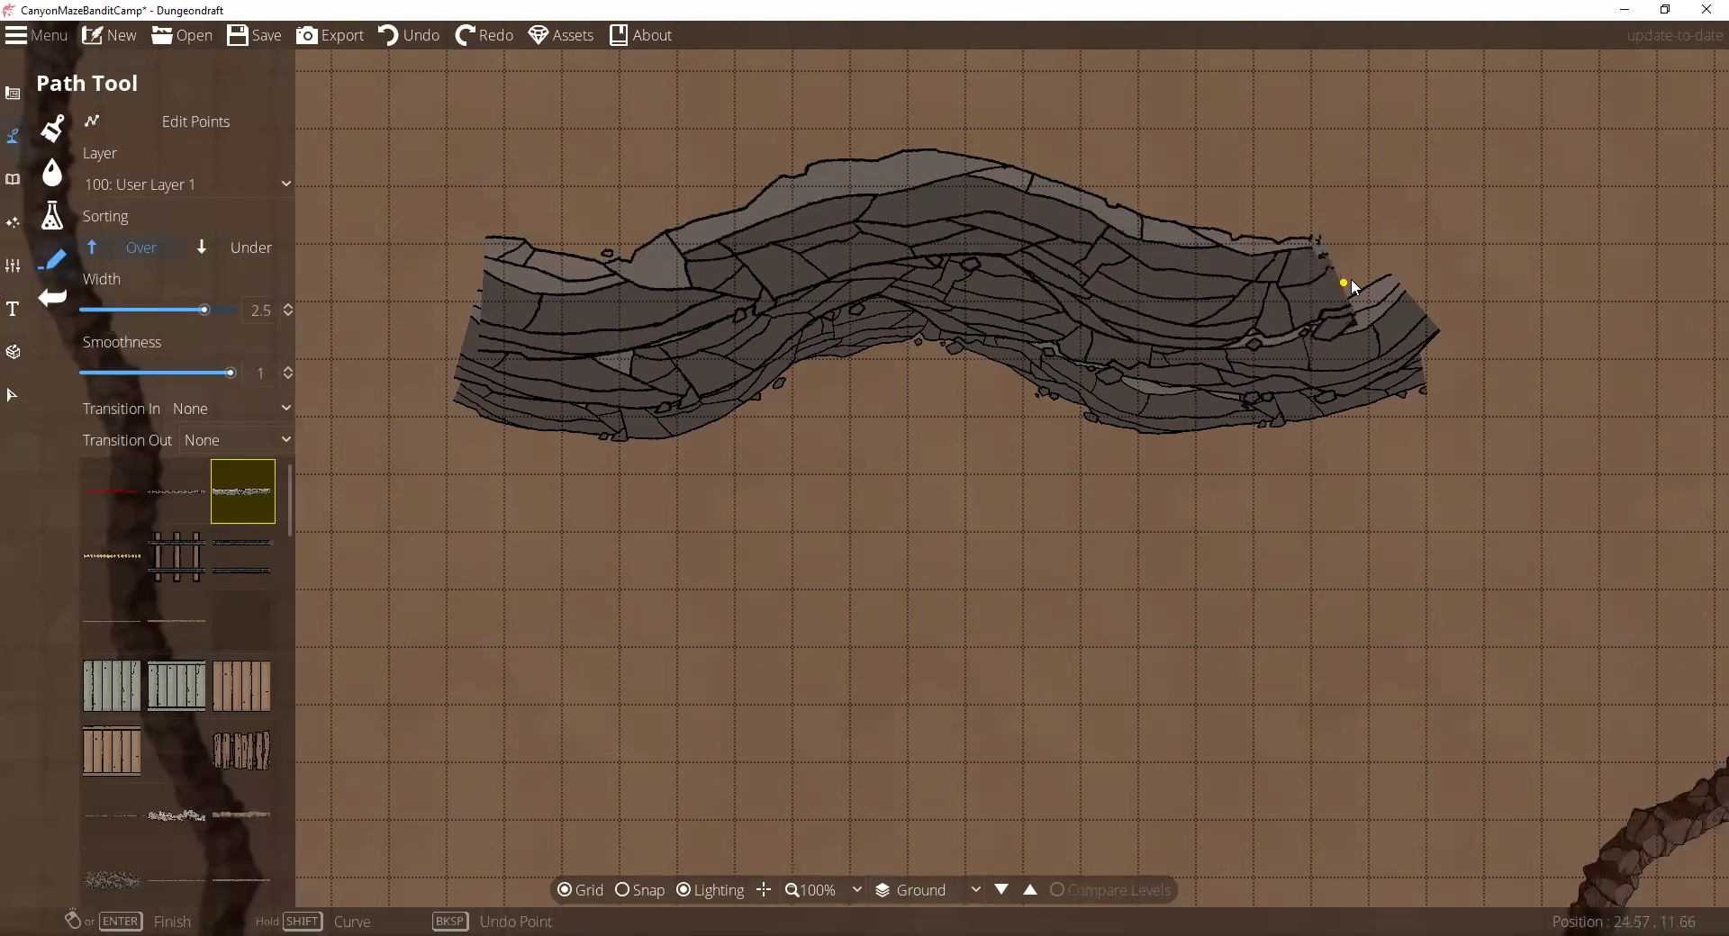
click(1403, 271)
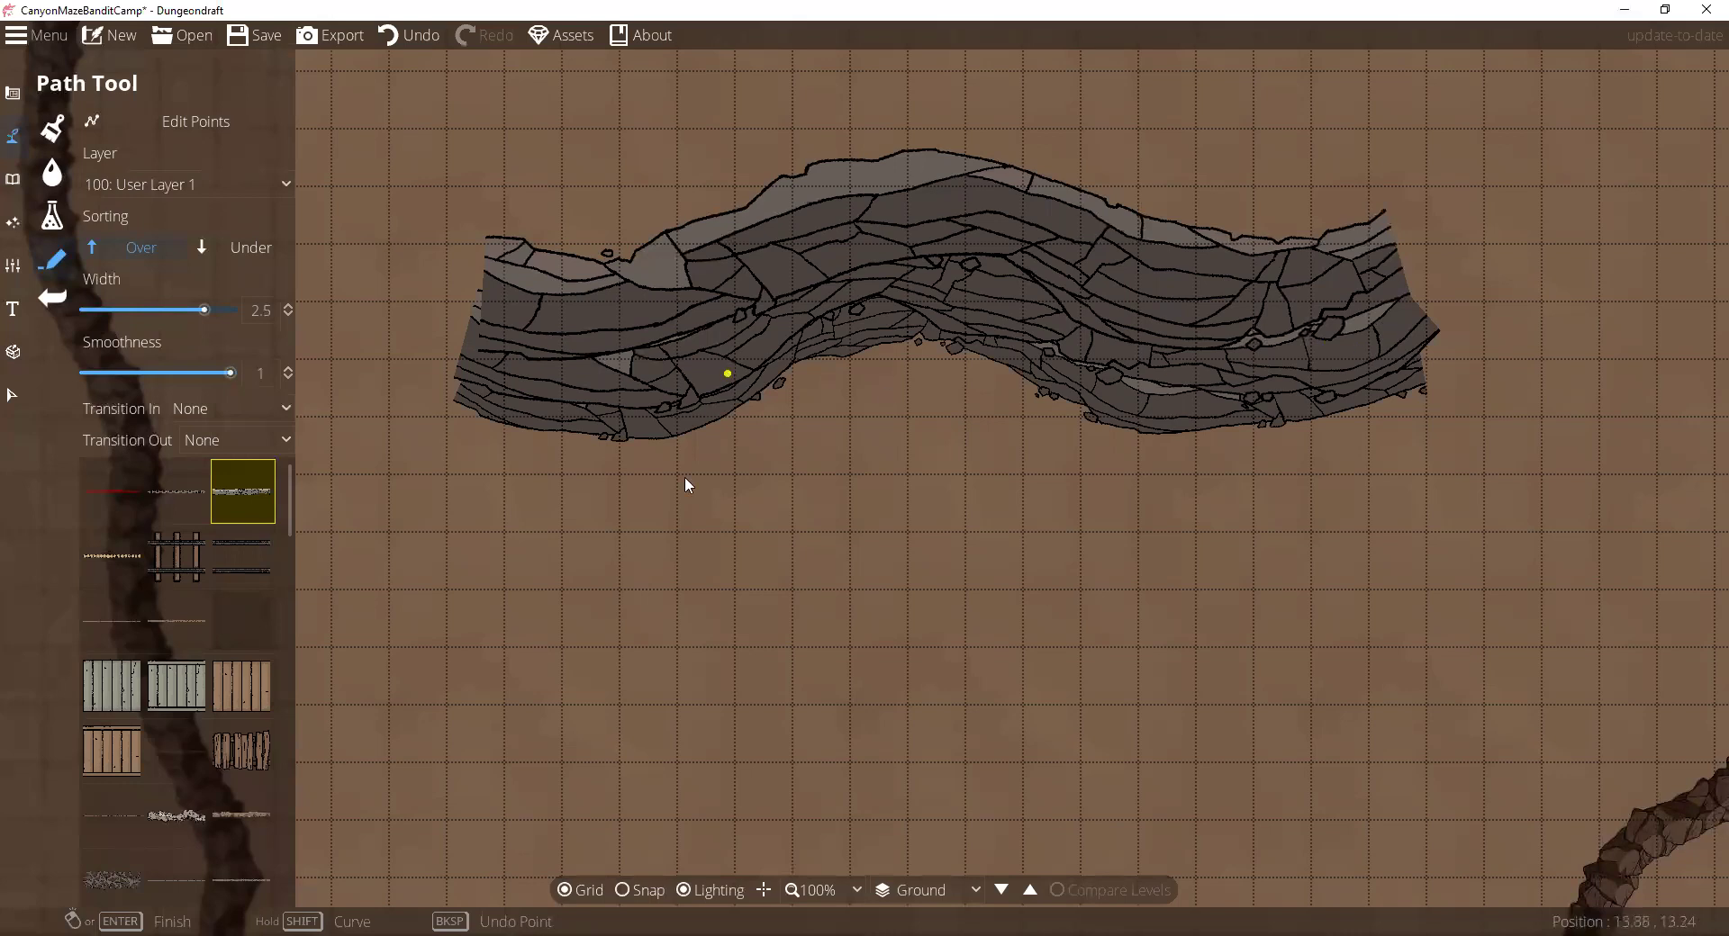
Step: Draw a fourth cliff path of width 3 overlapping the upper edge of the third, following the same arch
drag(684, 477, 629, 612)
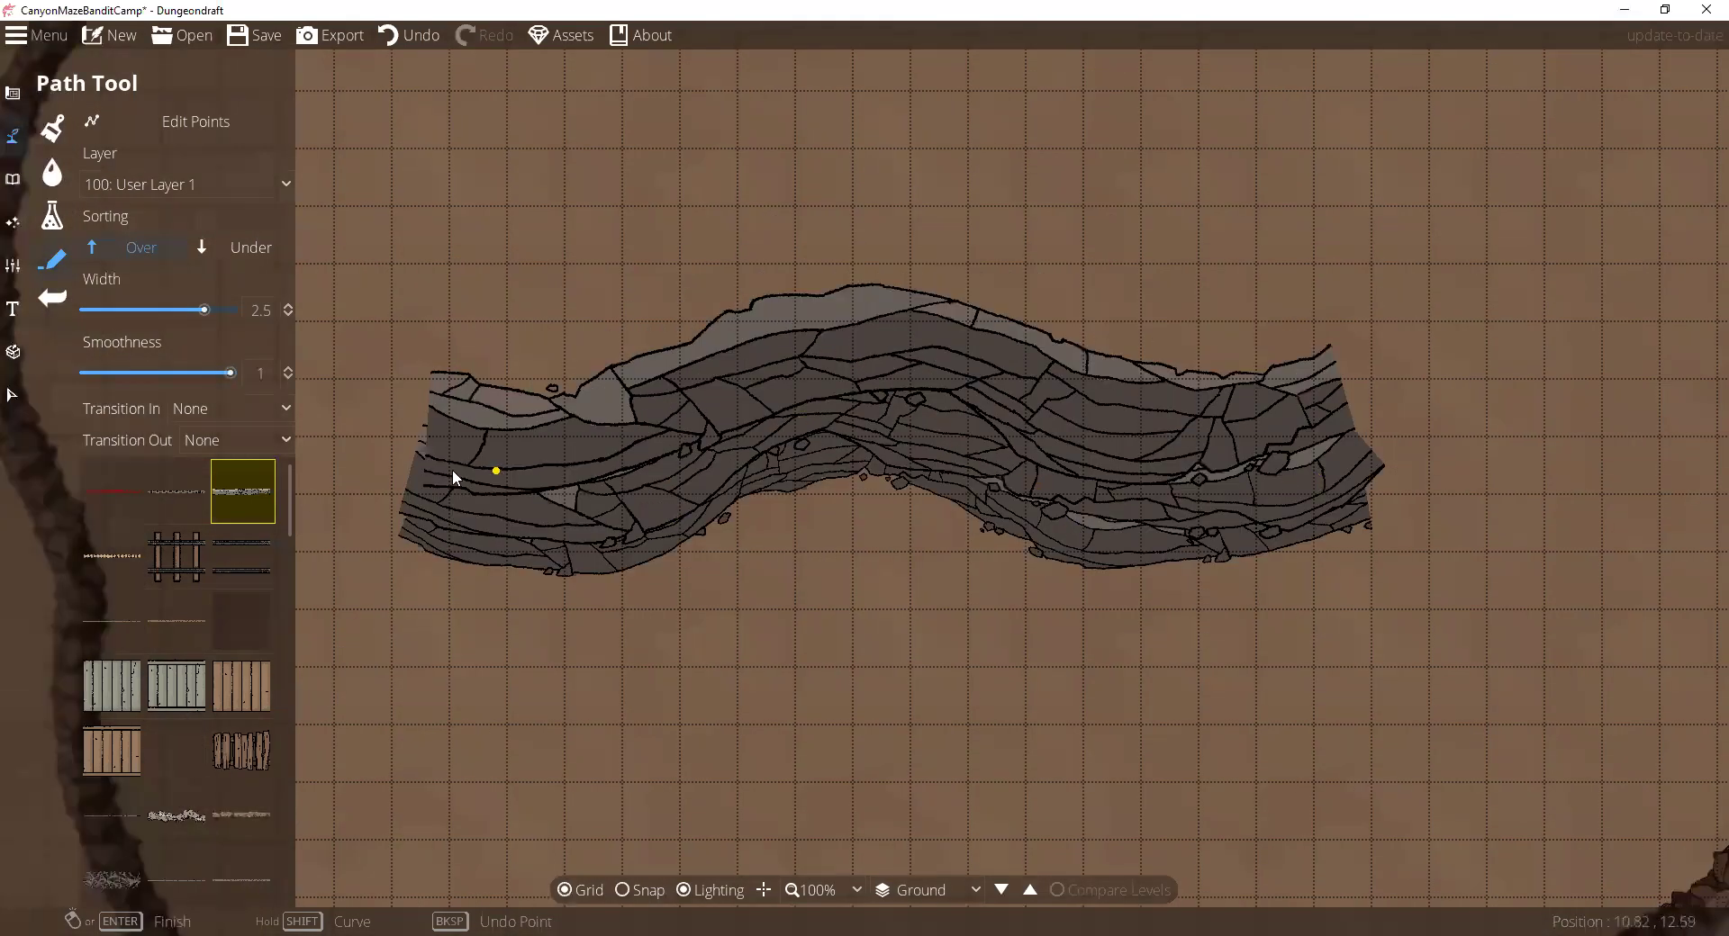
drag(203, 311, 215, 311)
click(288, 307)
click(288, 307)
click(420, 360)
click(569, 360)
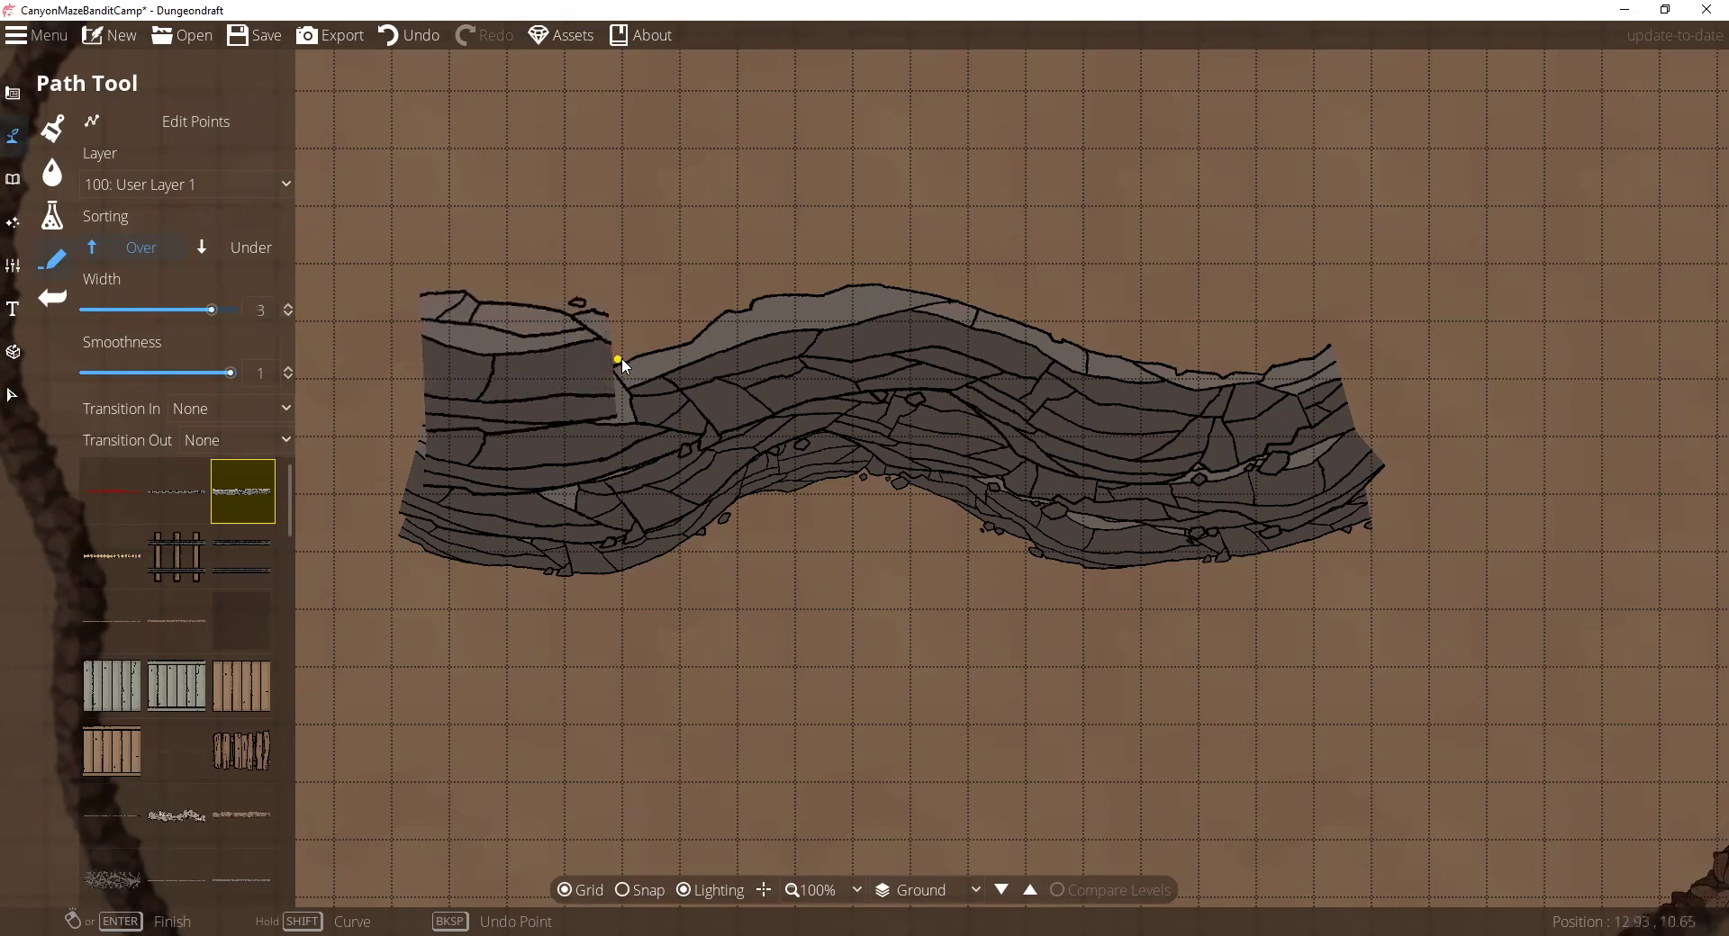
click(866, 267)
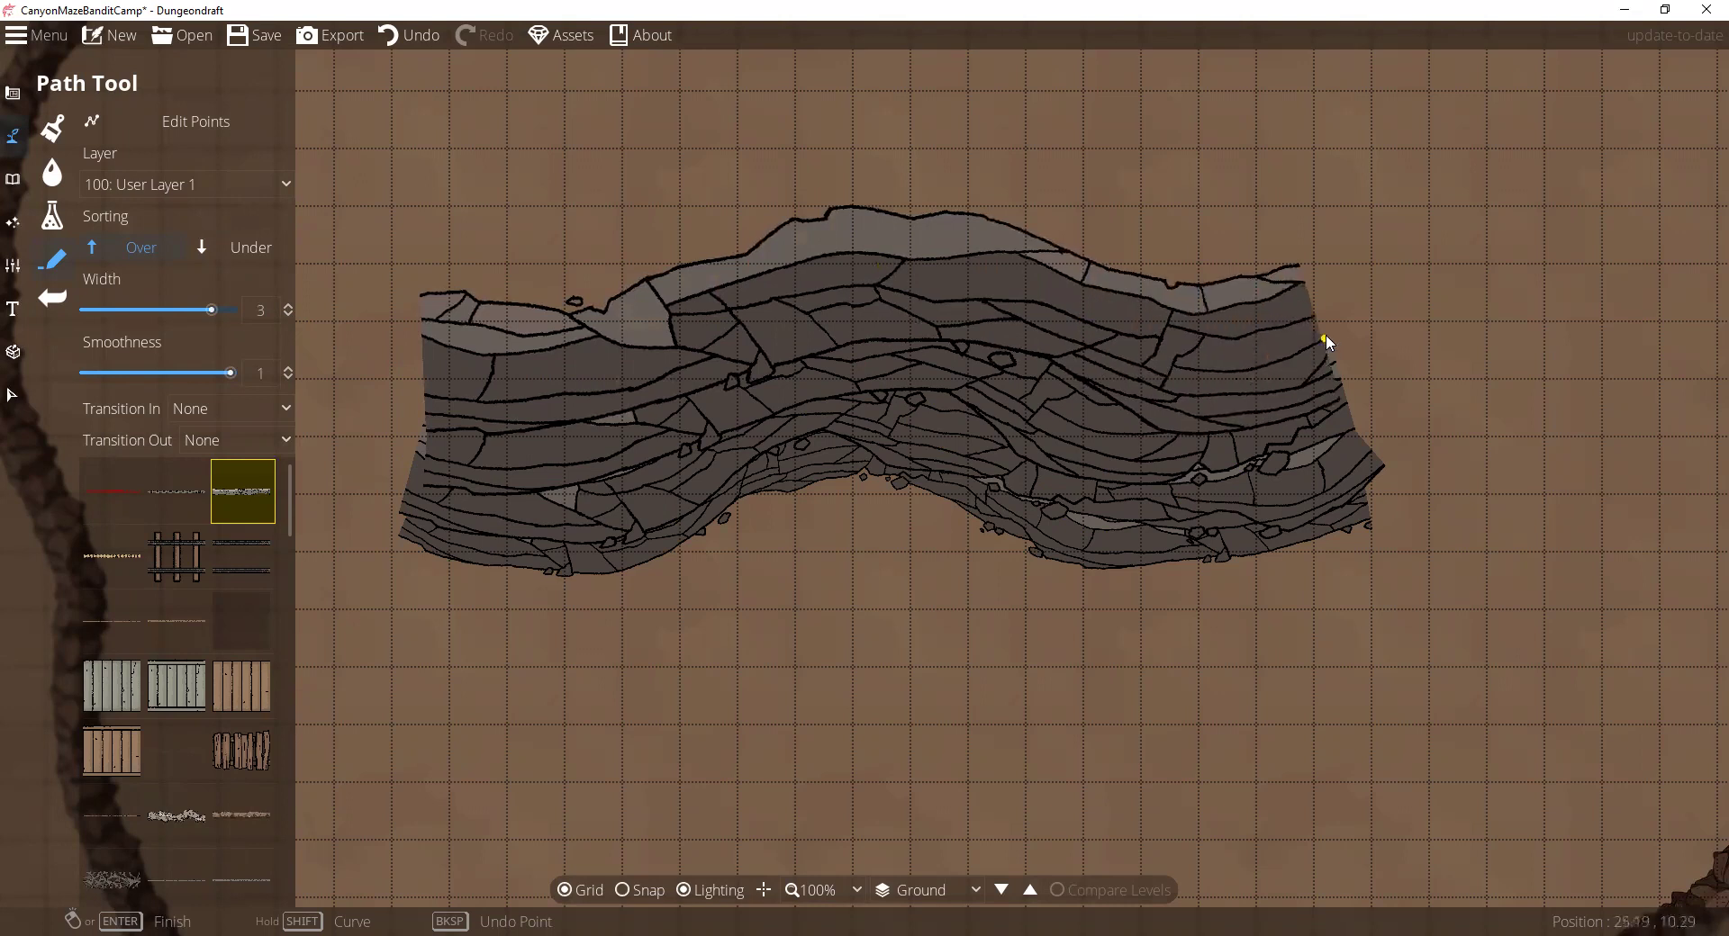
drag(602, 597, 694, 676)
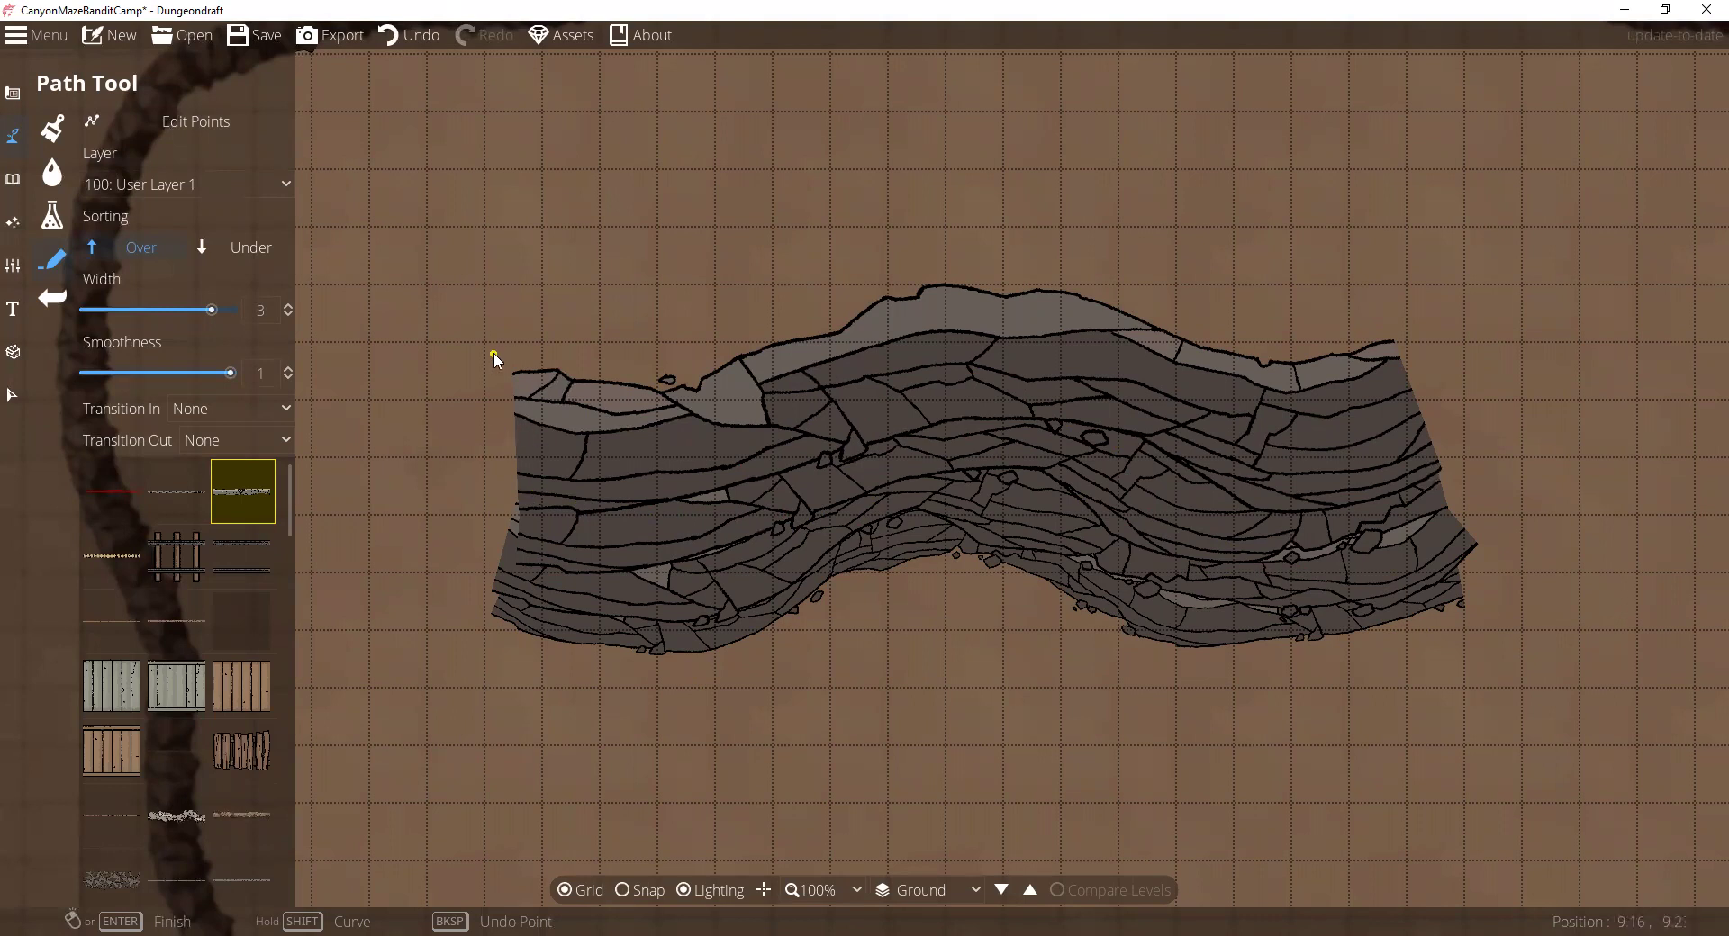
Step: Draw three stacked straight test cliff paths above the layered cliff, the lowest at width 1.79 and the upper two at 2.23
scroll(387, 360, up, 3)
drag(215, 311, 193, 311)
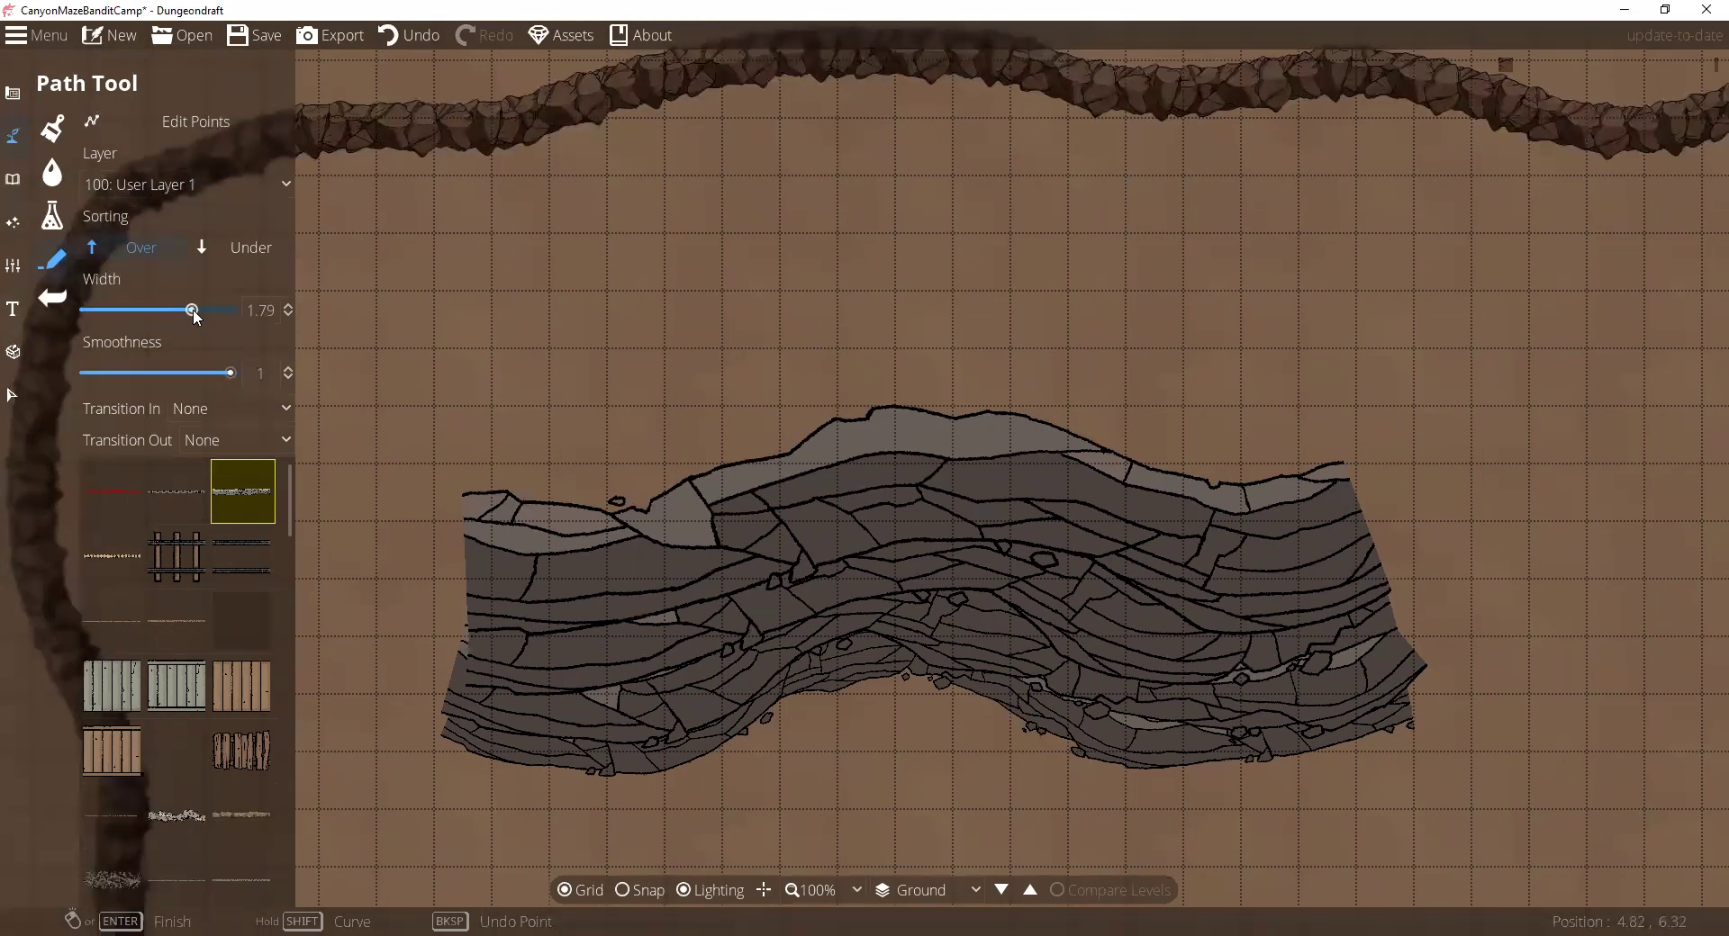
click(519, 320)
click(964, 317)
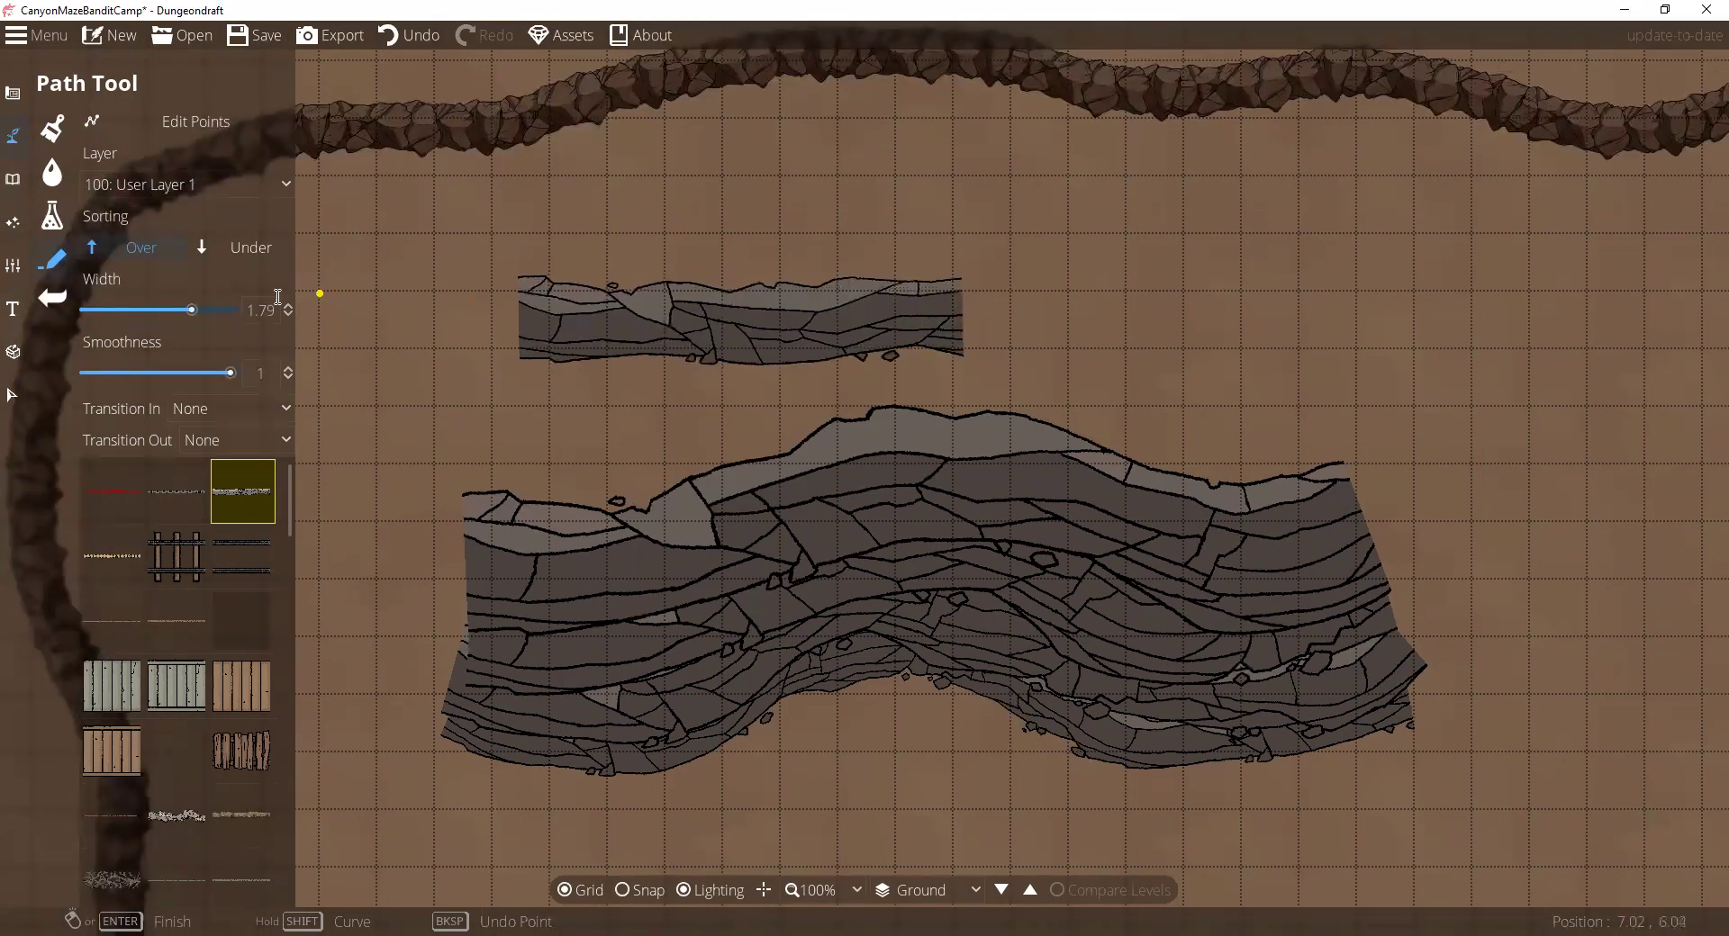
drag(193, 309, 199, 310)
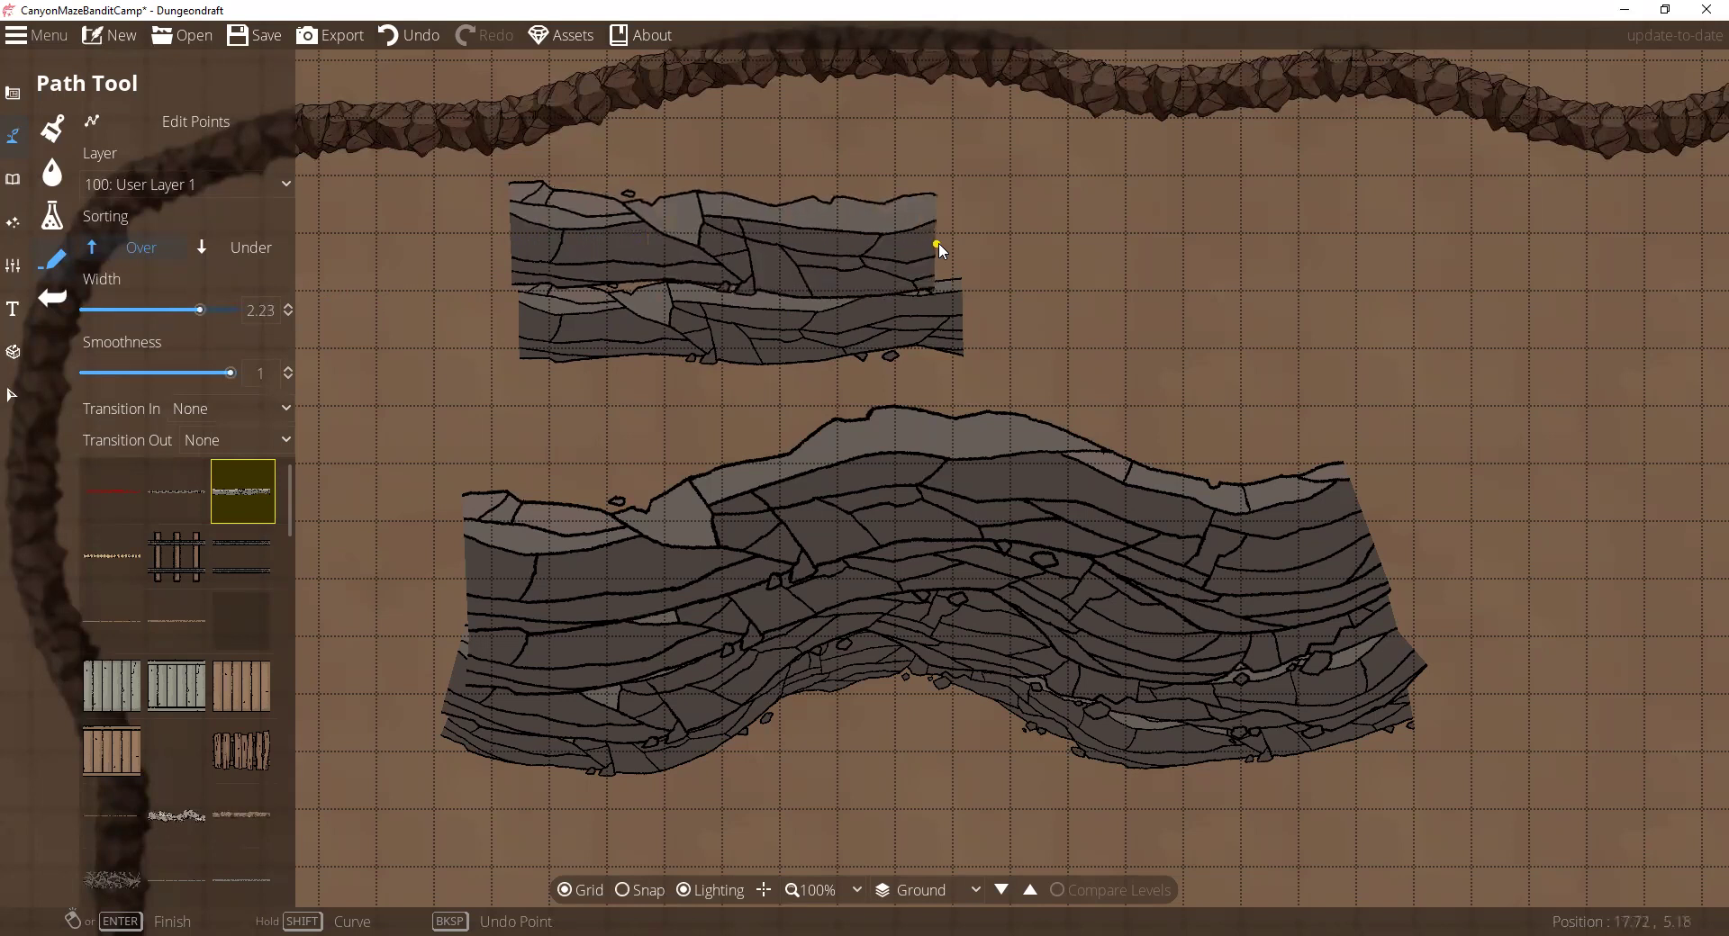
click(957, 248)
click(505, 165)
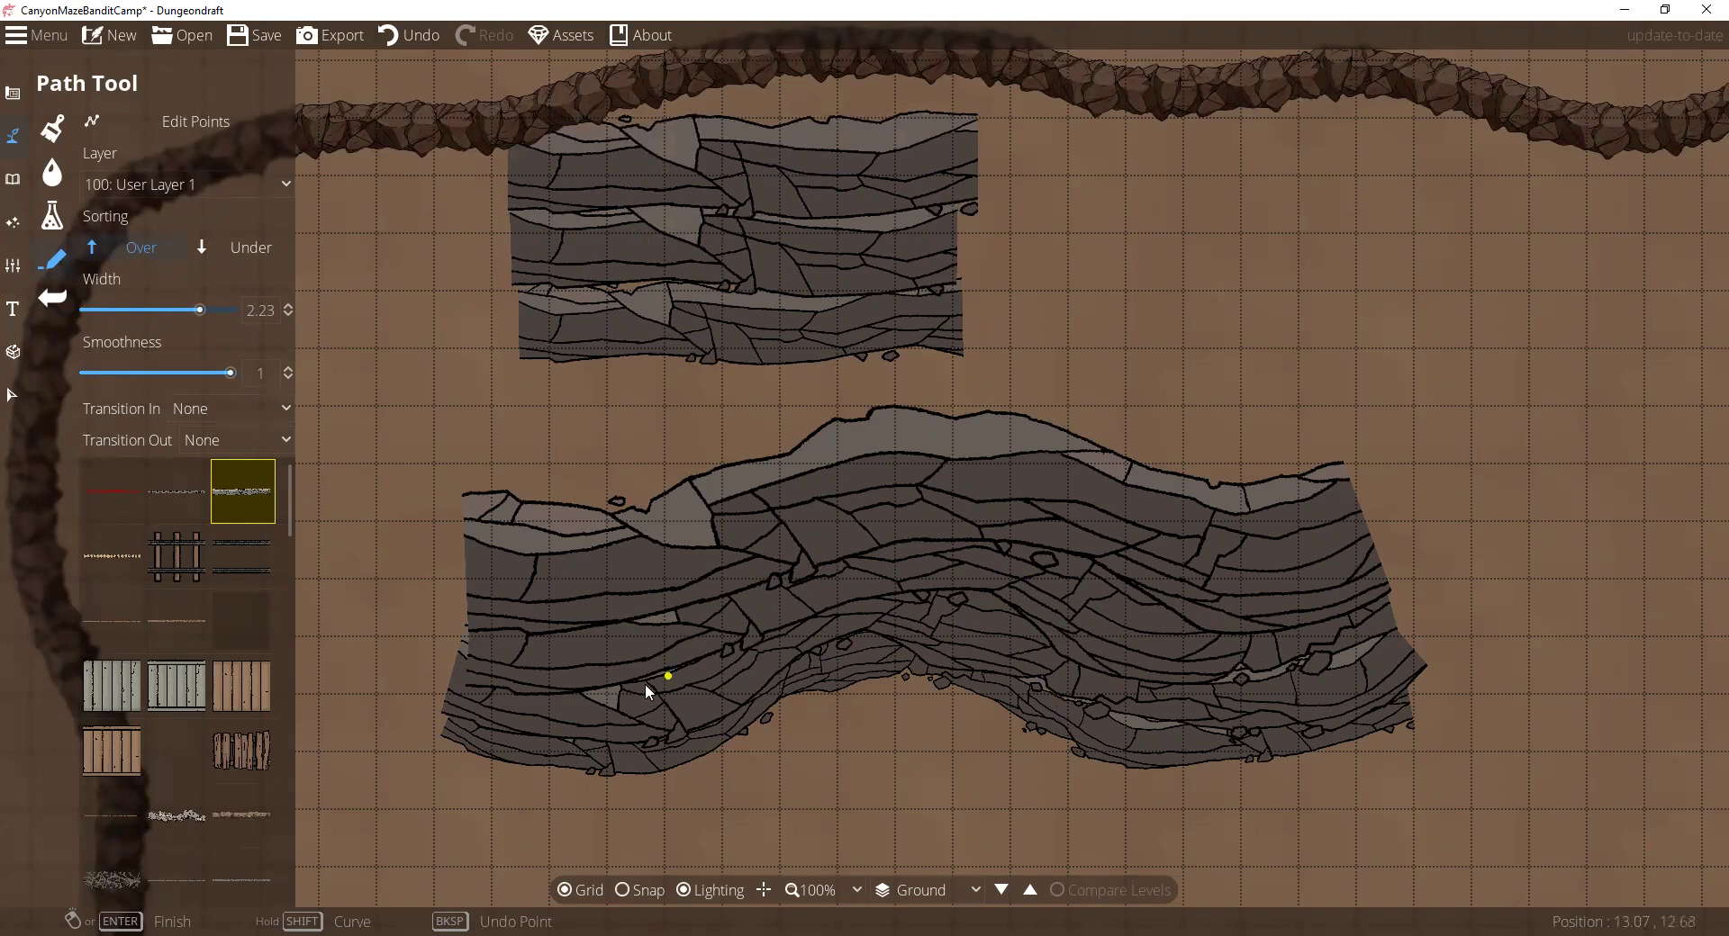
Step: Undo the three straight test cliff paths
click(413, 35)
click(412, 36)
click(412, 36)
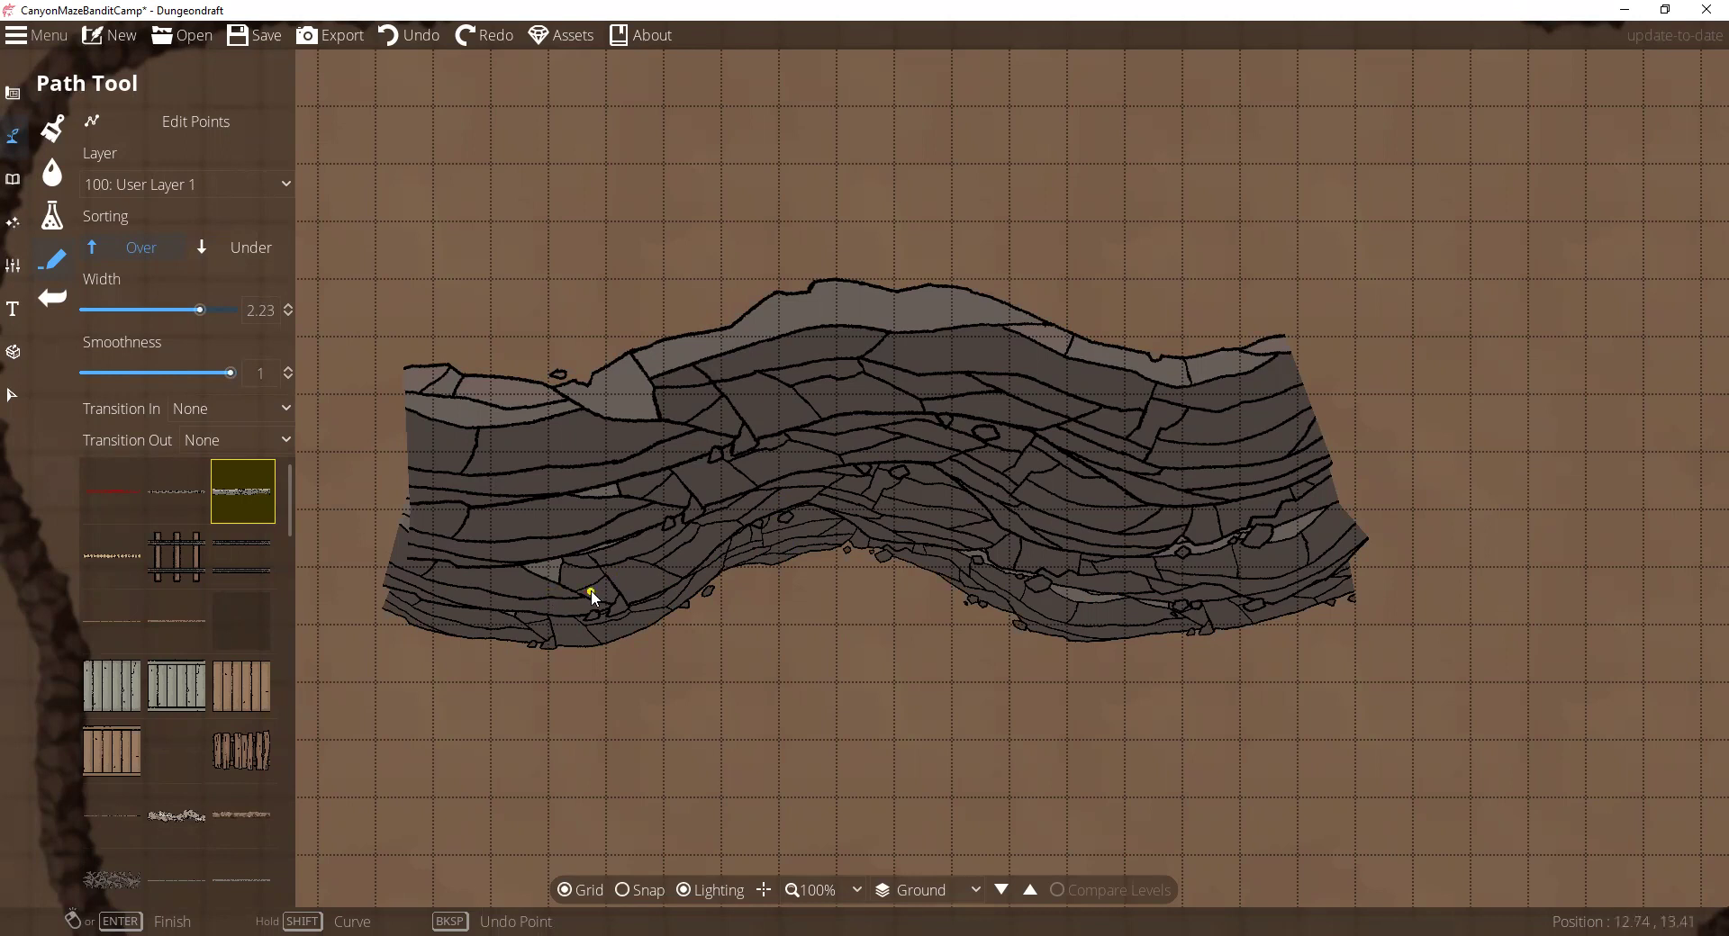
Step: Switch to the Object Tool and choose the round dark green tree from the object library
click(13, 186)
click(76, 135)
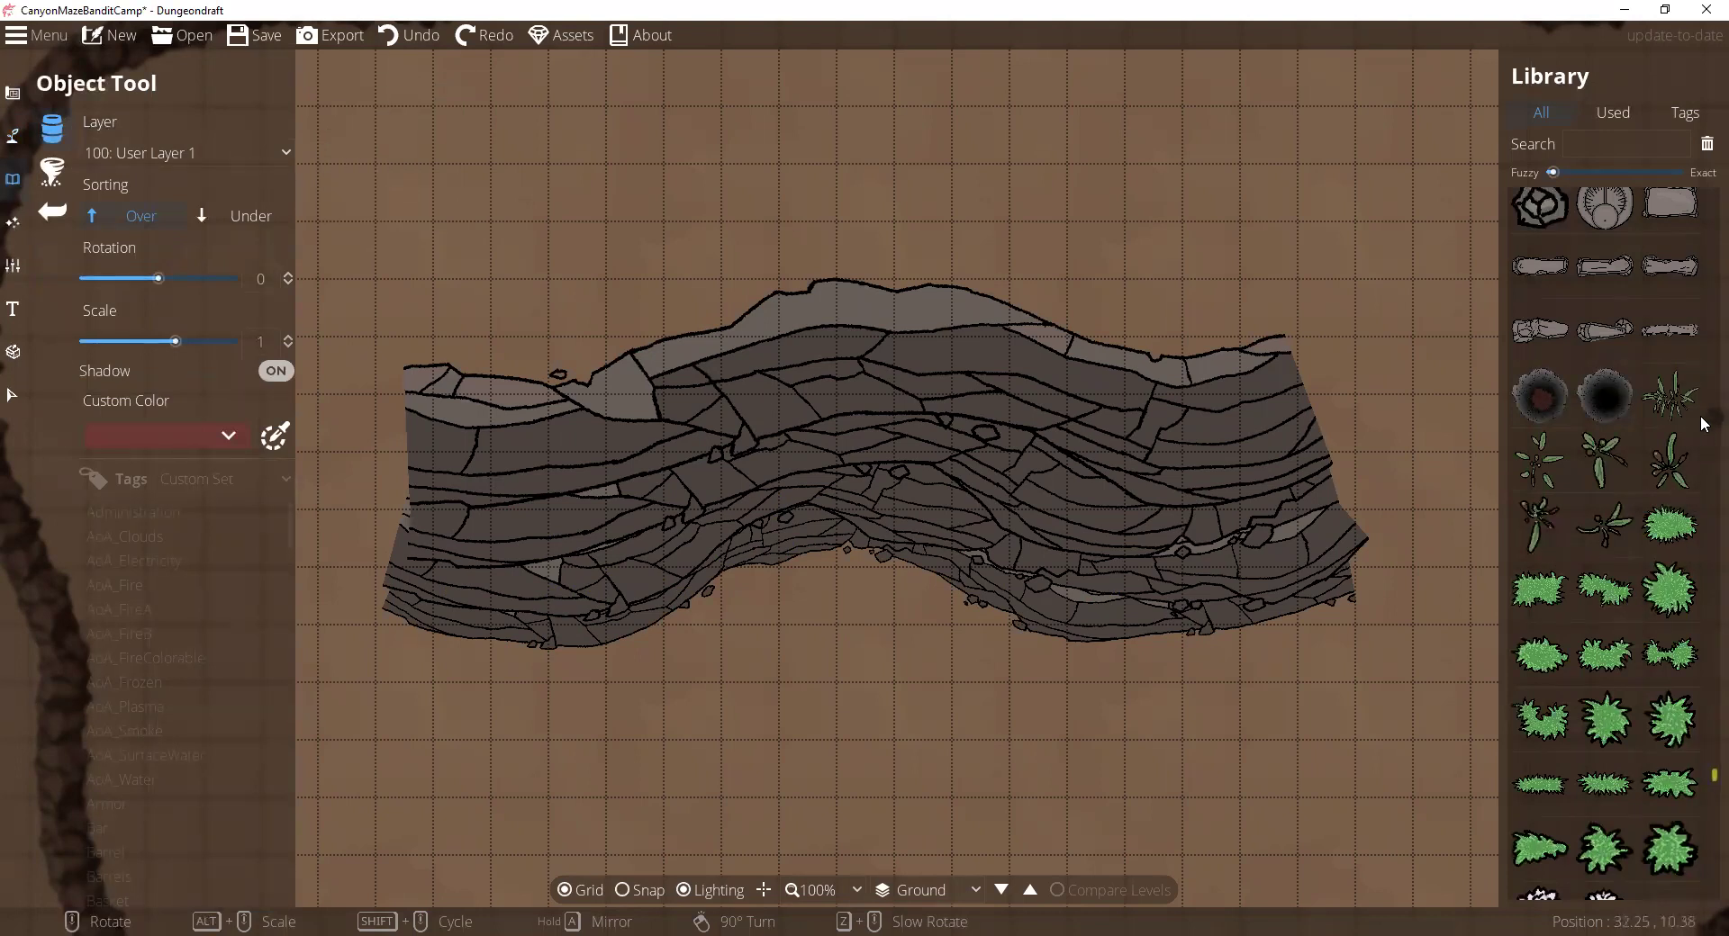
drag(1705, 784, 1703, 500)
click(1542, 556)
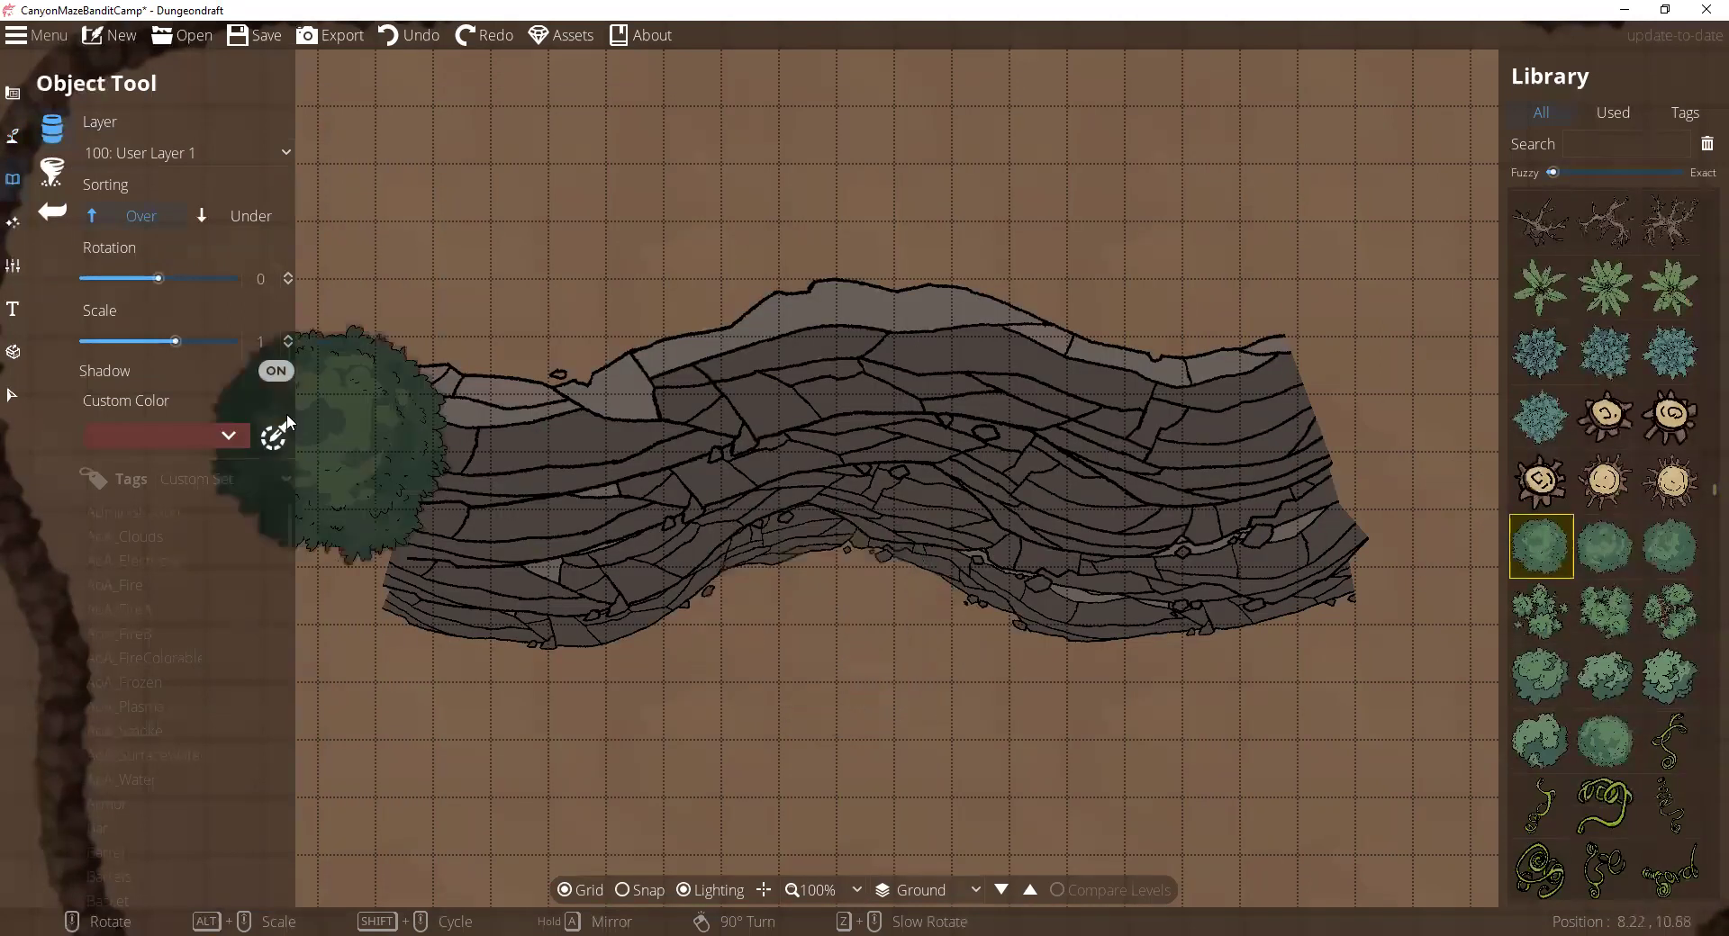
Step: Scale the tree to 0.43 and place one at the cliff's base, on the left side of the arch
click(171, 343)
drag(169, 342, 155, 342)
scroll(754, 645, up, 4)
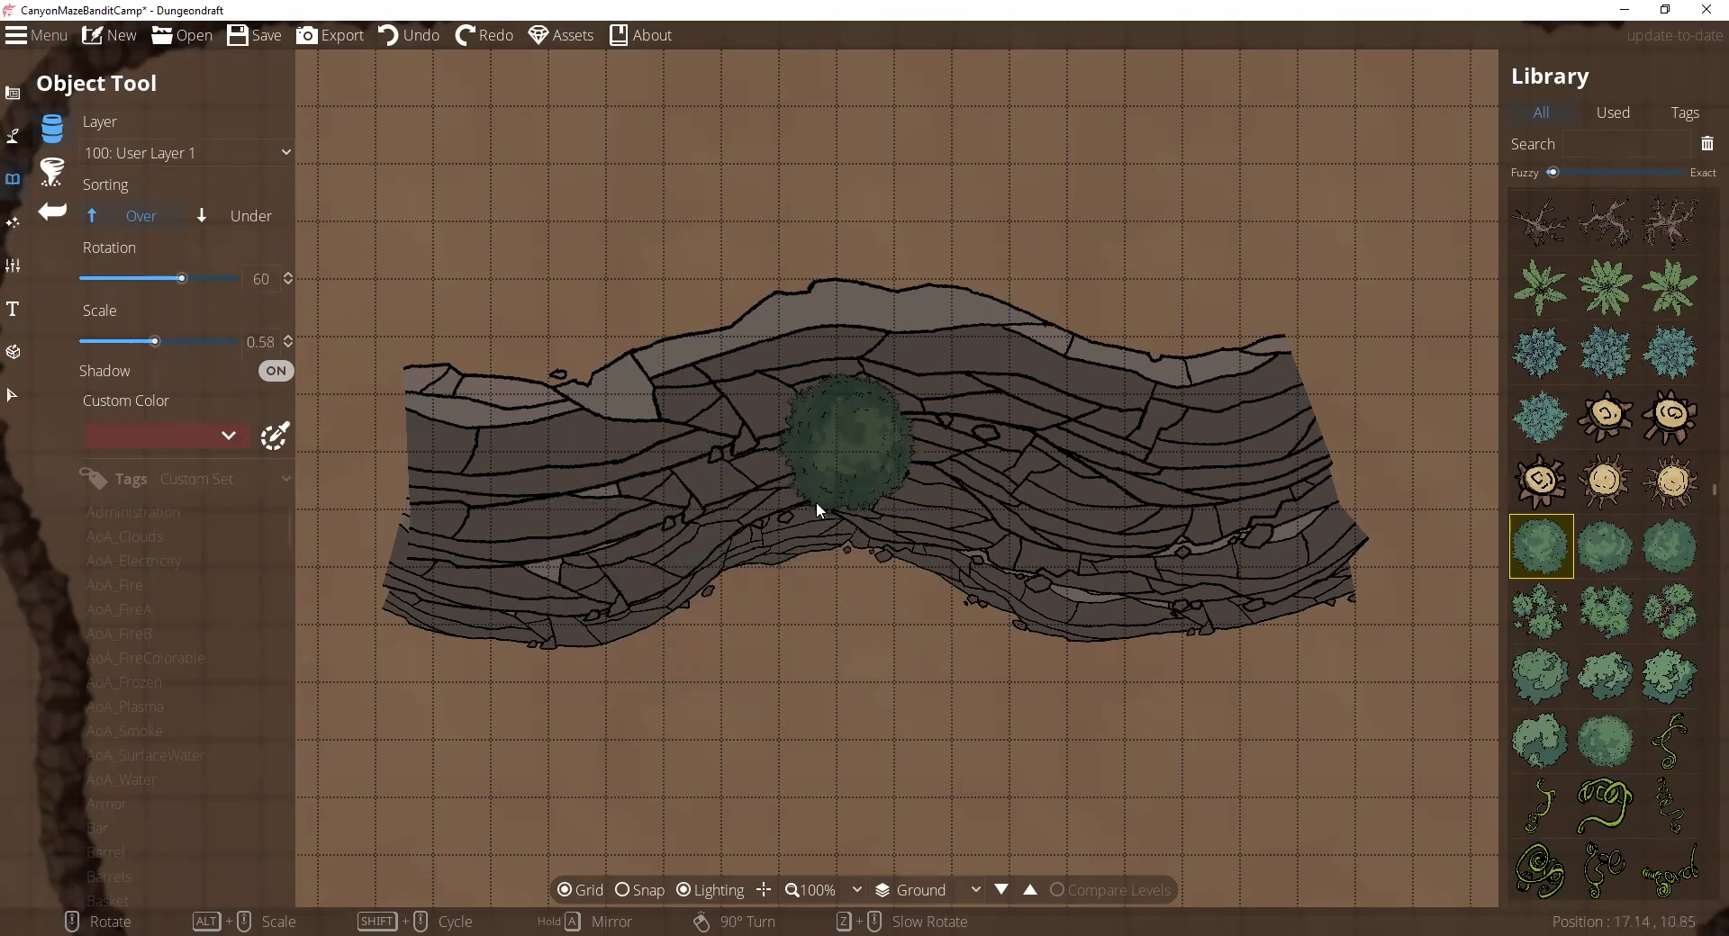
click(159, 342)
drag(159, 342, 143, 342)
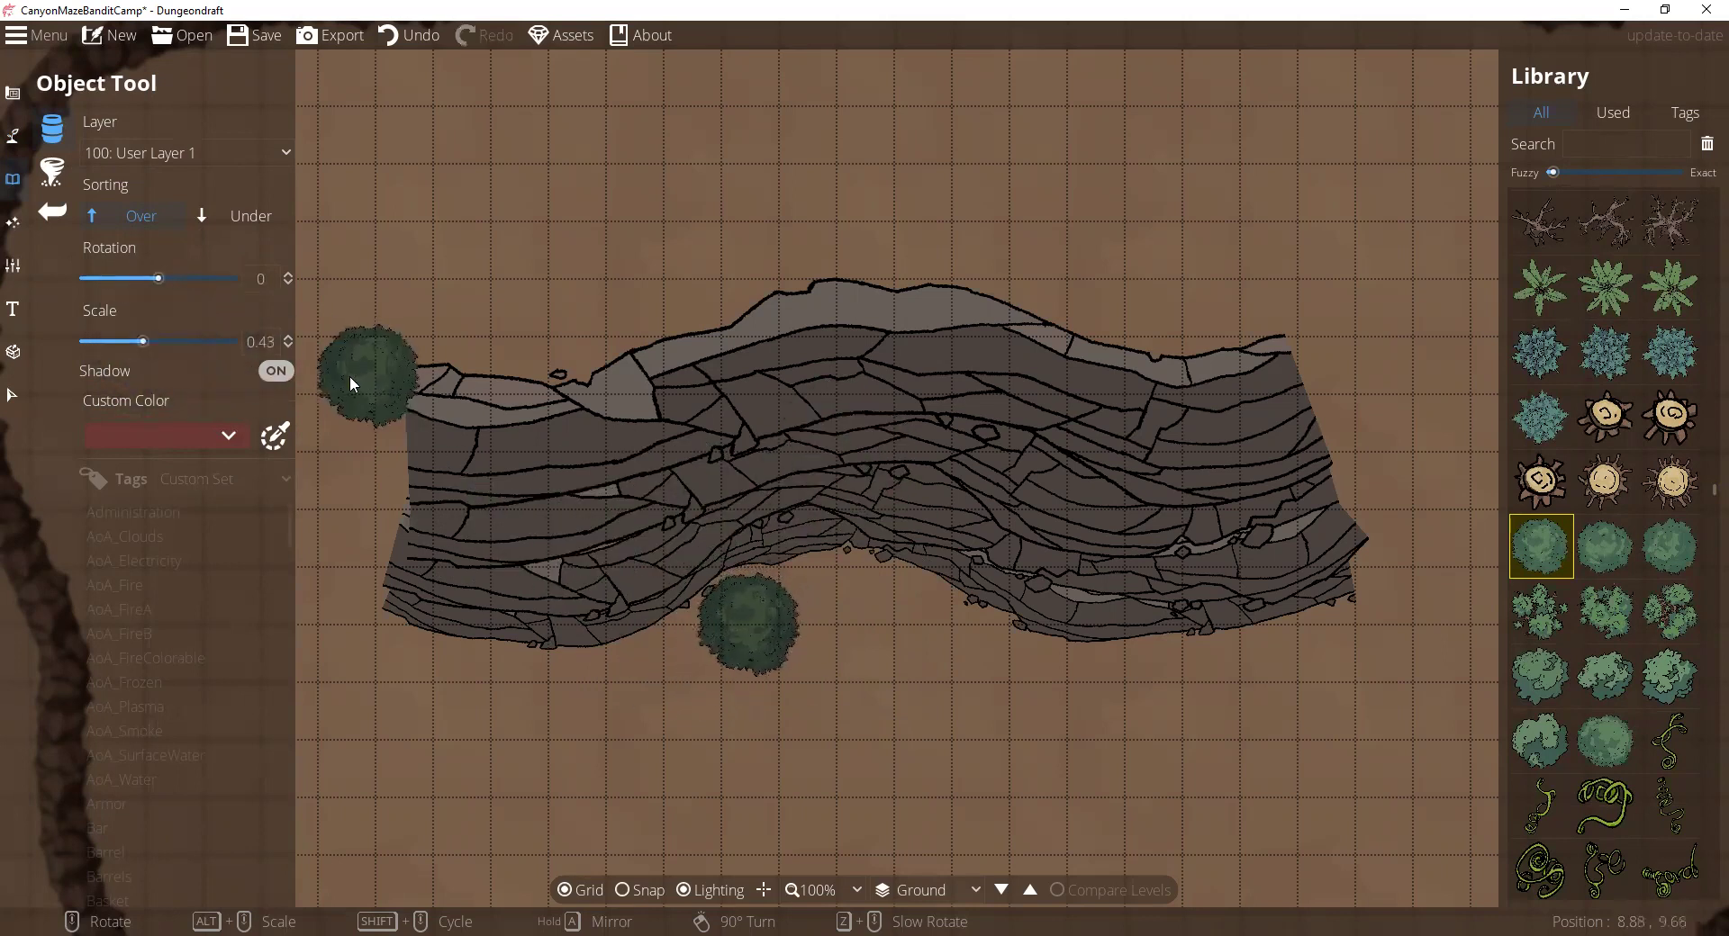
Step: Set sorting to Under, then place a smaller tree beside the first and one of scale 0.56, rotated 30, right of the arch
click(250, 218)
click(151, 343)
drag(152, 342, 137, 342)
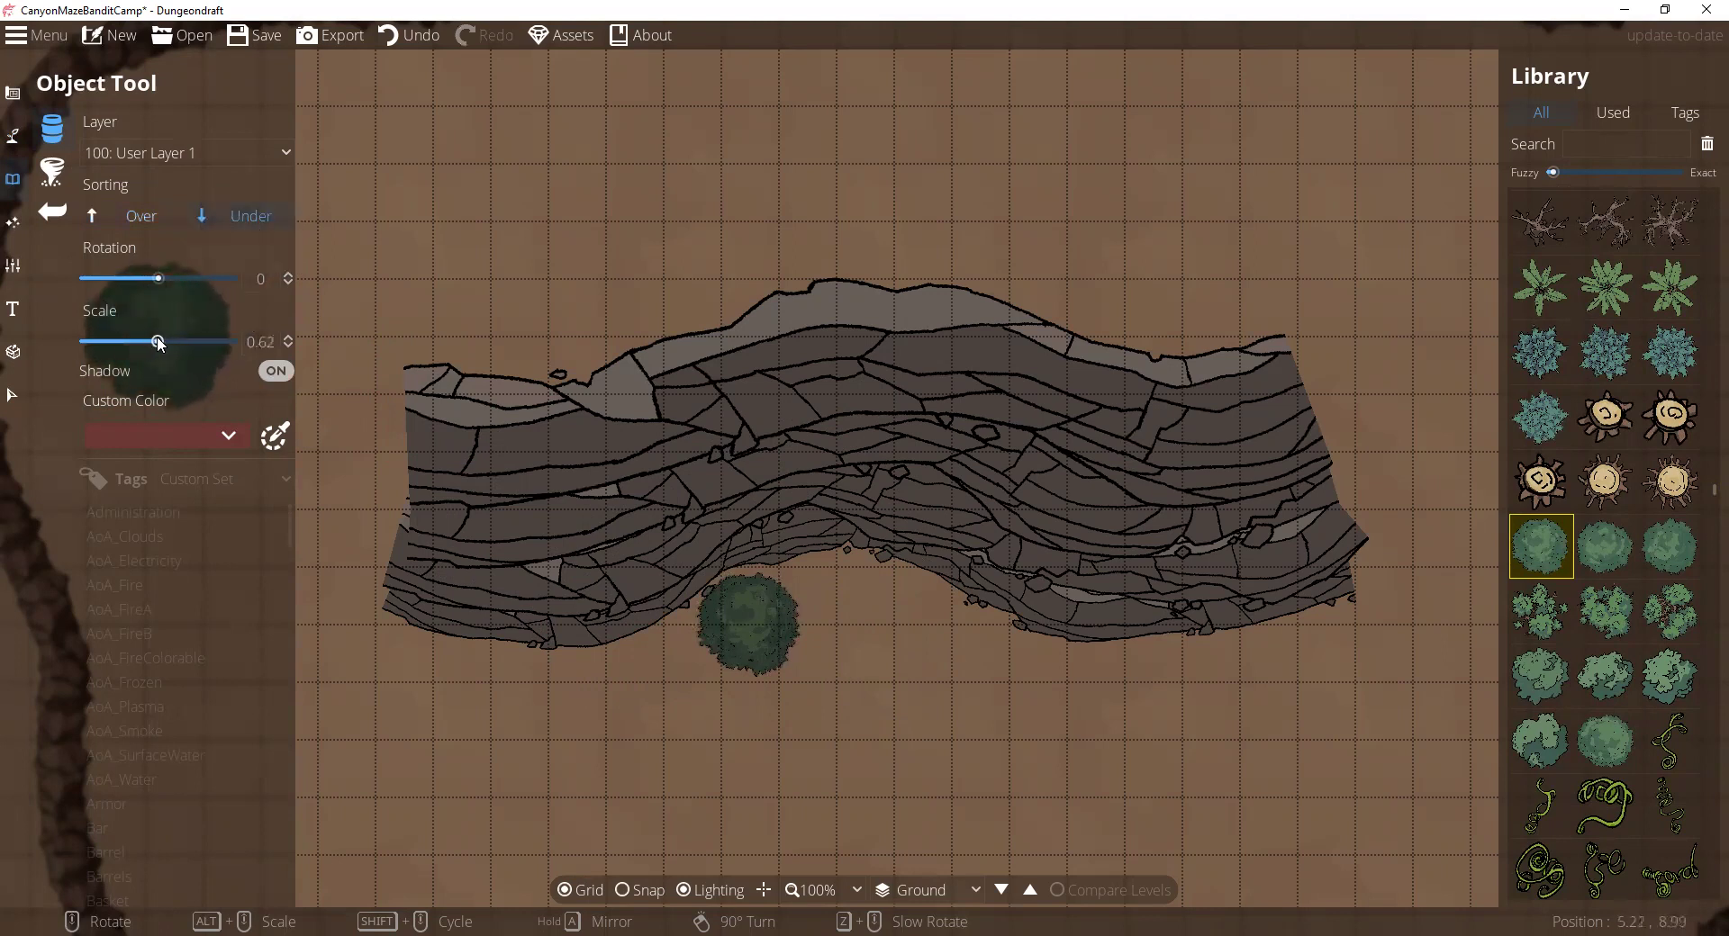
click(826, 651)
drag(159, 278, 169, 278)
drag(137, 342, 152, 343)
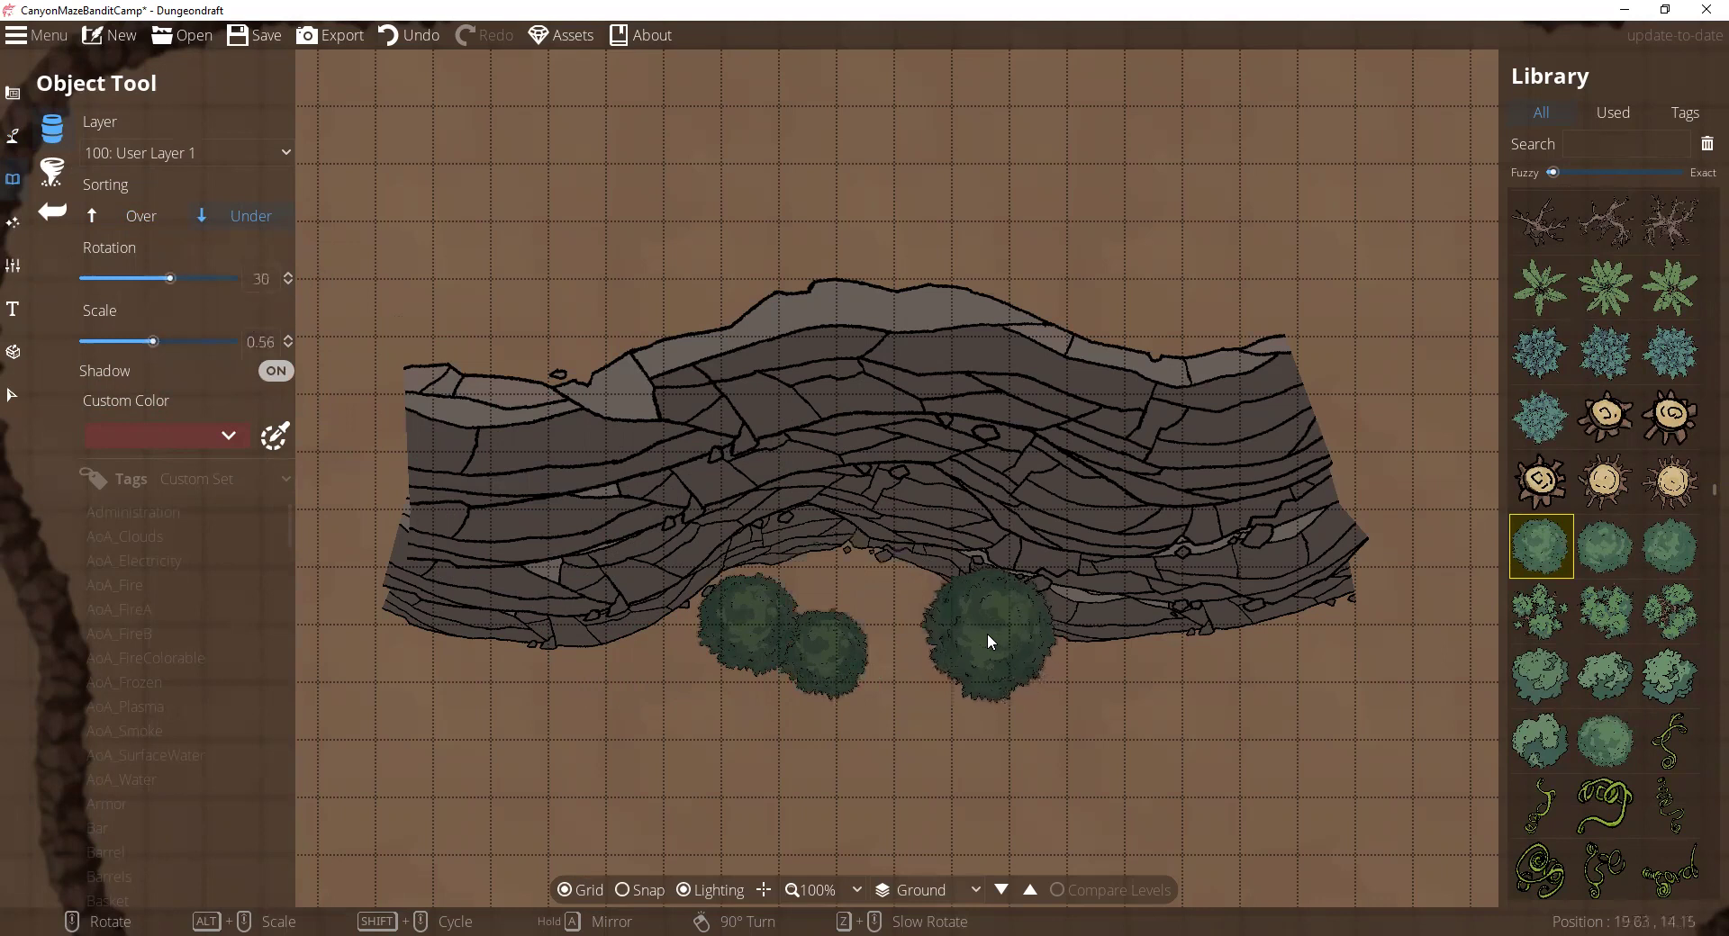
click(987, 634)
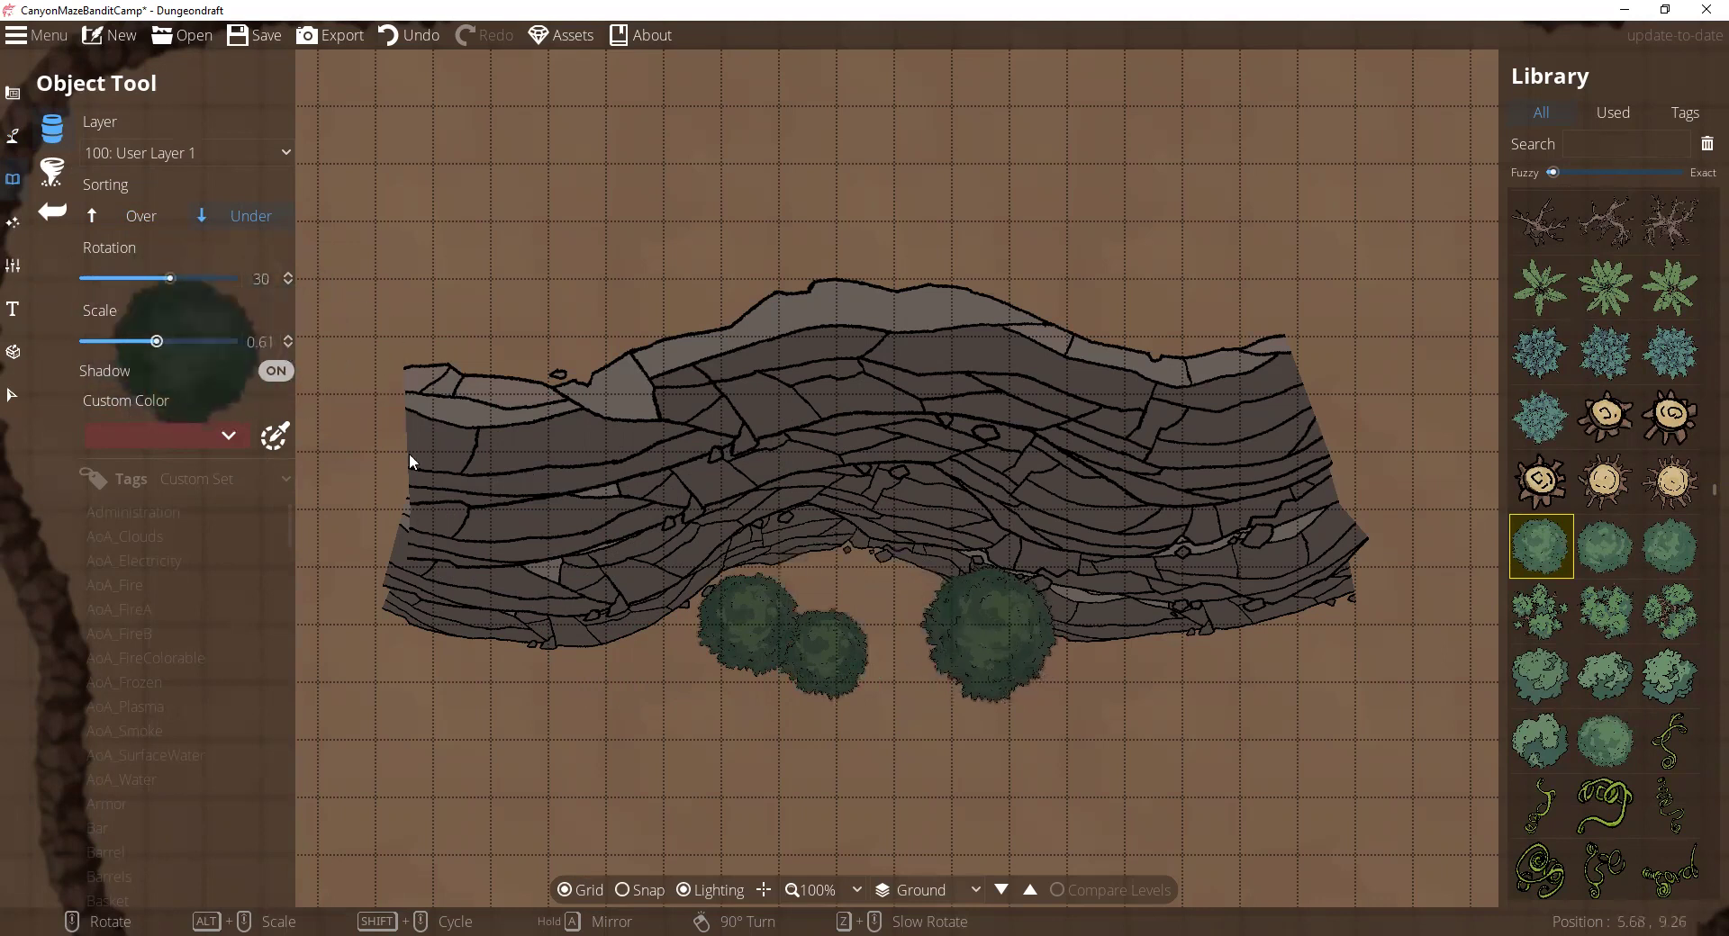
Step: Place more trees of varied size along the cliff's base and inside the arch, including scales 0.45 and 0.34
drag(153, 342, 144, 342)
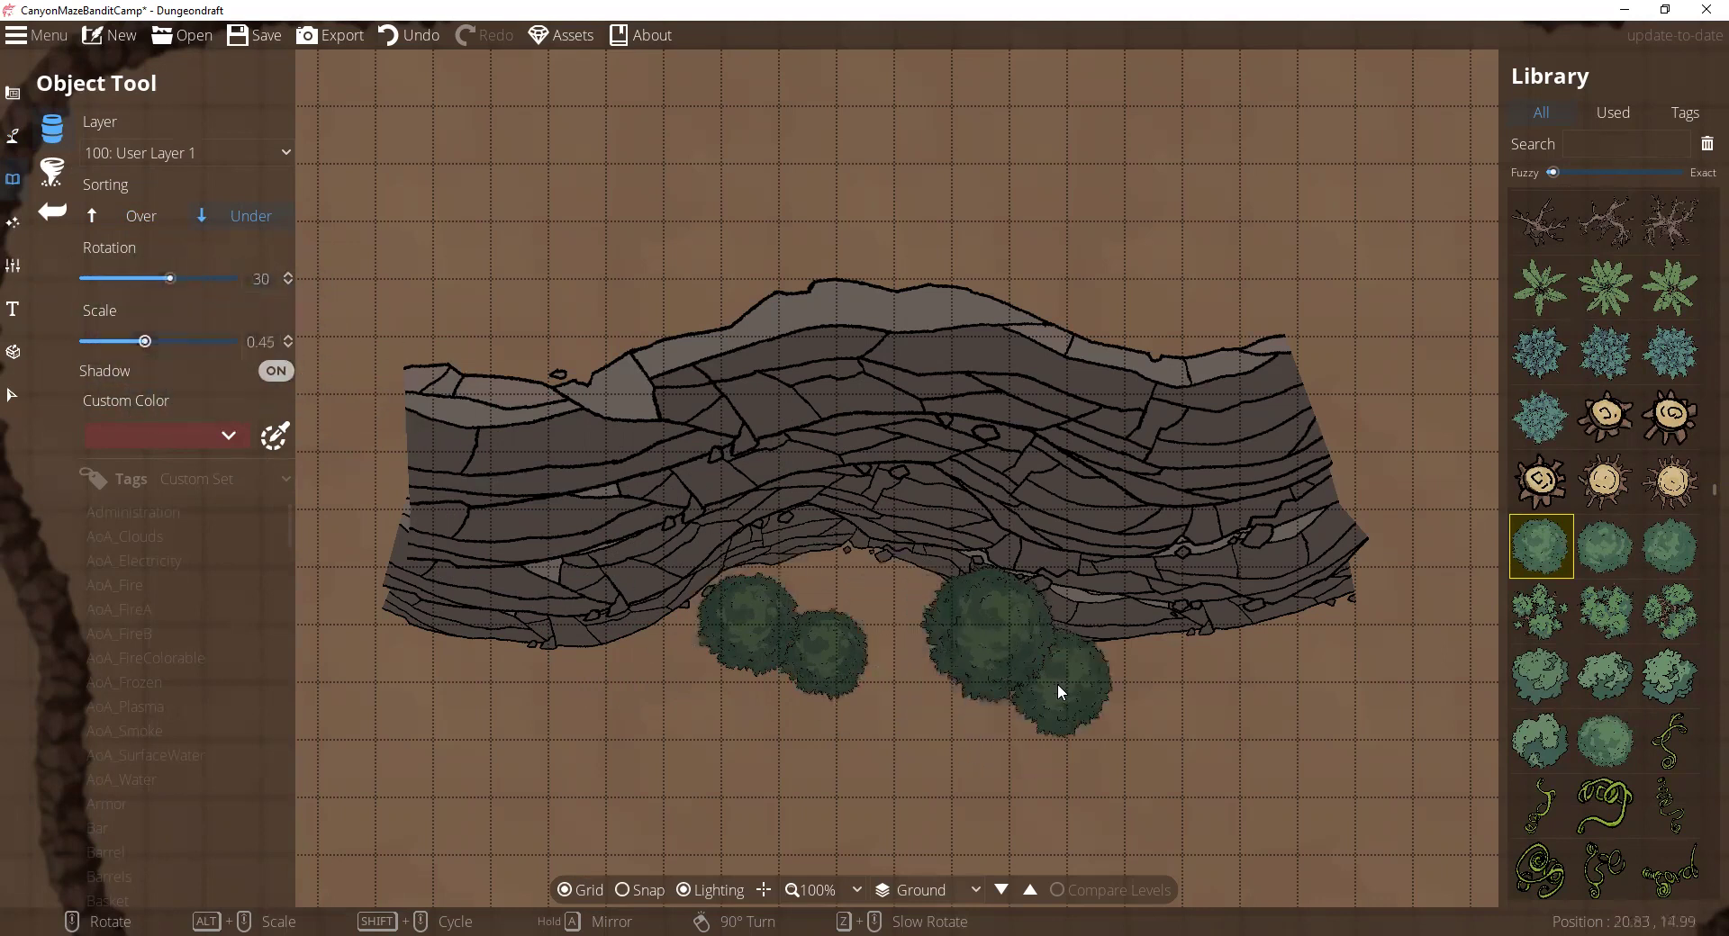
click(1132, 668)
click(968, 711)
drag(144, 341, 135, 343)
click(402, 641)
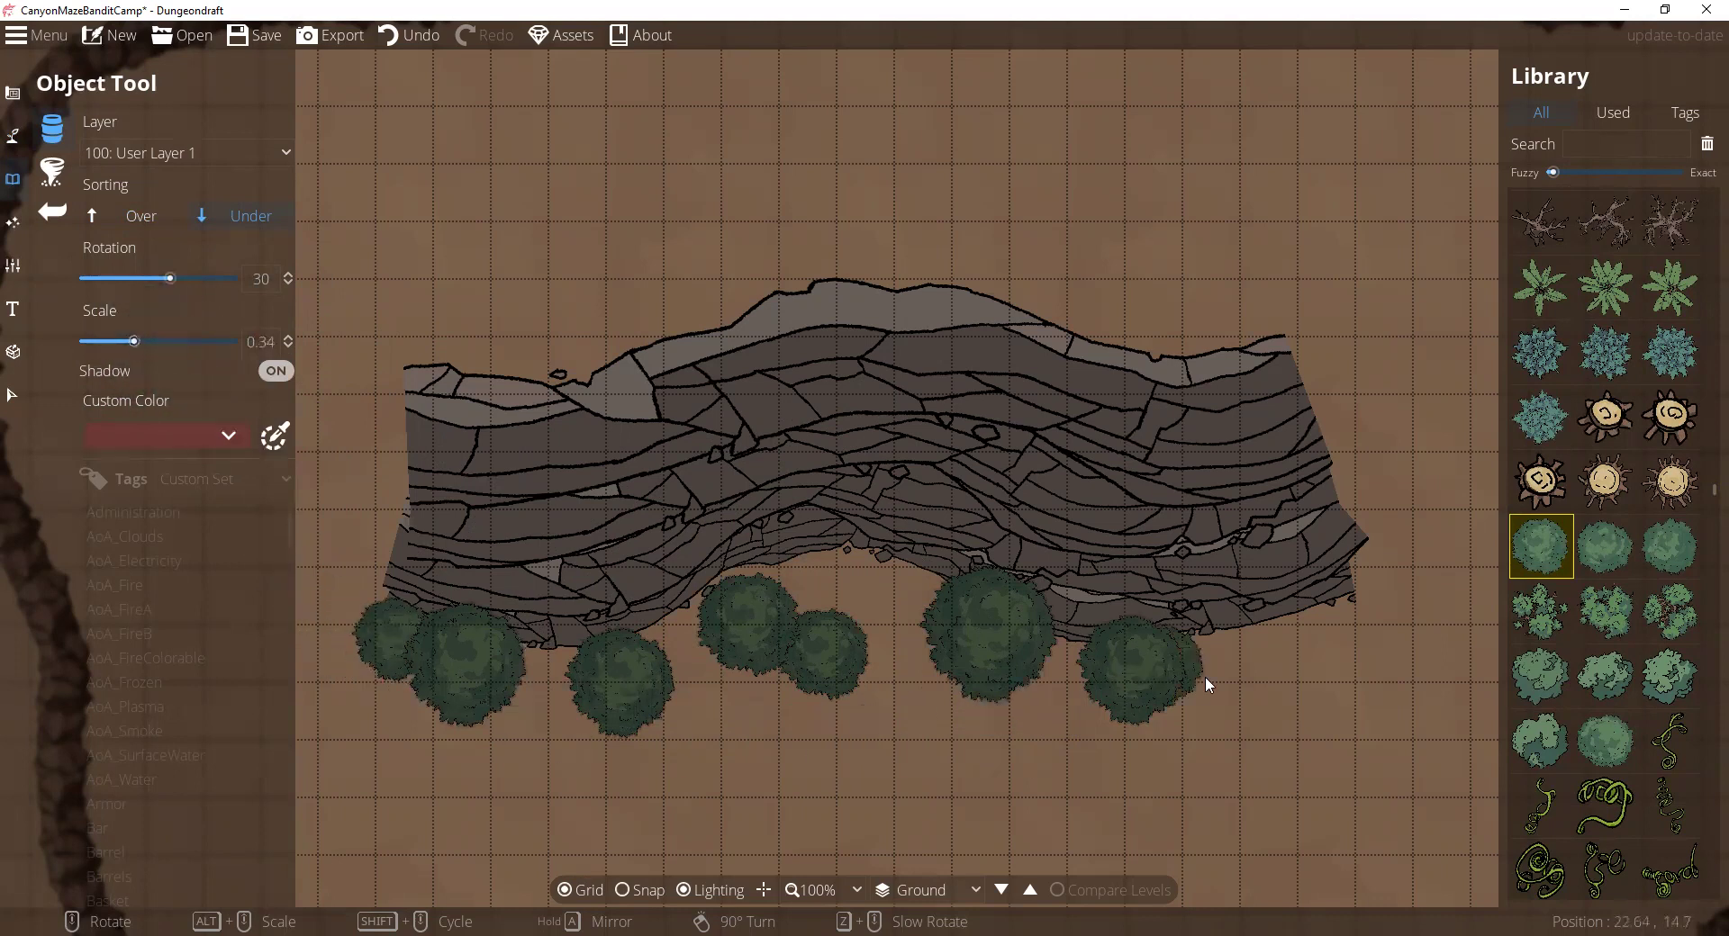
click(882, 565)
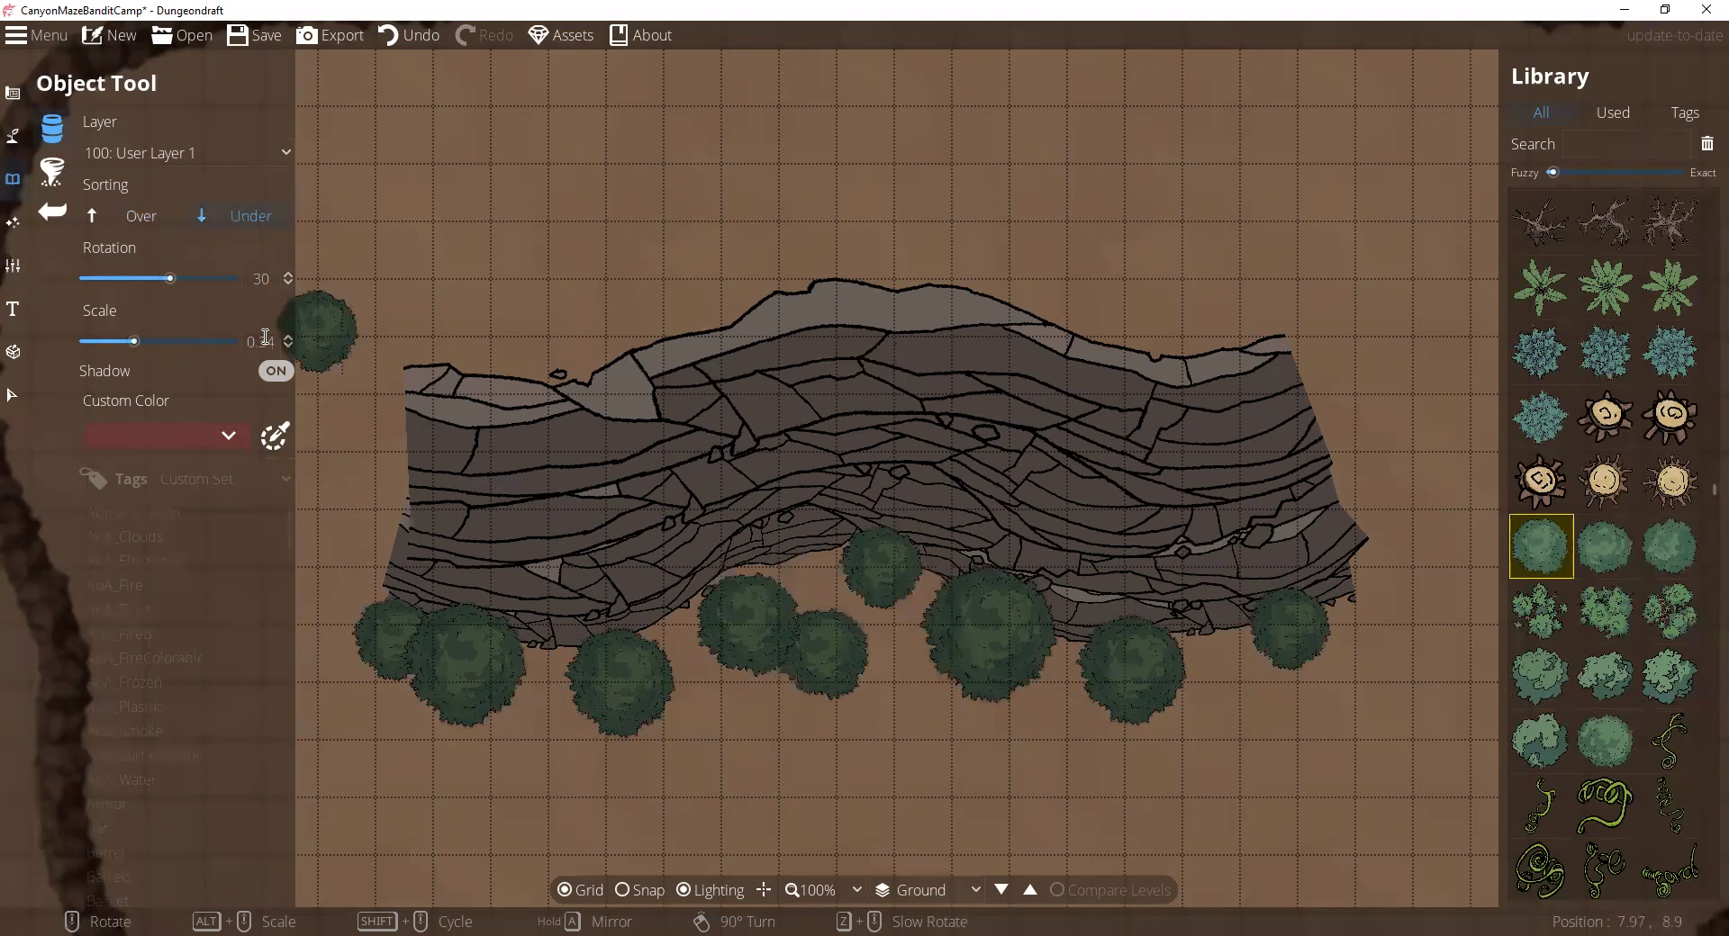
Step: Place two adjoining trees along the left half of the cliff's upper edge, the first at scale 0.76 and the second smaller
drag(134, 342, 163, 342)
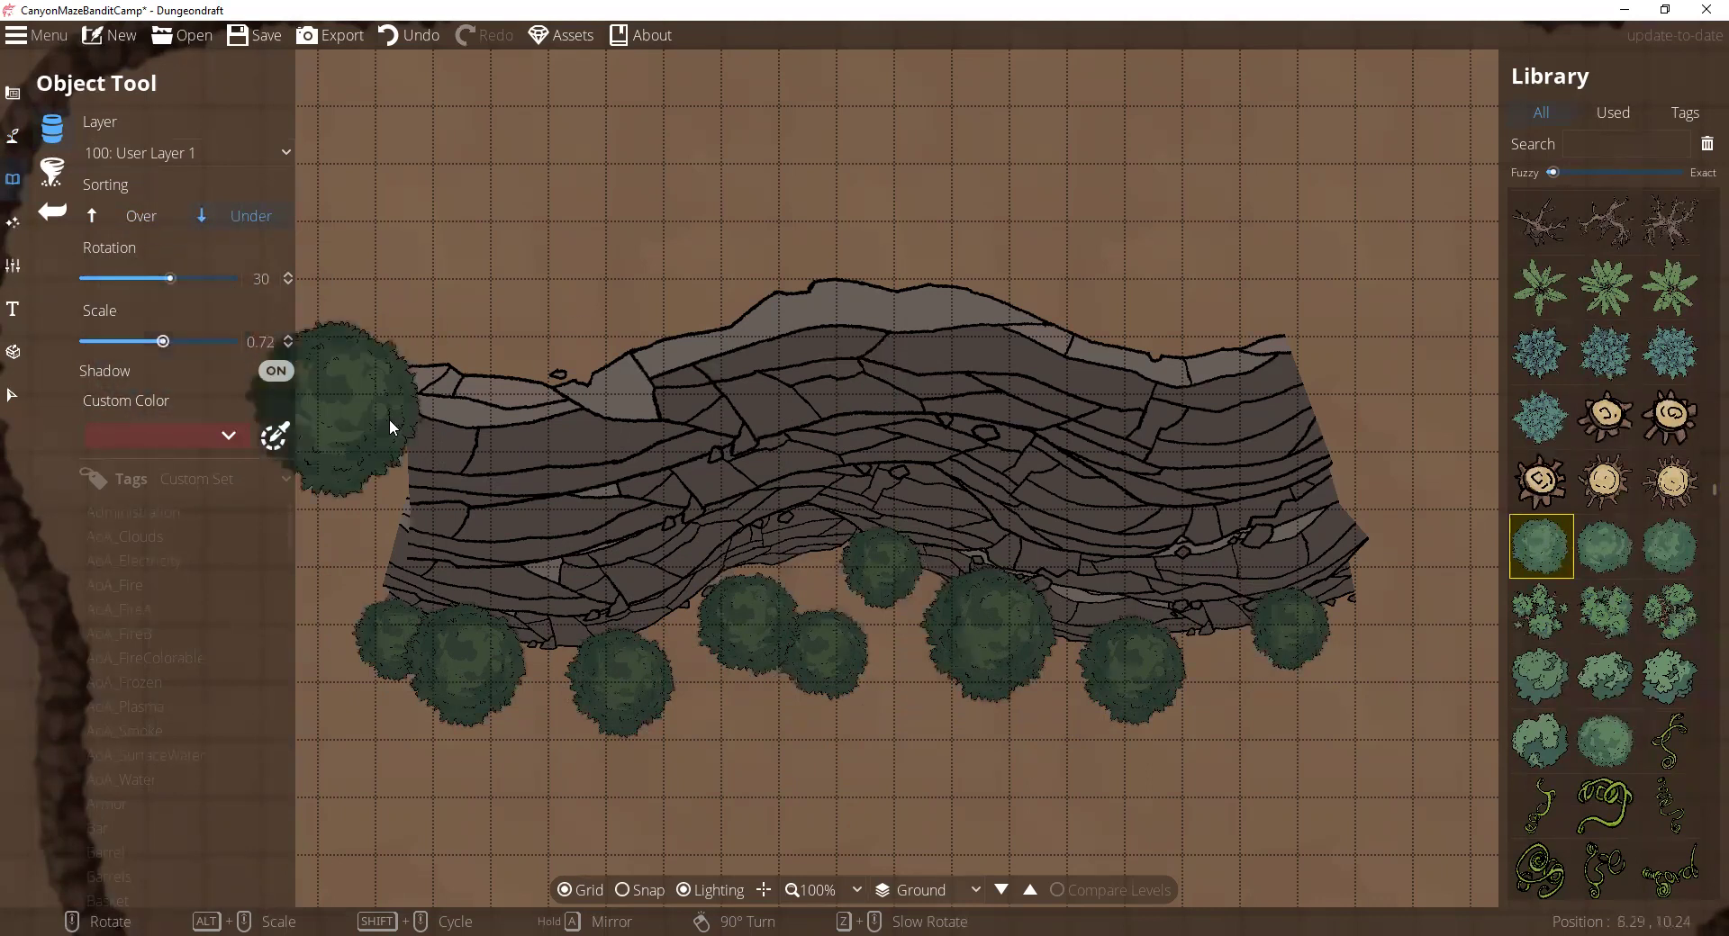
click(166, 340)
scroll(274, 349, up, 2)
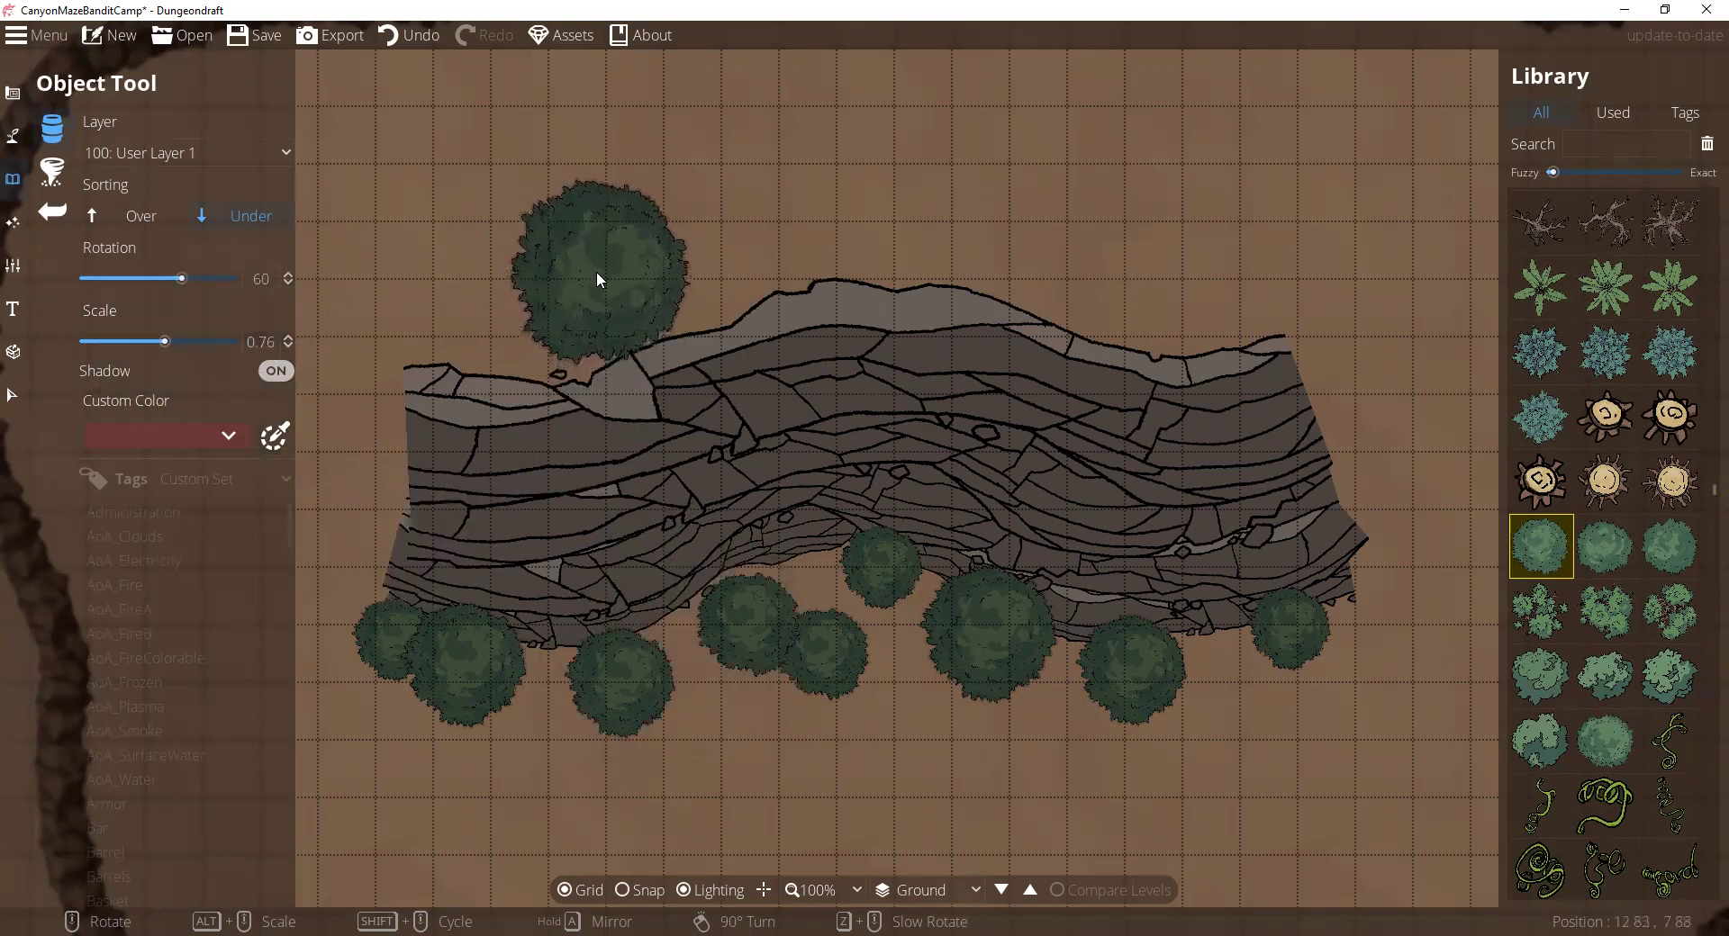
click(596, 272)
scroll(157, 341, down, 3)
drag(168, 339, 157, 341)
click(715, 252)
Step: Place a large tree and a smaller one of scale 0.62 along the right half of the cliff's upper edge
scroll(163, 339, up, 2)
click(986, 216)
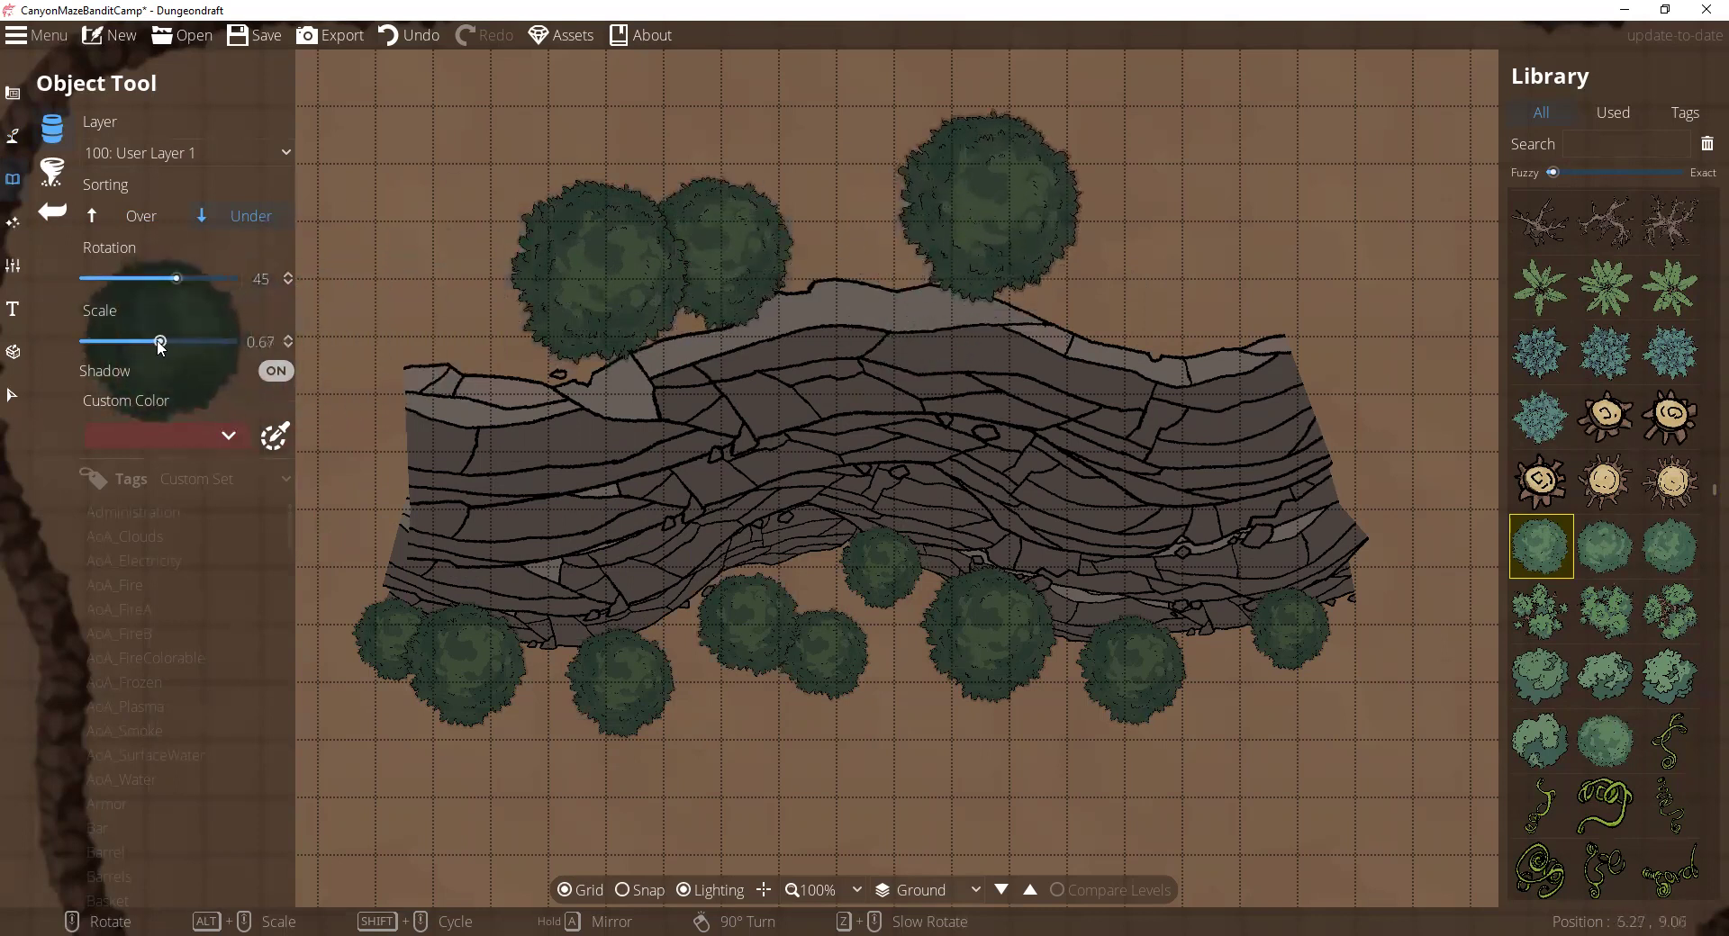
click(1179, 313)
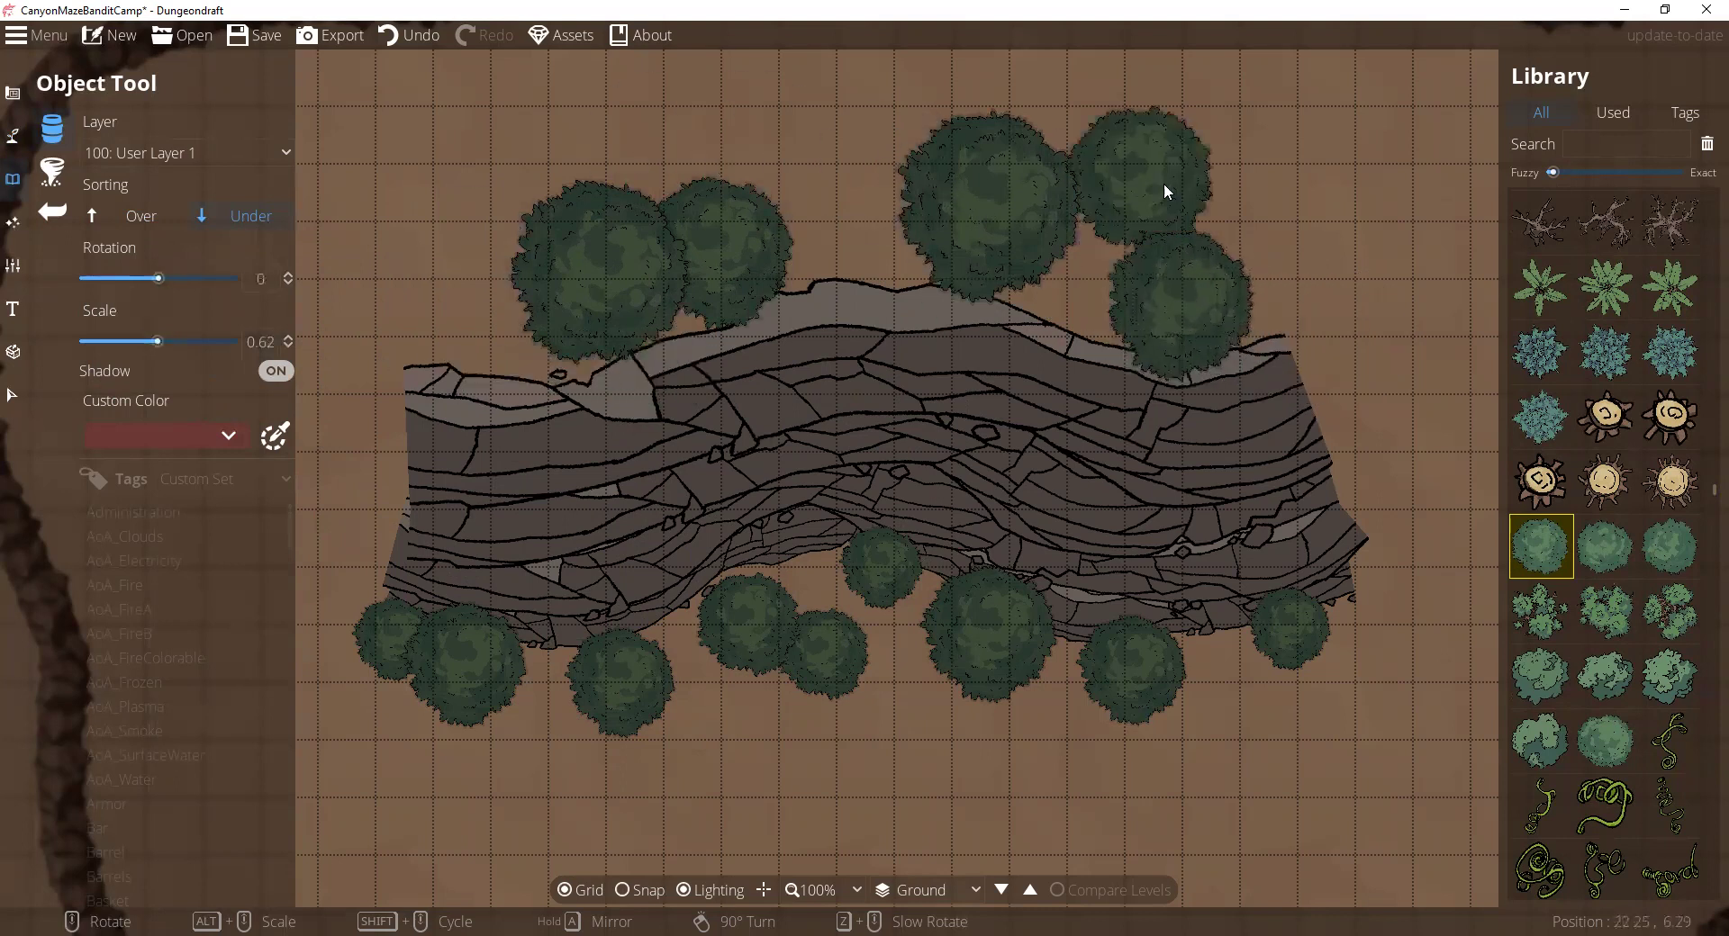
scroll(1195, 660, down, 3)
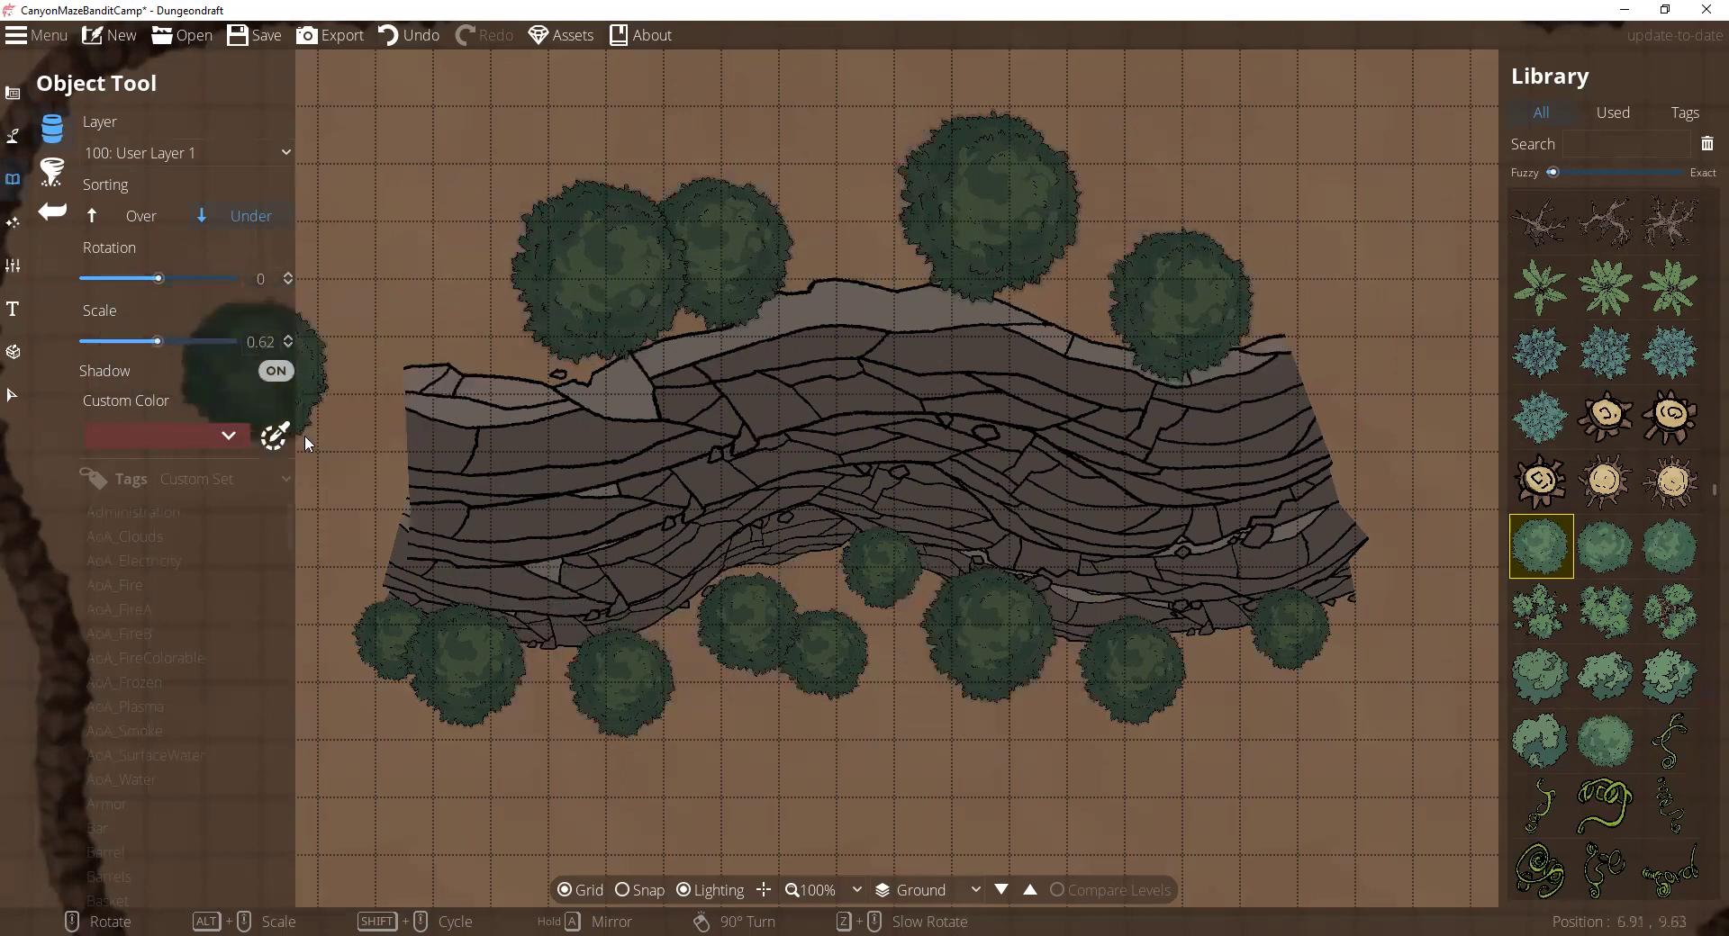
Step: Move the trees along the cliff's base and in the arch downward, away from the rock face
click(12, 395)
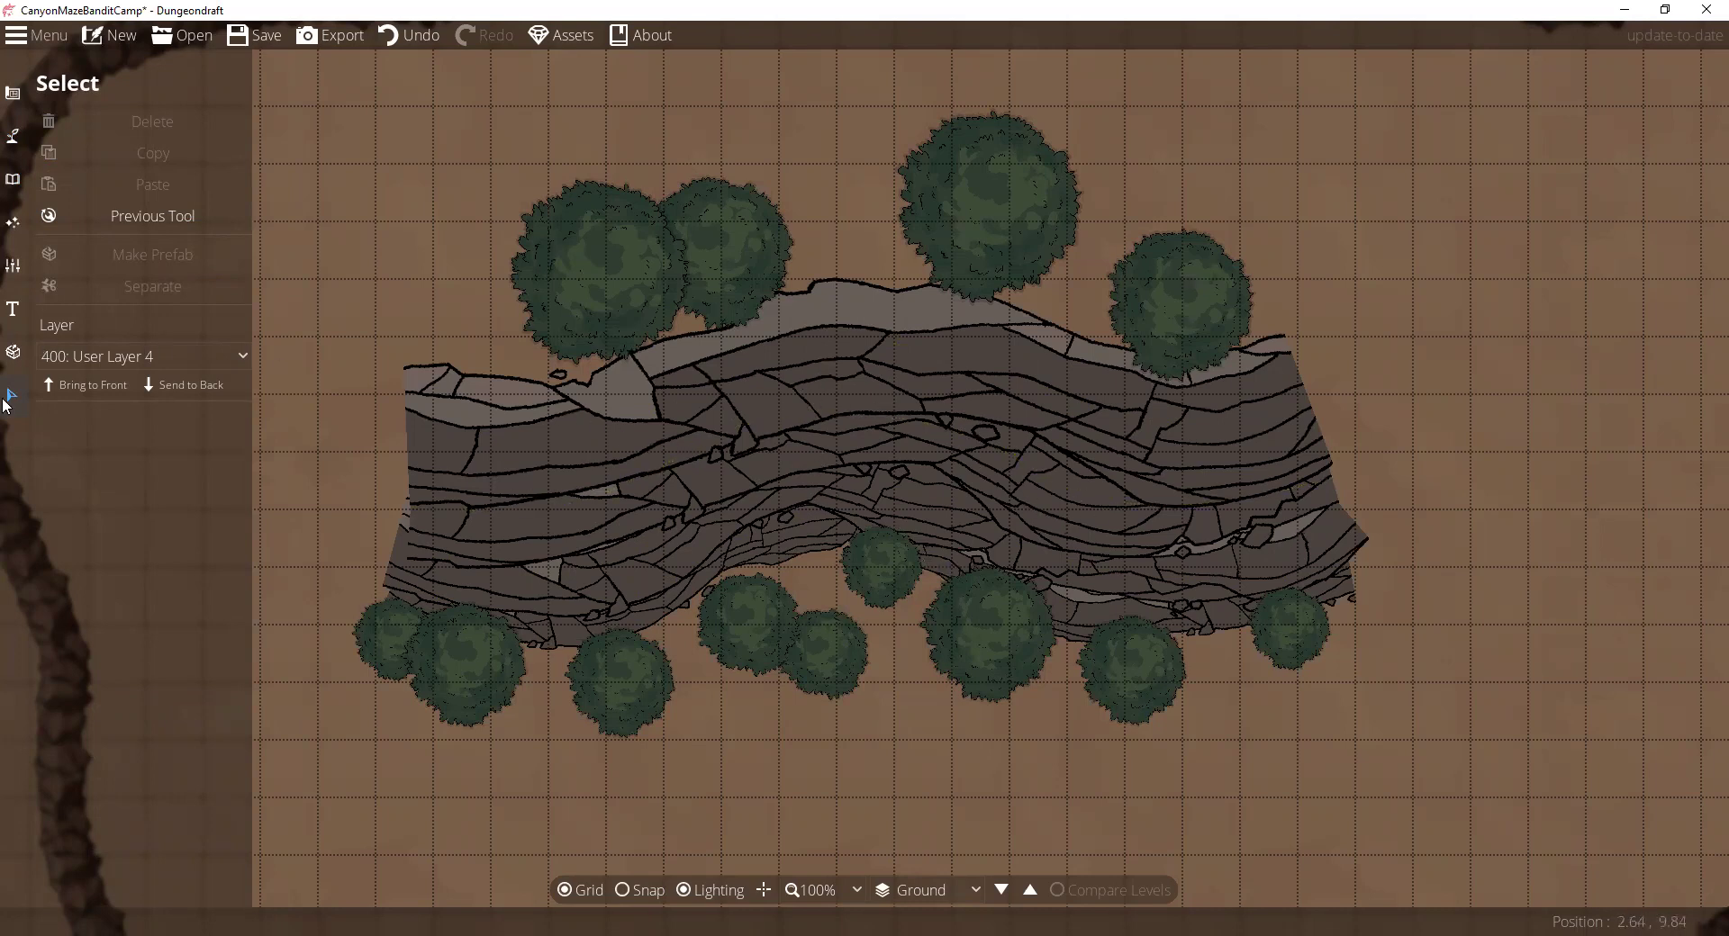
drag(454, 647, 475, 708)
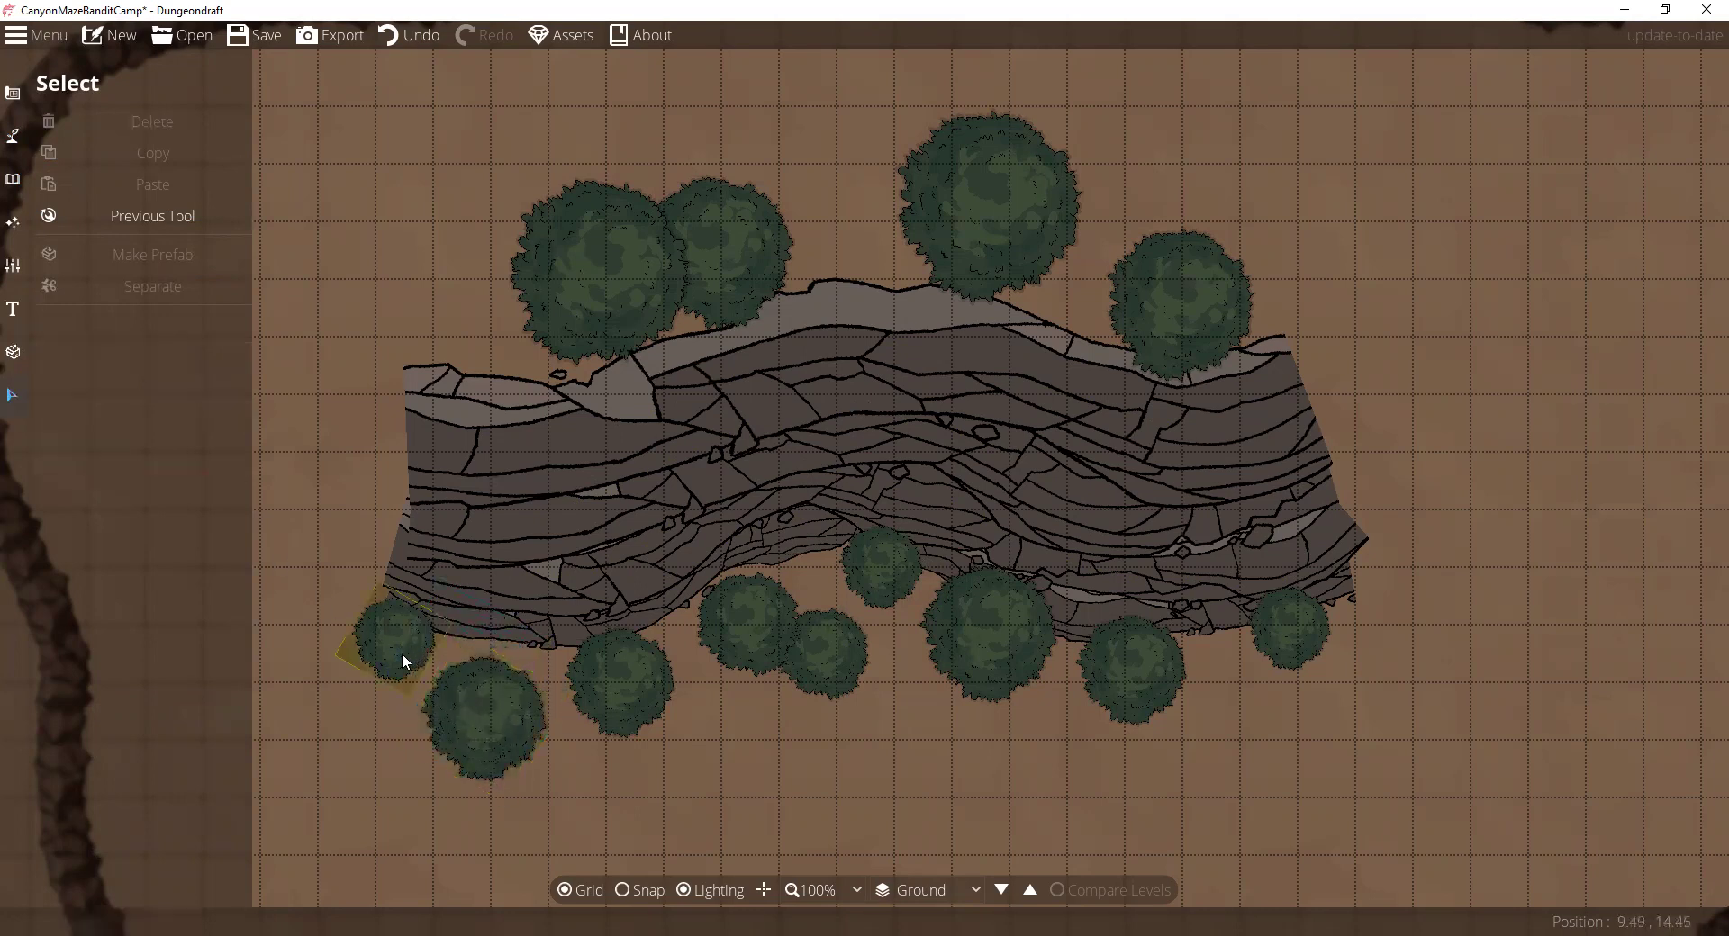
drag(401, 652, 395, 679)
drag(657, 683, 659, 718)
drag(739, 642, 729, 689)
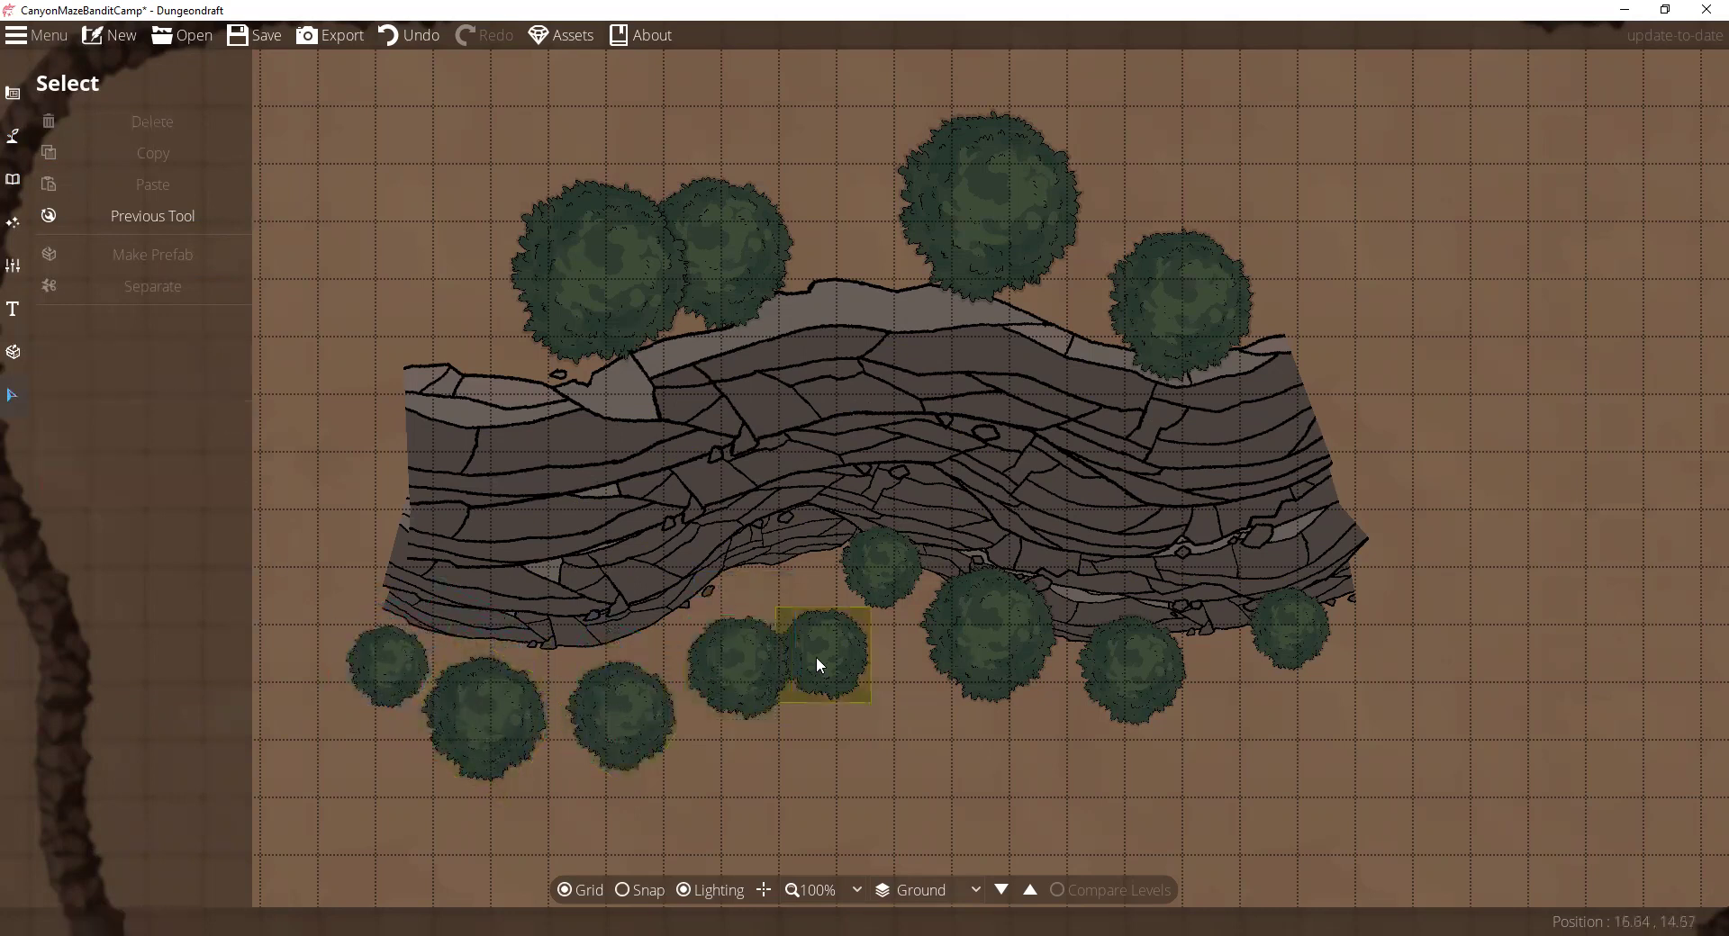
drag(816, 657, 804, 689)
drag(861, 563, 1132, 700)
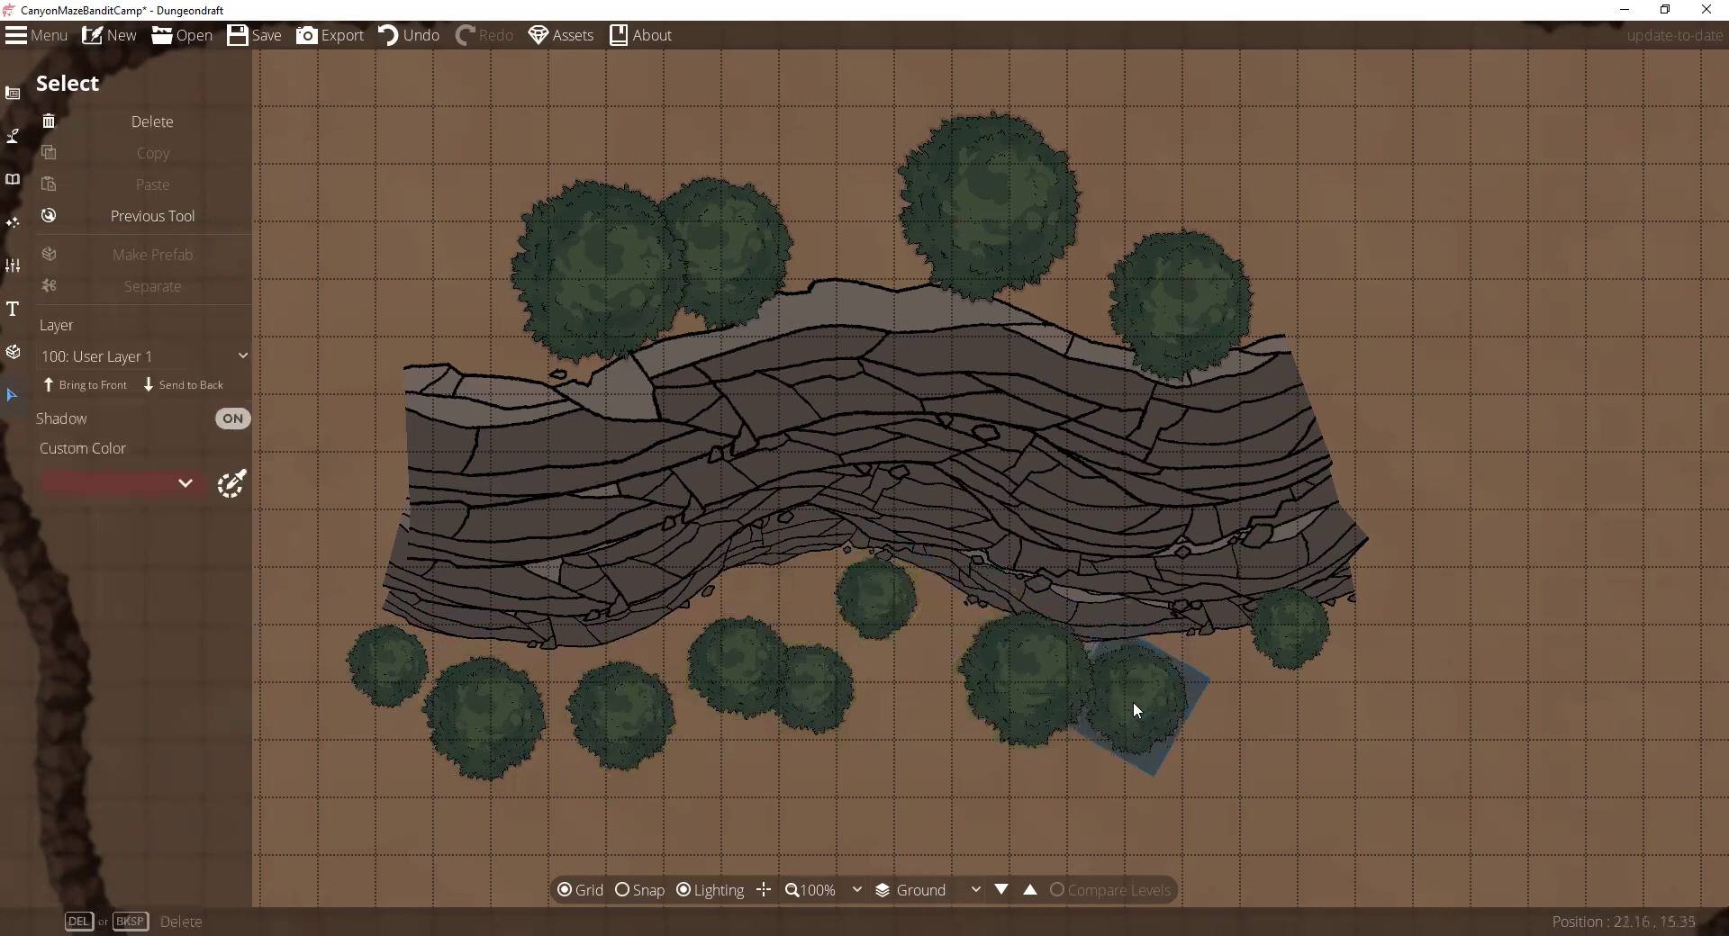
drag(1292, 635, 1297, 667)
Step: Move the four trees above the cliff outward so they clear its upper edge and each other
drag(1214, 366, 1188, 257)
drag(1026, 235, 1022, 201)
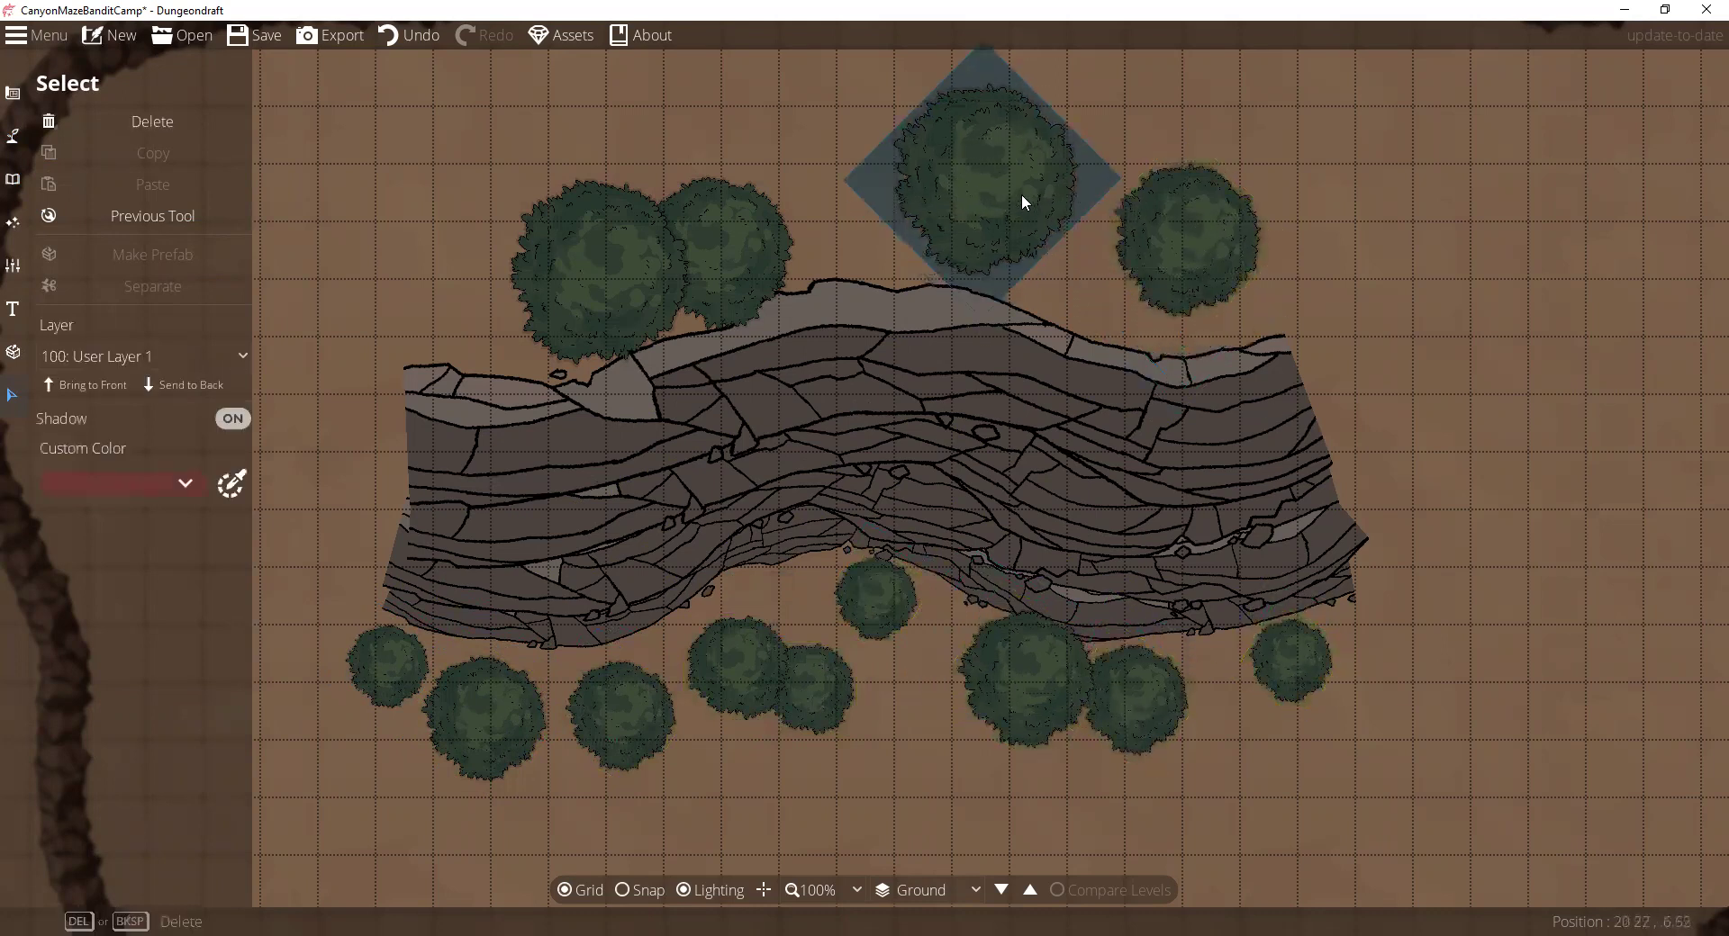
drag(729, 247, 721, 201)
drag(620, 264, 571, 252)
Step: Shift the small tree inside the arch slightly farther down from the cliff and deselect it
click(717, 567)
mouse_move(879, 603)
mouse_down()
mouse_move(862, 634)
mouse_move(852, 618)
mouse_up()
click(1309, 547)
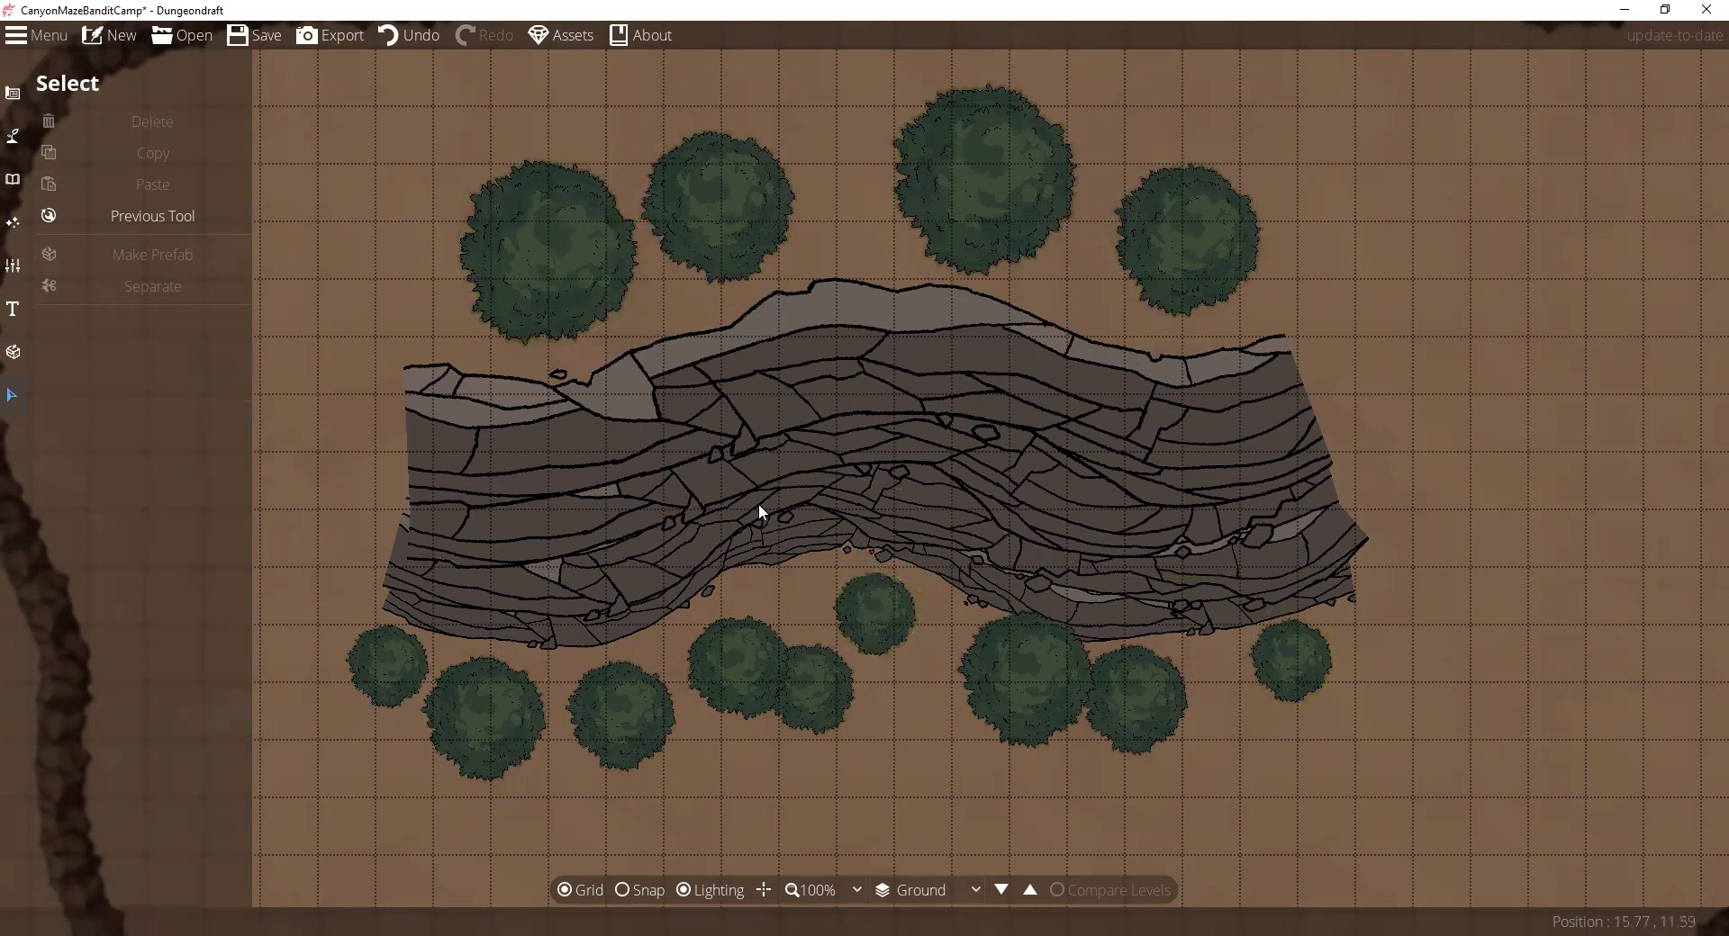
Step: Draw a Shadow (flat) path of width 1 on layer -100: Below Water along the cliff's lower left edge
click(7, 146)
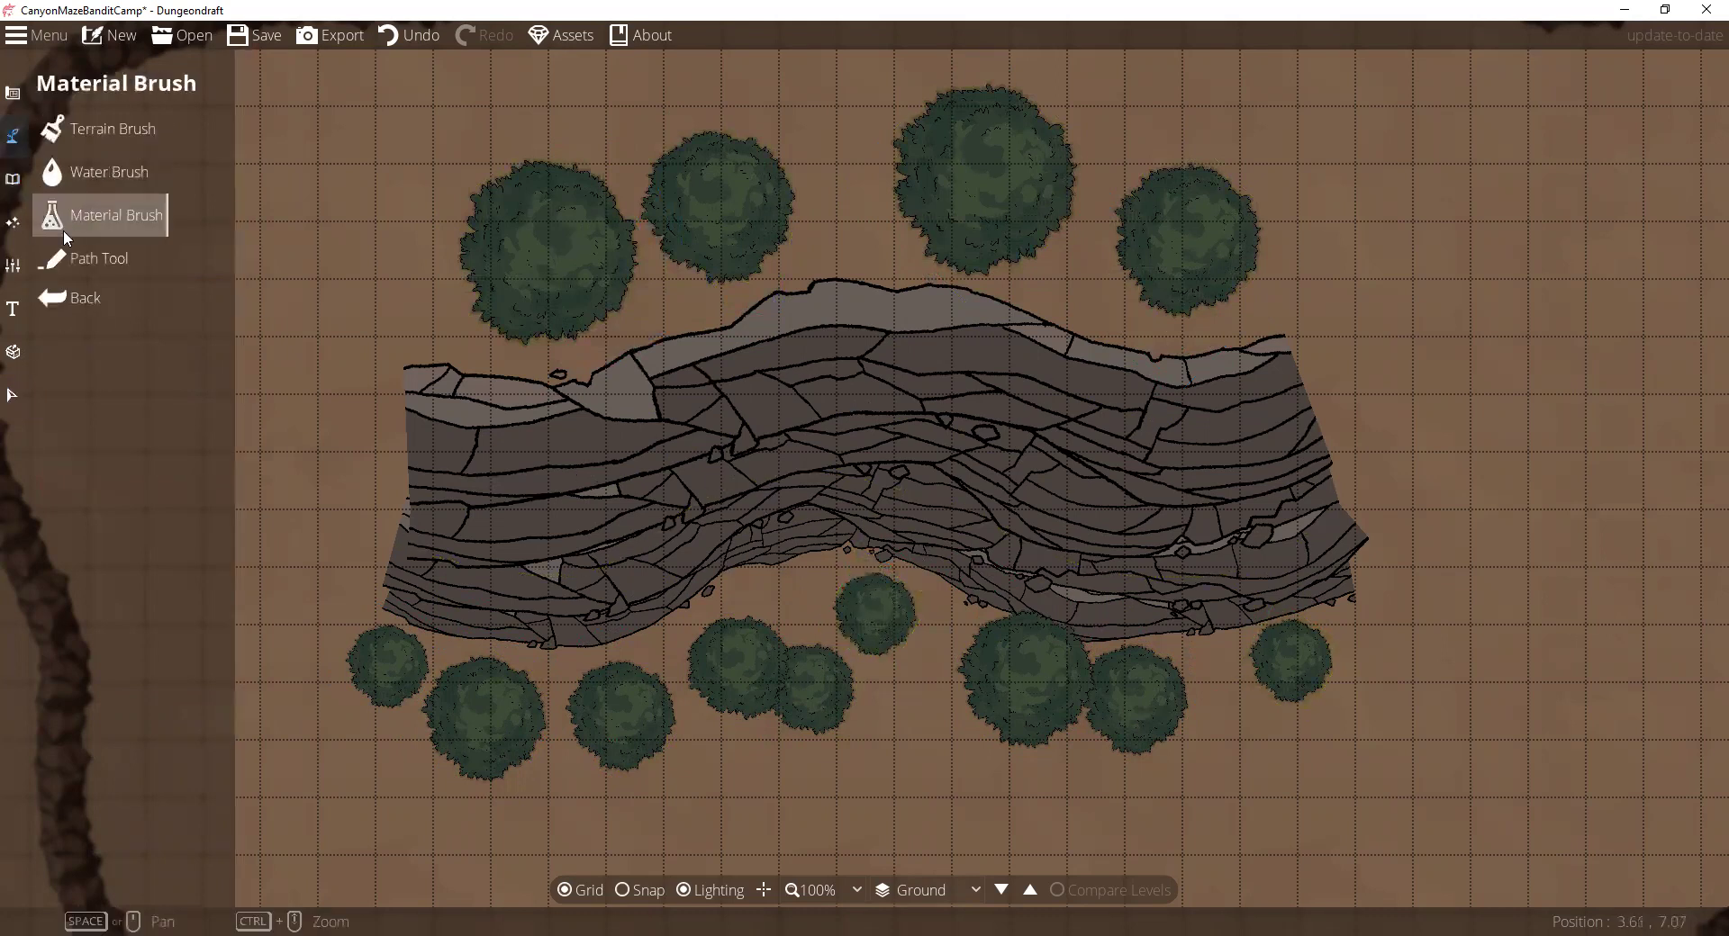
click(63, 259)
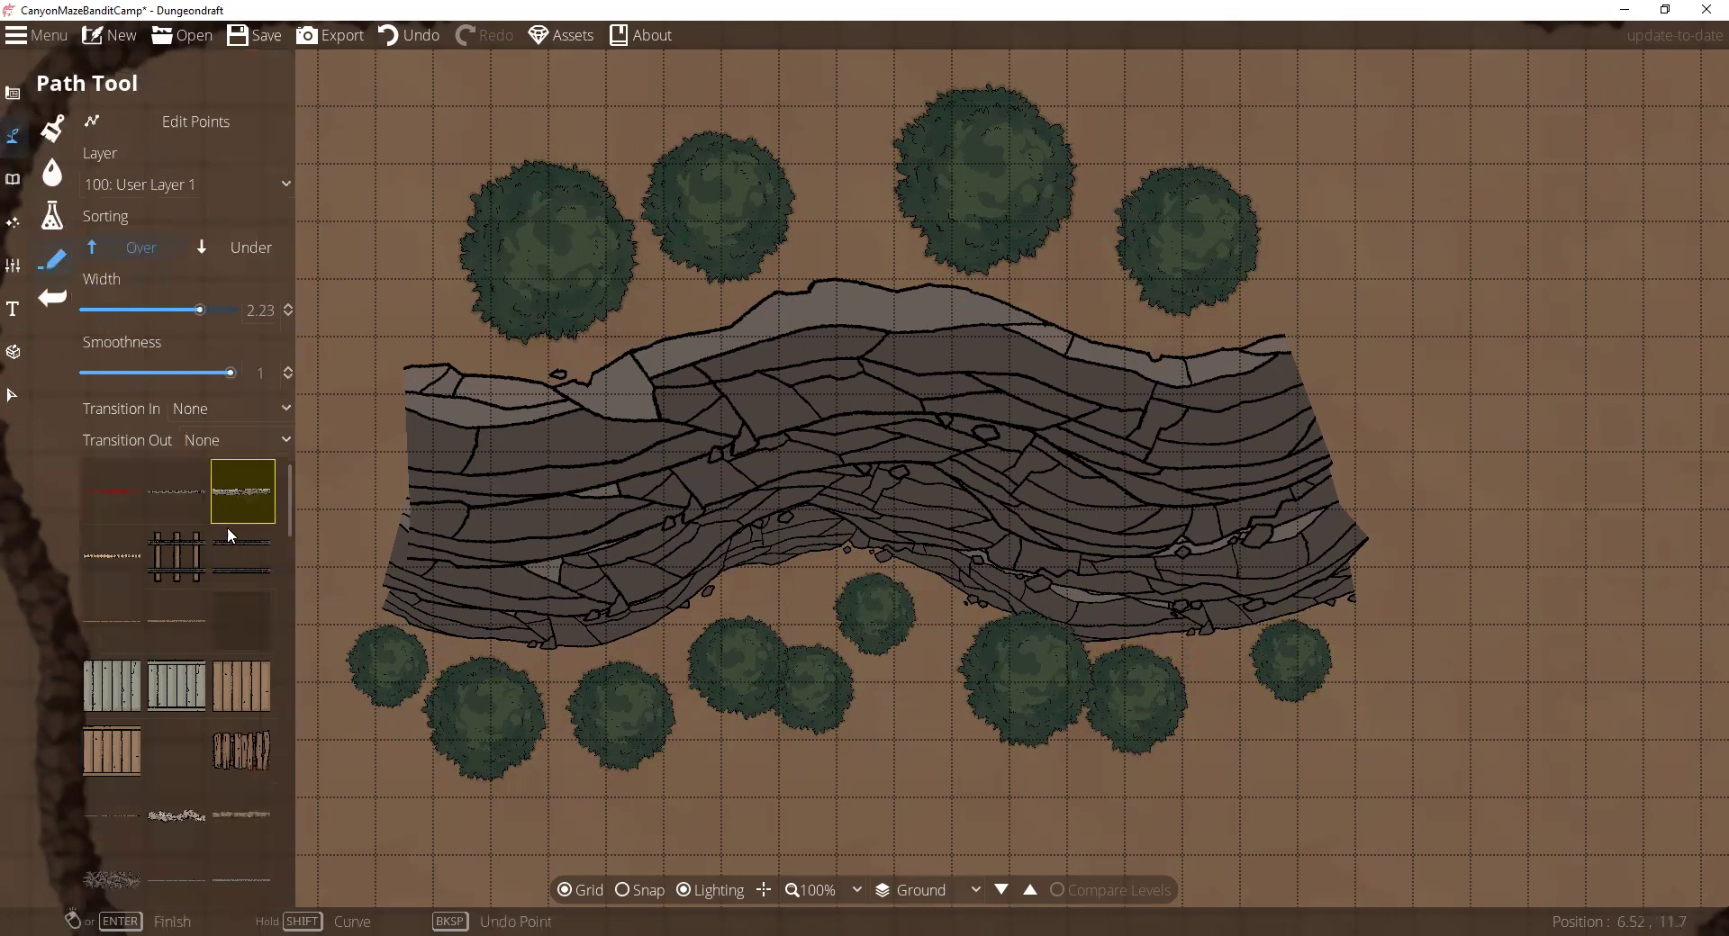
click(240, 623)
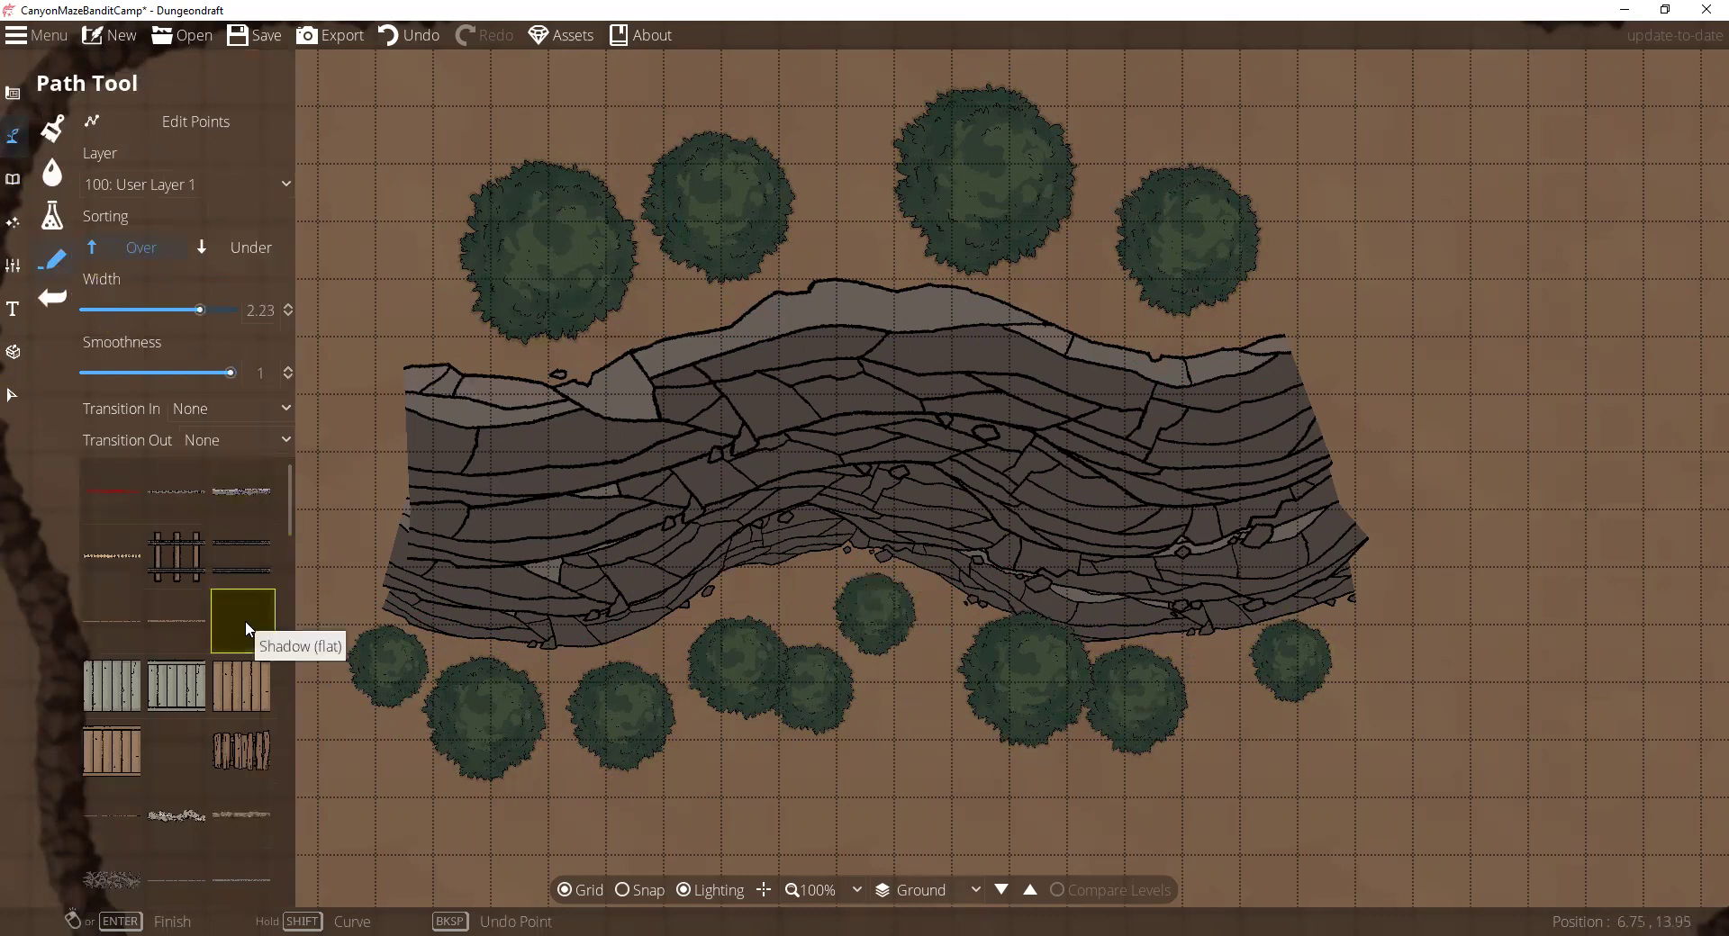
click(167, 191)
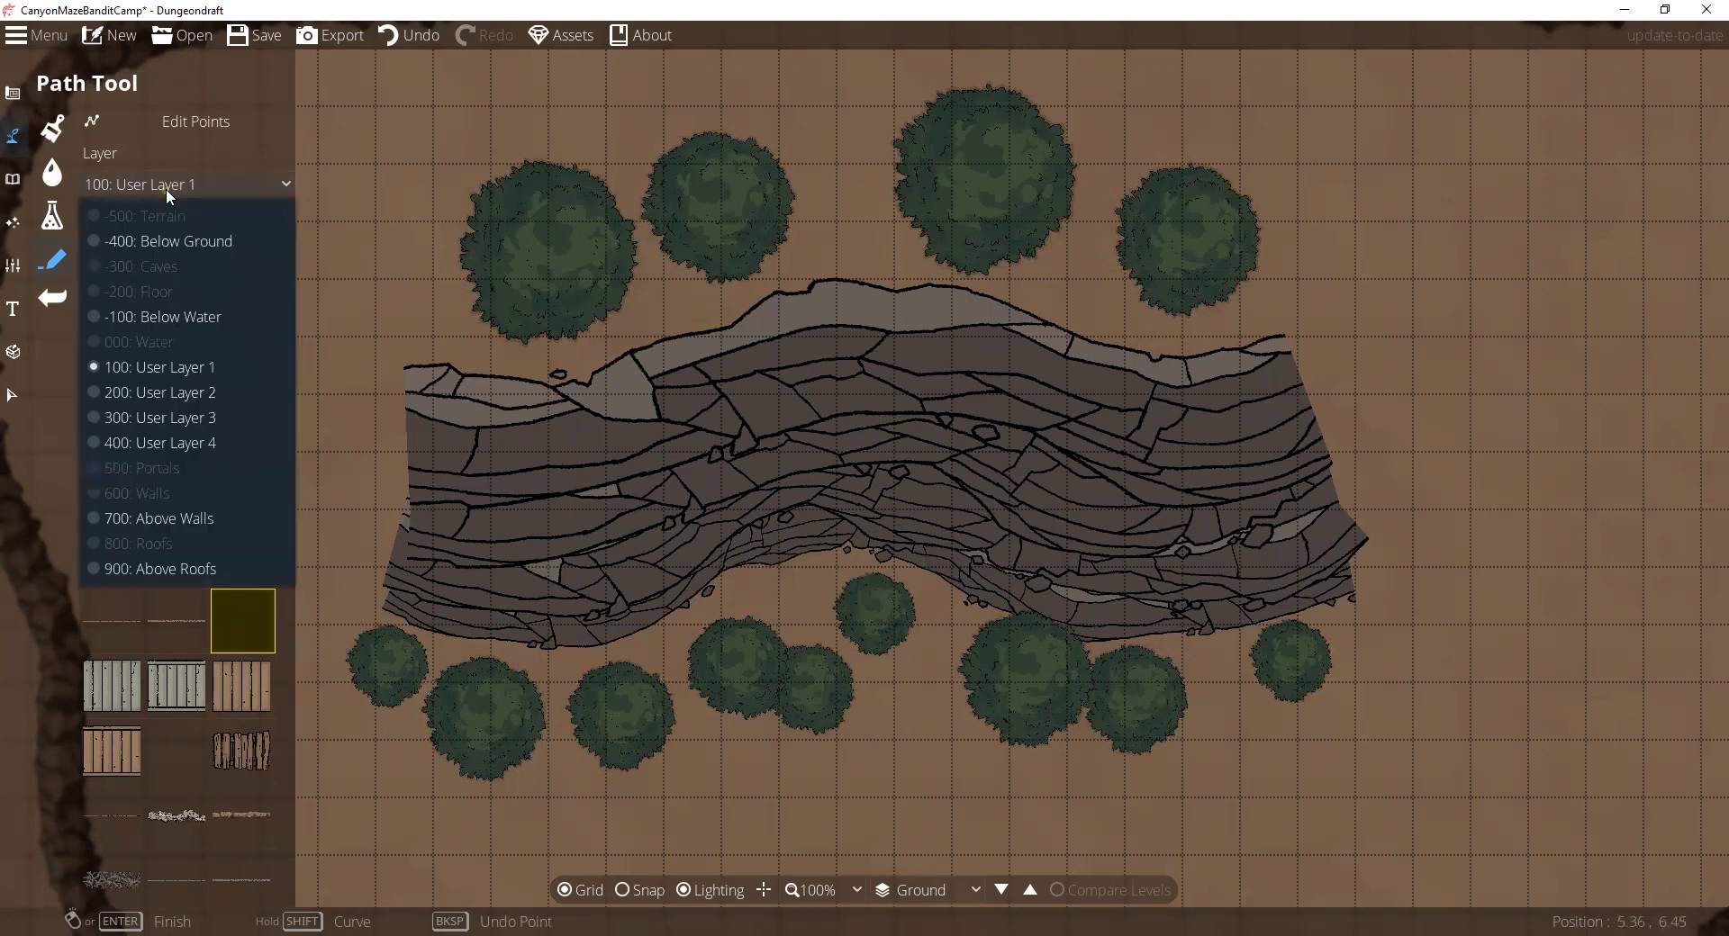
click(173, 316)
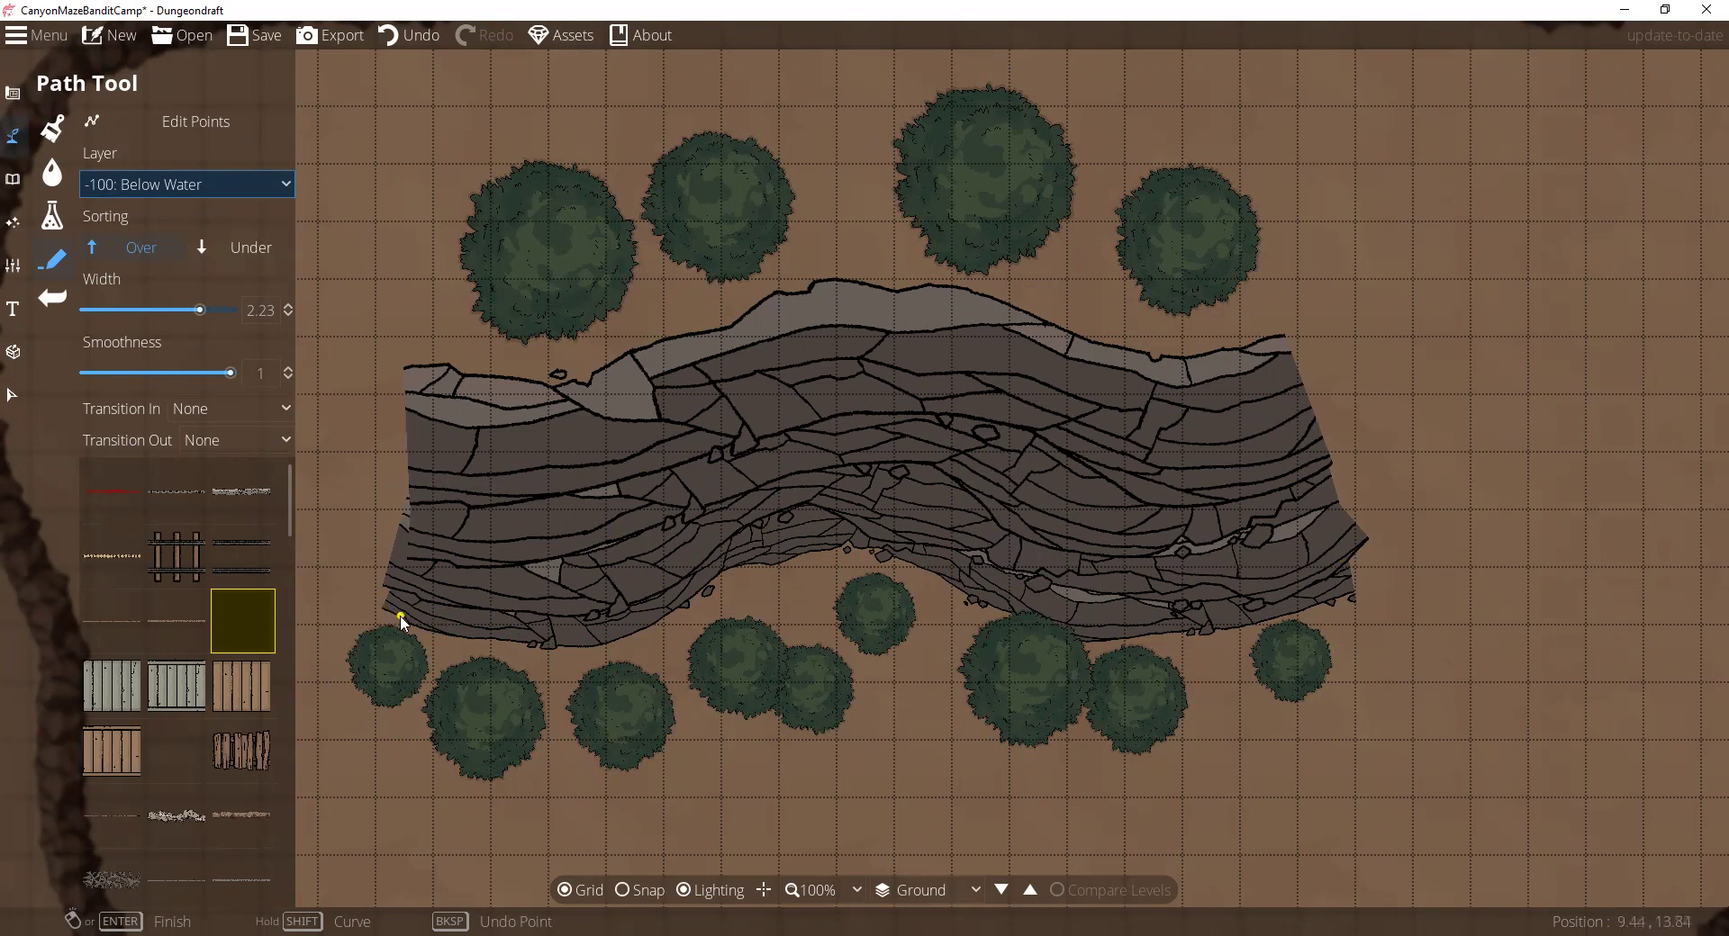
drag(202, 310, 174, 312)
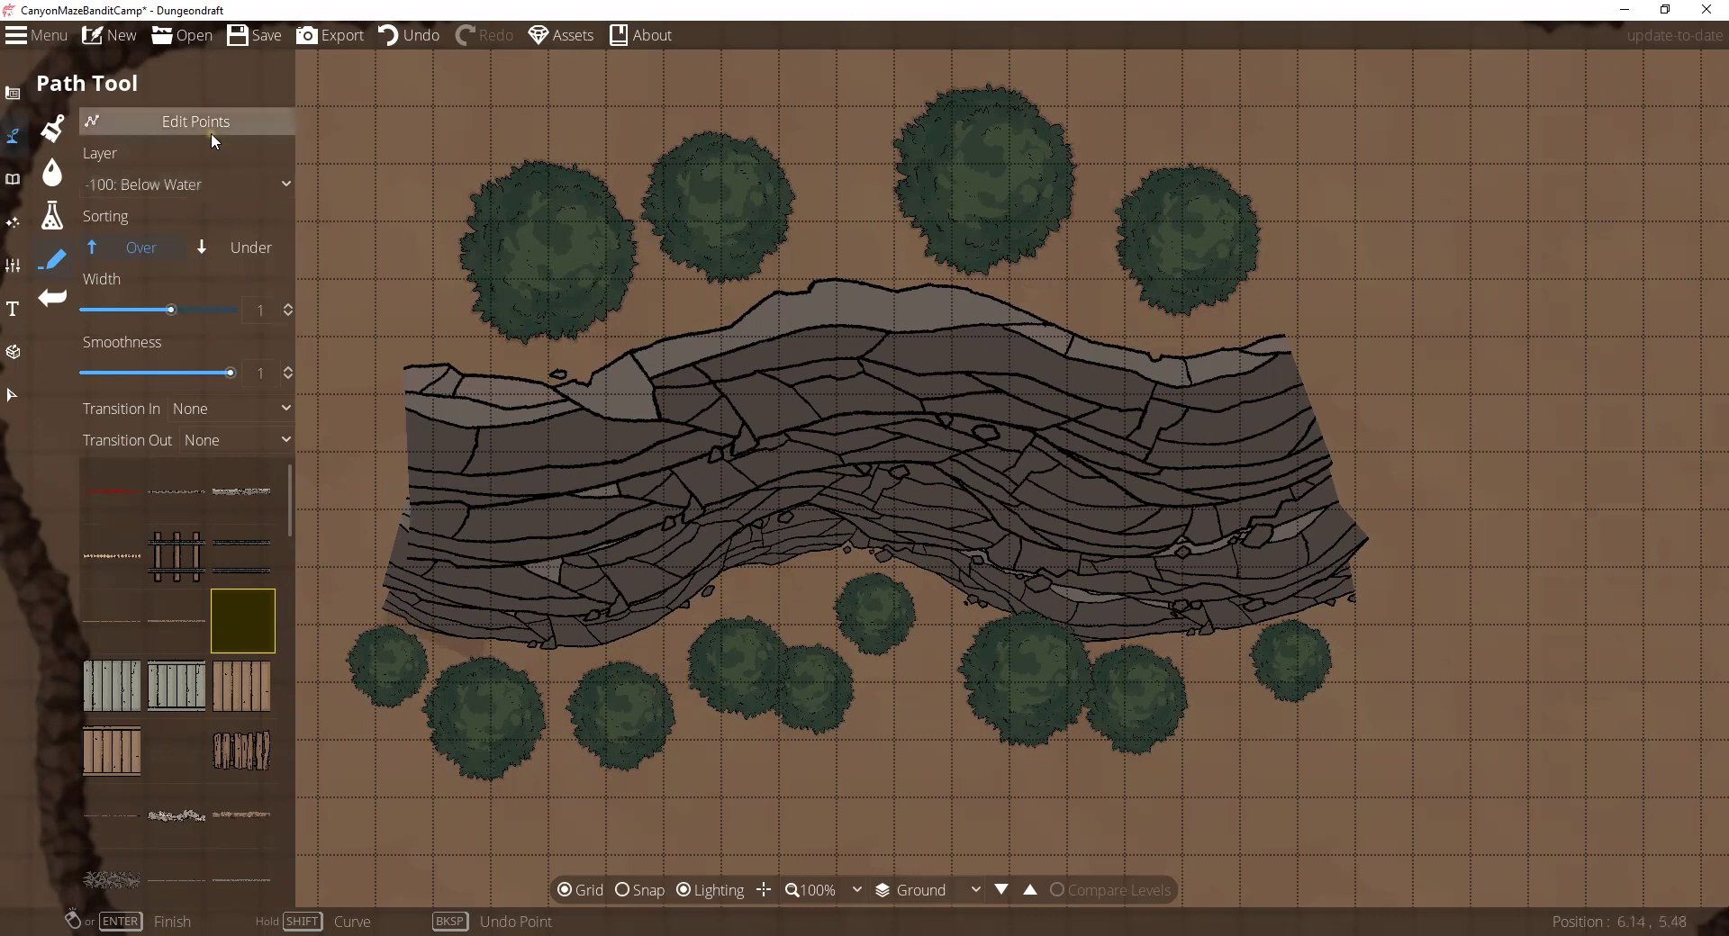
Step: Set the path sorting to Under and undo the flat shadow path at the cliff's base
click(239, 251)
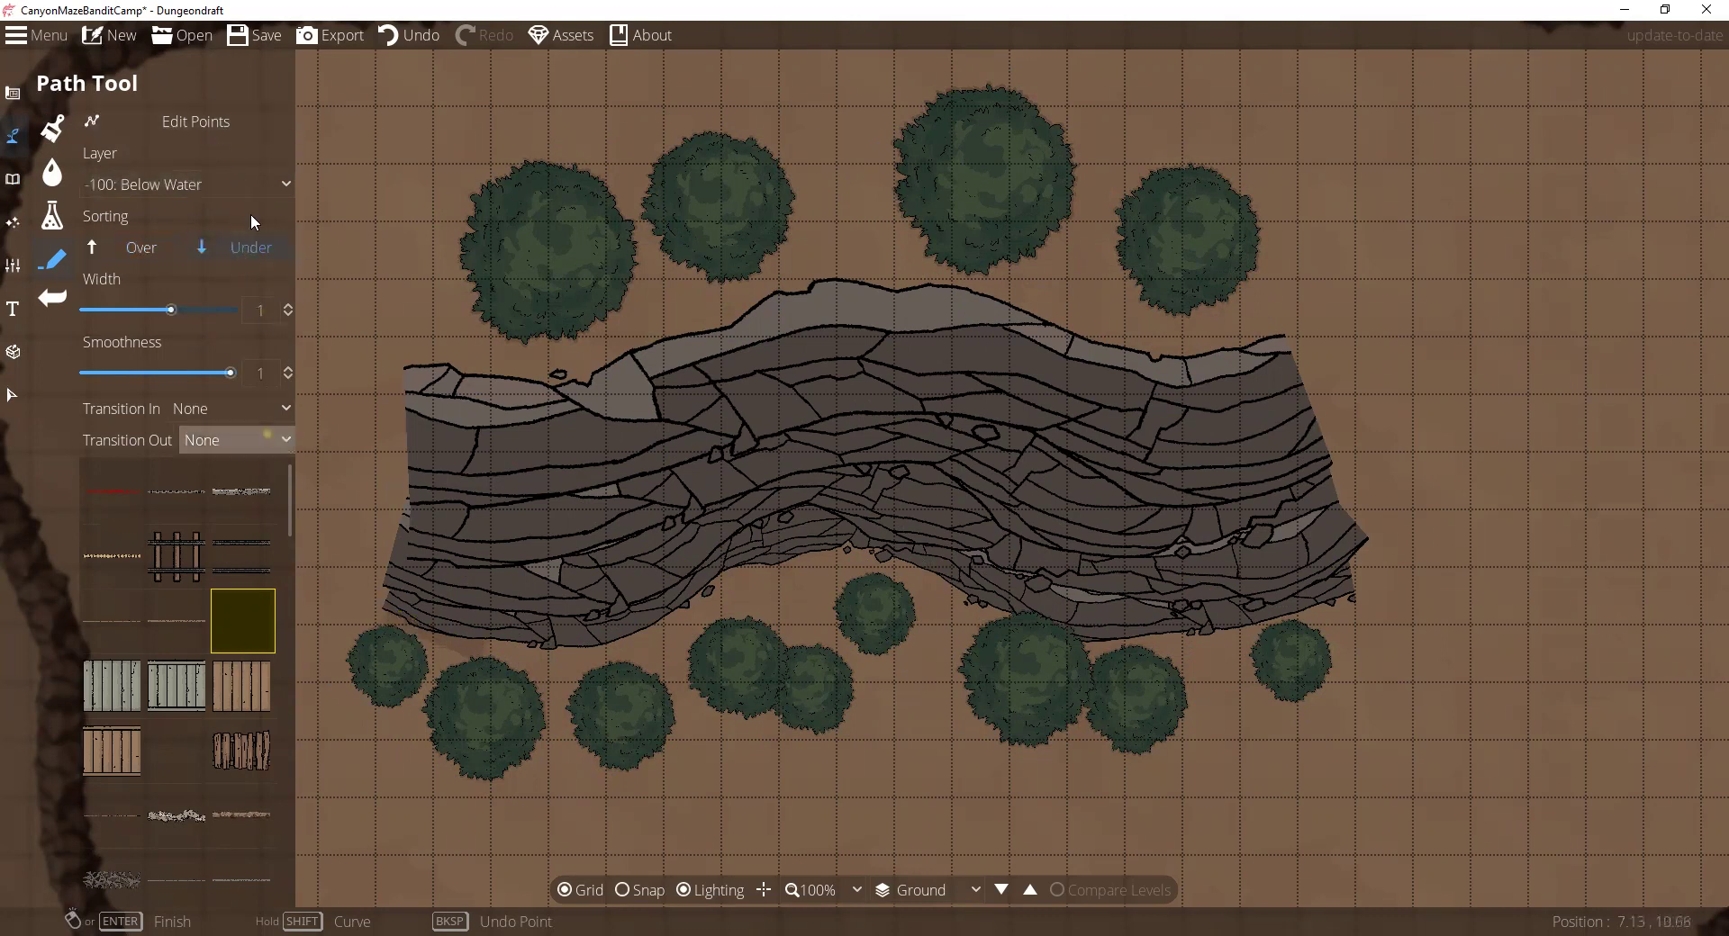
click(424, 40)
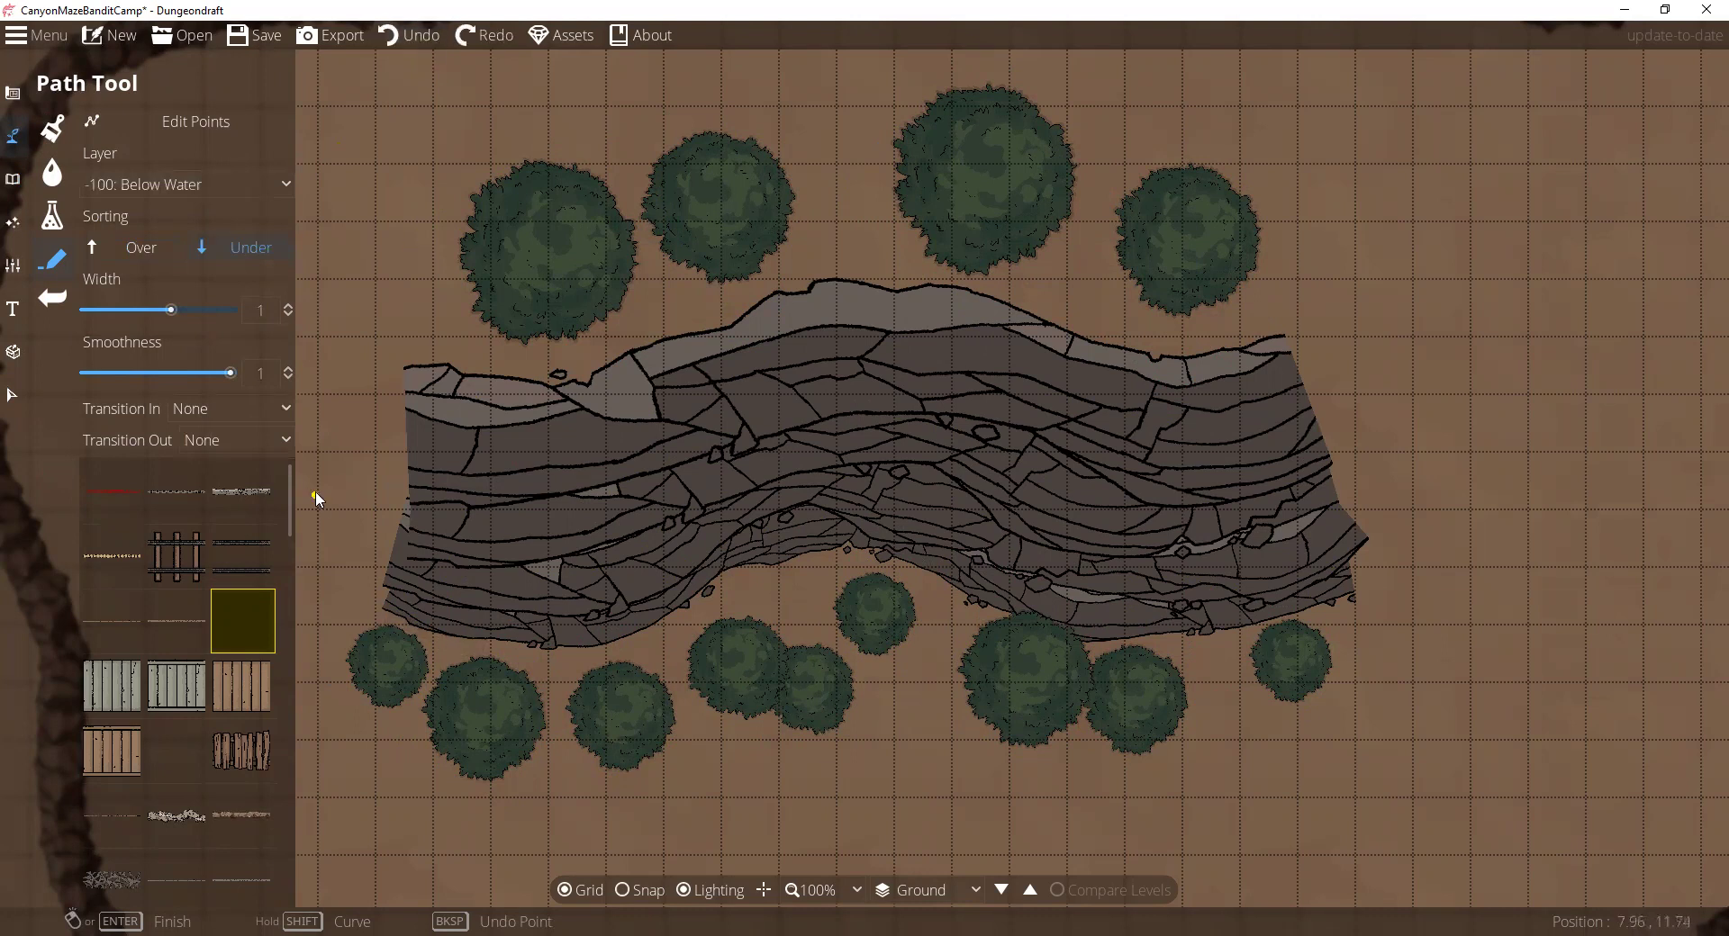
Step: Choose the Hill Light path and try it as a shadow of width 1.1 at the cliff's lower left edge
drag(288, 510, 297, 857)
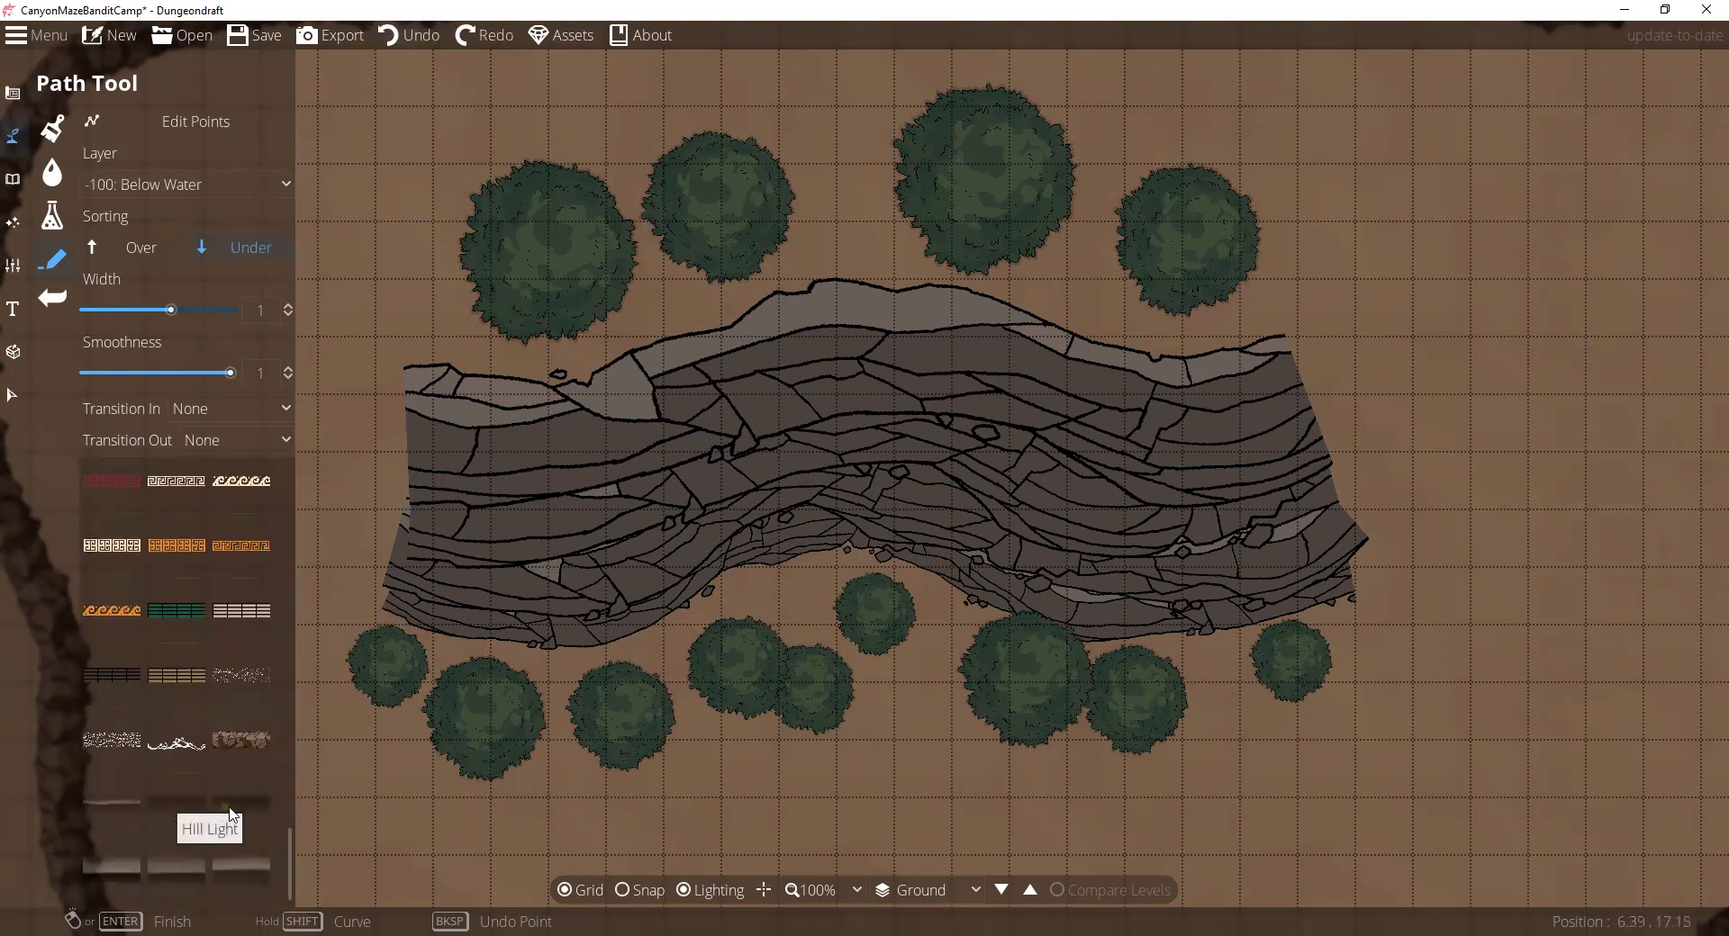
click(258, 803)
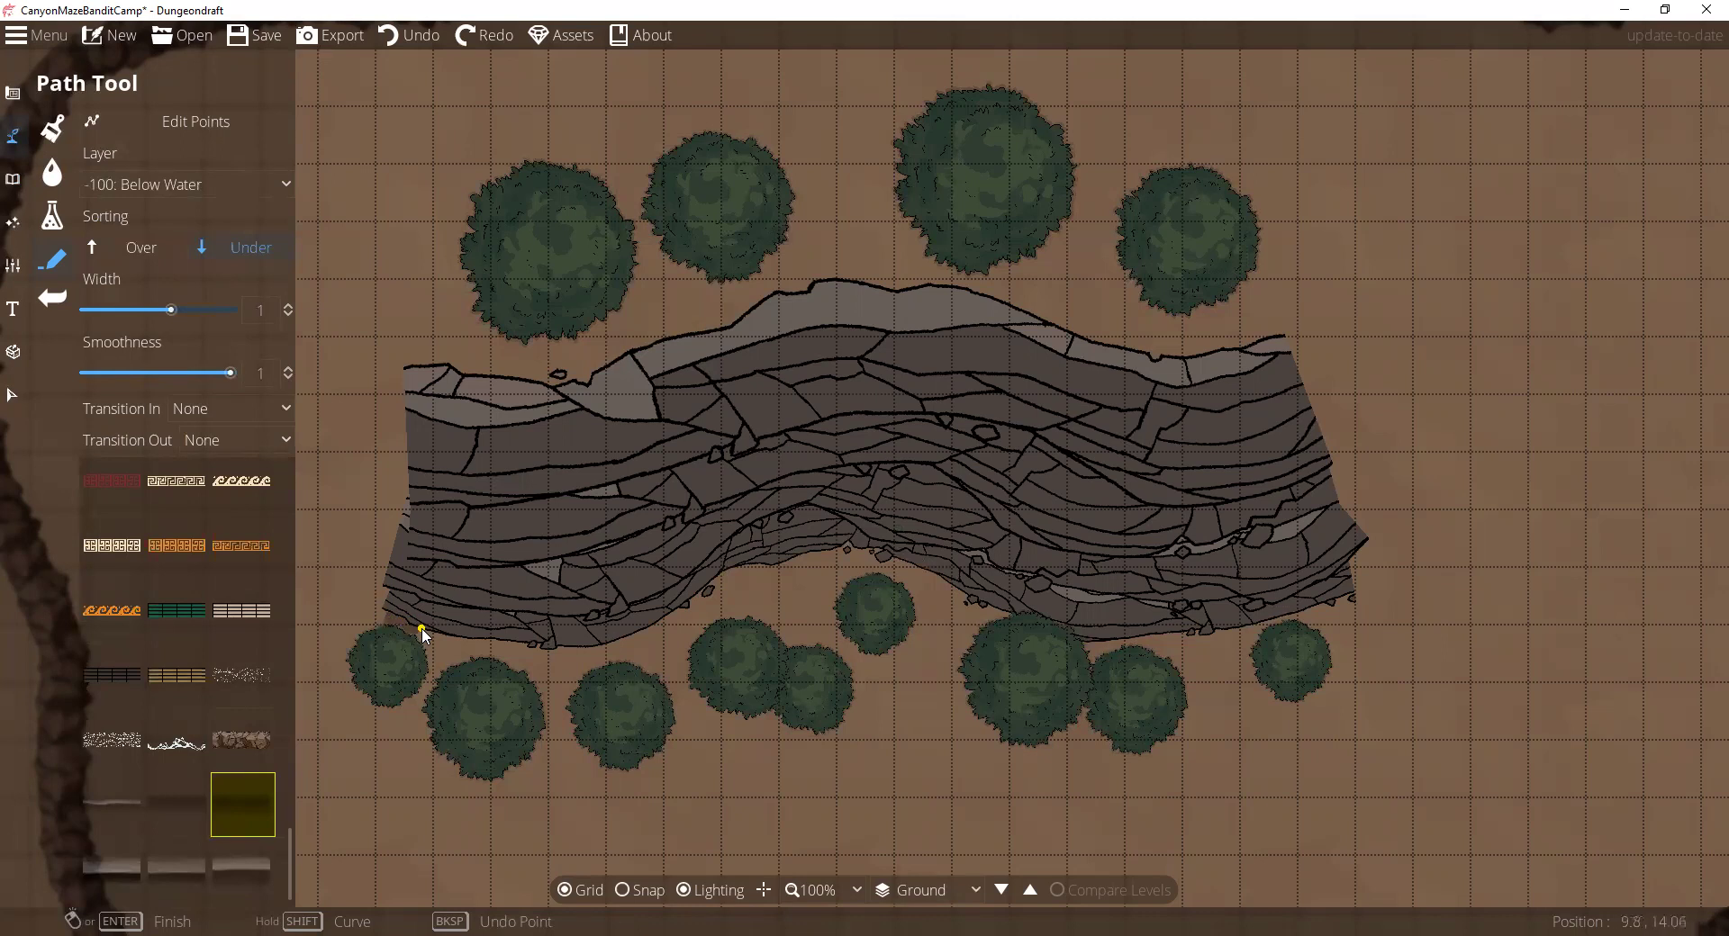
click(288, 306)
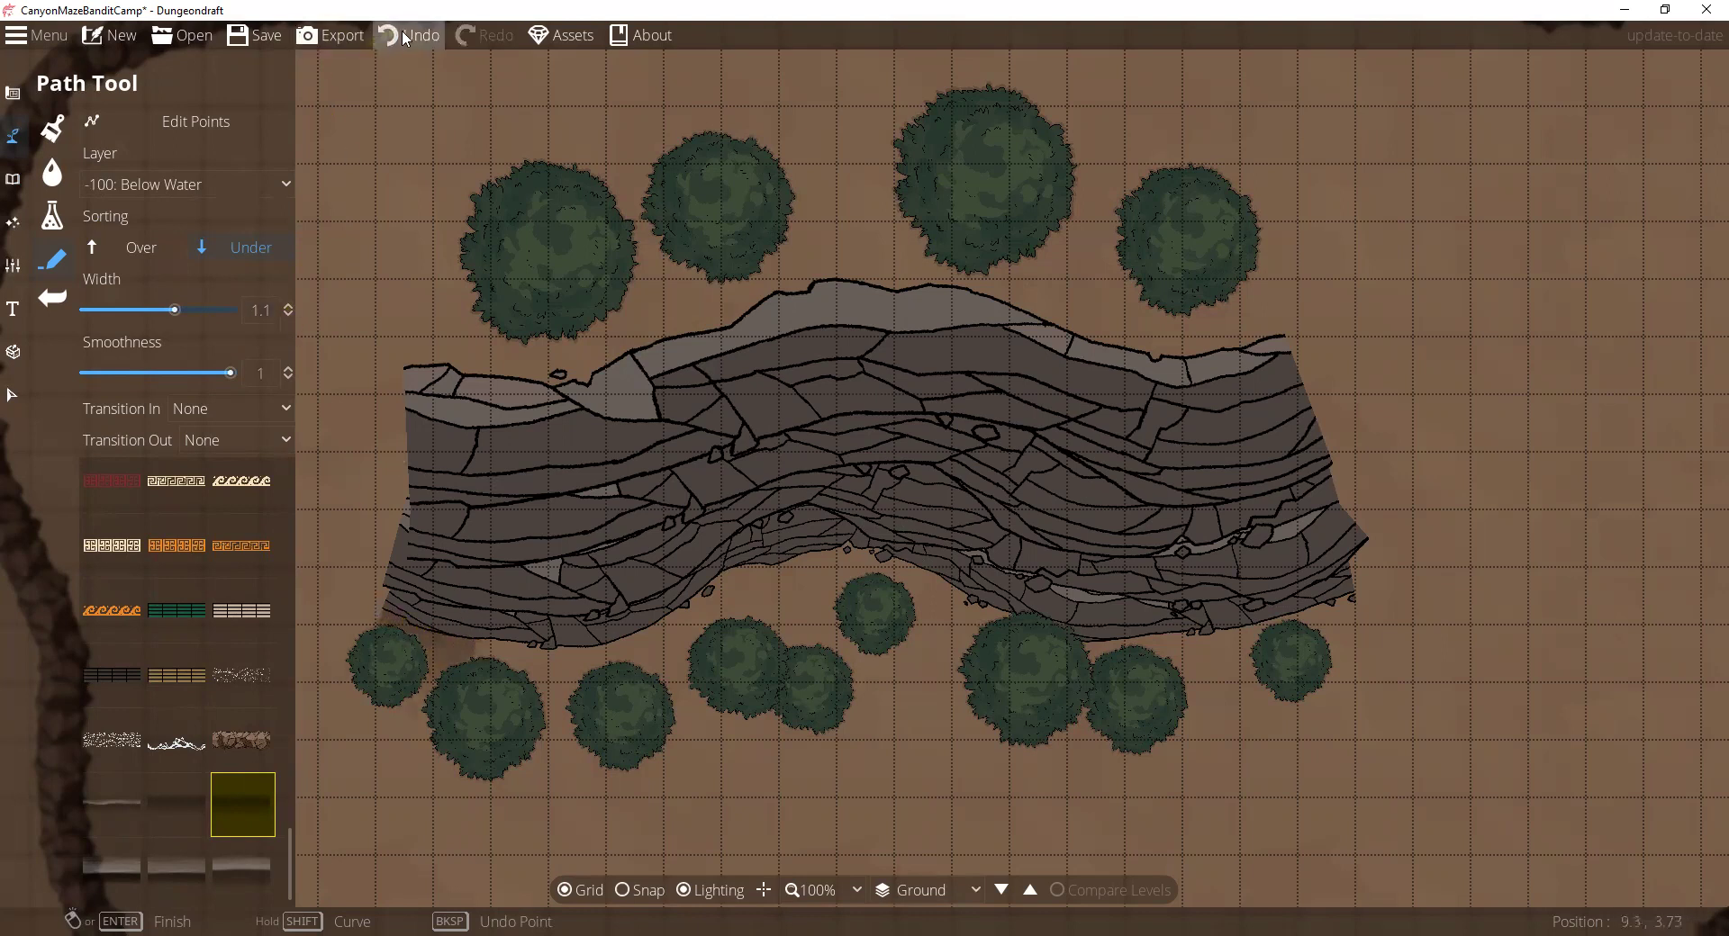
Step: Draw the shadow path at width 0.8 along the cliff's entire base and undo it
click(175, 309)
drag(176, 311, 163, 311)
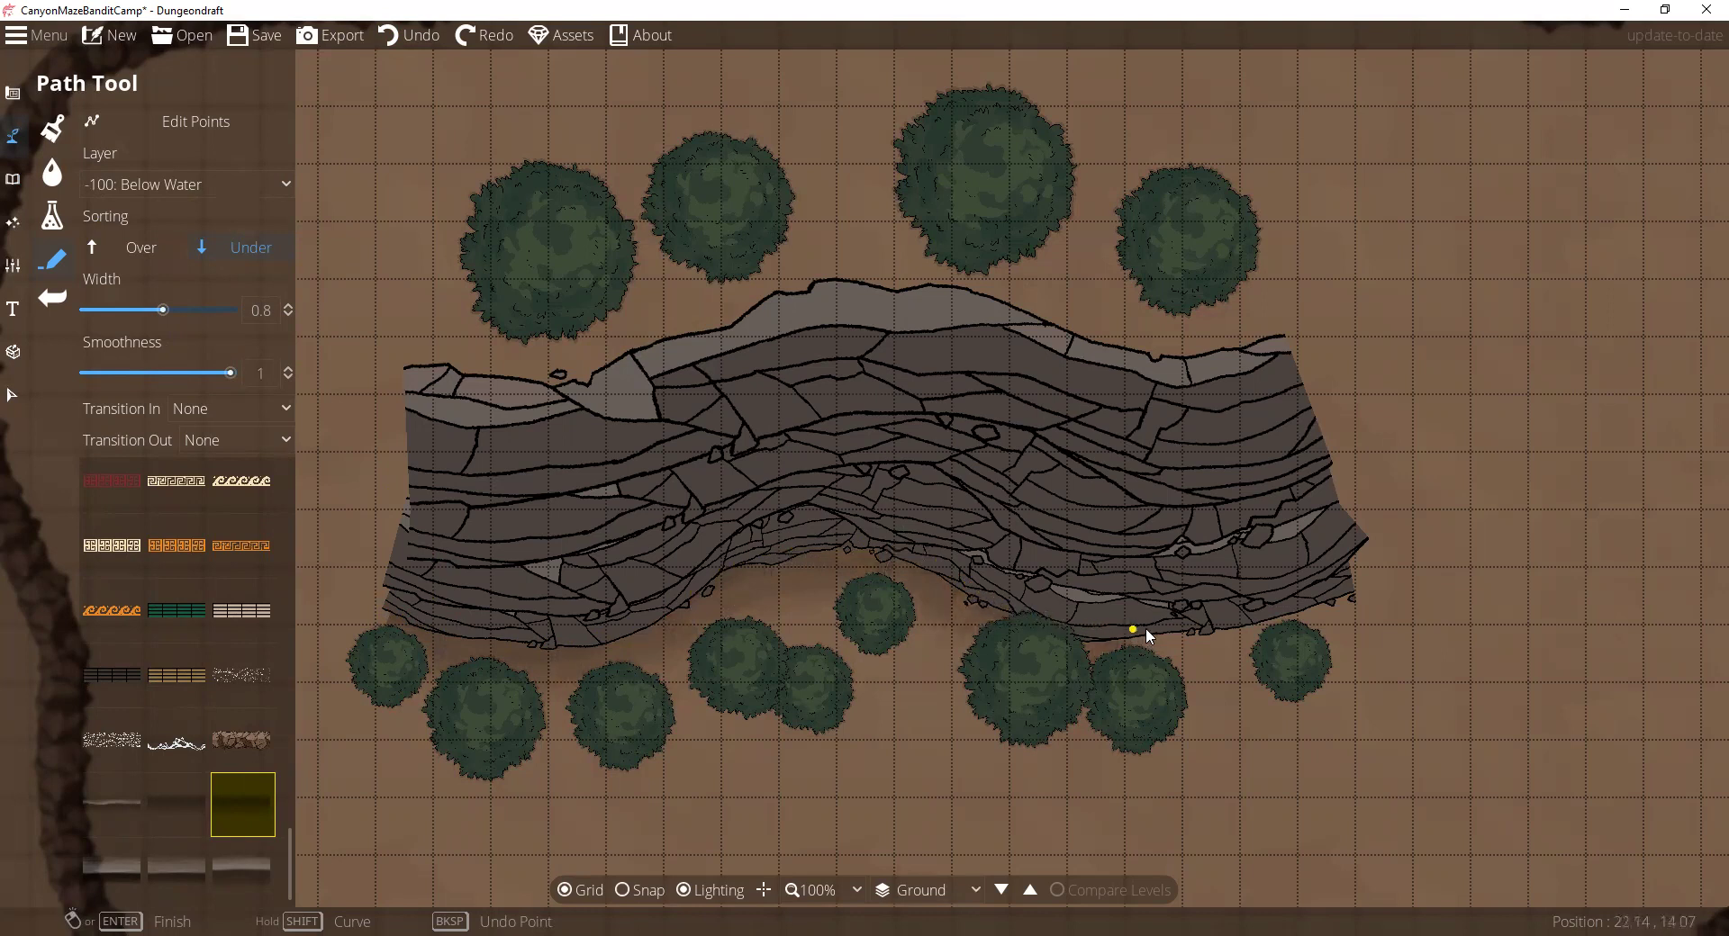
click(1329, 590)
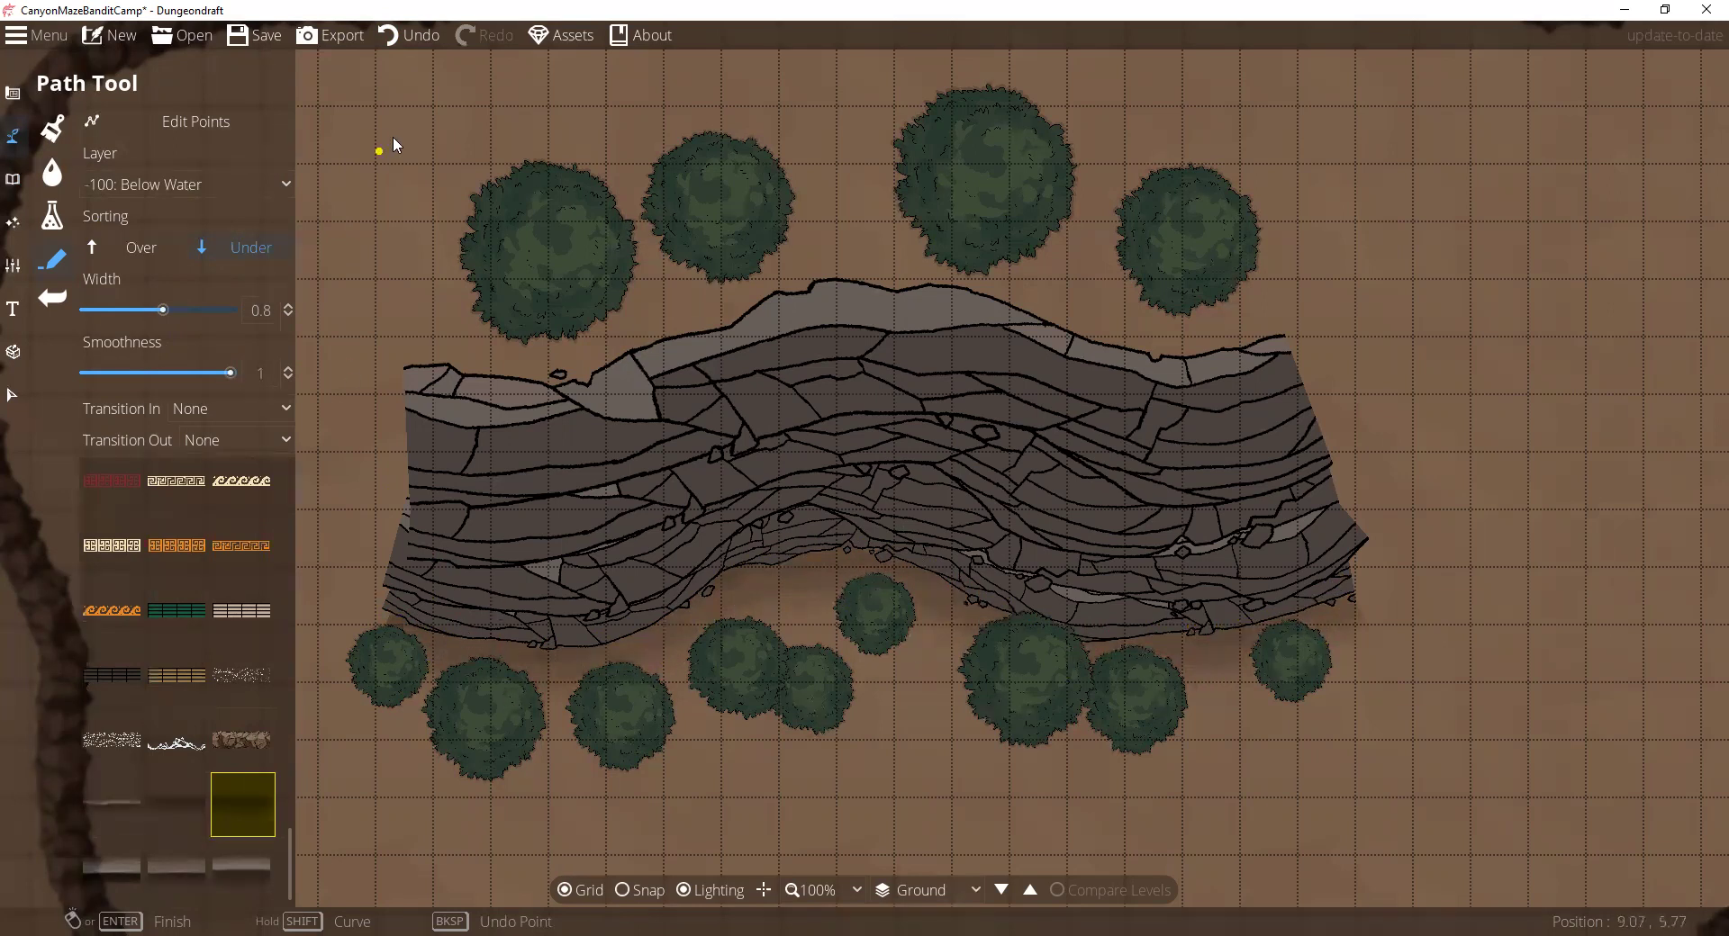
click(416, 36)
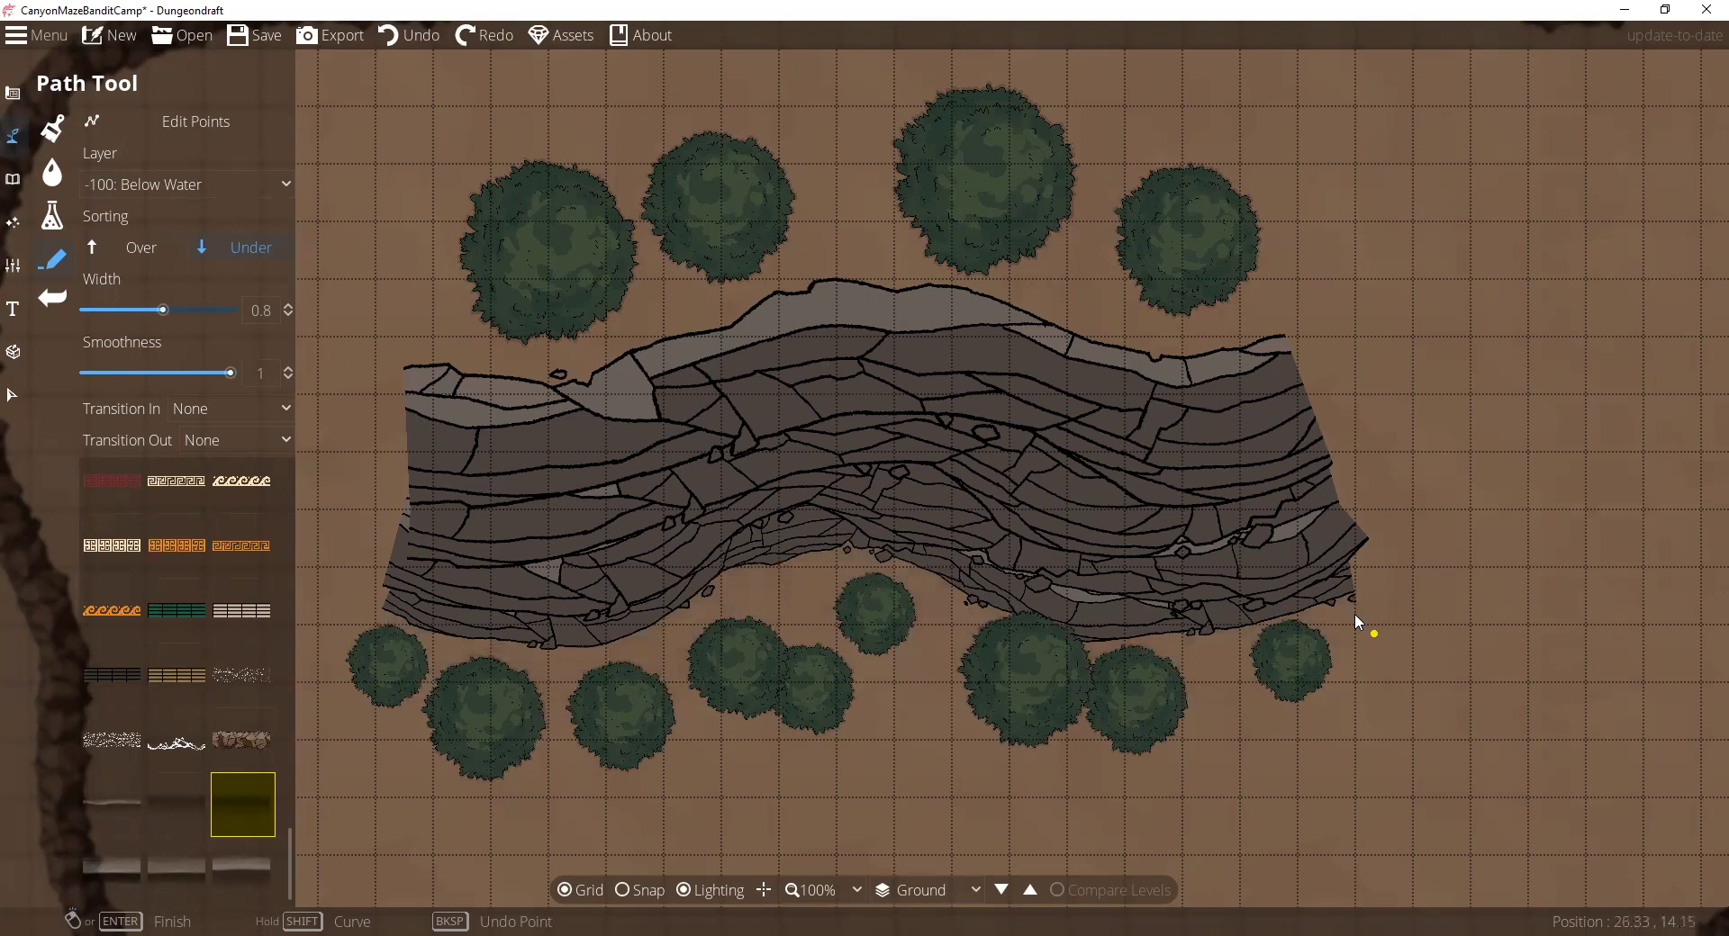
Step: Draw the shadow path at width 0.7 along the cliff's base, from its right end to its left end
drag(166, 310, 160, 309)
click(288, 314)
click(1353, 598)
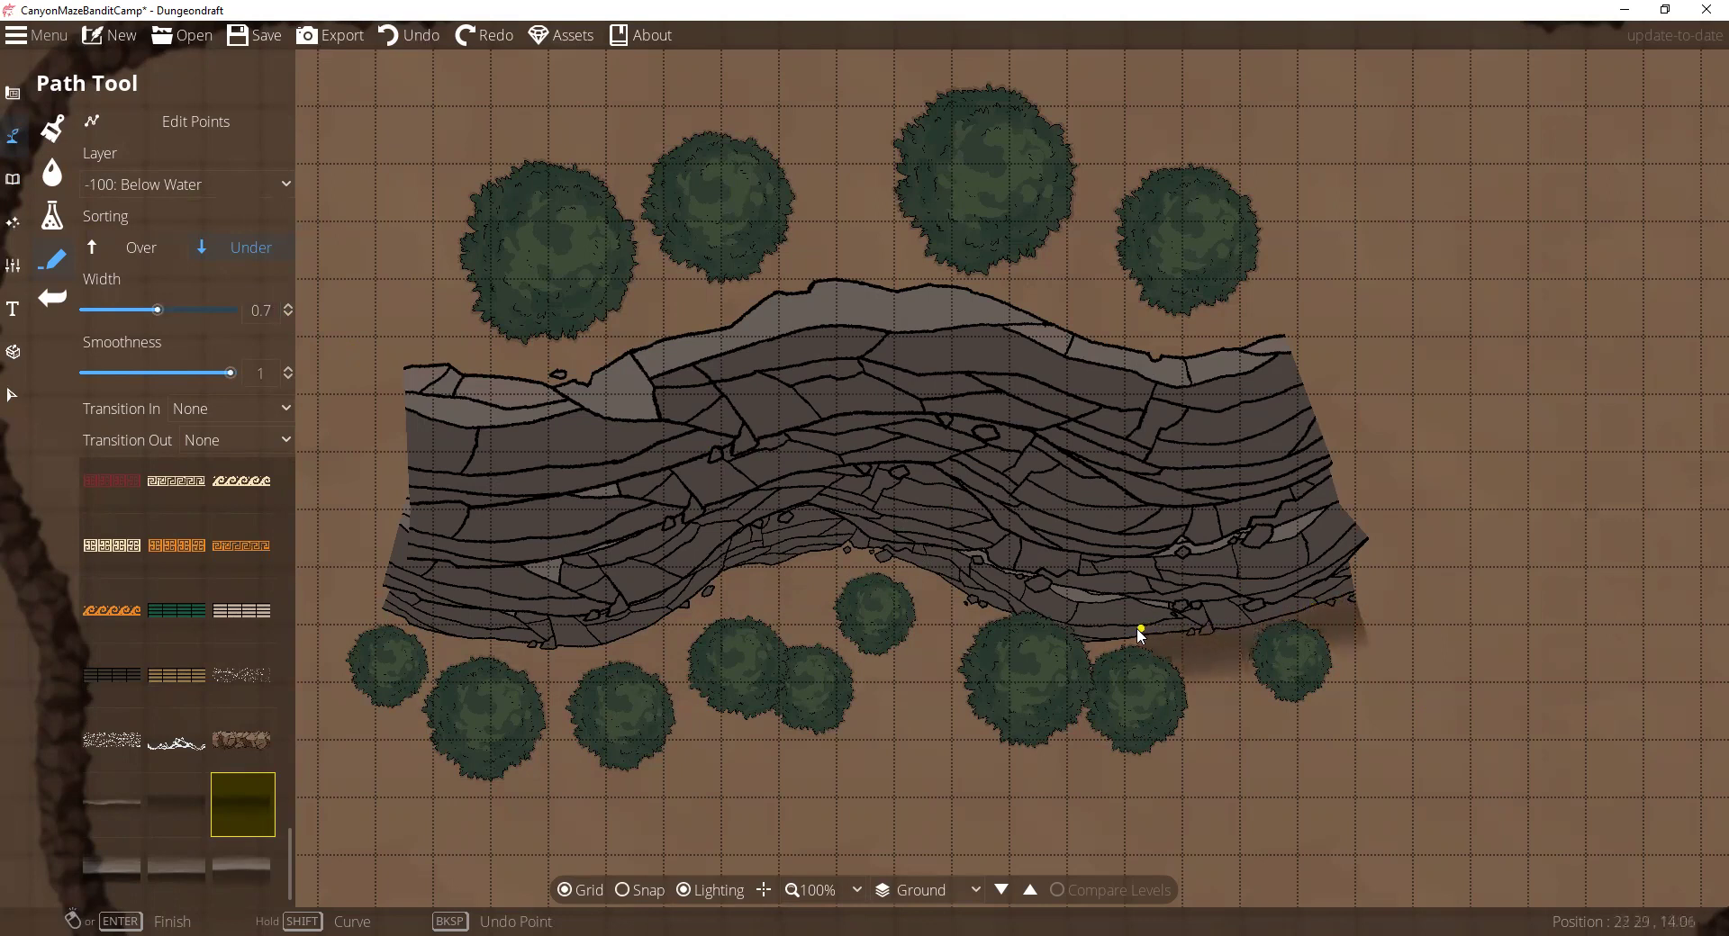
click(1074, 621)
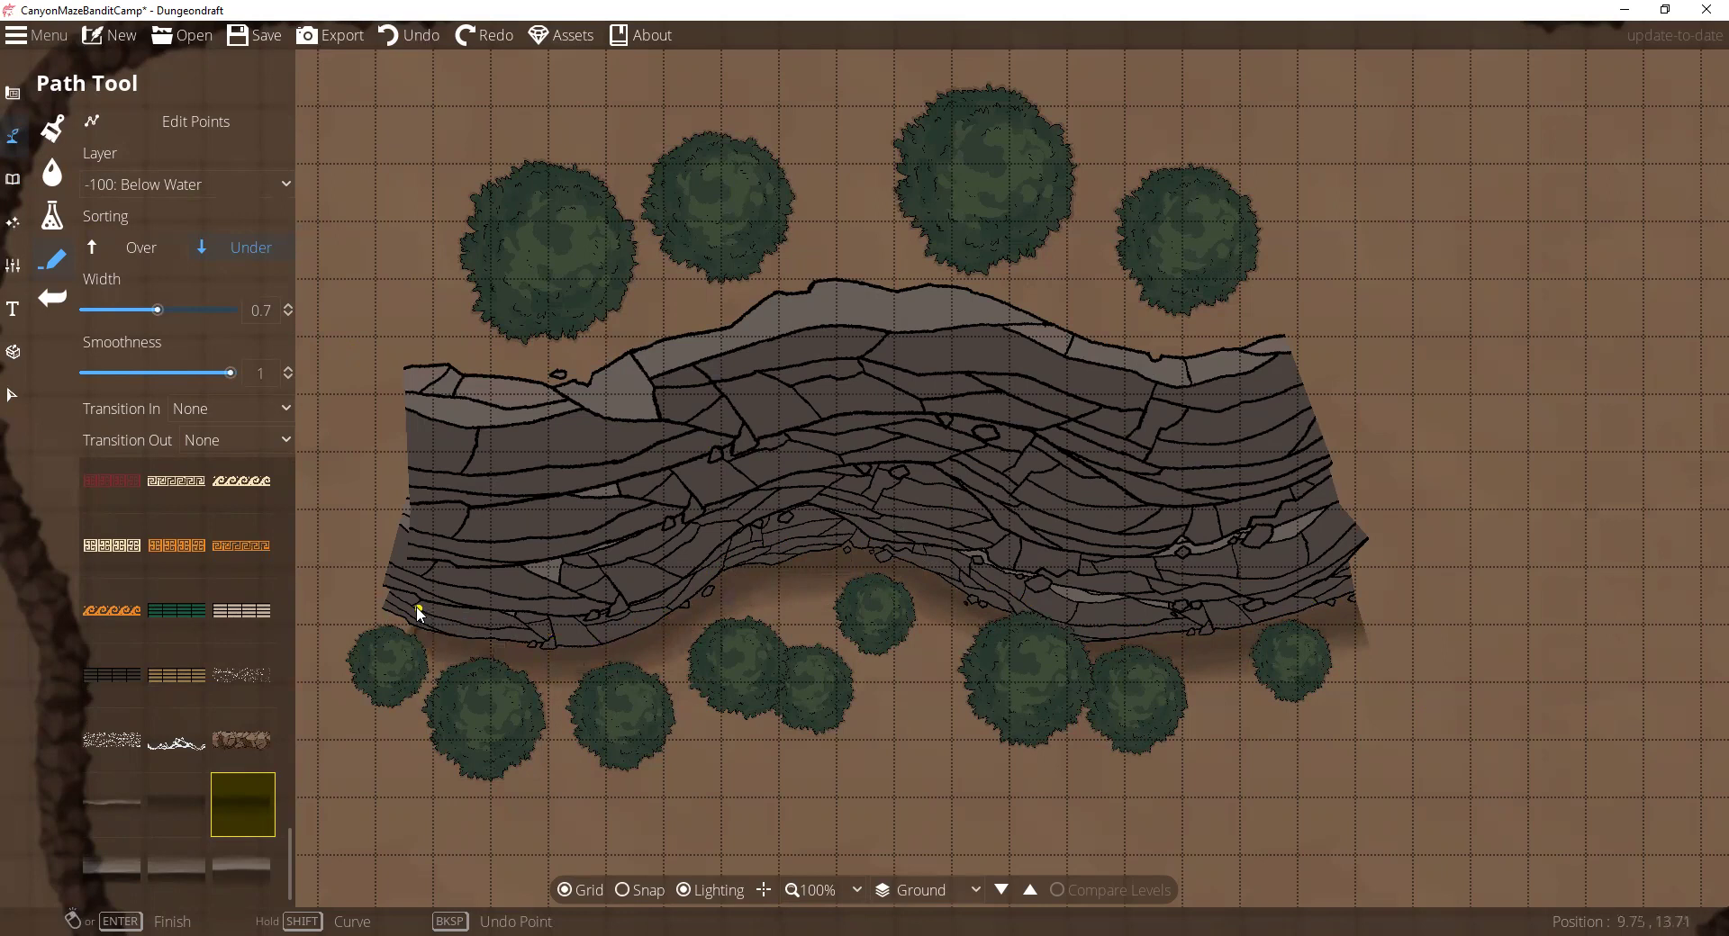
right_click(387, 597)
drag(818, 342, 906, 382)
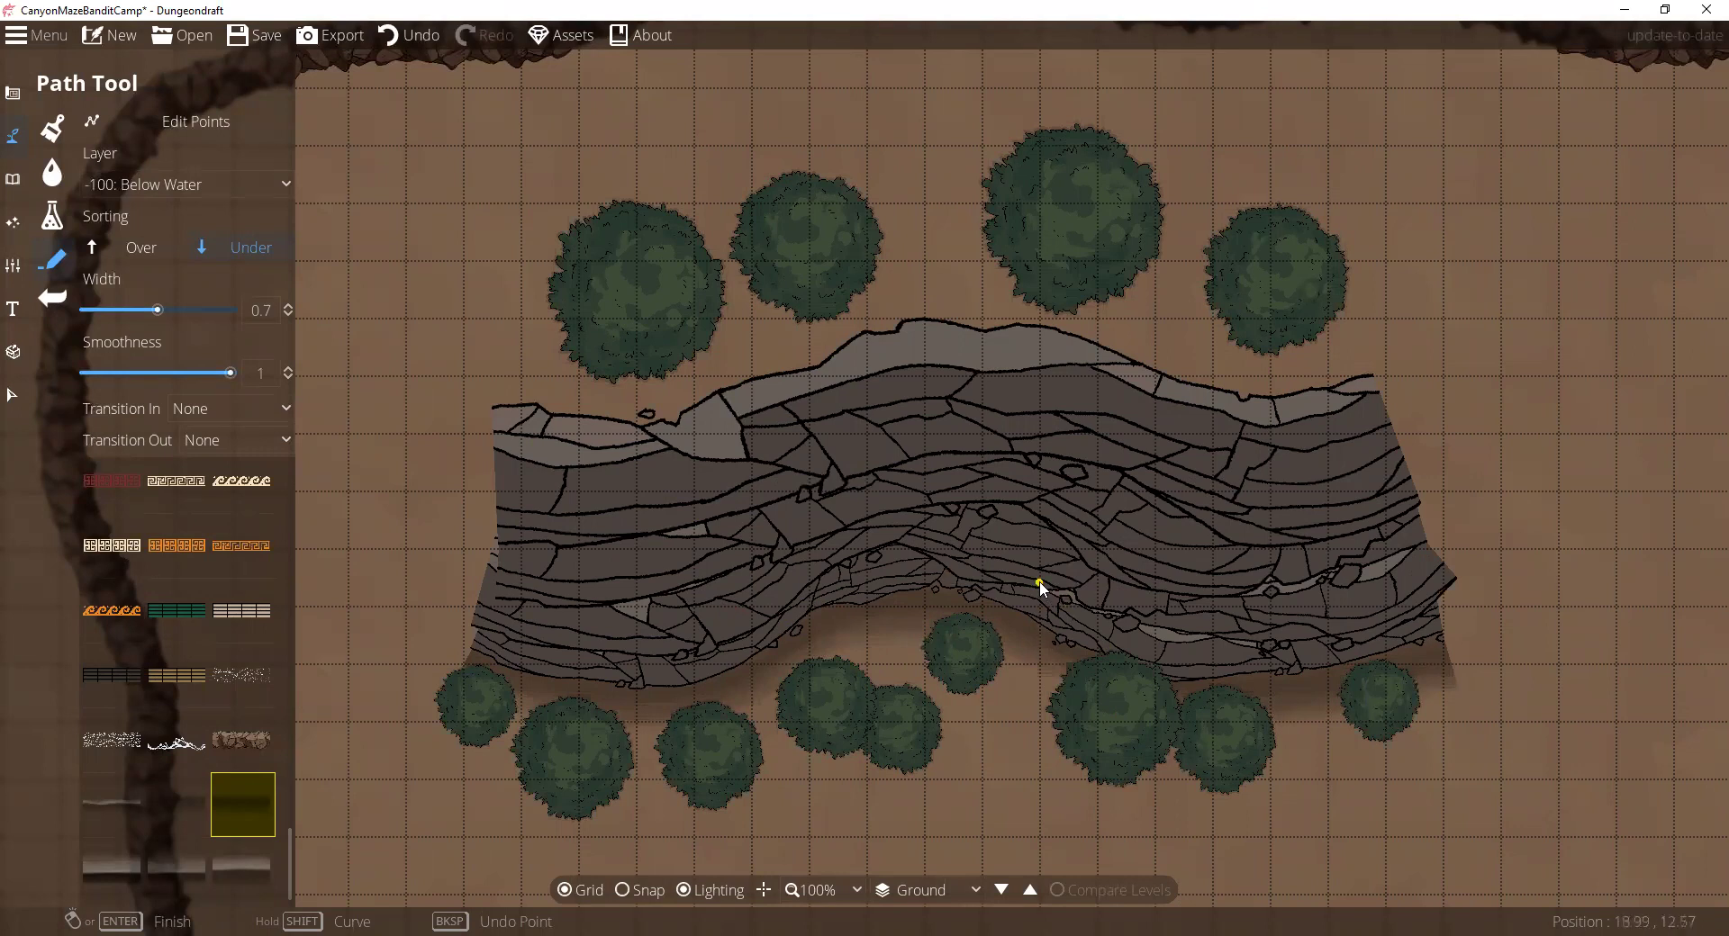
drag(920, 730, 922, 312)
drag(1112, 761, 933, 334)
drag(1077, 548, 1007, 328)
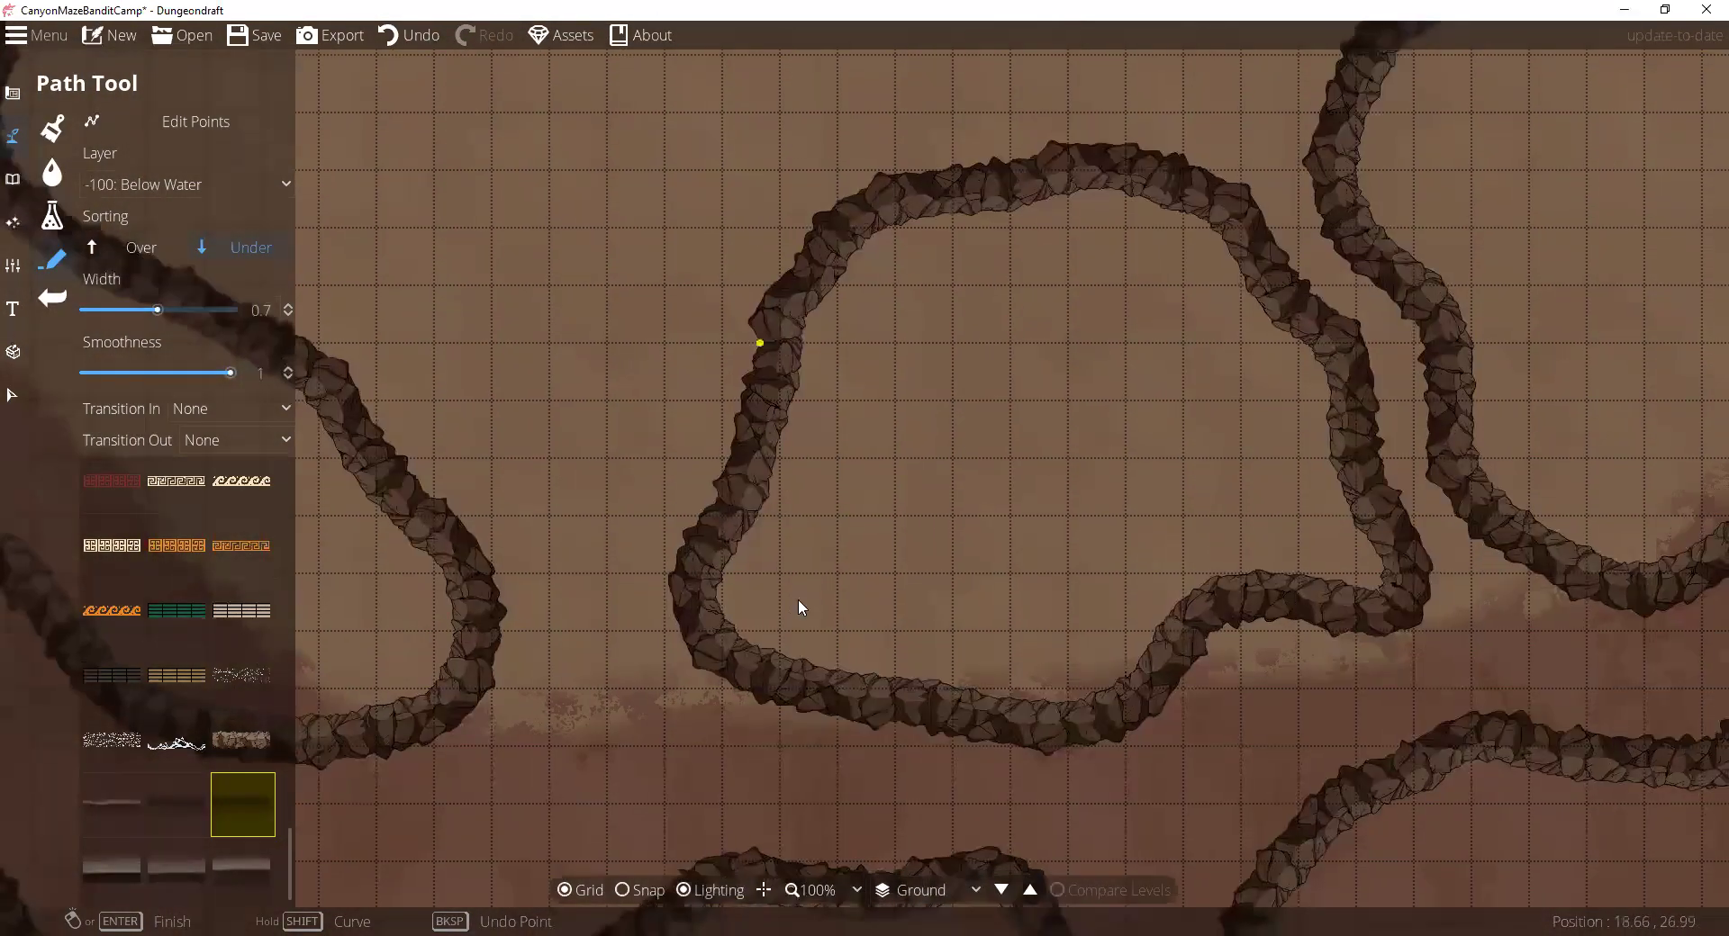
drag(1026, 112, 906, 510)
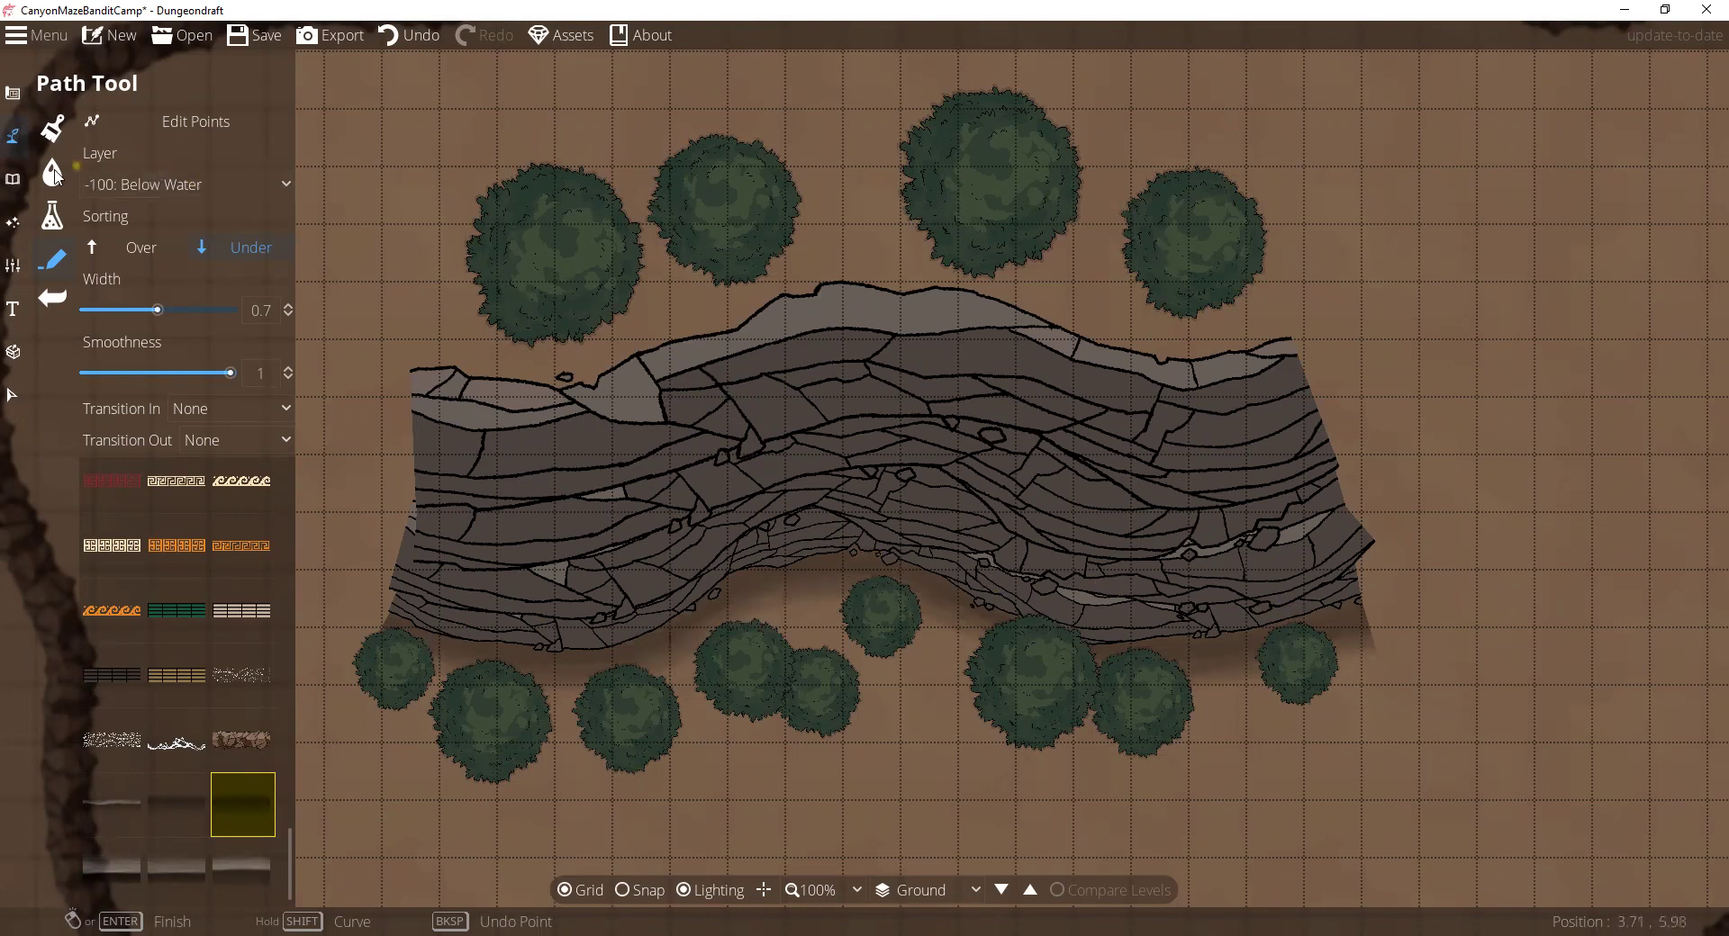
Step: Prepare Boulder 04 for placement as an object on layer -400: Below Ground at scale 1.42
click(13, 180)
click(90, 131)
drag(1705, 468, 1705, 257)
scroll(1705, 230, up, 10)
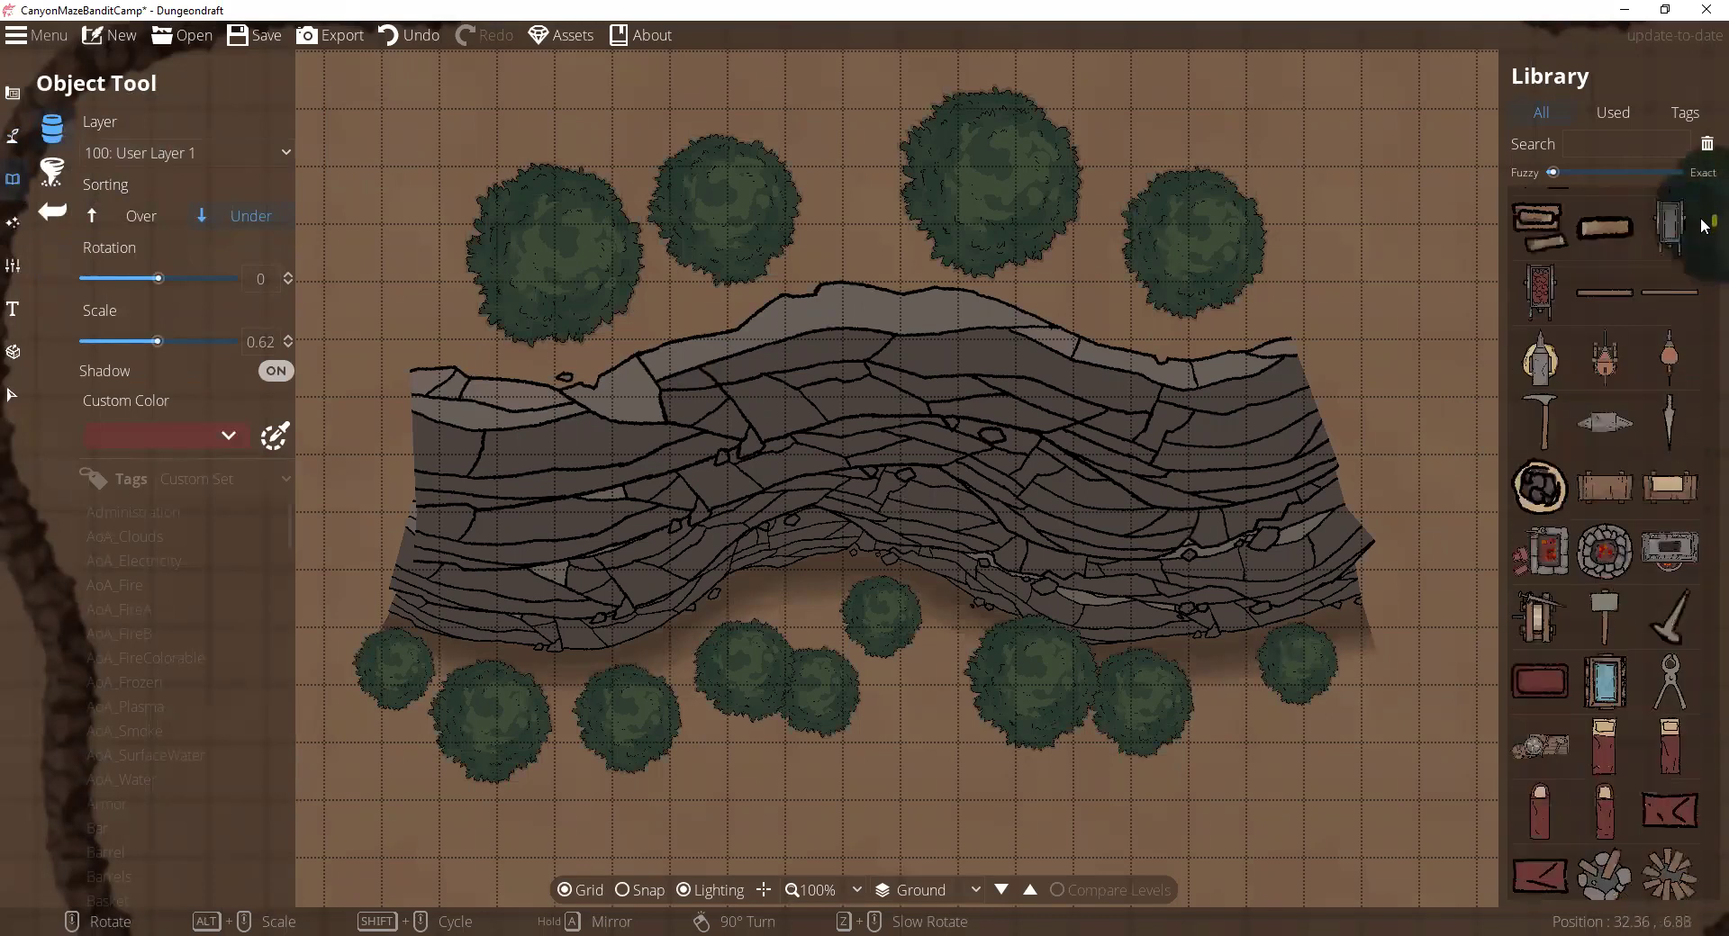
scroll(1704, 223, up, 10)
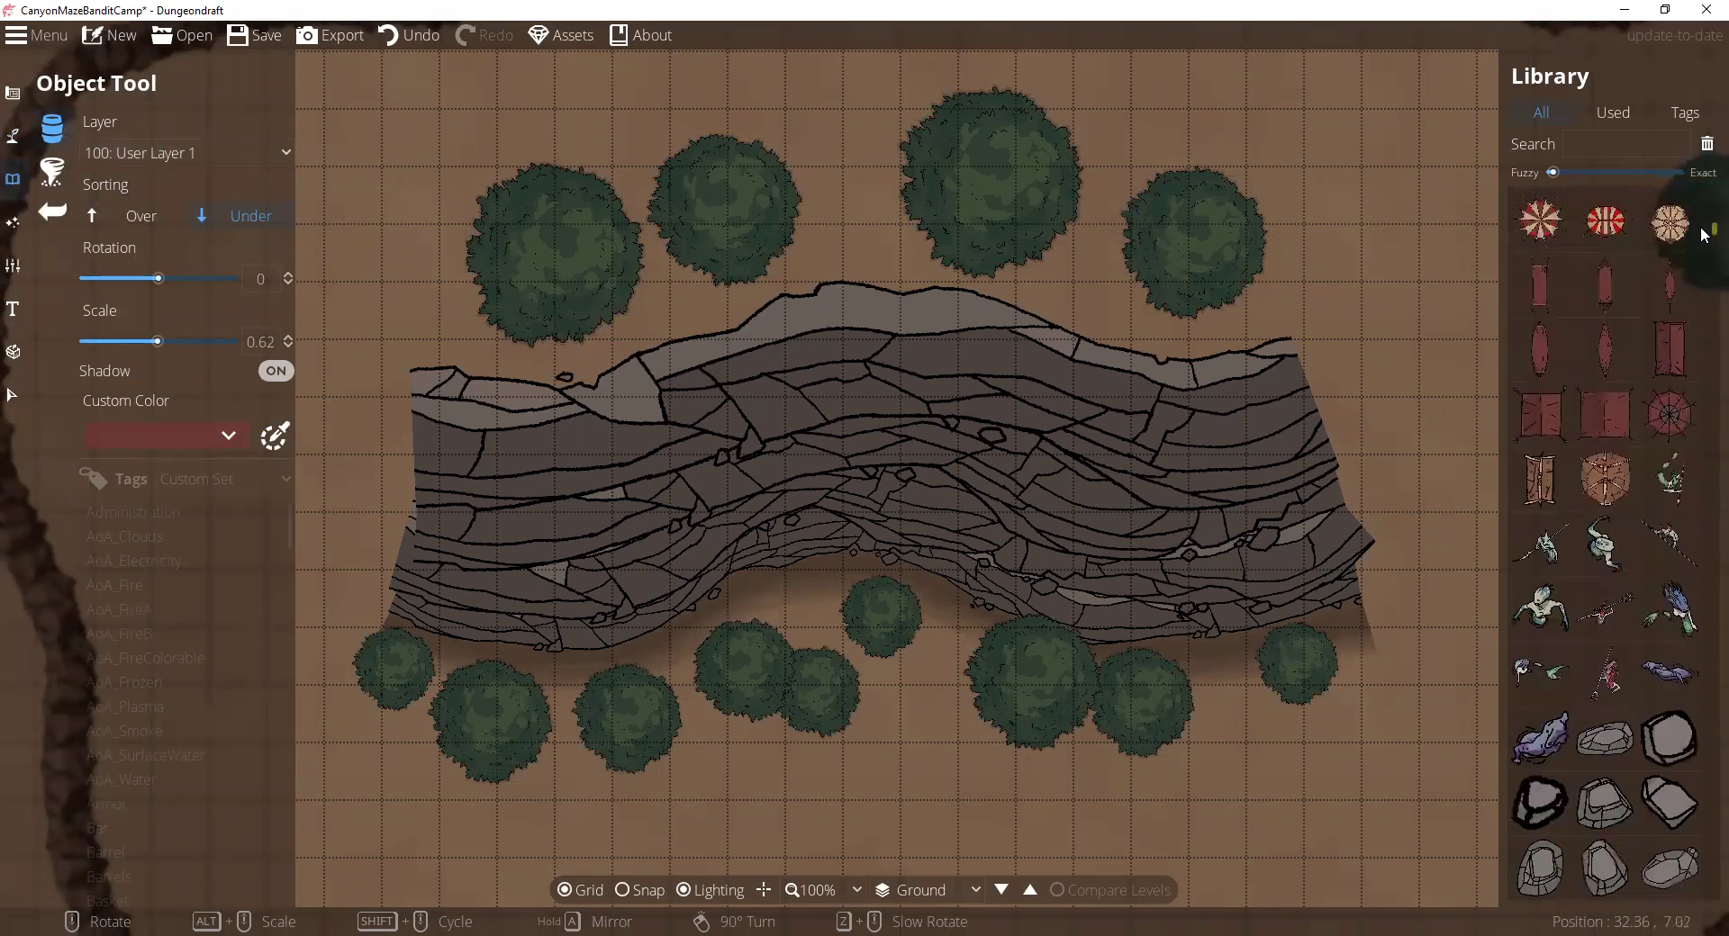
scroll(1677, 313, up, 3)
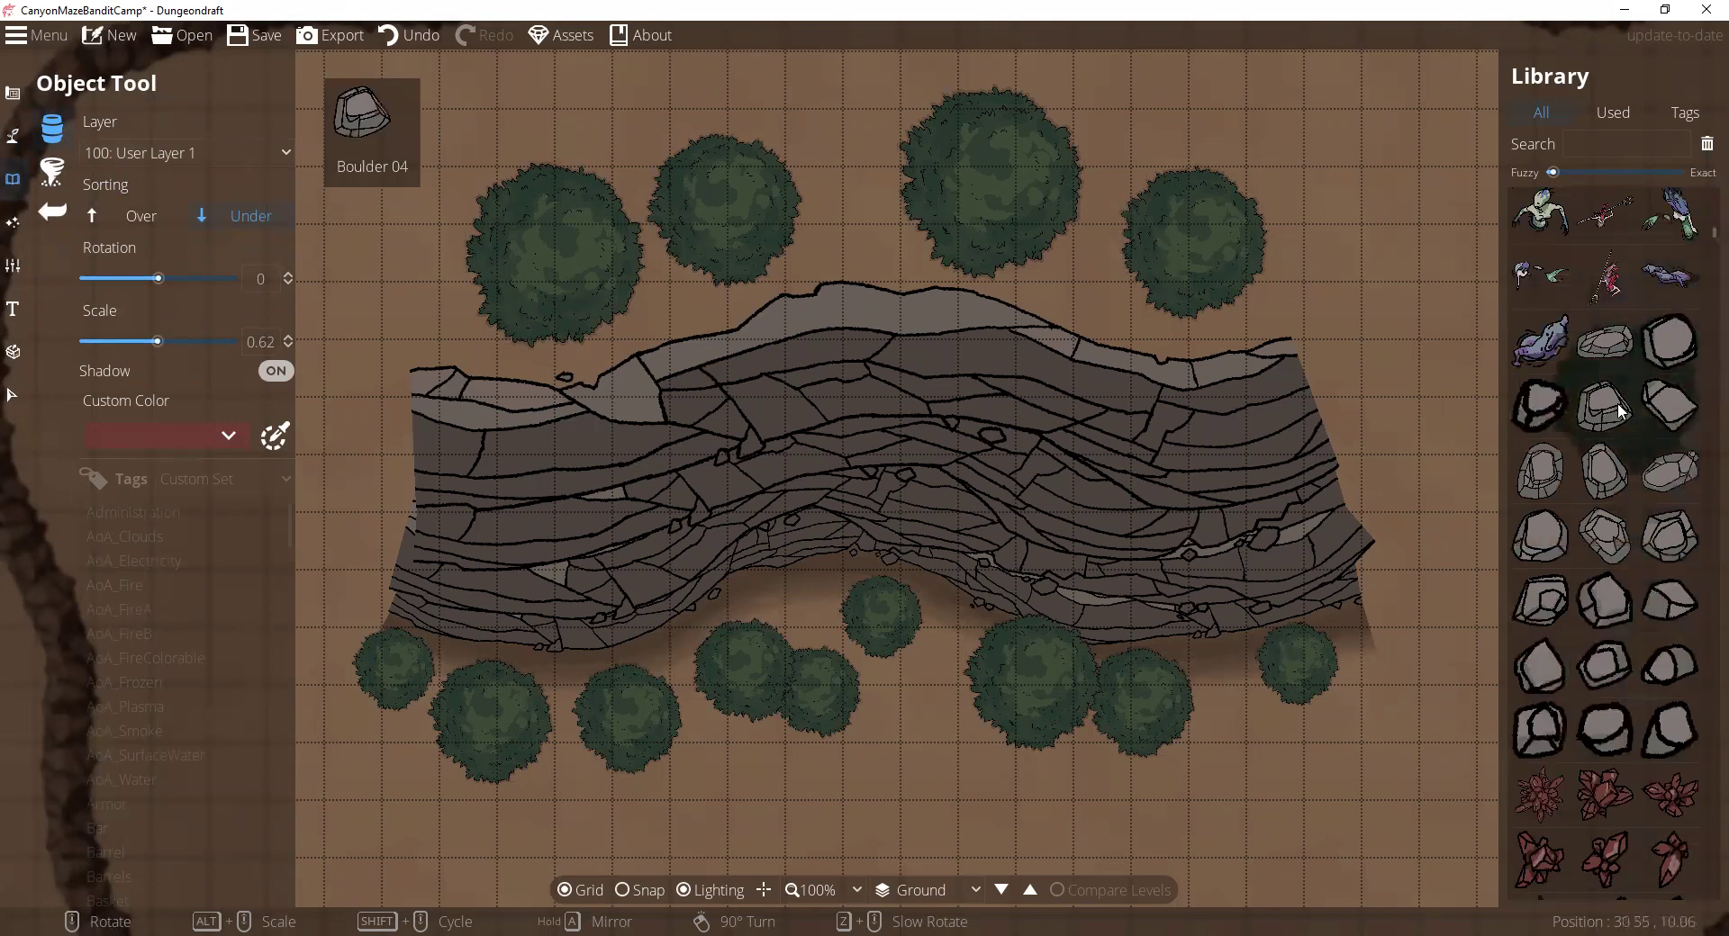
click(1605, 405)
click(185, 153)
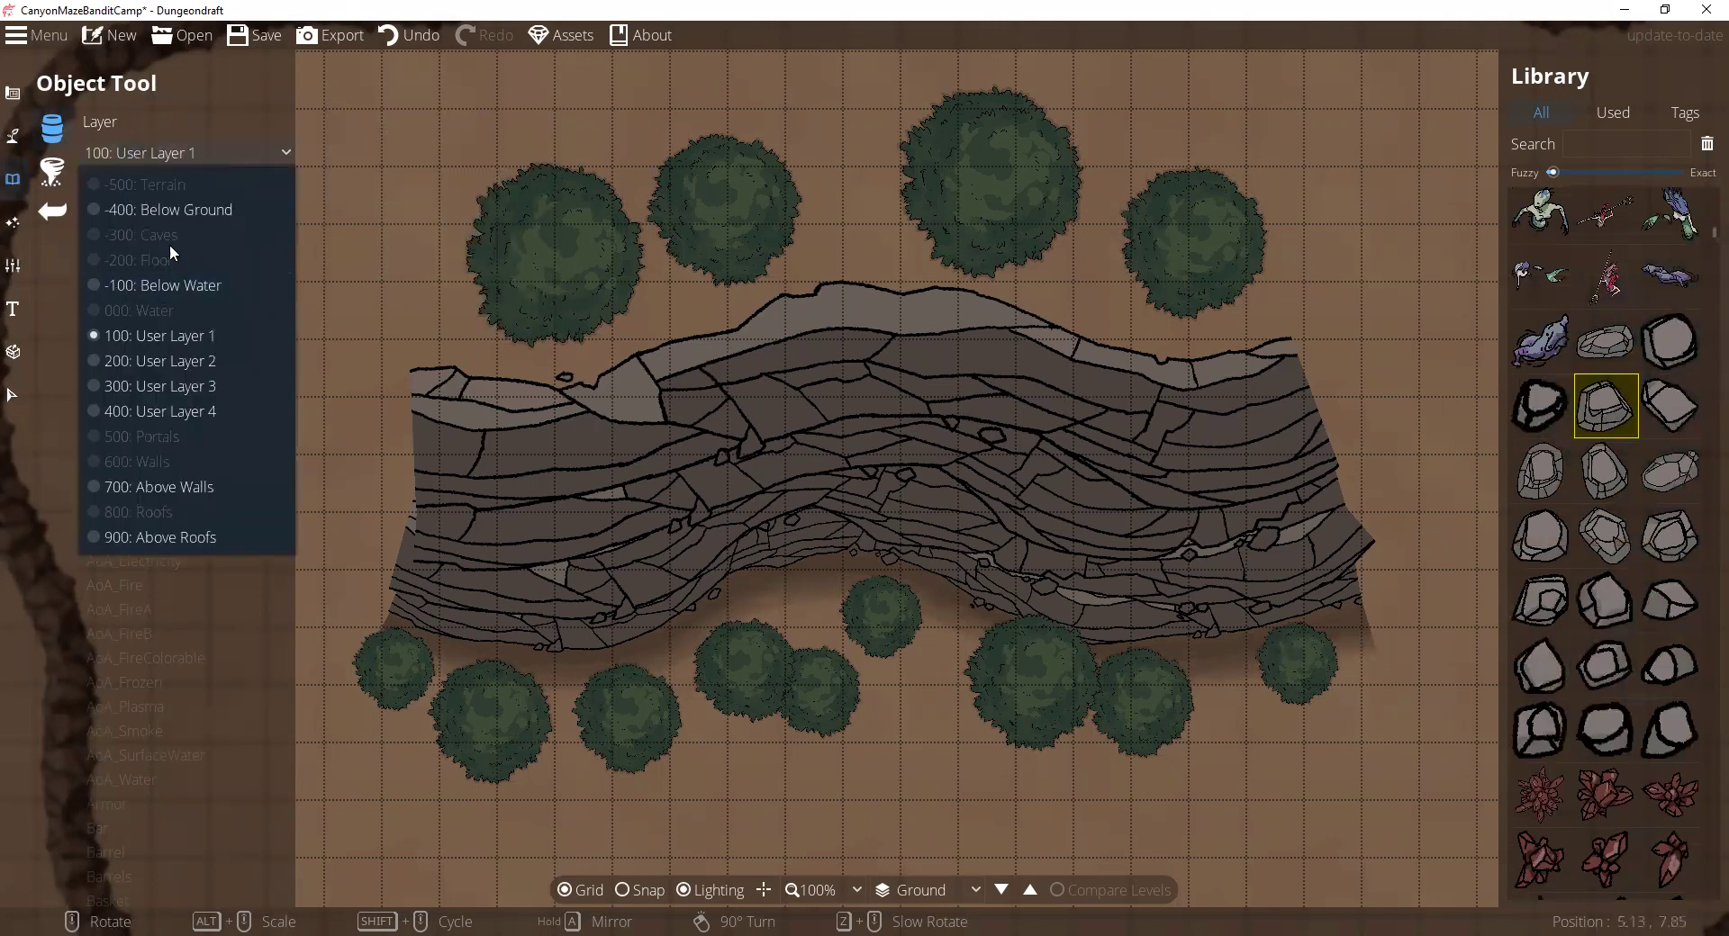
click(169, 211)
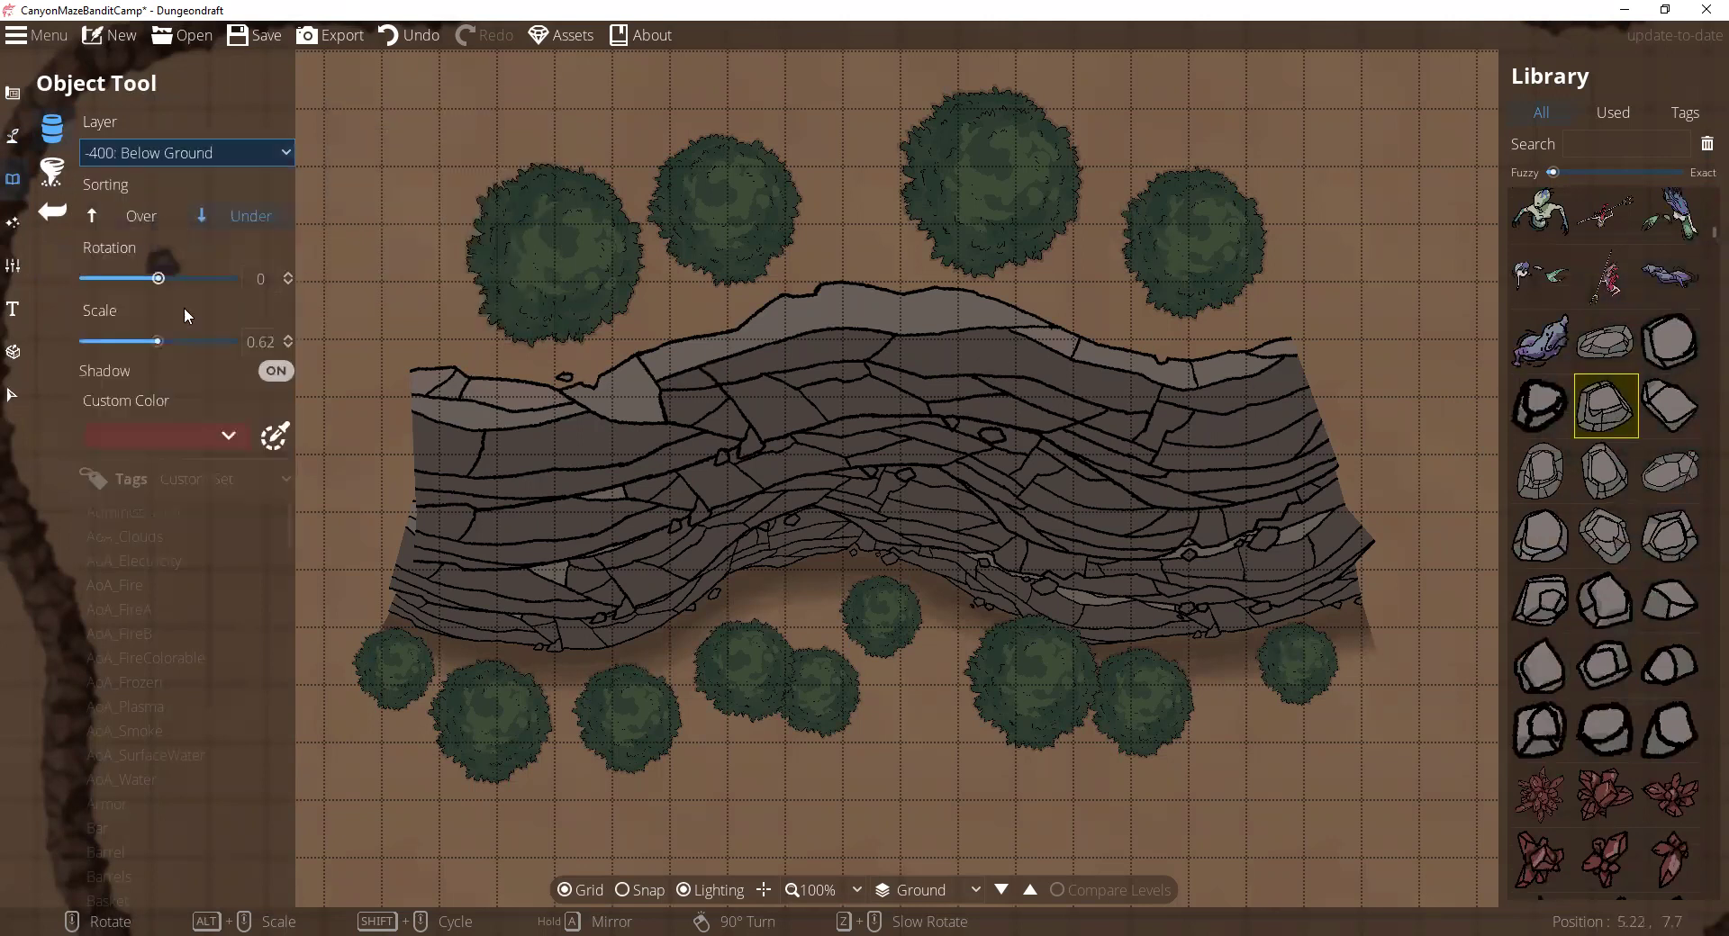
drag(169, 342, 190, 341)
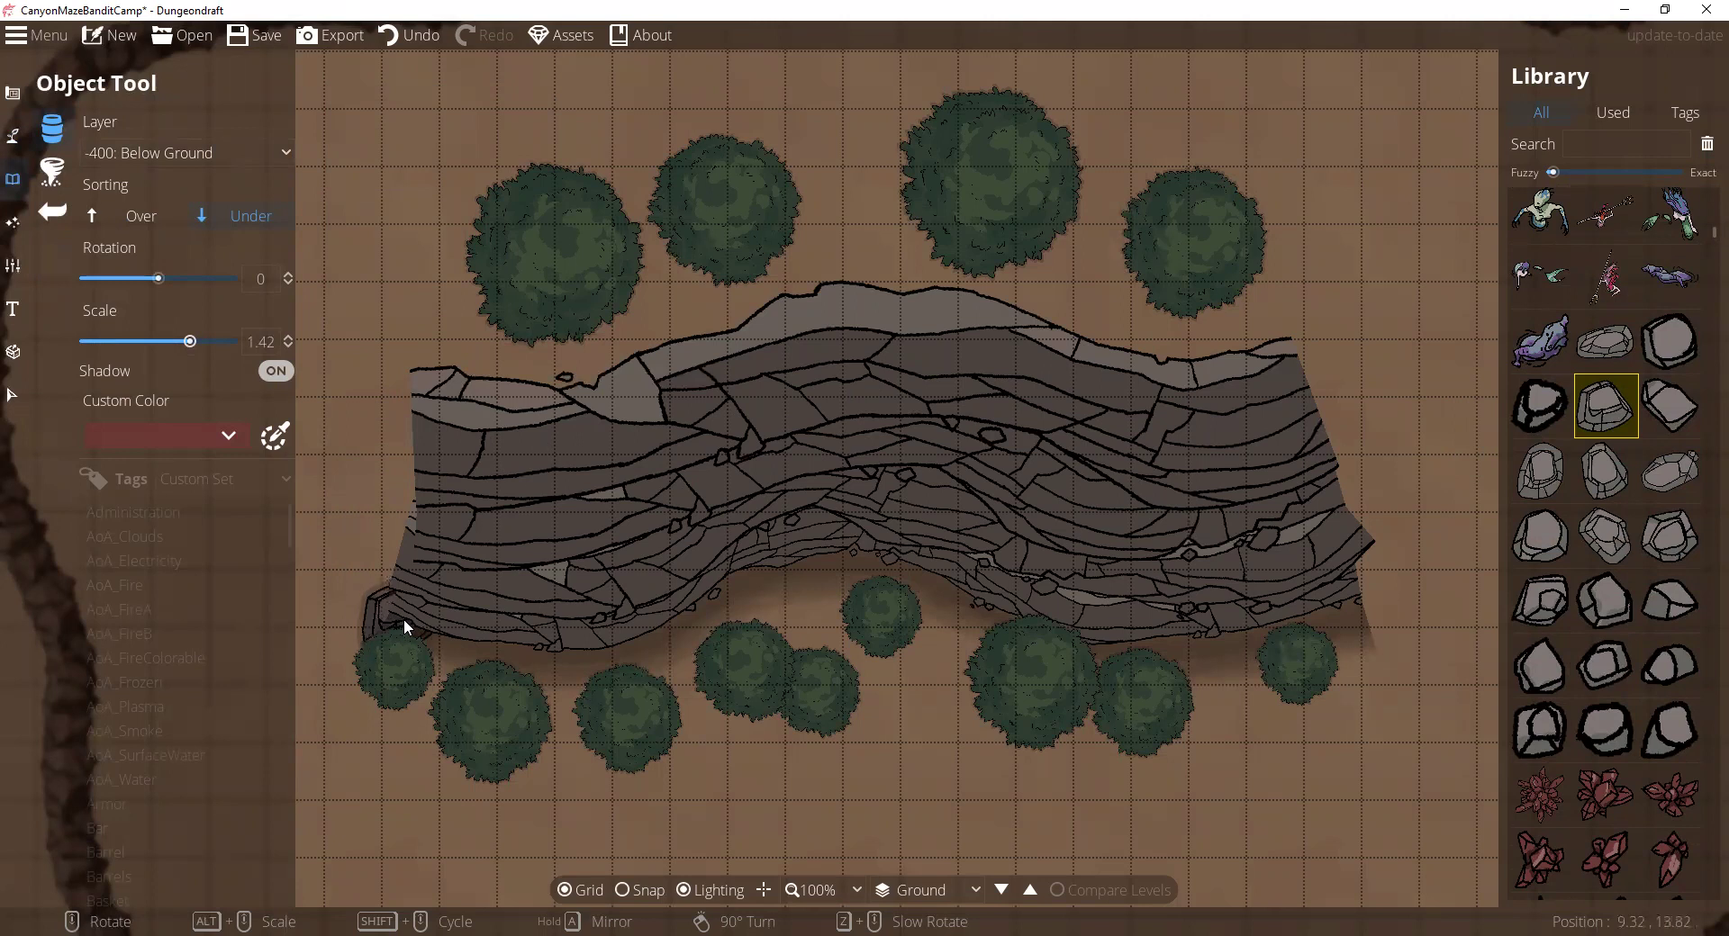
Step: Place rotated Boulder 04 rocks under the cliff's lower left edge and a flat boulder under the arch's left side
scroll(461, 626, up, 1)
scroll(626, 624, down, 1)
click(630, 634)
scroll(682, 594, up, 3)
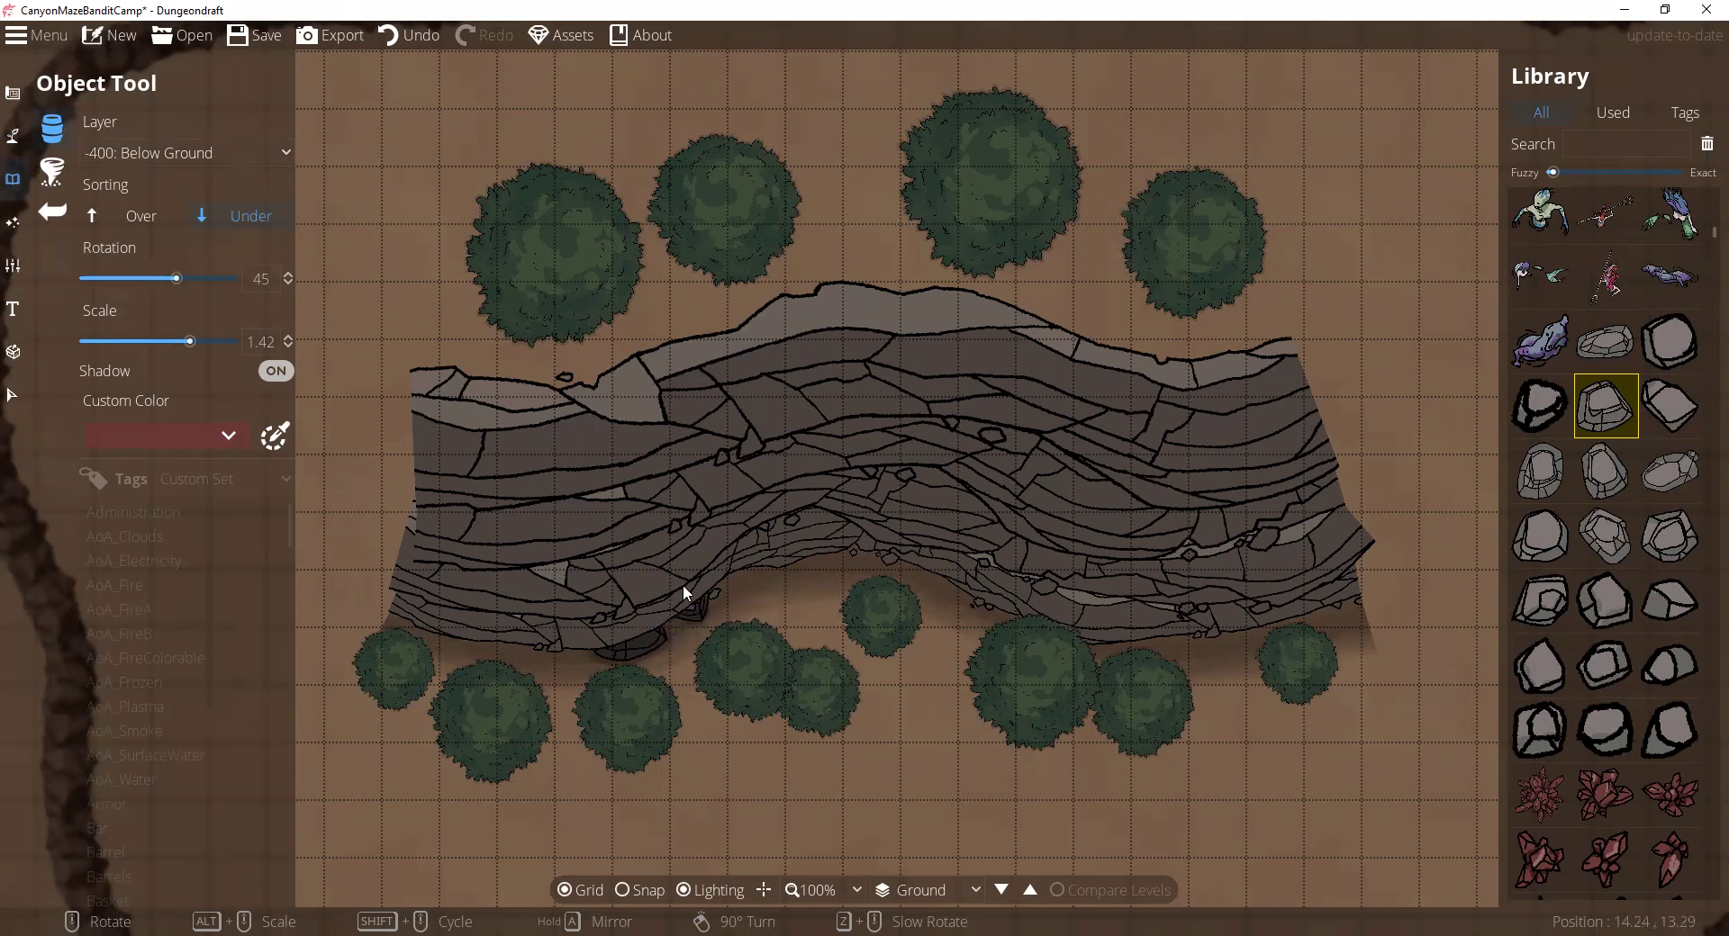
click(1671, 470)
scroll(785, 555, down, 1)
click(787, 553)
Step: Place angular boulders with varied rotations partly under the right side of the cliff's arch
click(1608, 581)
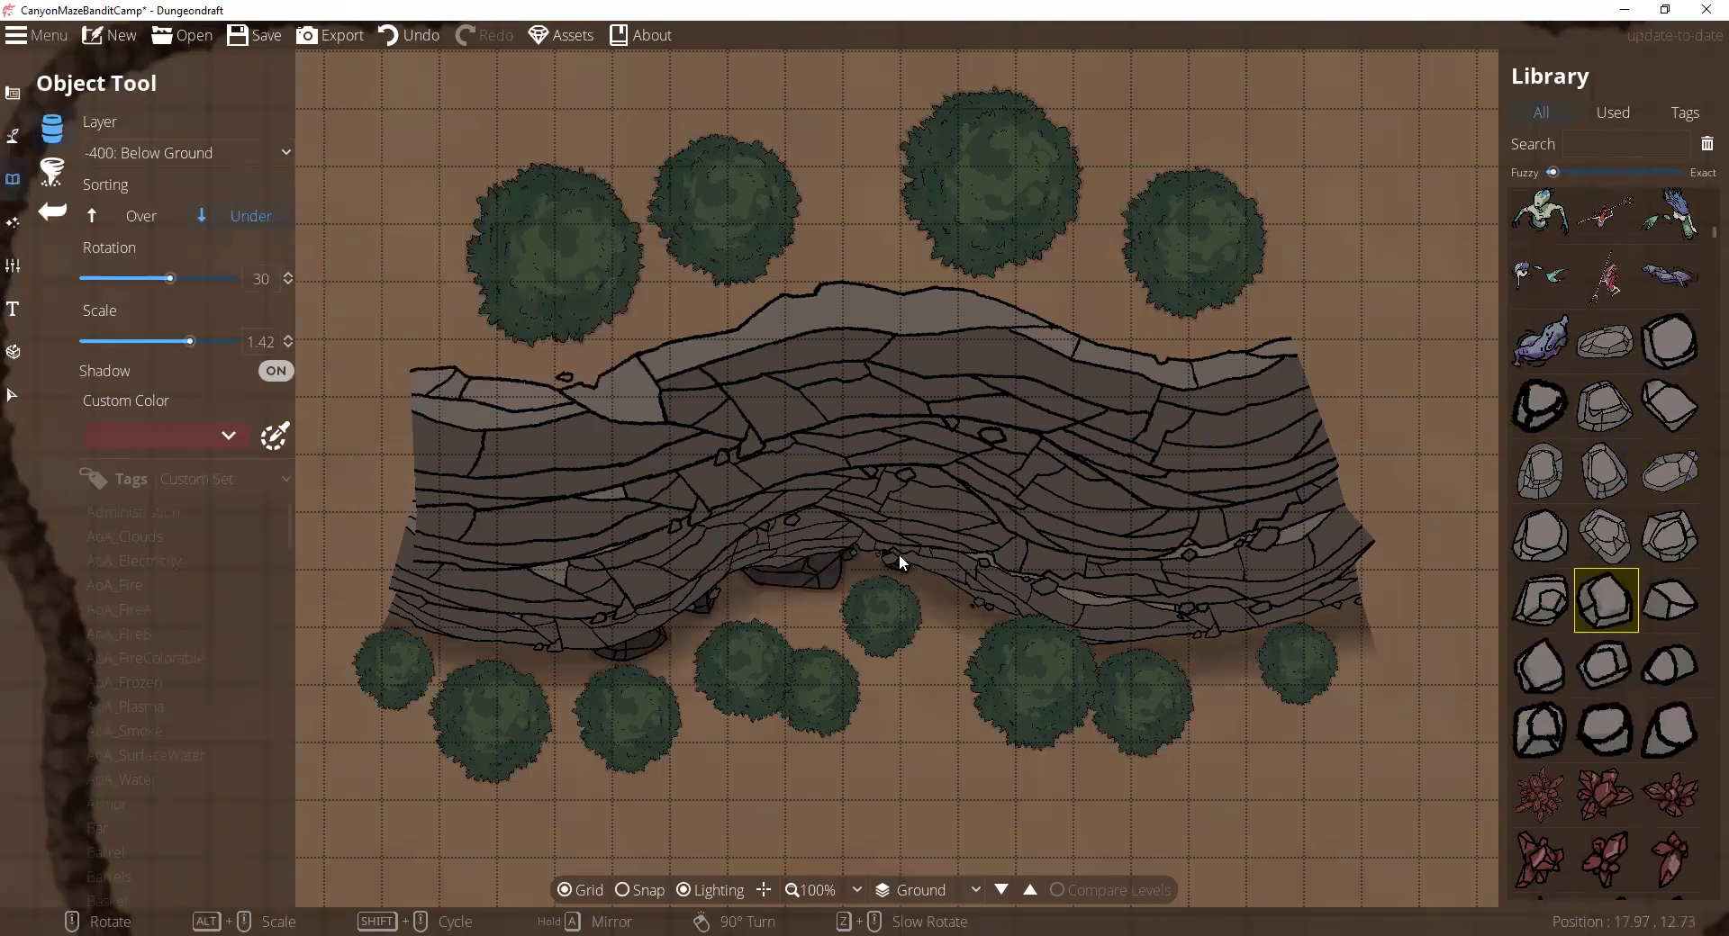
click(912, 570)
scroll(911, 570, up, 2)
scroll(1063, 598, up, 1)
click(981, 597)
Step: Tuck a flat boulder at rotation 15 under the cliff's lower right edge and rotated Boulder 04 rocks under its lower left edge
click(1670, 470)
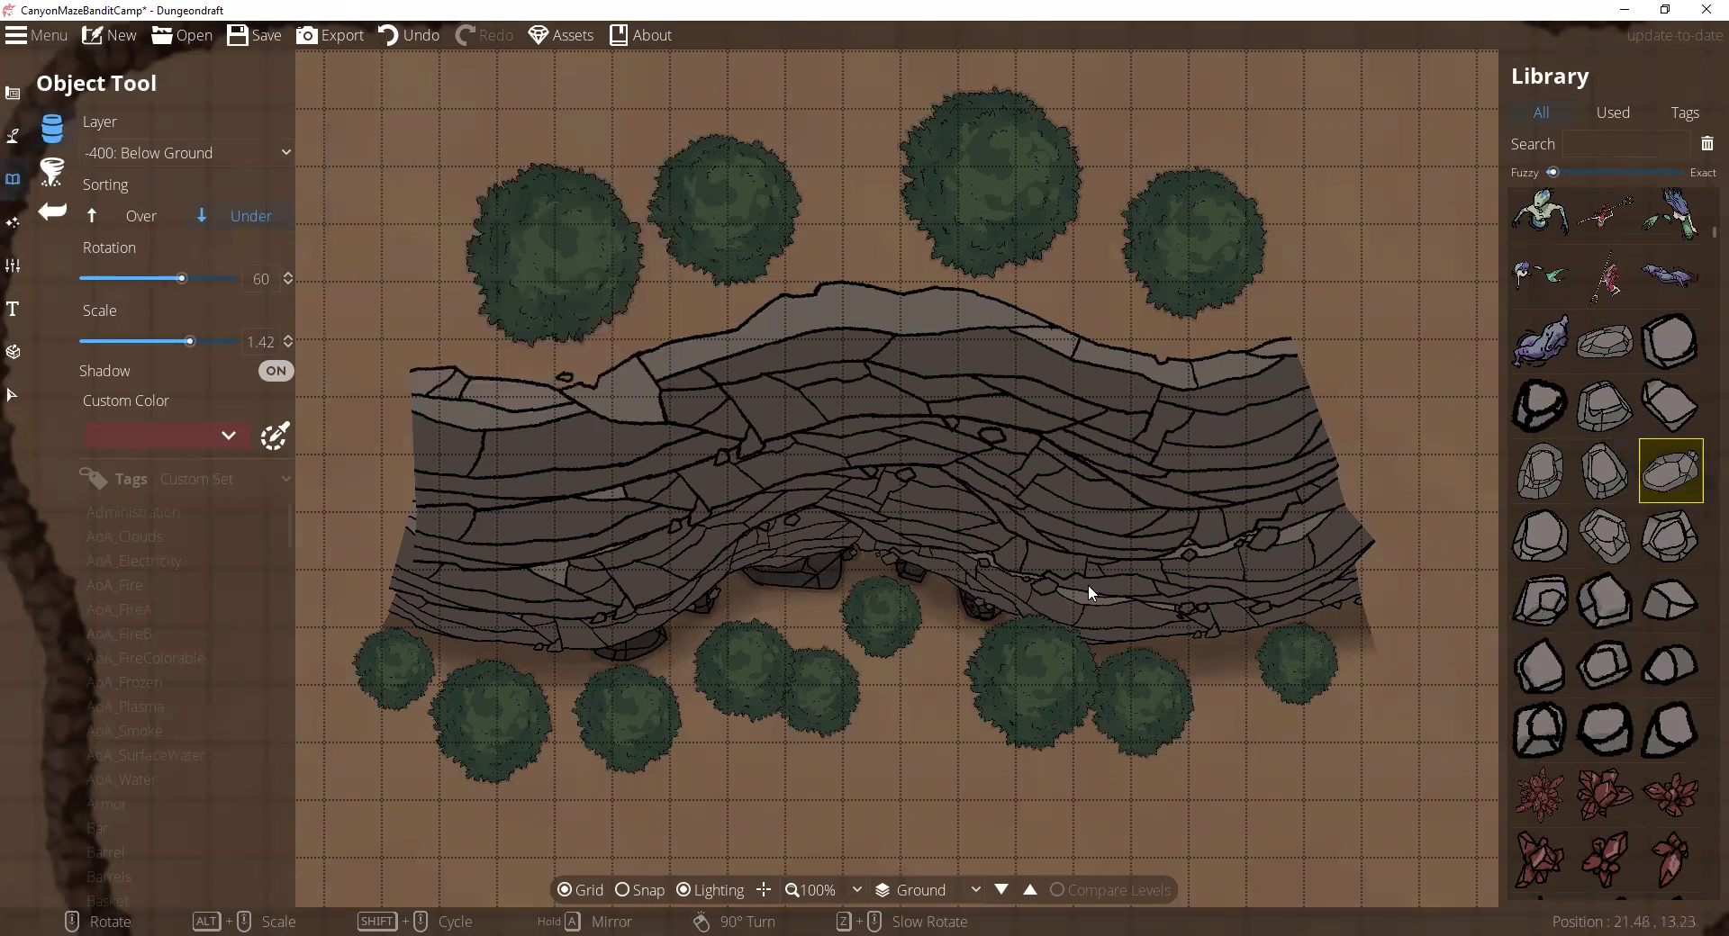
scroll(1058, 621, down, 2)
scroll(1162, 615, down, 1)
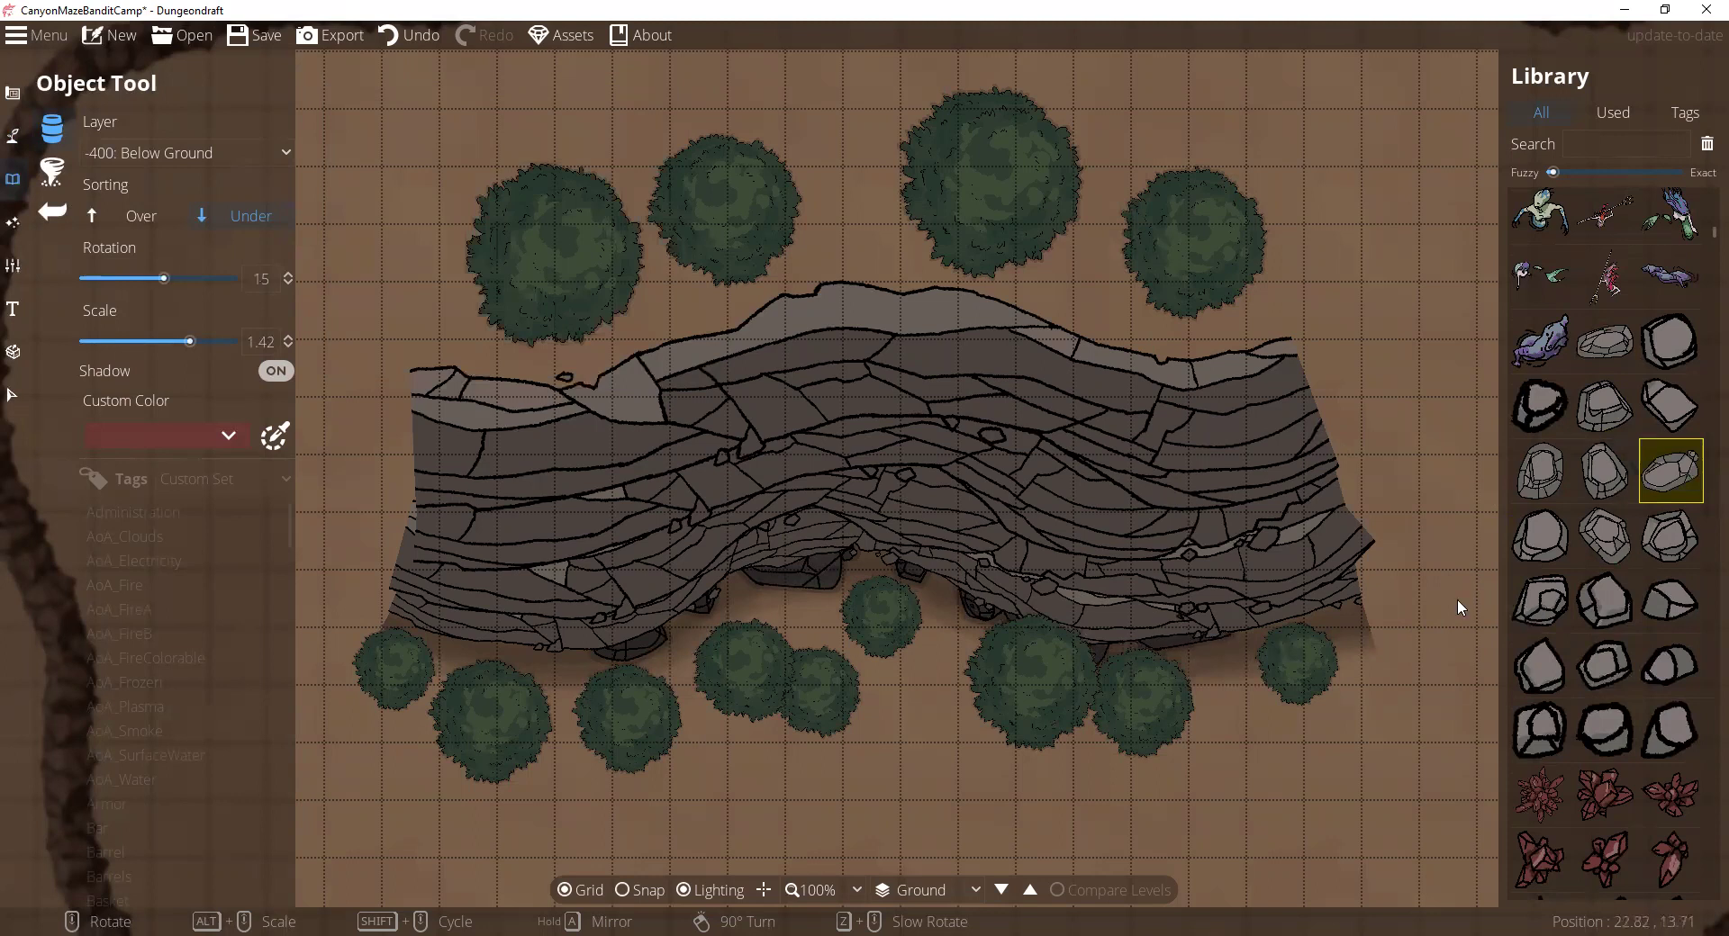
click(1606, 405)
scroll(643, 650, up, 6)
scroll(543, 641, up, 2)
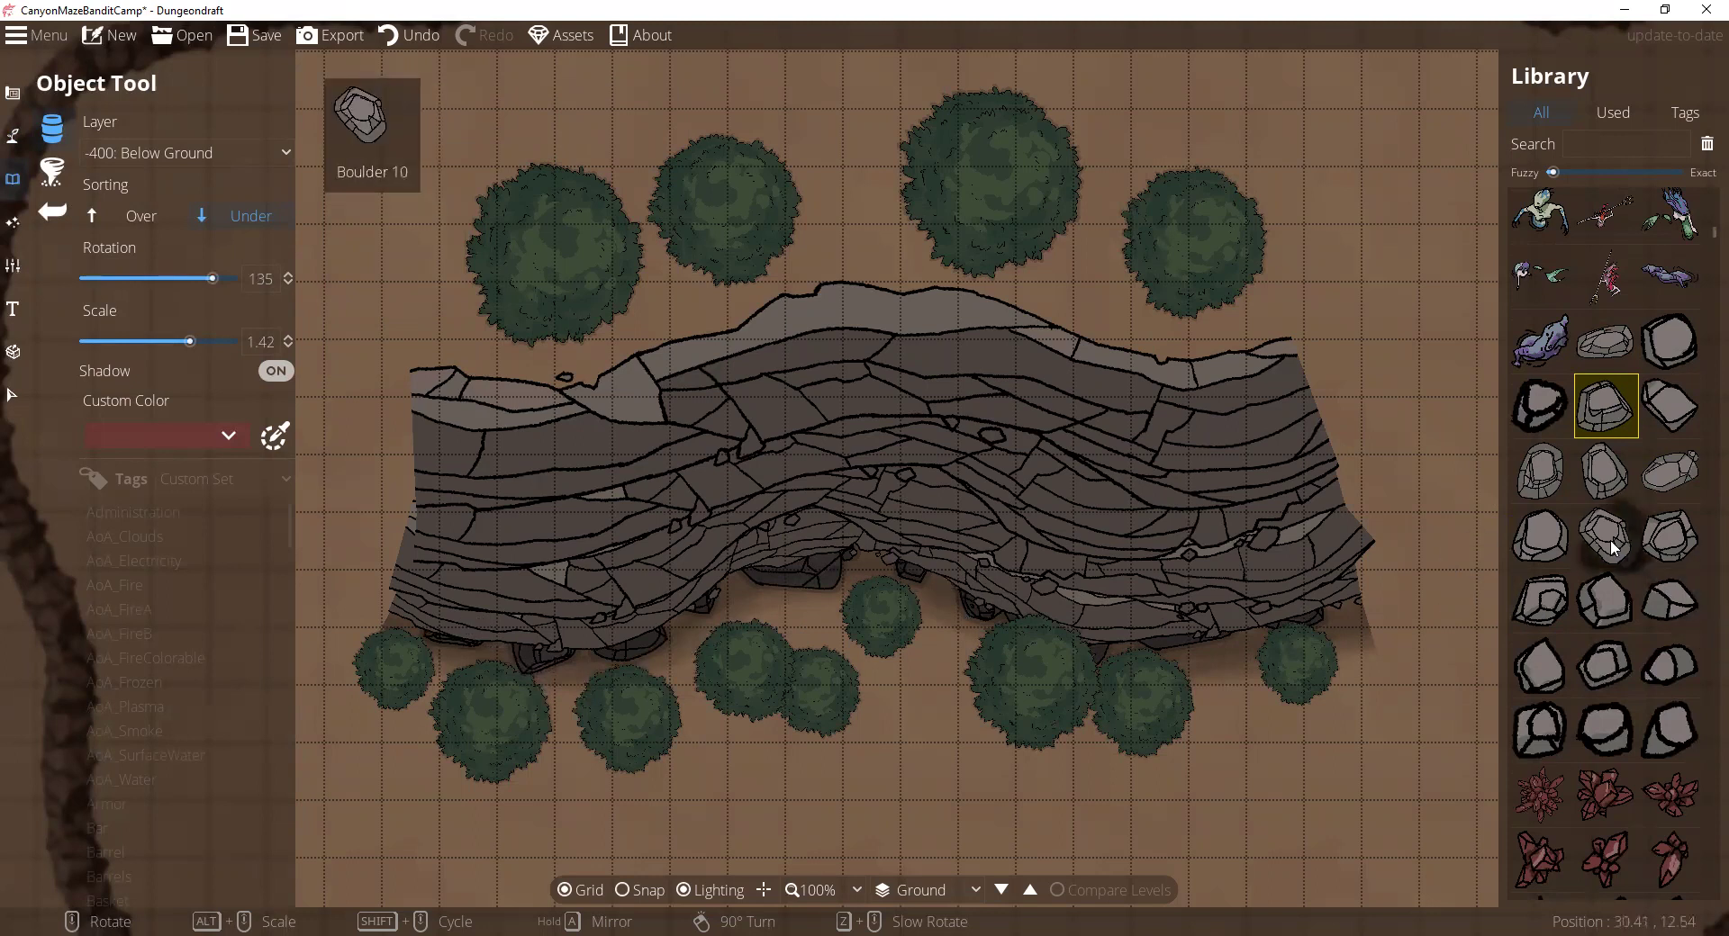
Step: Add another rotated angular boulder beneath the right side of the arch
click(1610, 597)
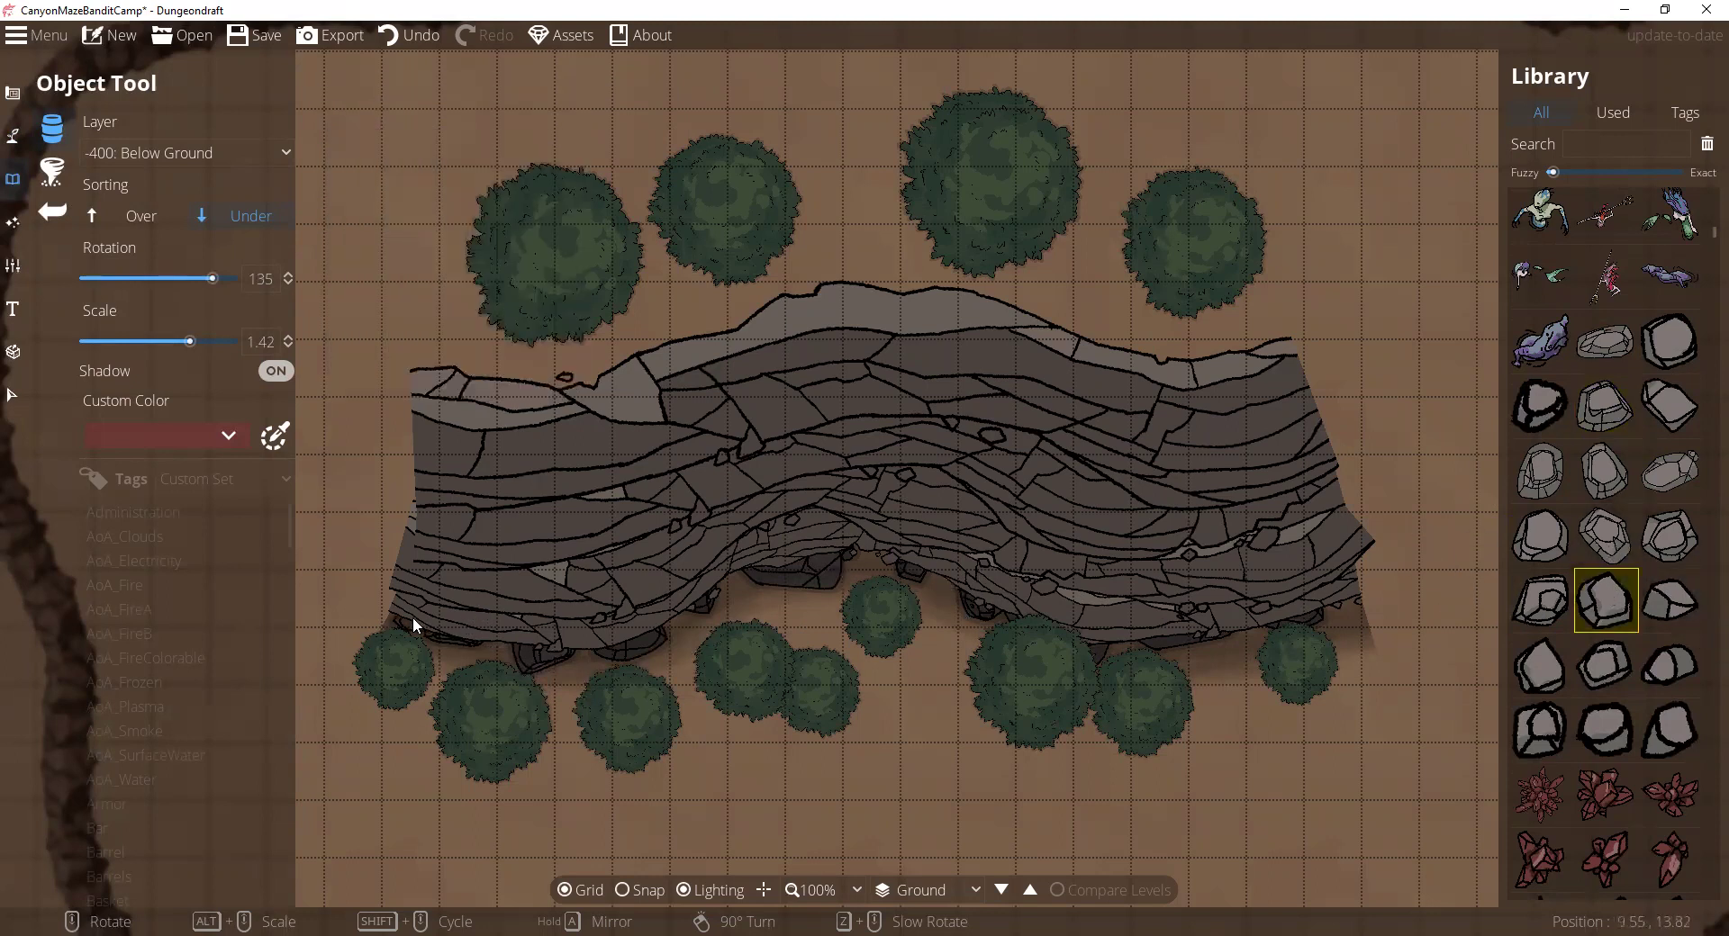
scroll(733, 602, up, 1)
click(928, 569)
scroll(942, 613, up, 2)
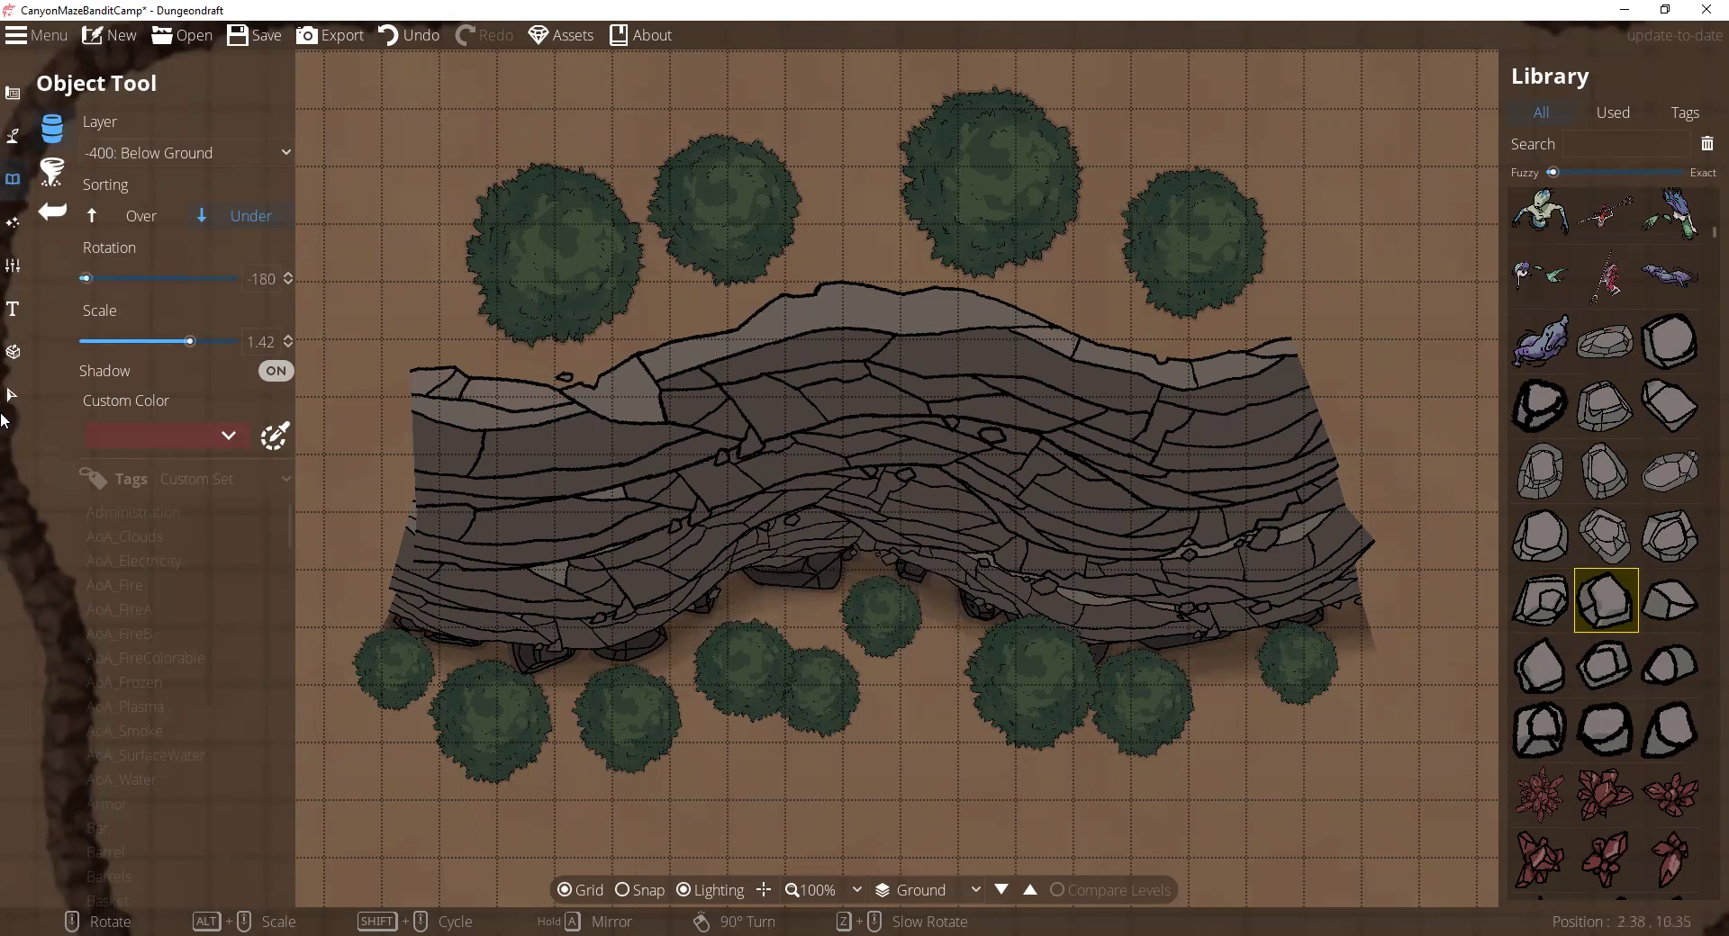
Step: Move the small tree inside the arch down, level with the lower row of trees, and deselect it
key(v)
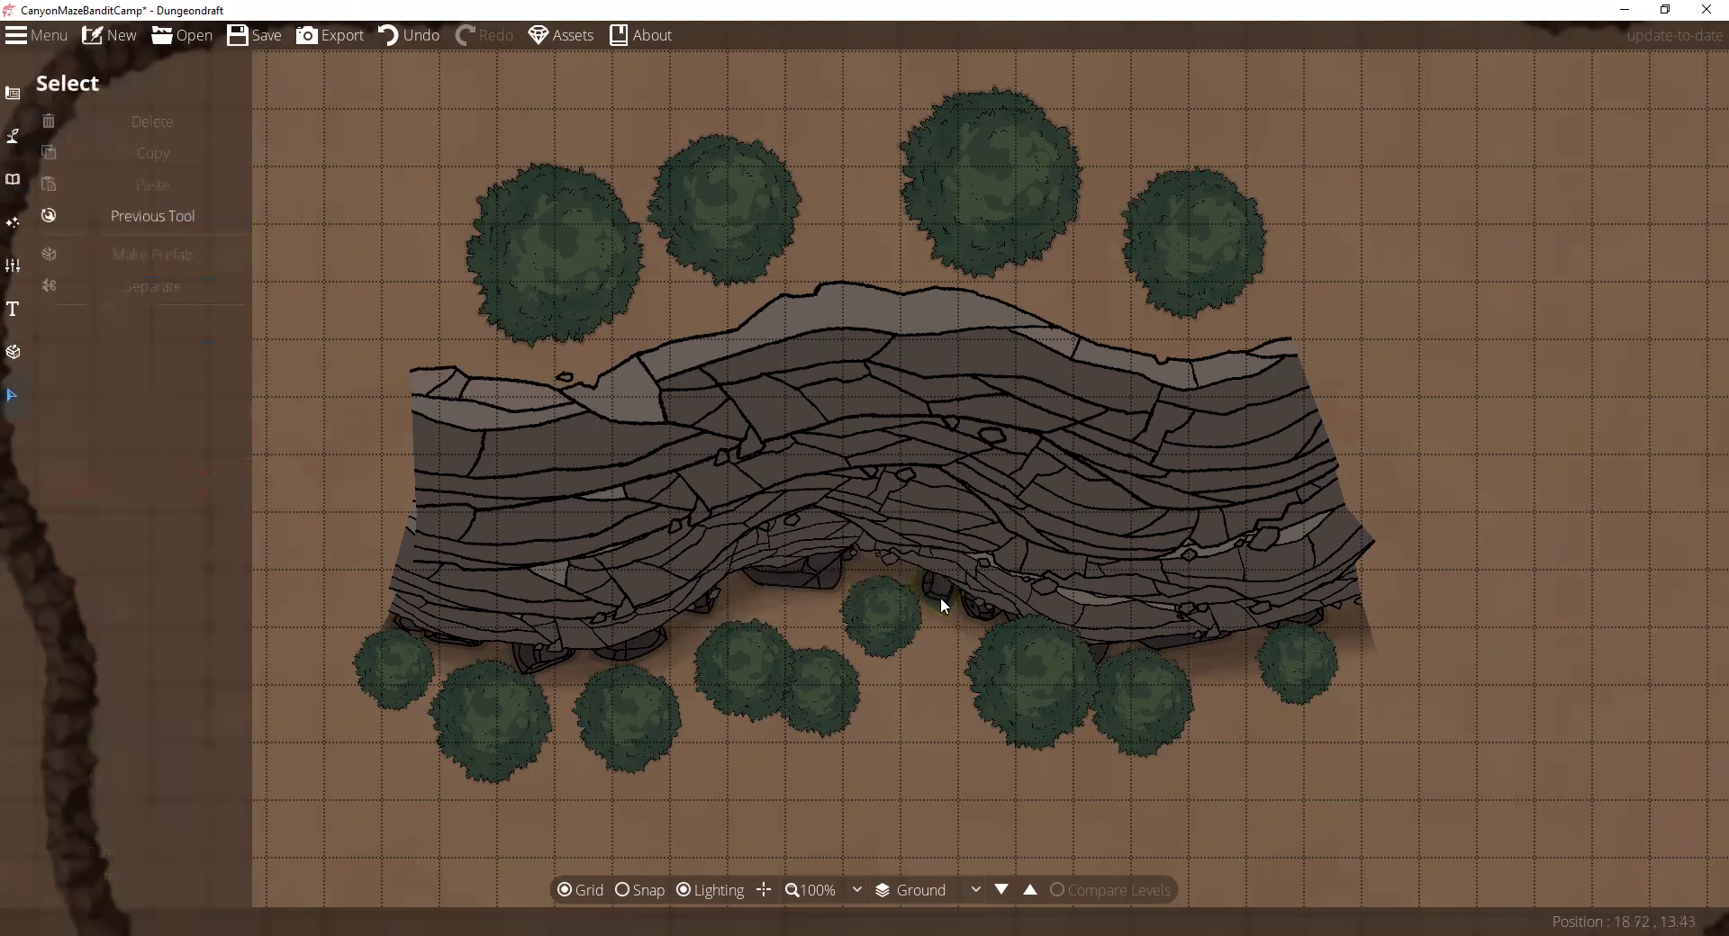
drag(894, 615, 917, 684)
click(938, 583)
click(873, 569)
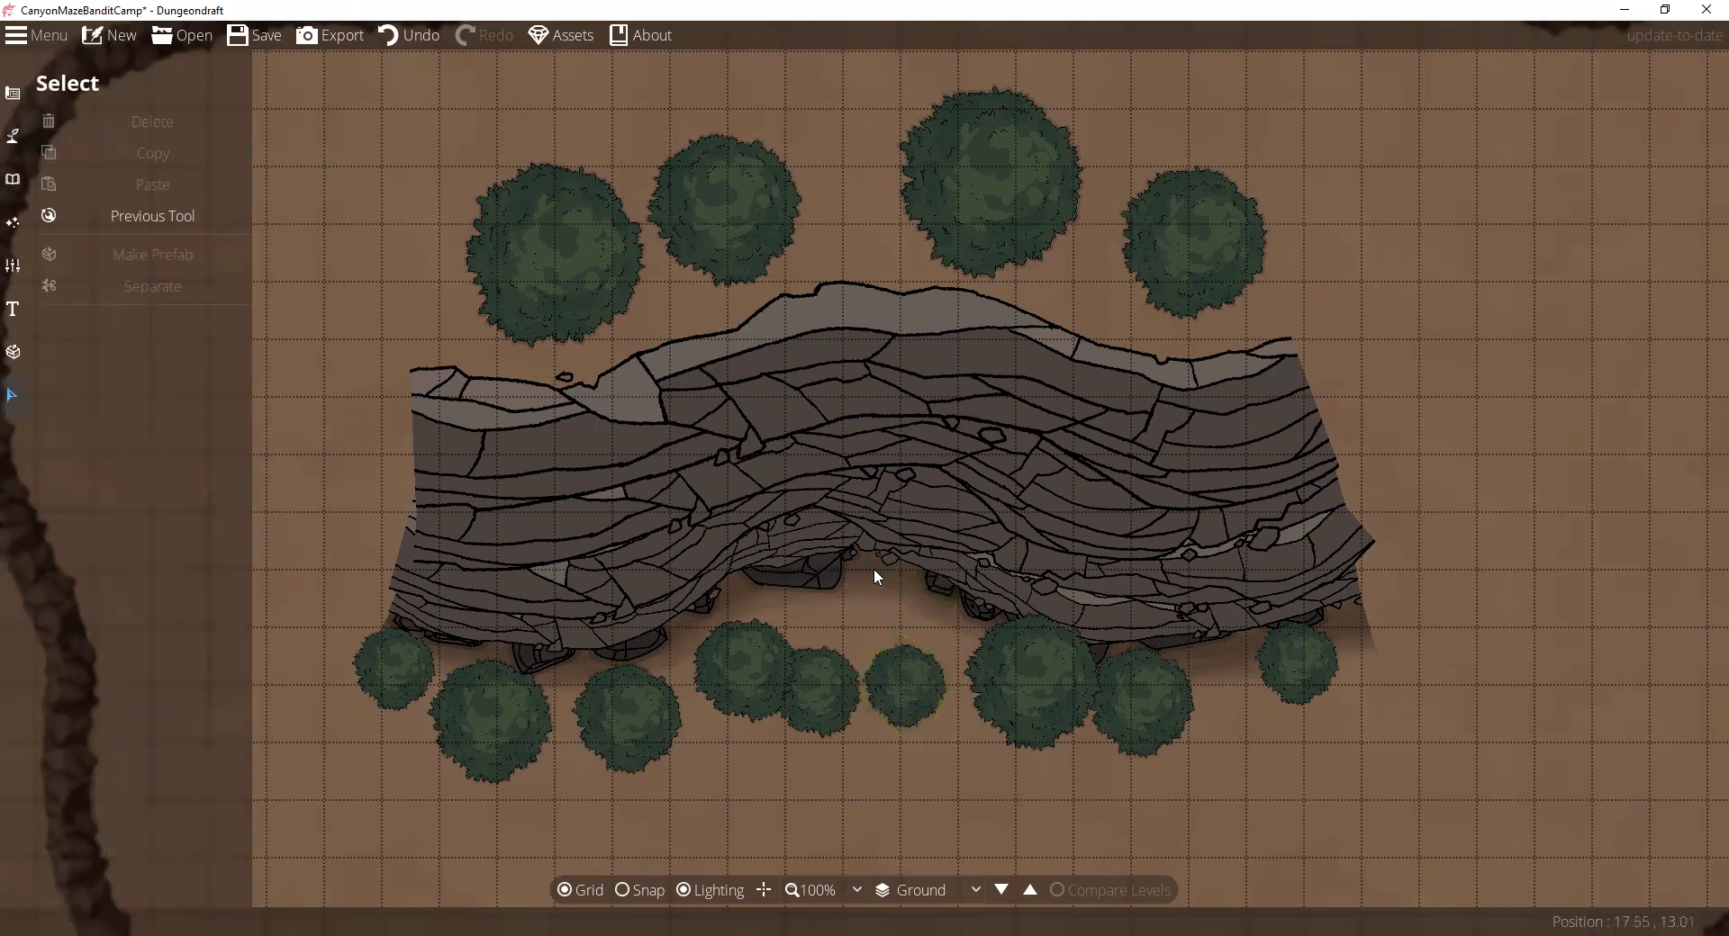
Step: Place a faceted boulder at rotation 15 below the arch's left side and Boulder 14 at rotation -30 below its right side
click(152, 216)
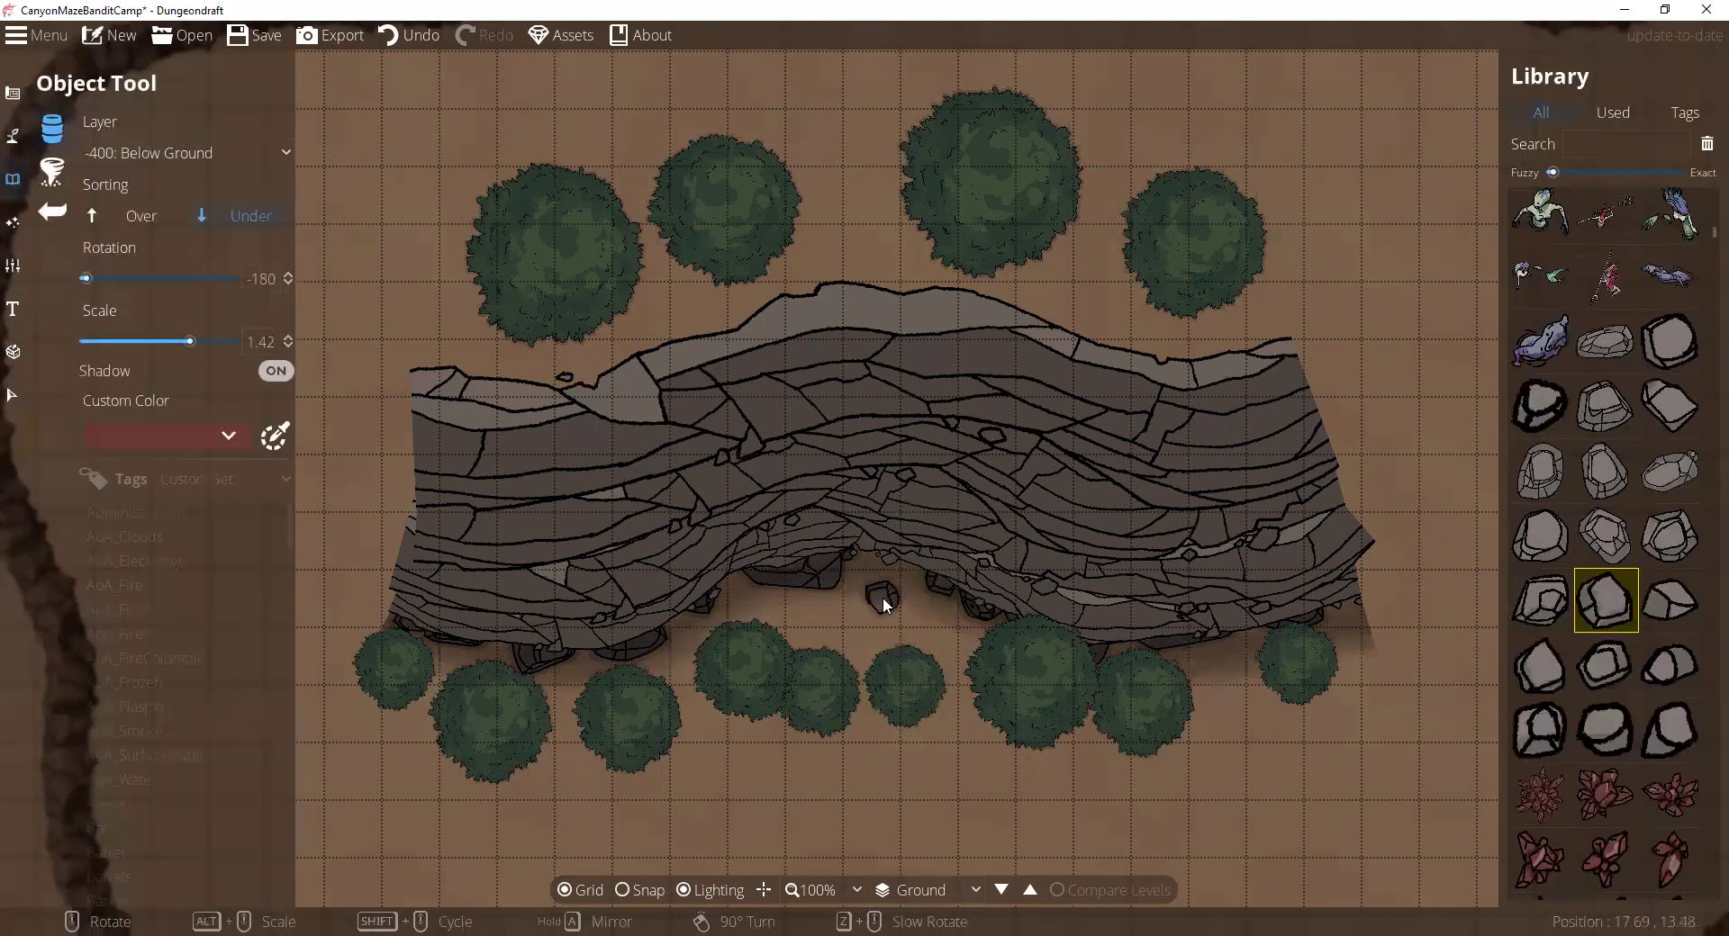
scroll(818, 605, down, 3)
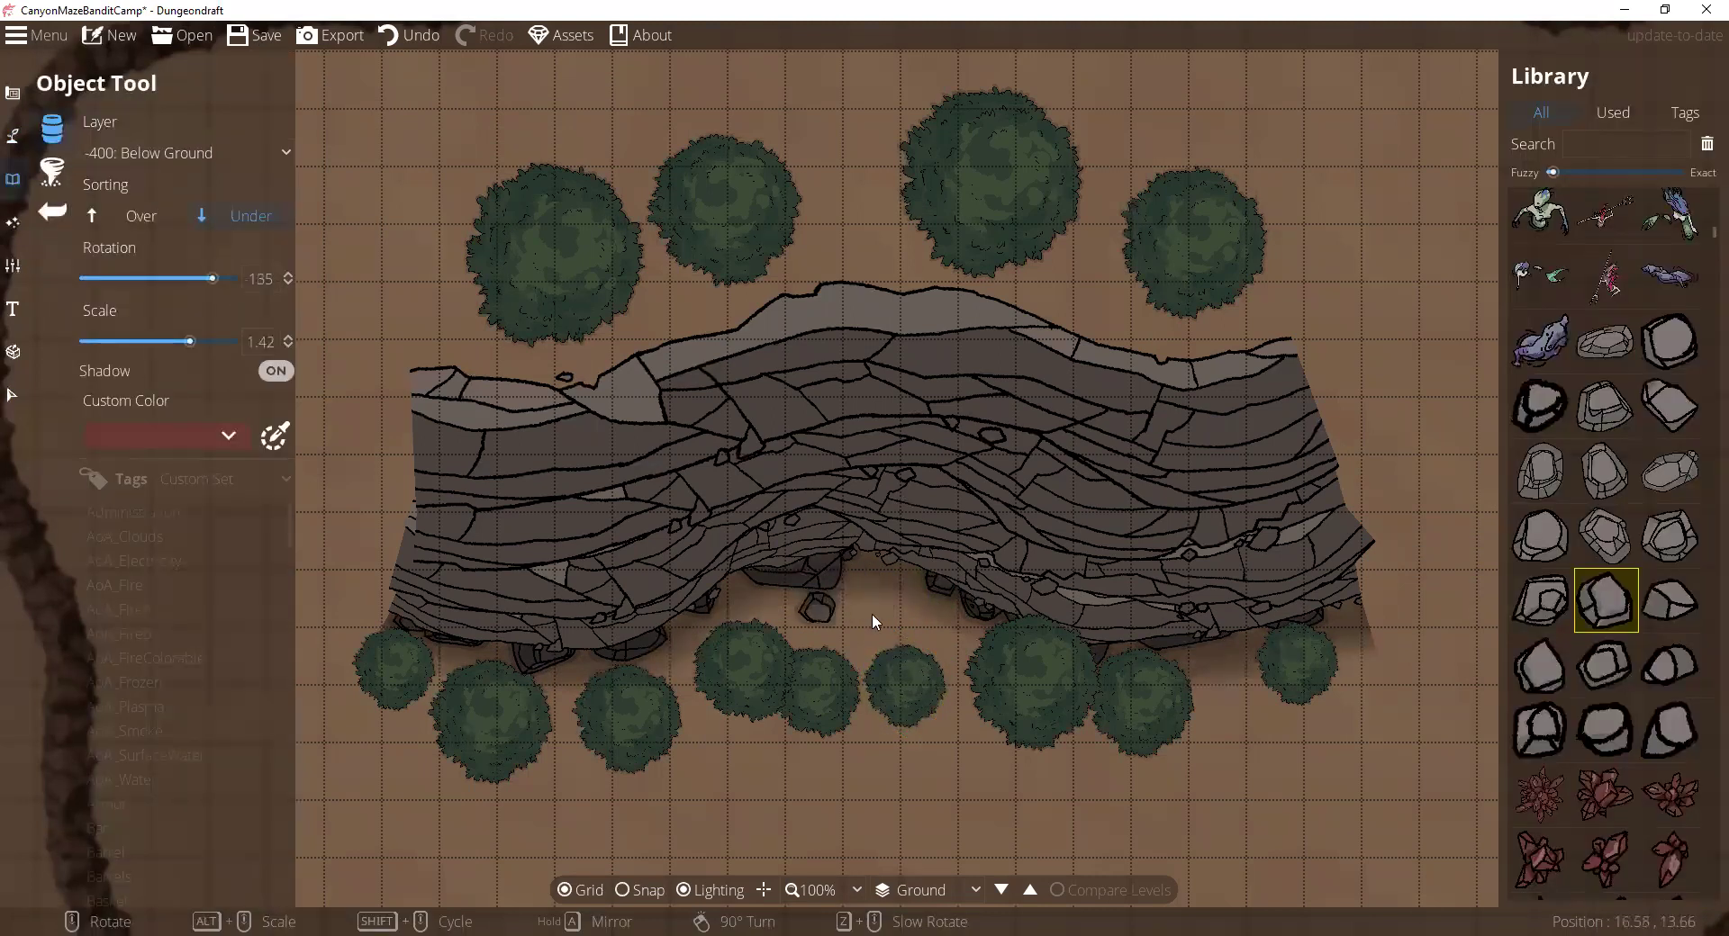
click(1671, 536)
scroll(813, 613, down, 8)
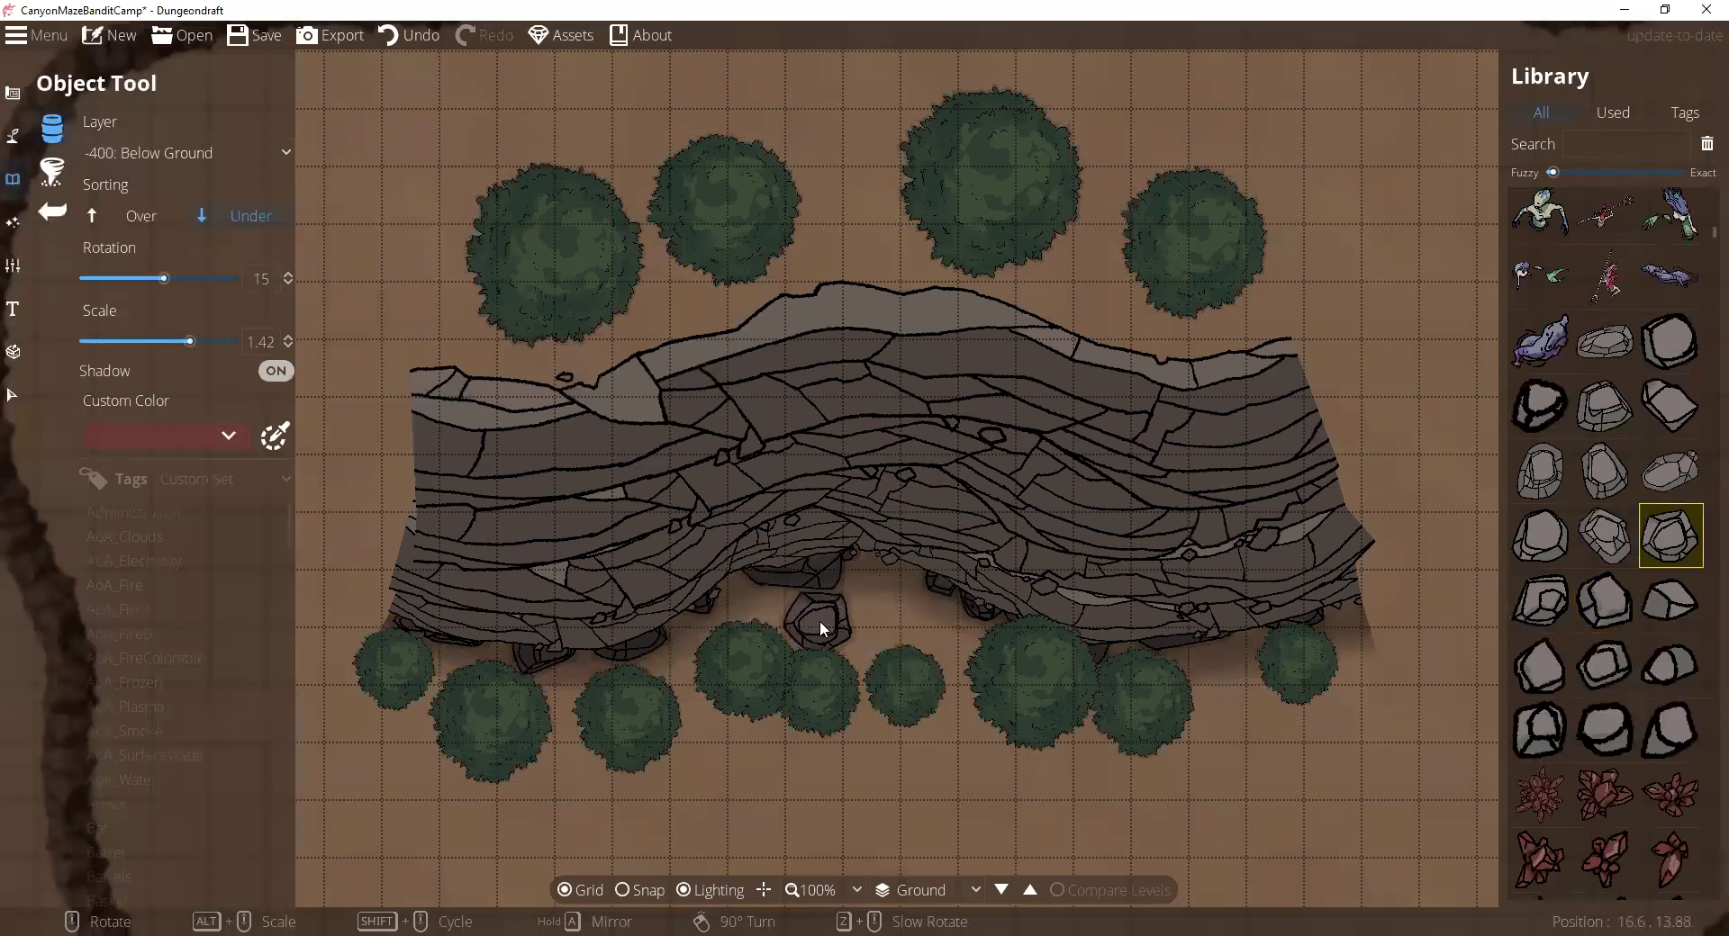
click(816, 618)
click(1670, 600)
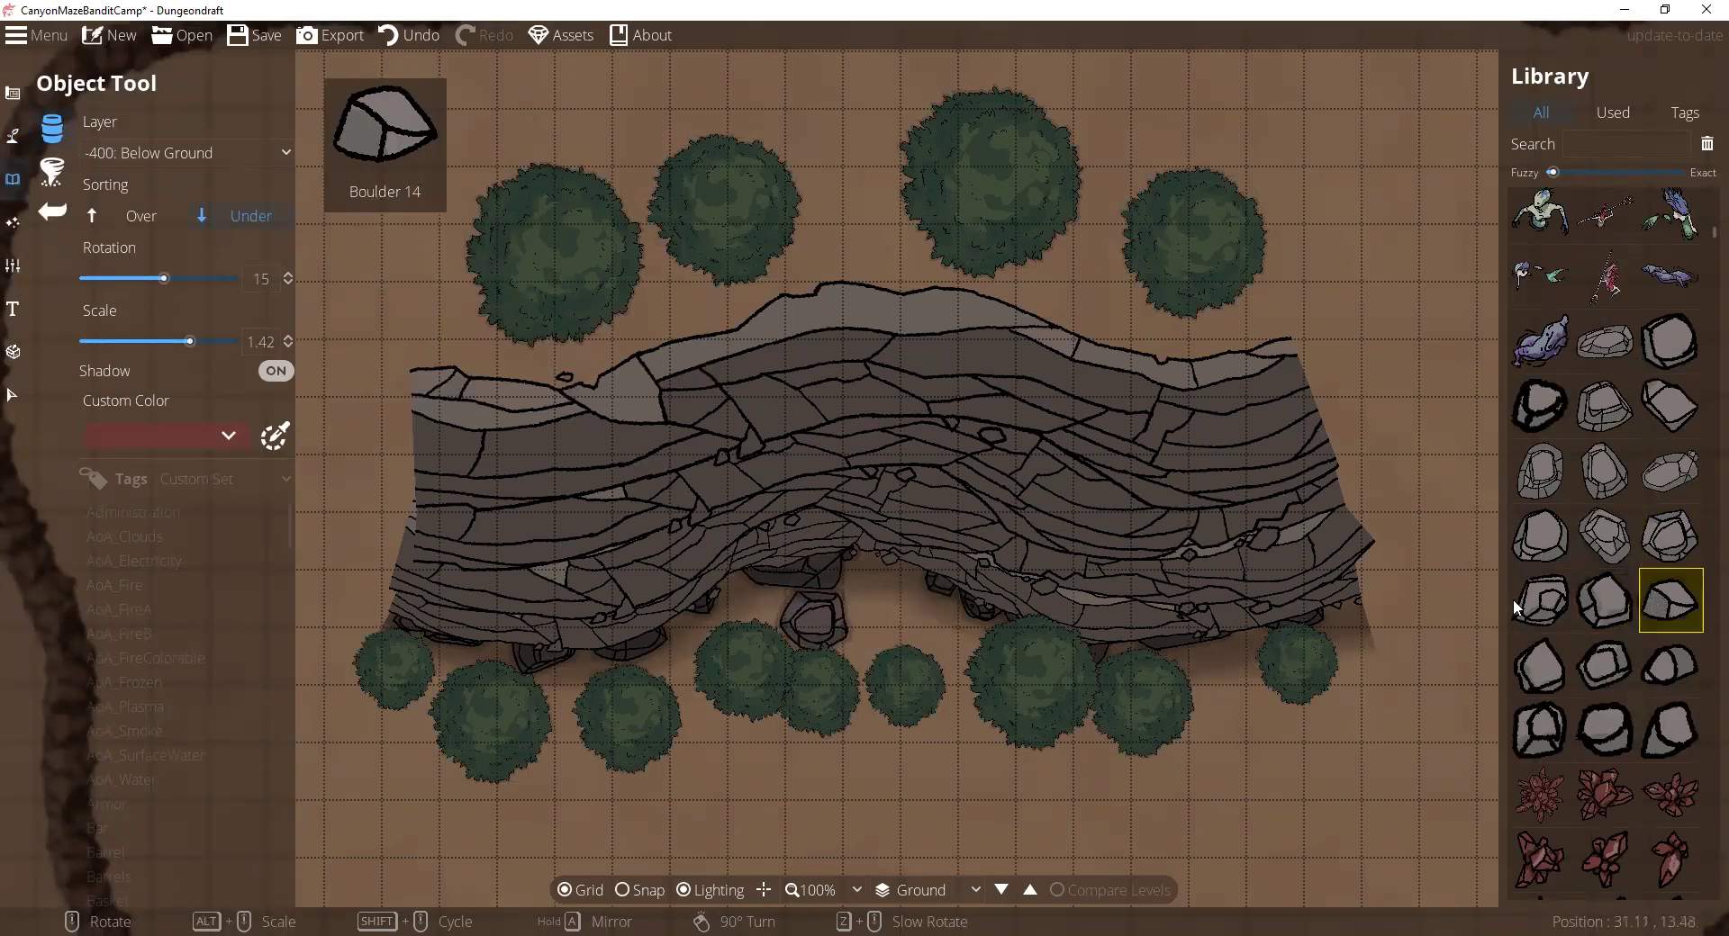
scroll(939, 613, down, 3)
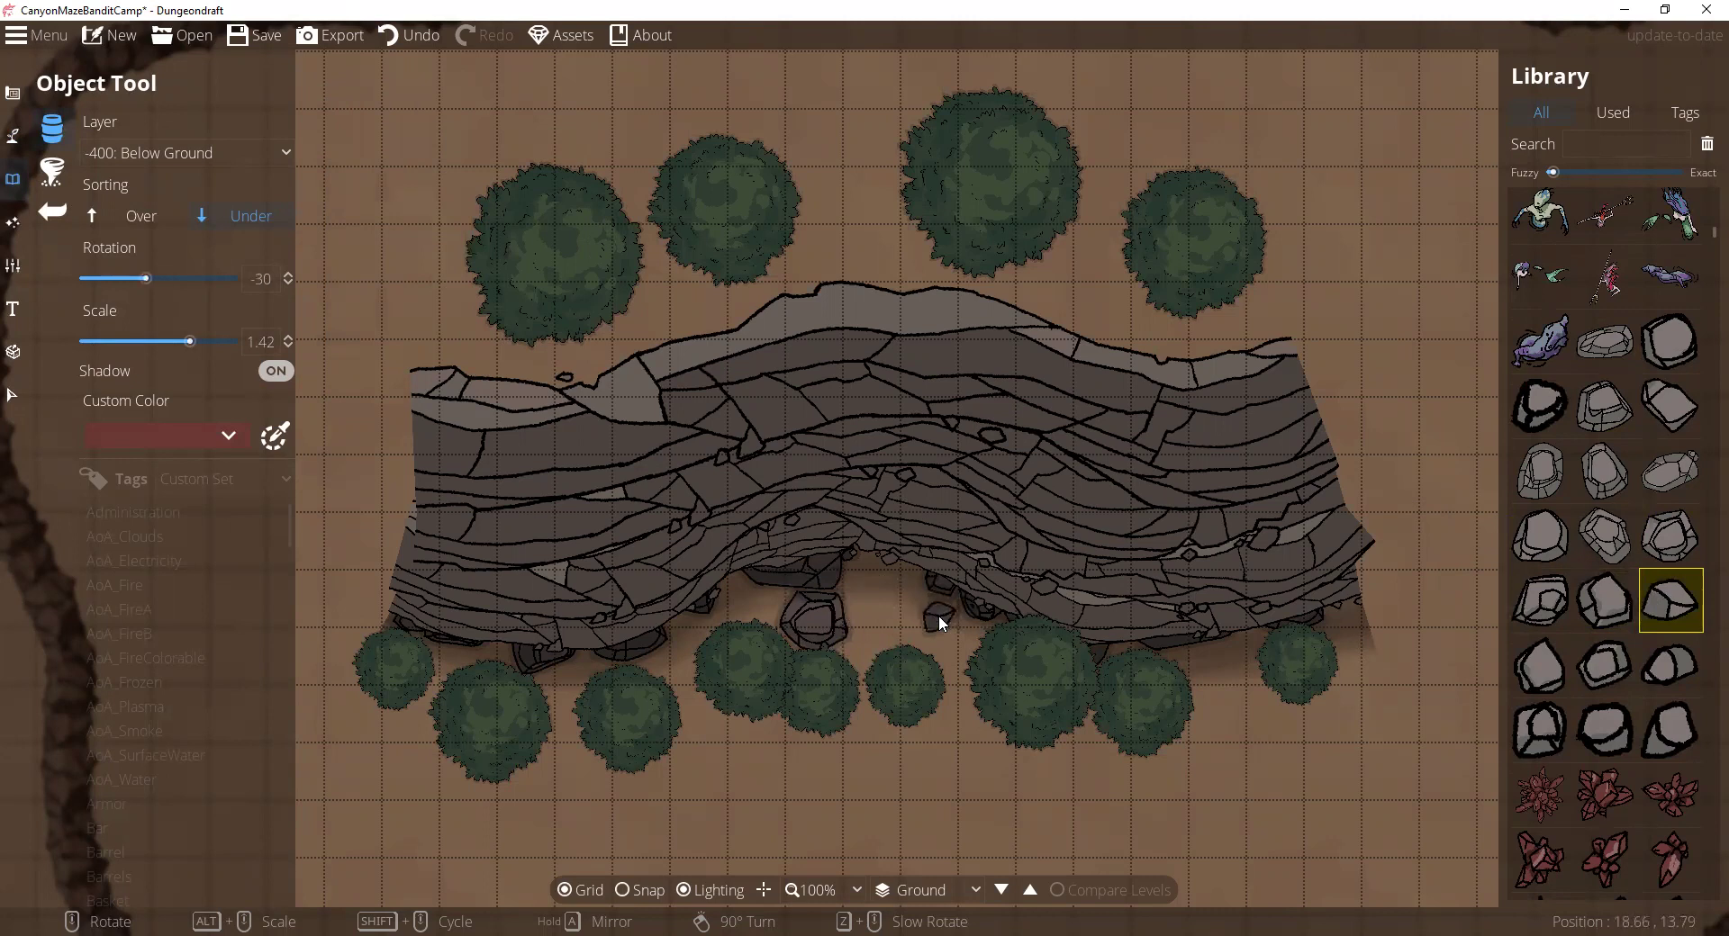
Step: Draw an additional shadow path of width 0.7 on layer -400: Below Ground beneath the cliff's arch
click(12, 135)
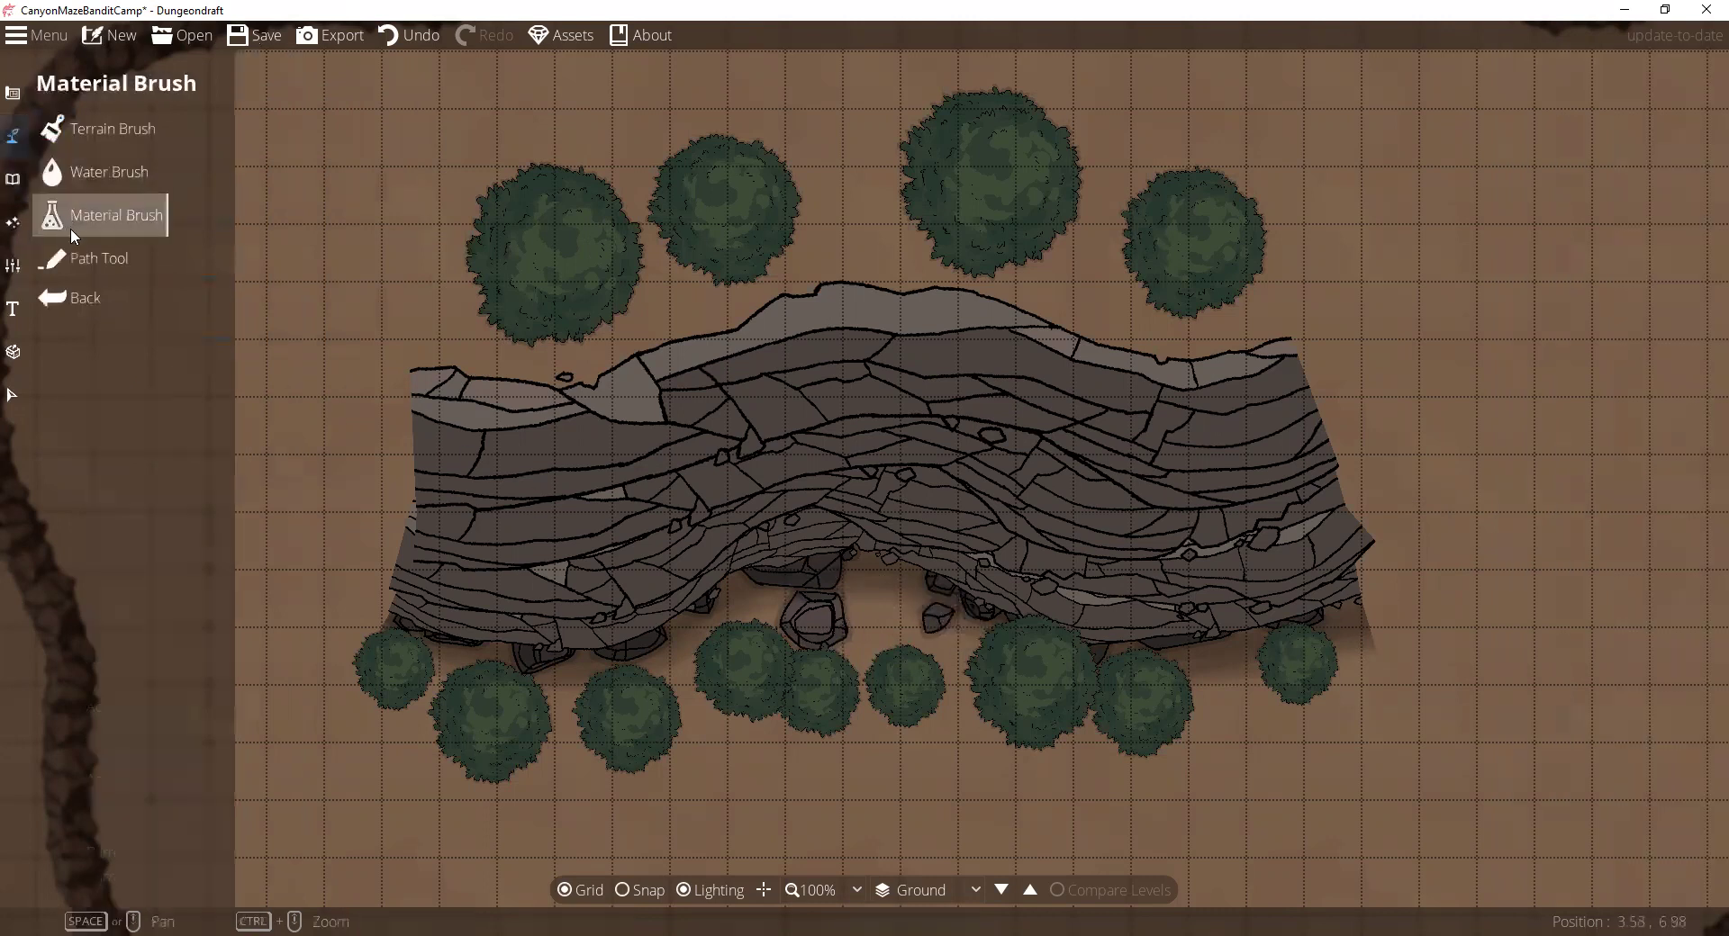
click(63, 256)
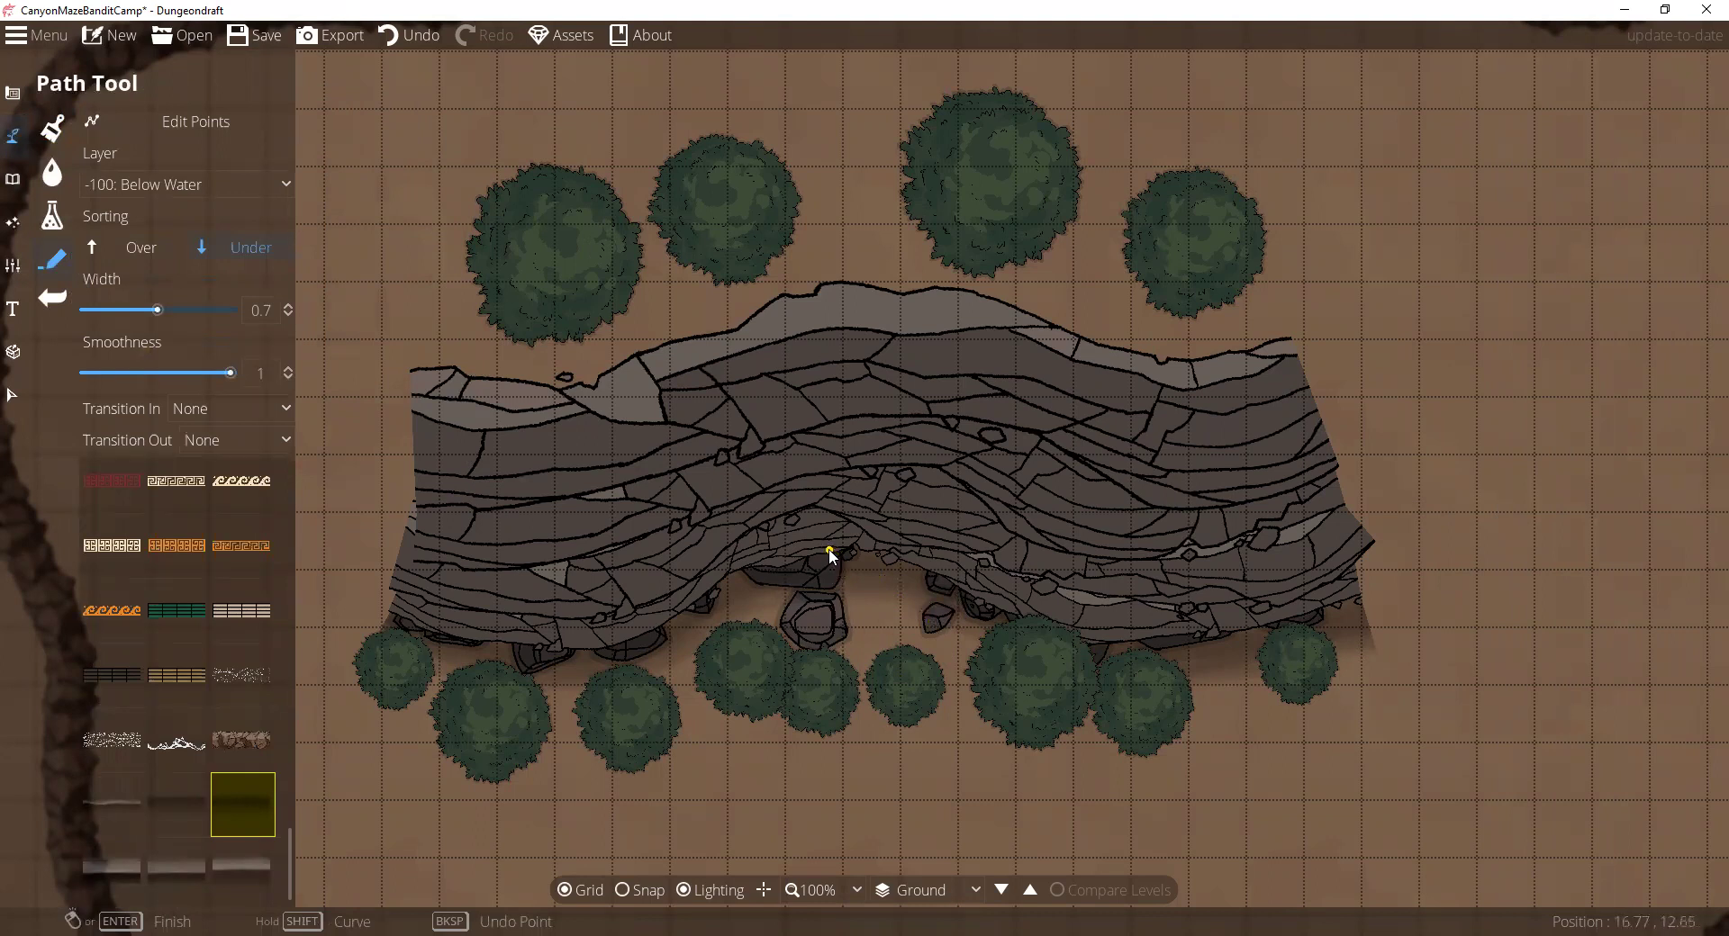
click(193, 184)
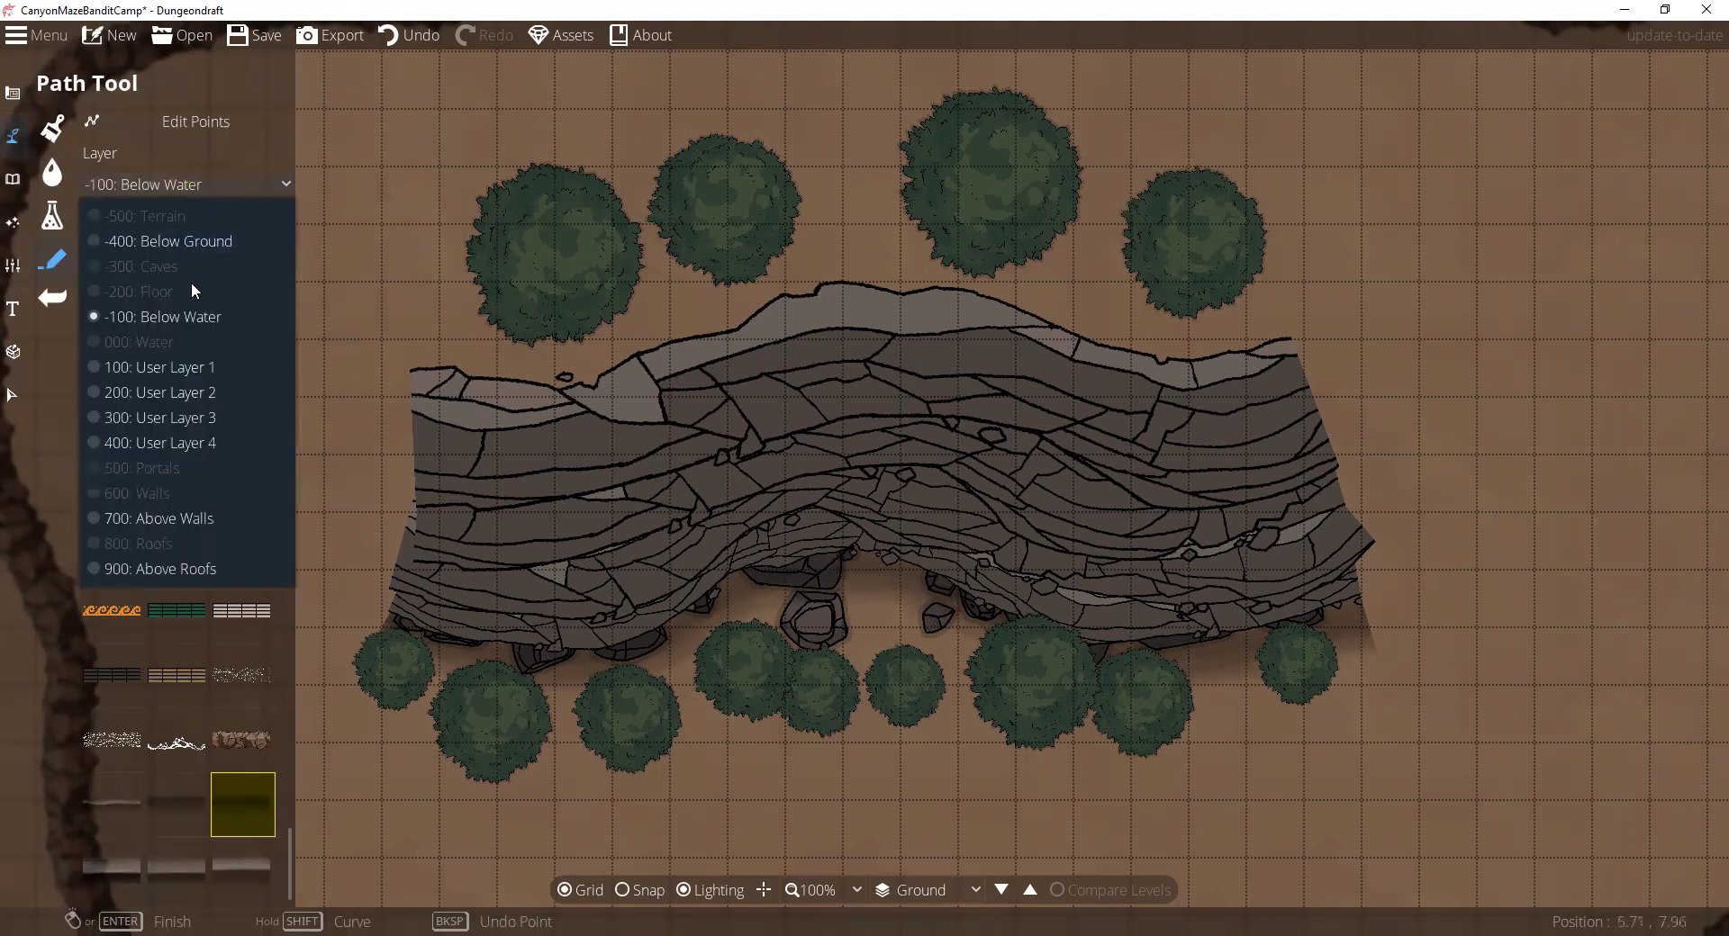
click(171, 243)
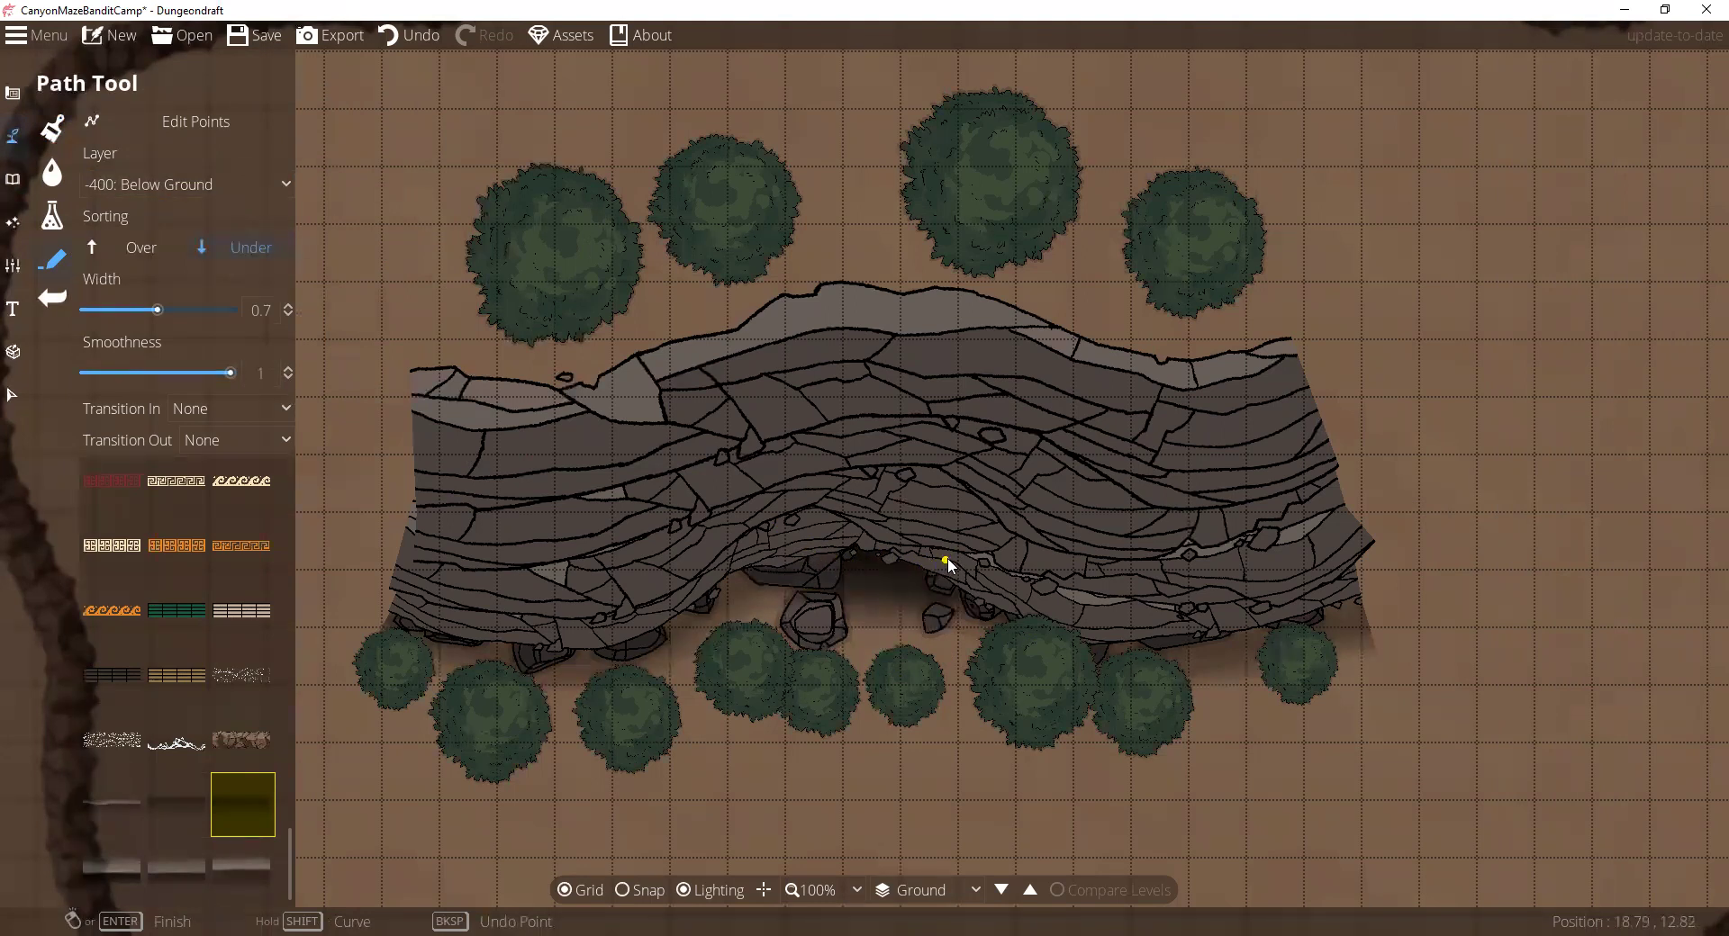
Step: Inspect the finished cliff at different zoom levels and hide the map grid
scroll(1118, 624, down, 3)
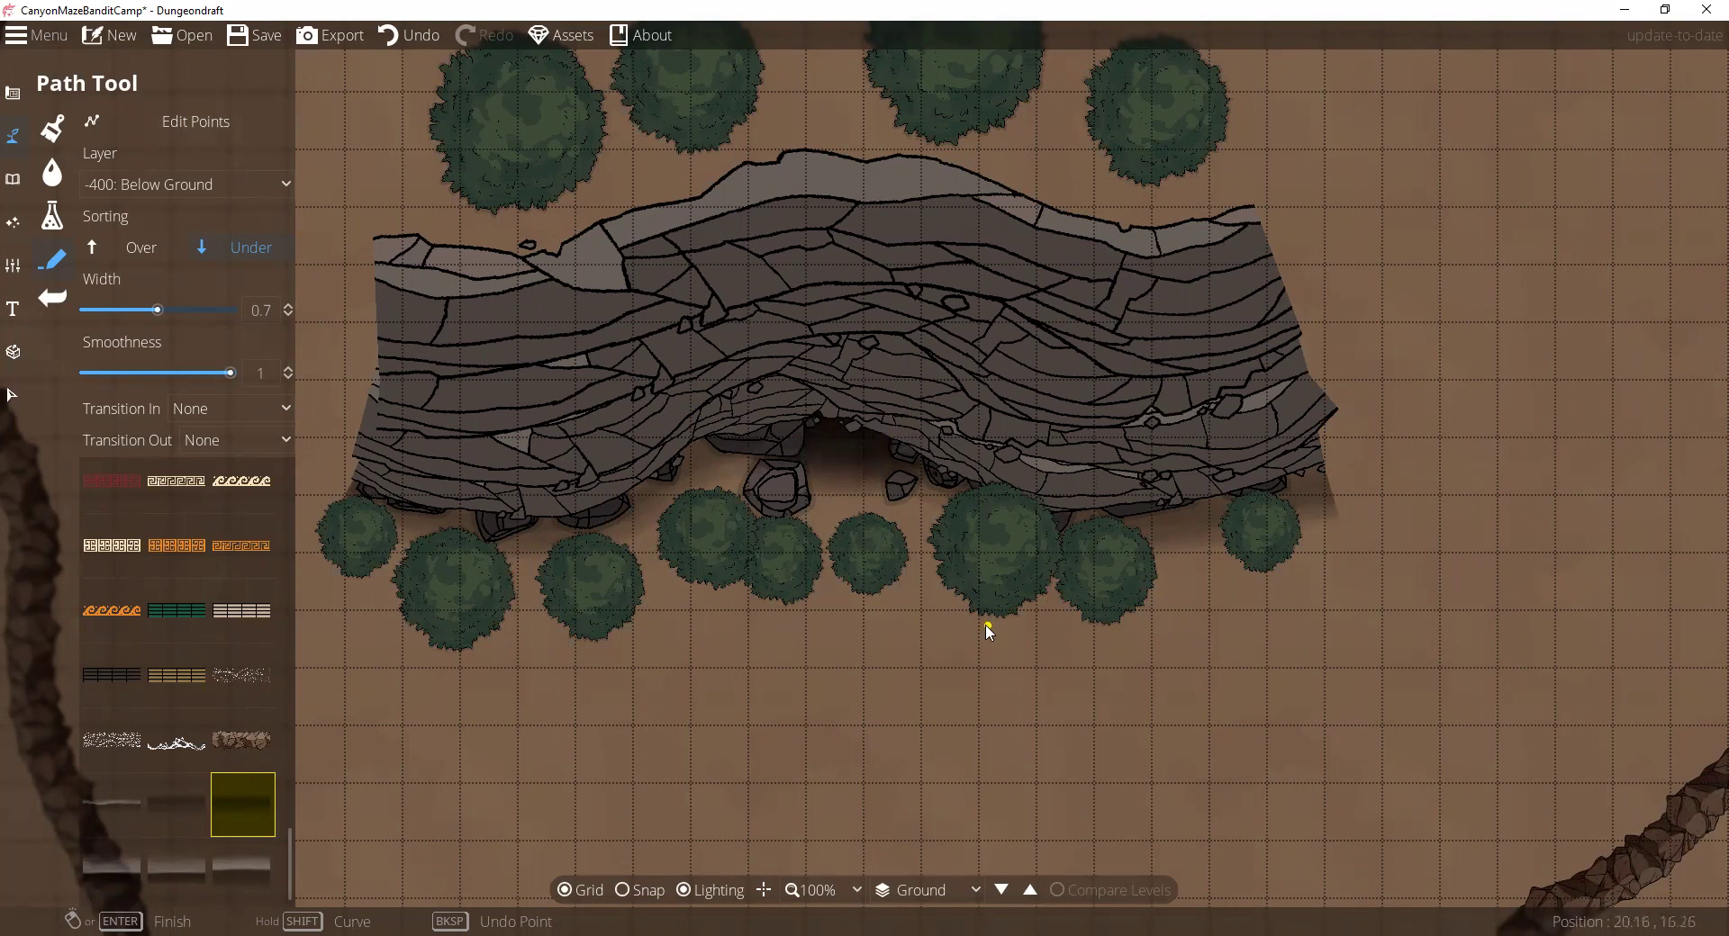
drag(790, 440, 837, 526)
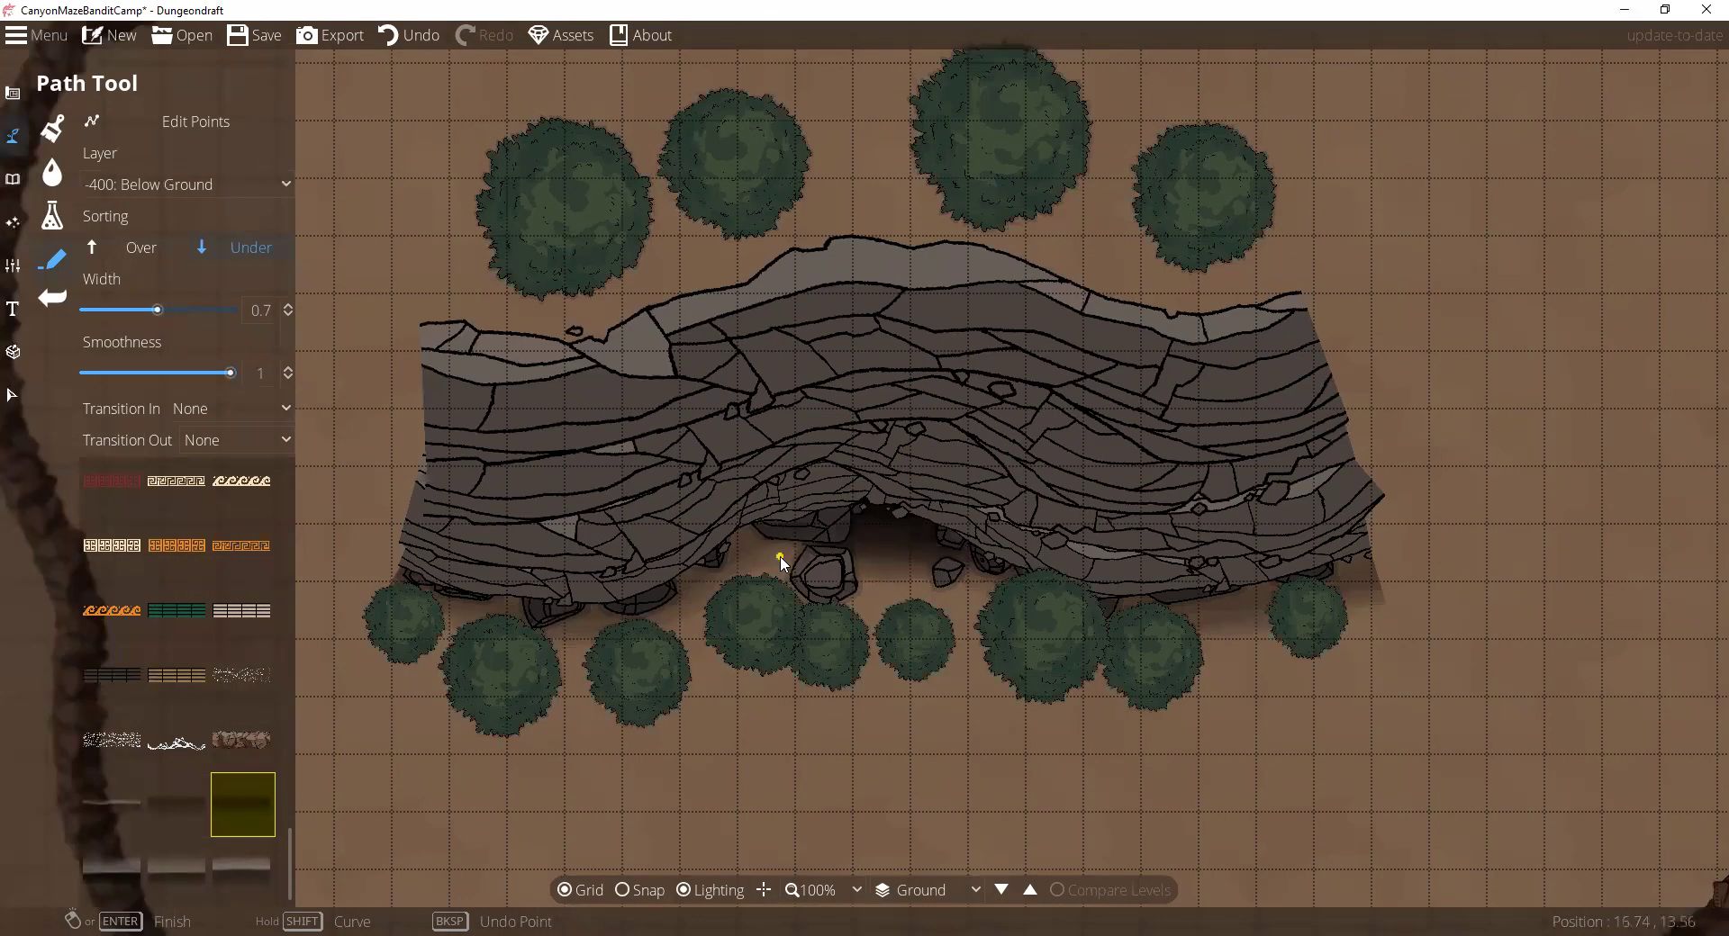
scroll(848, 704, down, 3)
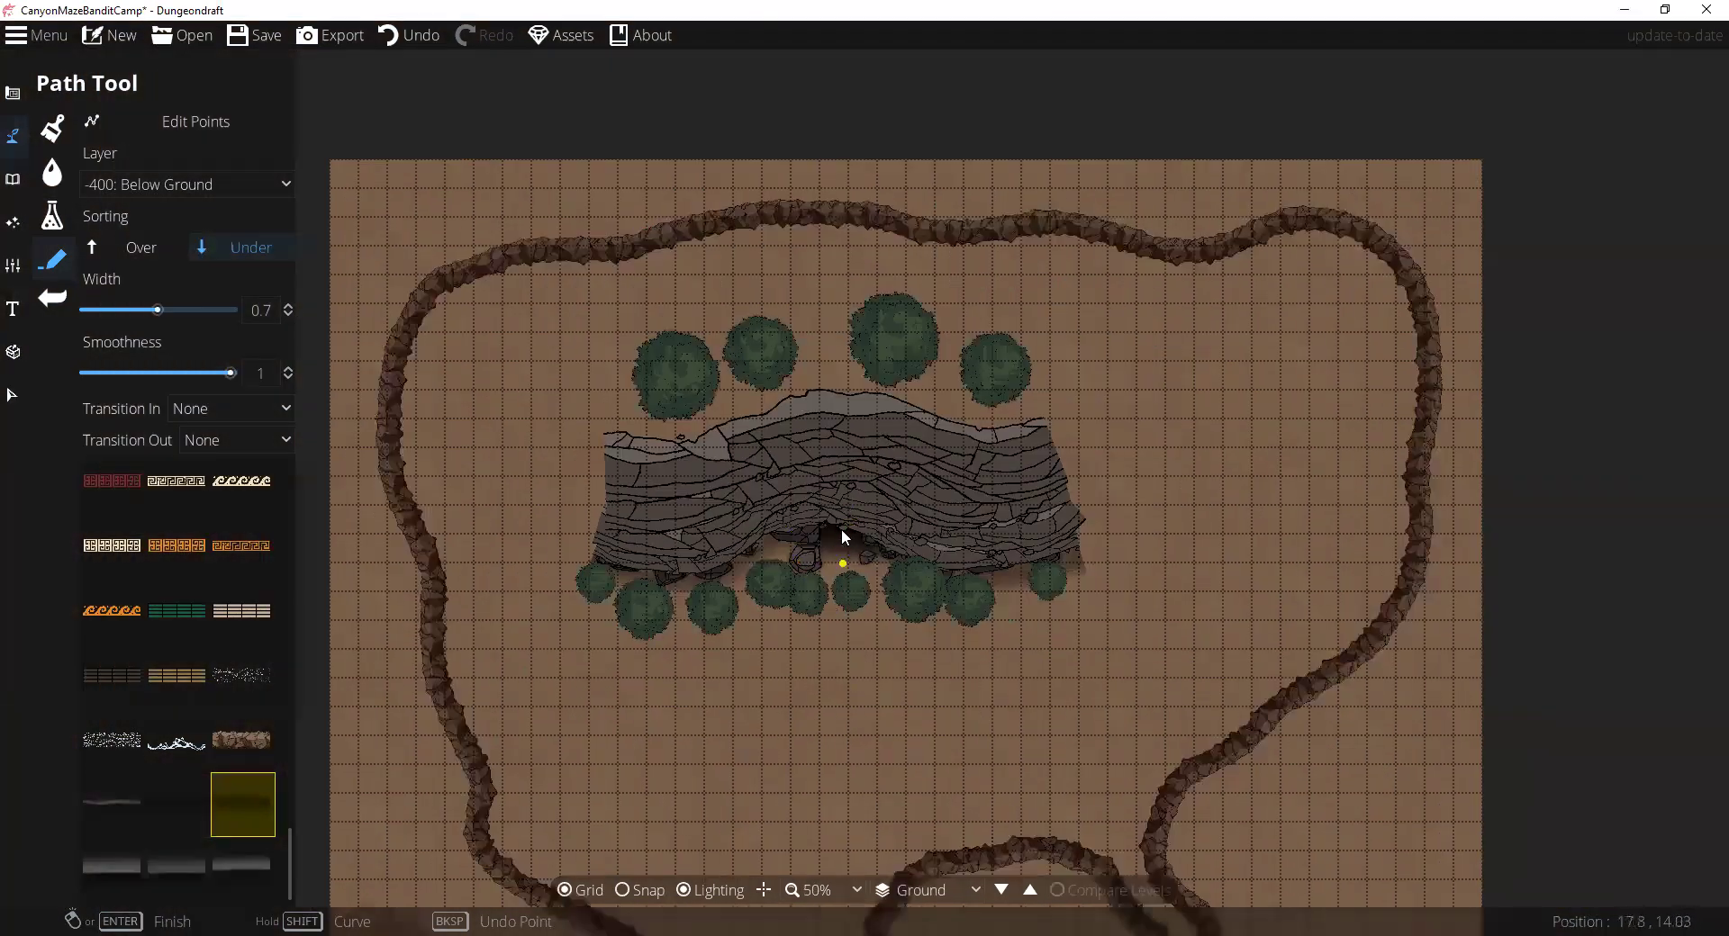
scroll(816, 535, up, 4)
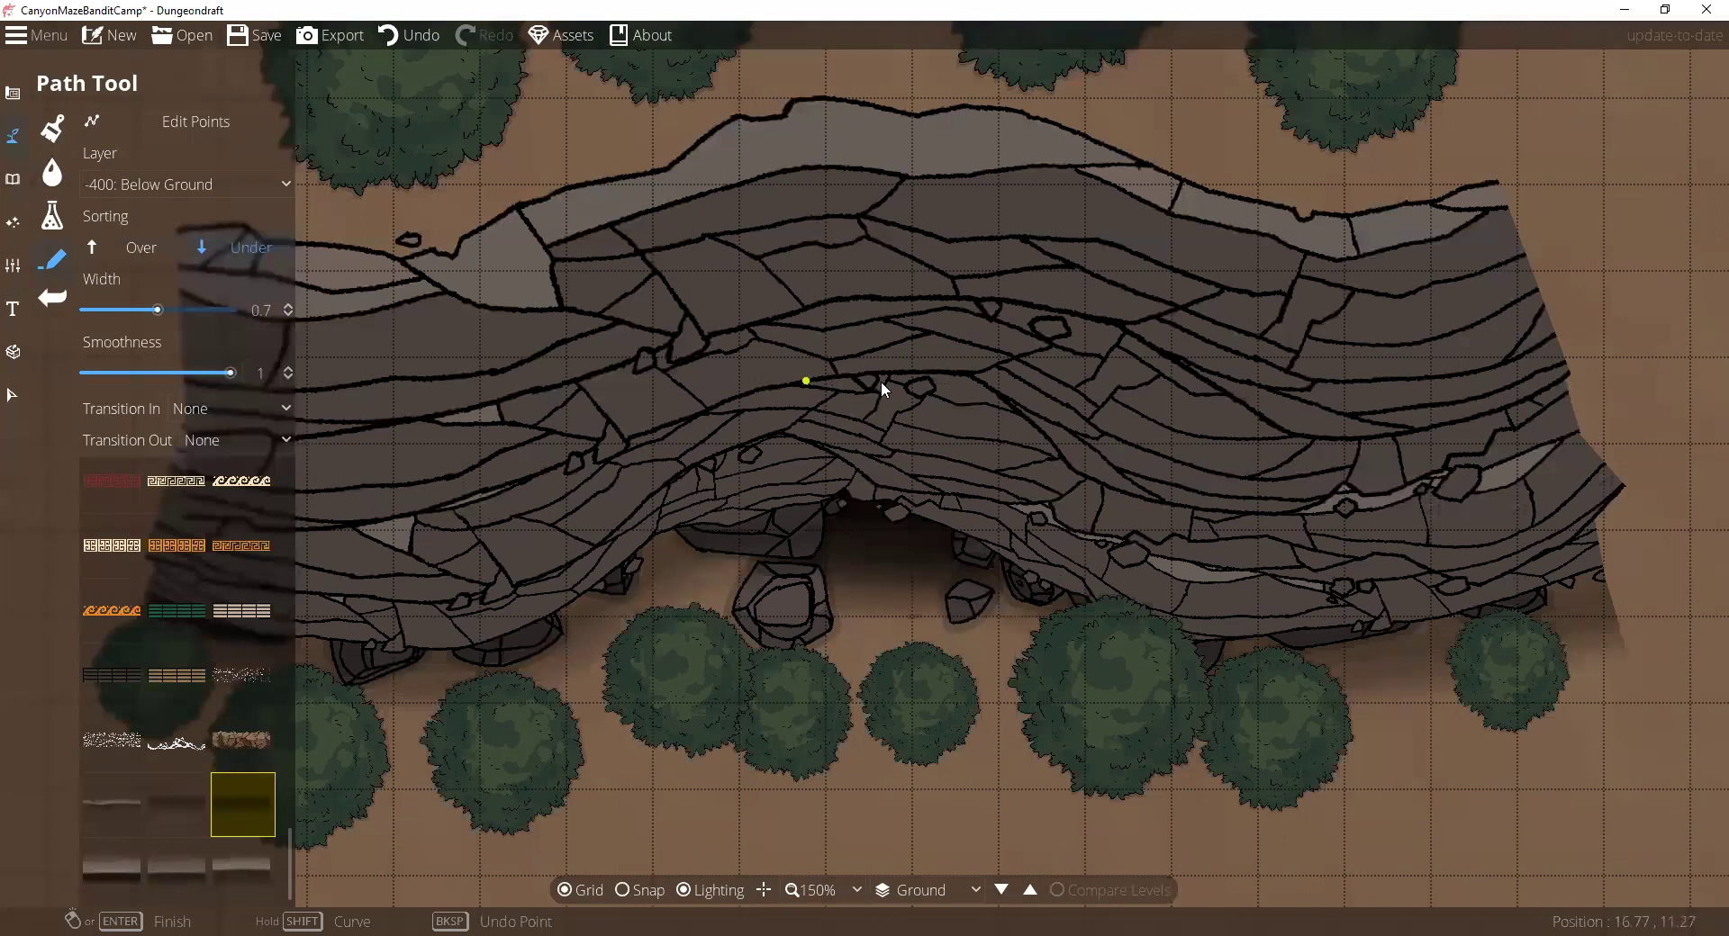
scroll(880, 382, down, 2)
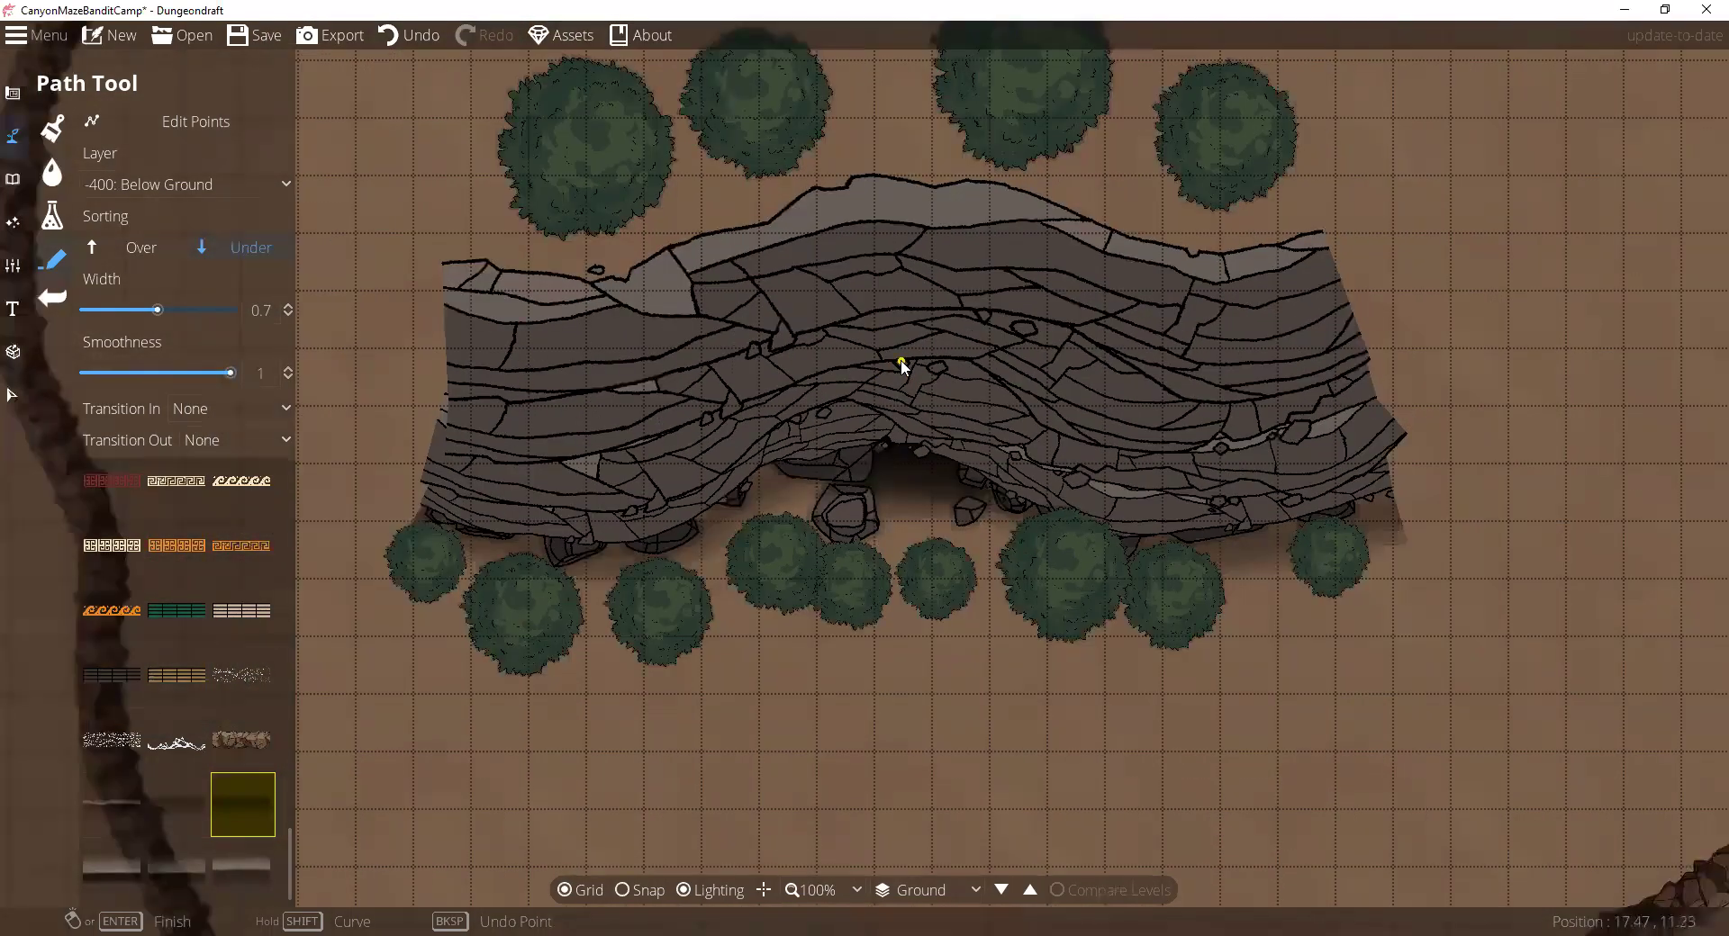
click(565, 890)
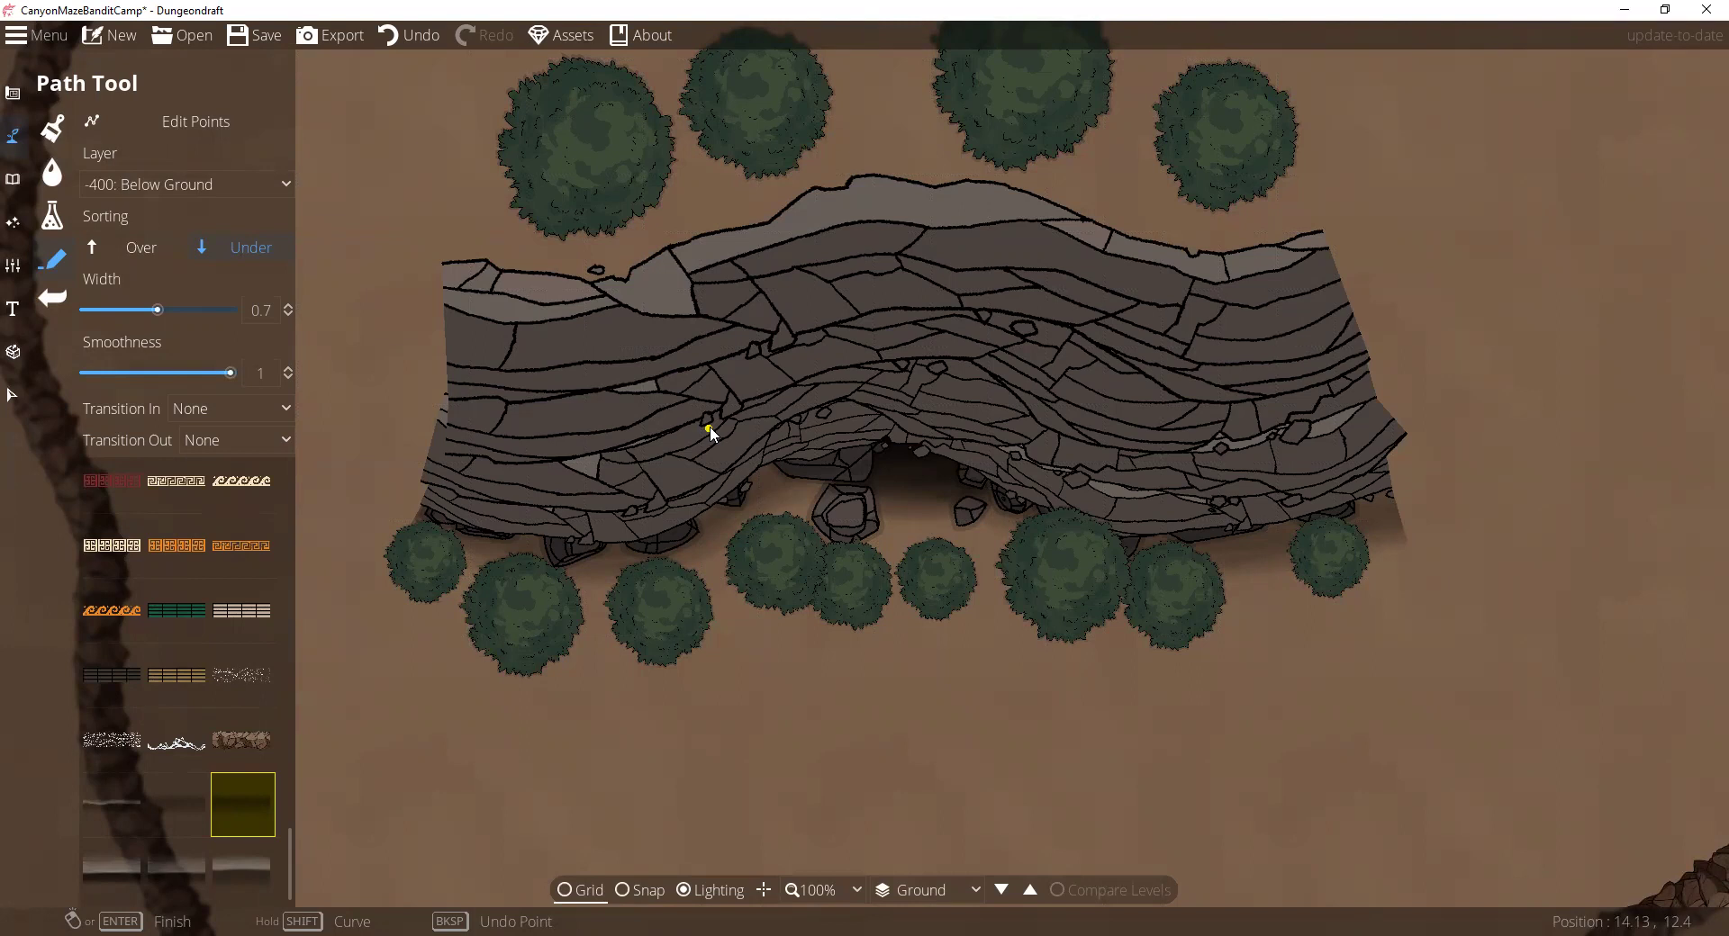
drag(623, 506, 407, 511)
key(Escape)
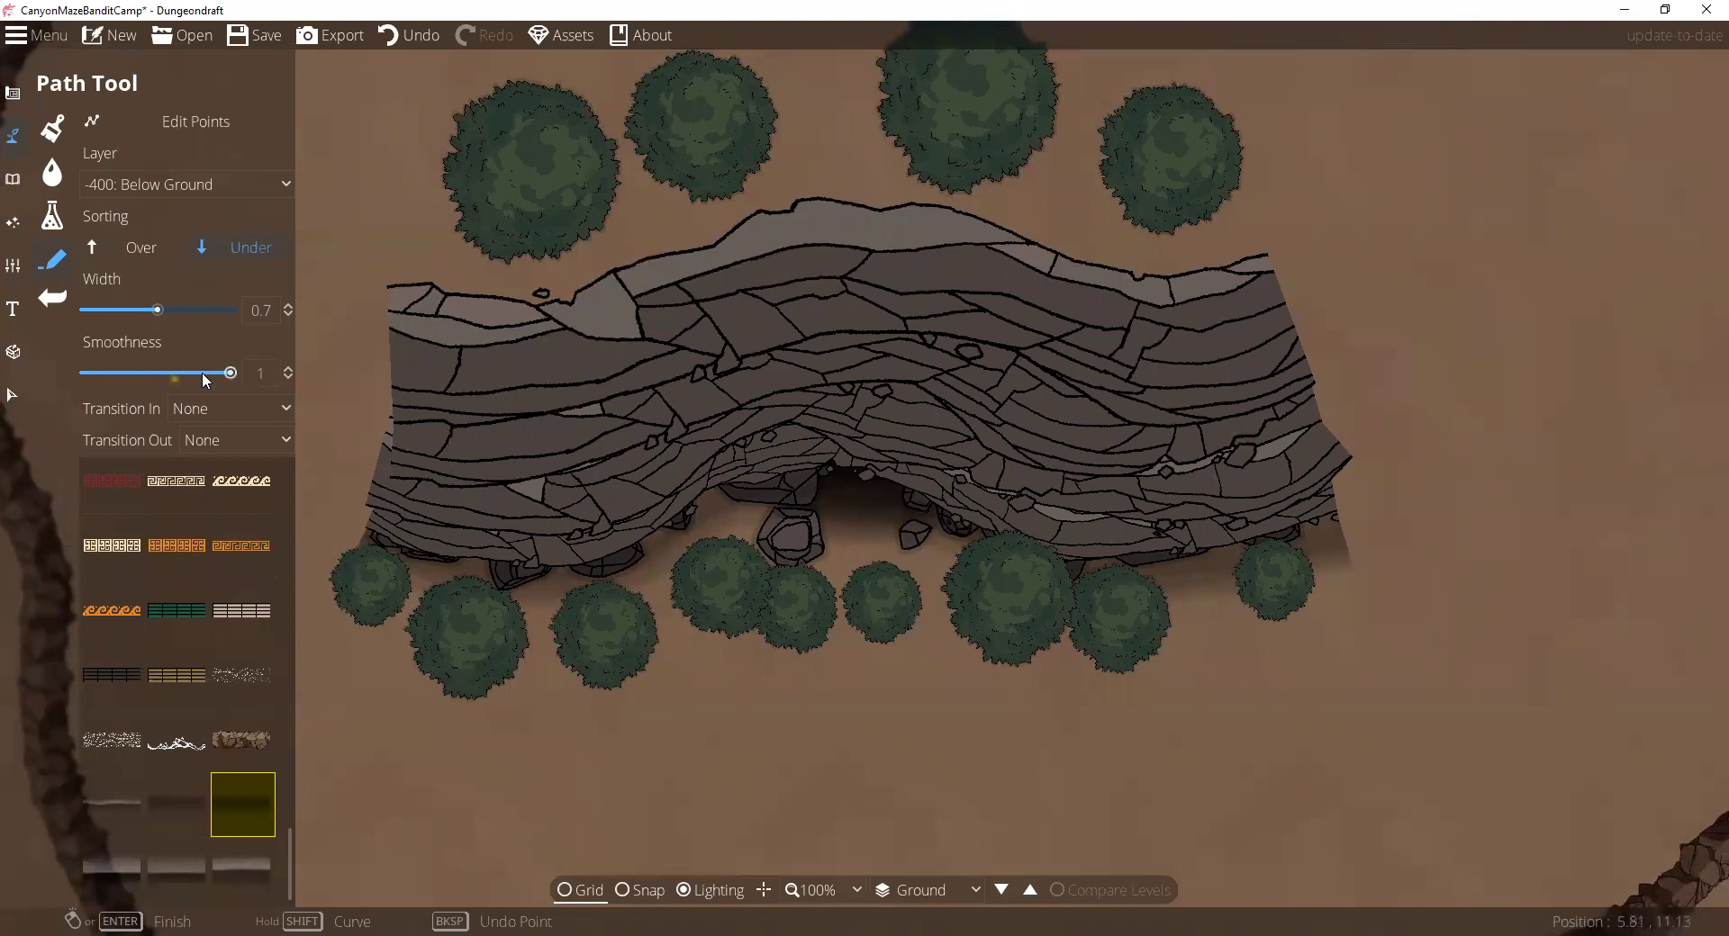
Step: Select the whole demonstration cliff with its trees, shadows and boulders, and delete it
click(11, 396)
drag(408, 116, 1553, 808)
key(Delete)
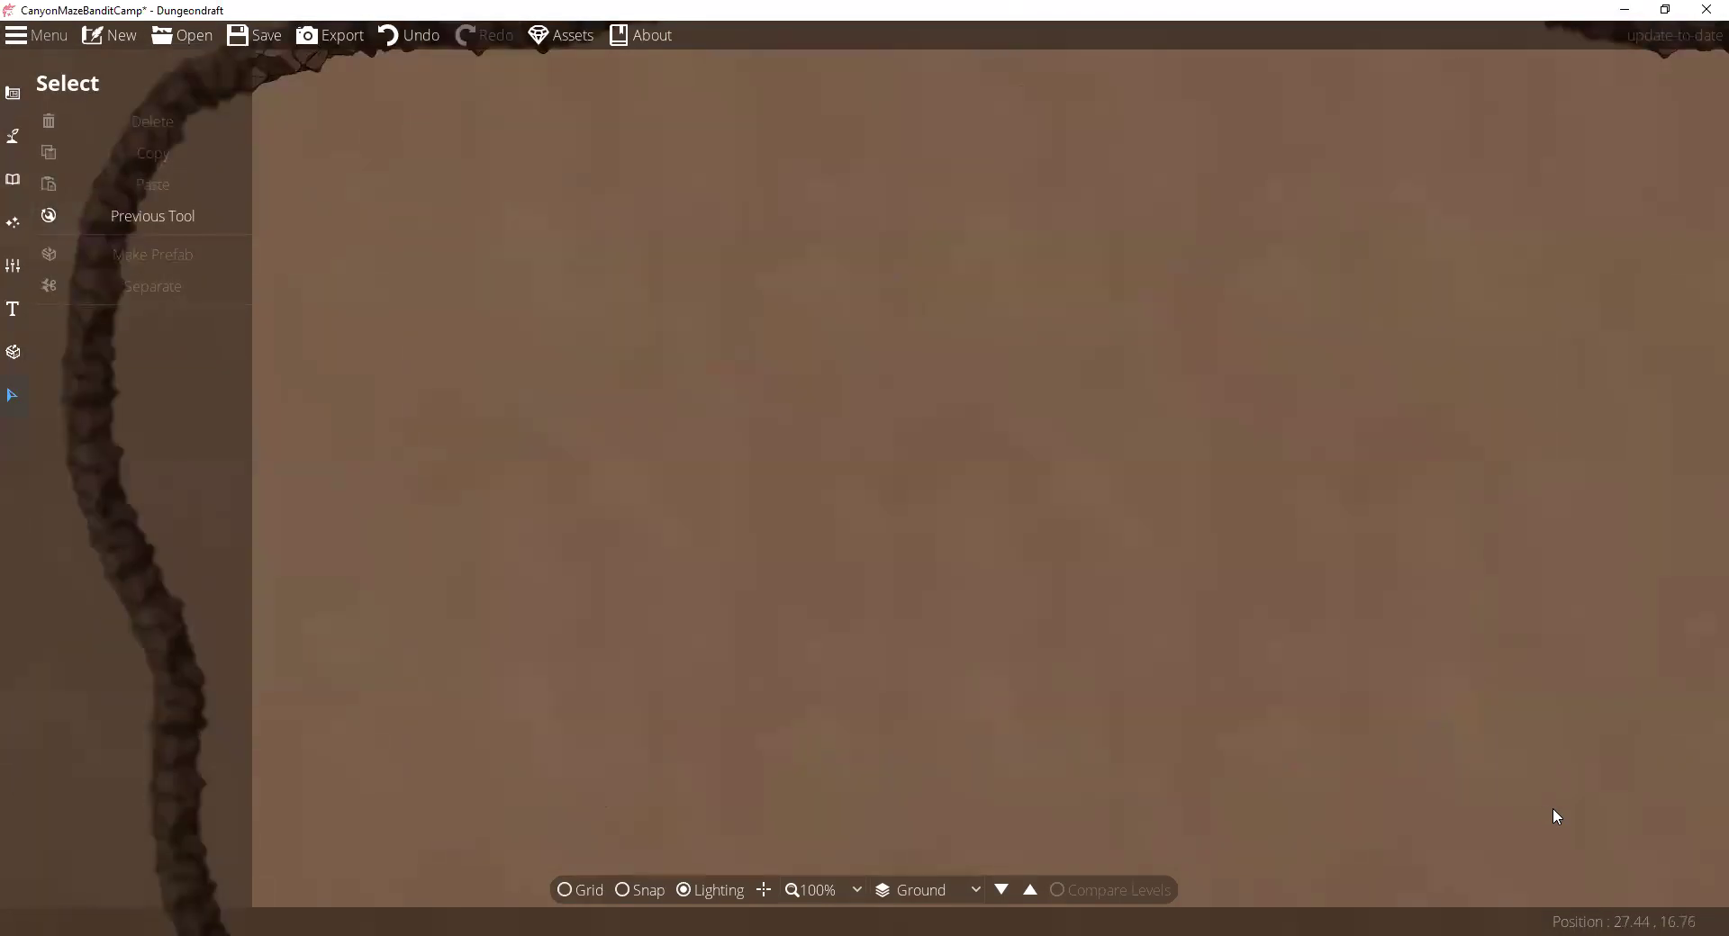
Step: Examine the canyon map's existing rock walls and enclosed plateaus, from the northern plateau down to the southern rocky slopes
scroll(1034, 348, down, 1)
scroll(1012, 515, down, 3)
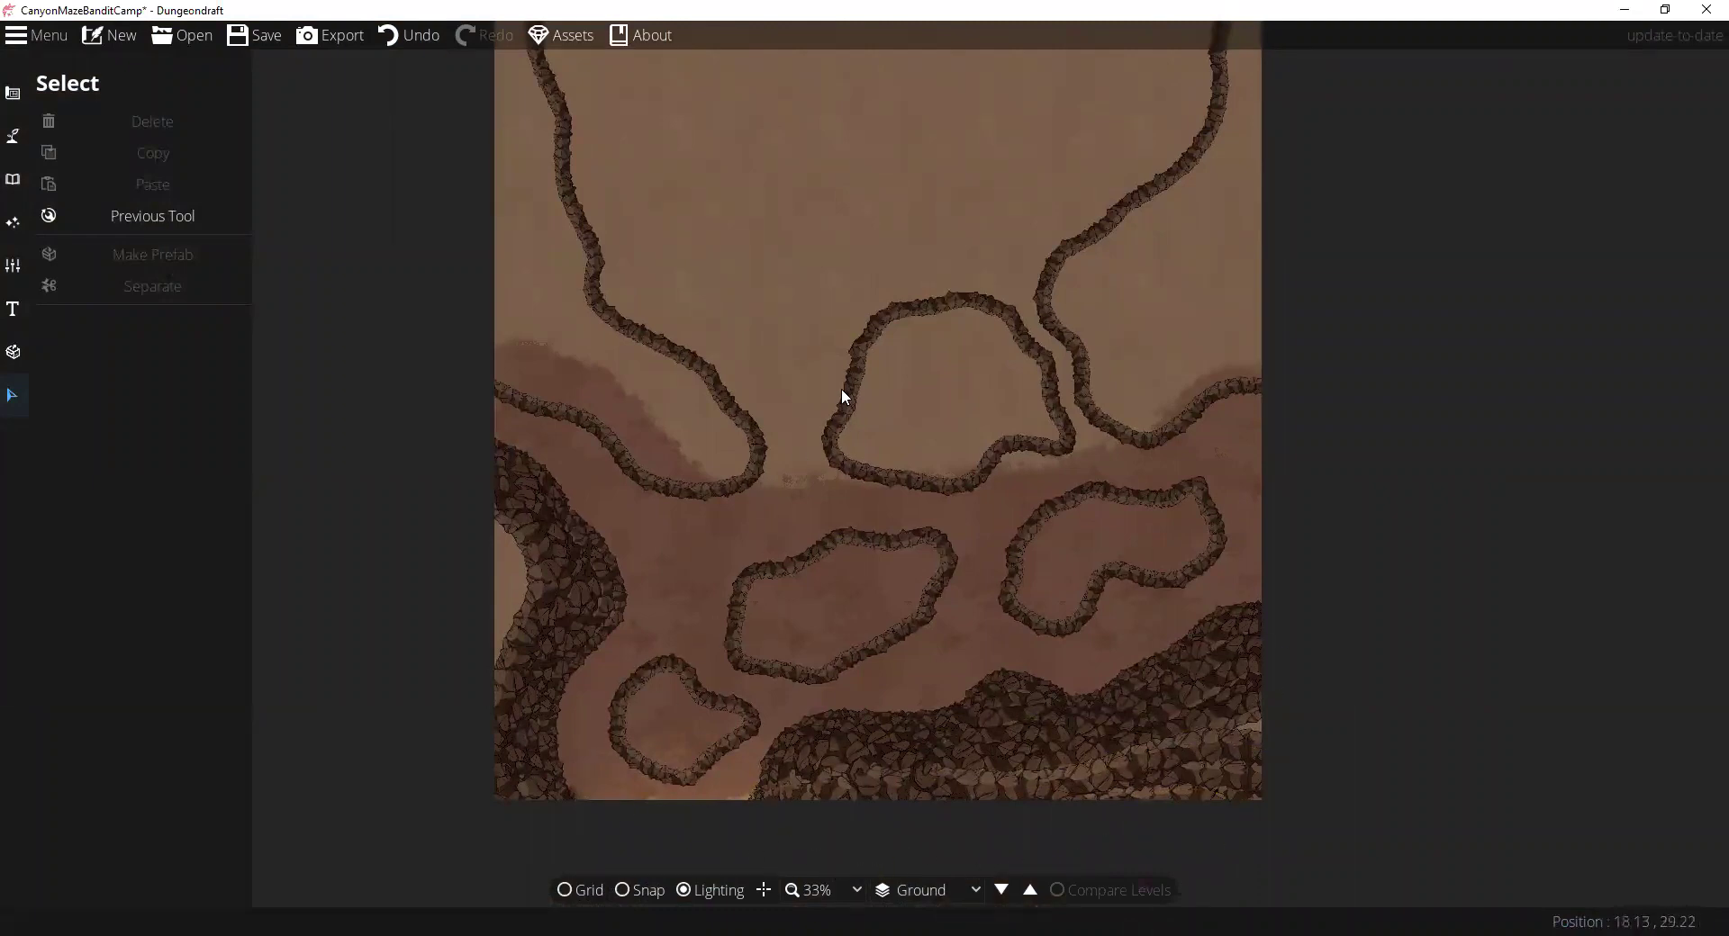
drag(841, 389, 855, 433)
drag(907, 338, 901, 409)
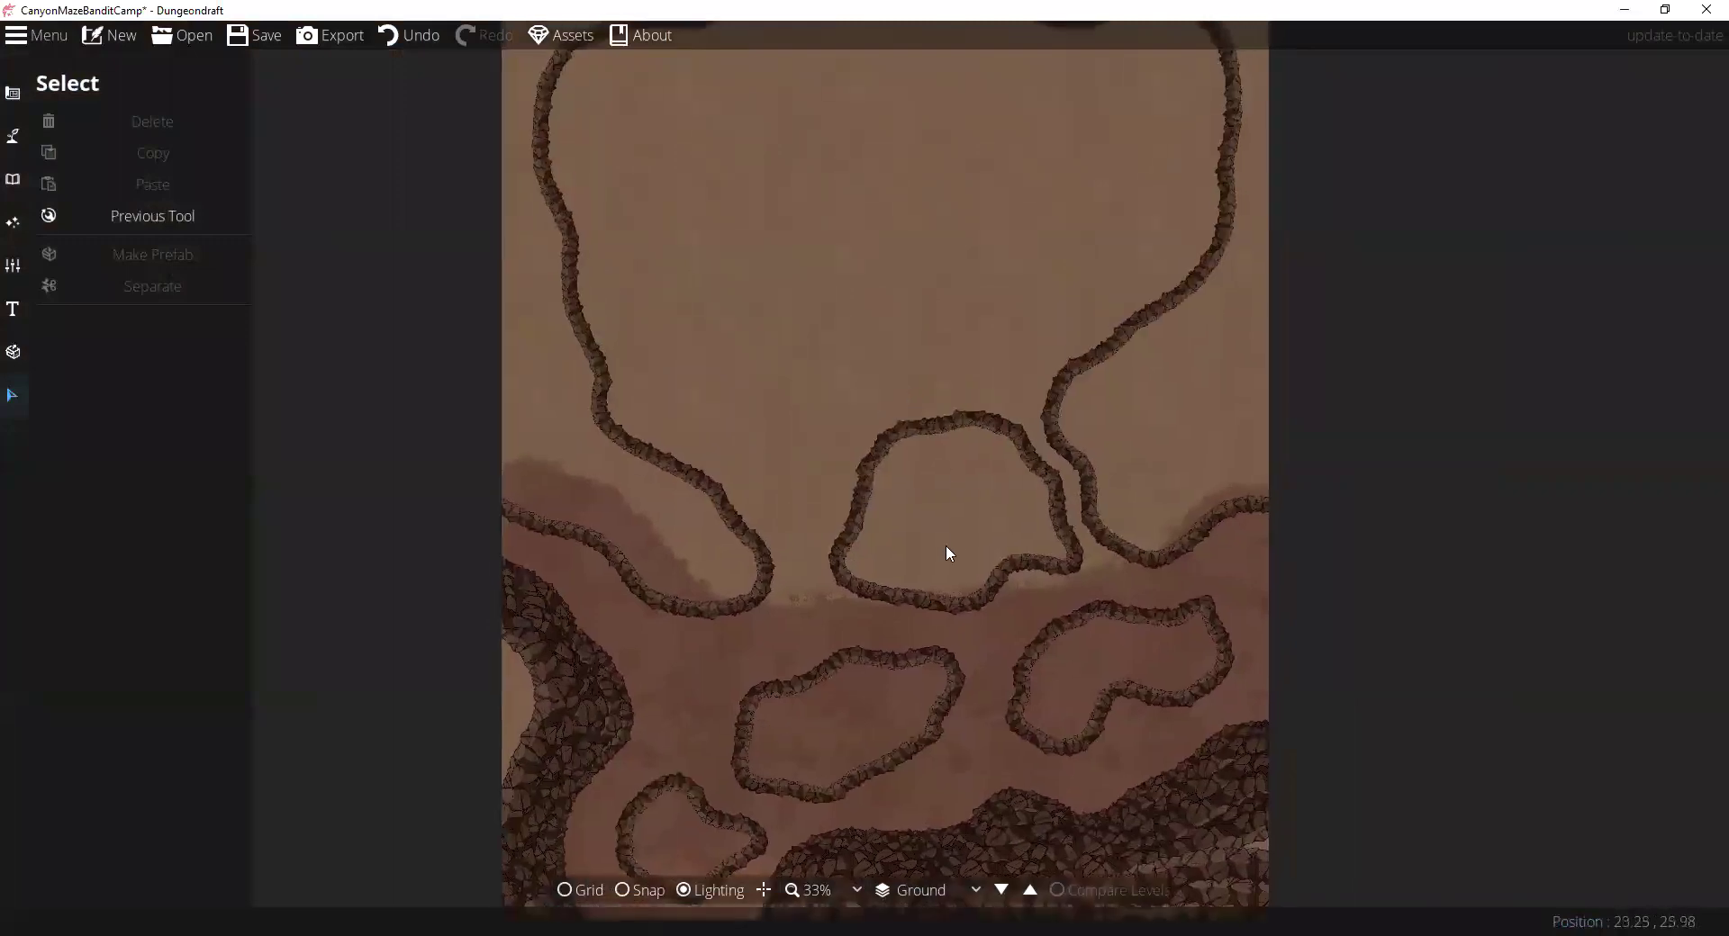
drag(769, 398, 744, 551)
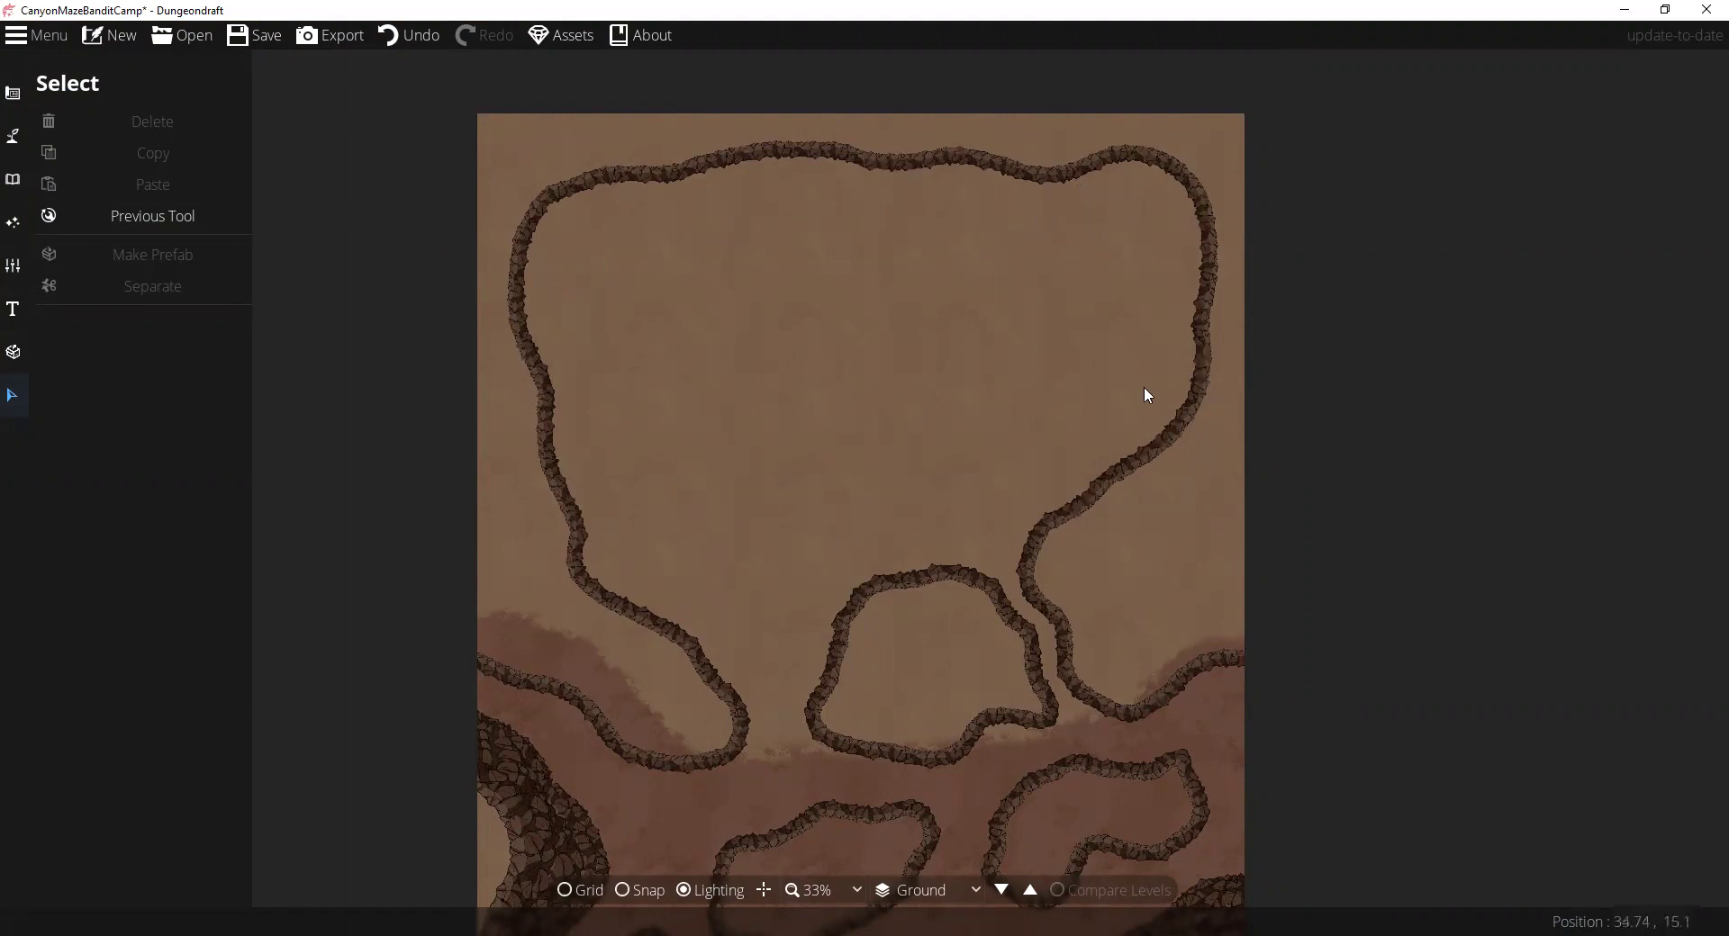
drag(869, 558, 868, 436)
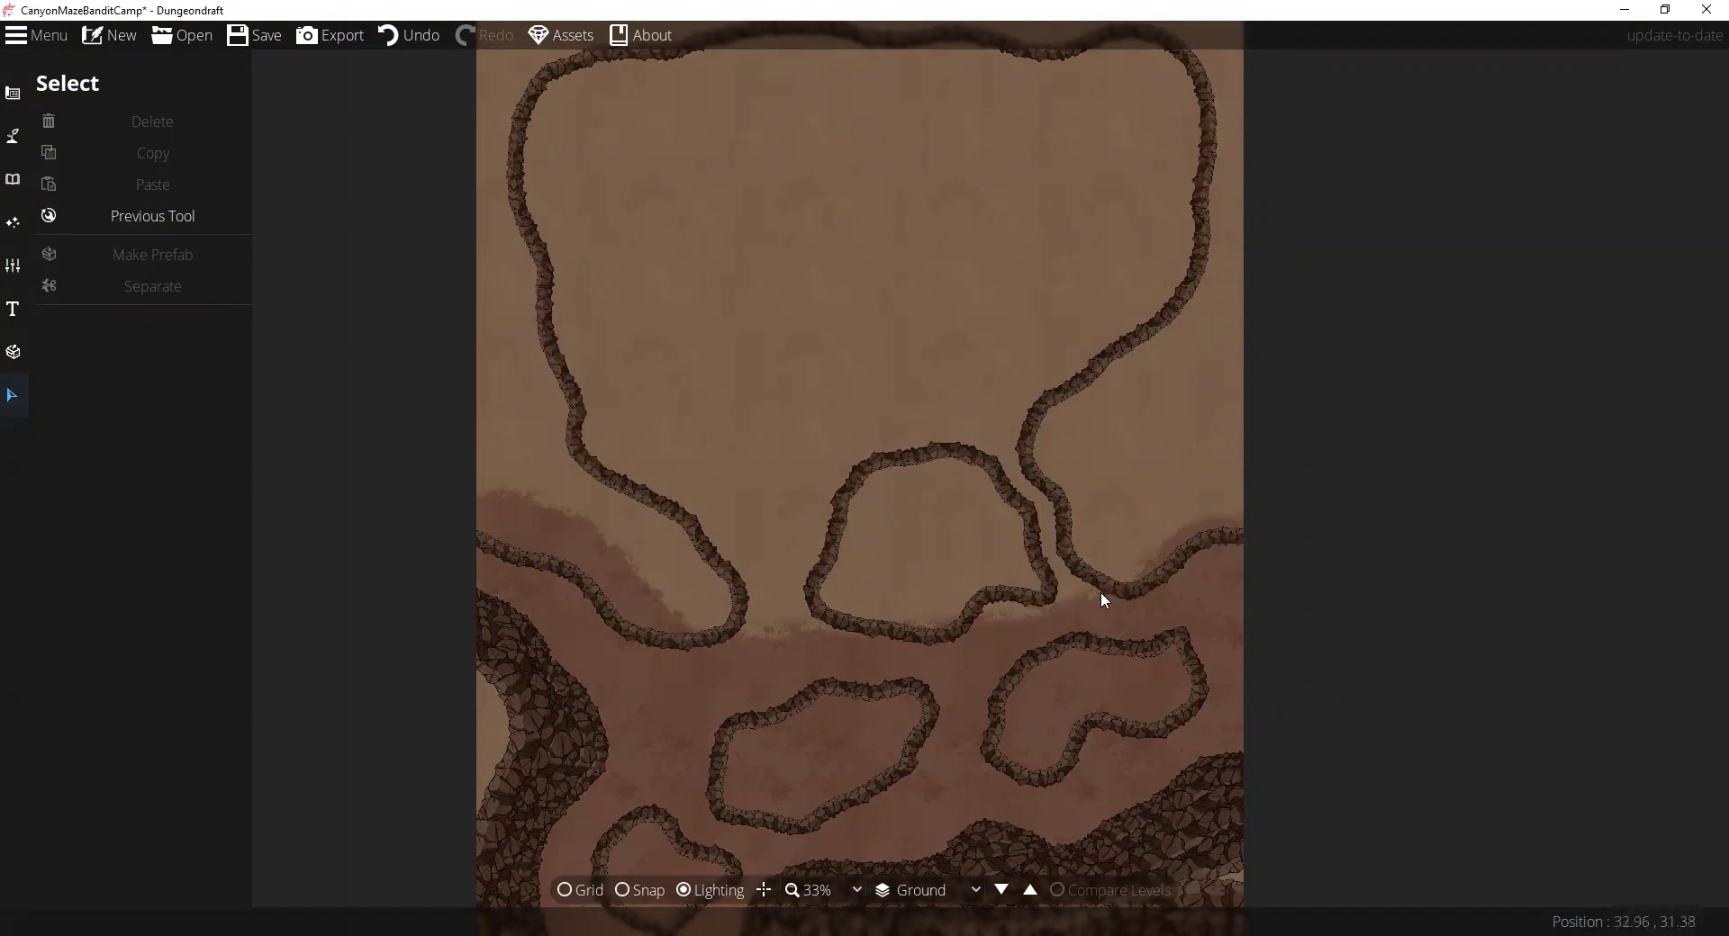
scroll(927, 501, up, 5)
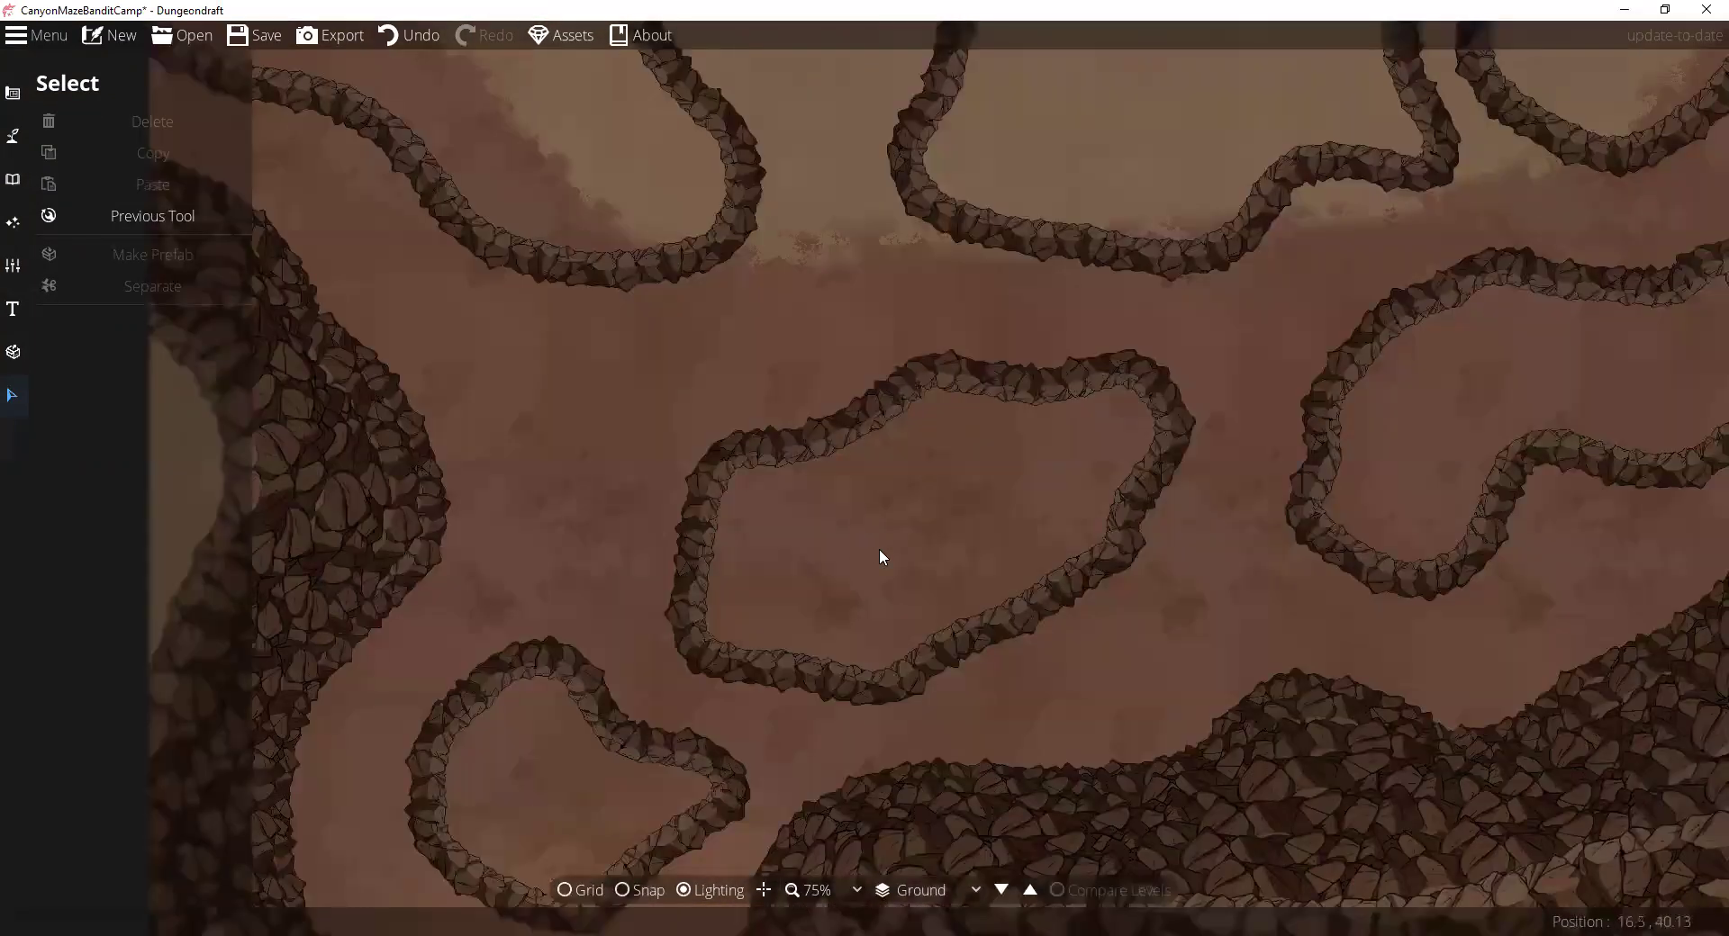
scroll(879, 471, down, 2)
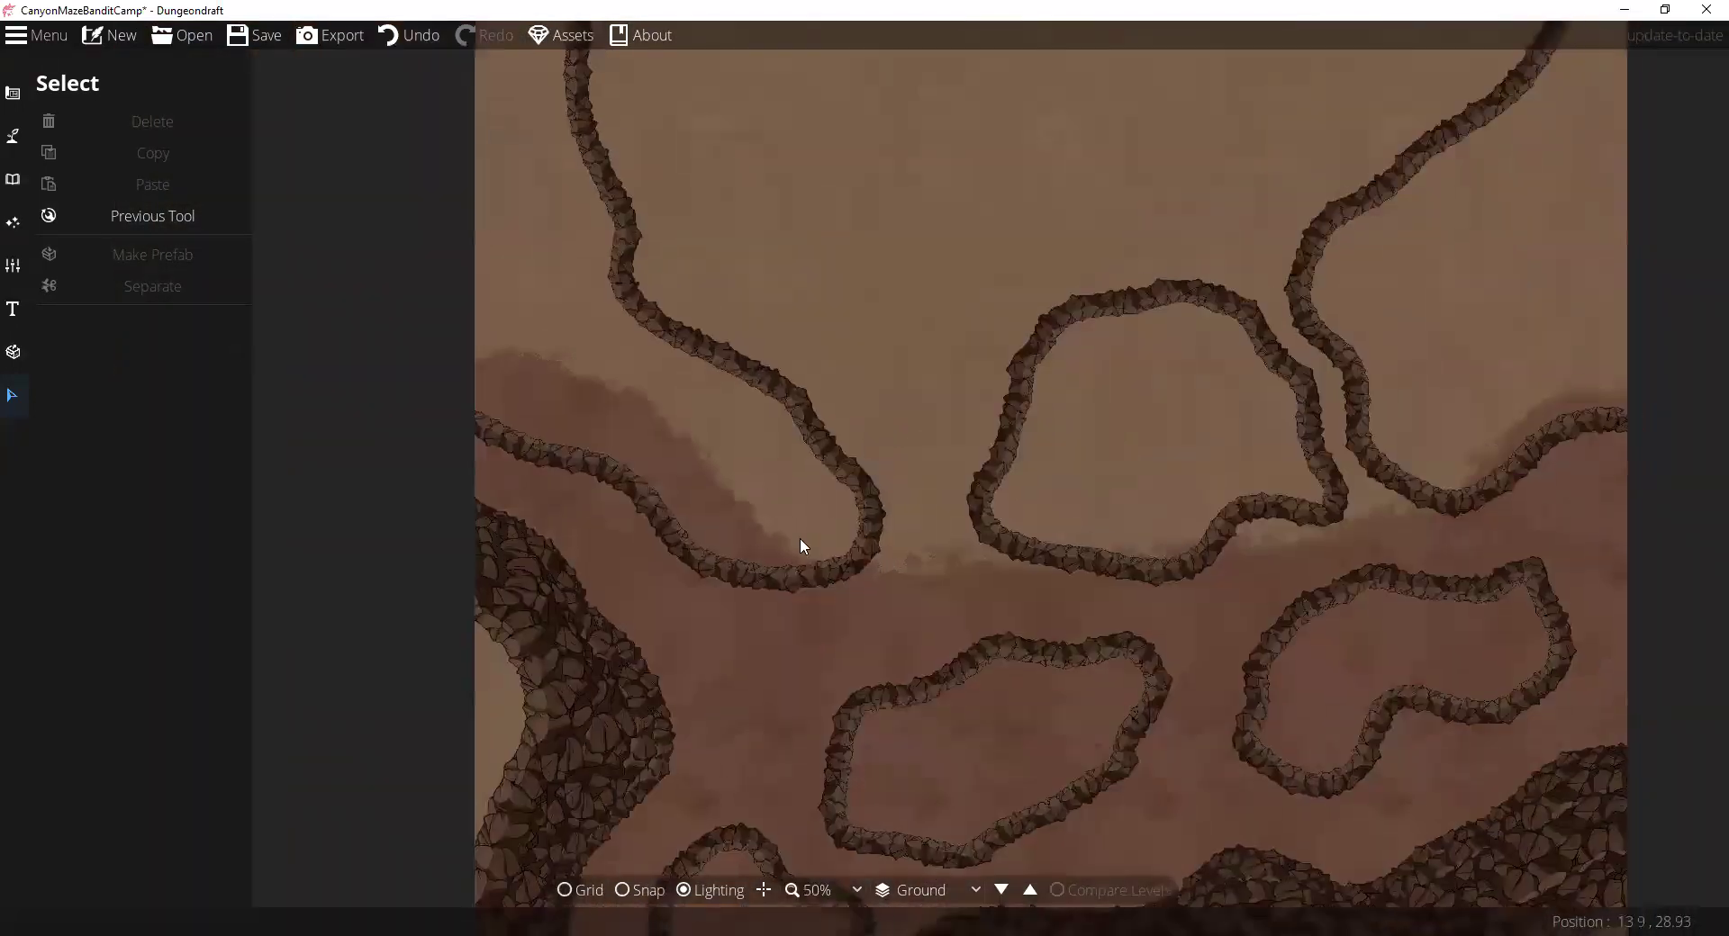
drag(801, 545, 723, 652)
drag(569, 301, 567, 545)
drag(945, 448, 853, 61)
drag(927, 412, 983, 261)
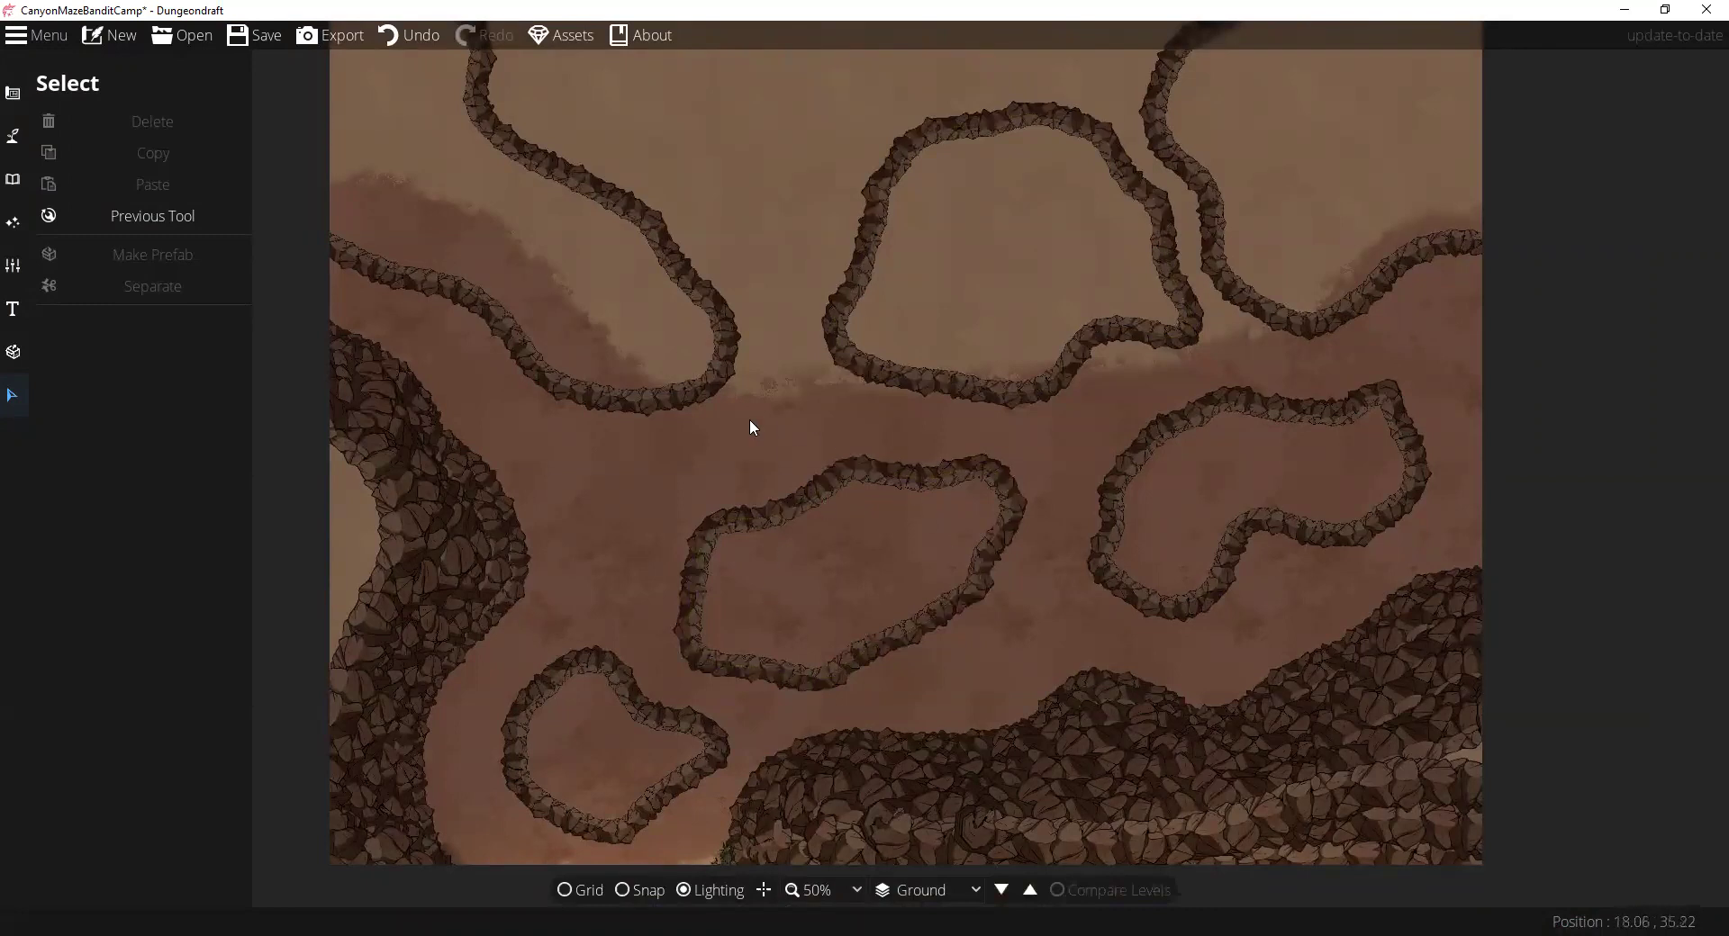
drag(841, 282, 949, 562)
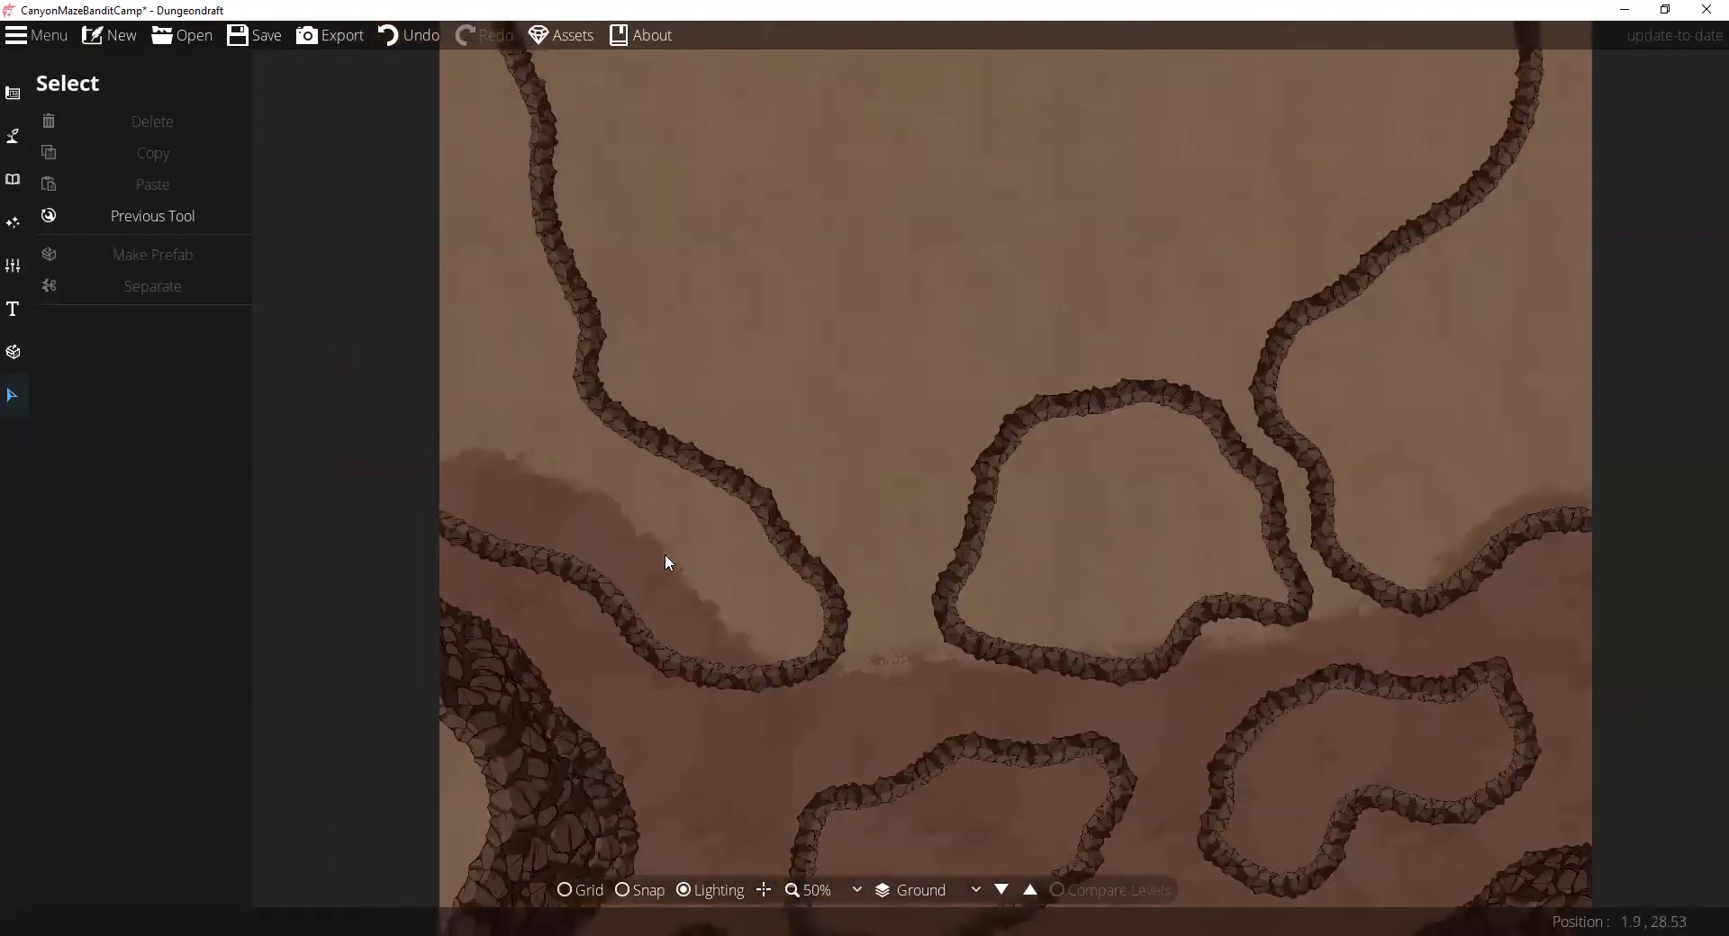
Step: Set up the Path Tool with the brown rocky cliff path, width 2, on layer 100: User Layer 1
click(14, 144)
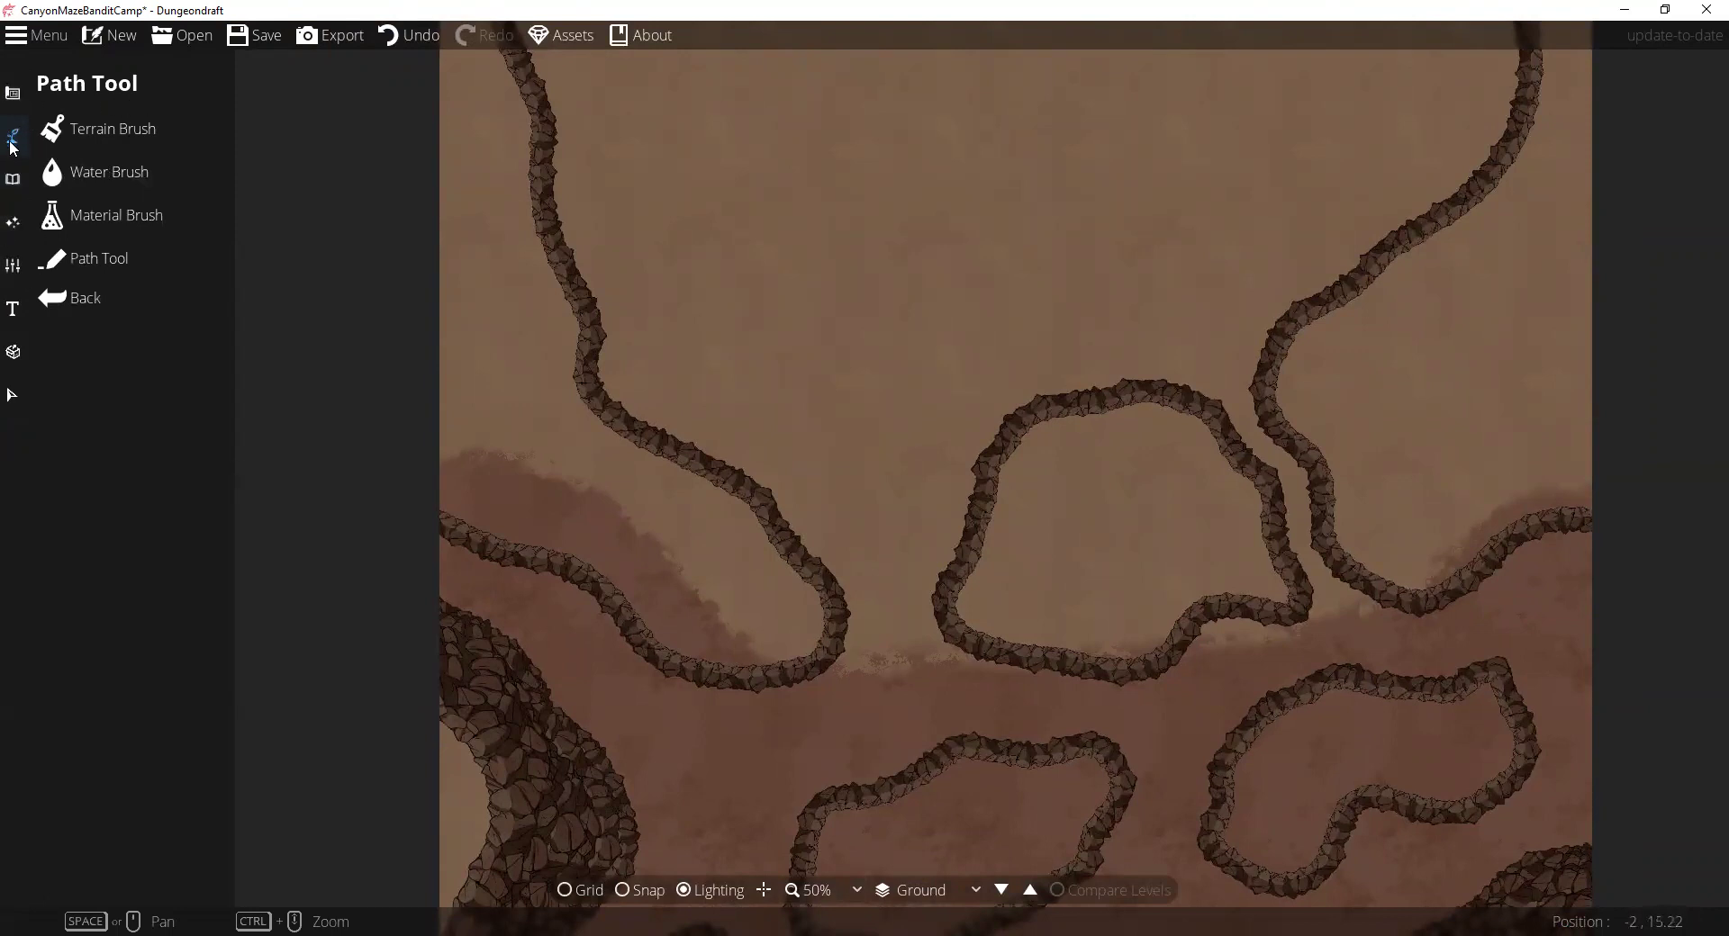
click(94, 216)
click(101, 259)
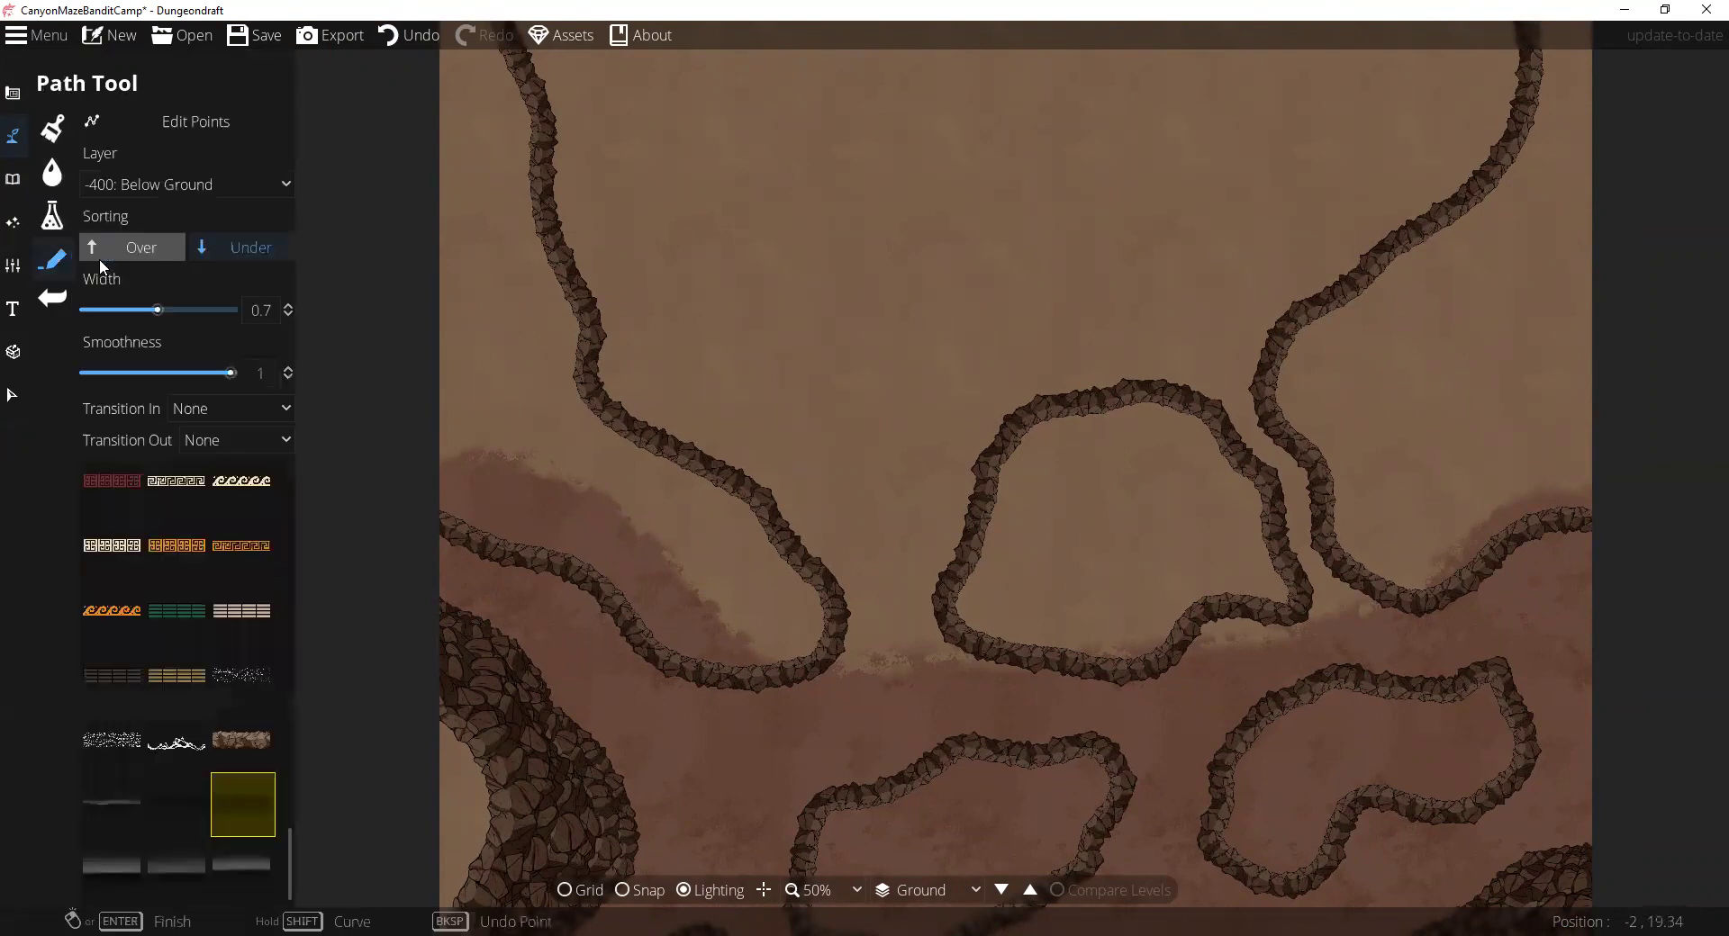
click(244, 739)
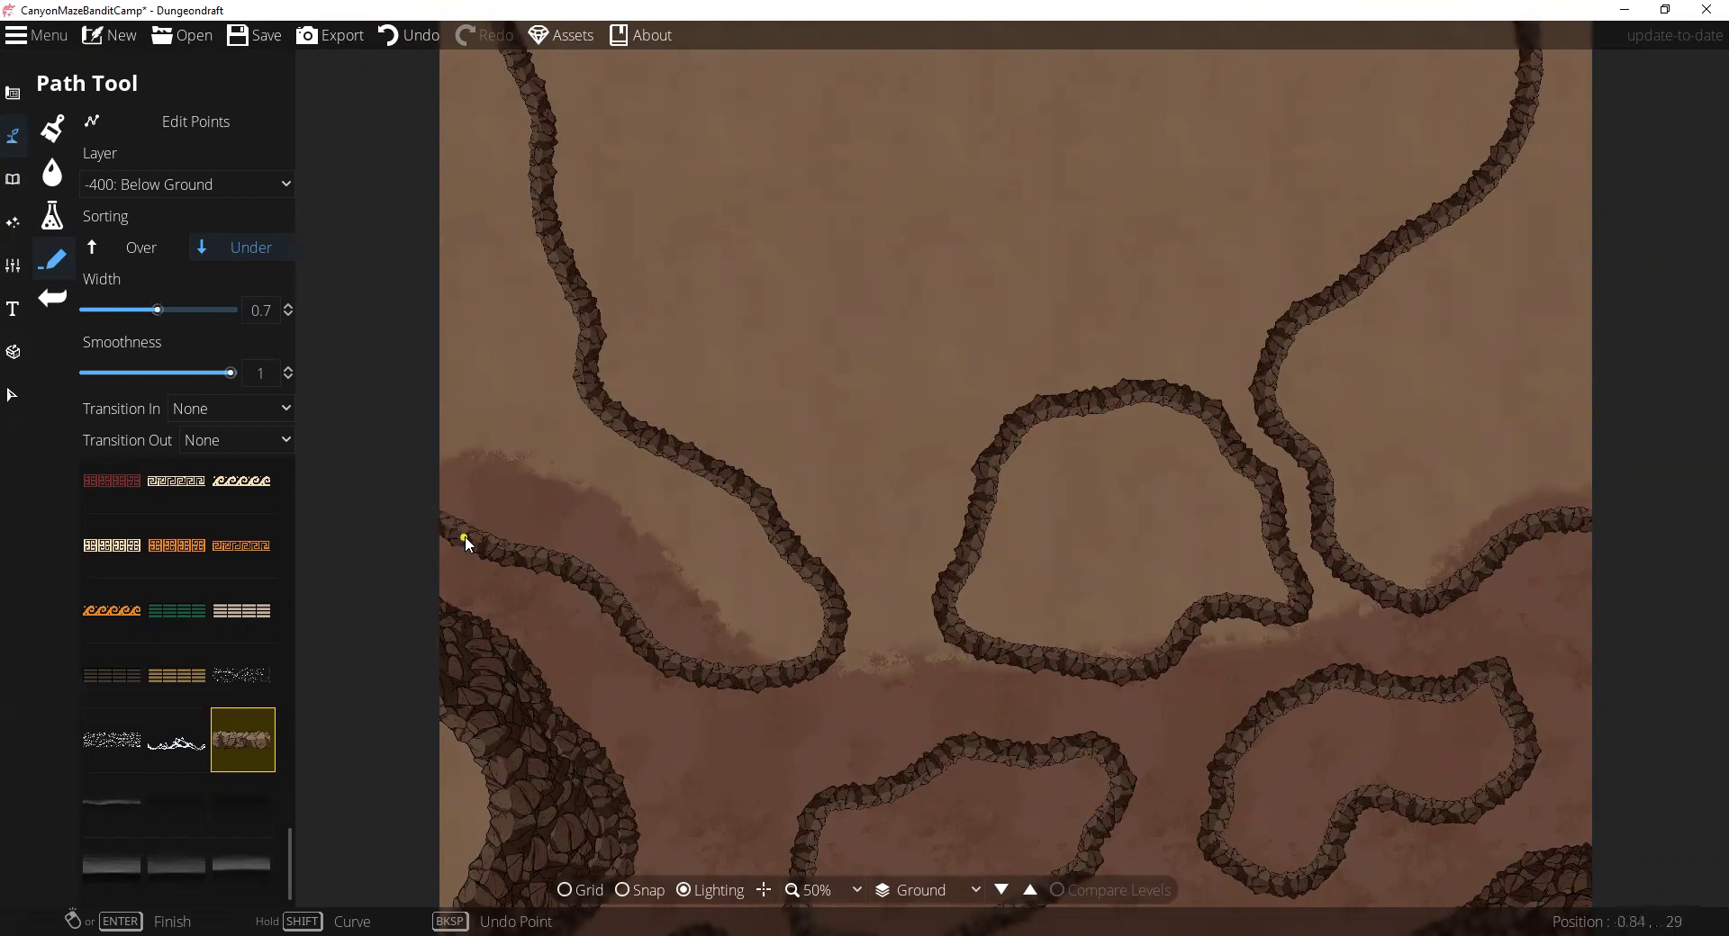
click(165, 310)
drag(166, 312, 197, 311)
click(261, 308)
text(2)
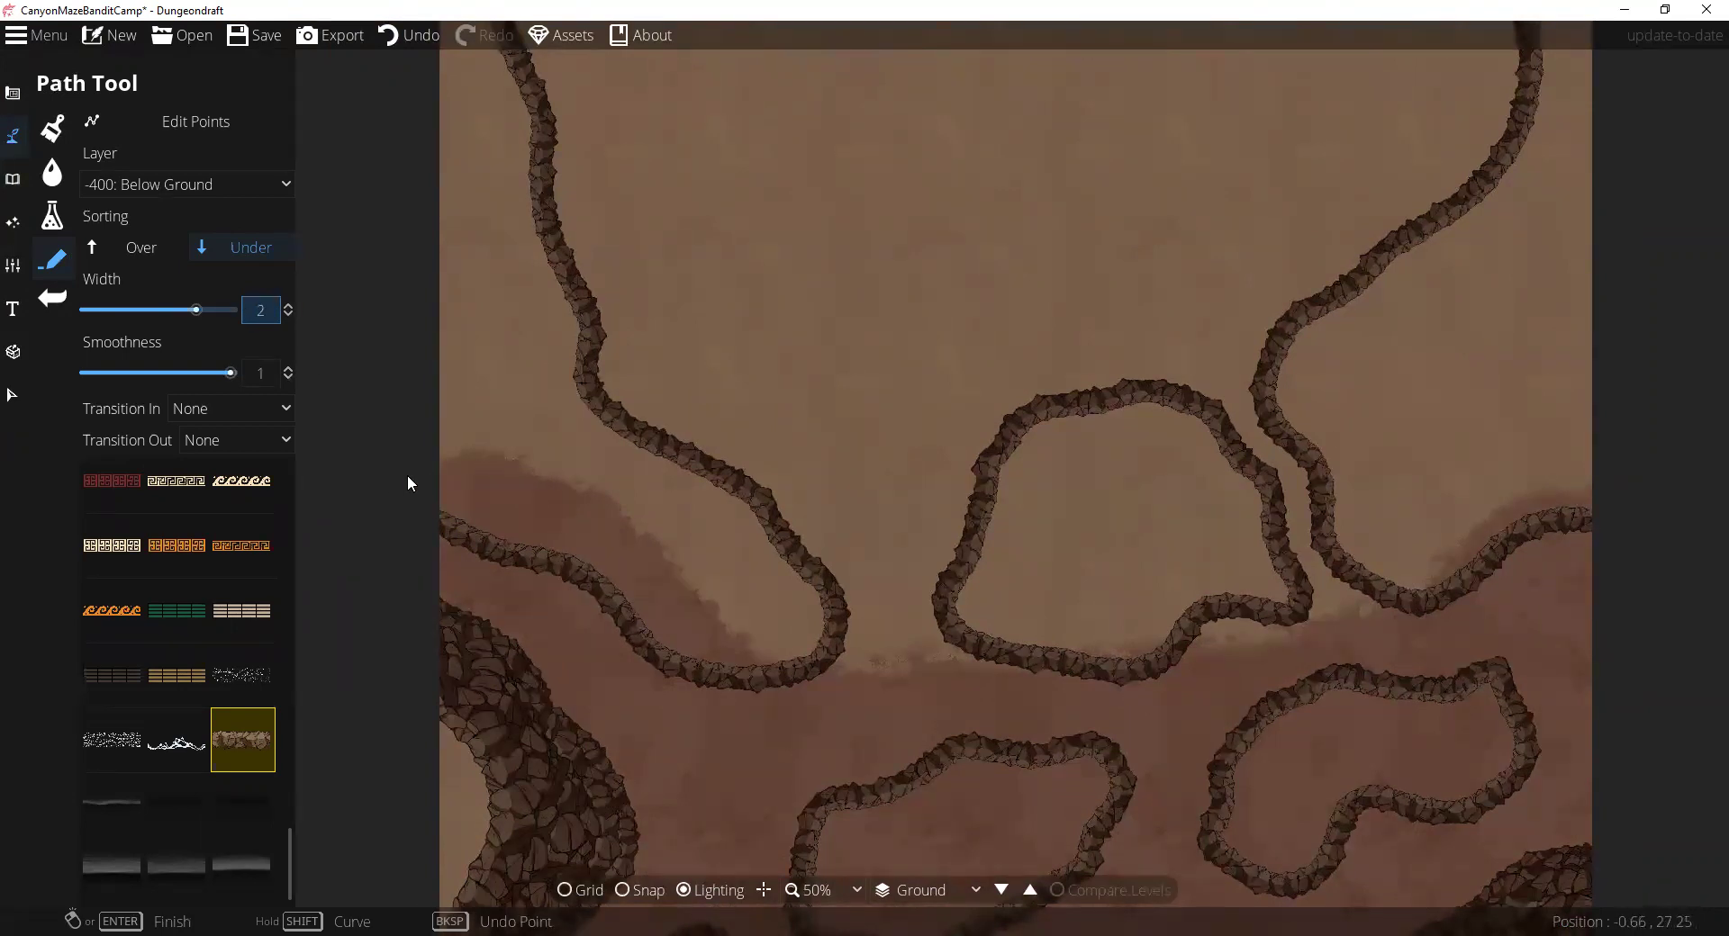
click(200, 182)
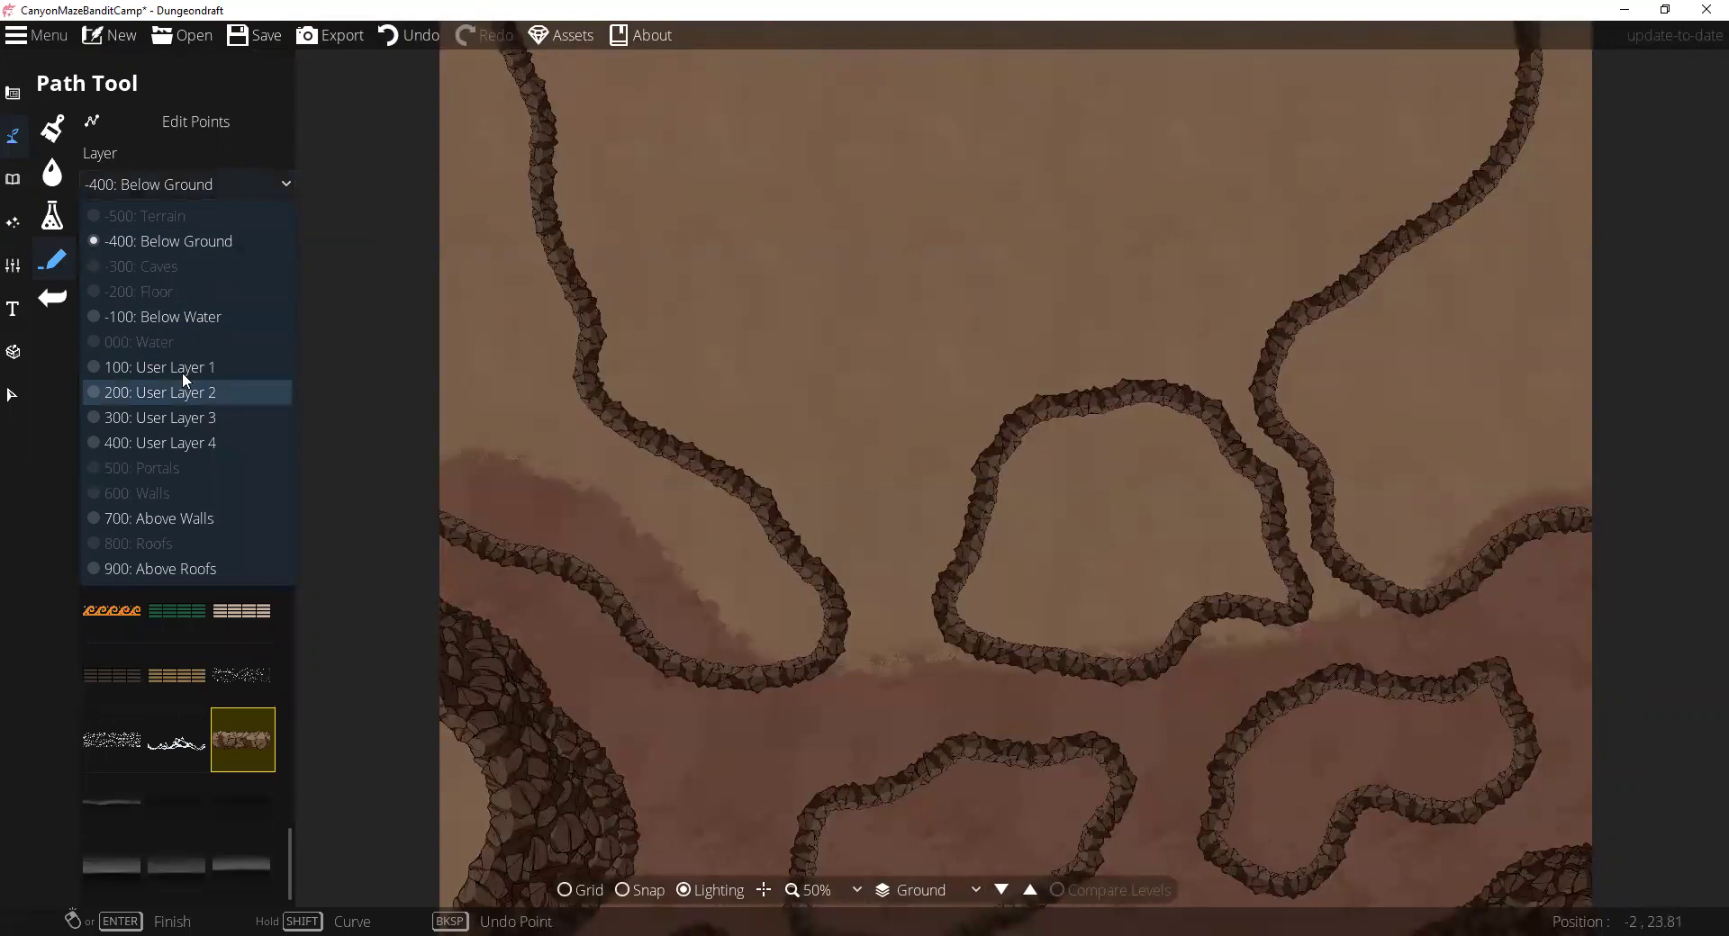
click(182, 366)
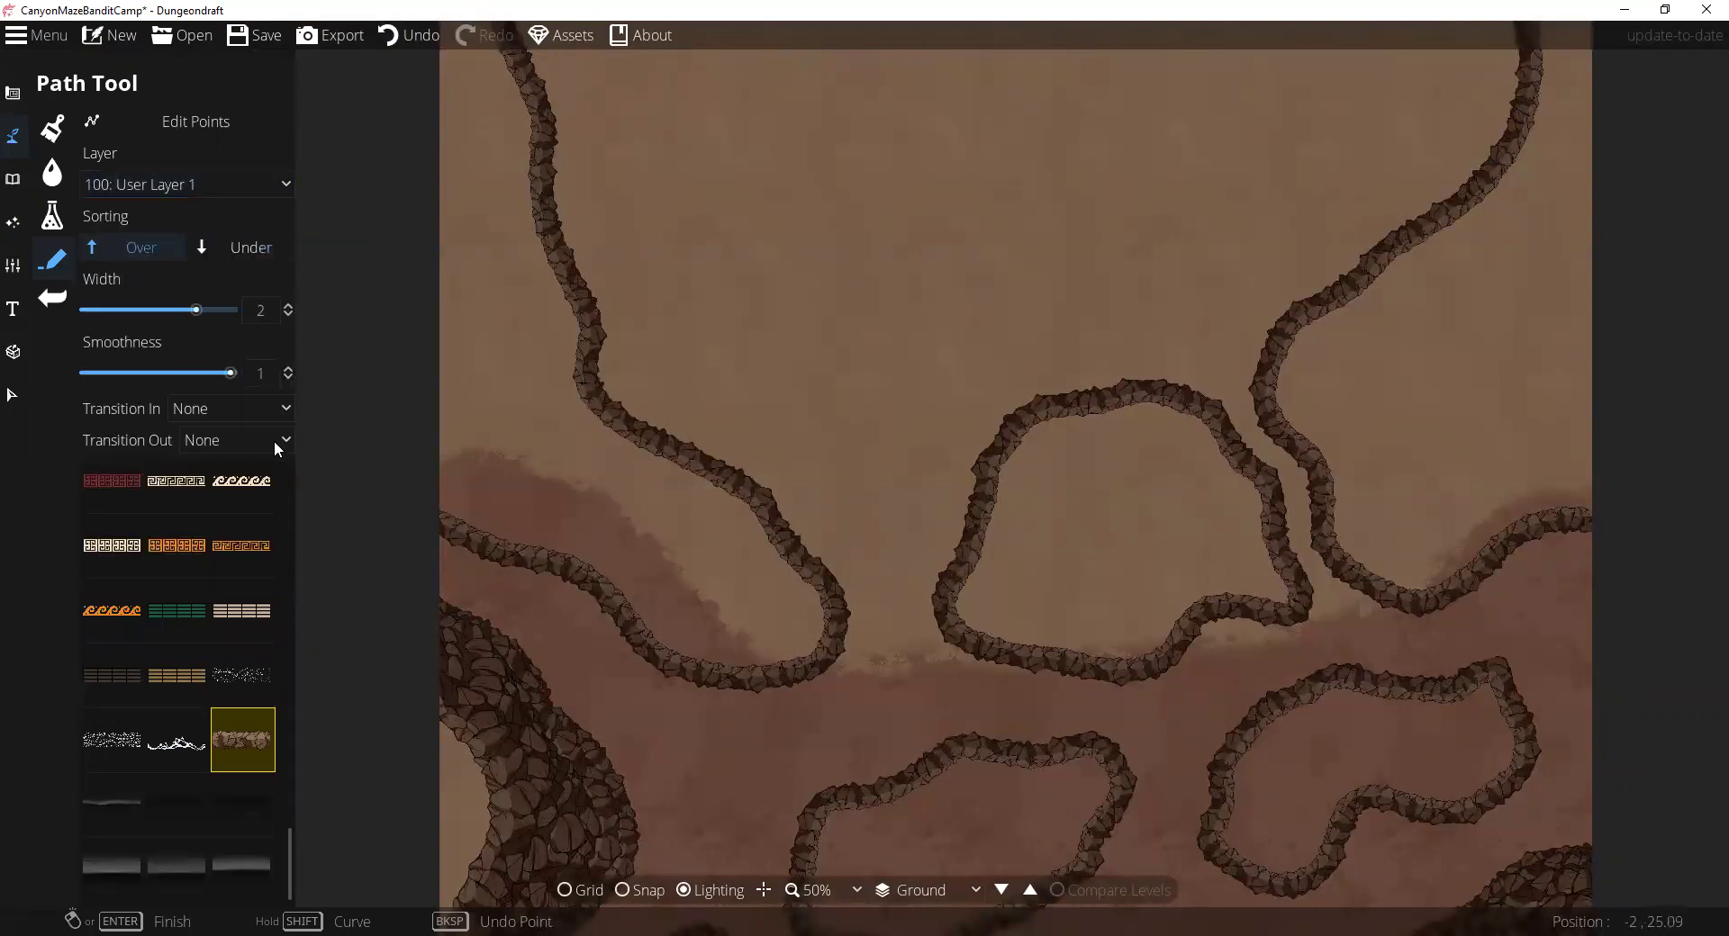
click(411, 494)
click(383, 49)
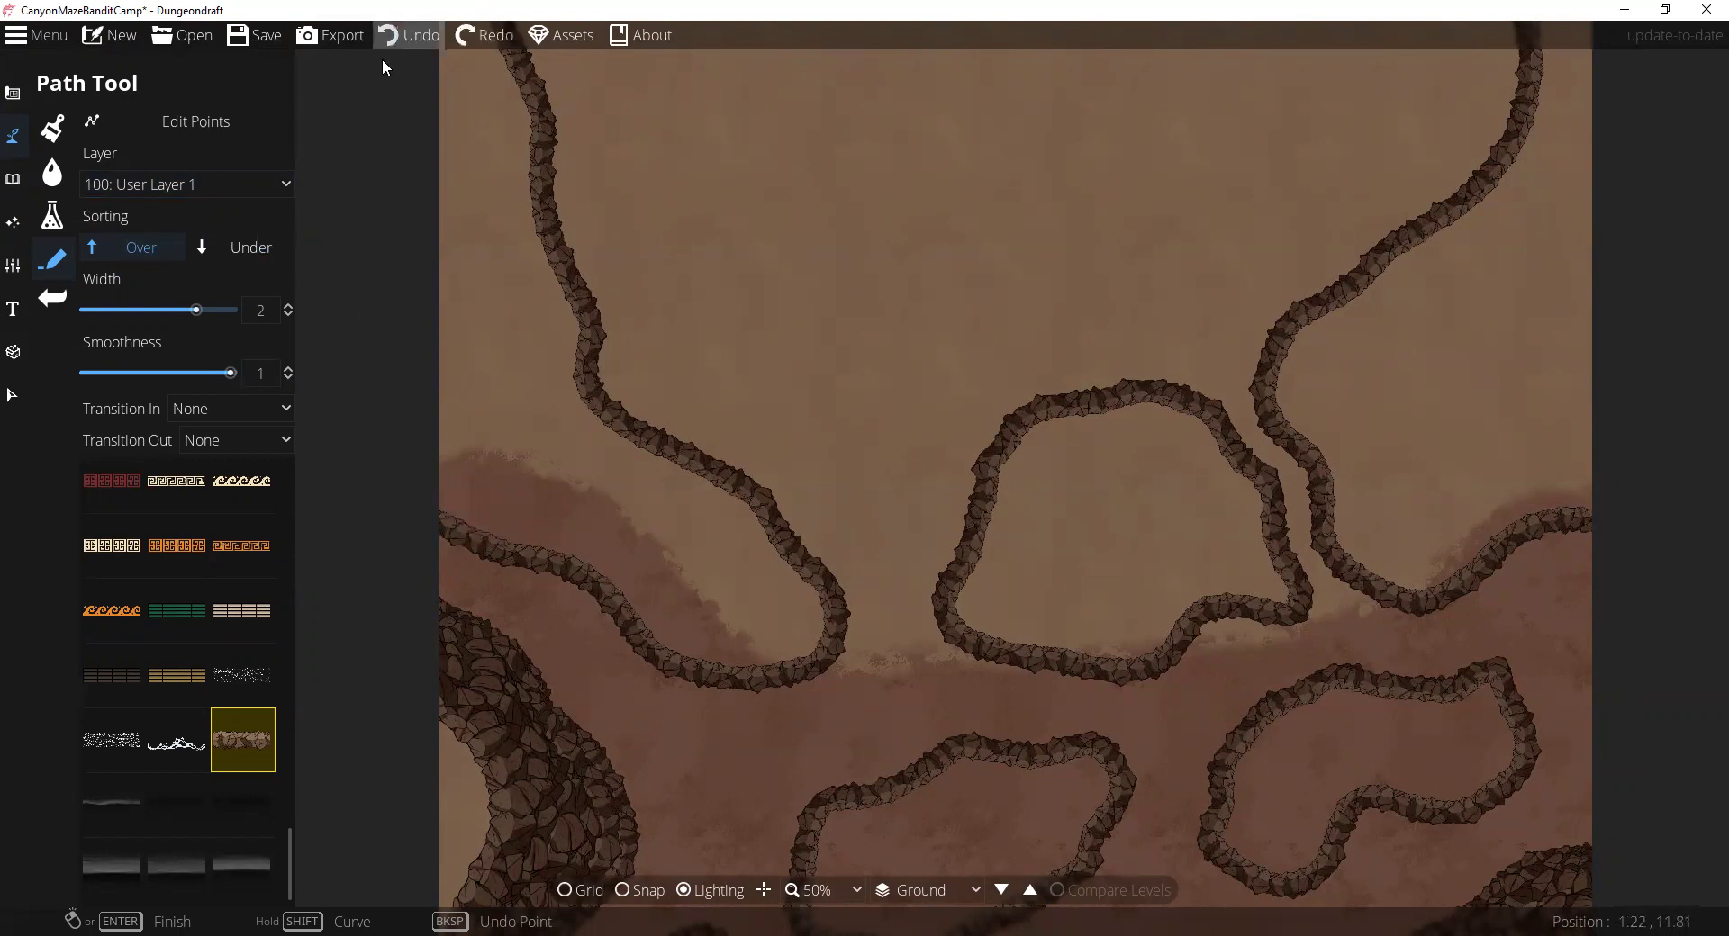
click(148, 186)
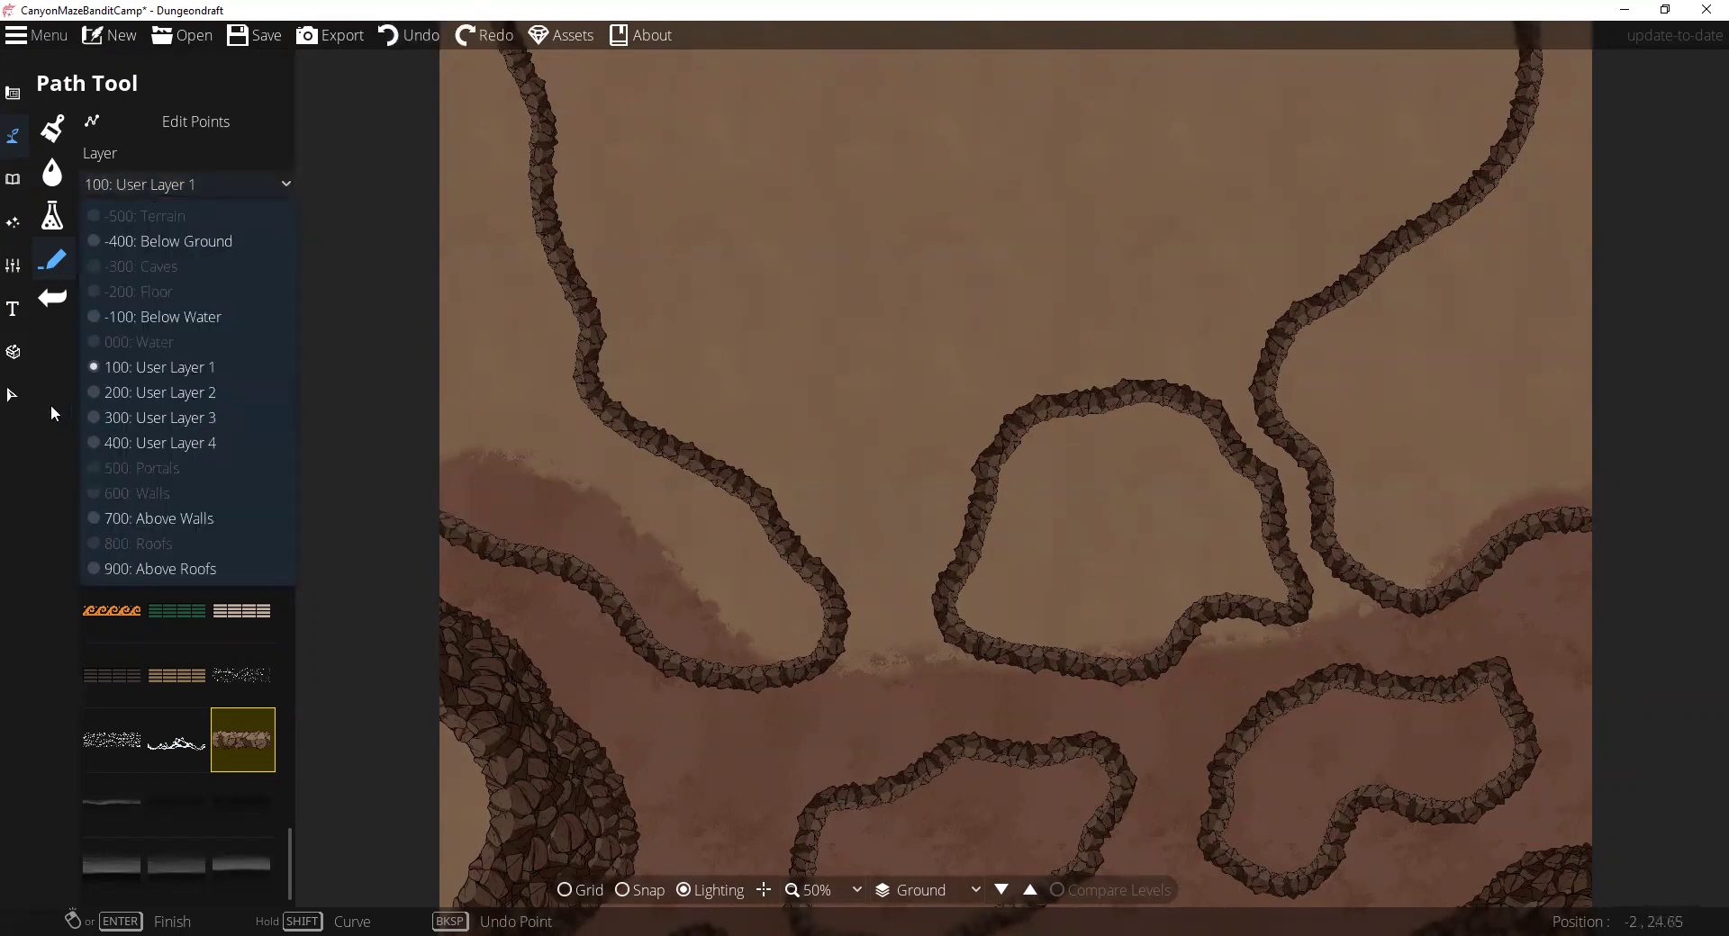
click(385, 527)
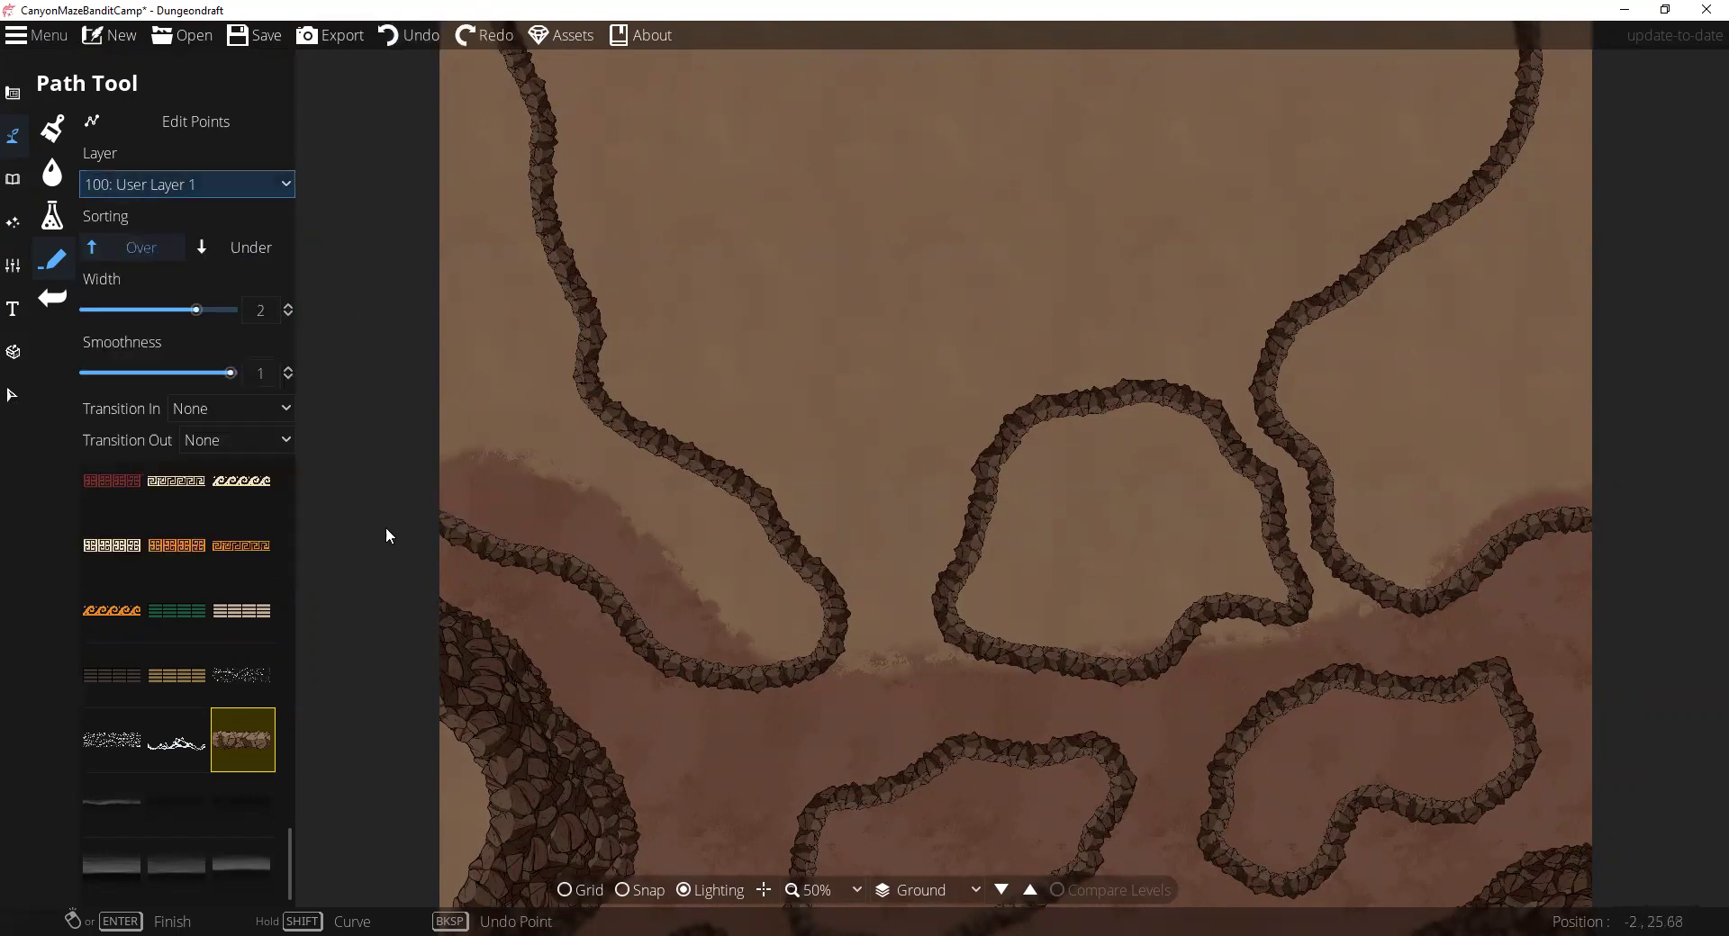
Step: Move the existing long outer canyon wall path to layer 100: User Layer 1
click(12, 405)
click(542, 558)
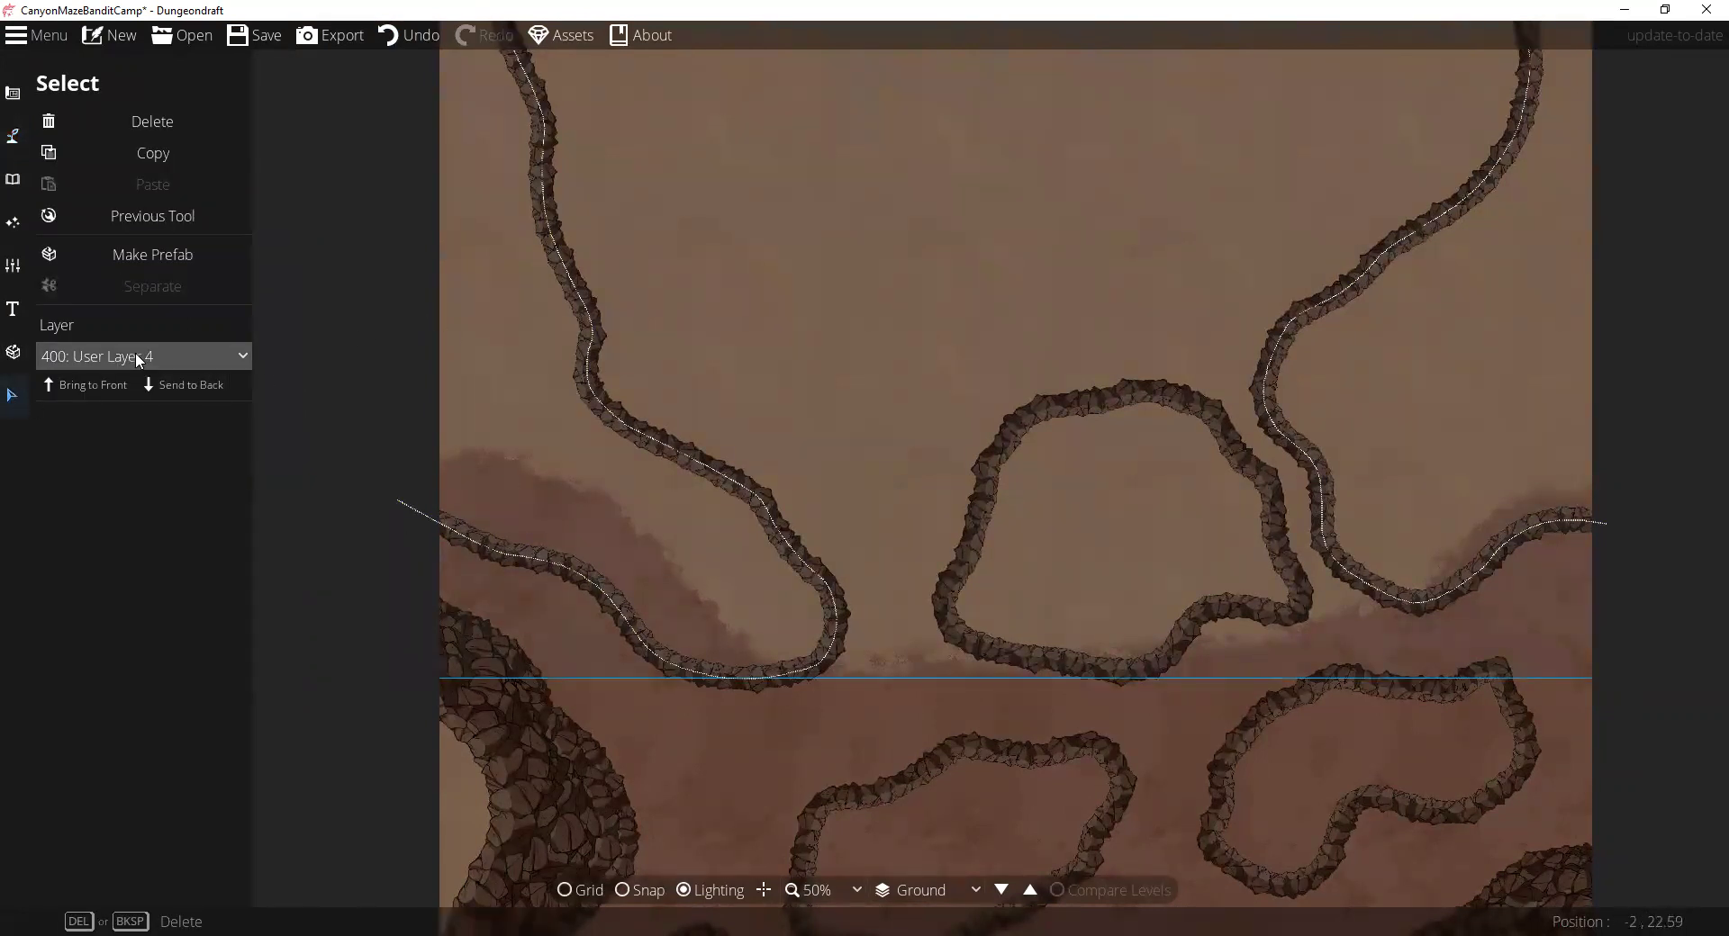
click(135, 358)
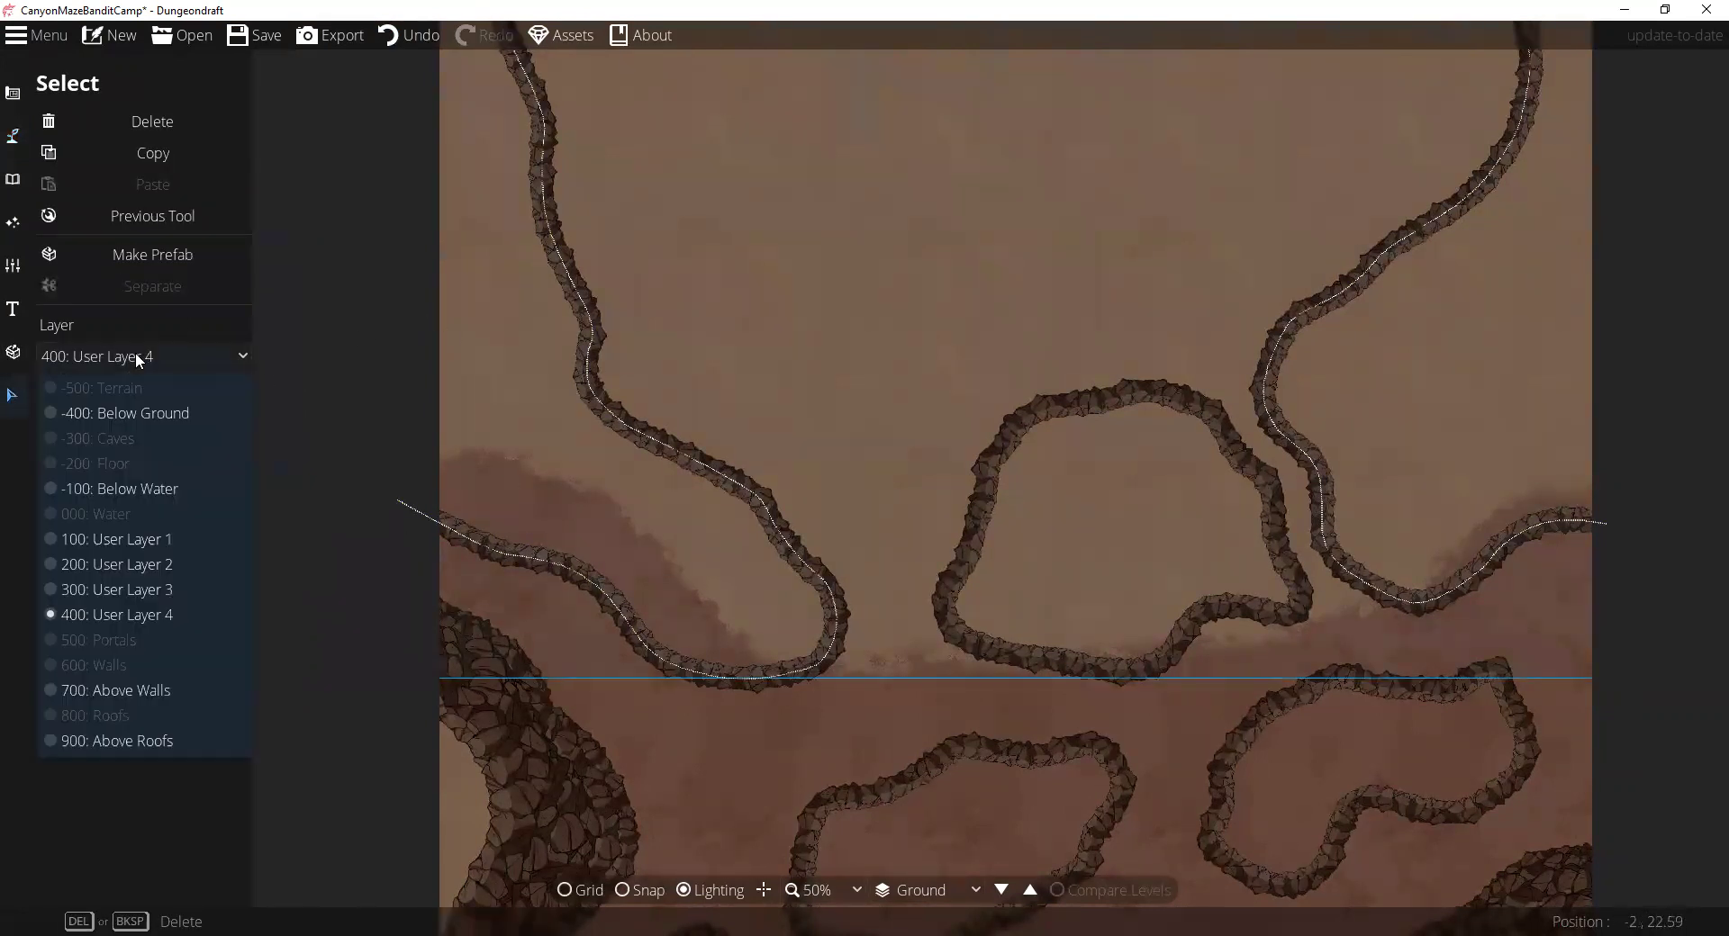
click(134, 538)
Step: Trace a width 2 rocky path over the outer wall from the western map edge, around its rounded bend and up the western side
click(13, 137)
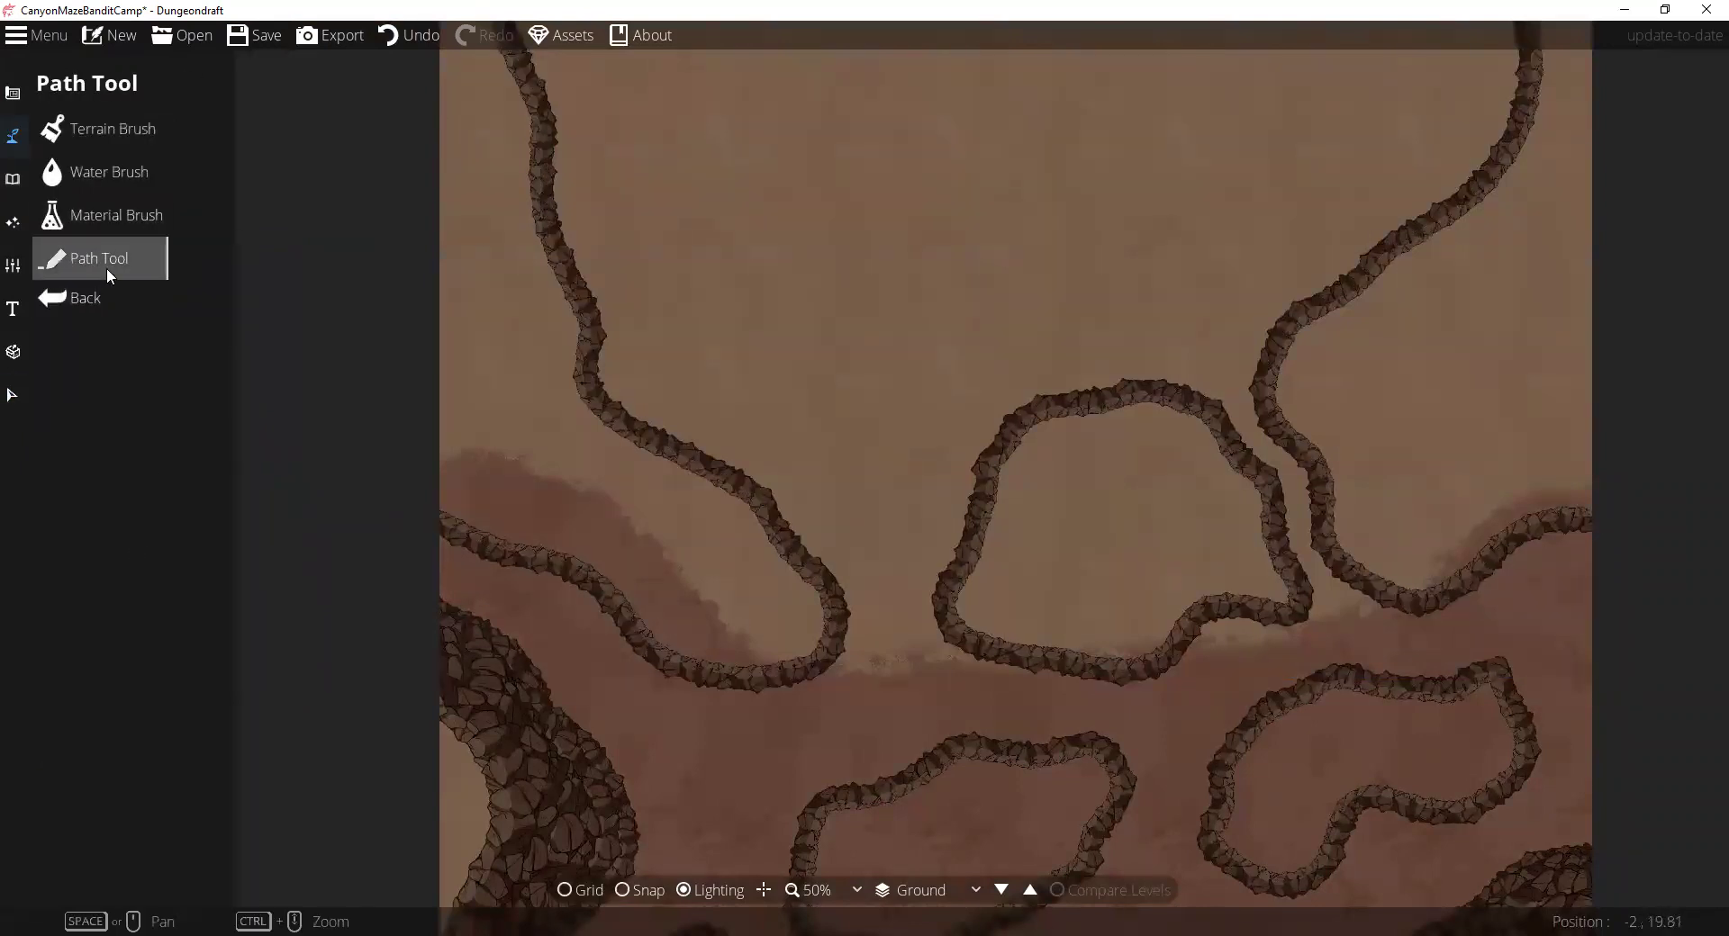
click(106, 267)
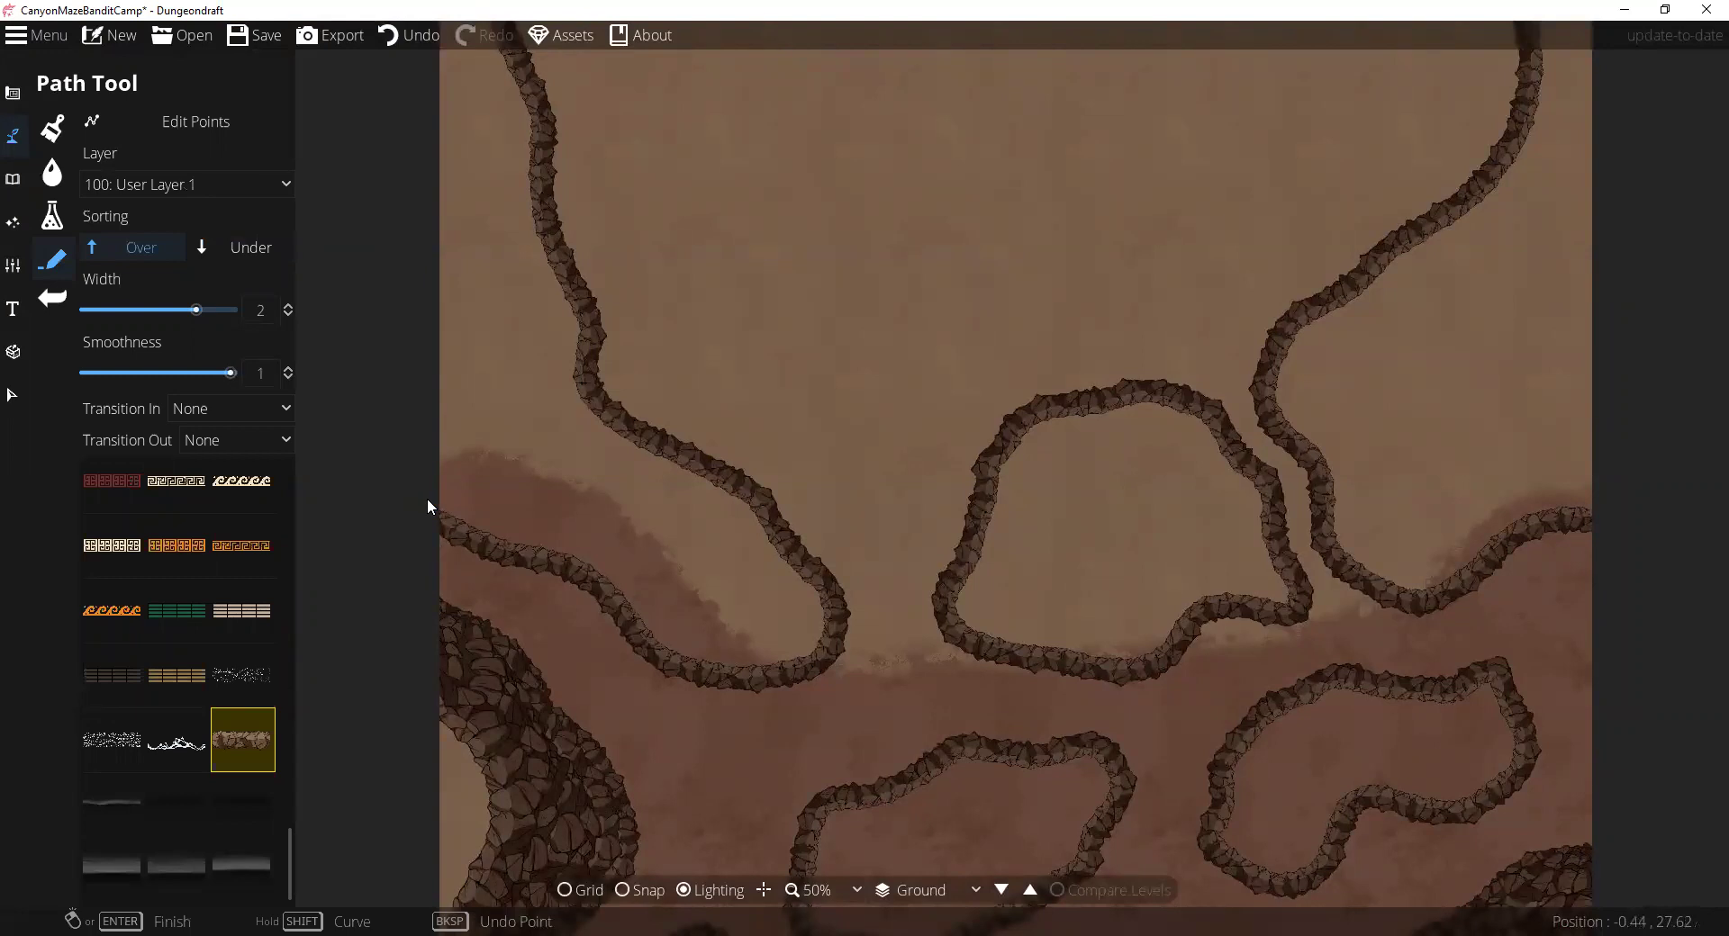
scroll(427, 499, up, 3)
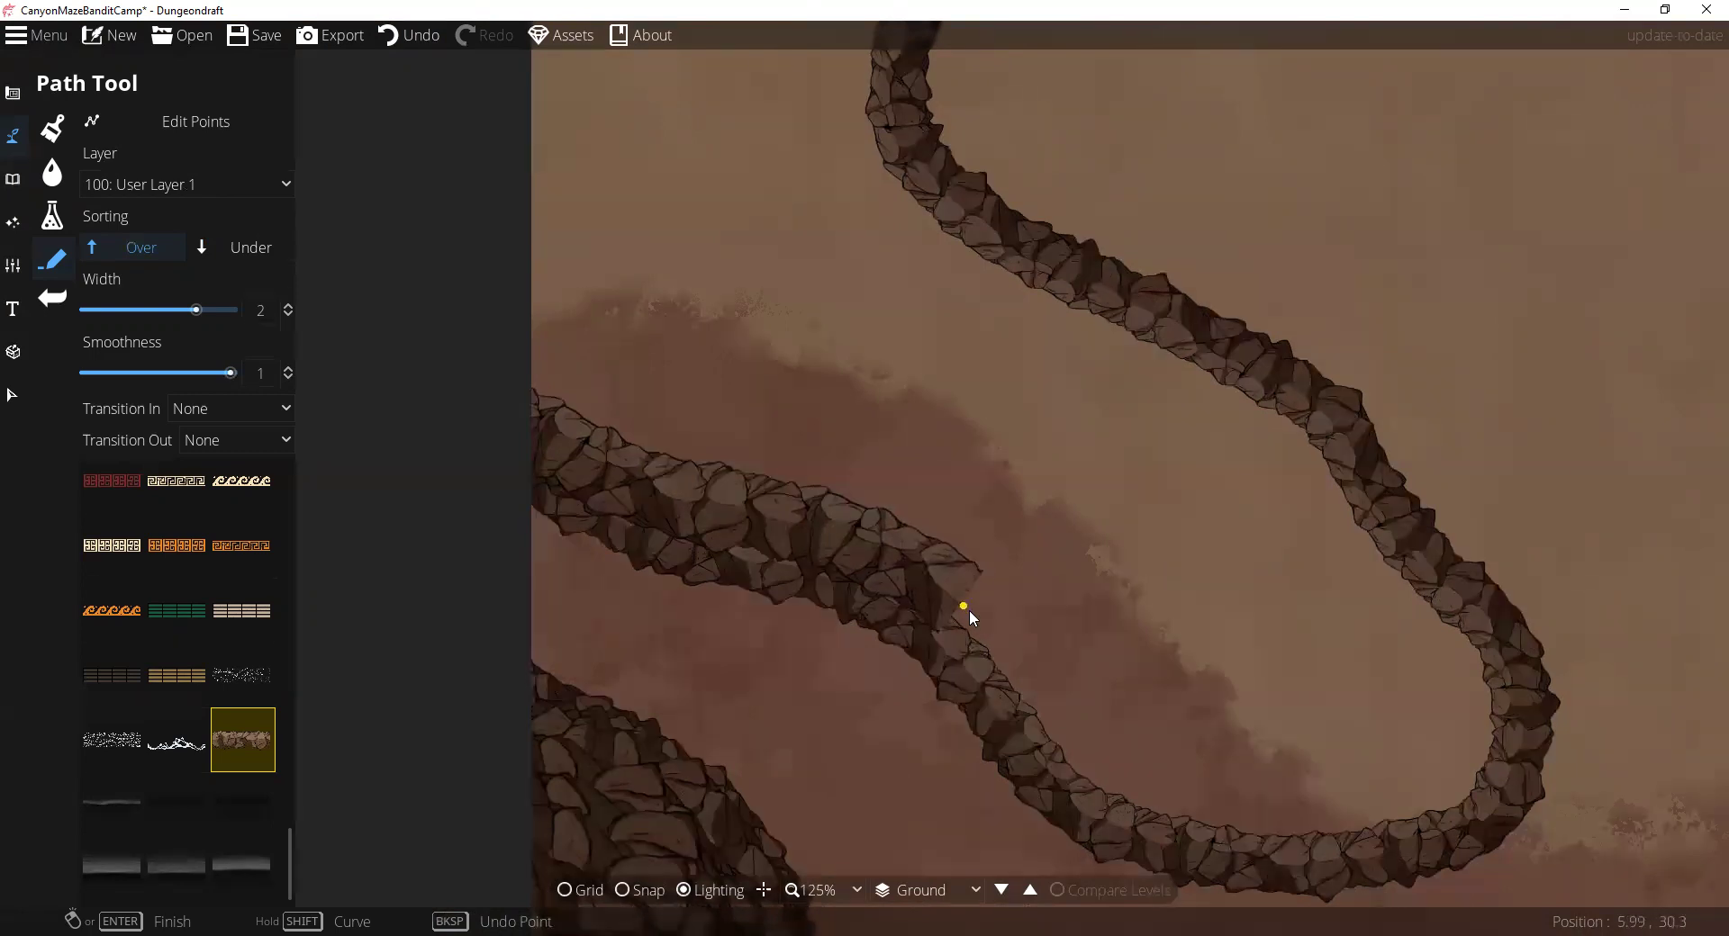
drag(1097, 753, 710, 343)
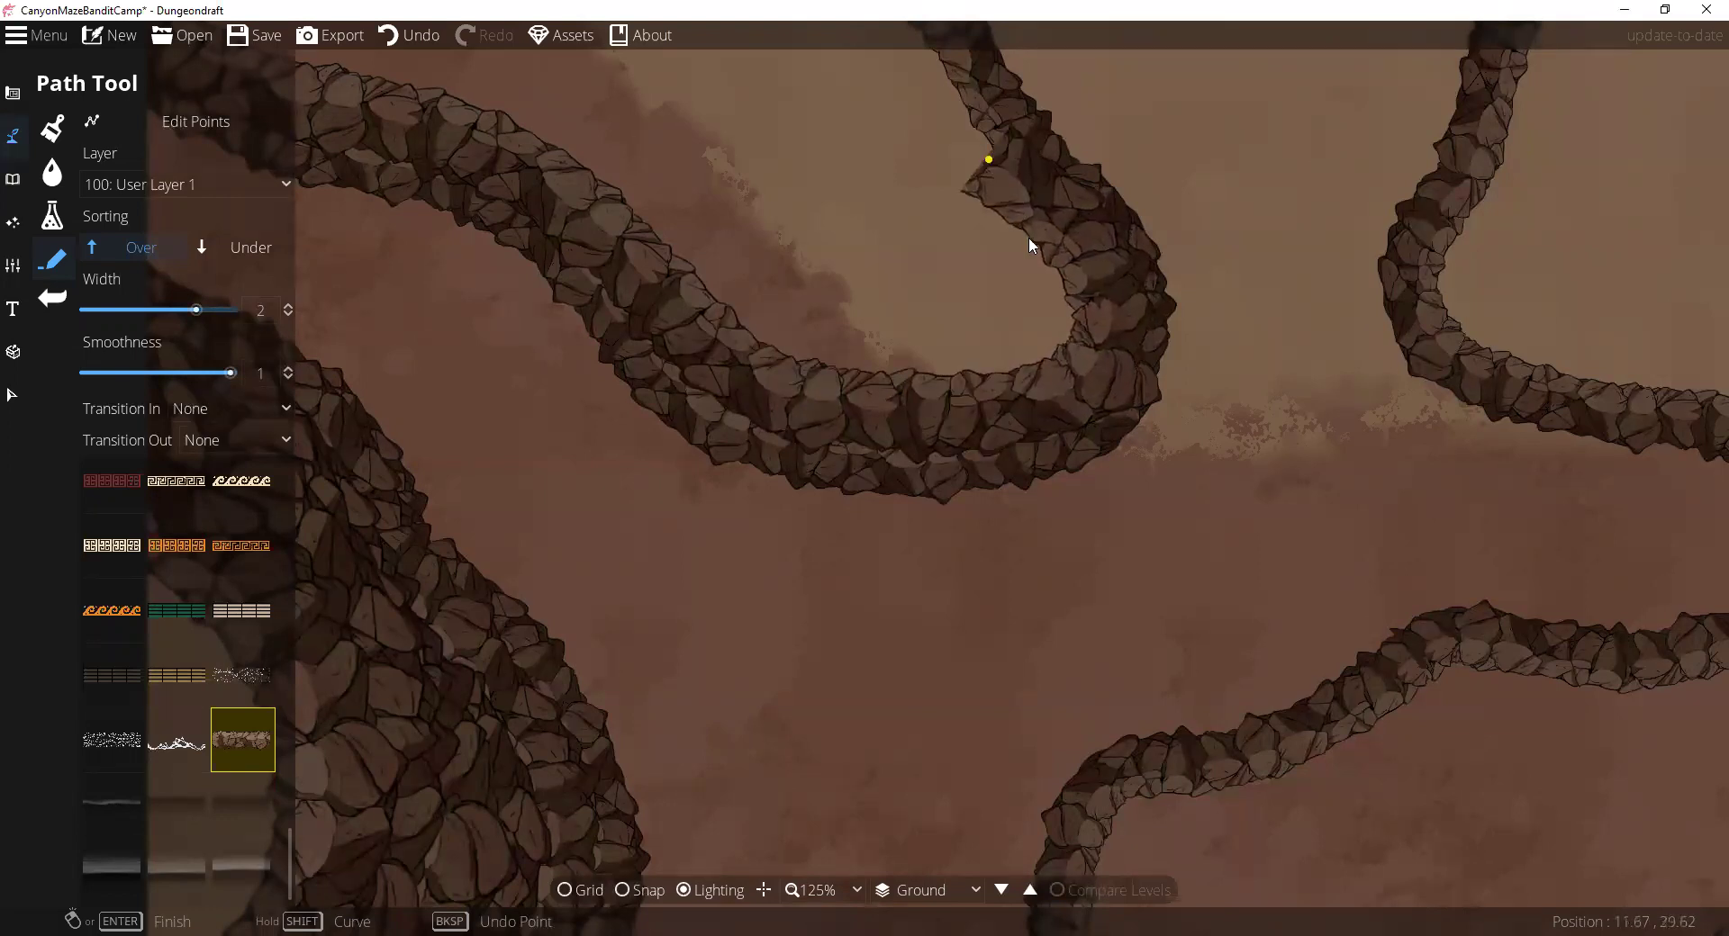
drag(1028, 235, 1088, 483)
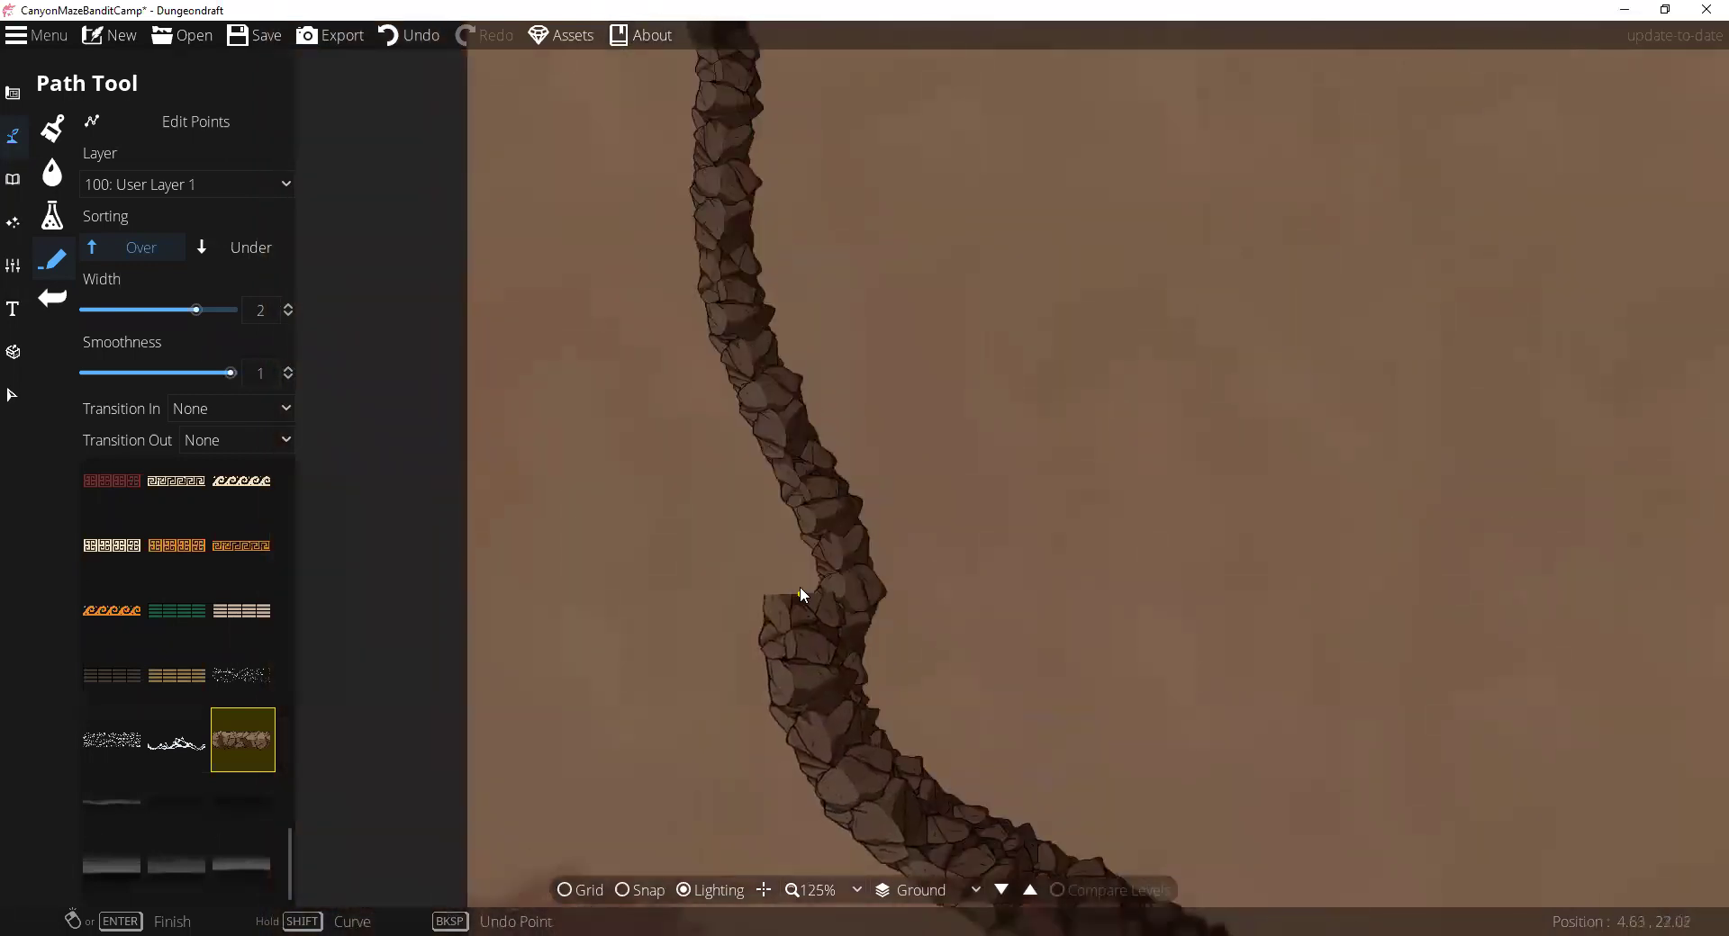
drag(700, 311, 711, 635)
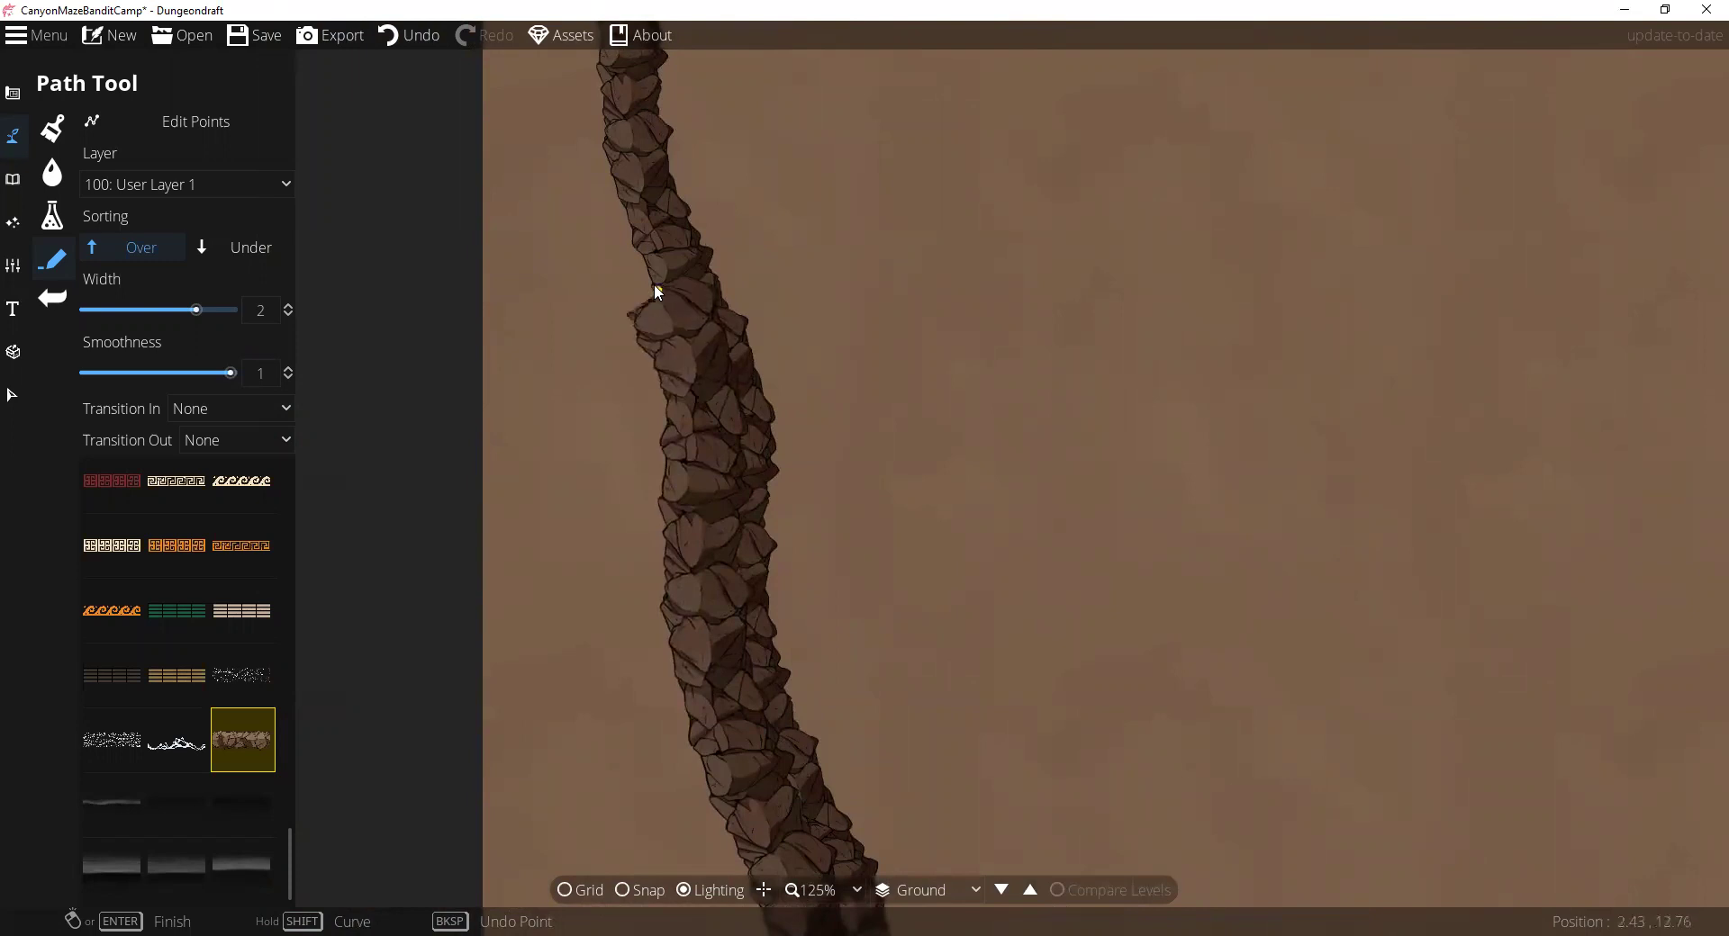
Step: Continue the width 2 path around the northwestern corner and along the northern outer wall to the northeastern corner
click(615, 185)
drag(614, 186, 680, 710)
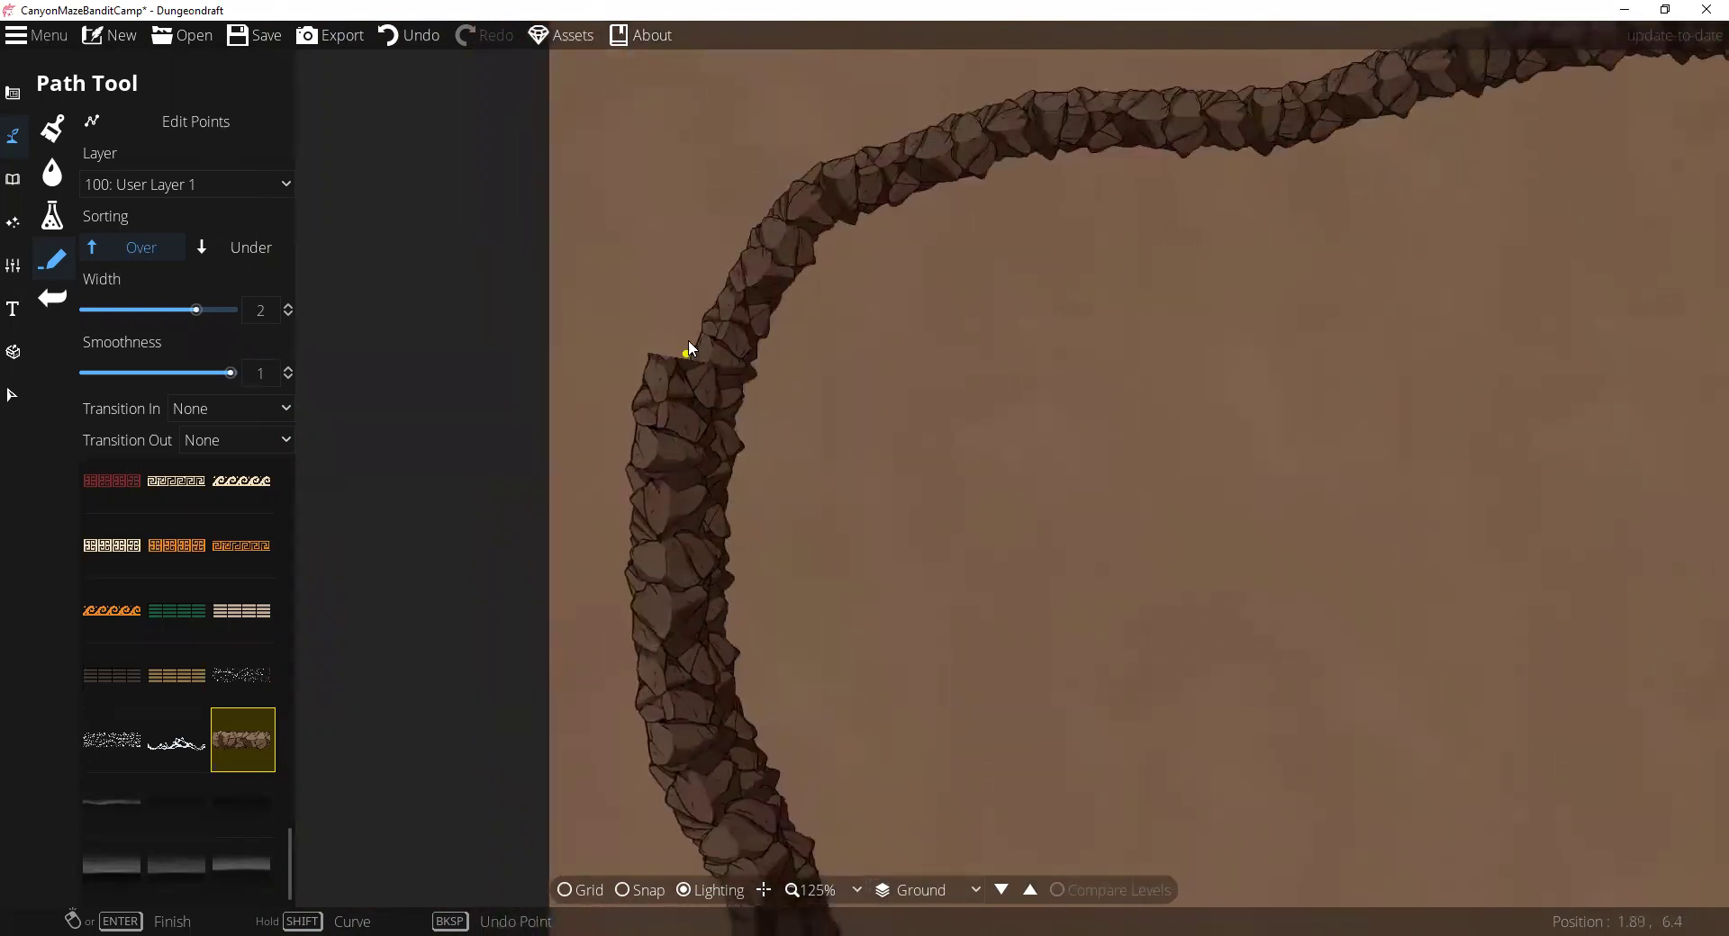
click(736, 262)
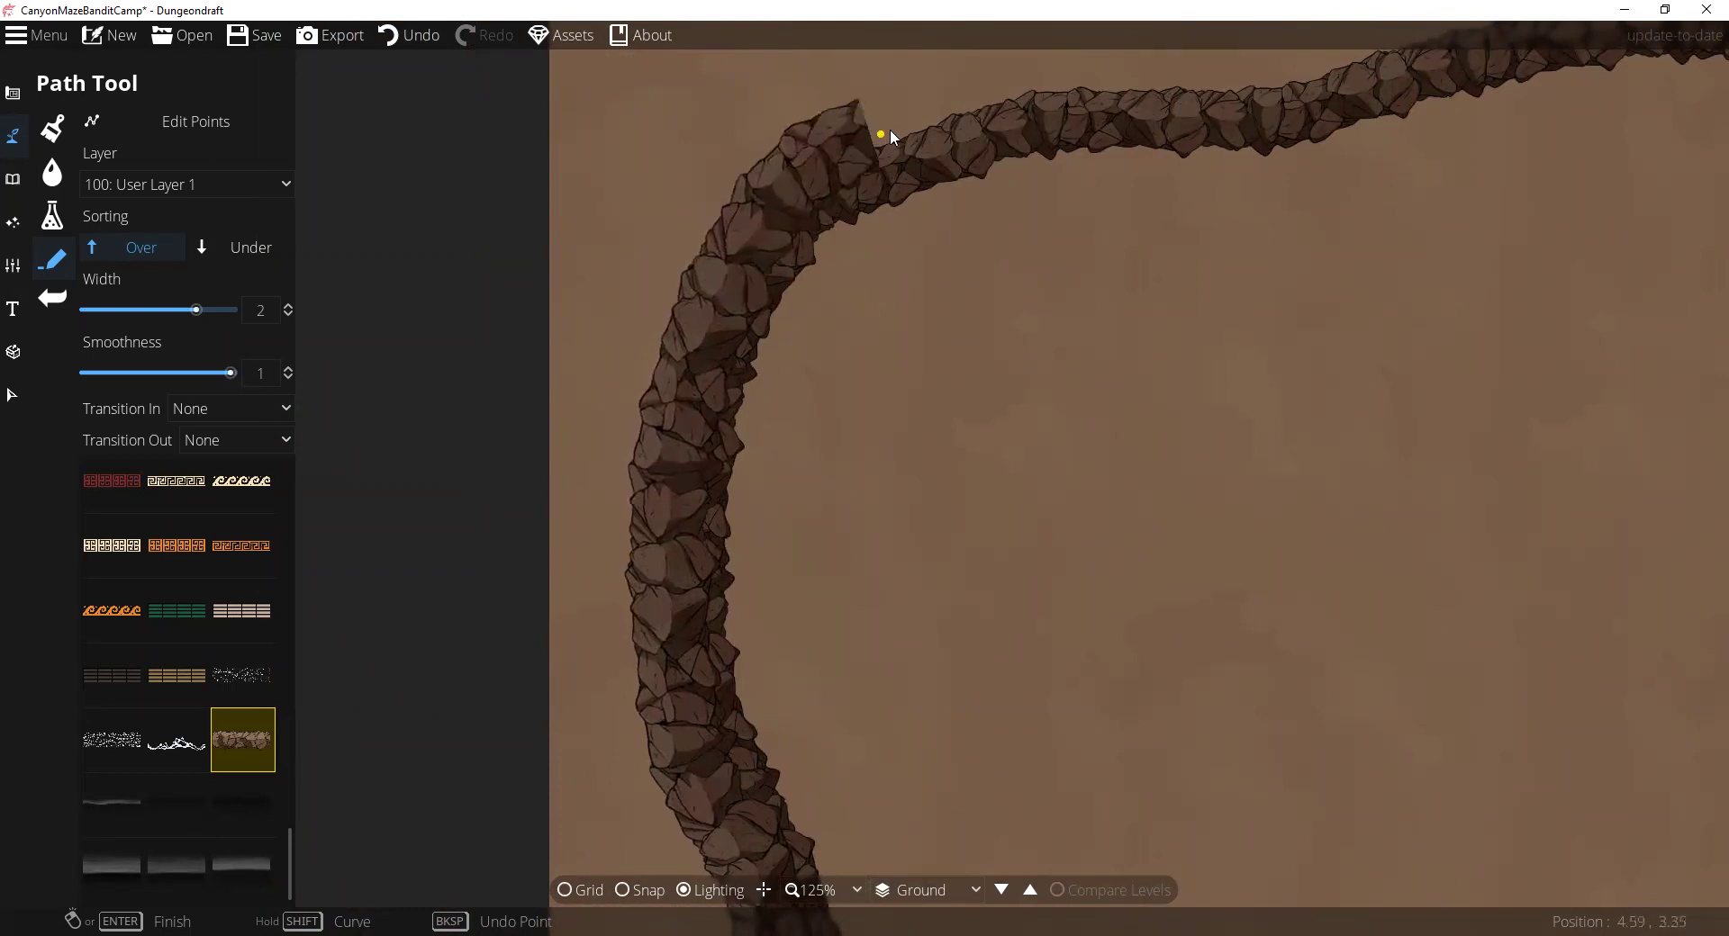
drag(1074, 90, 904, 261)
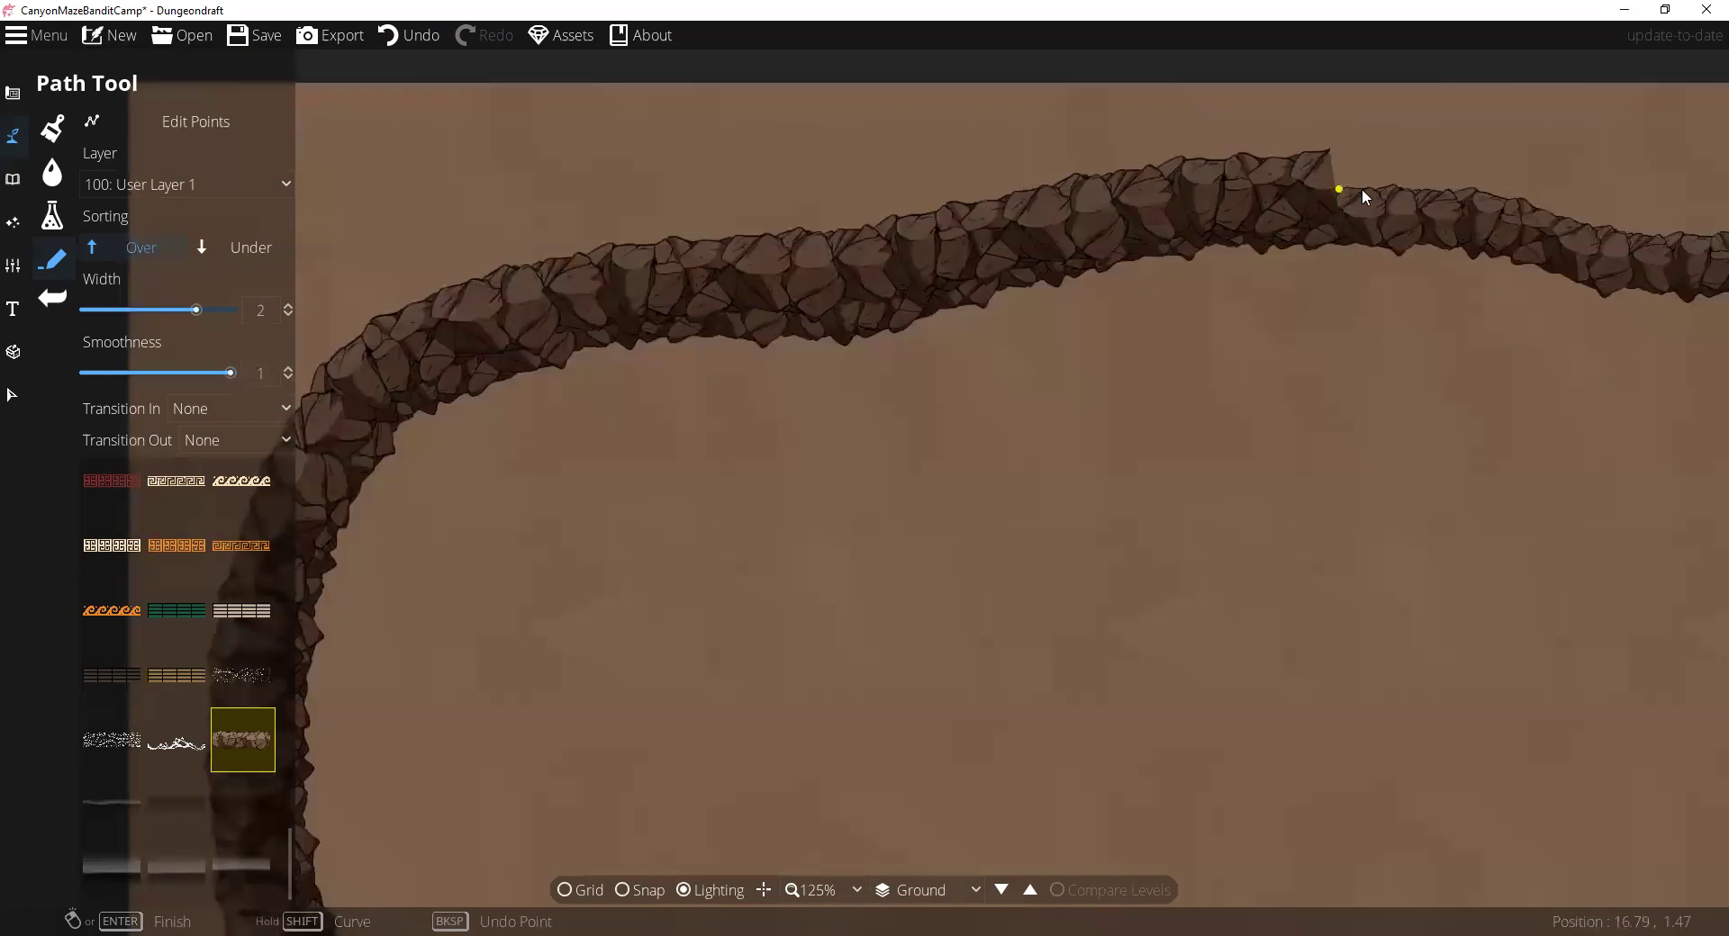
drag(1358, 187, 620, 257)
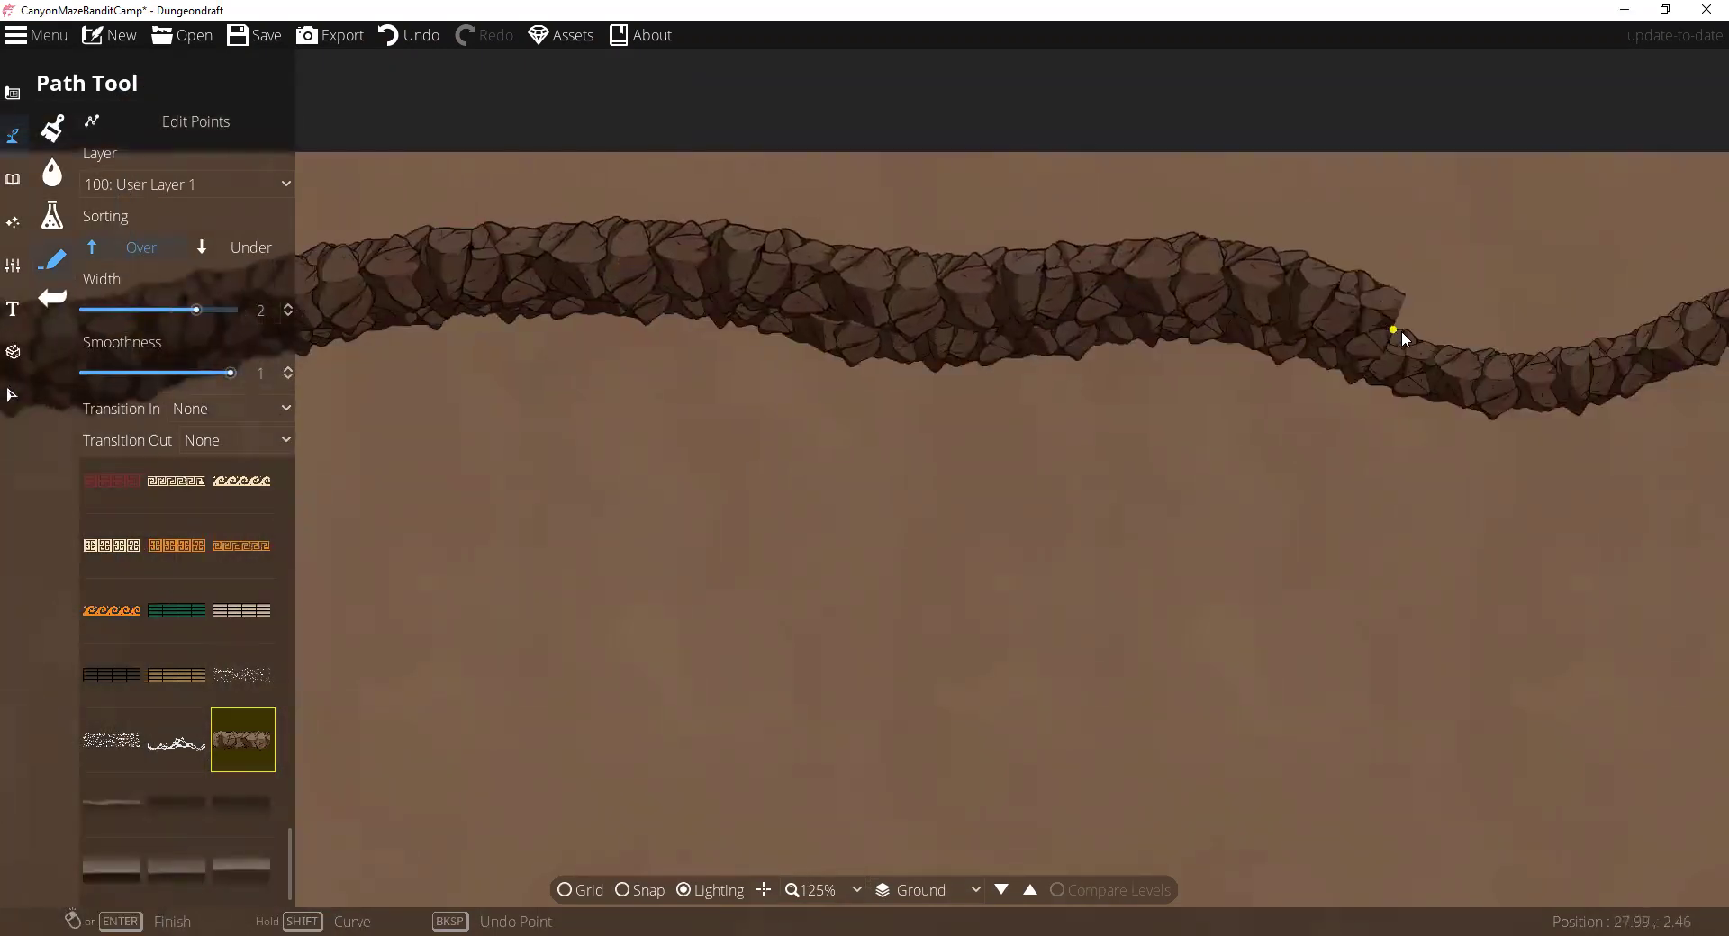
drag(1542, 347, 454, 392)
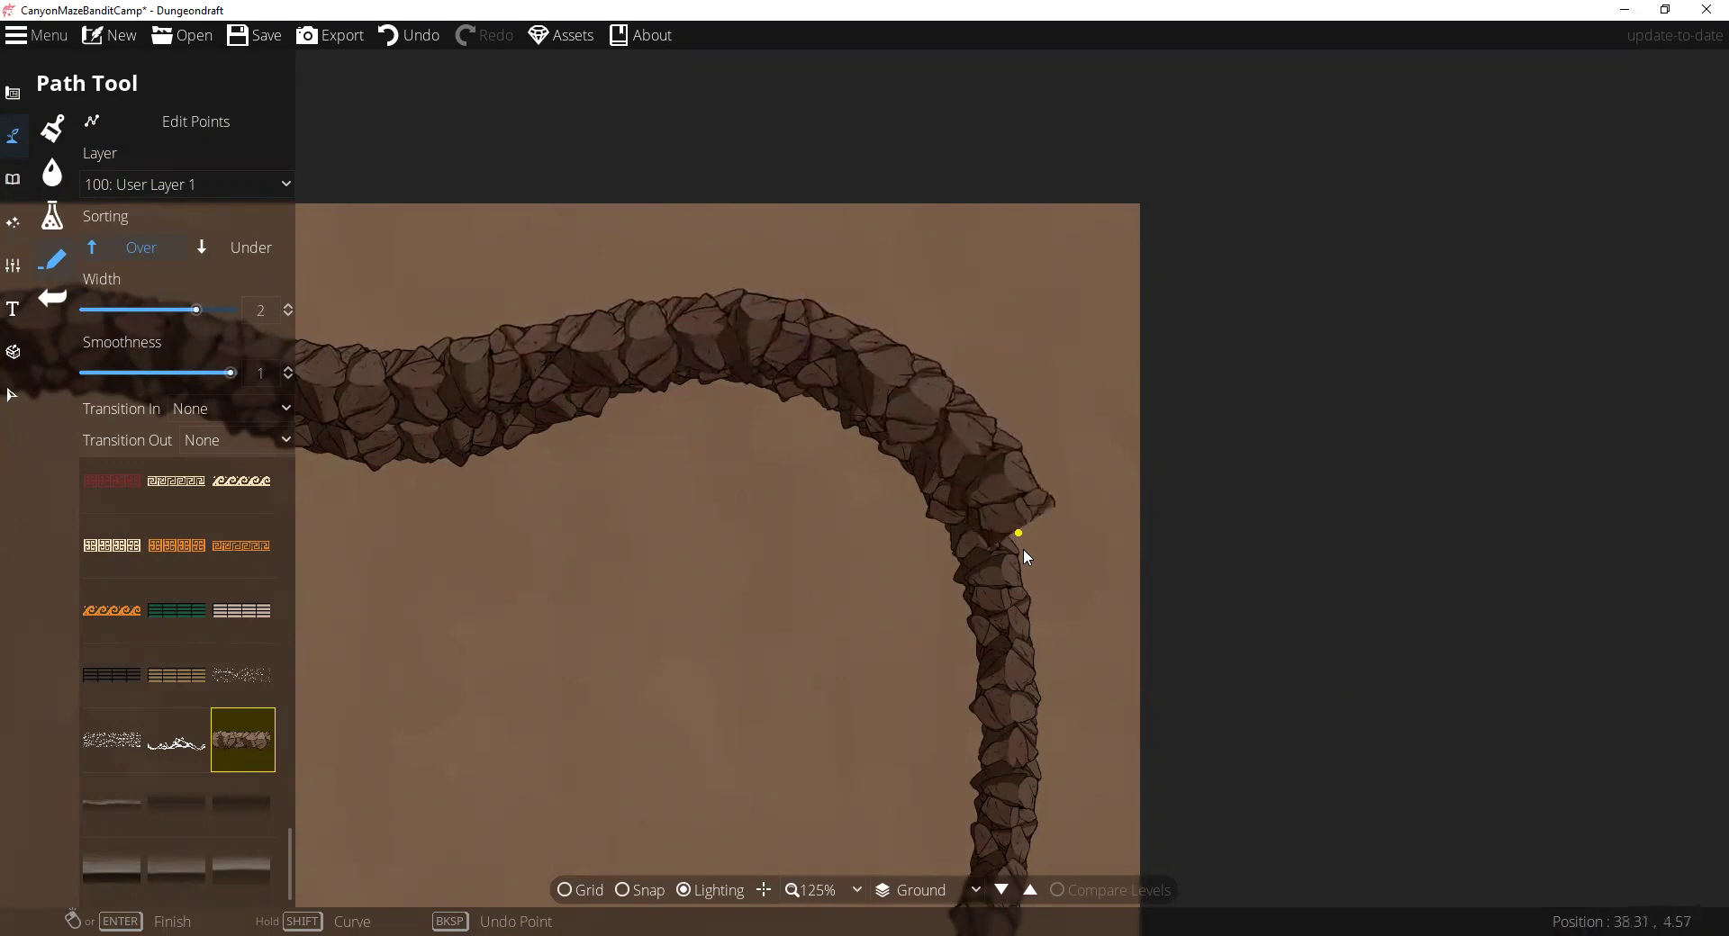
Step: Continue the width 2 path down the eastern outer wall and around its lower bend, finishing it at the eastern map edge
drag(1045, 740, 1088, 96)
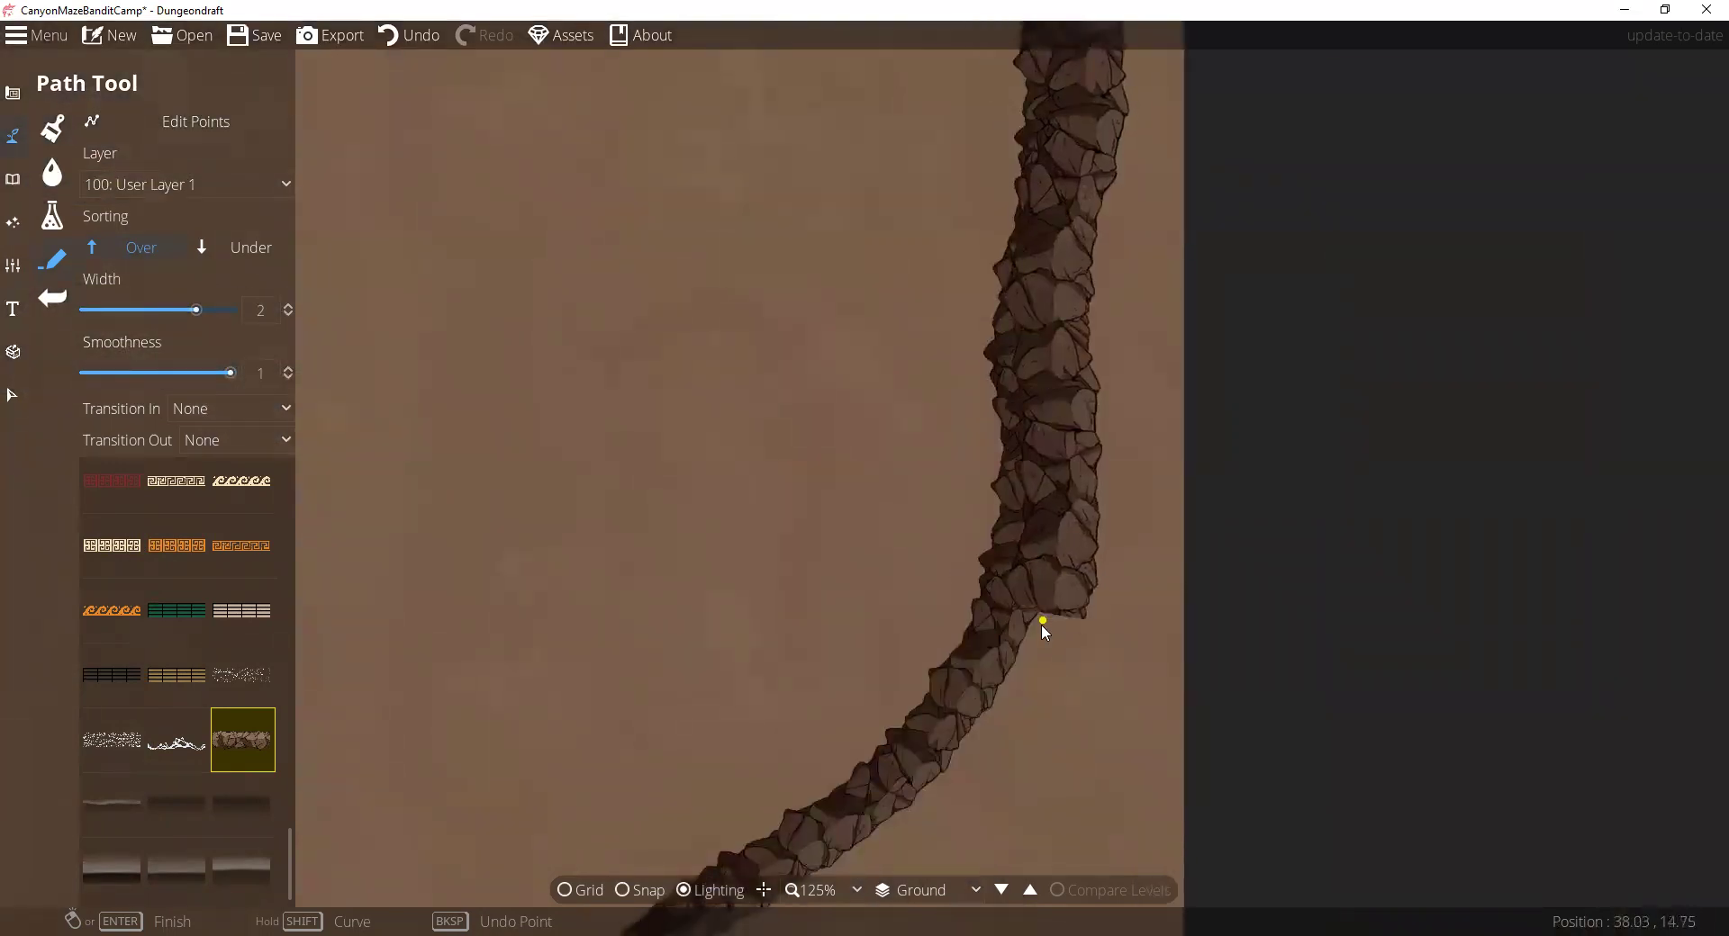
drag(986, 704, 1340, 99)
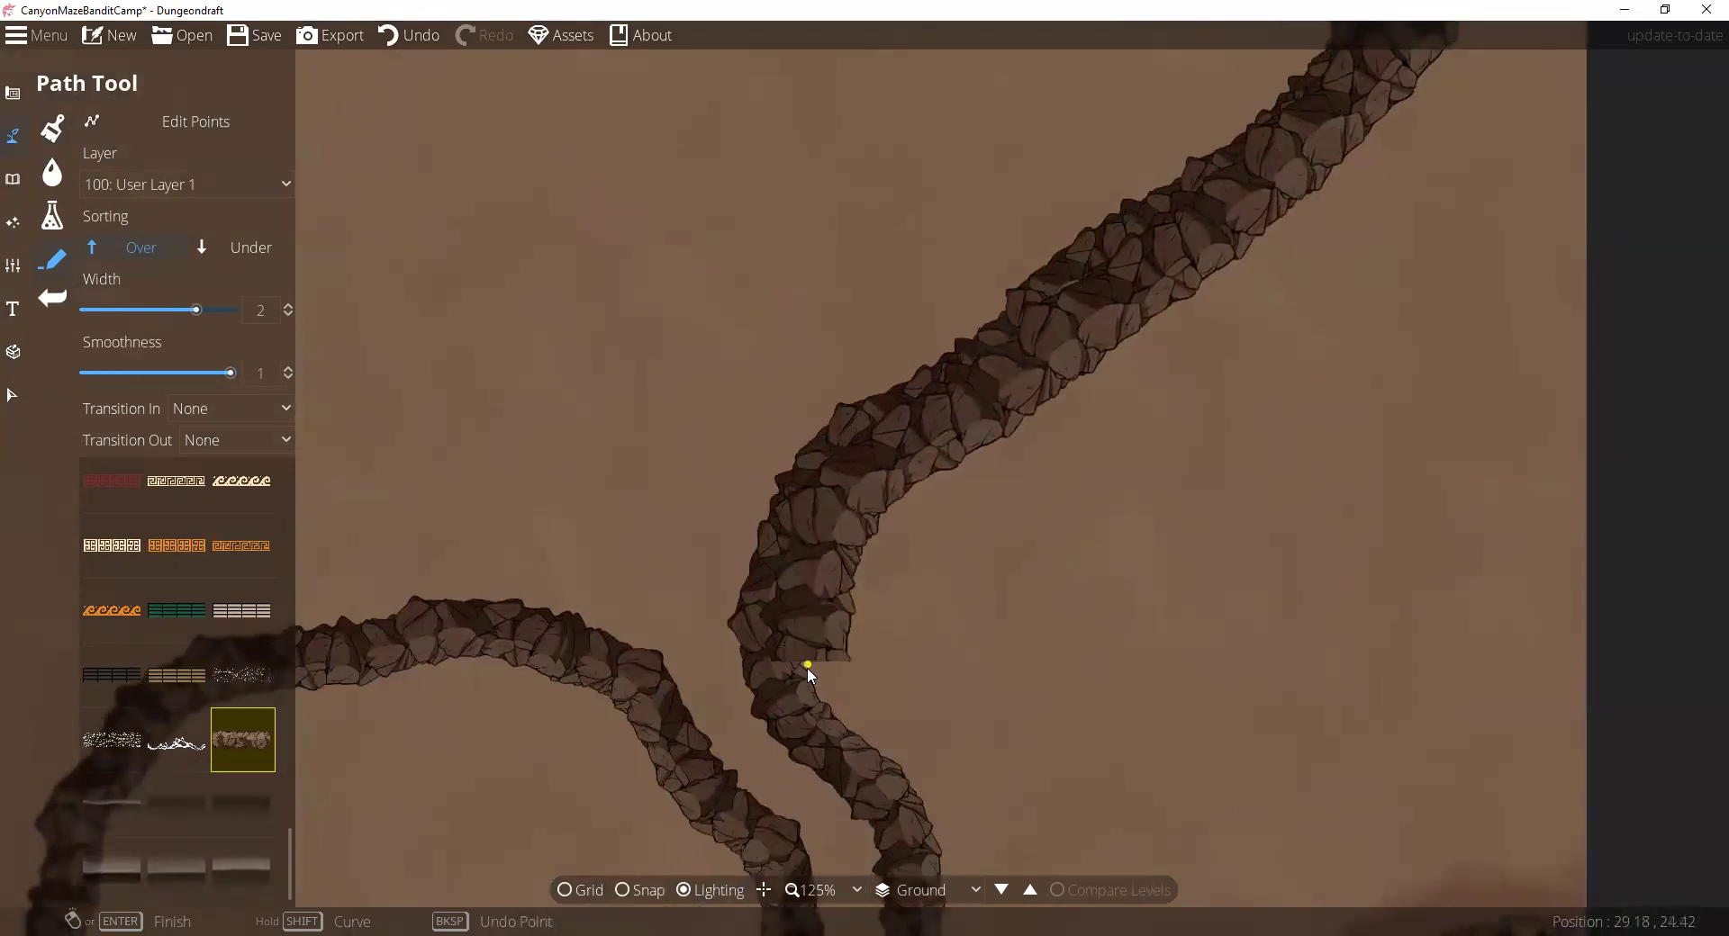
drag(873, 753, 895, 186)
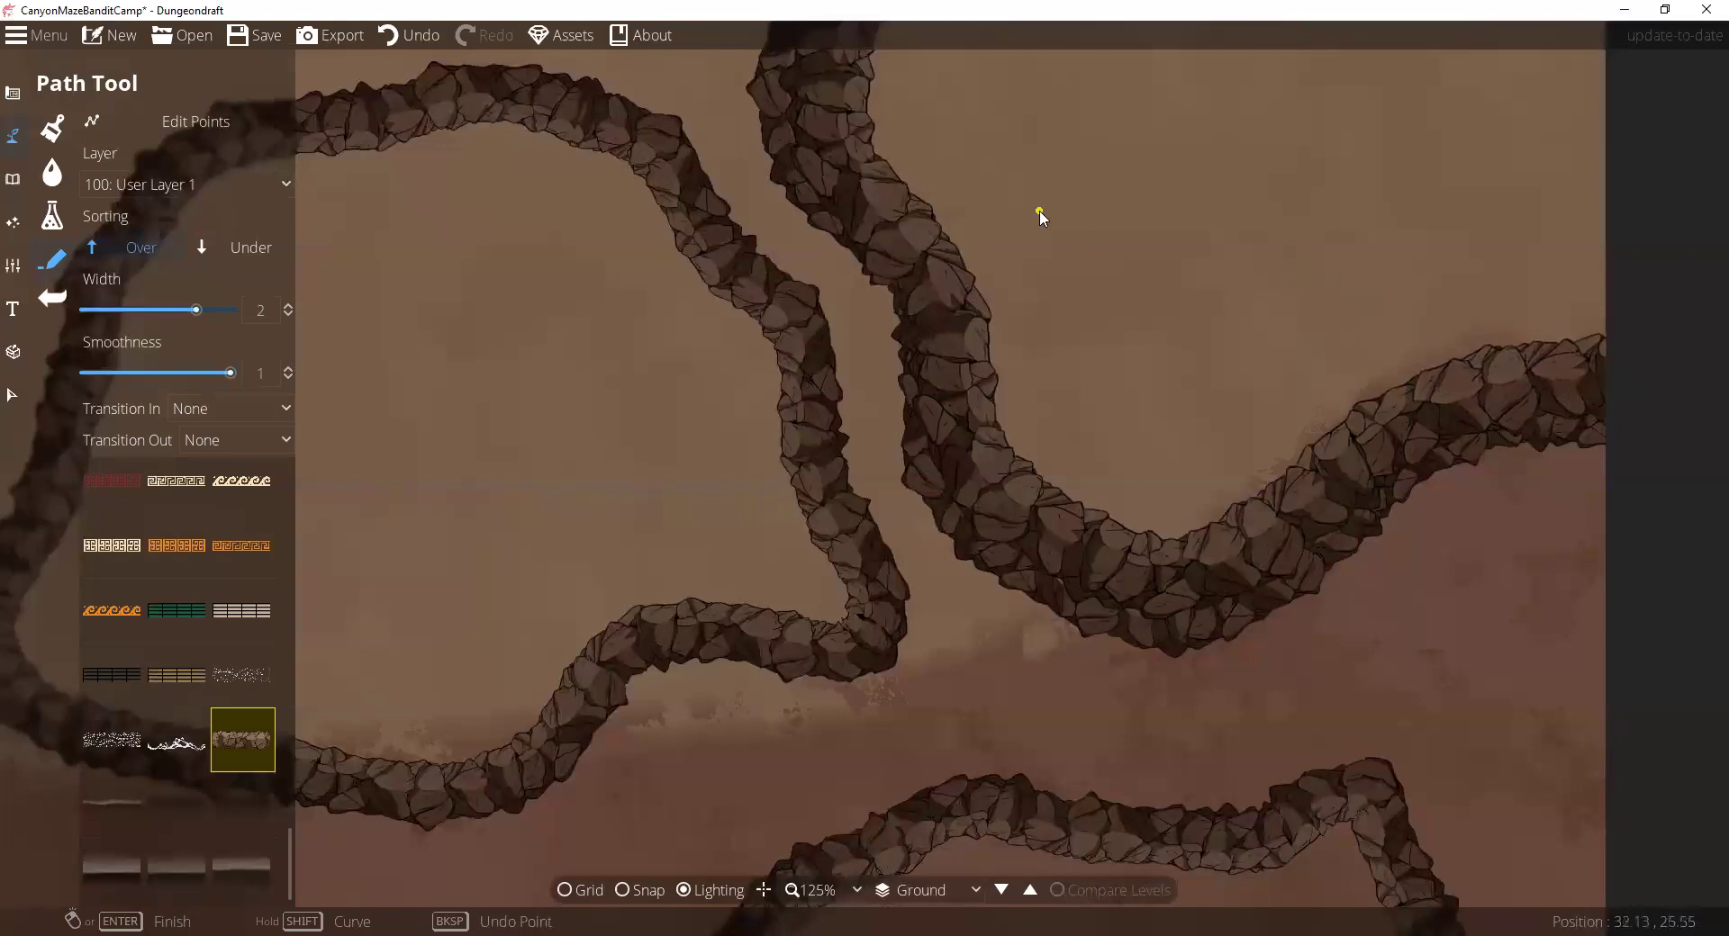
Step: Adjust the path points of the eastern outer wall where it passes close to the enclosed plateau
click(185, 119)
click(971, 337)
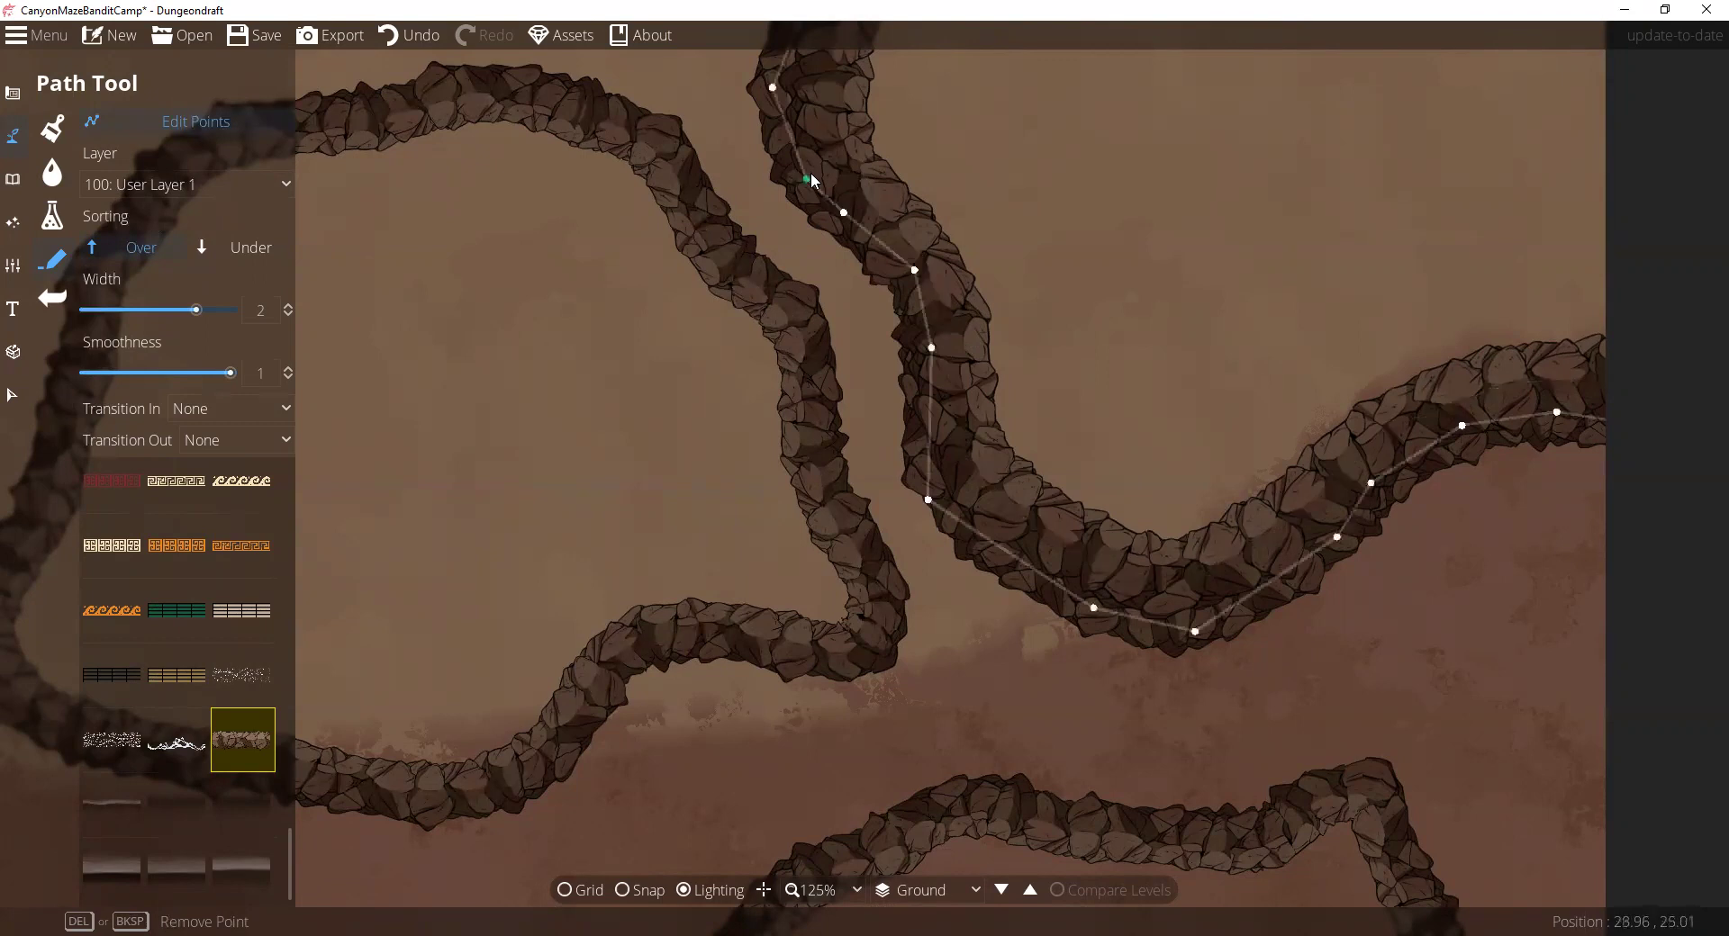
click(943, 352)
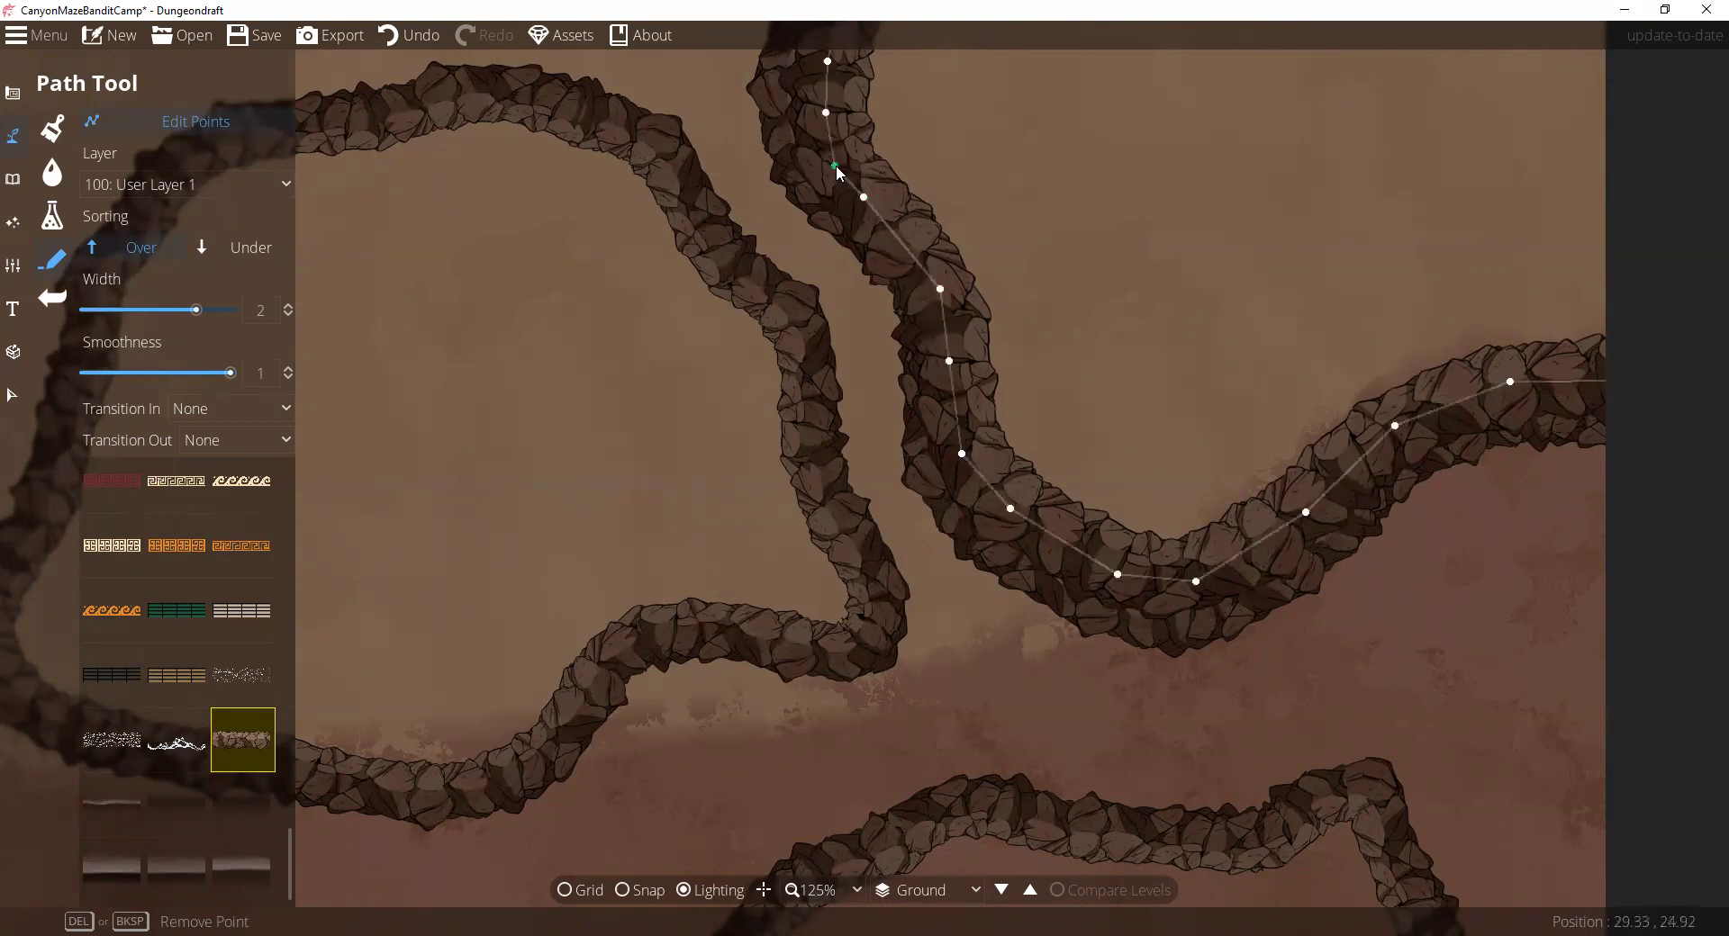
drag(836, 168, 836, 169)
key(Escape)
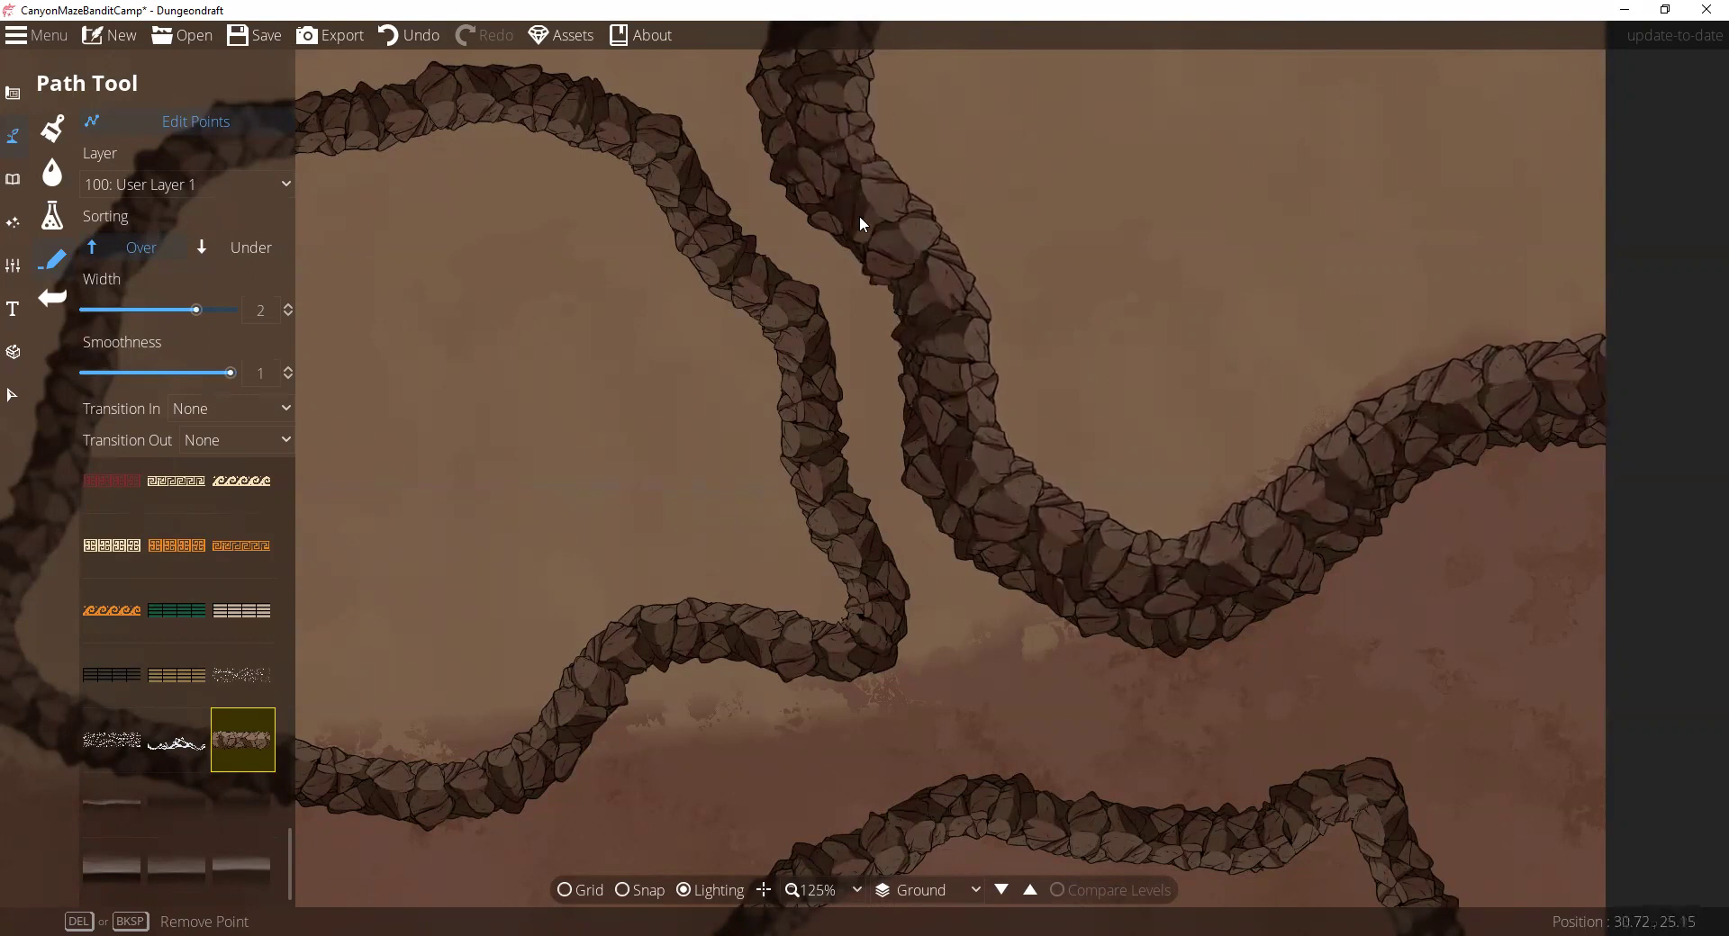
Step: Leave point editing and set up the next rocky path with width 2.5 on layer 100: User Layer 1
key(Up)
key(Left)
scroll(787, 380, down, 6)
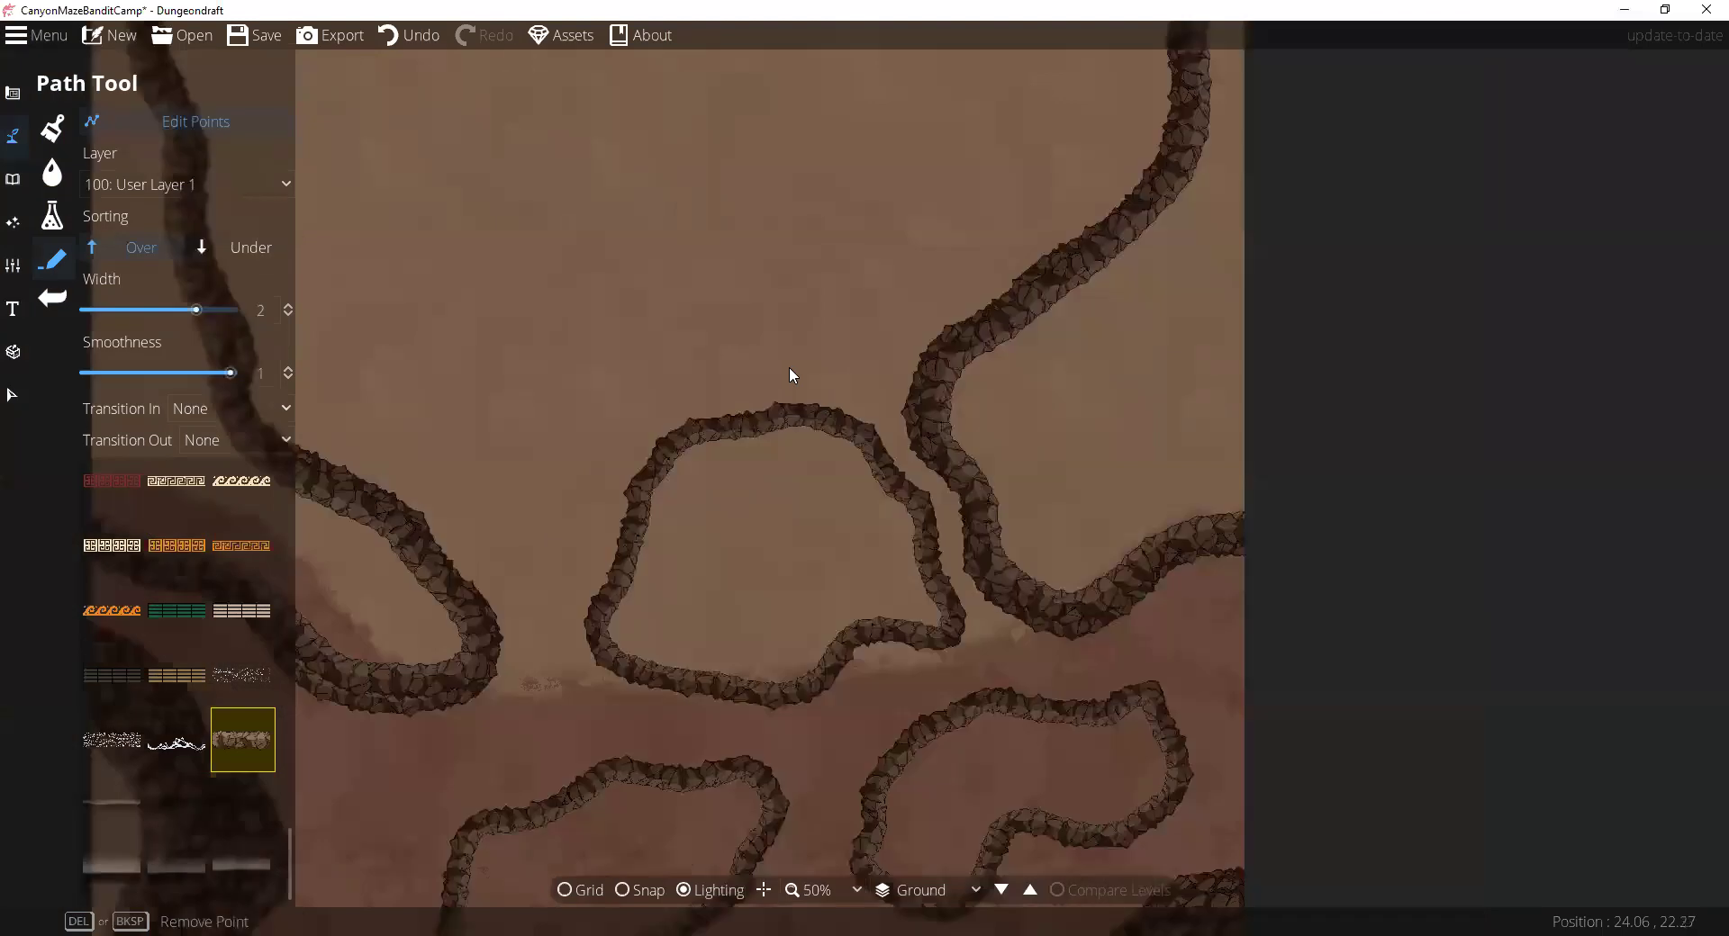
scroll(735, 419, up, 1)
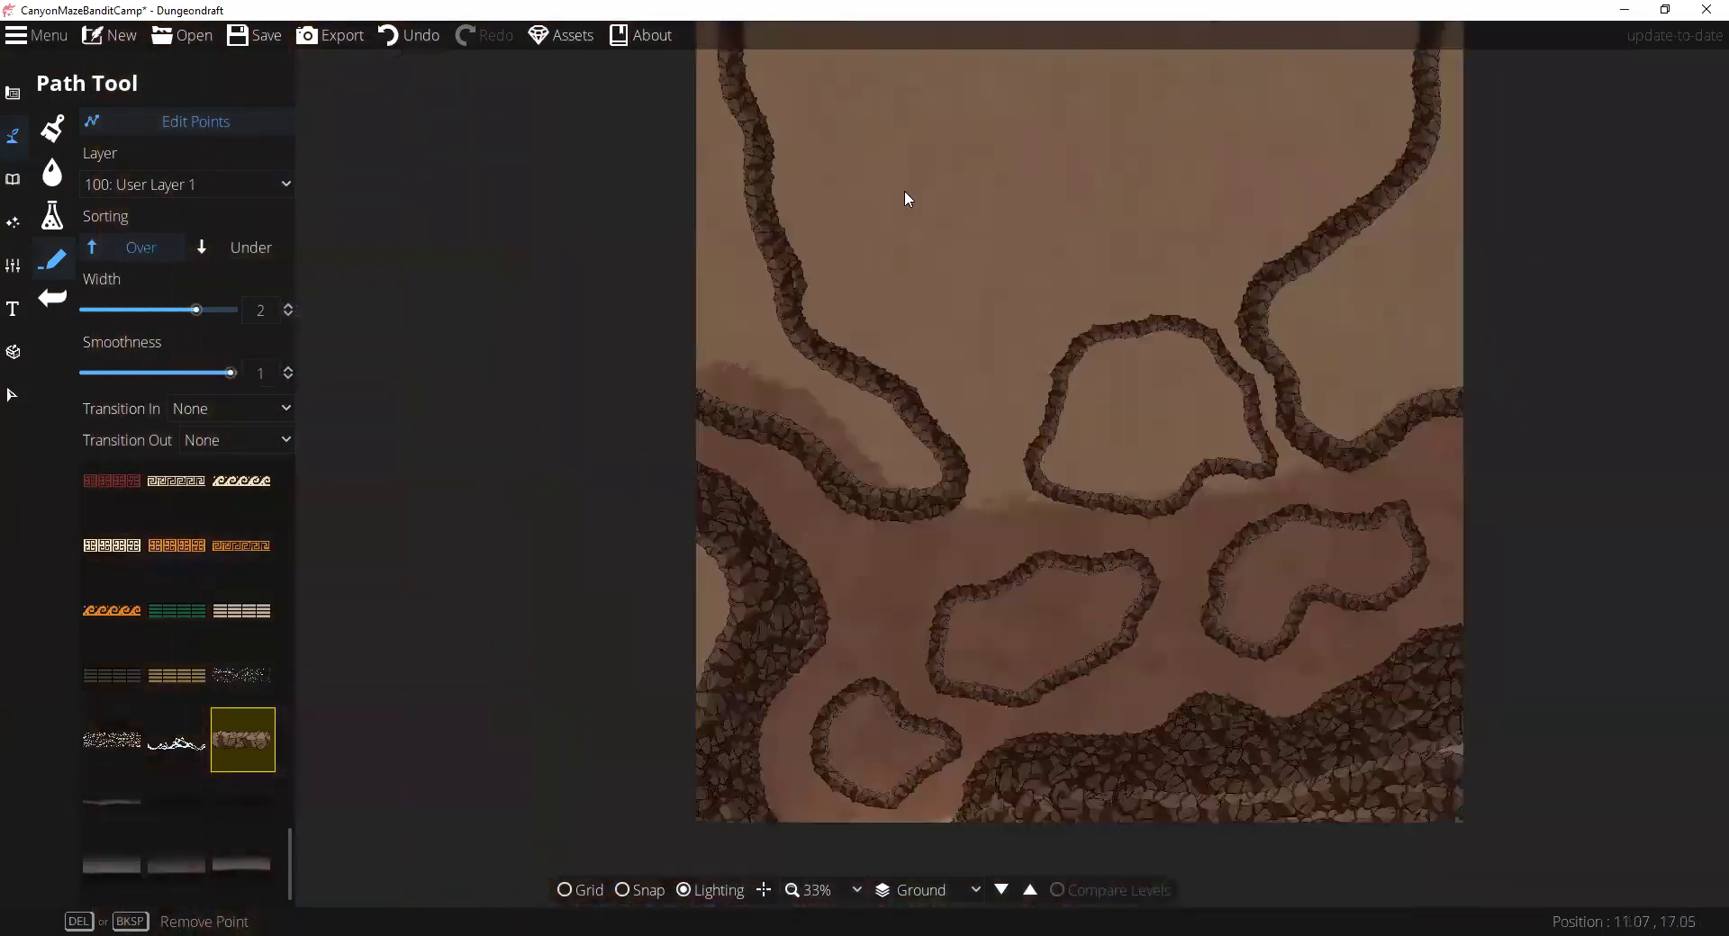
click(182, 122)
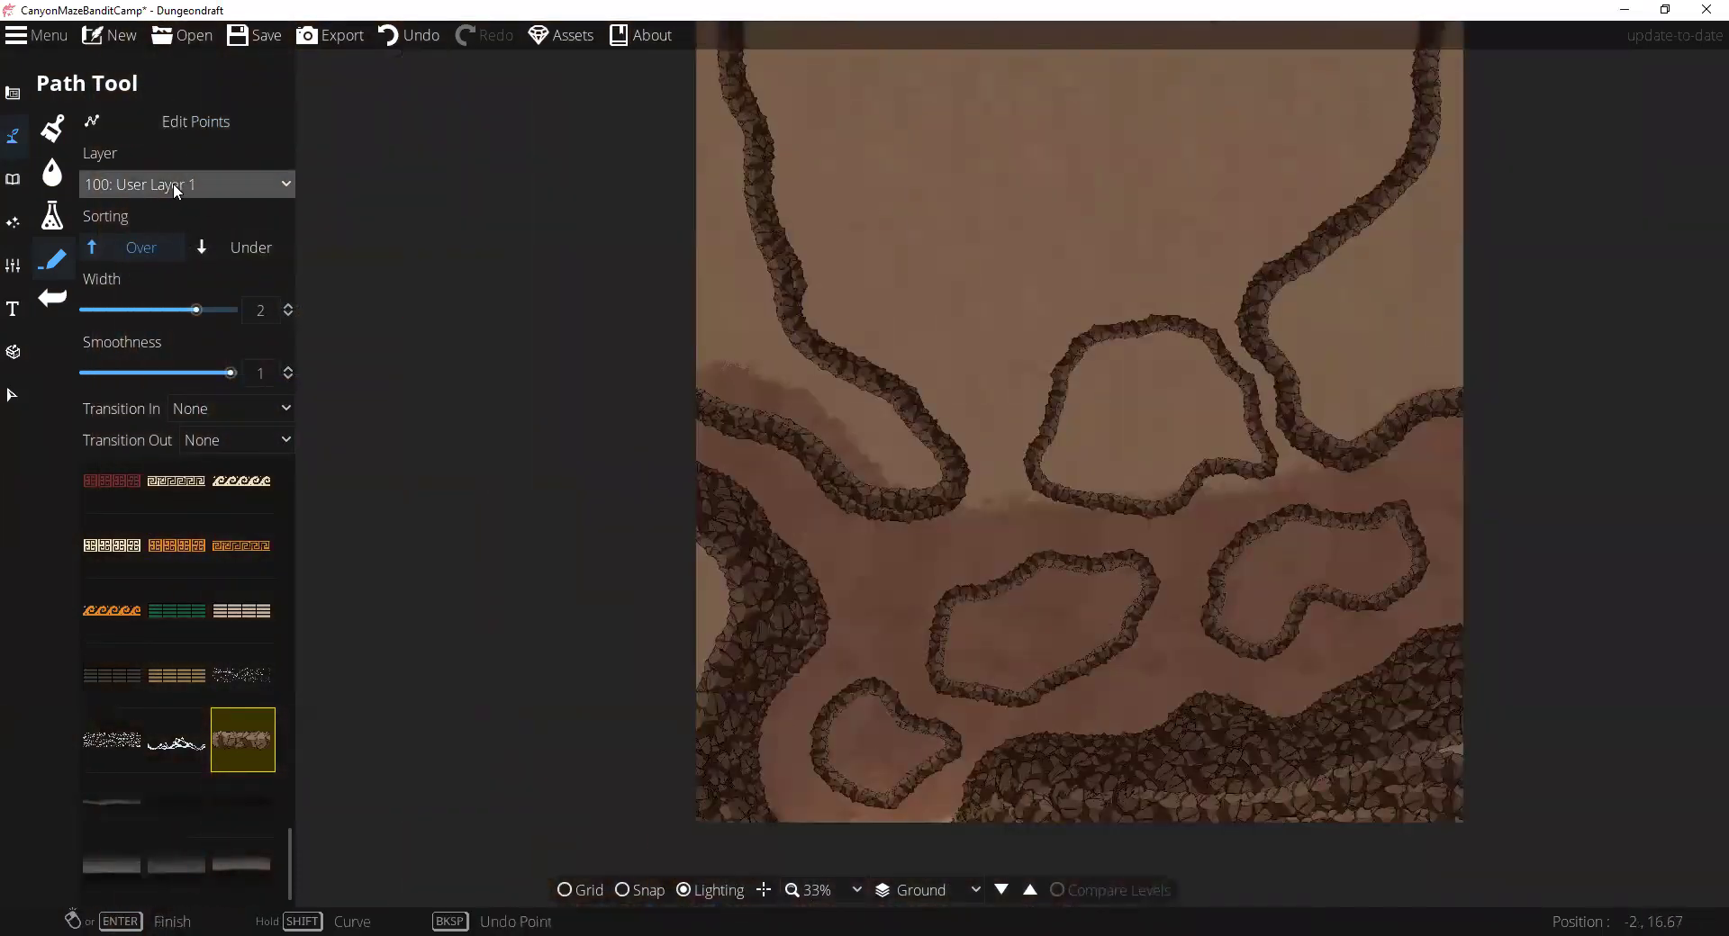
click(173, 182)
click(177, 366)
drag(193, 310, 206, 311)
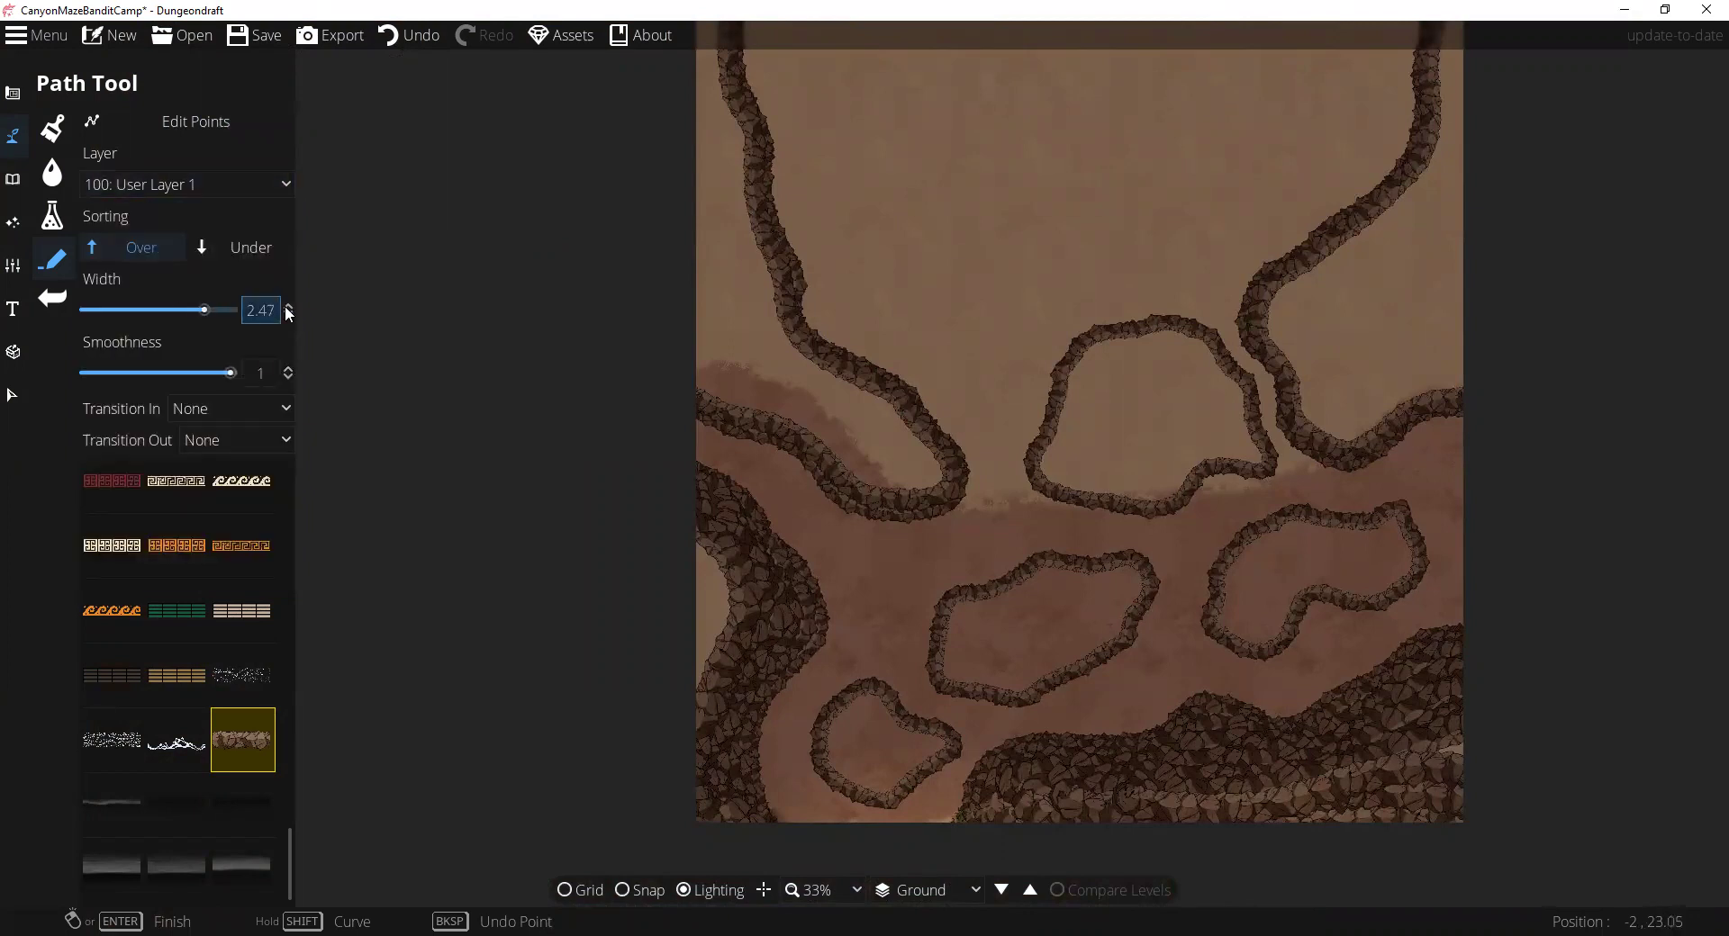
Step: Trace a width 2.5 rocky path over the thickened outer wall from the western map edge, around the bend and up the western side
scroll(901, 419, up, 6)
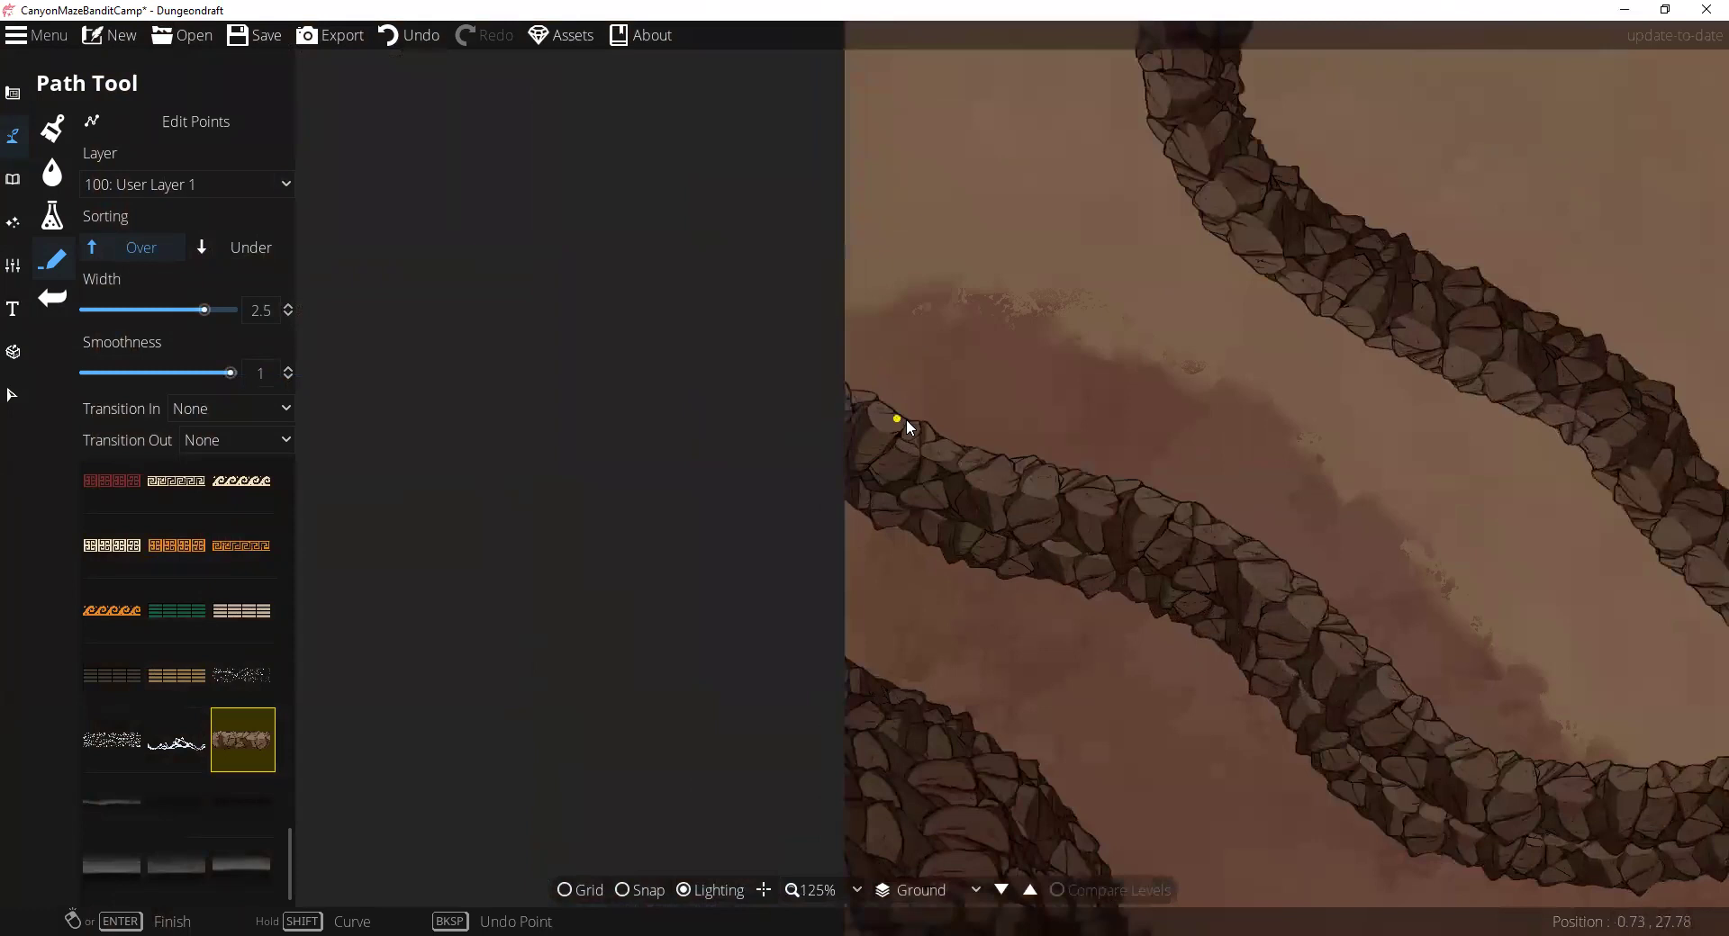
drag(905, 418, 795, 338)
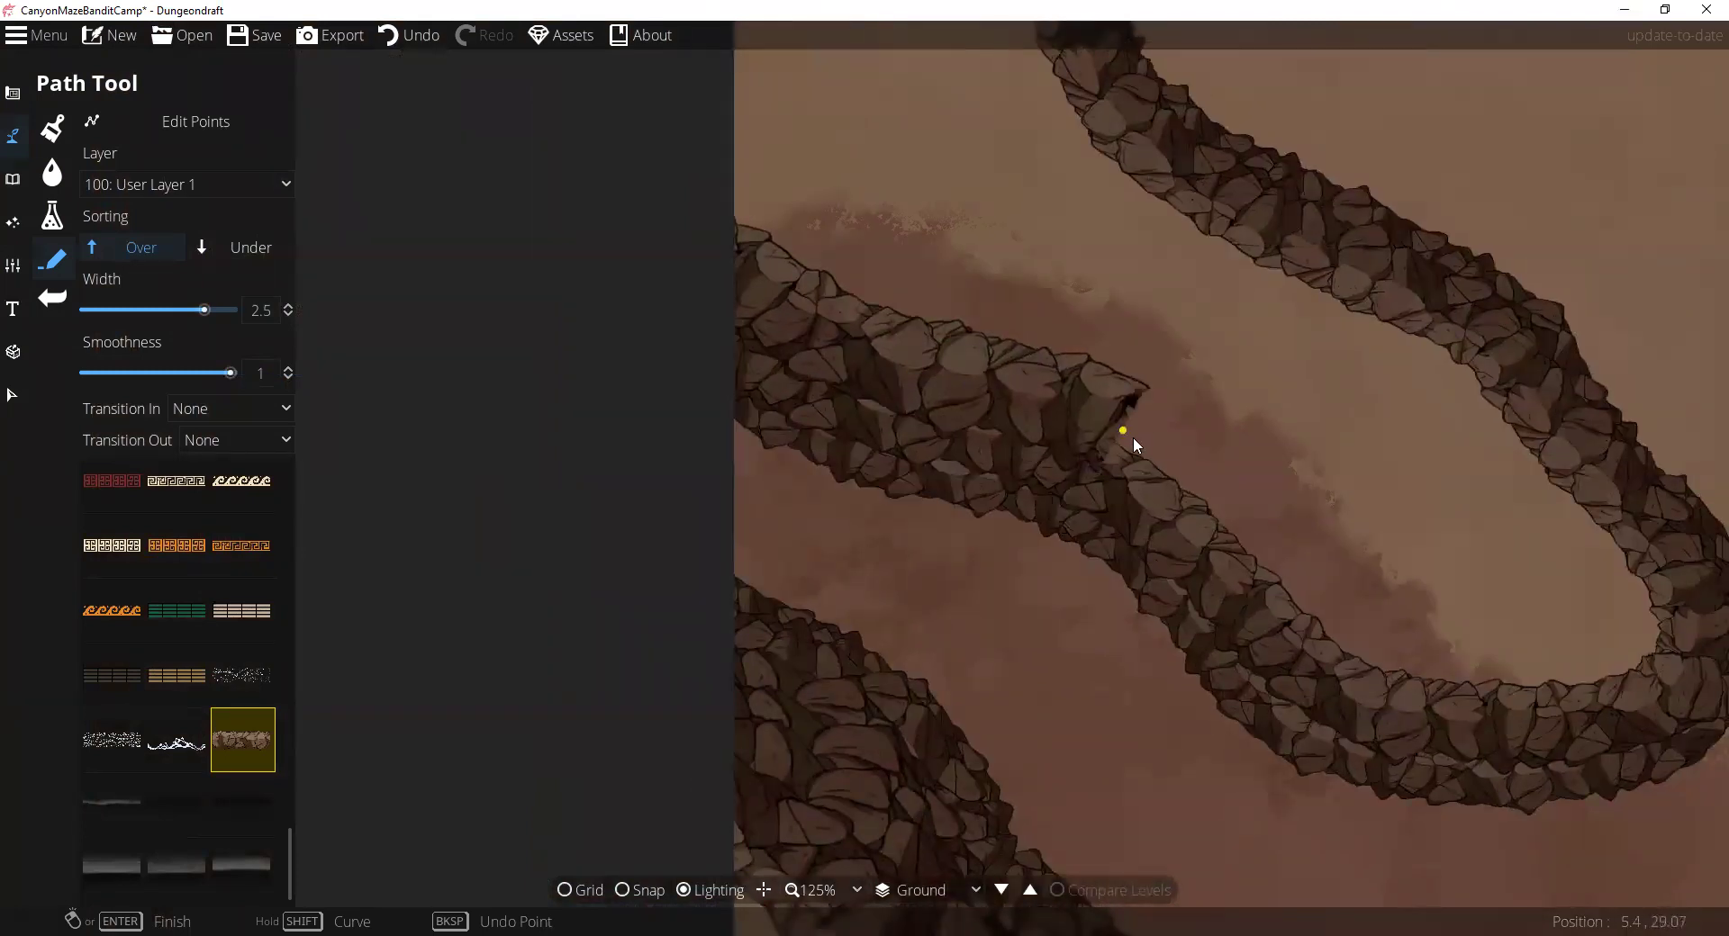
drag(1284, 591, 839, 364)
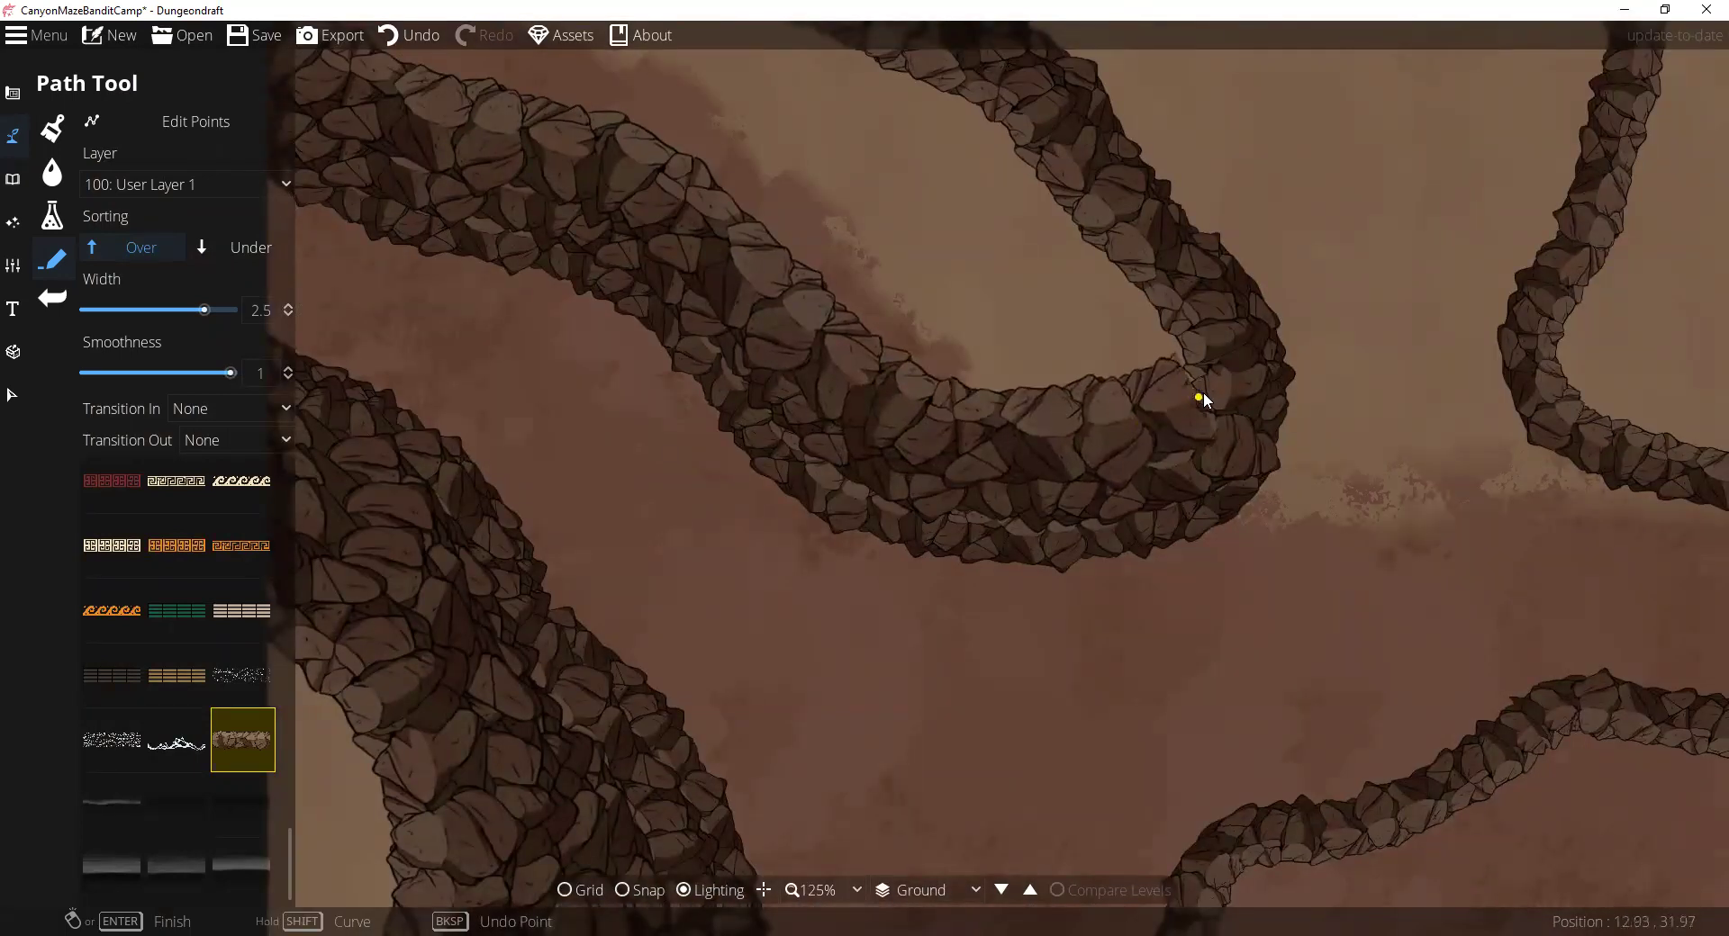
drag(1092, 225, 1120, 468)
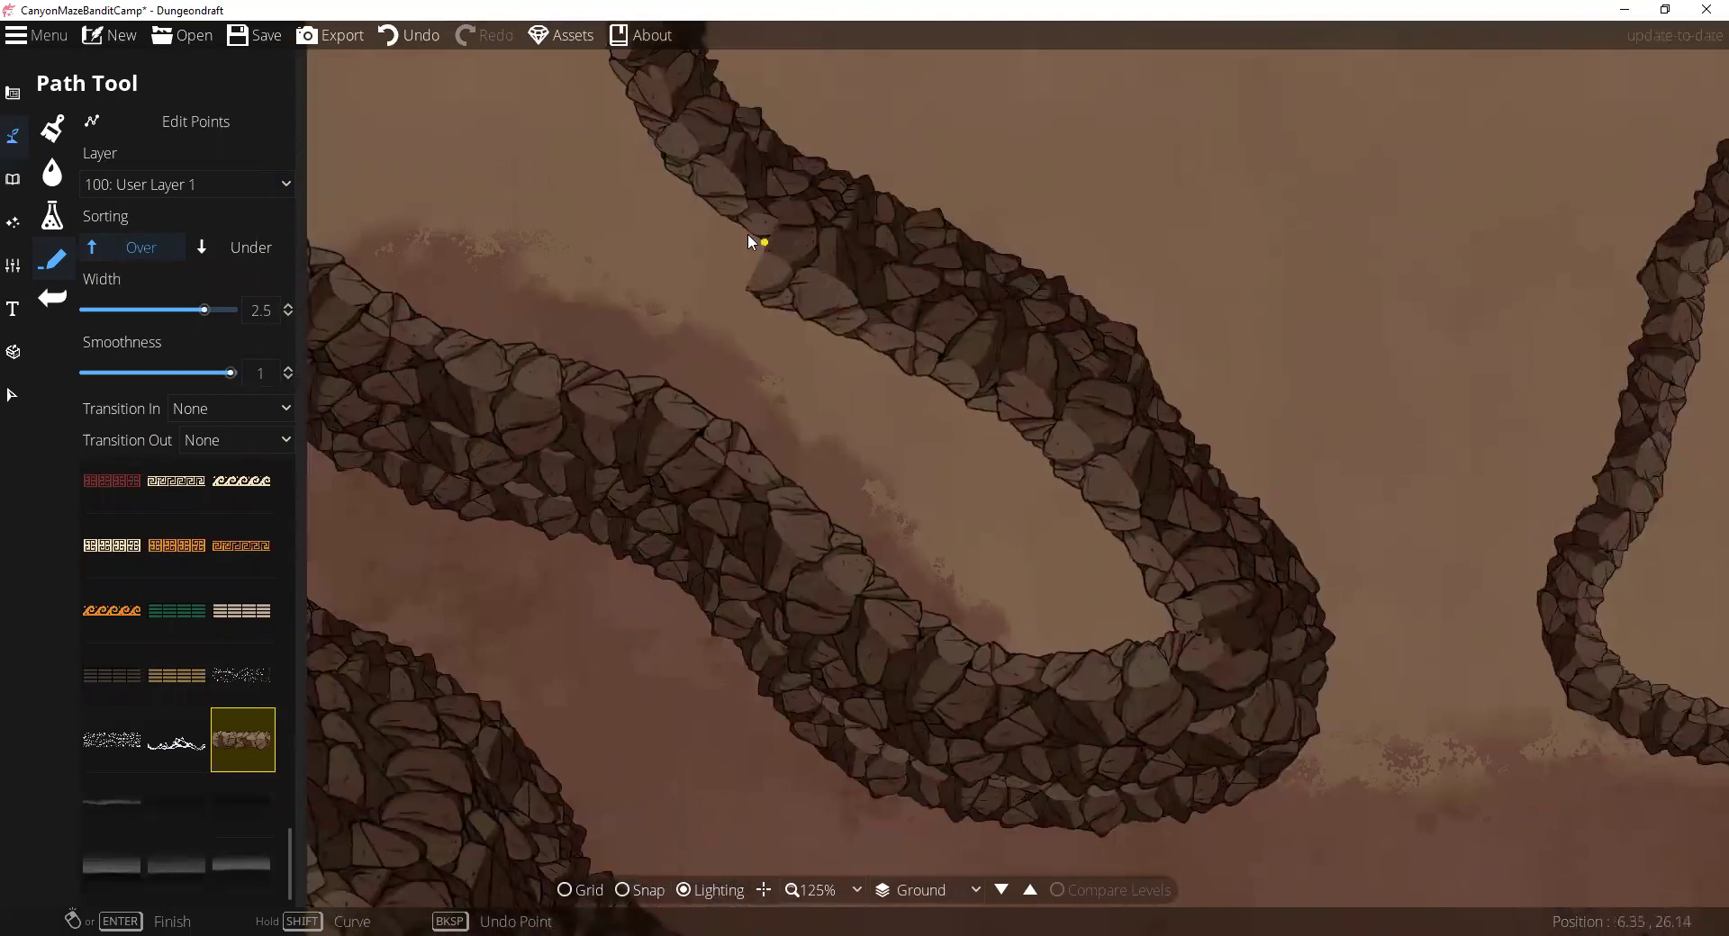
drag(656, 162, 773, 609)
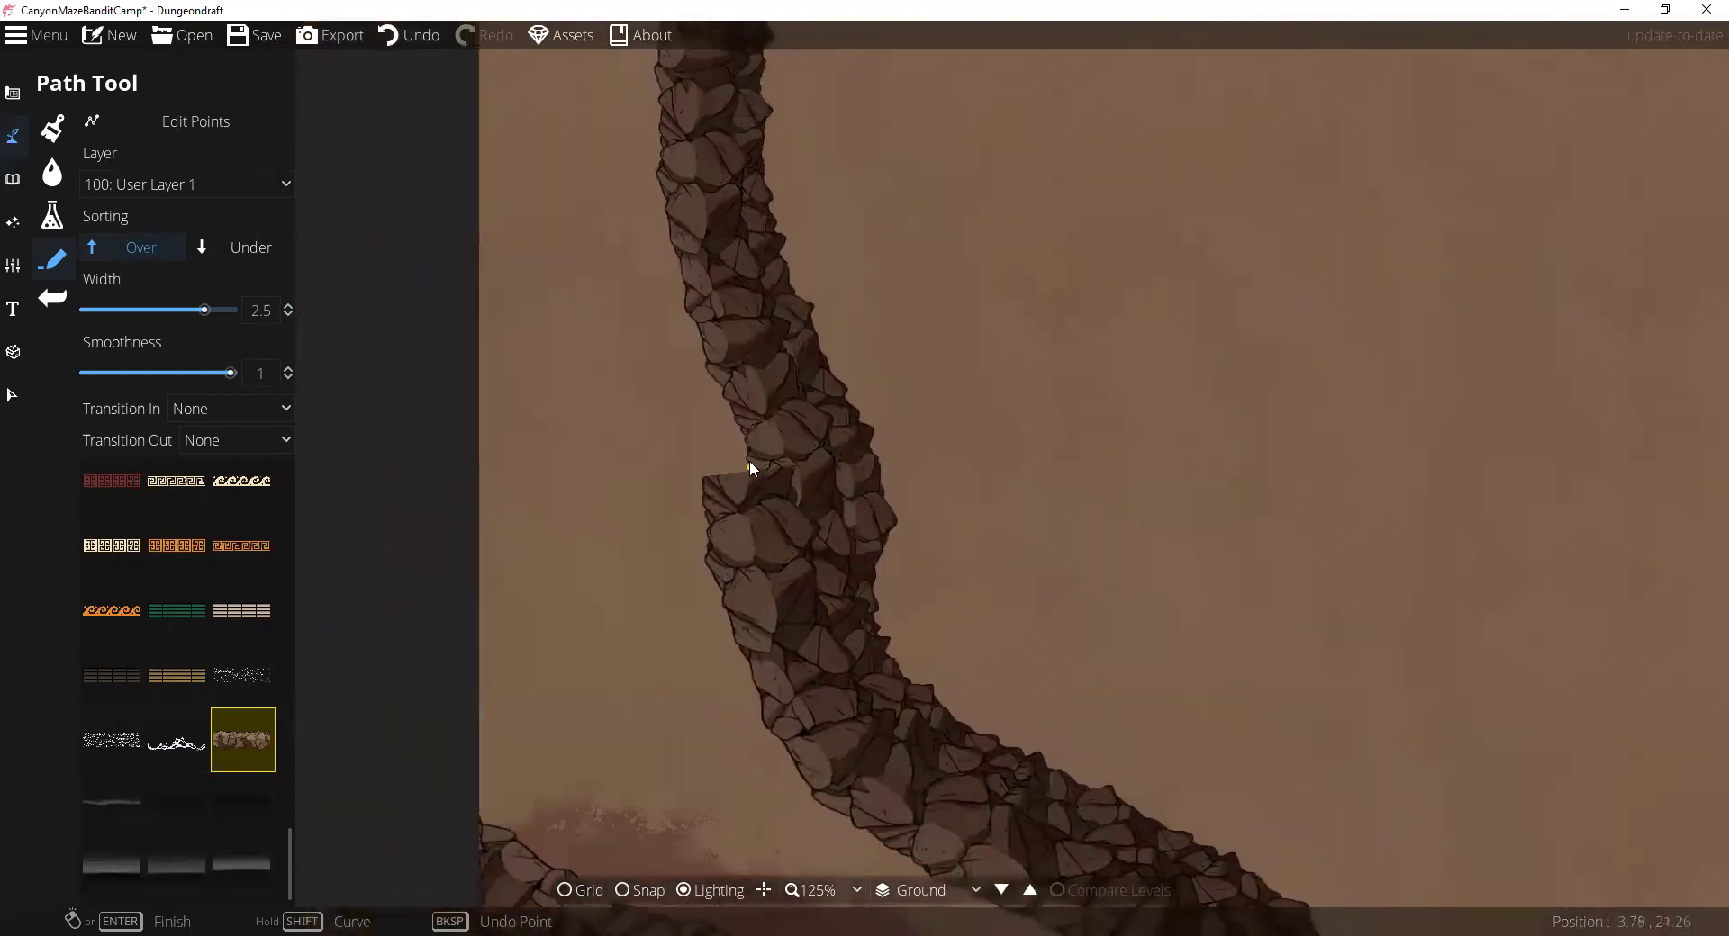
drag(670, 154, 723, 463)
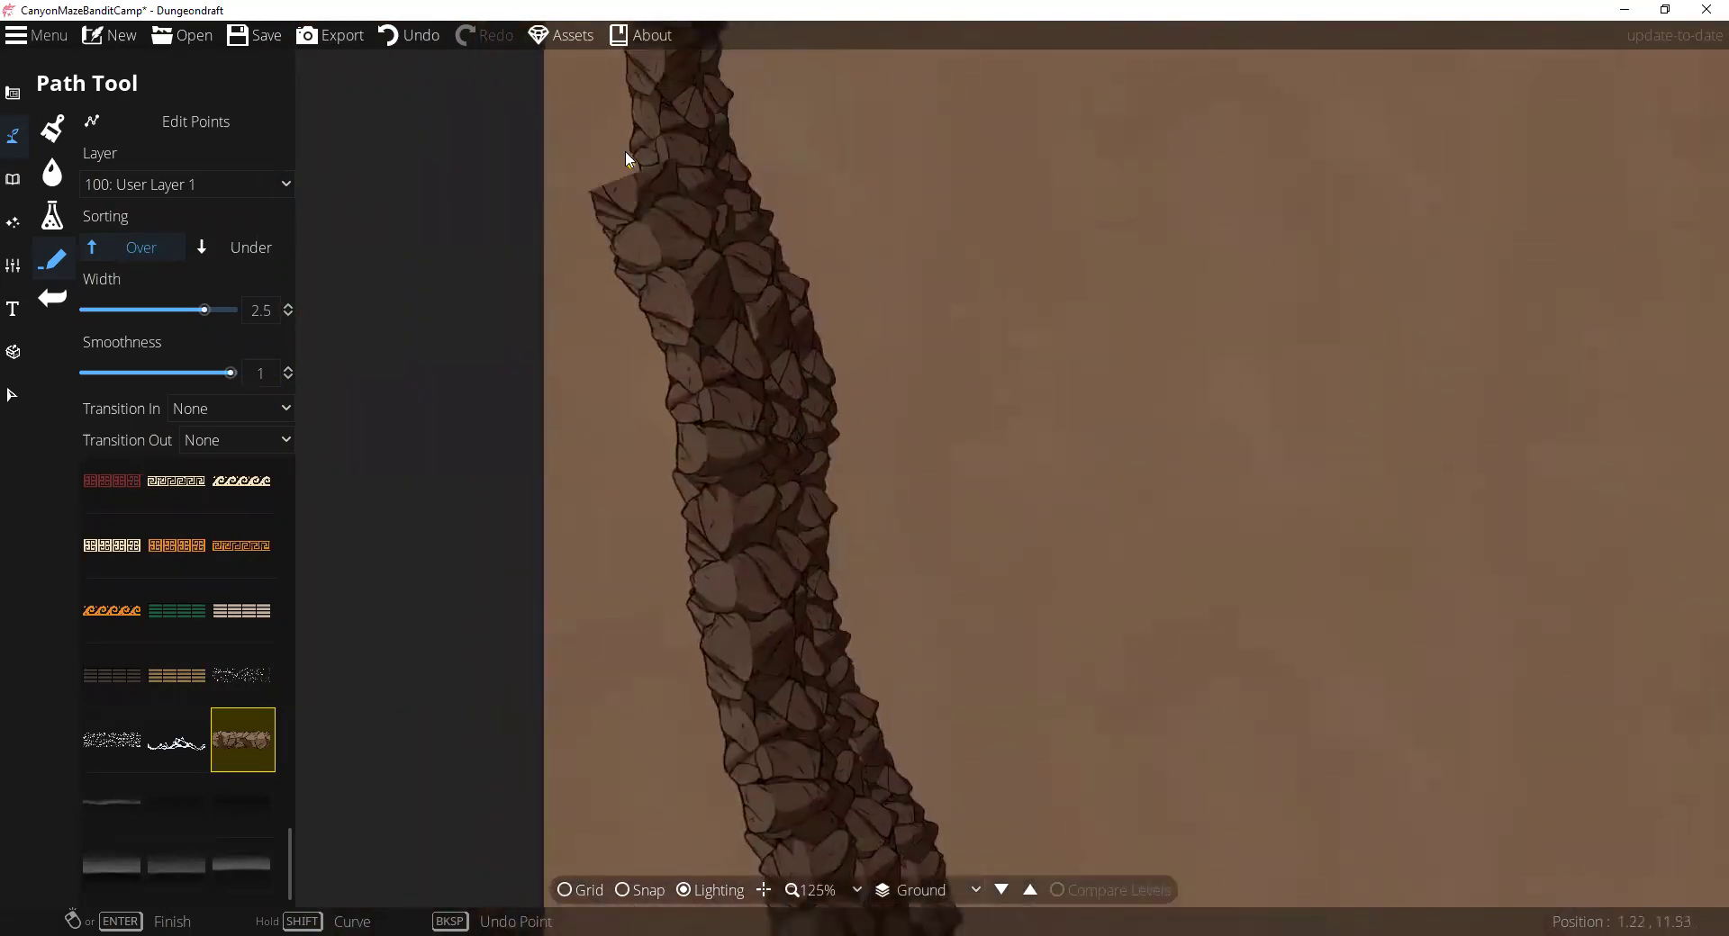
drag(625, 150, 688, 619)
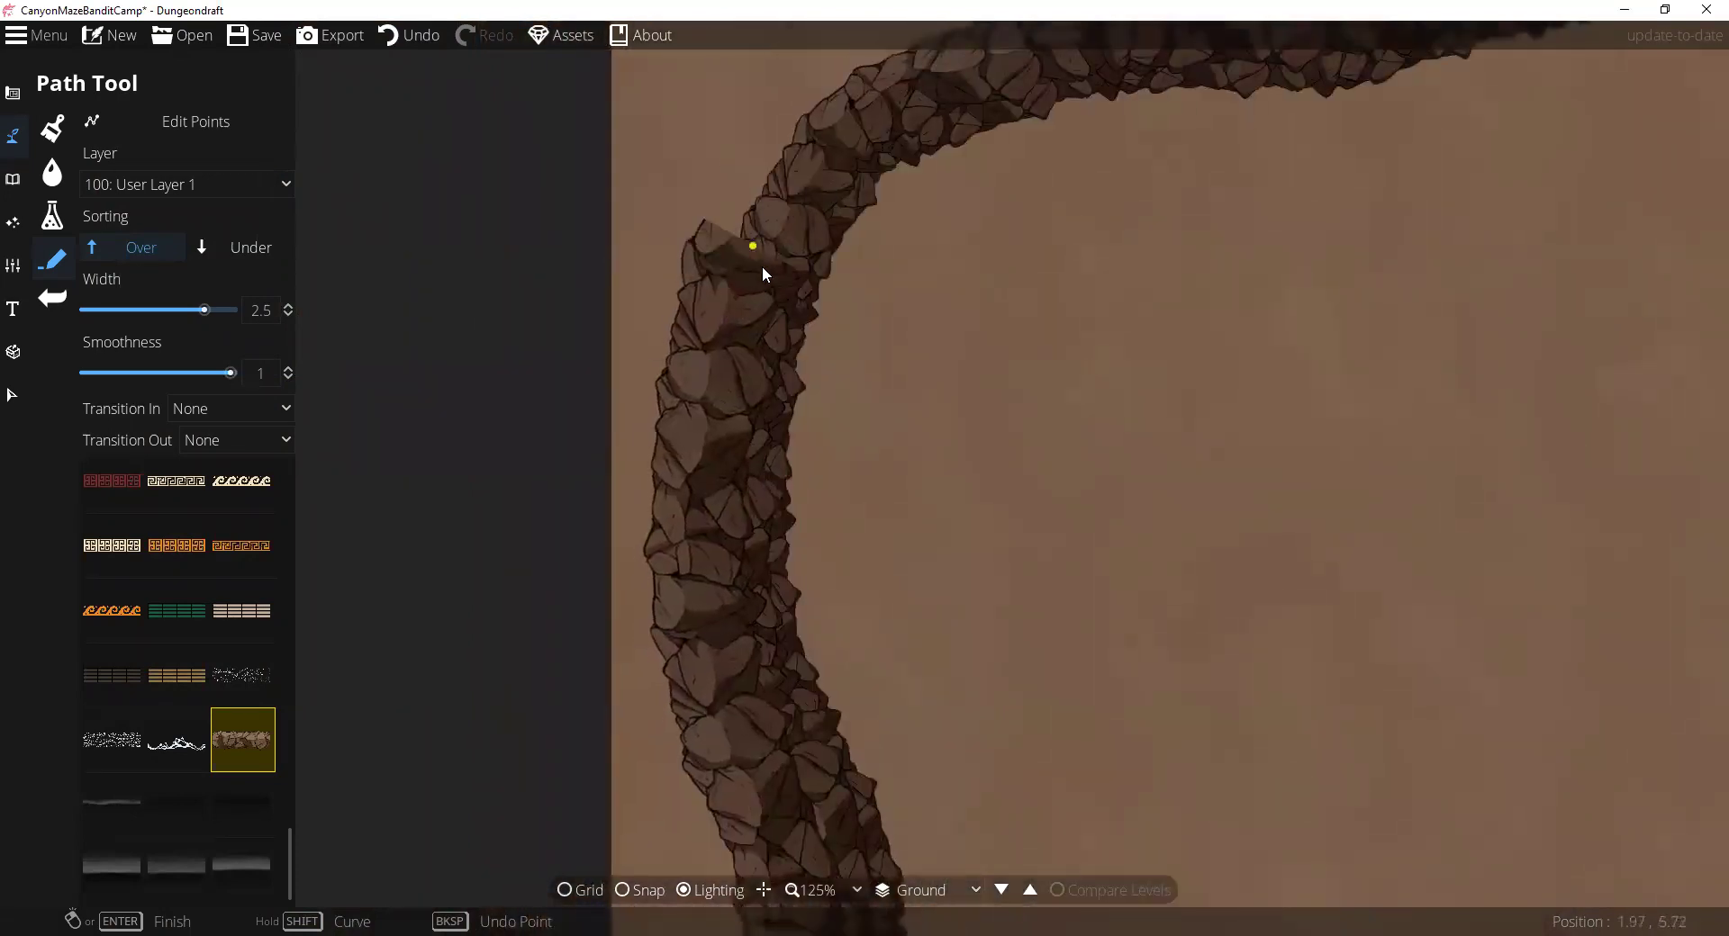
Step: Continue the width 2.5 path around the northwestern corner and along the northern outer wall to the northeastern corner
drag(816, 149, 708, 277)
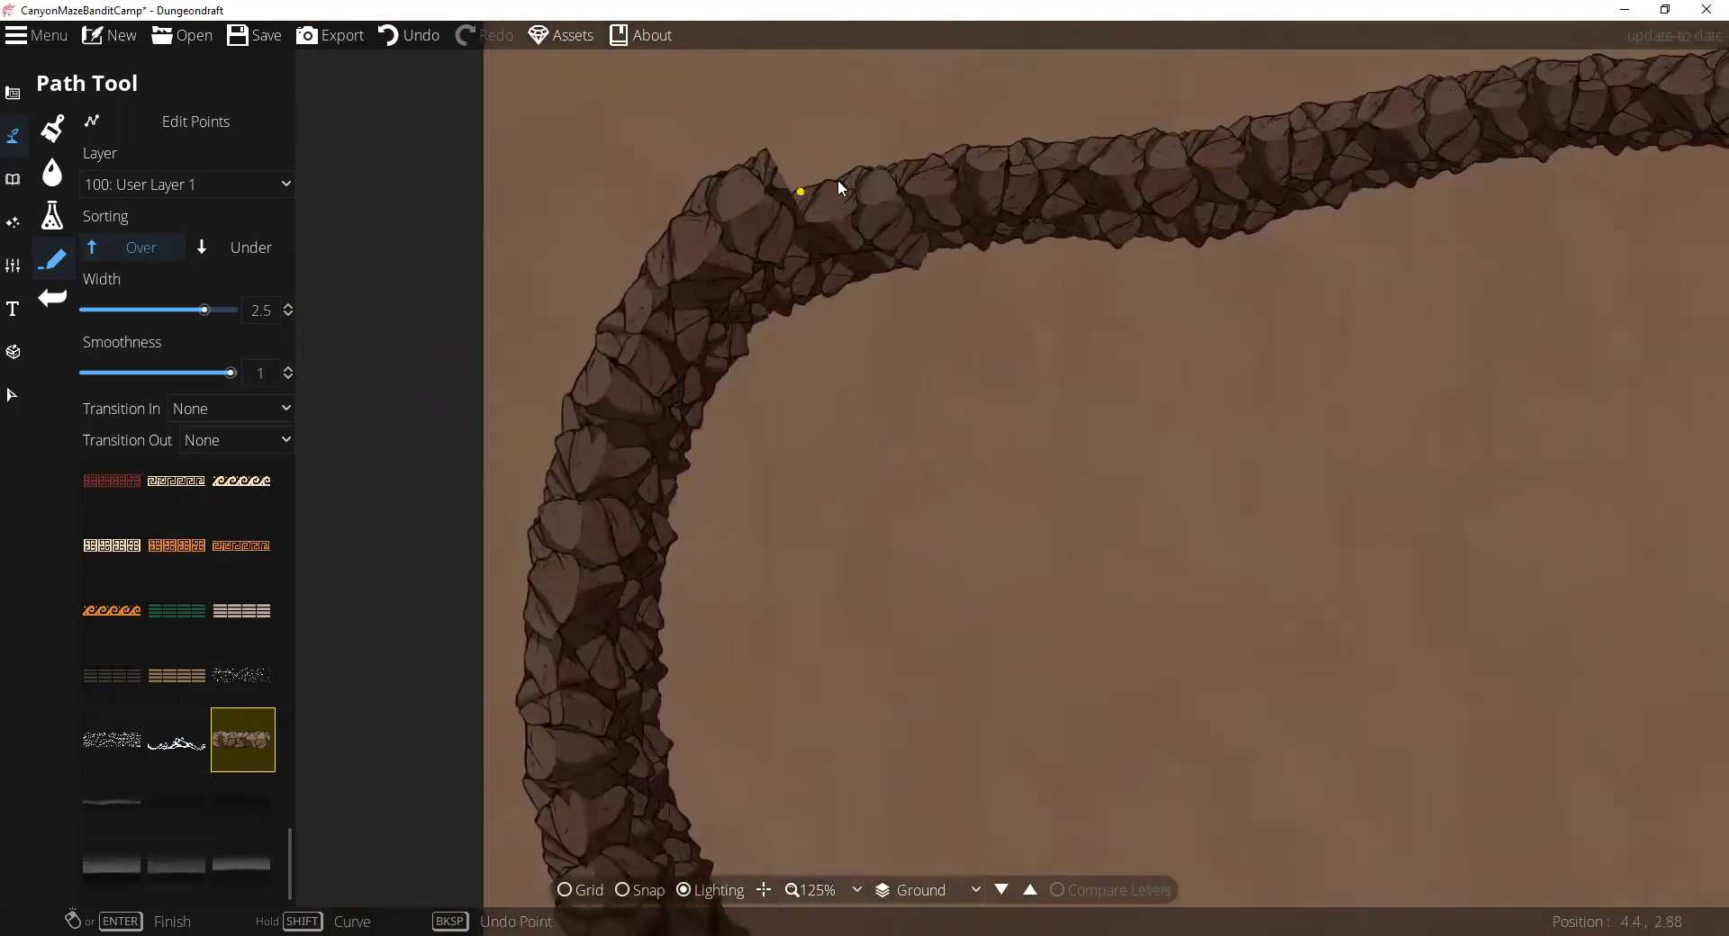
drag(1183, 142, 641, 335)
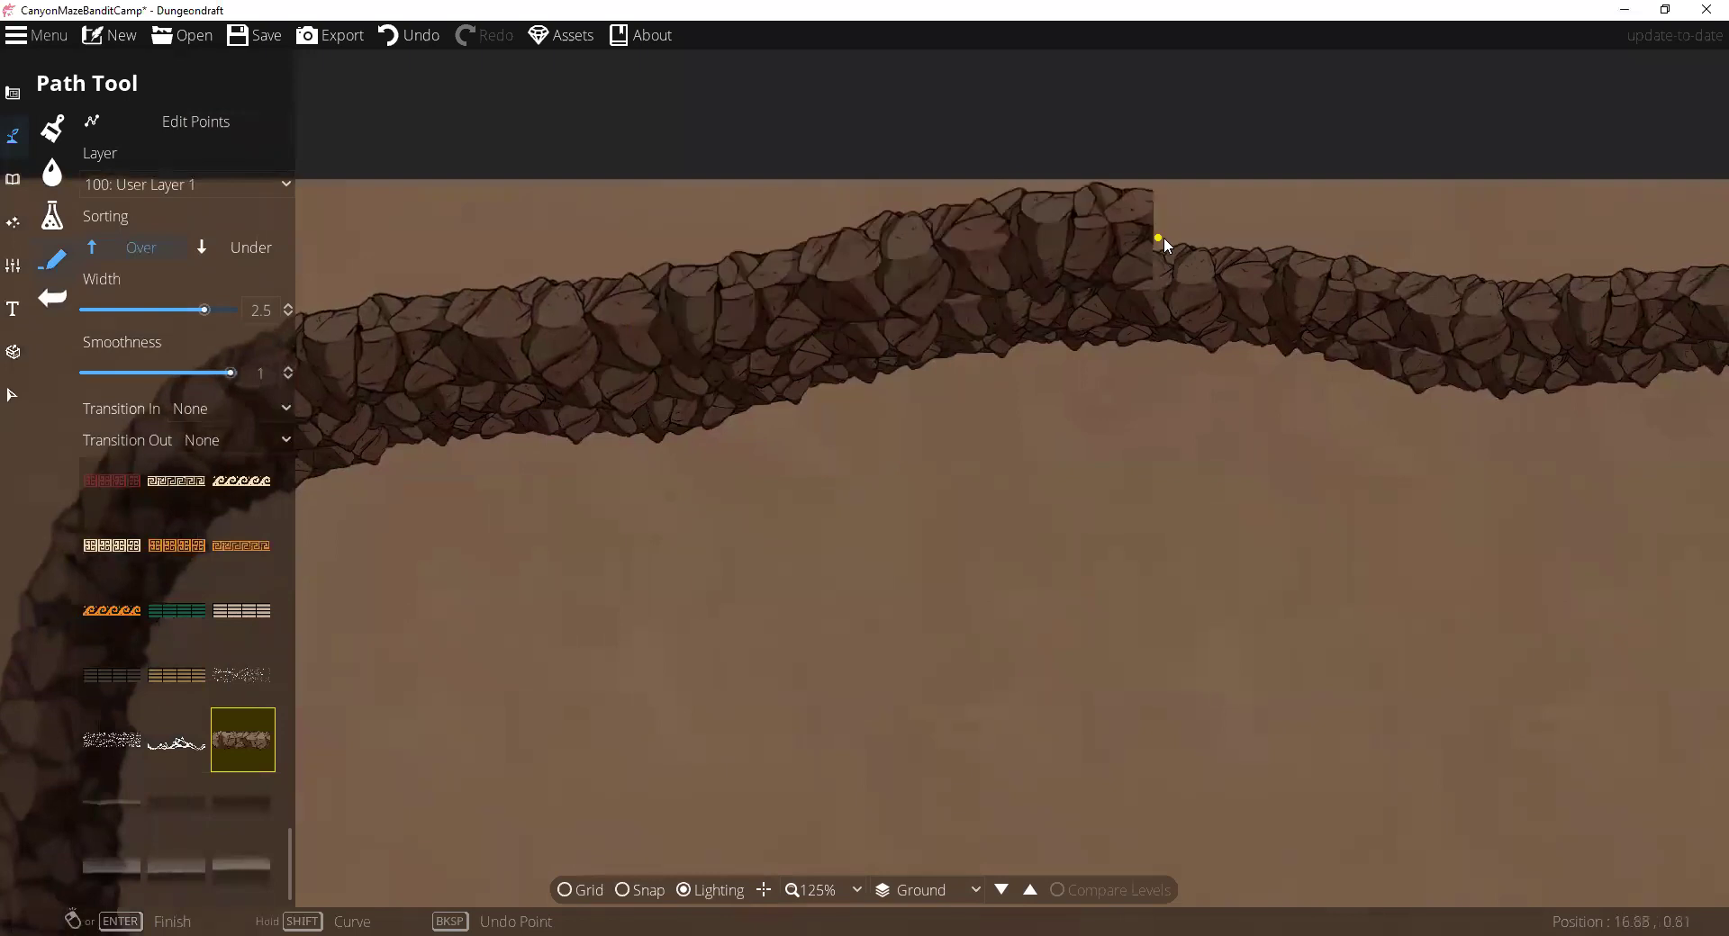
drag(1448, 267, 928, 310)
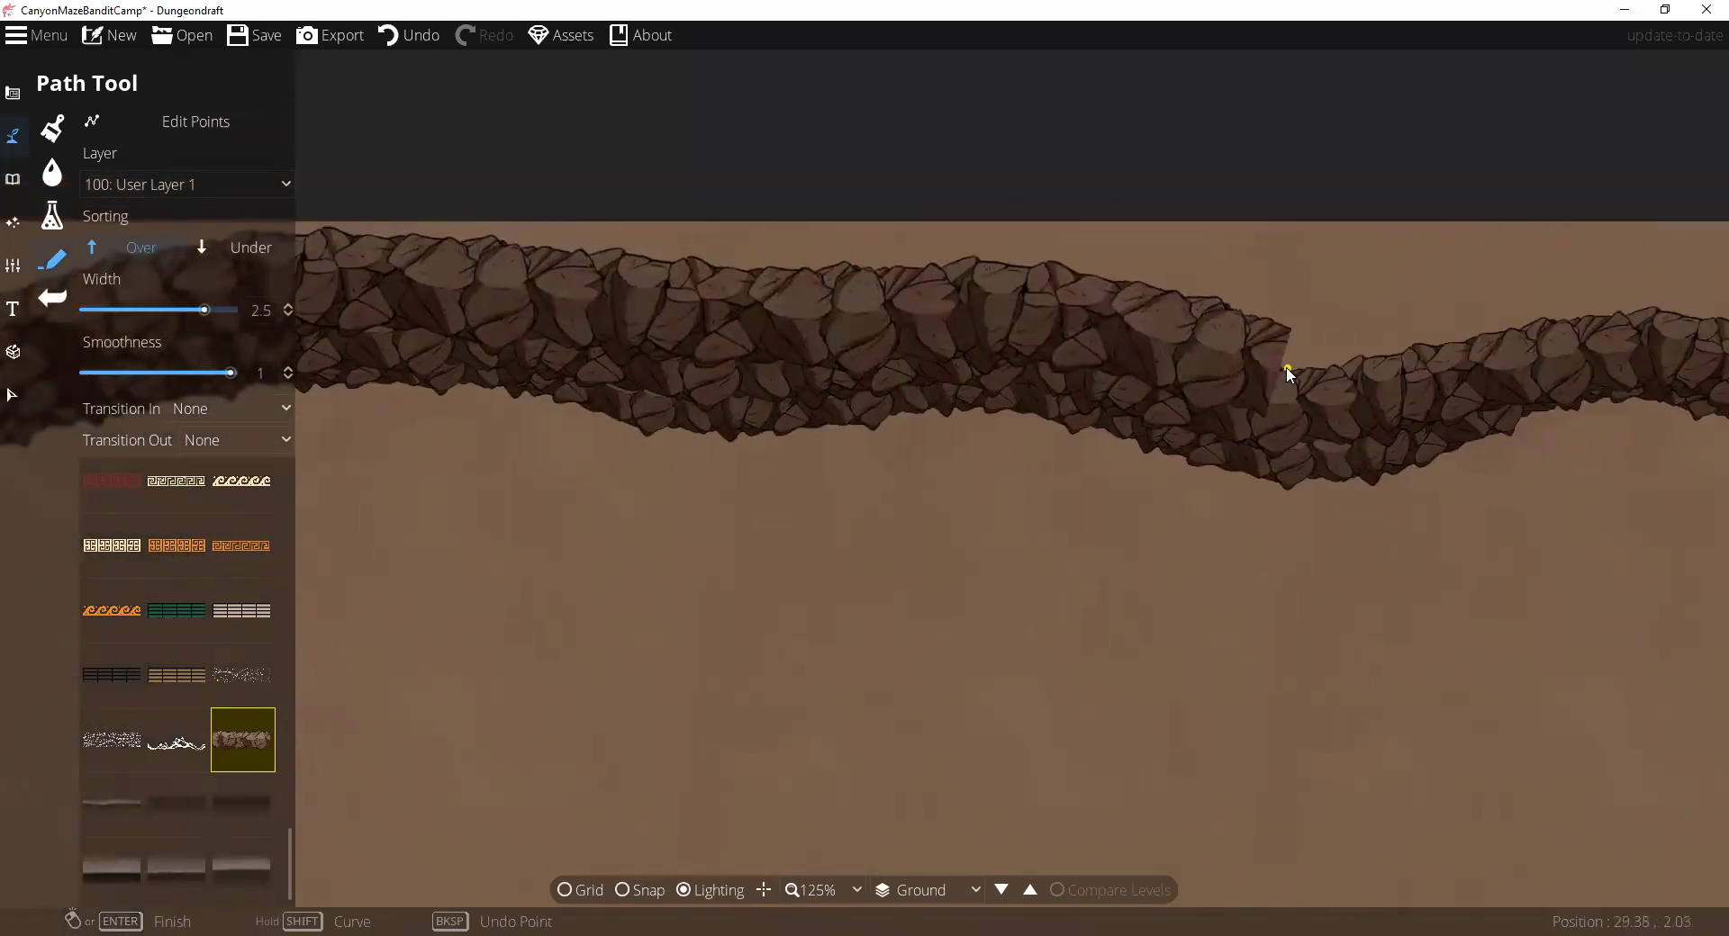
drag(1563, 322, 893, 294)
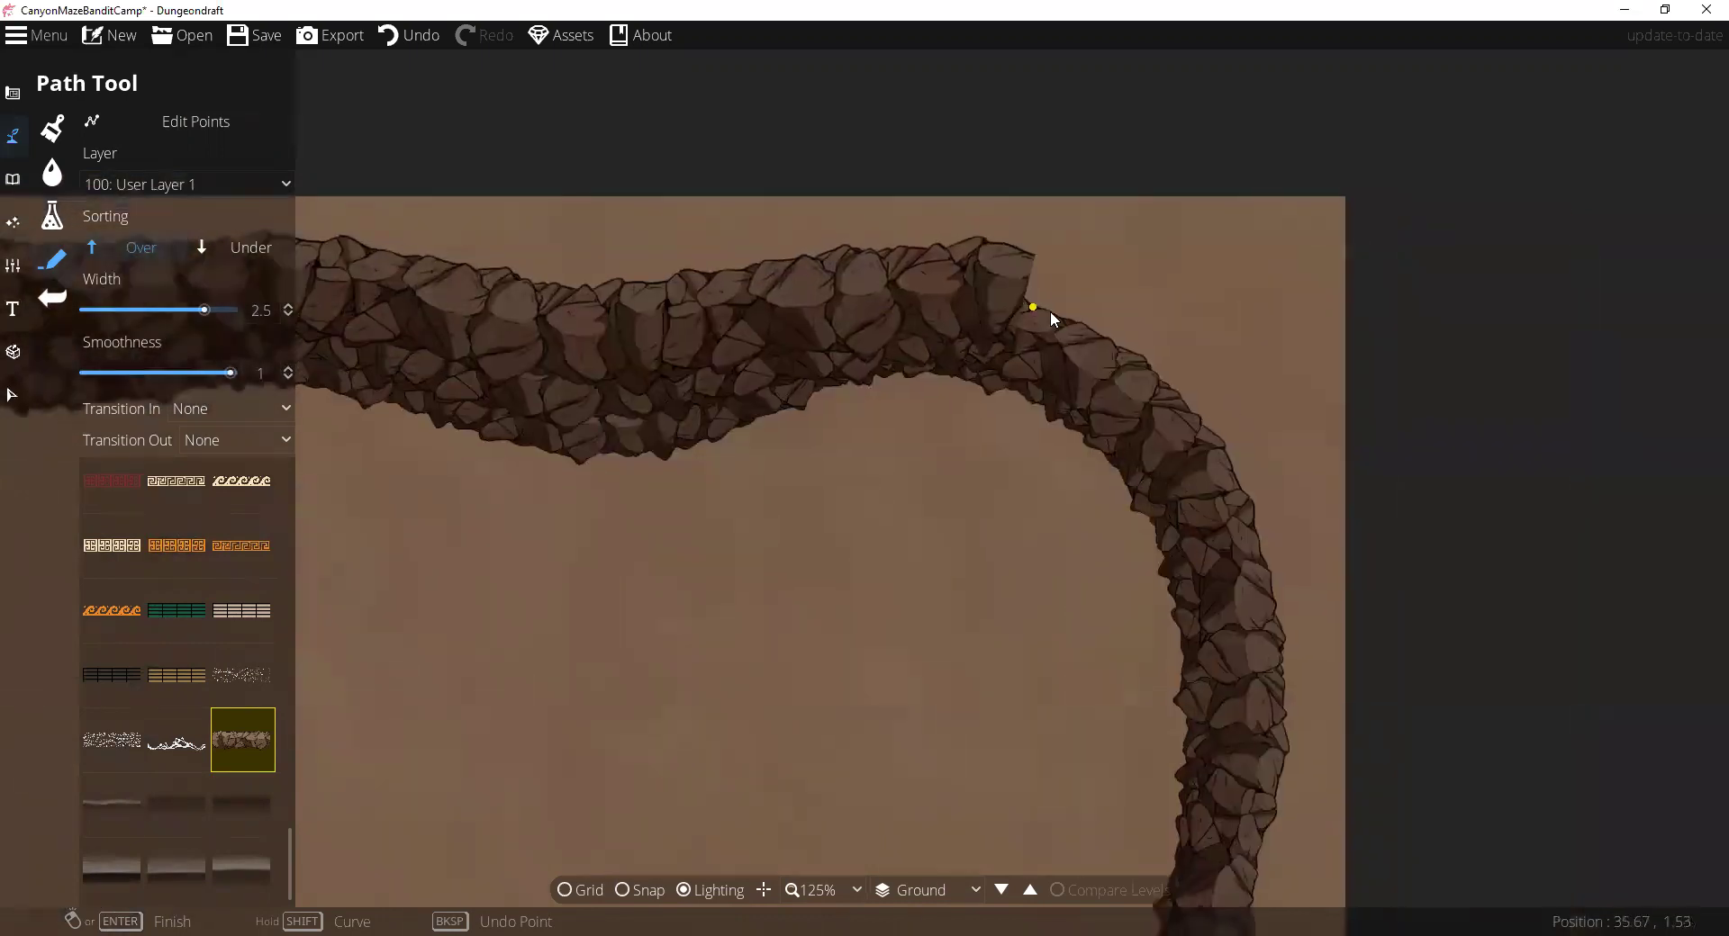
Step: Continue the width 2.5 rocky path down the eastern outer wall, around its southern bend and out to the eastern map edge
drag(1297, 731, 1275, 461)
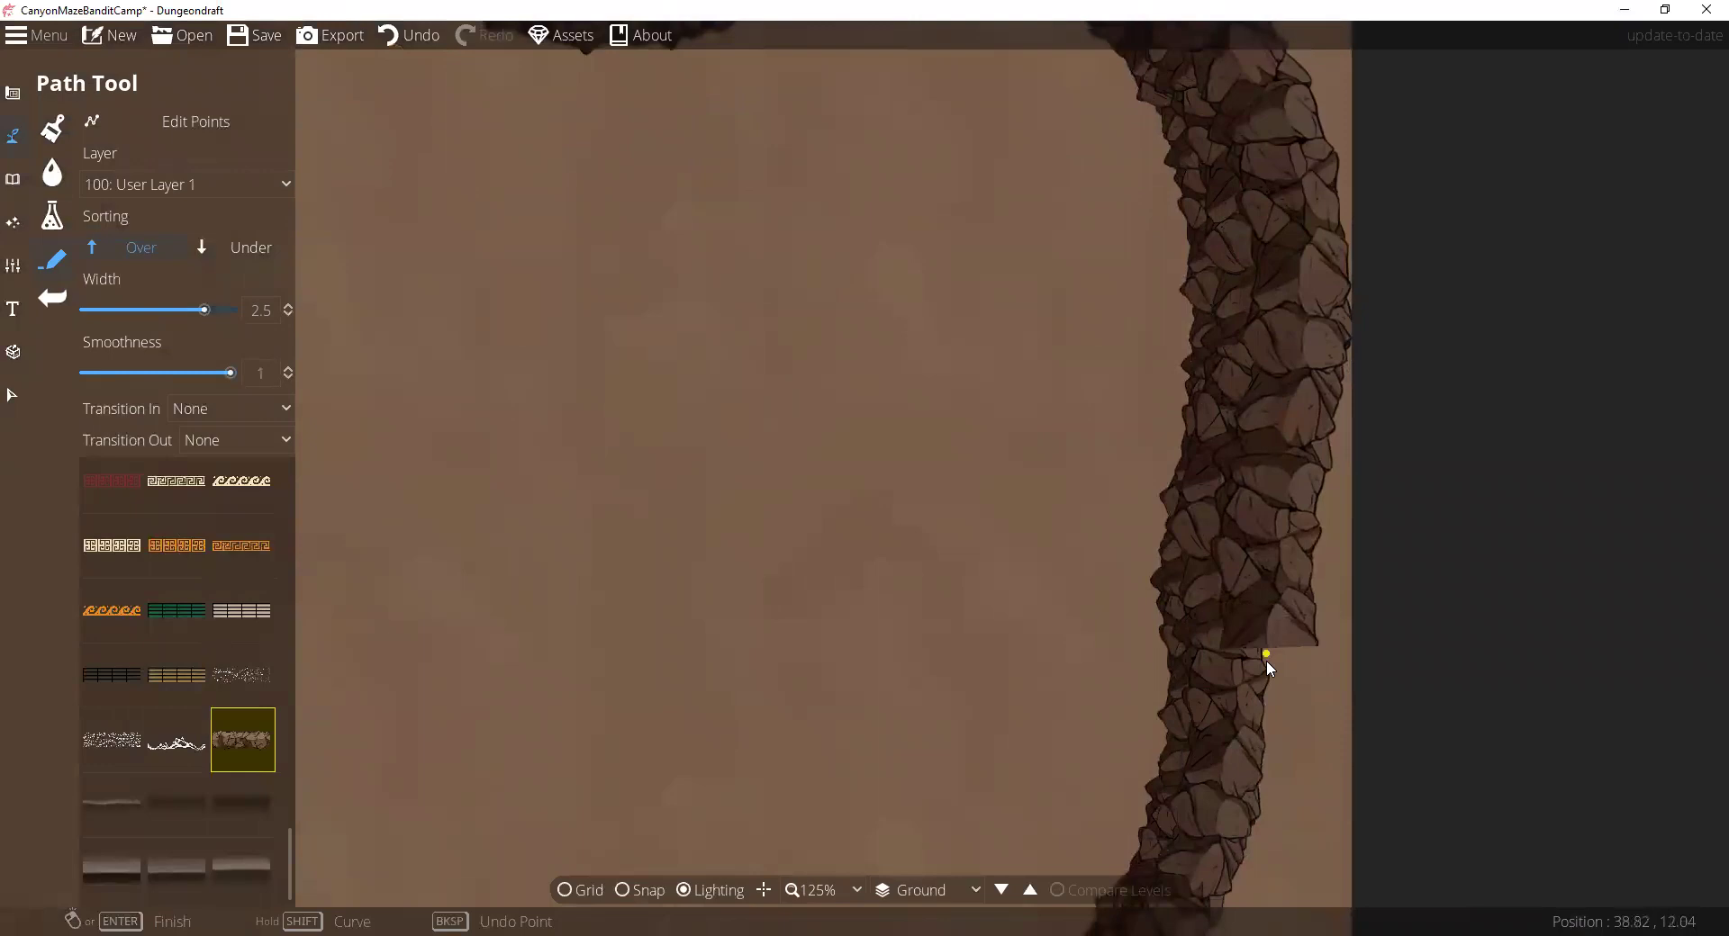
drag(1262, 768, 1324, 444)
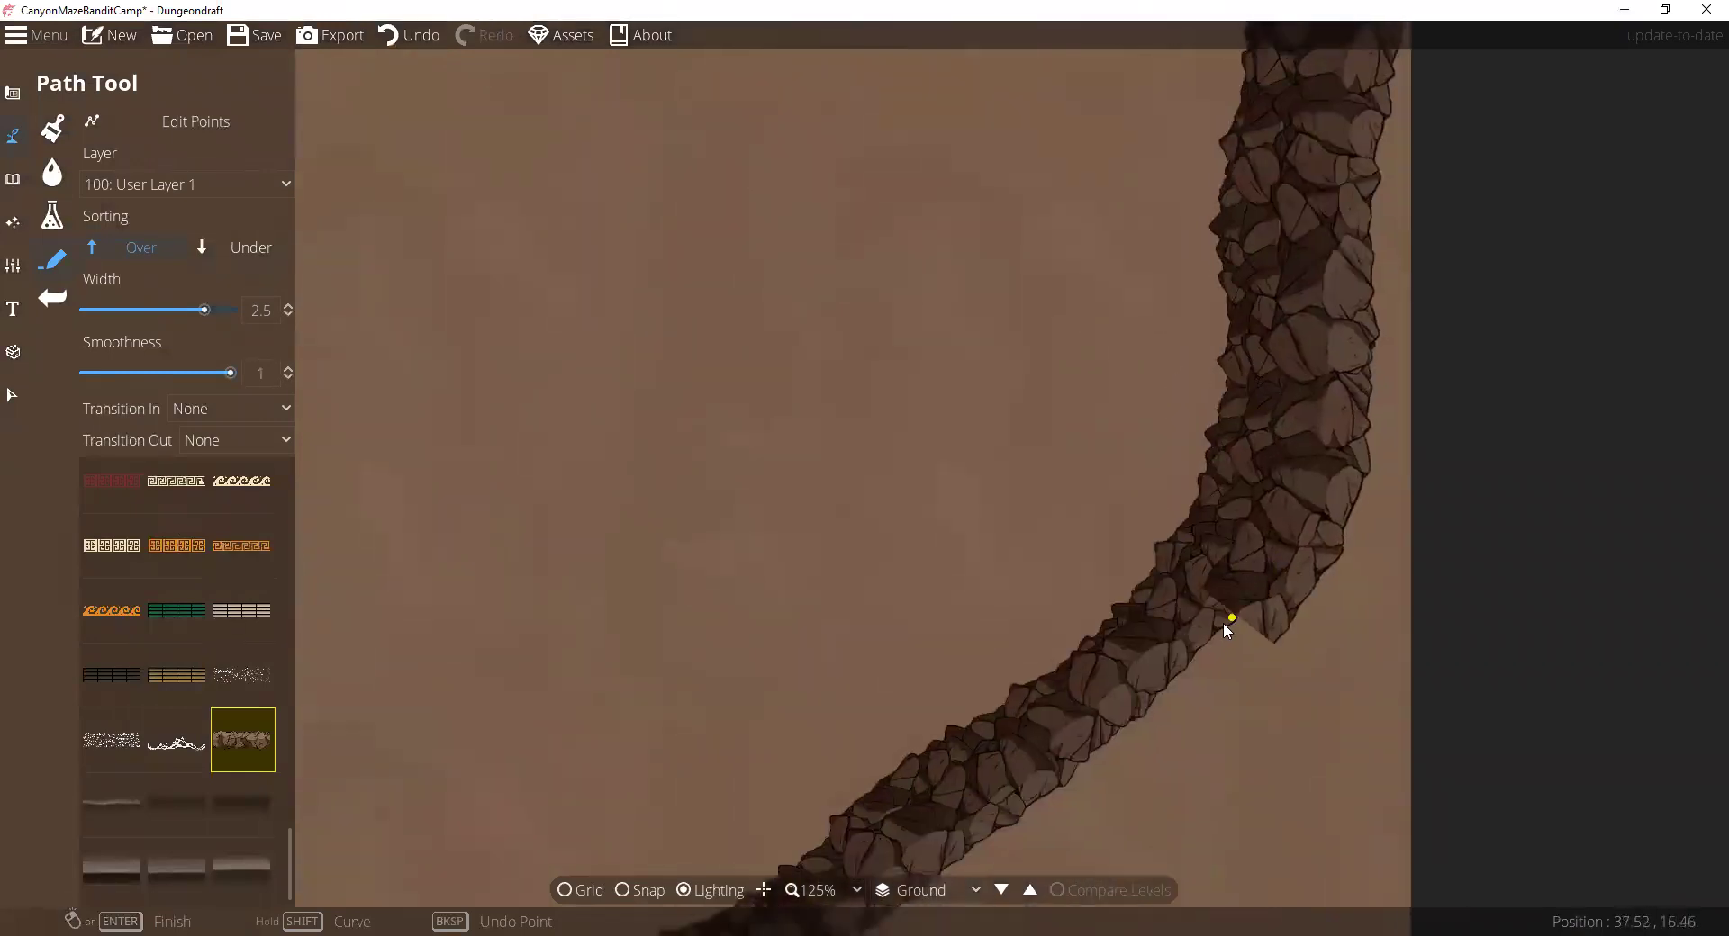
drag(1046, 781, 1302, 295)
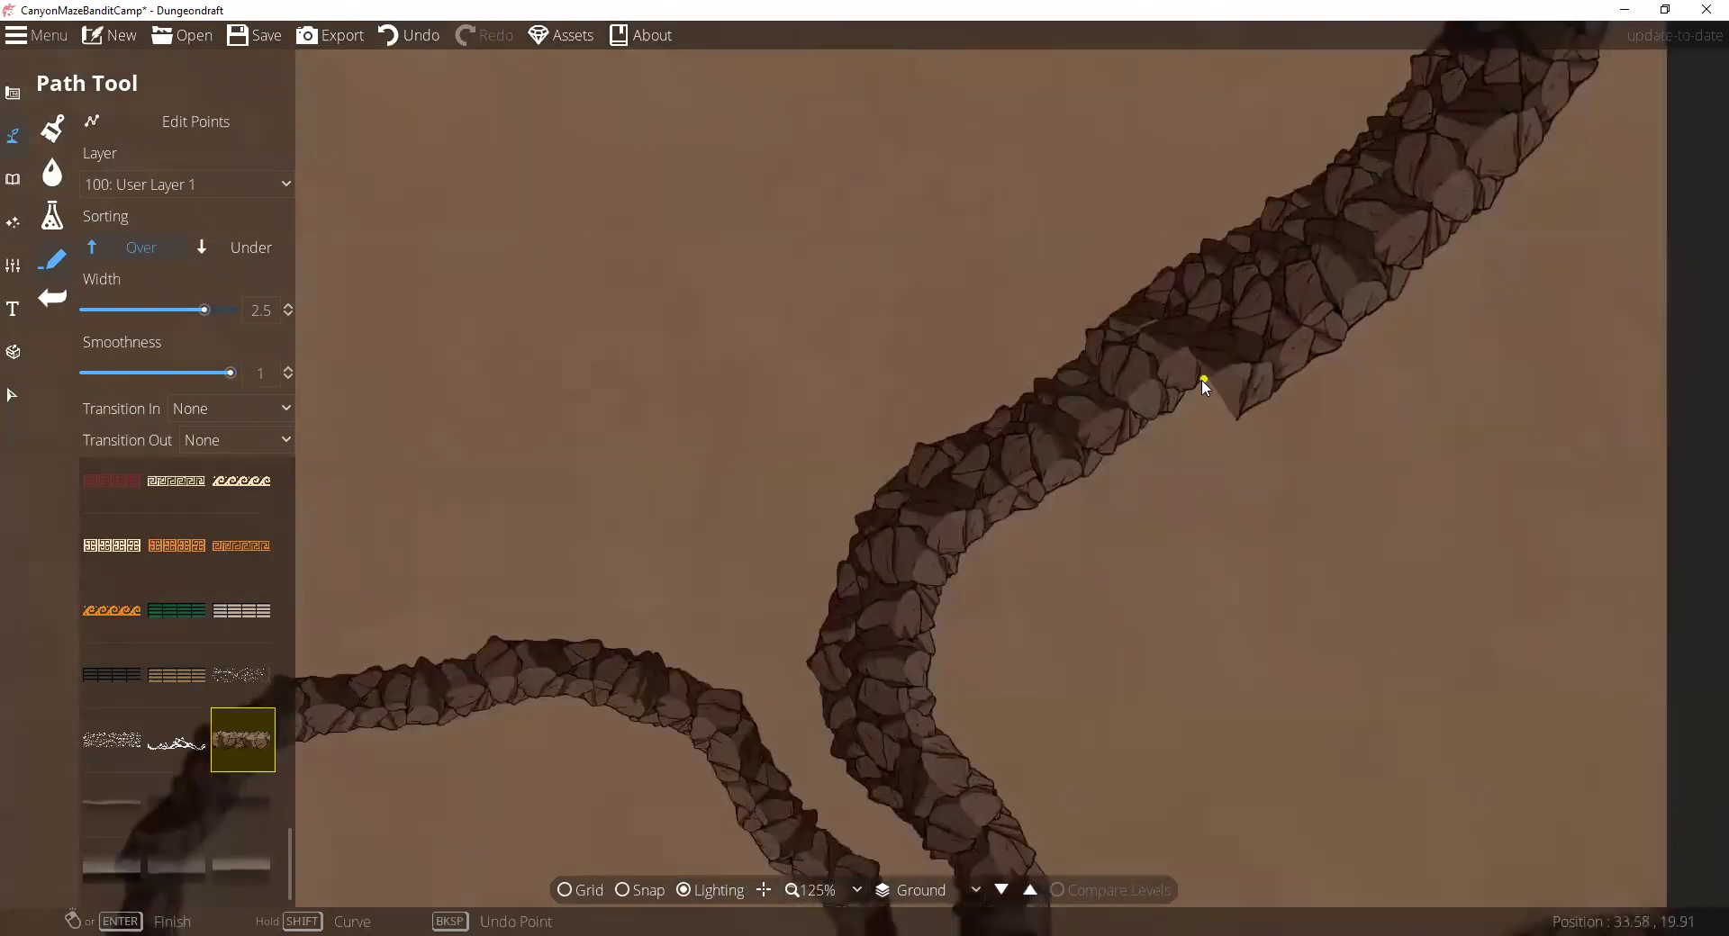
drag(953, 581, 983, 286)
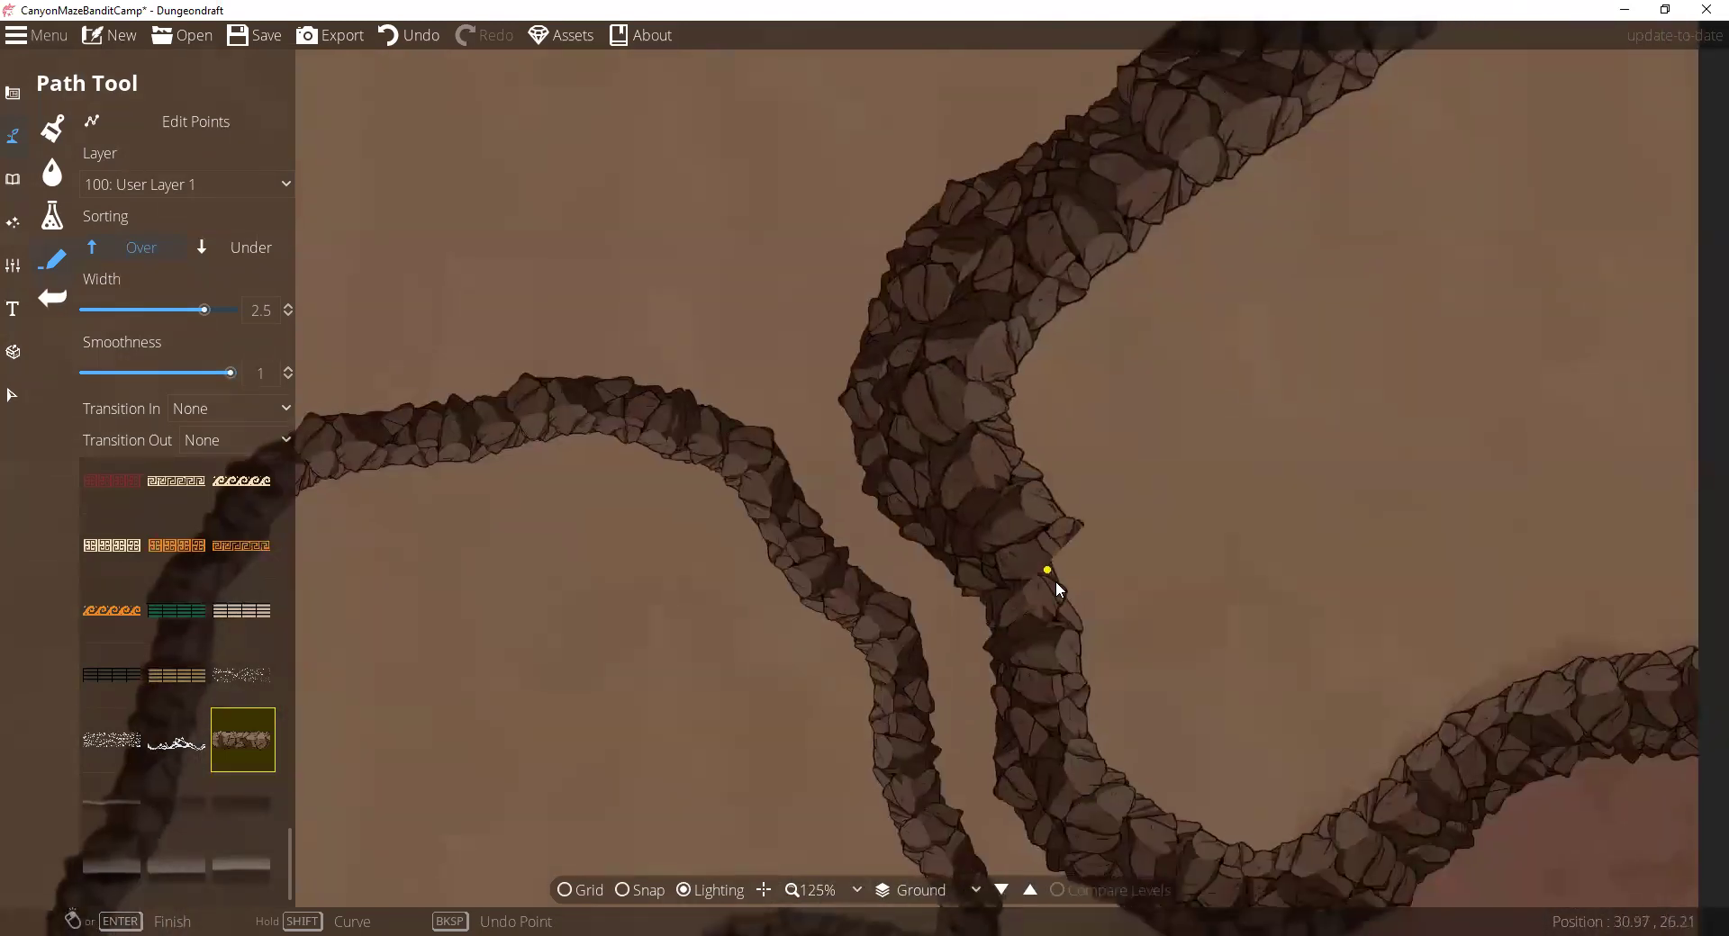
drag(1069, 724, 1014, 418)
mouse_move(1048, 472)
mouse_down()
mouse_move(1122, 522)
mouse_move(1206, 533)
mouse_move(1480, 322)
mouse_move(1680, 326)
mouse_up()
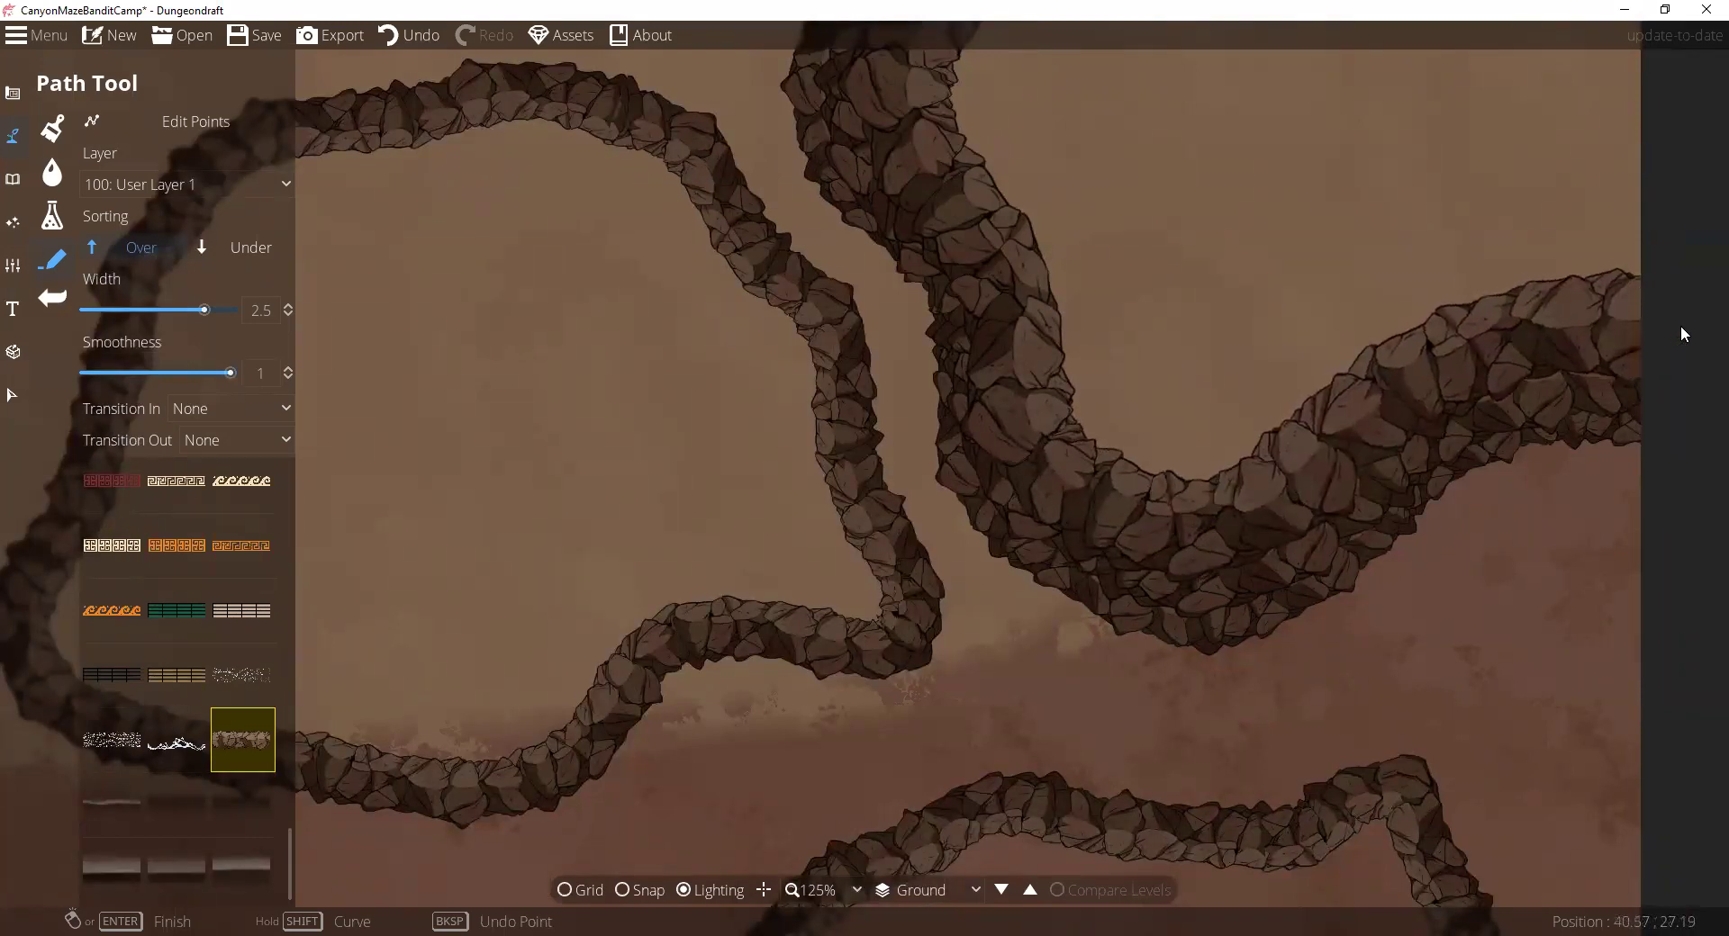
Step: Examine the enclosed plateaus in the canyon and how their thin rock outlines compare with the thickened outer walls
scroll(1470, 382, down, 6)
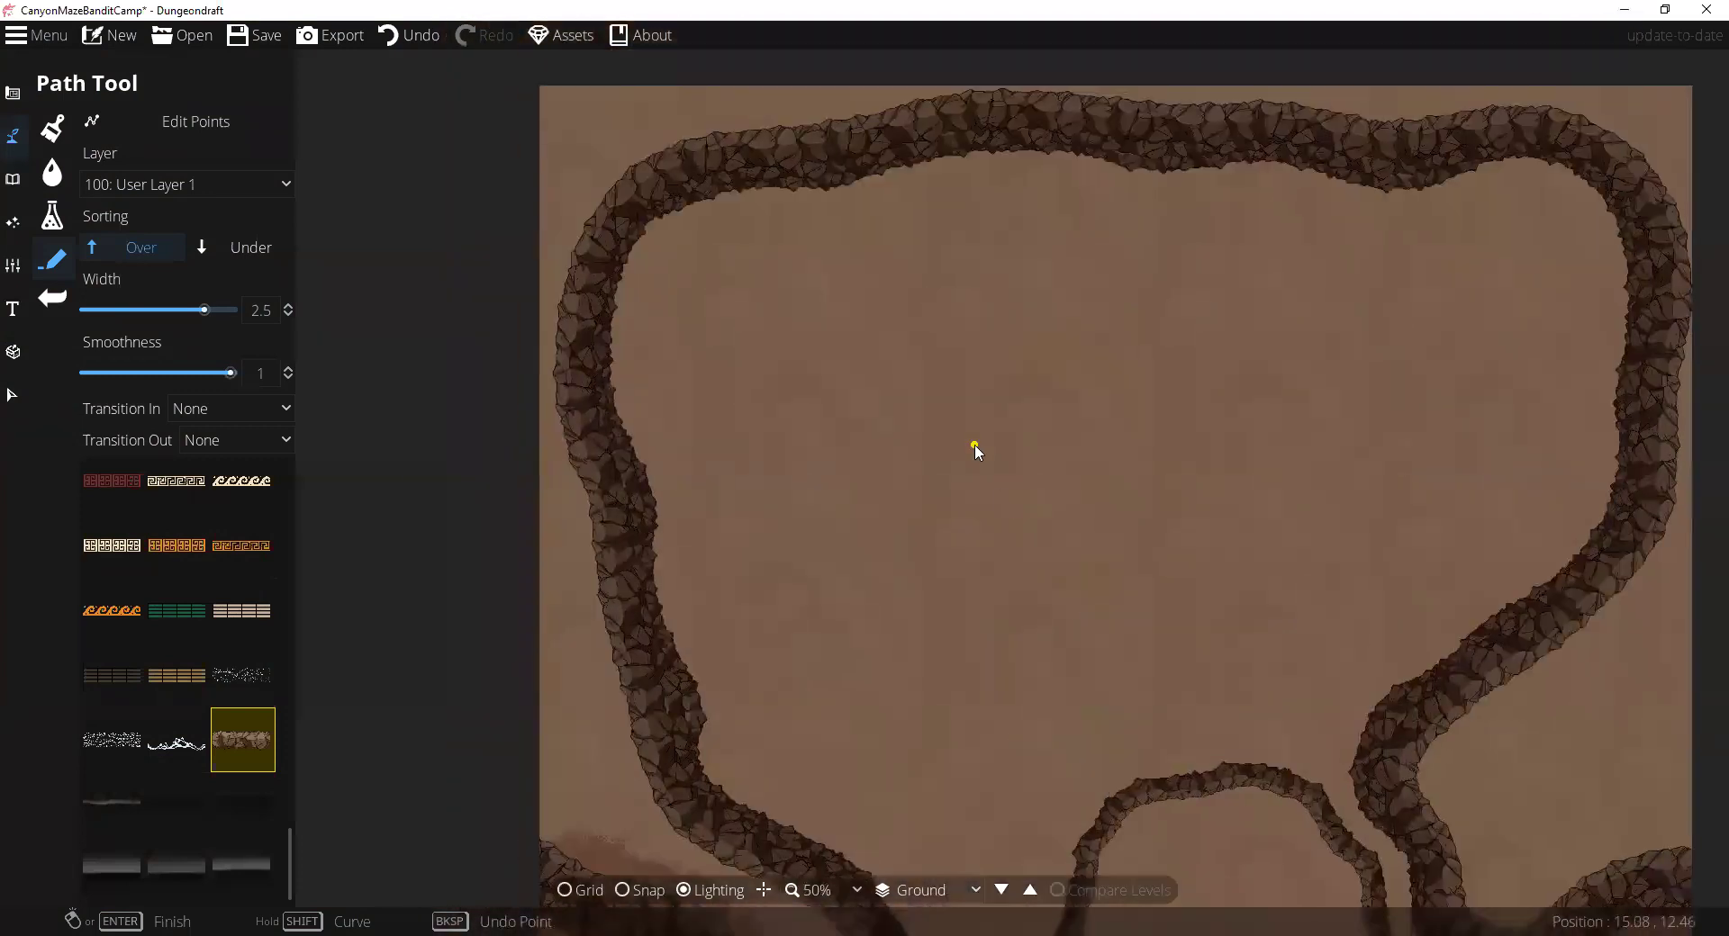
drag(993, 445, 943, 305)
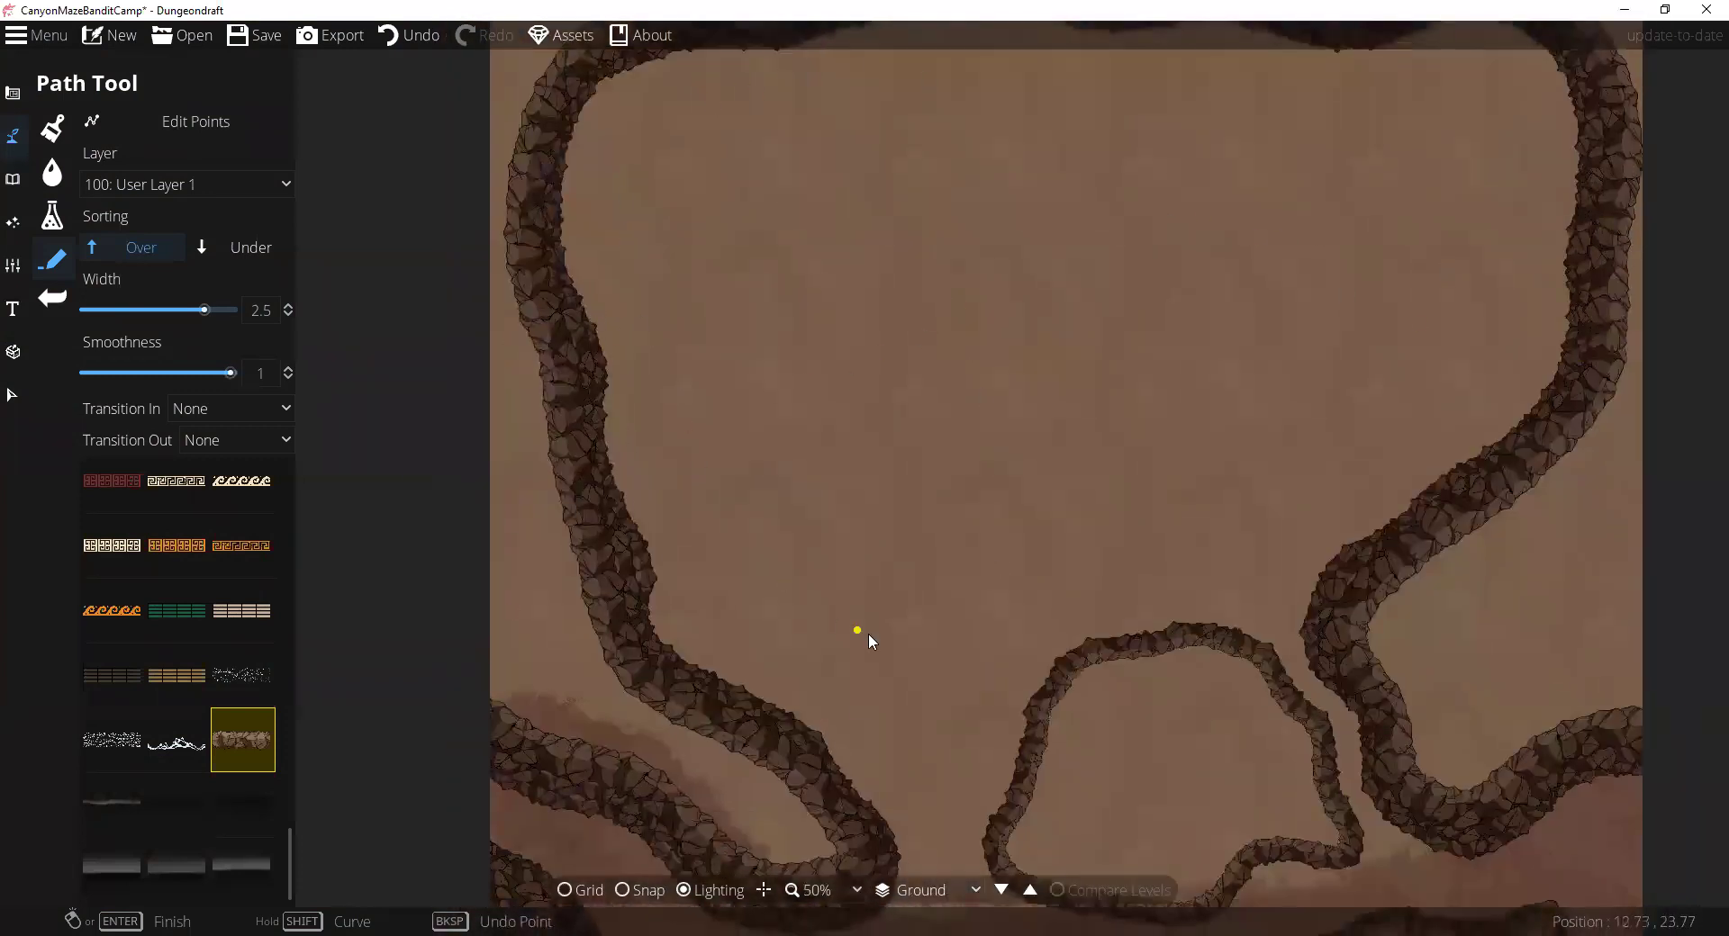
scroll(868, 633, down, 2)
scroll(944, 214, up, 2)
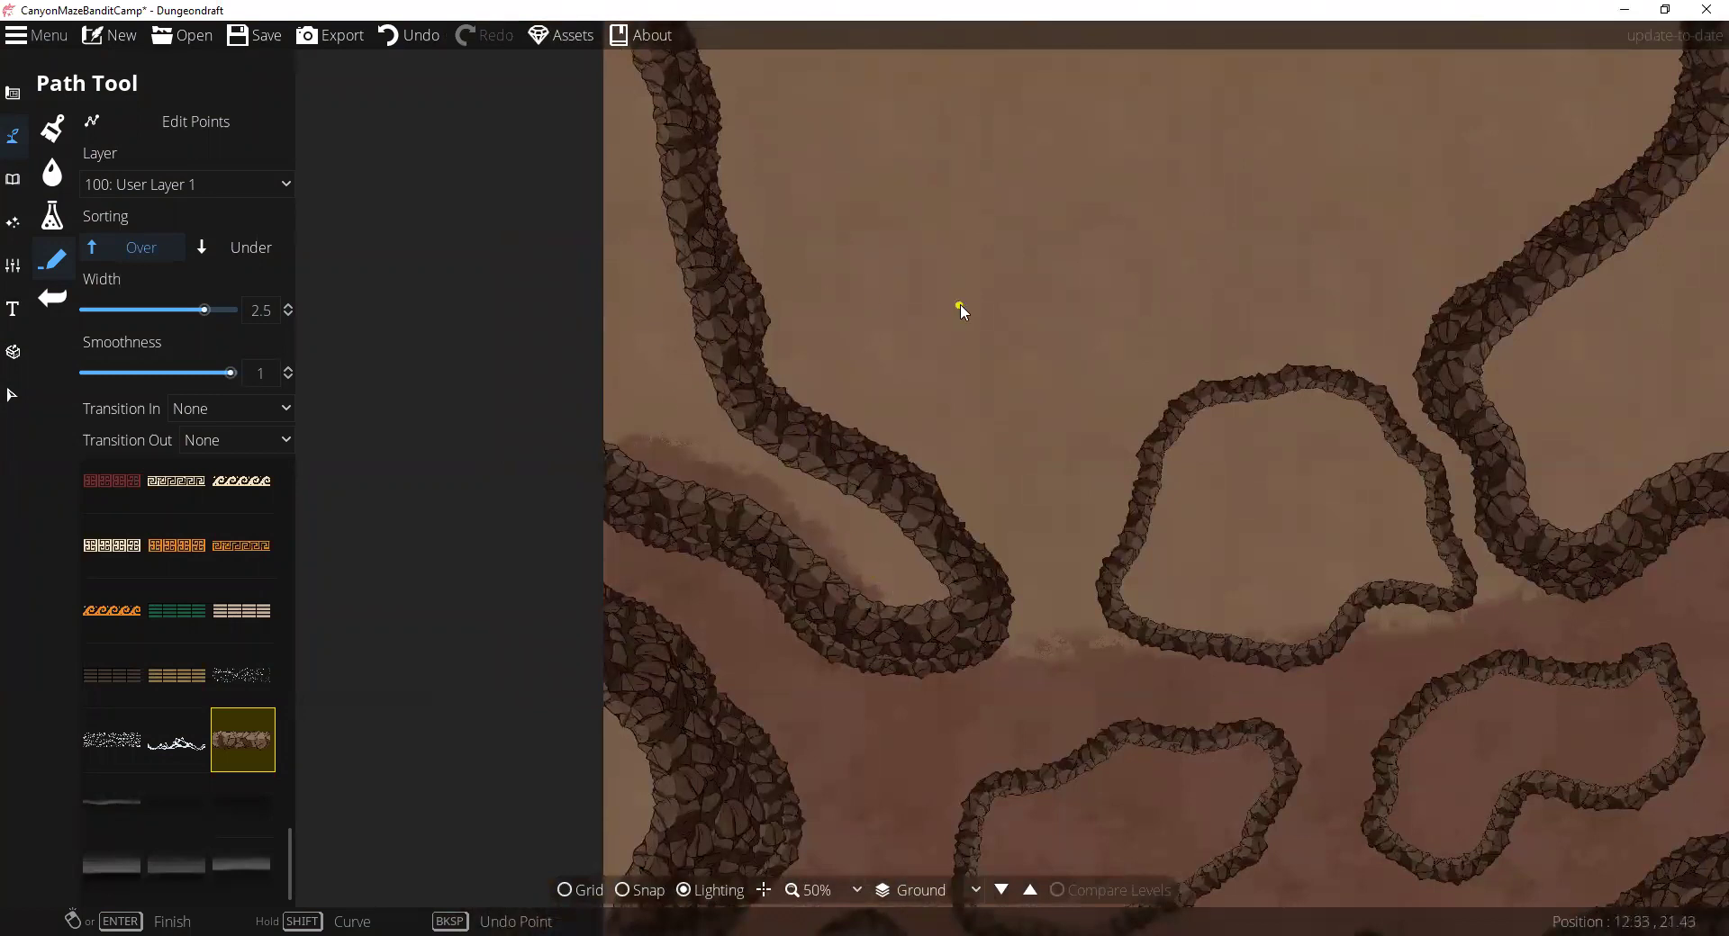
drag(959, 304, 683, 96)
scroll(880, 324, down, 2)
scroll(857, 308, up, 3)
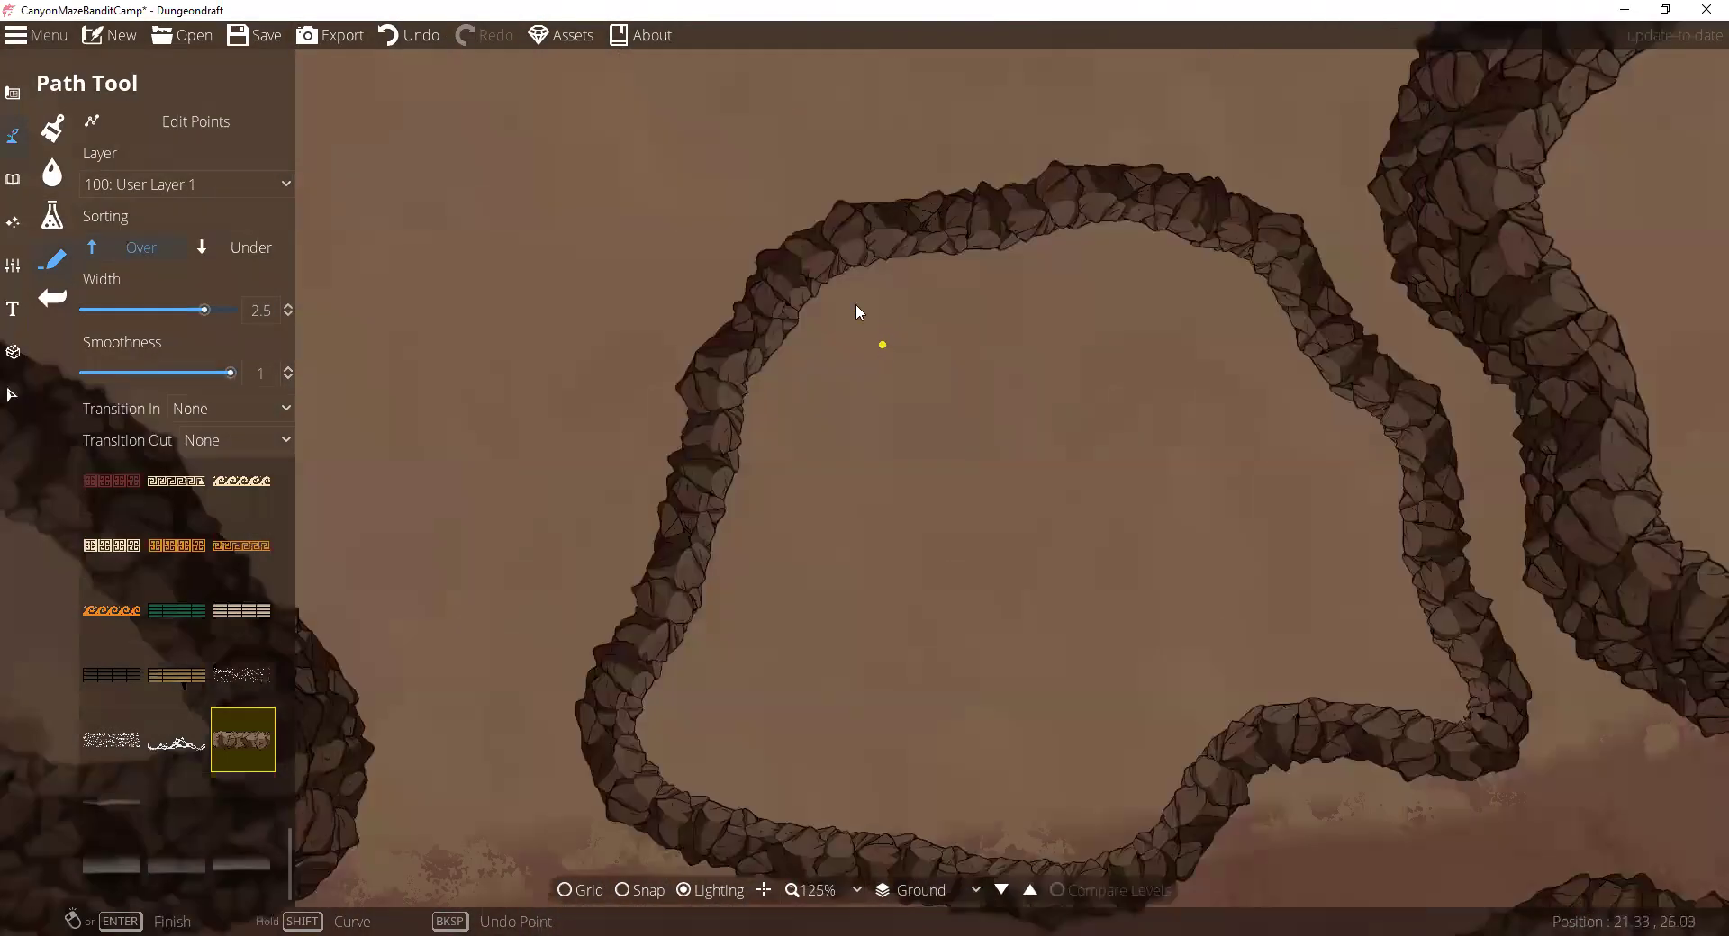
scroll(996, 232, down, 3)
scroll(1005, 347, up, 2)
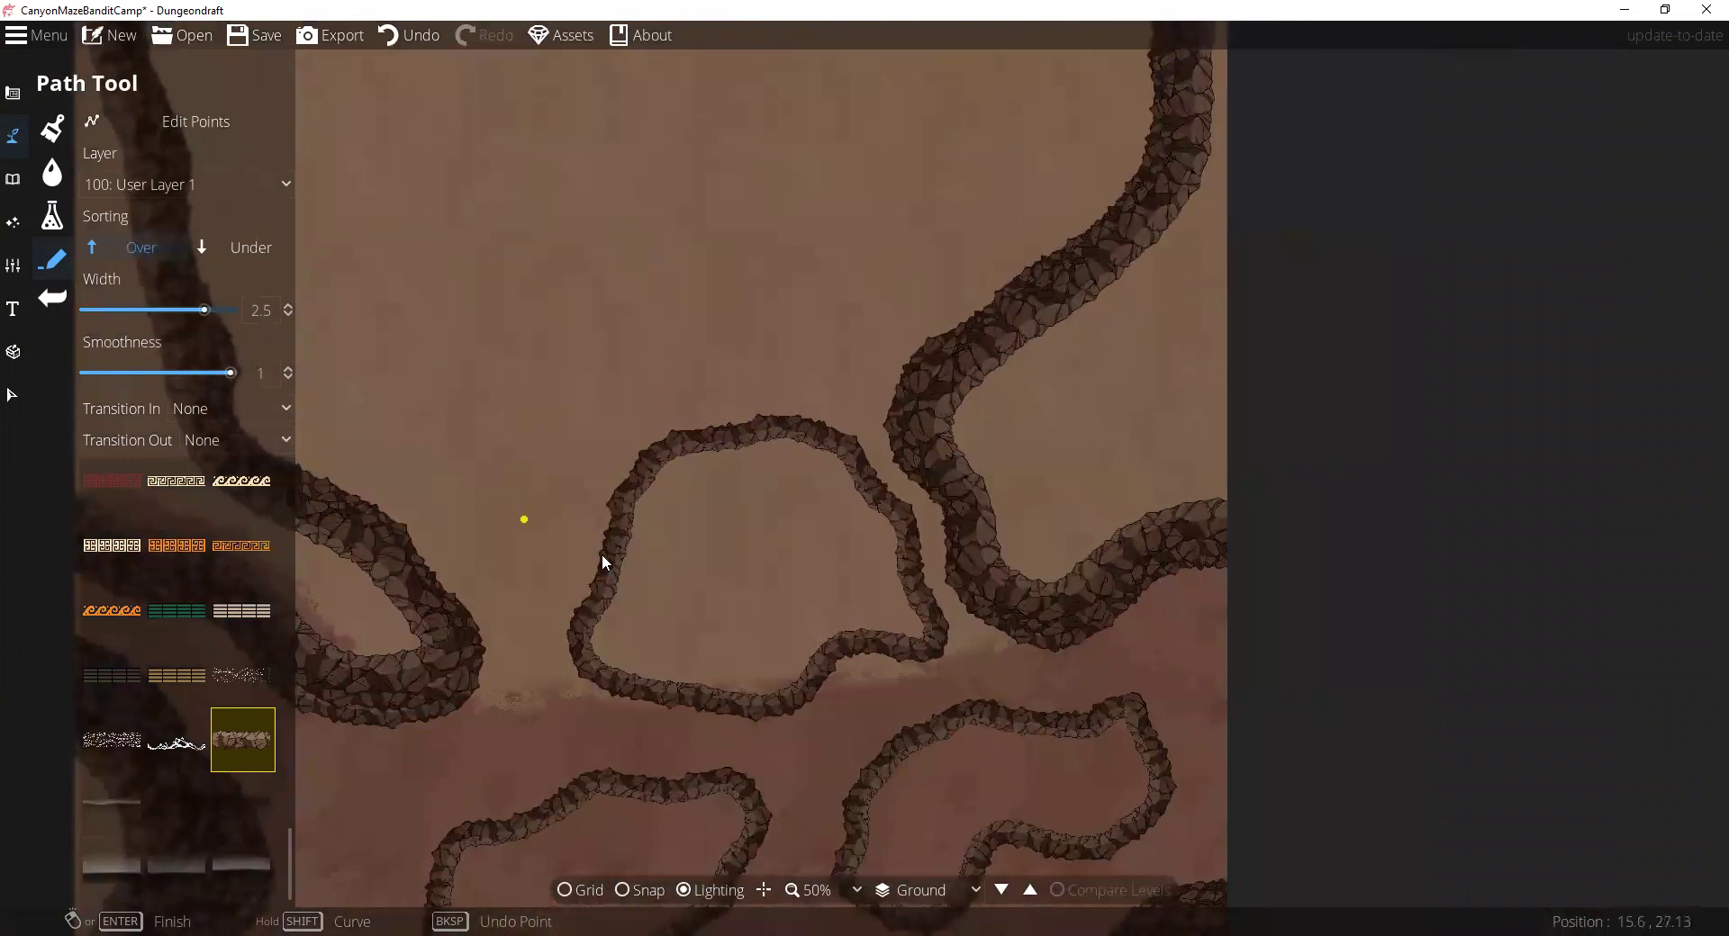
drag(601, 553, 857, 402)
drag(814, 502, 859, 446)
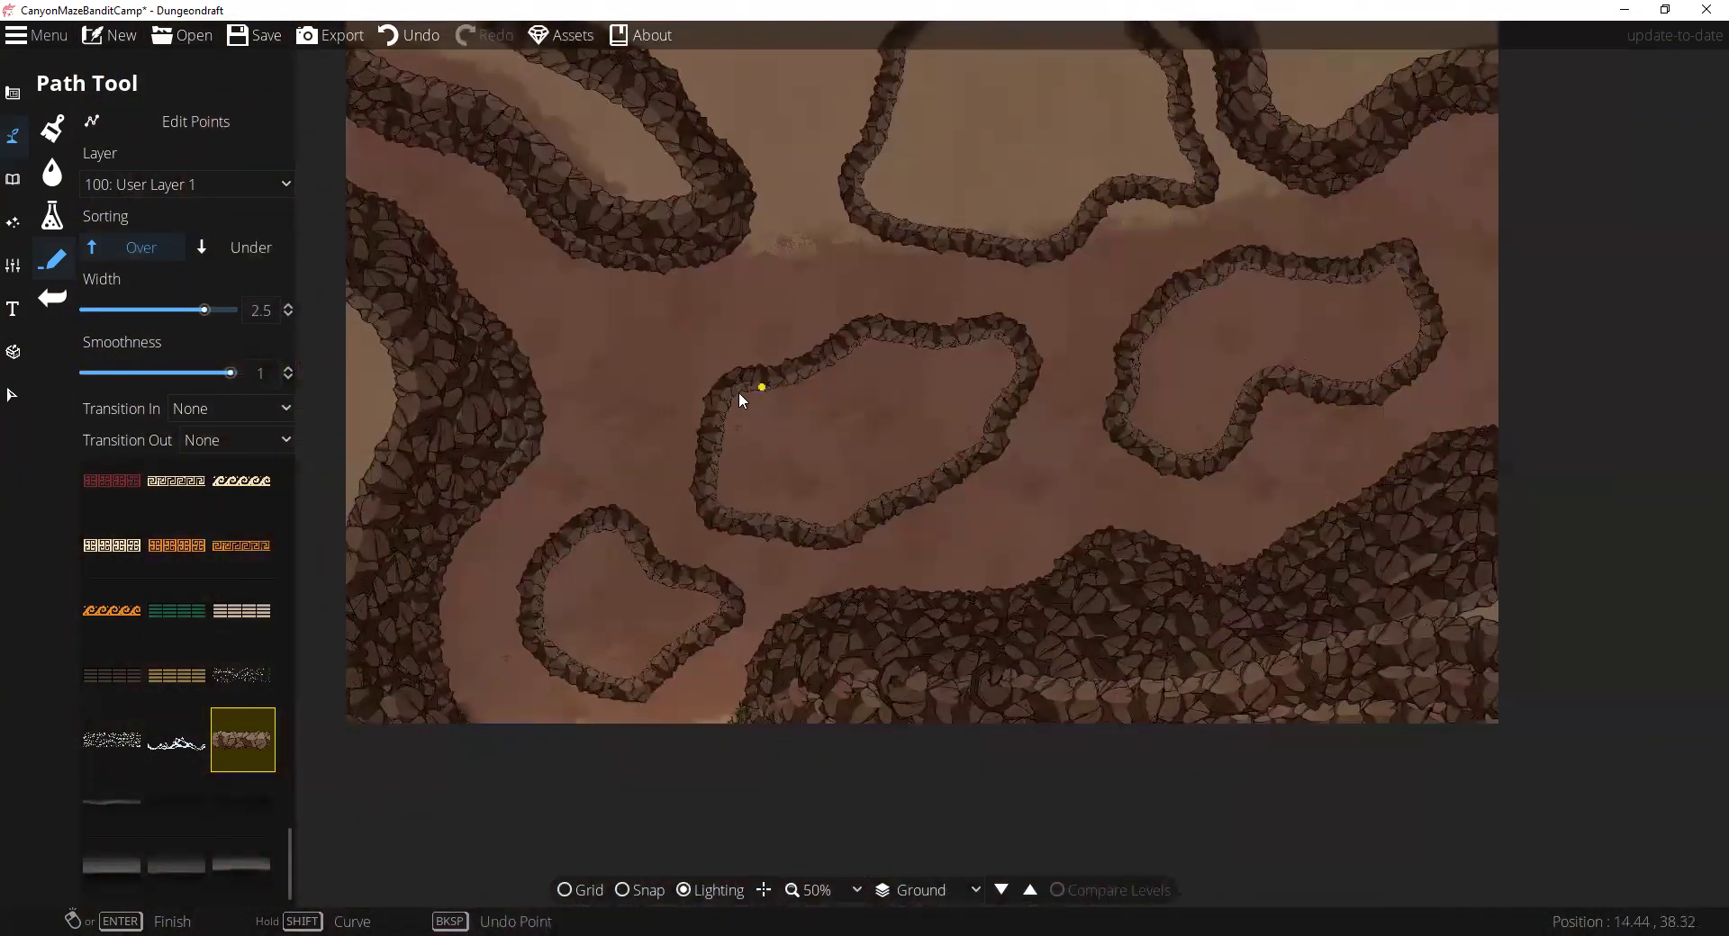
scroll(776, 428, up, 4)
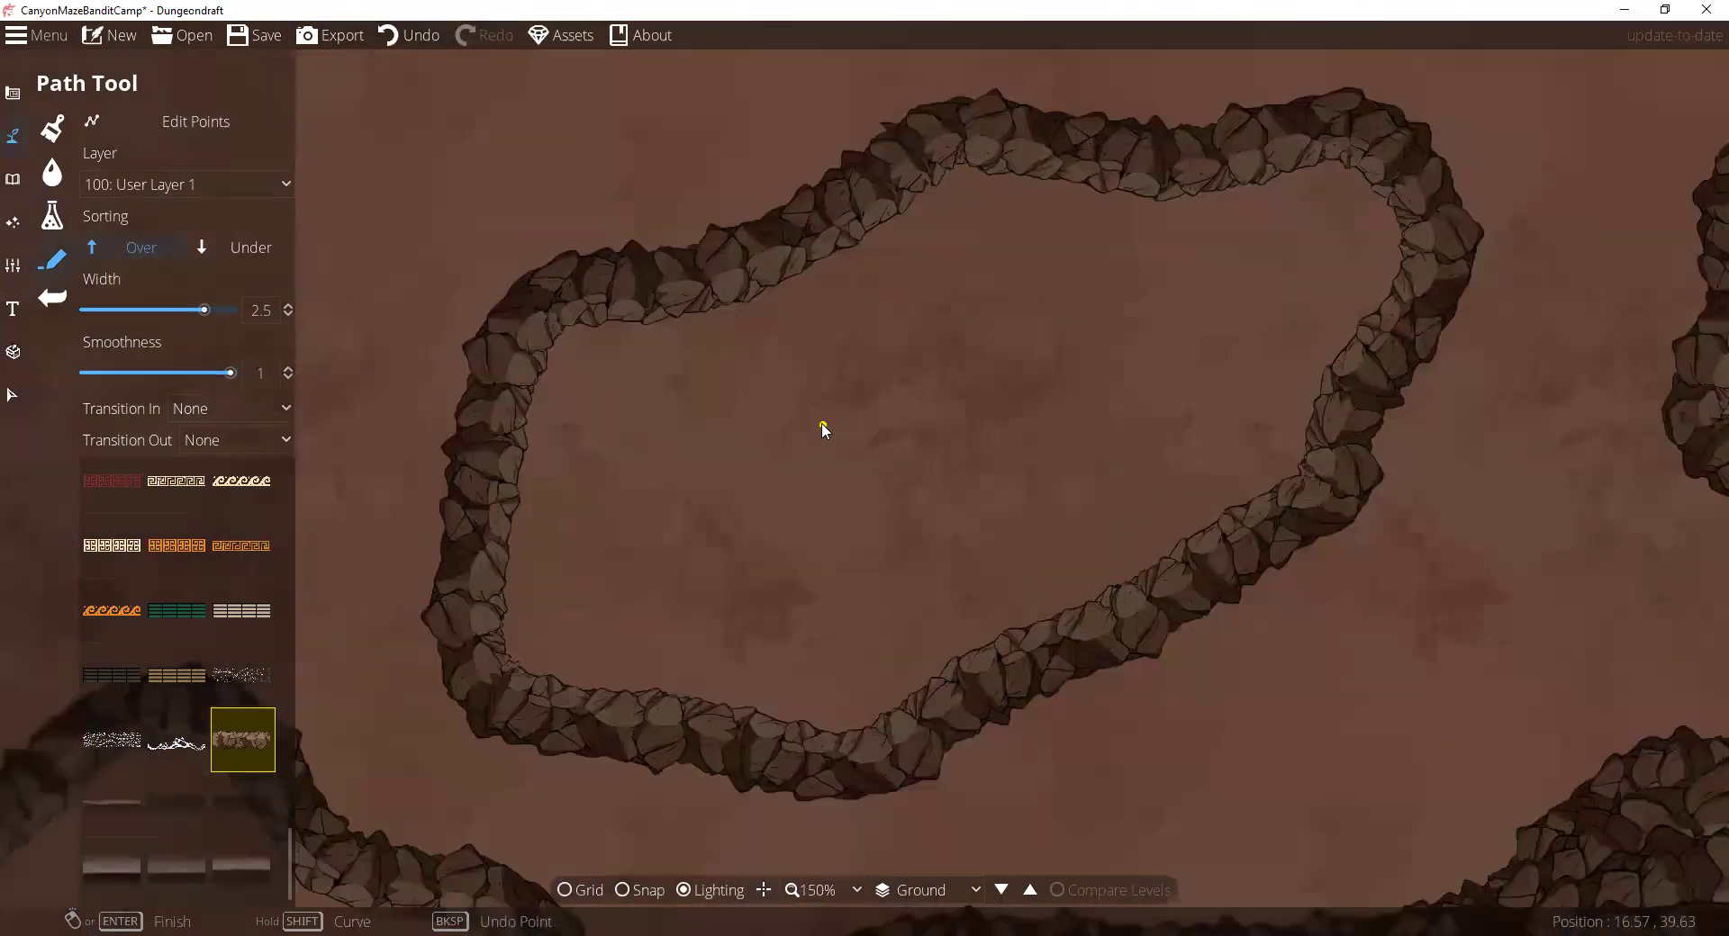
scroll(896, 306, down, 2)
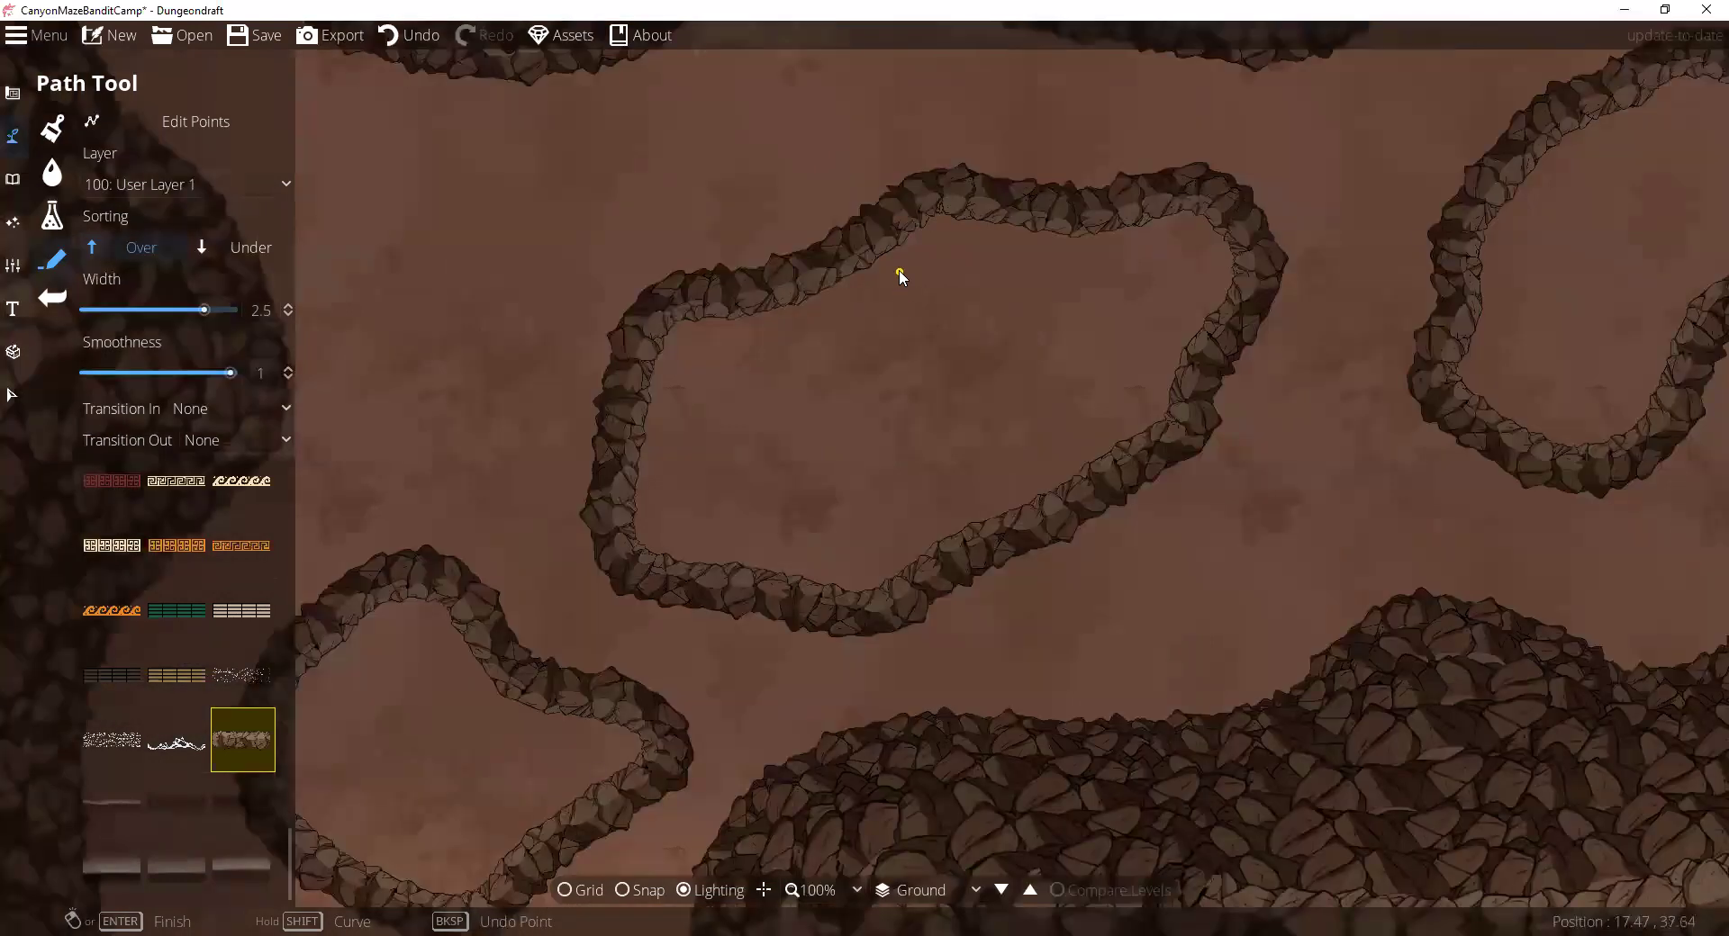
drag(634, 623, 759, 521)
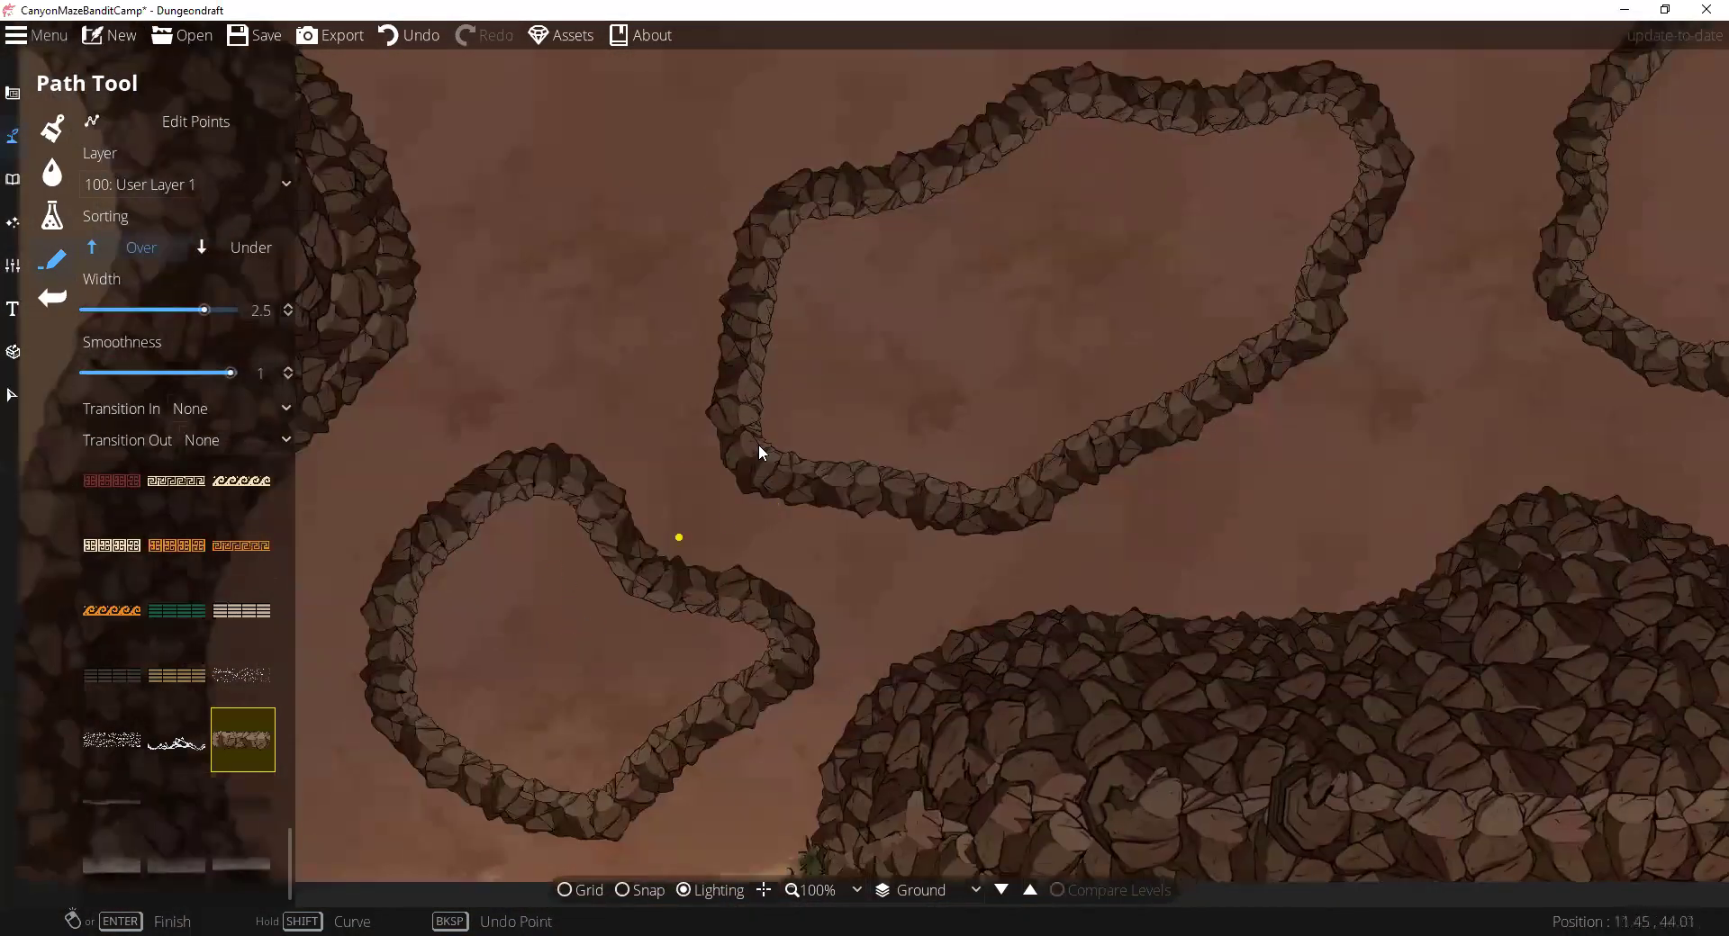
drag(1019, 272, 868, 398)
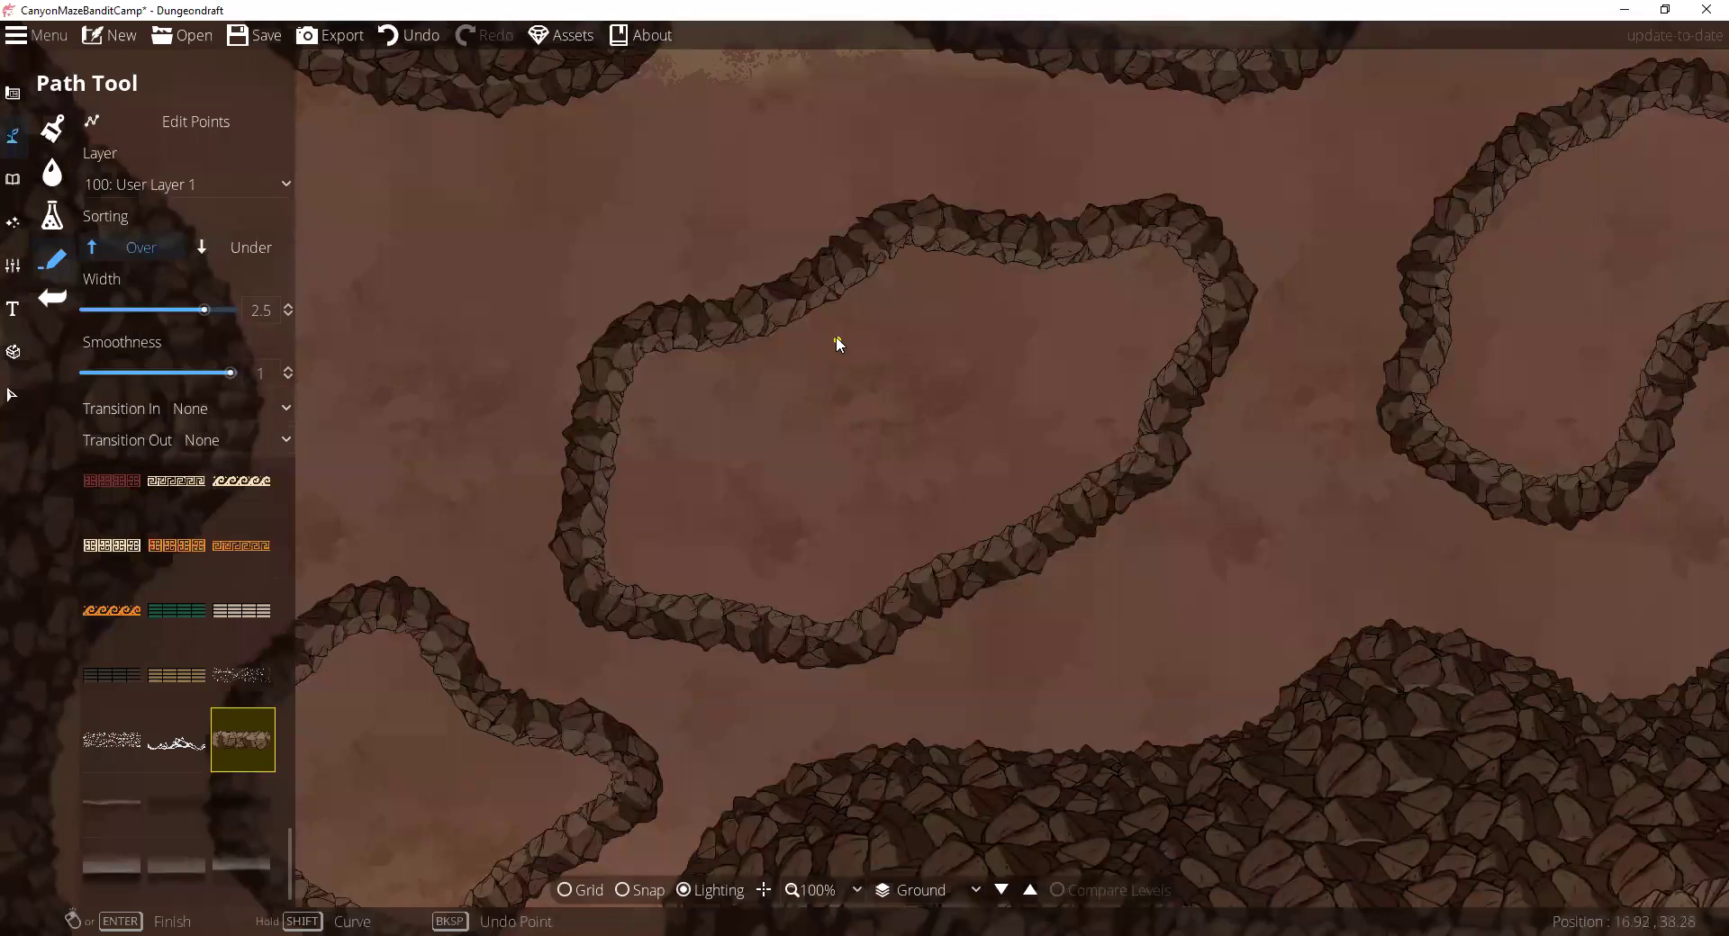
Step: Discard the trial path on the central plateau and move the central and southwestern plateau outlines to layer 100: User Layer 1
key(ctrl+z)
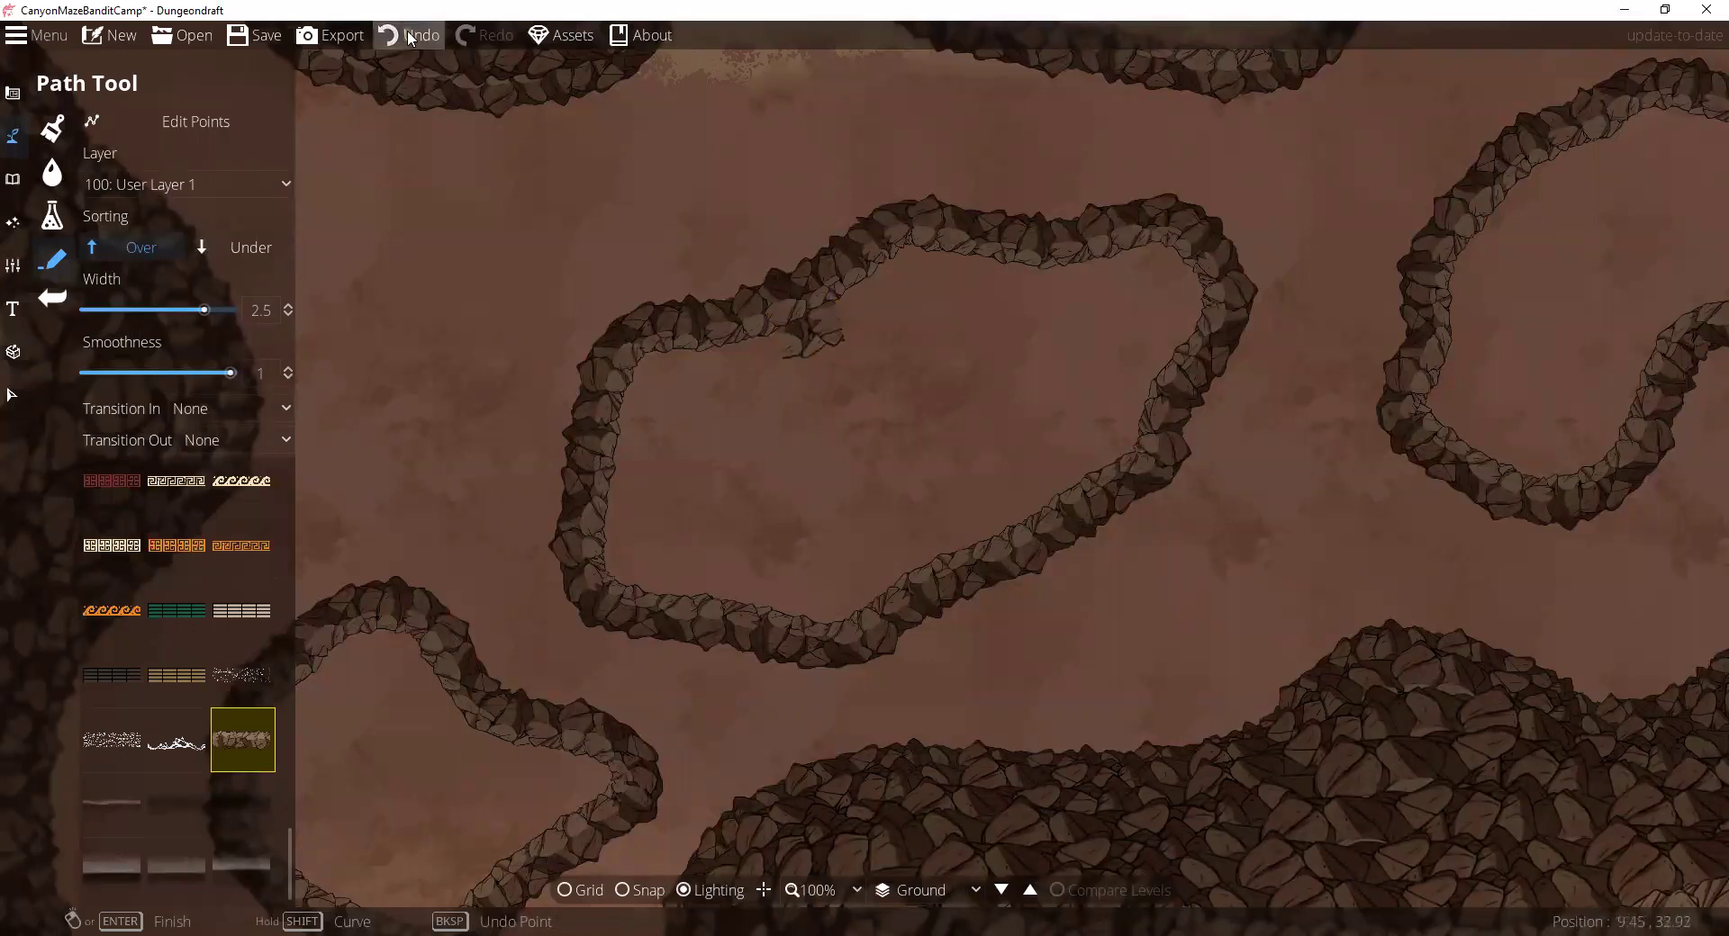
key(Escape)
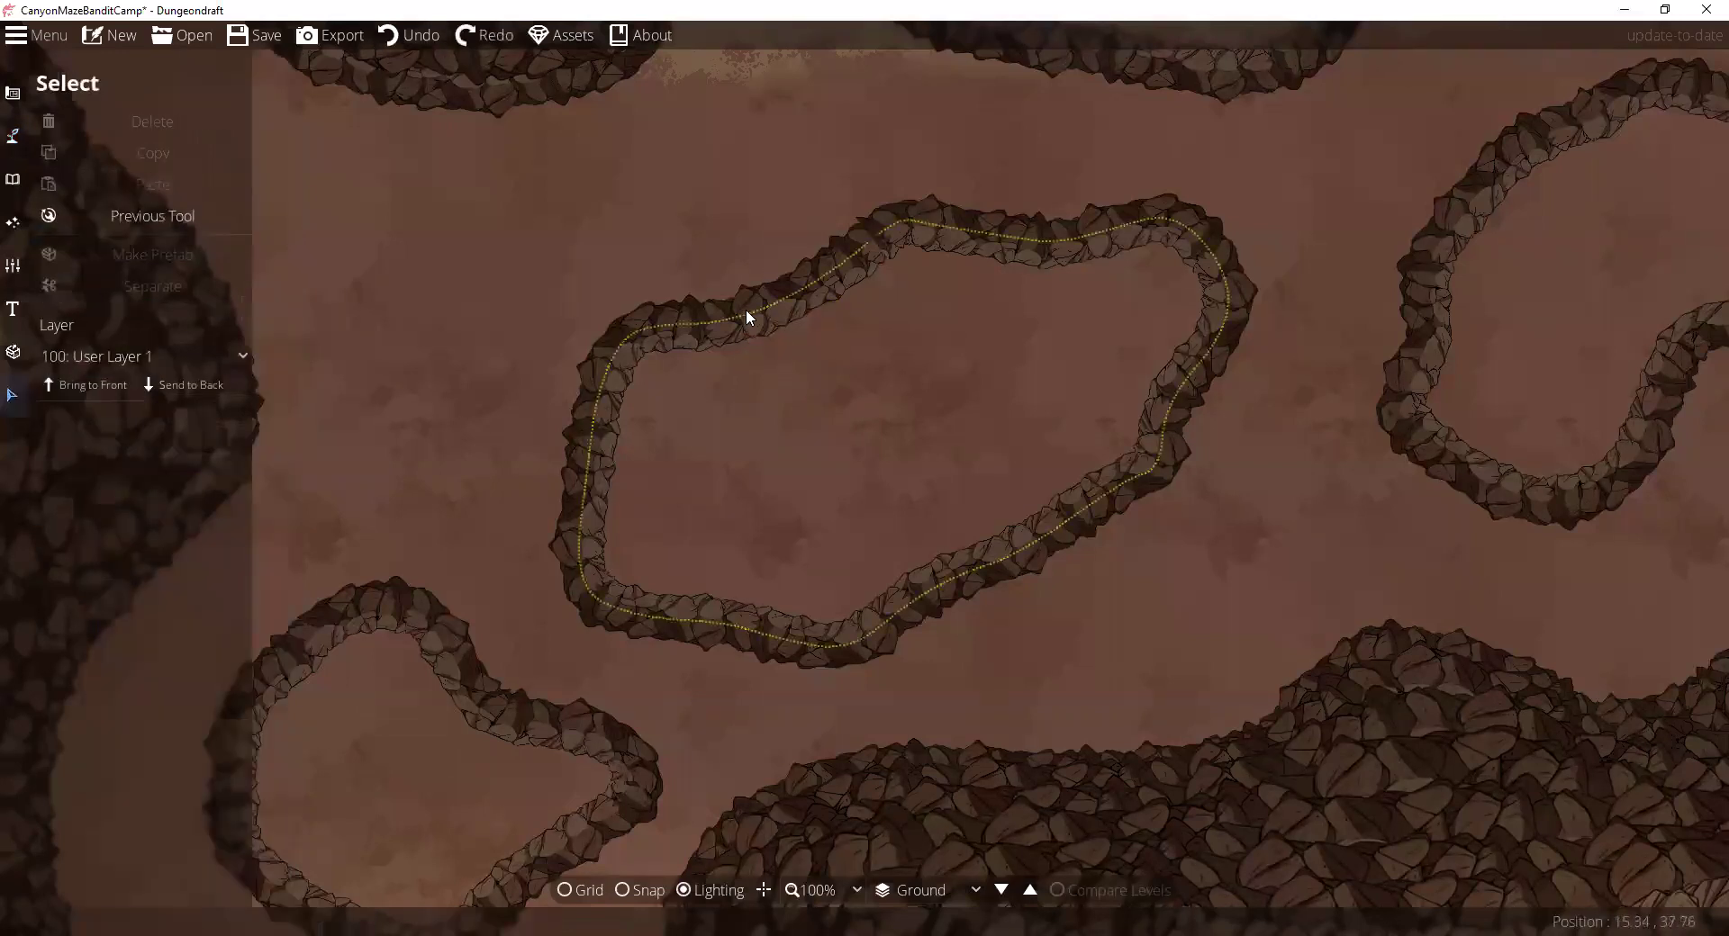
click(745, 317)
click(160, 355)
click(144, 539)
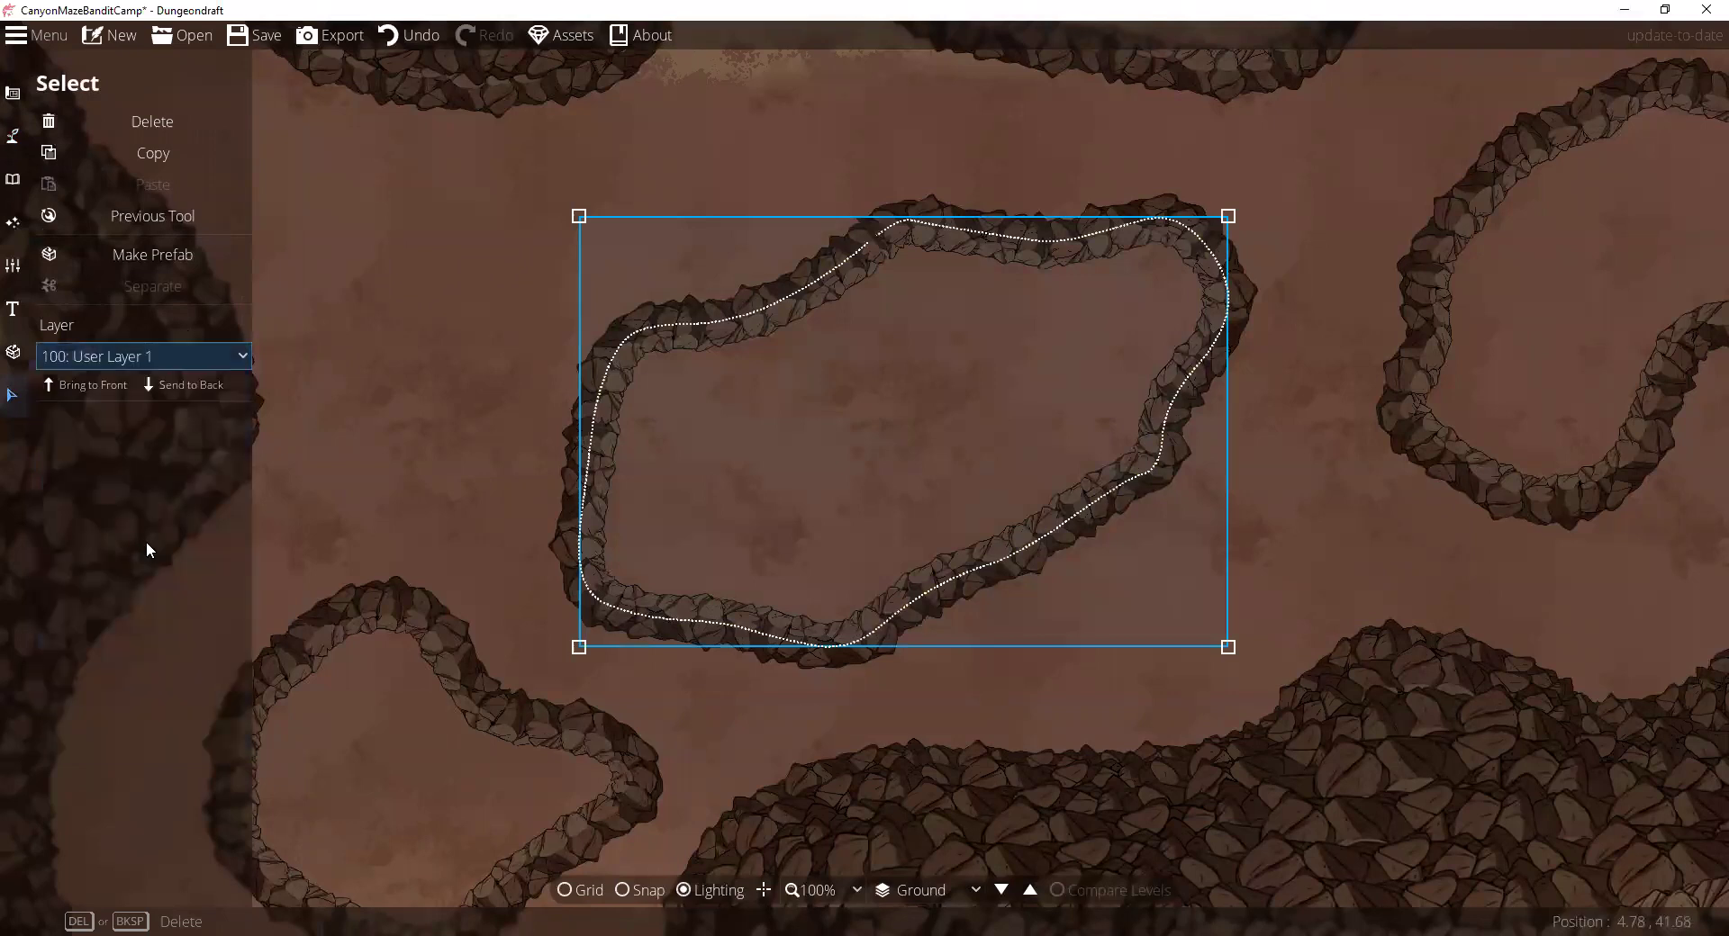
click(386, 610)
click(386, 607)
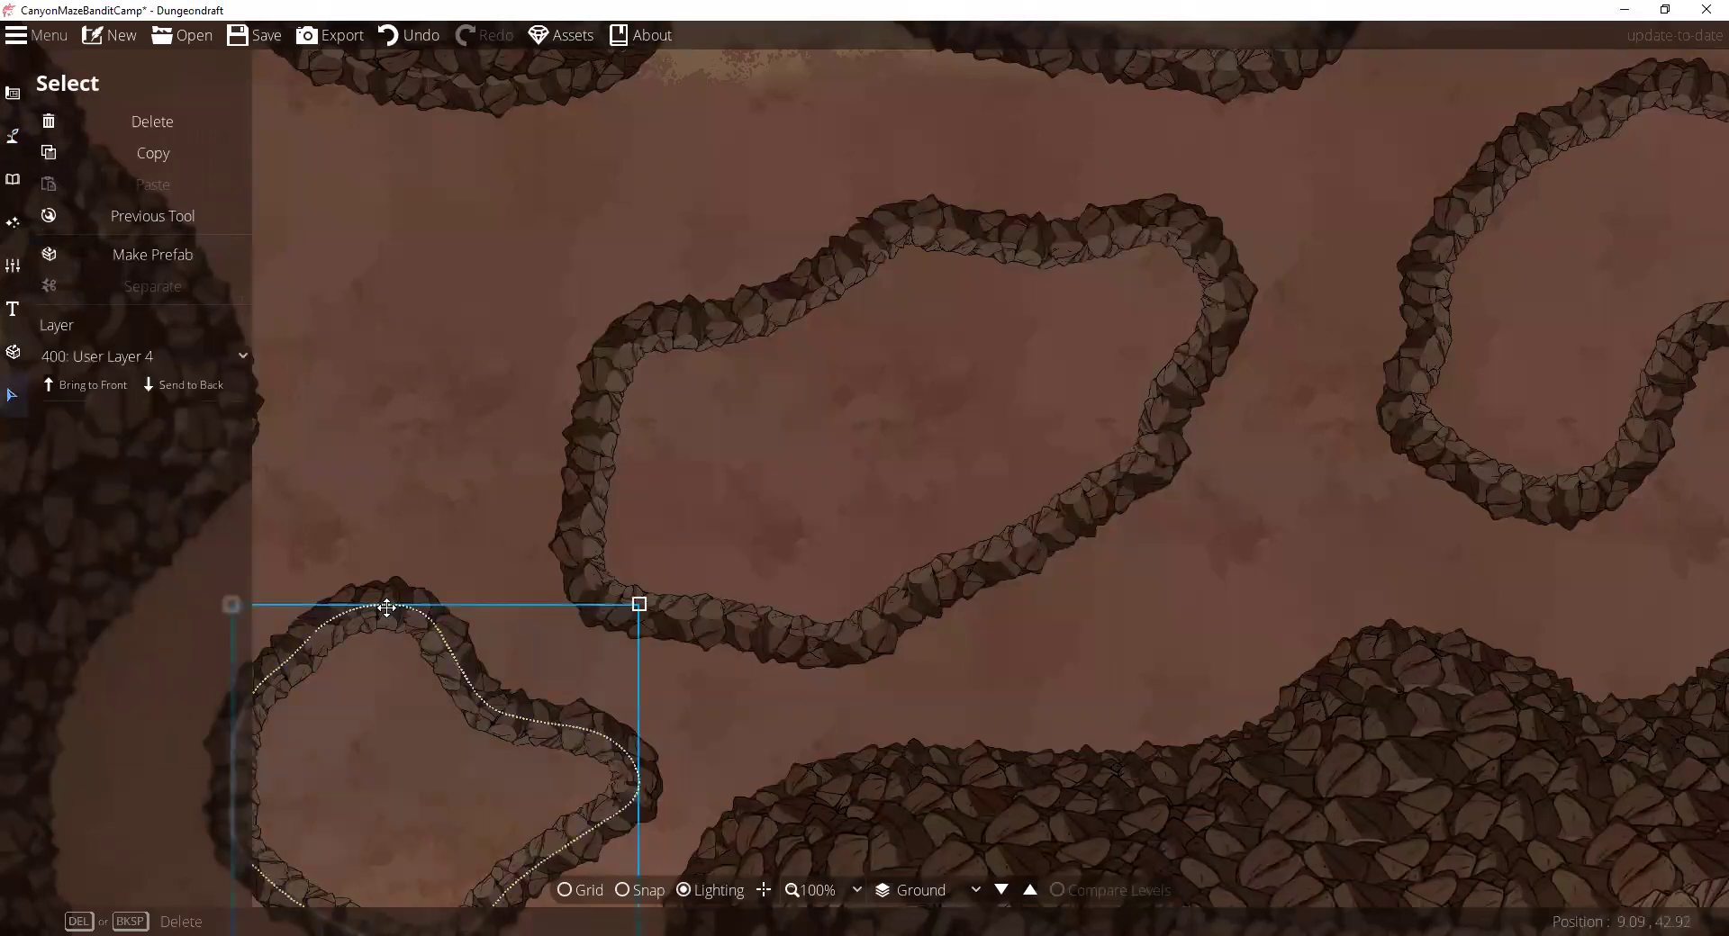
click(151, 360)
click(121, 538)
Step: Trace a width 2 rocky path on 100: User Layer 1 all the way around the inner side of the central plateau's outline
click(13, 136)
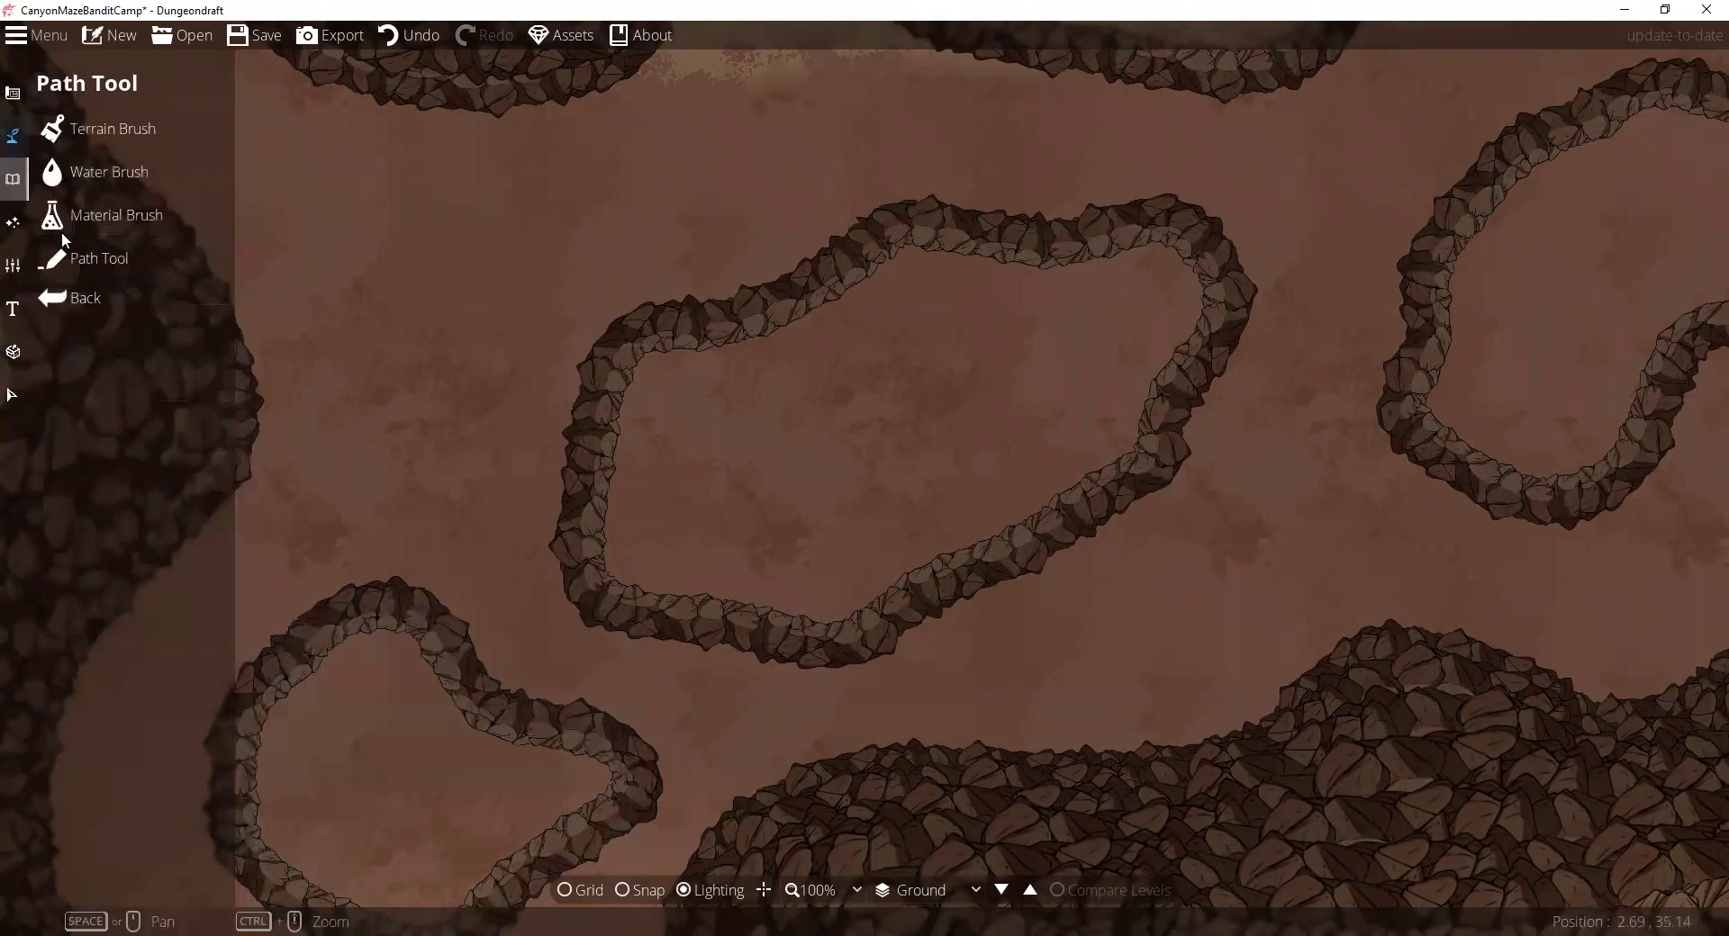
click(95, 259)
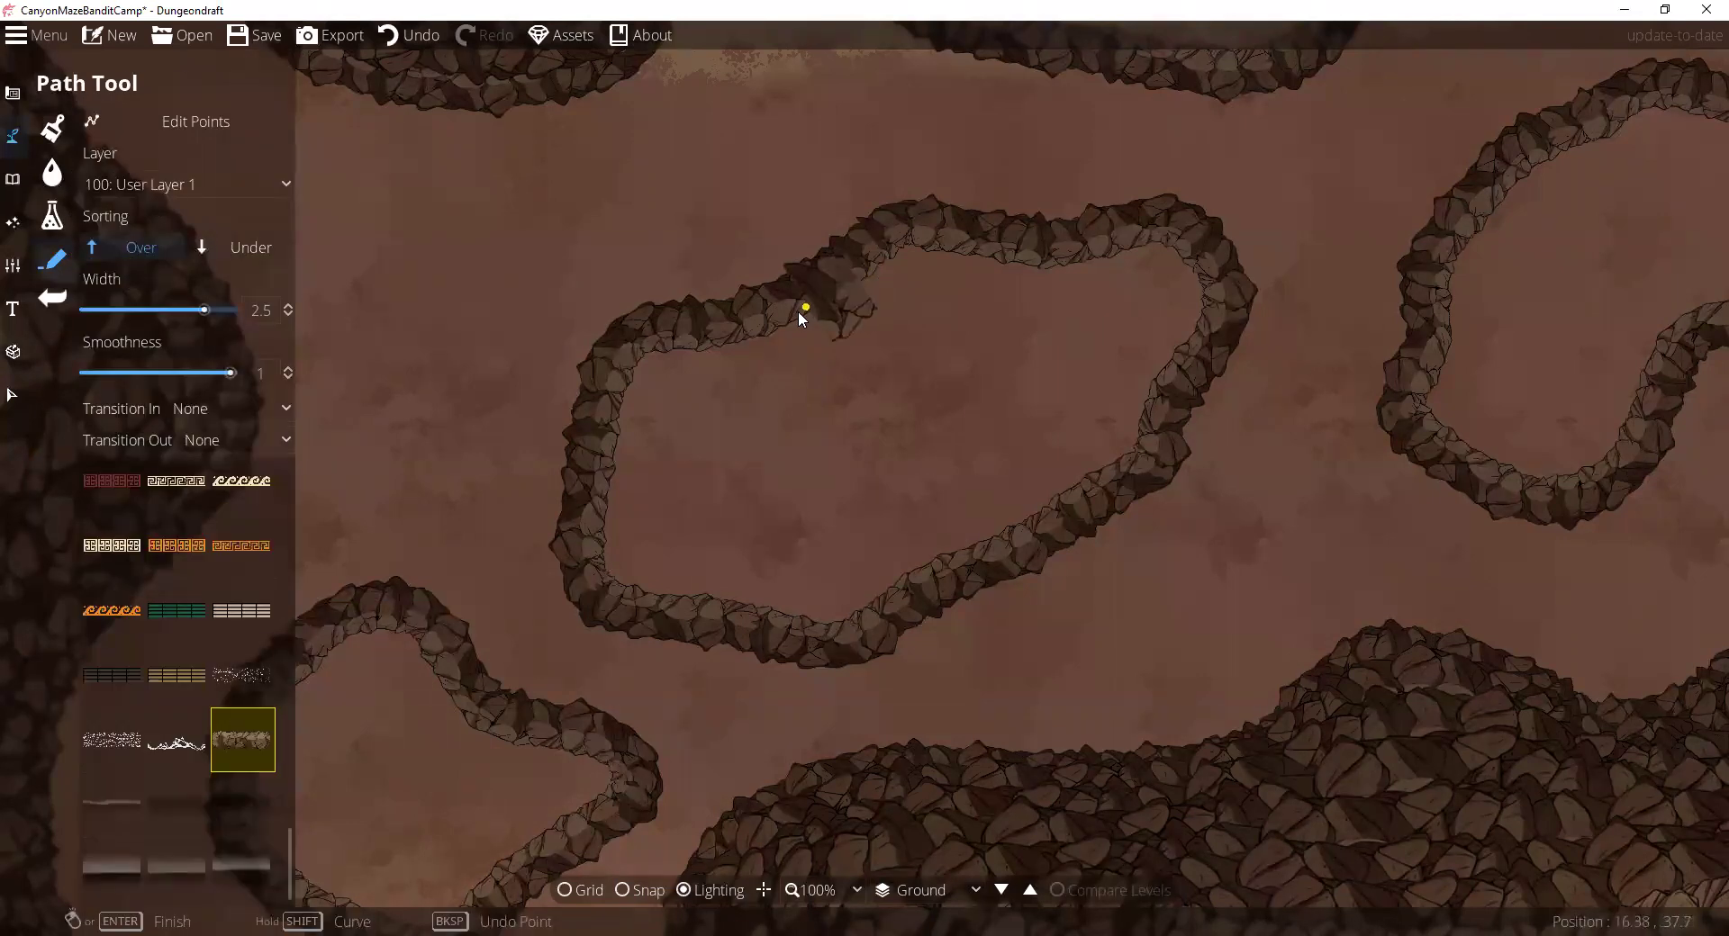
click(408, 35)
drag(205, 312, 199, 315)
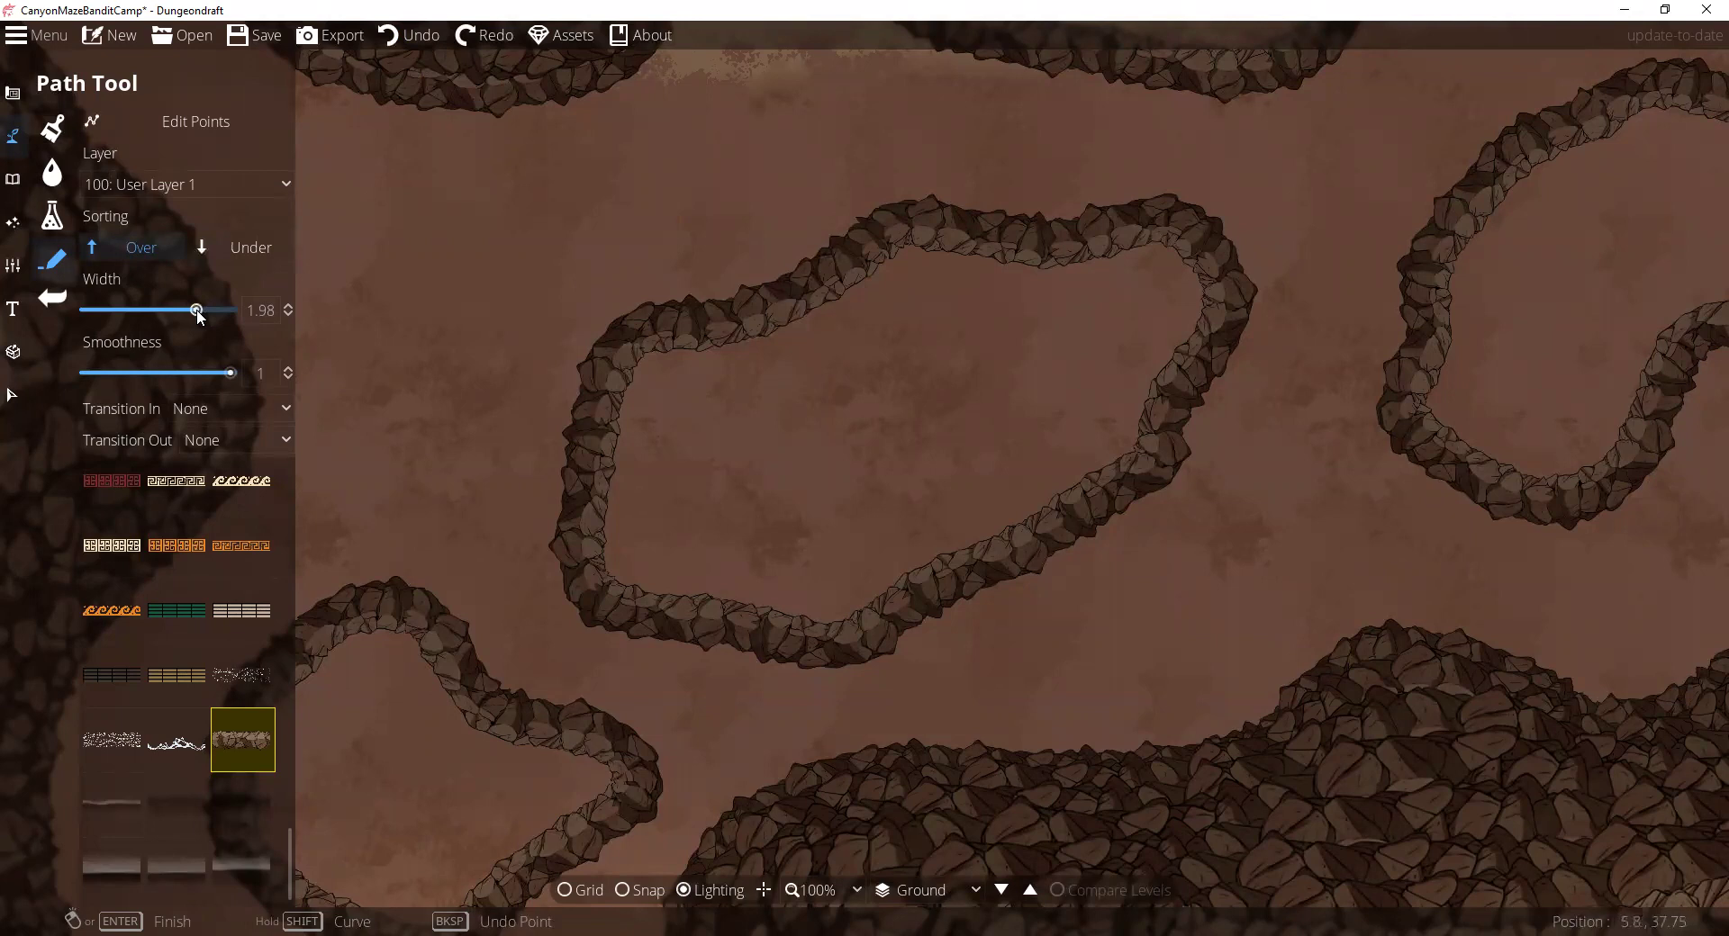
click(868, 293)
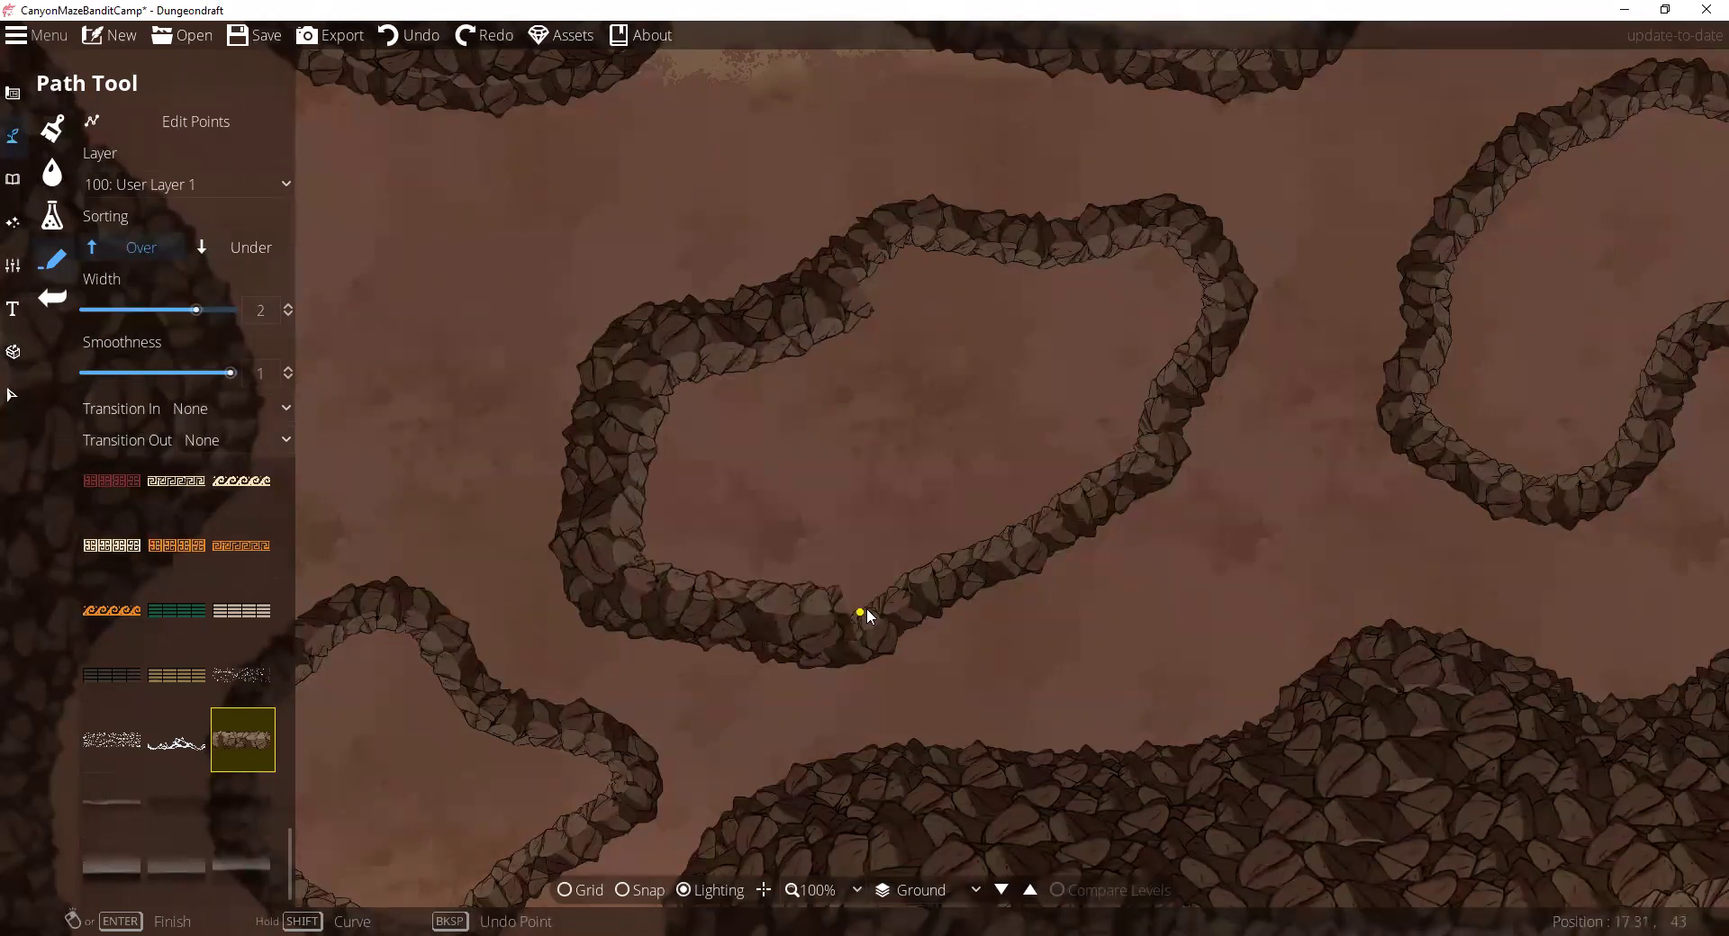
click(944, 551)
click(1053, 494)
click(1121, 456)
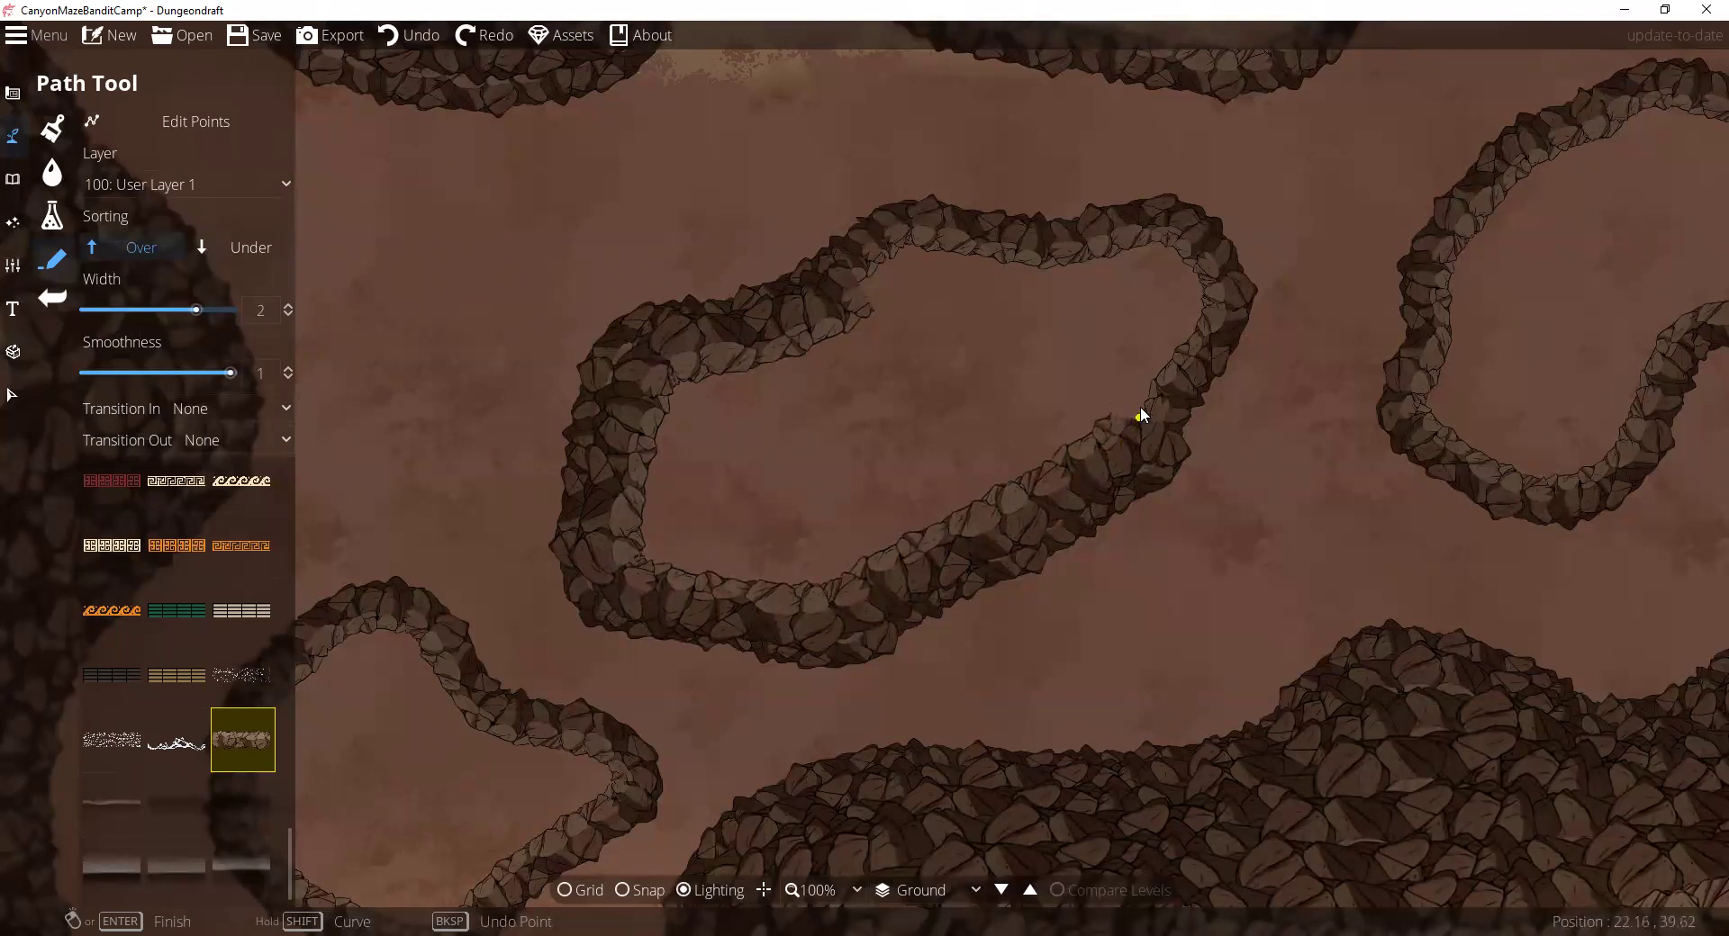
click(1206, 294)
click(1187, 248)
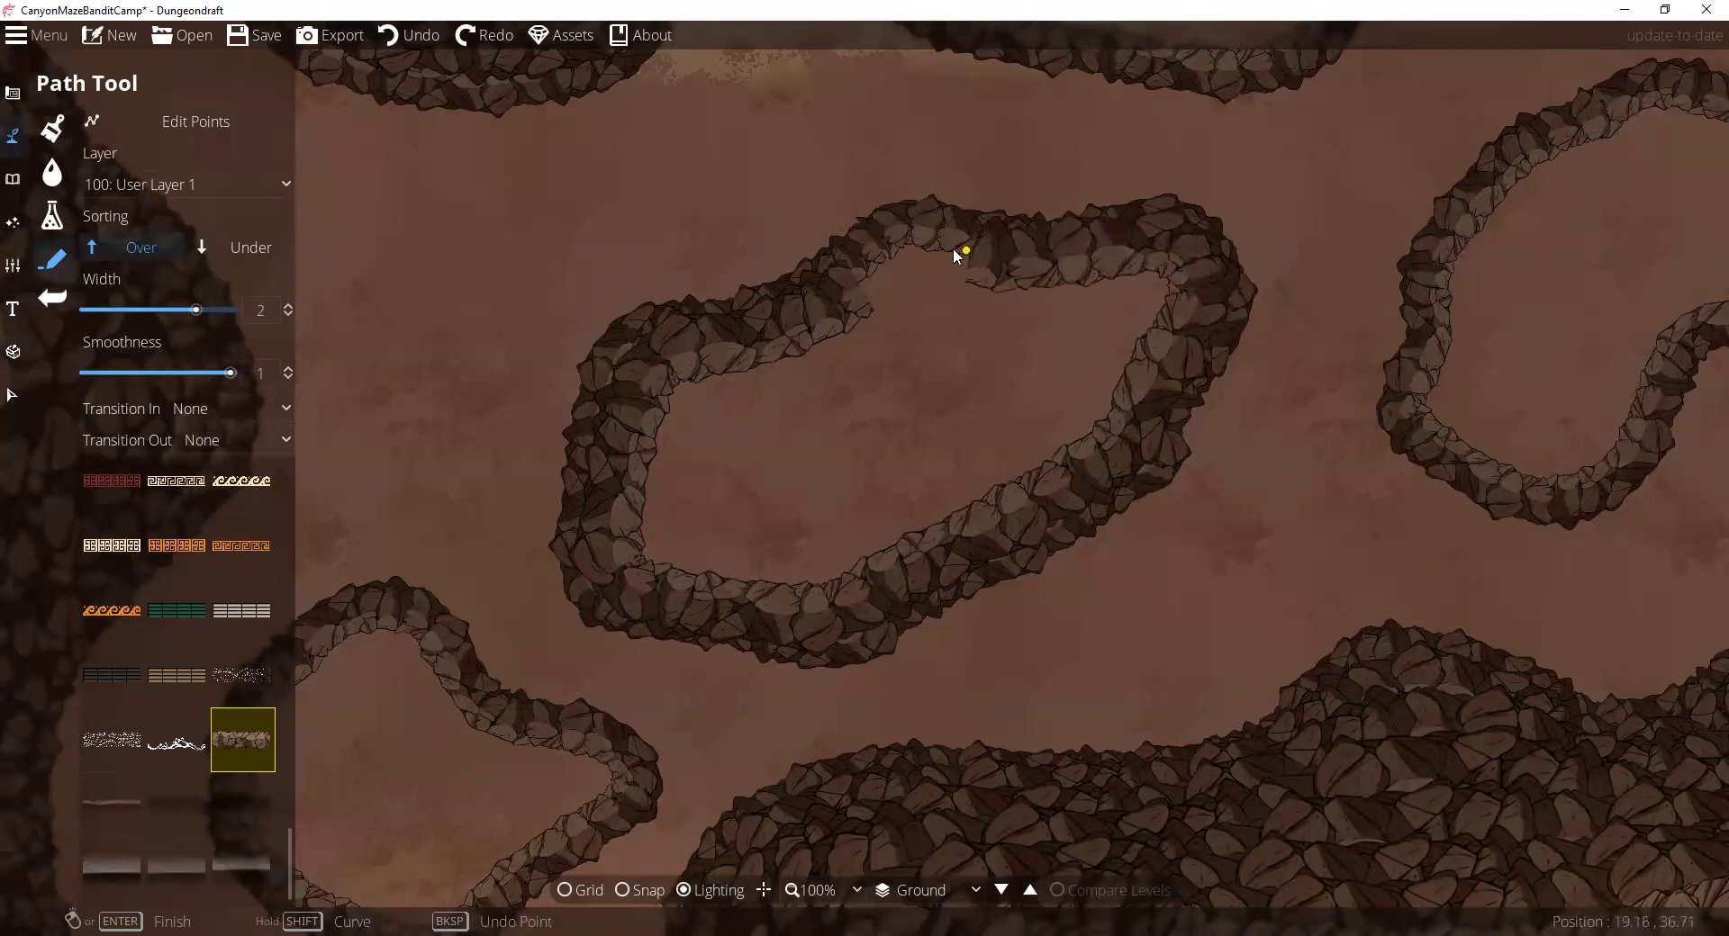
right_click(853, 306)
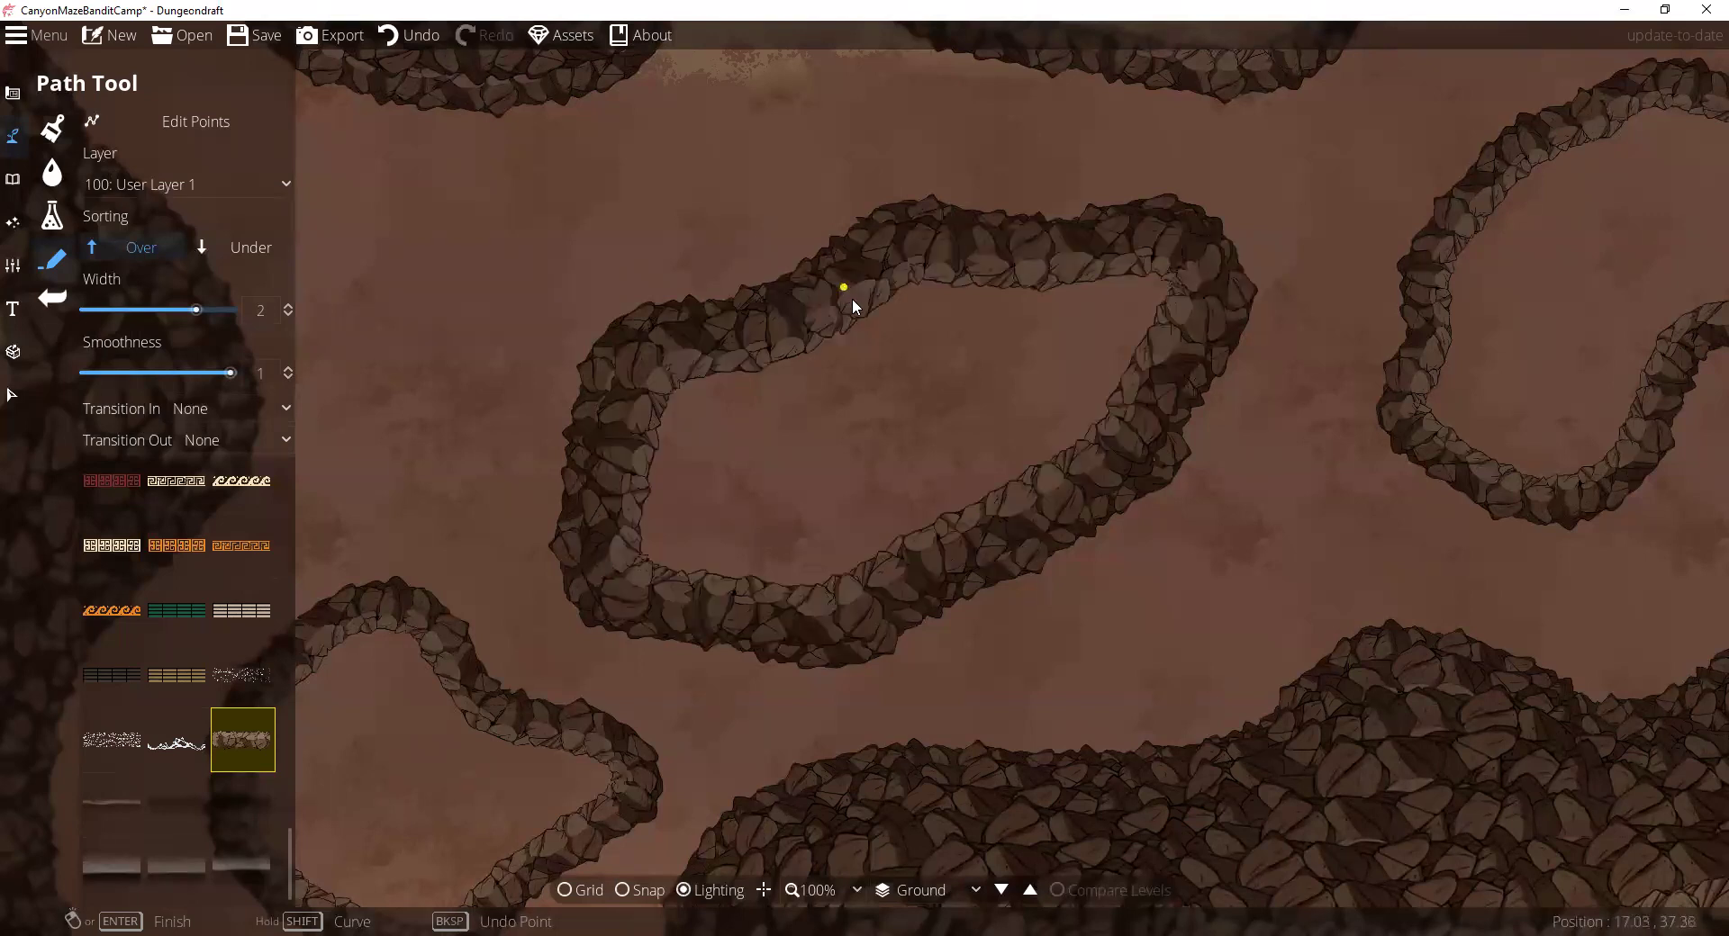
Step: Trace a second, width 2.5 rocky path around the central plateau, just inside the previous ring
drag(198, 307, 204, 310)
click(287, 313)
click(841, 326)
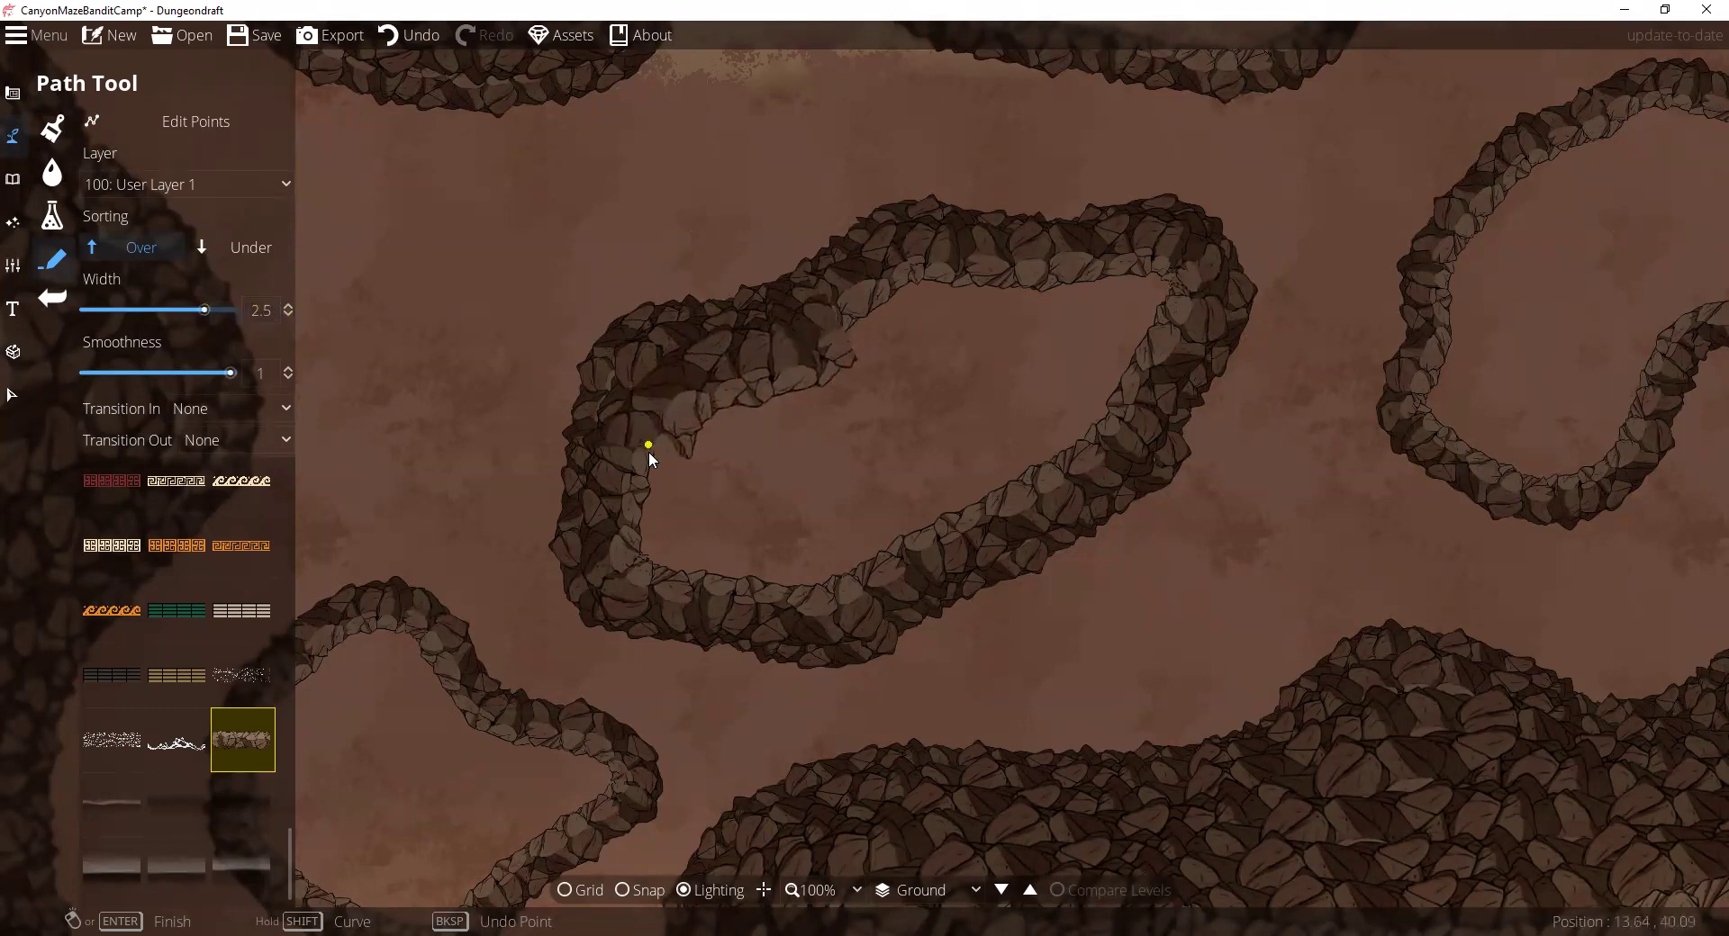
click(832, 576)
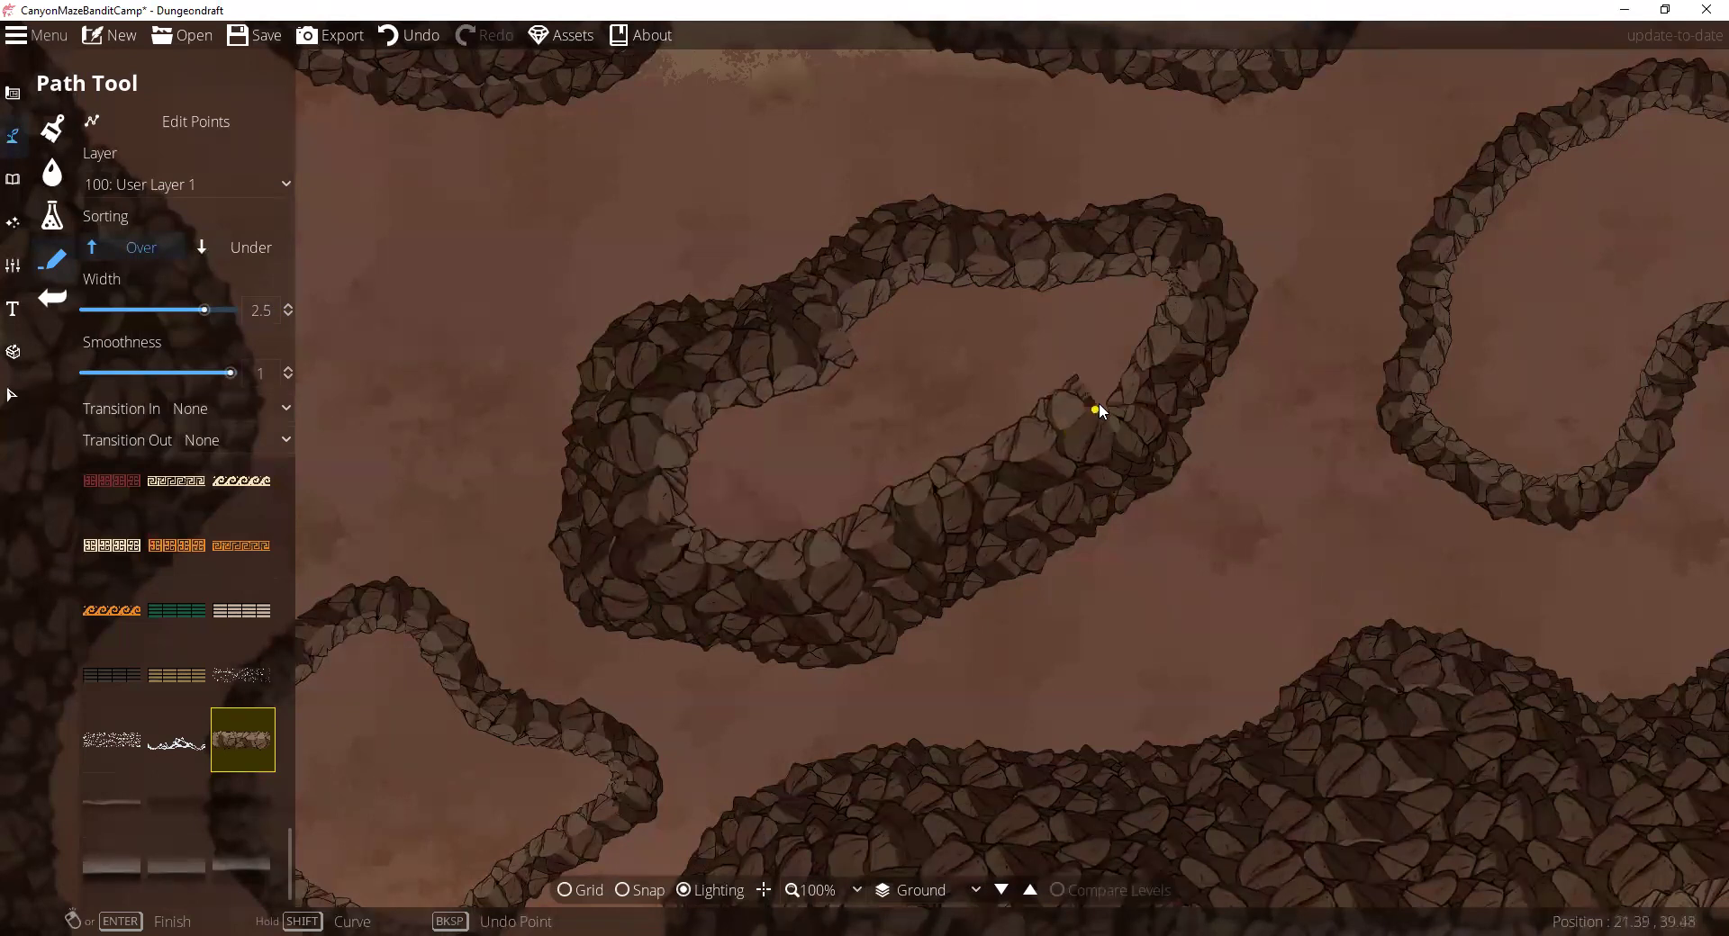
click(1138, 267)
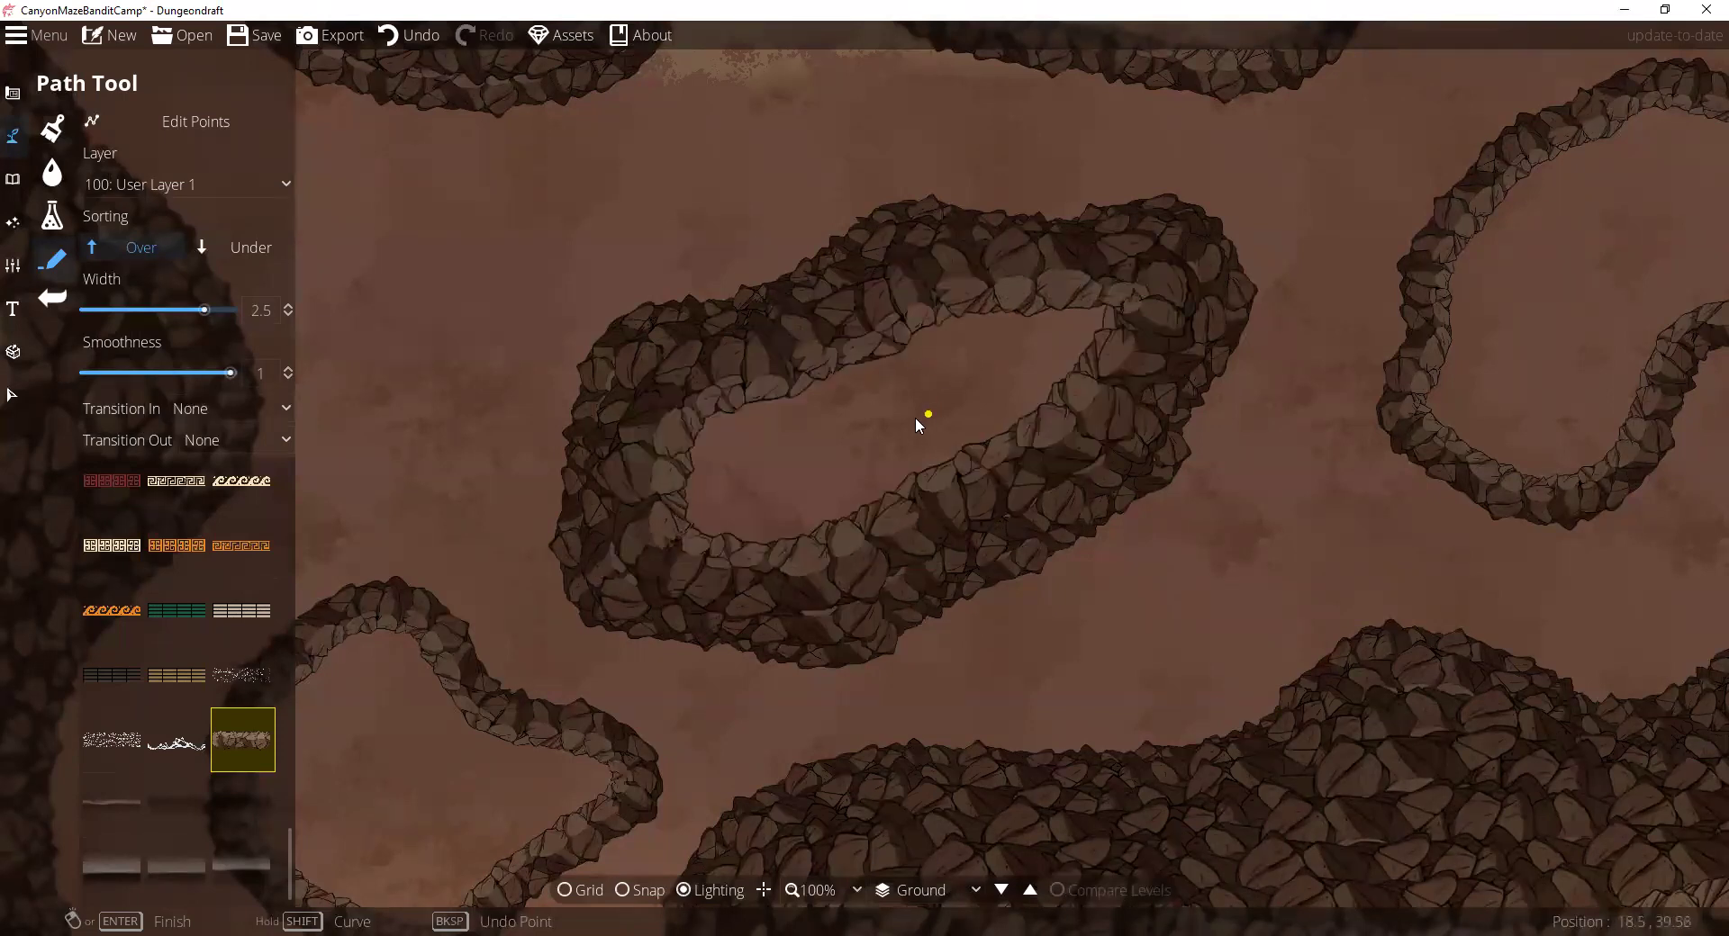
Step: Set the soft shadow path to layer -100: Below Water and width 0.75, and discard a trial stroke at the central plateau's southeastern base
scroll(892, 490, down, 1)
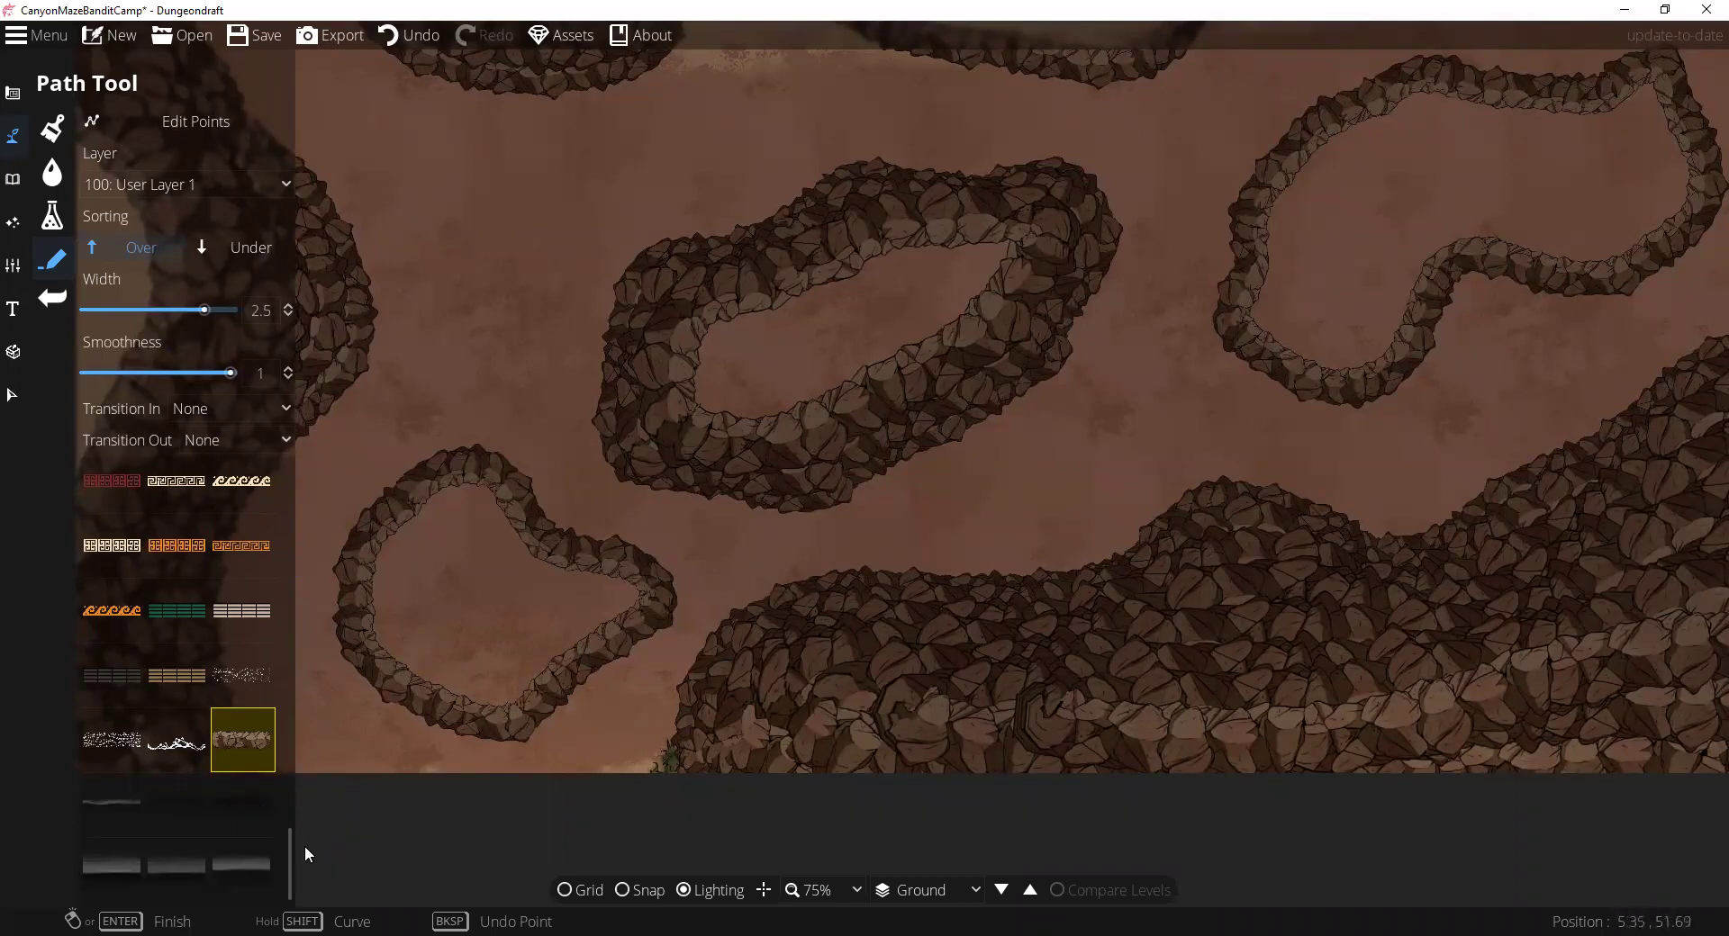
drag(292, 847, 315, 484)
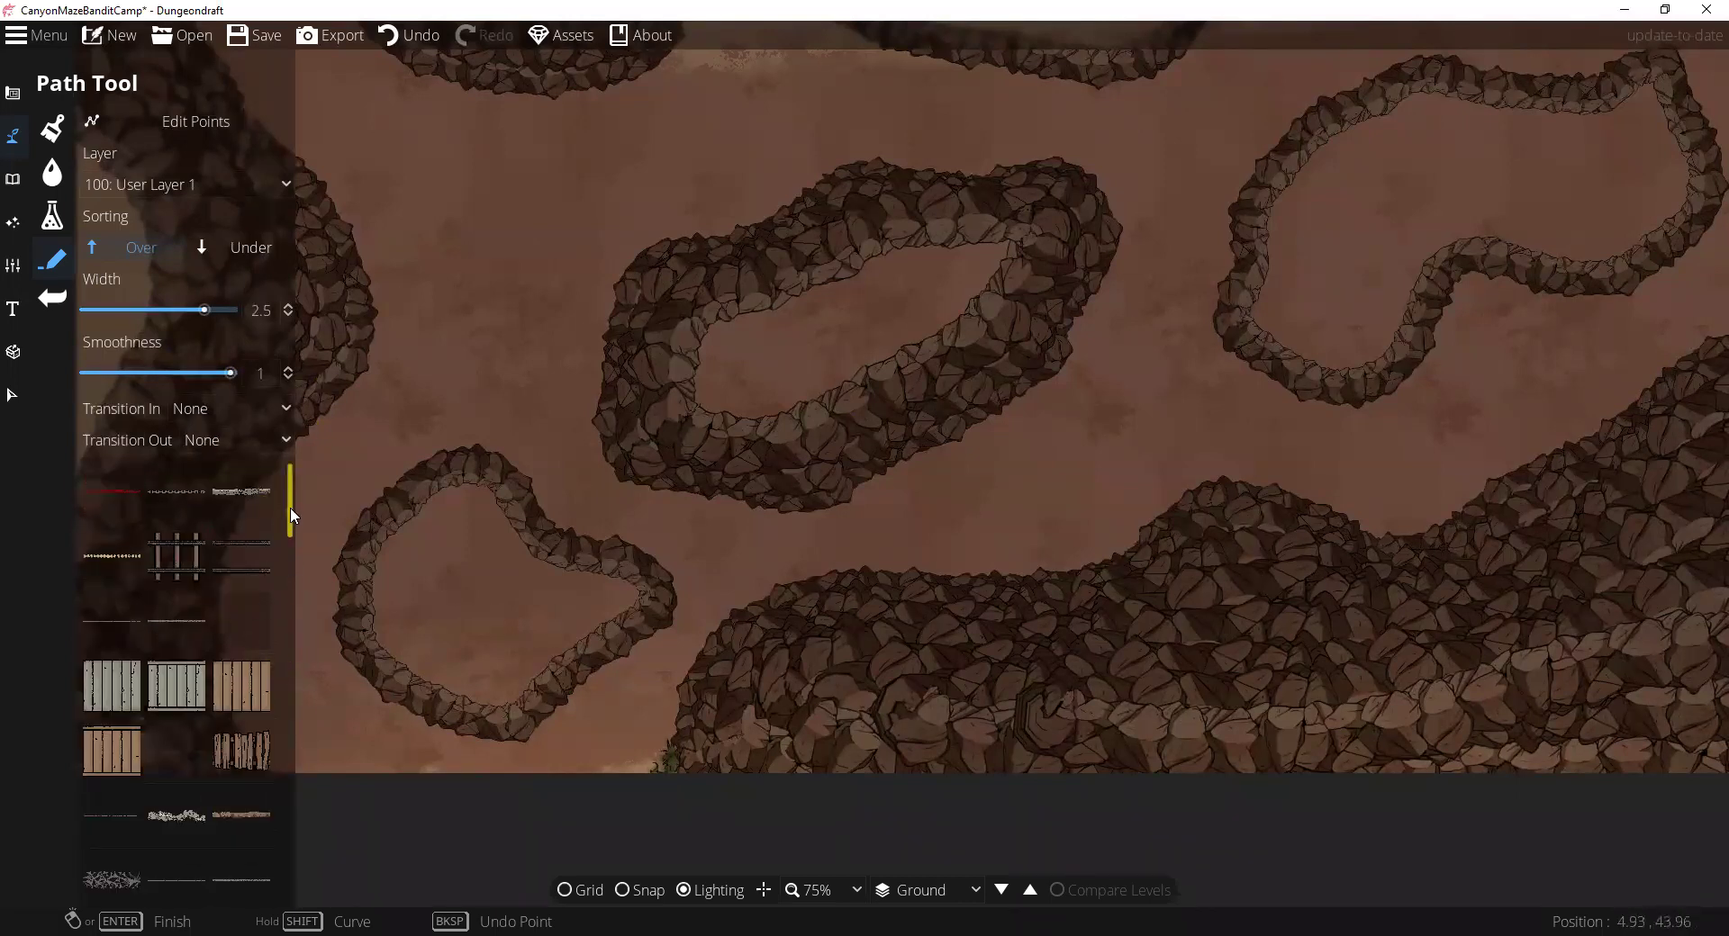
drag(289, 525, 300, 901)
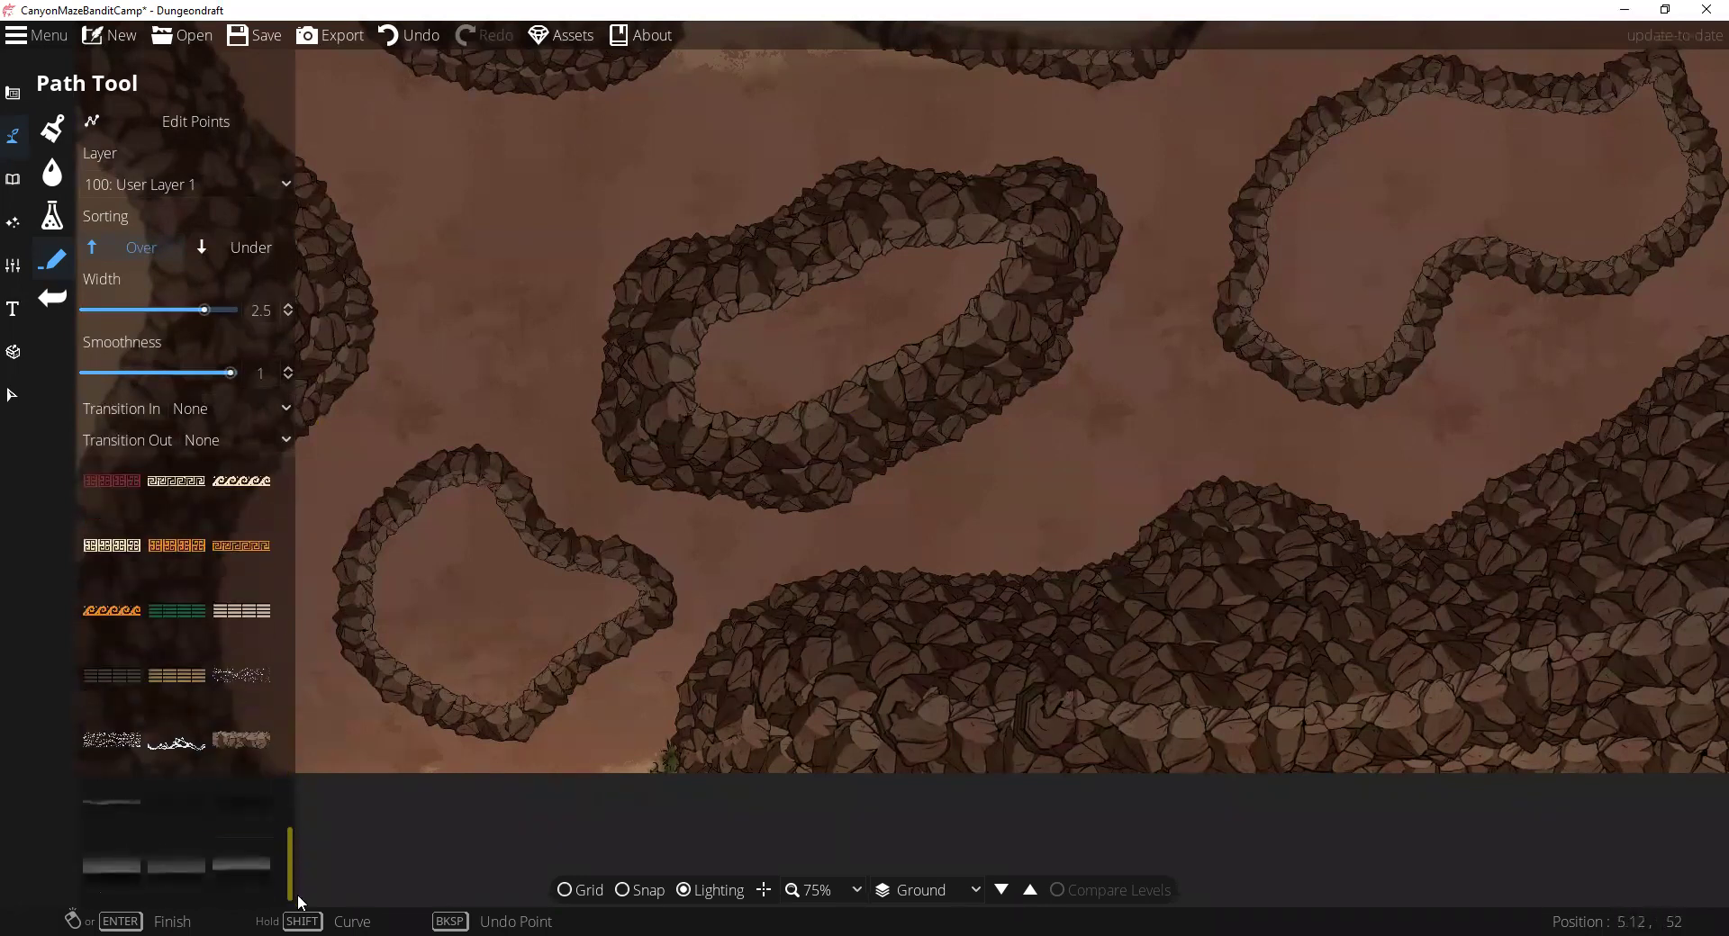
click(238, 806)
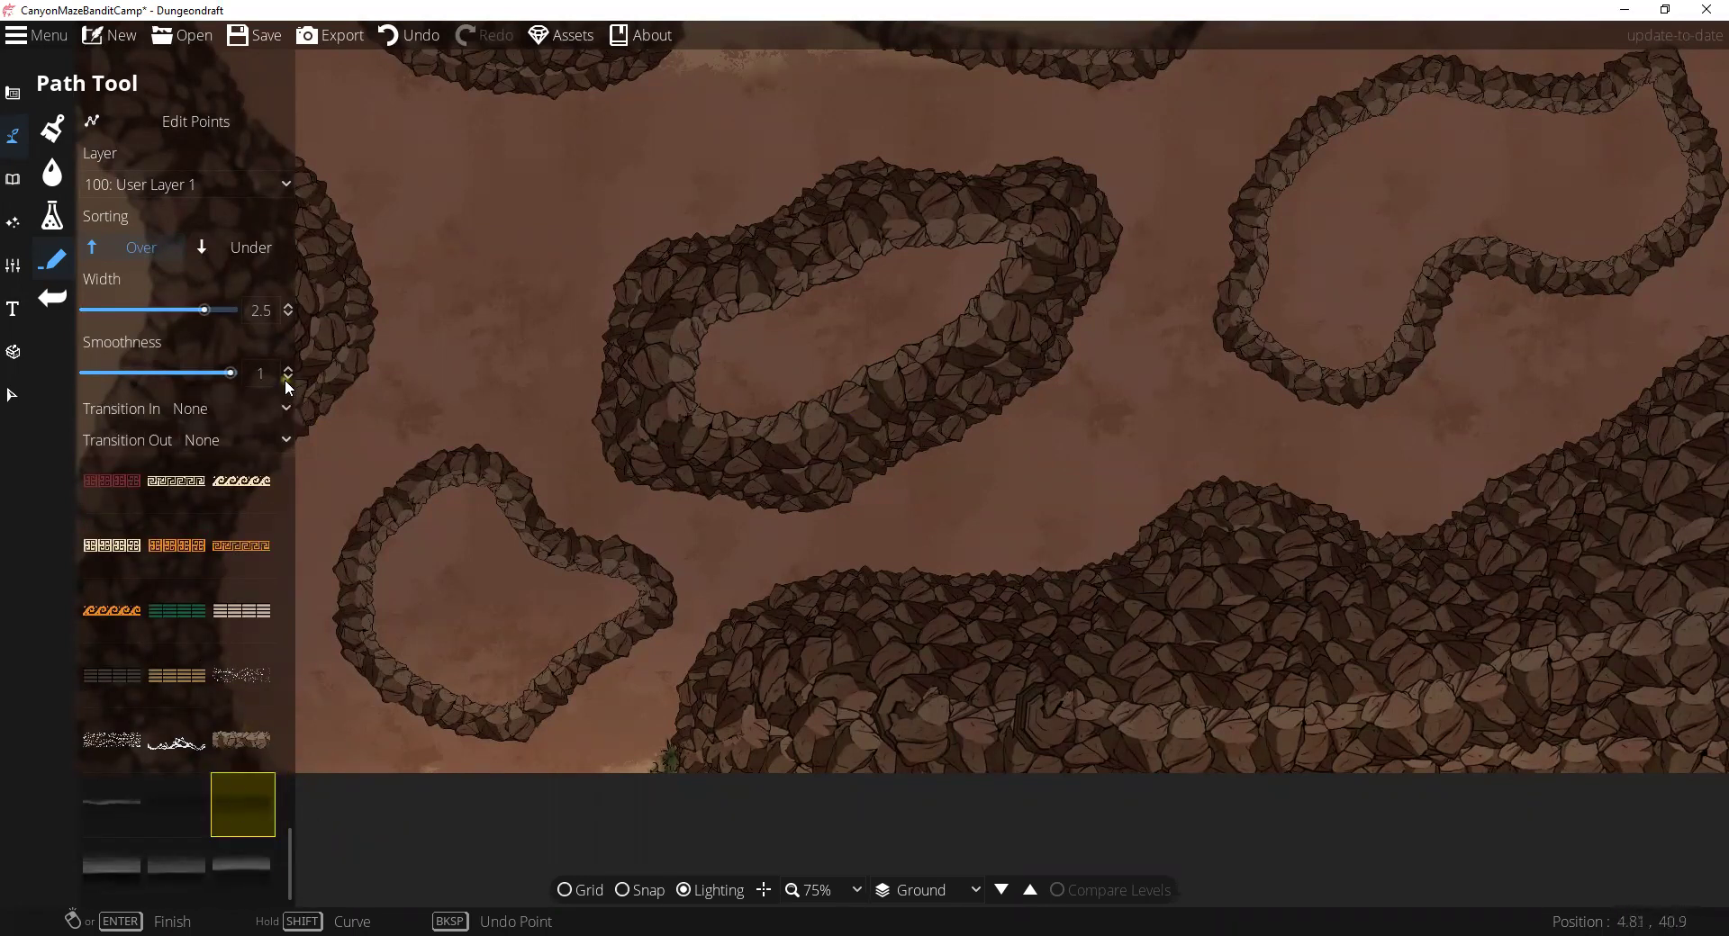
drag(209, 311, 160, 311)
click(178, 185)
click(206, 317)
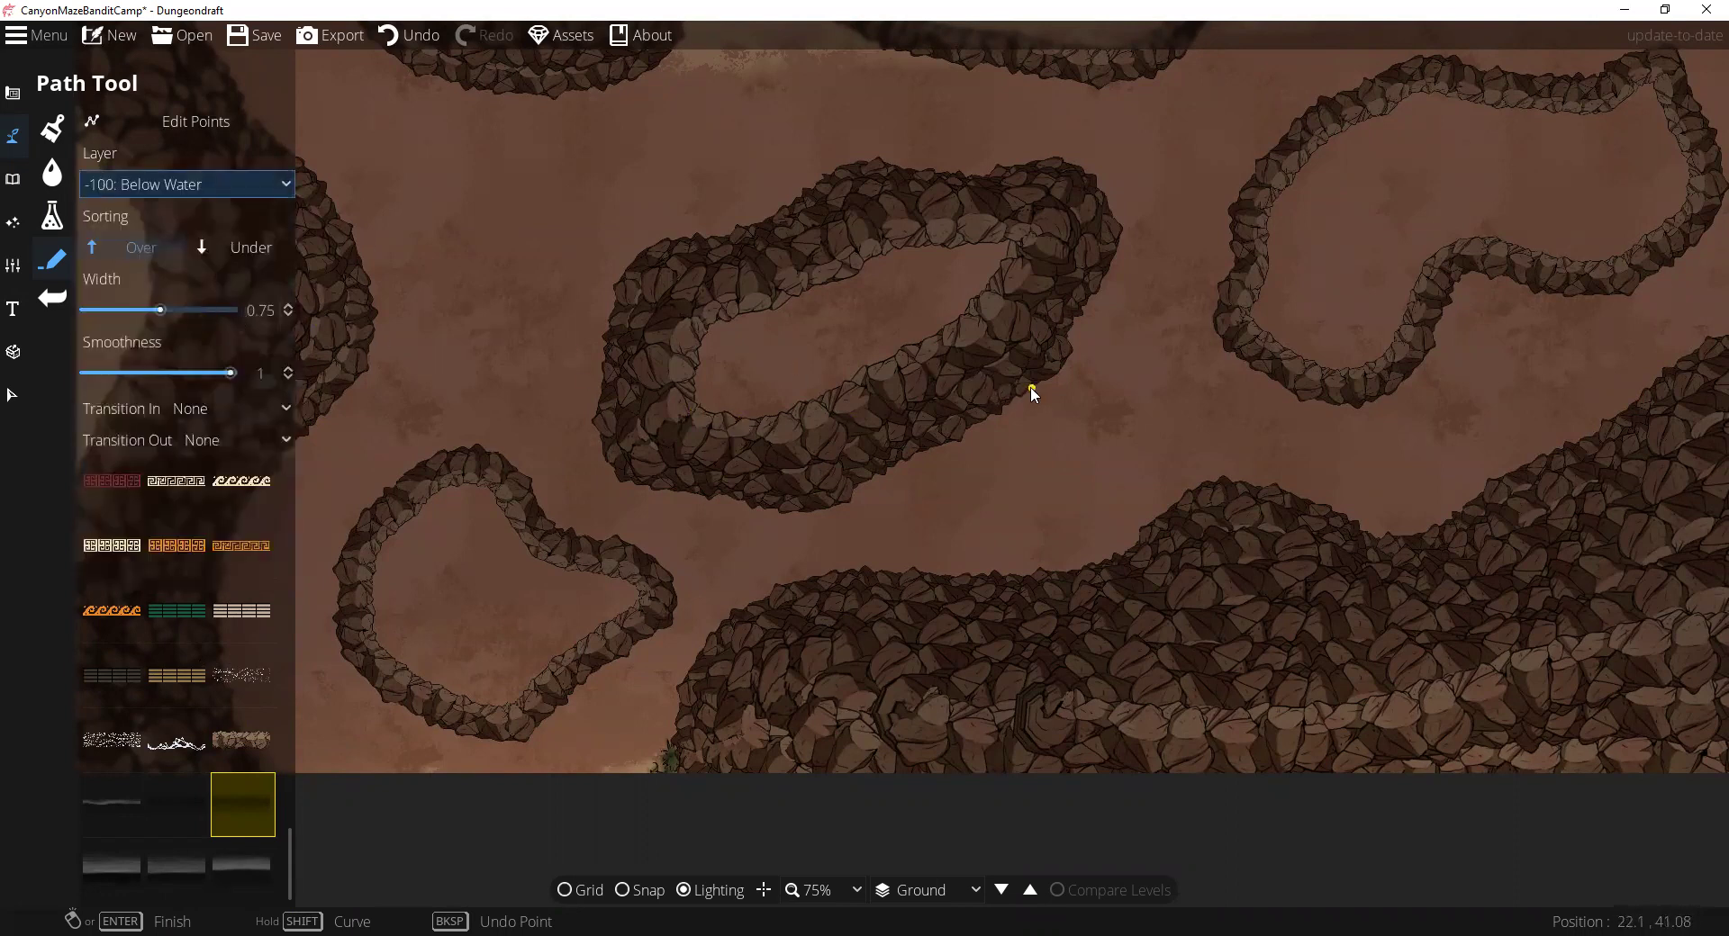
click(1006, 399)
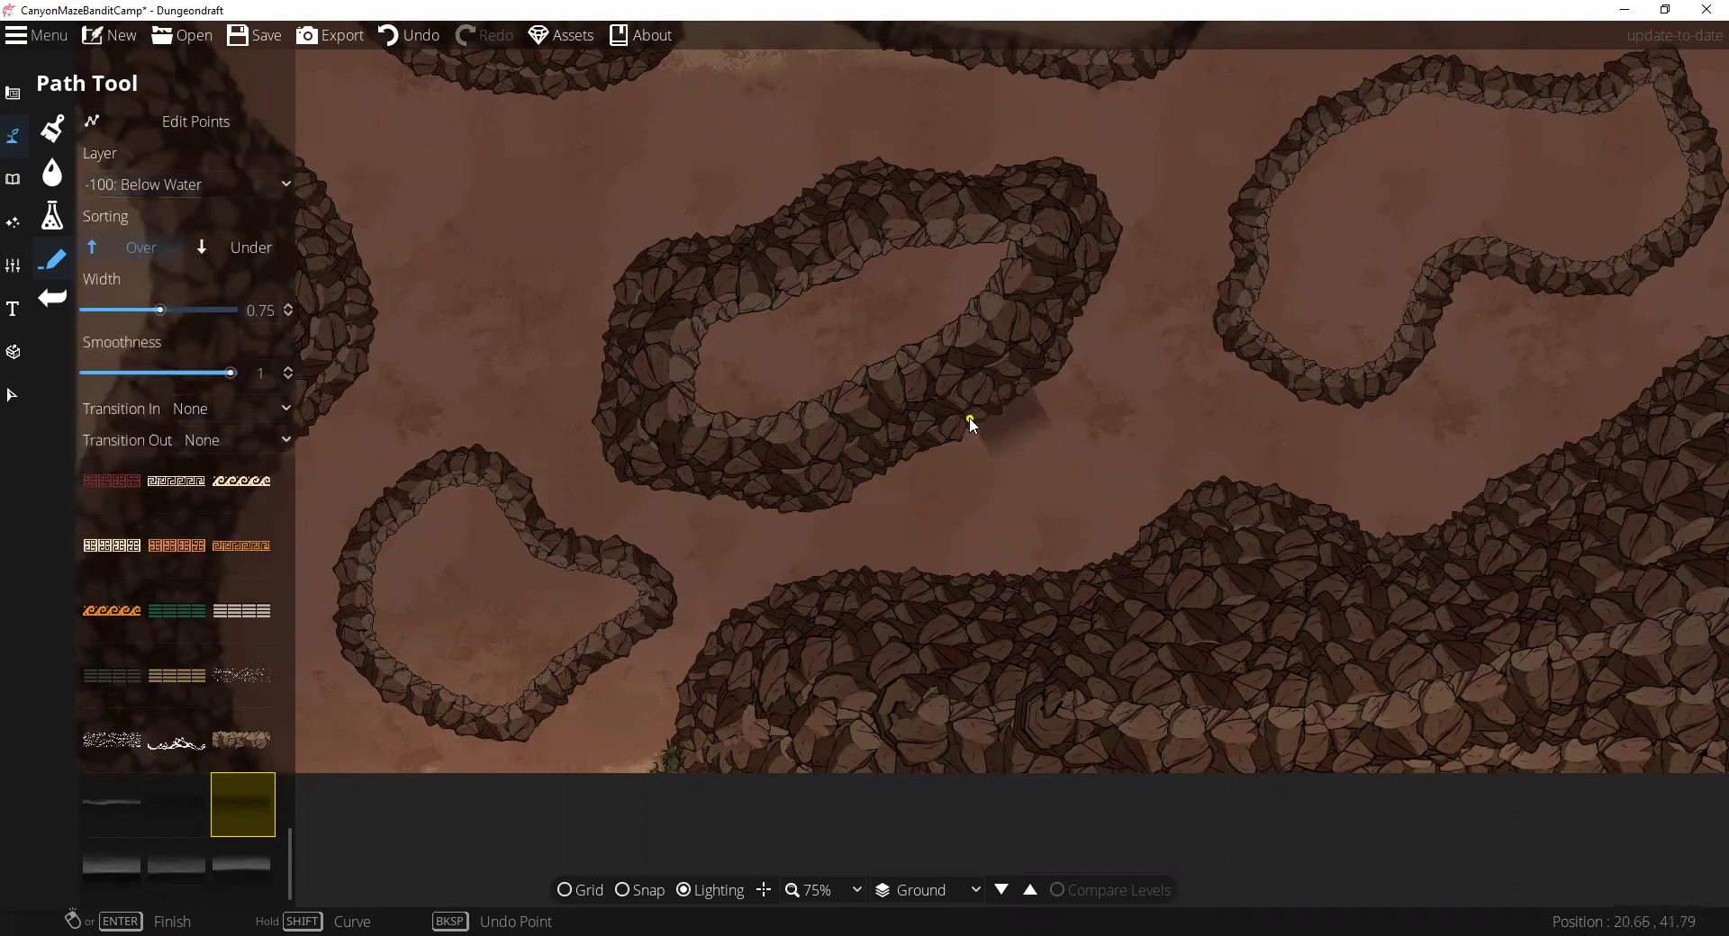
click(405, 36)
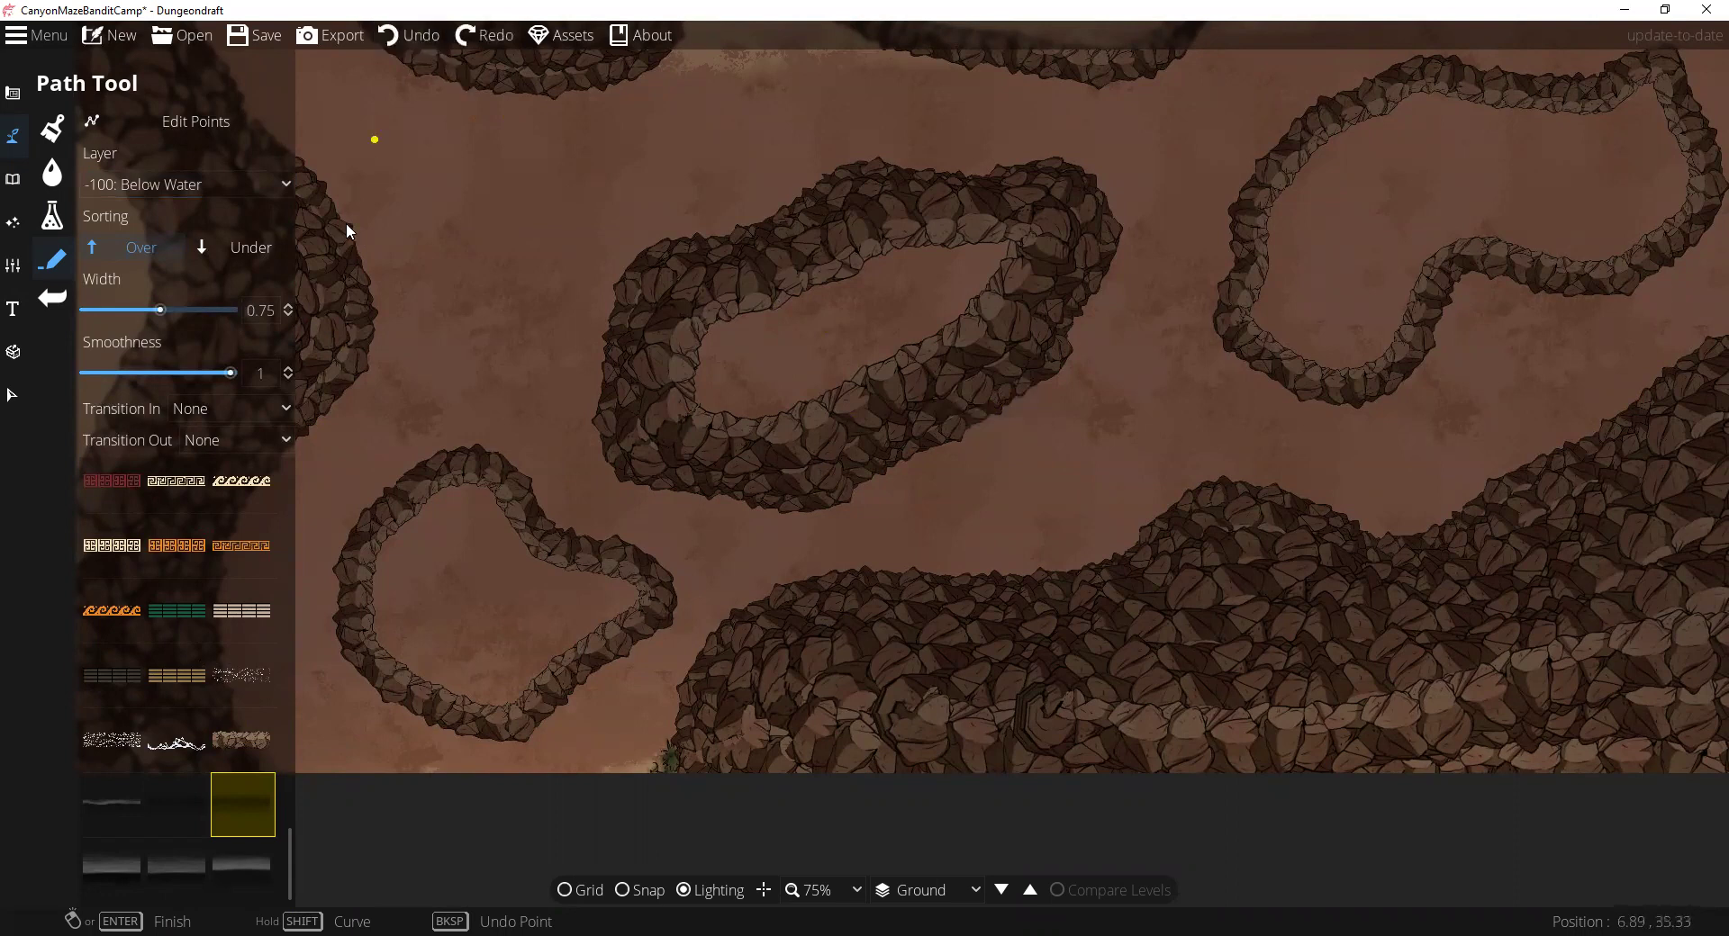
Step: Trace a width 0.6 shadow path all the way around the outer base of the central plateau
click(288, 316)
click(288, 315)
click(999, 406)
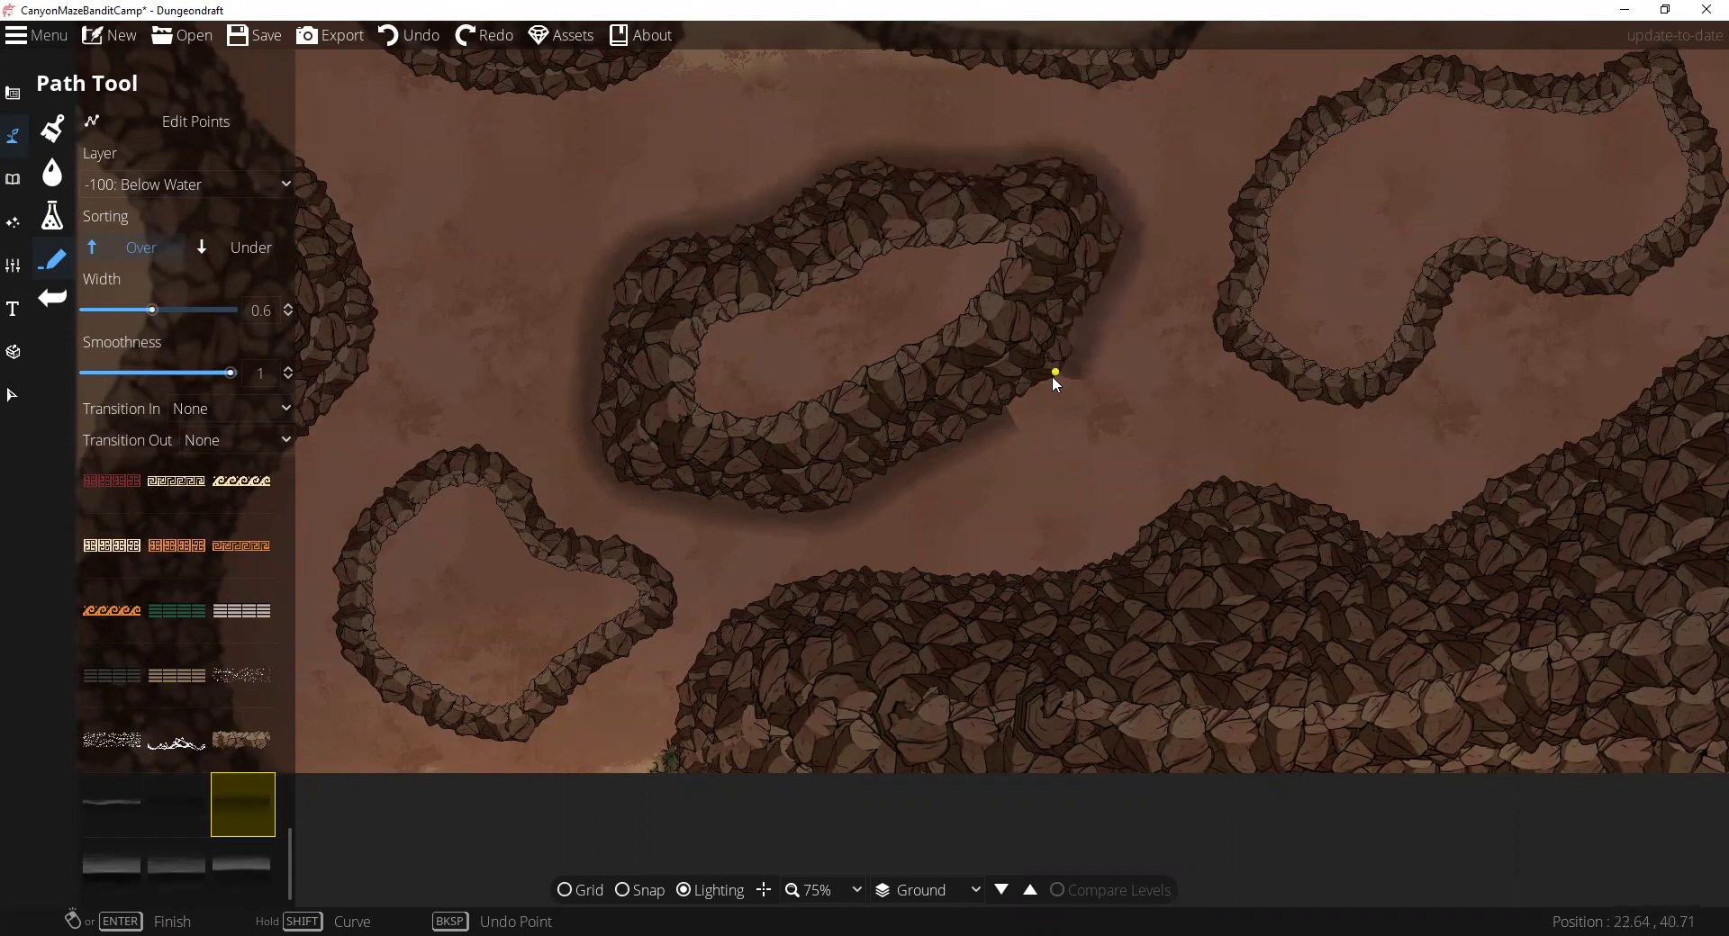
click(1002, 407)
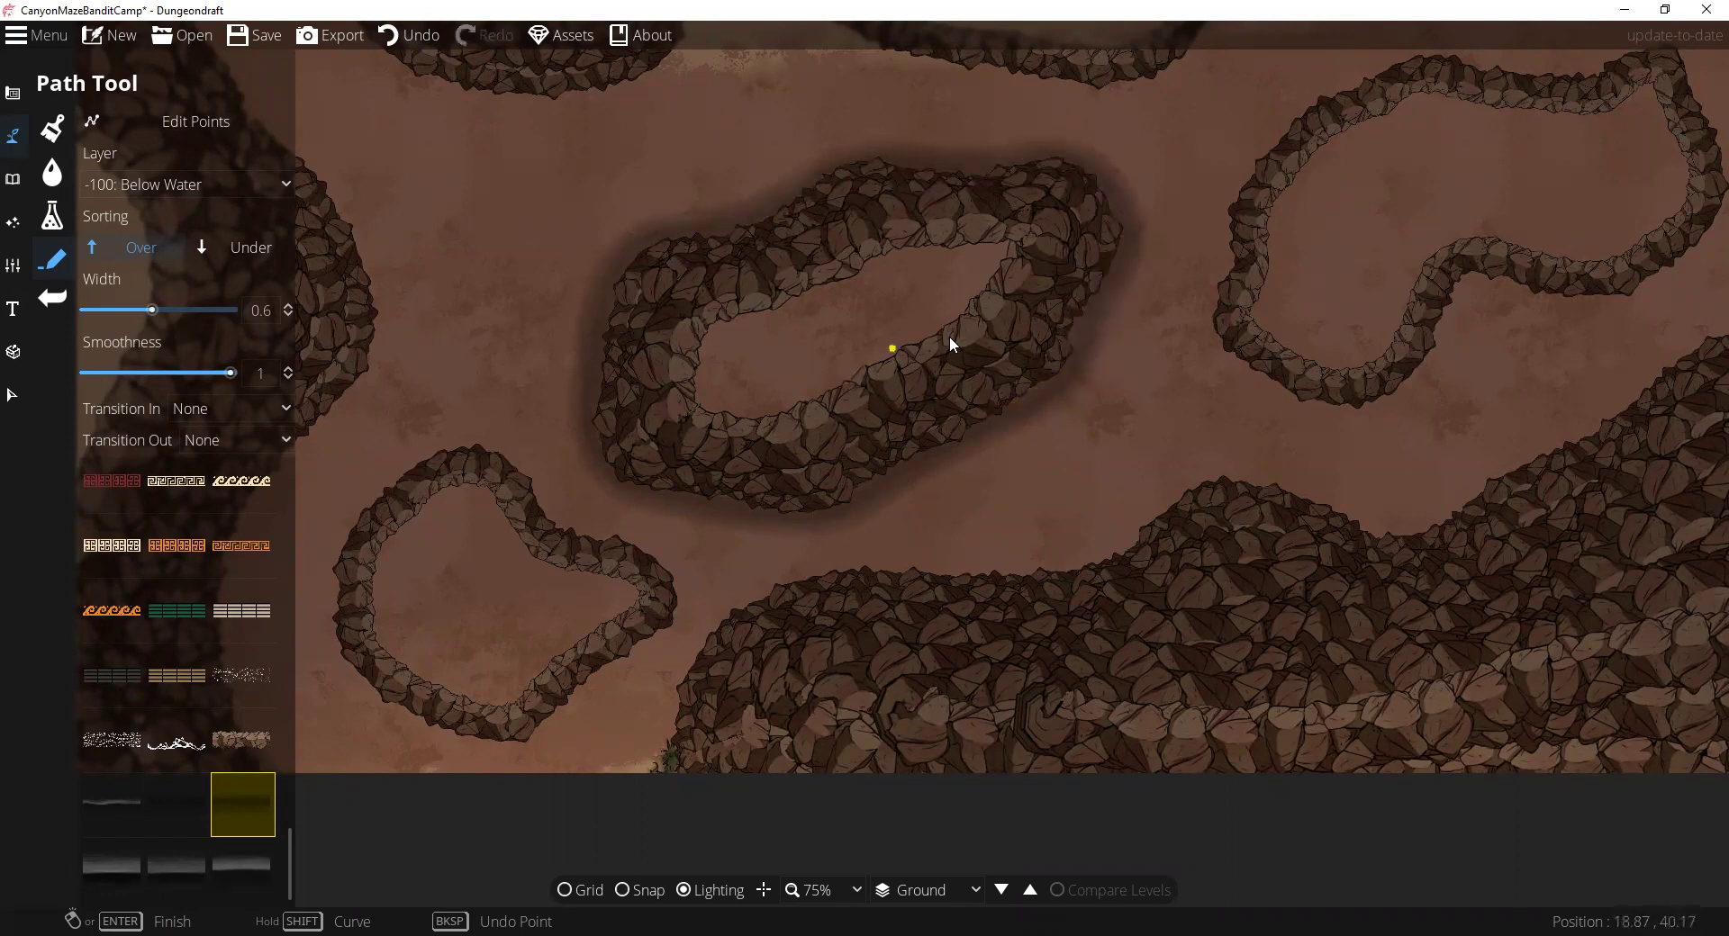
Step: Try to deepen the central plateau's shadow by aligning a duplicate of its shadow path over the original
scroll(965, 328, down, 2)
scroll(956, 381, up, 2)
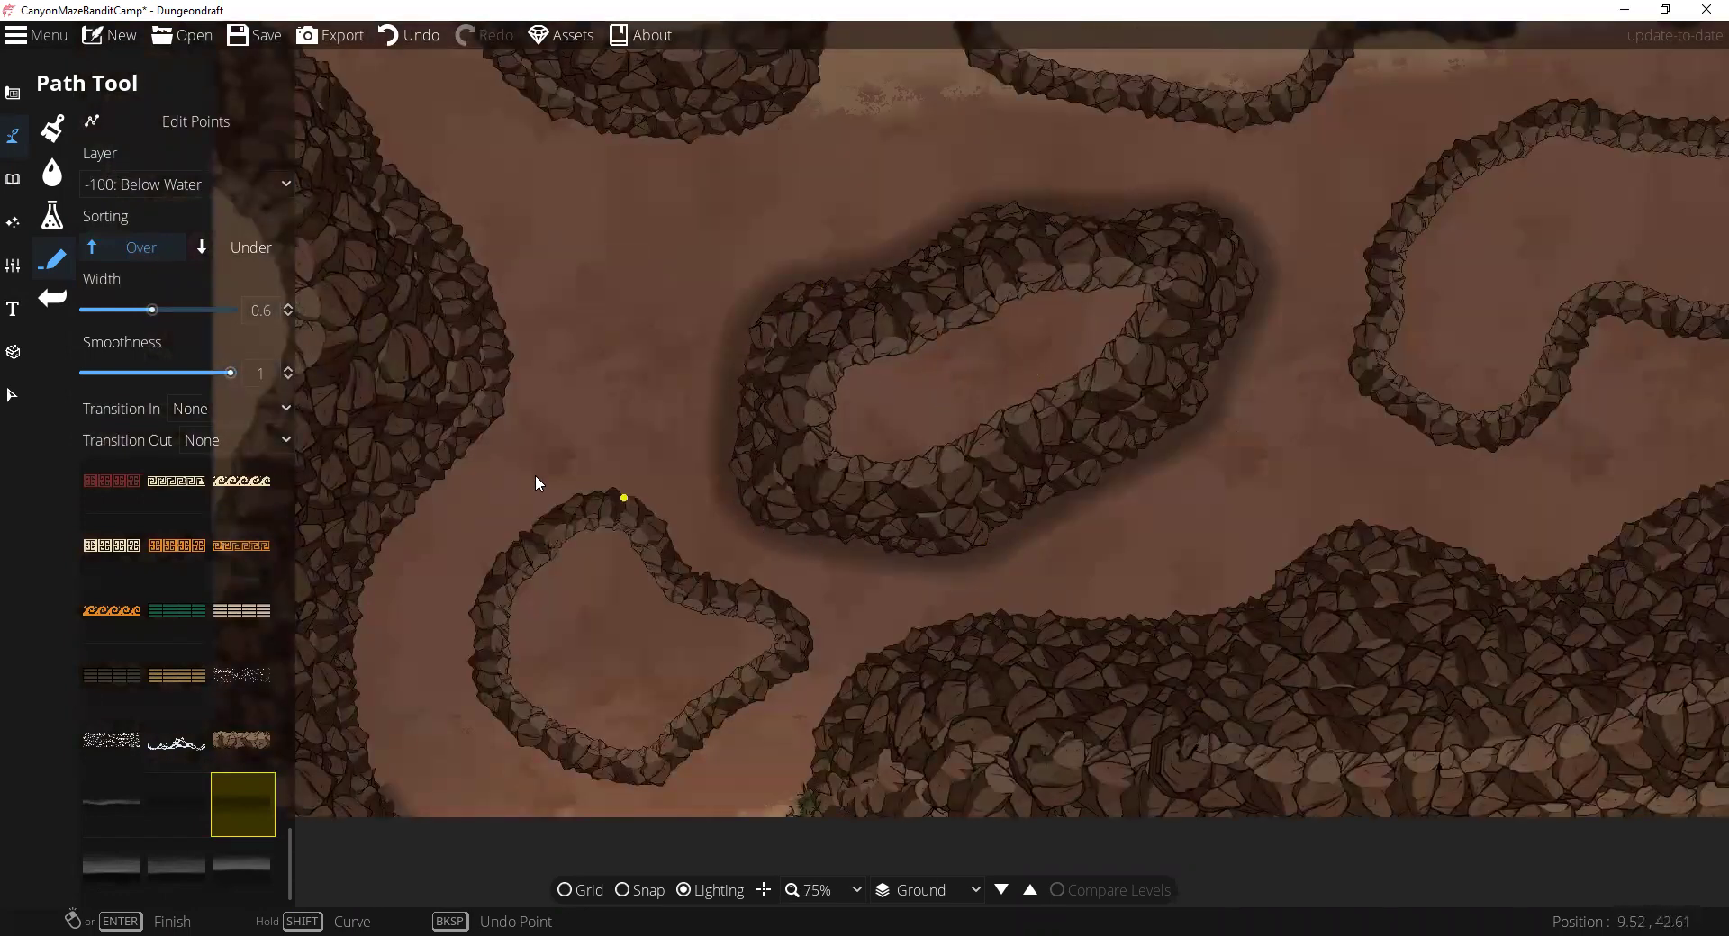
click(11, 394)
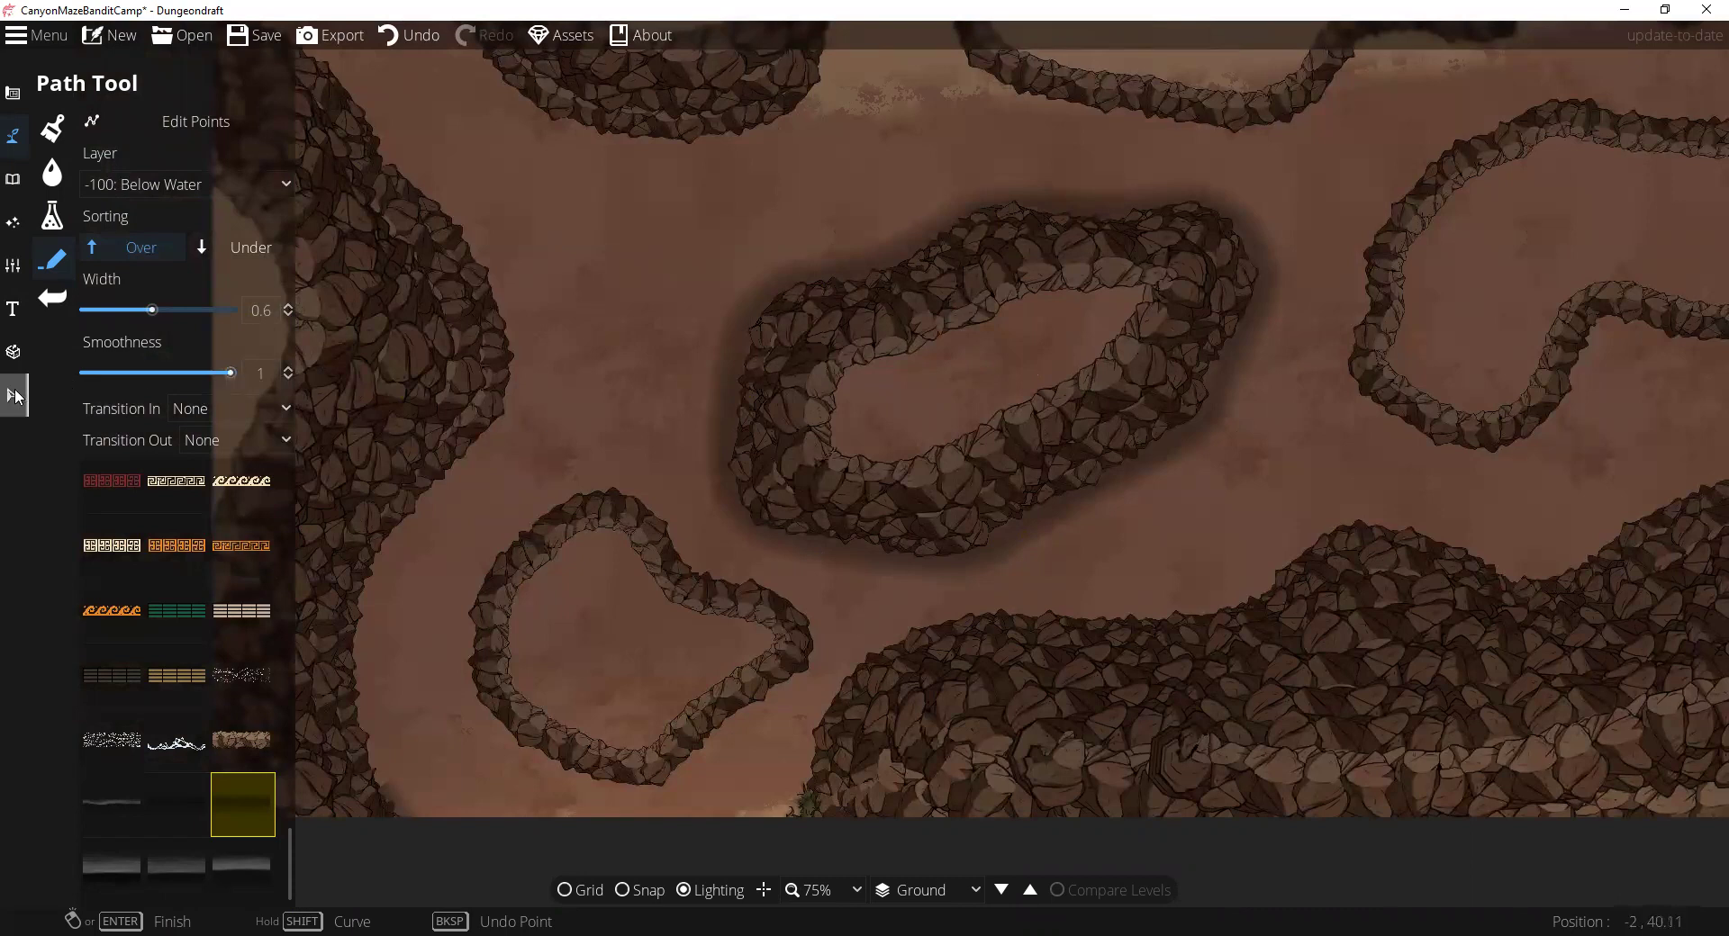
click(801, 295)
drag(798, 293, 836, 300)
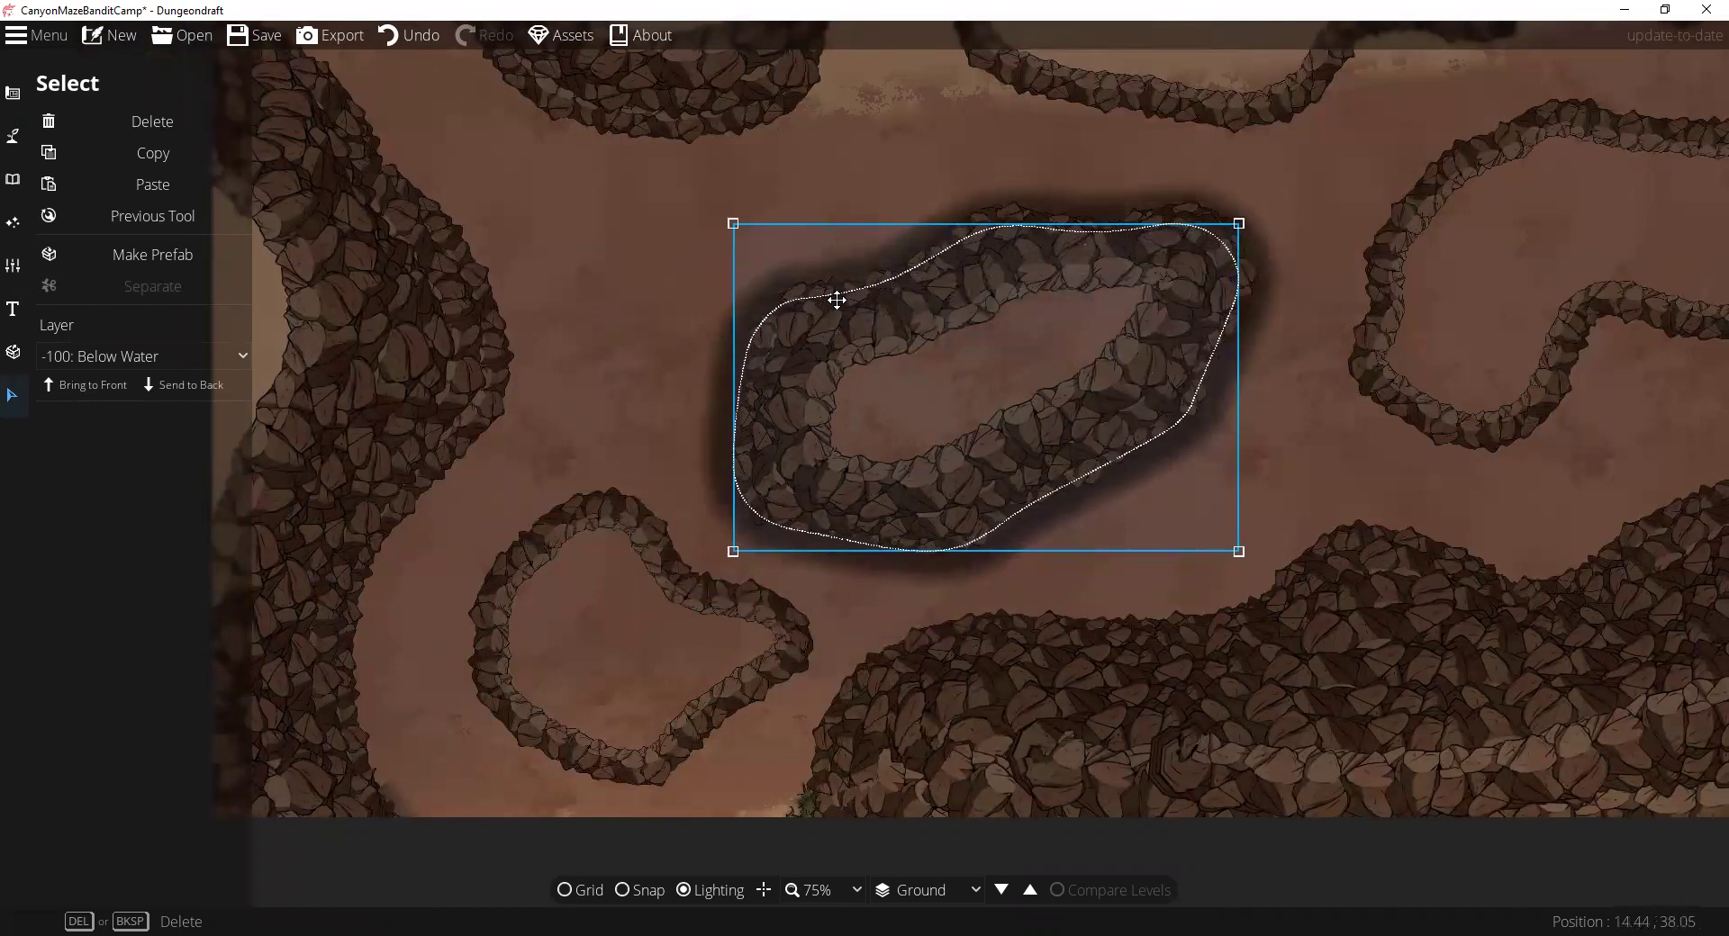
scroll(837, 299, up, 3)
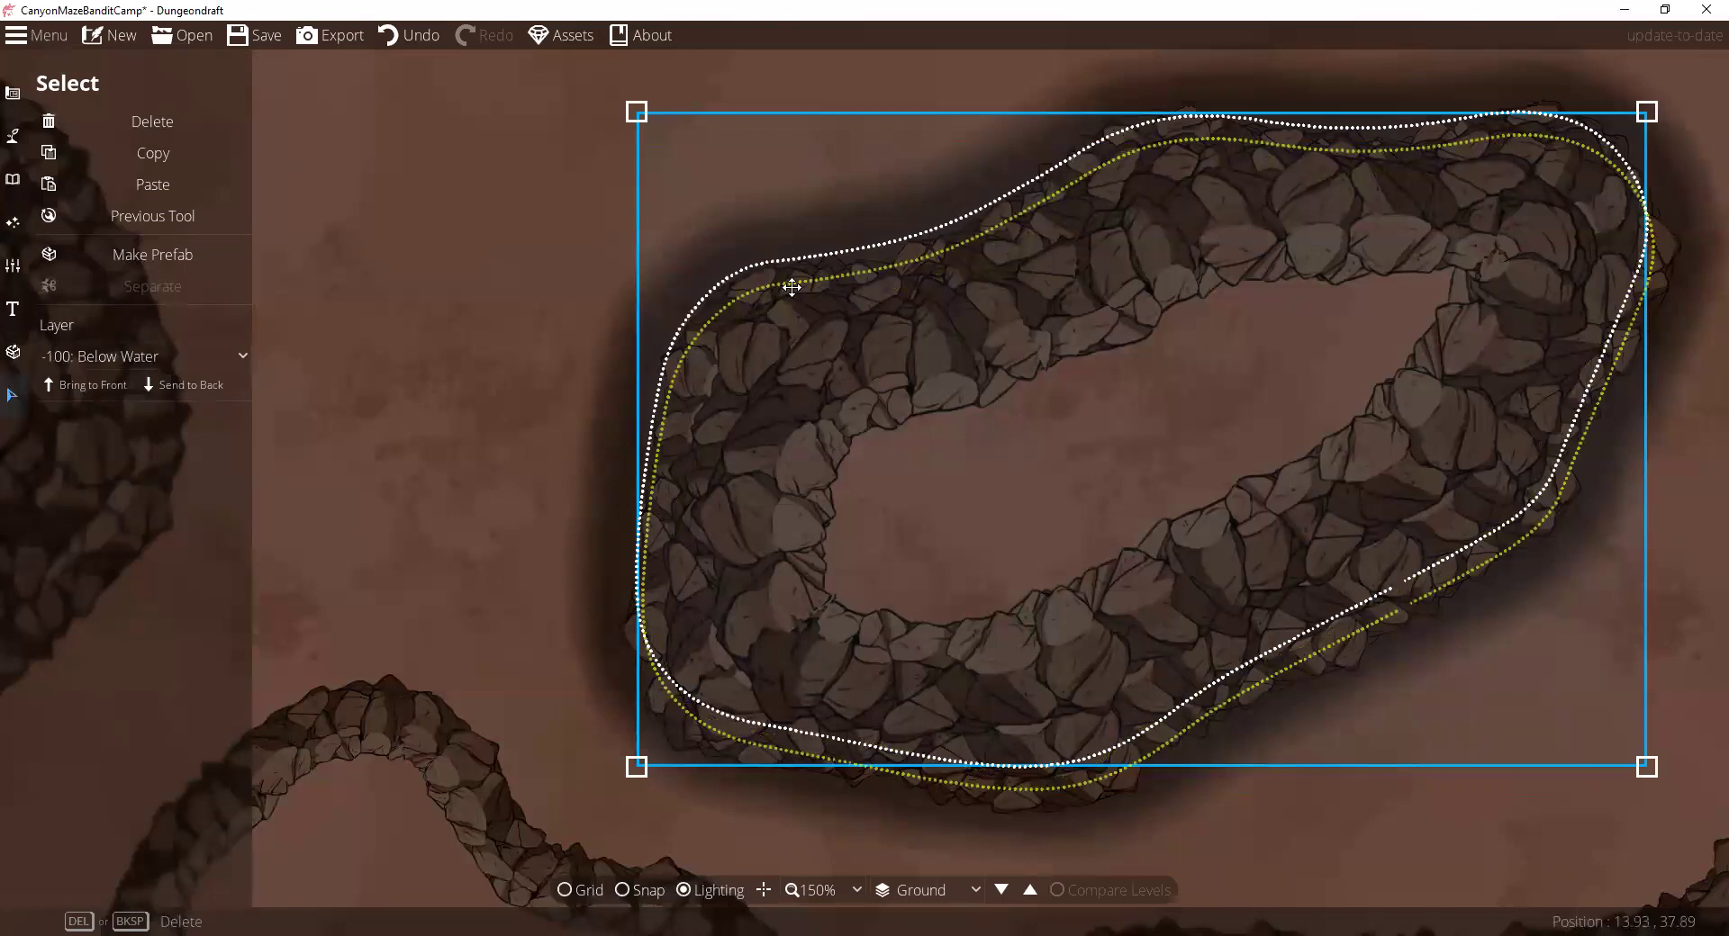
drag(792, 279, 795, 291)
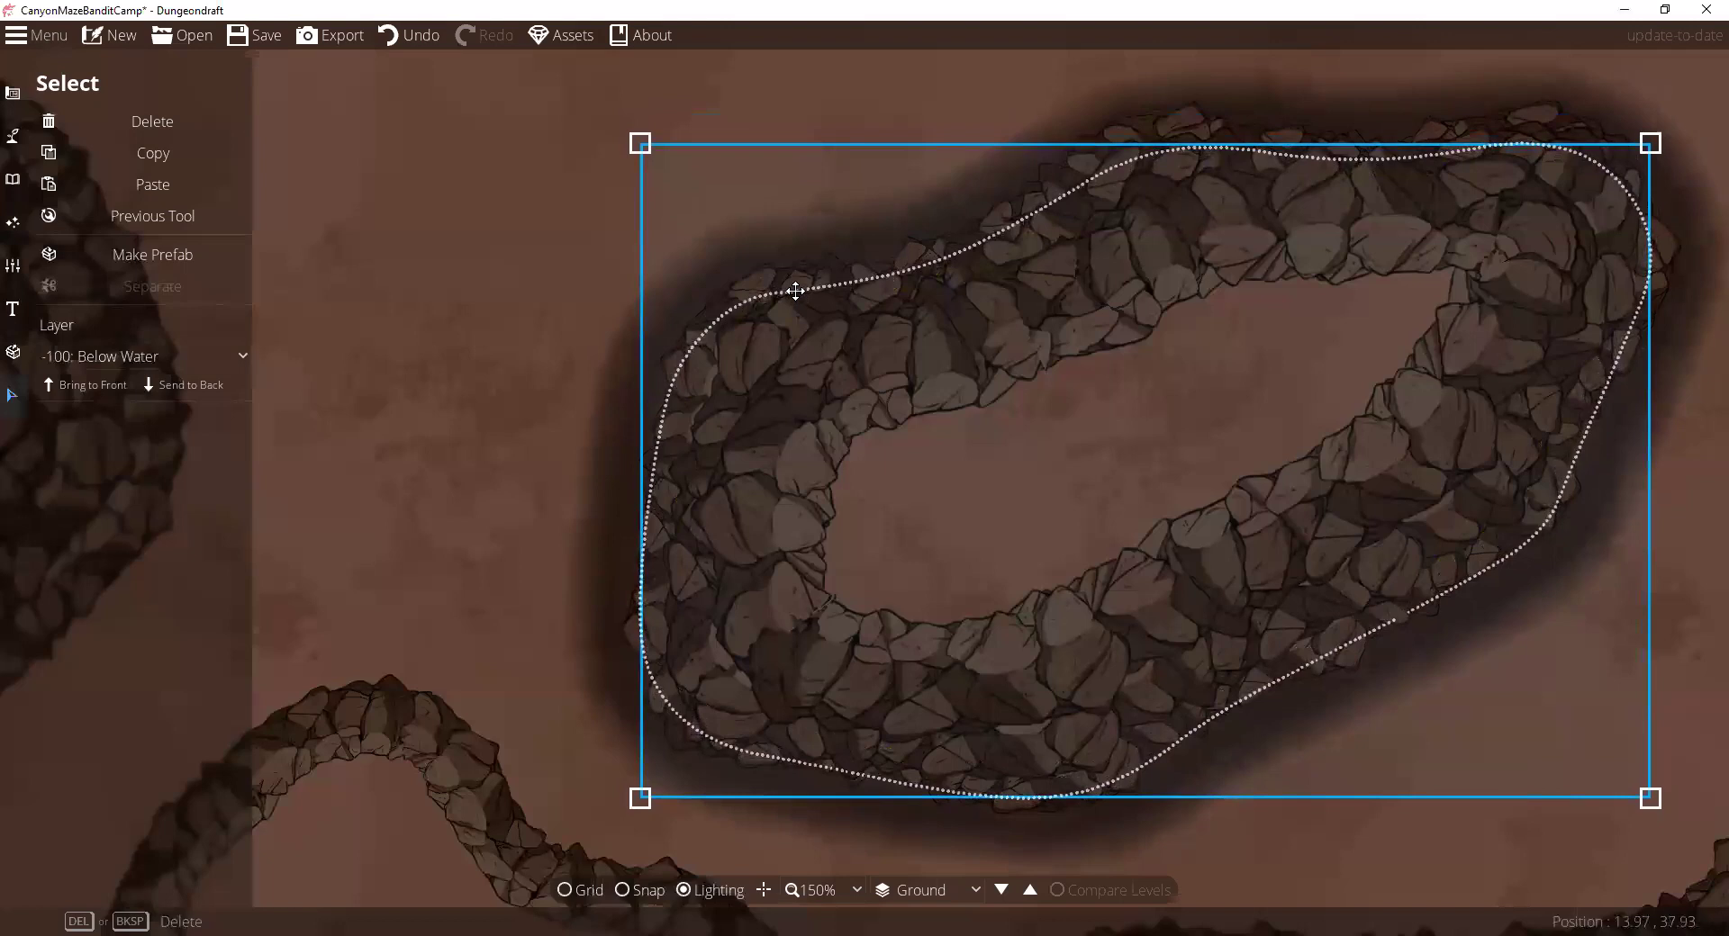
scroll(797, 286, down, 2)
click(547, 256)
scroll(883, 285, down, 3)
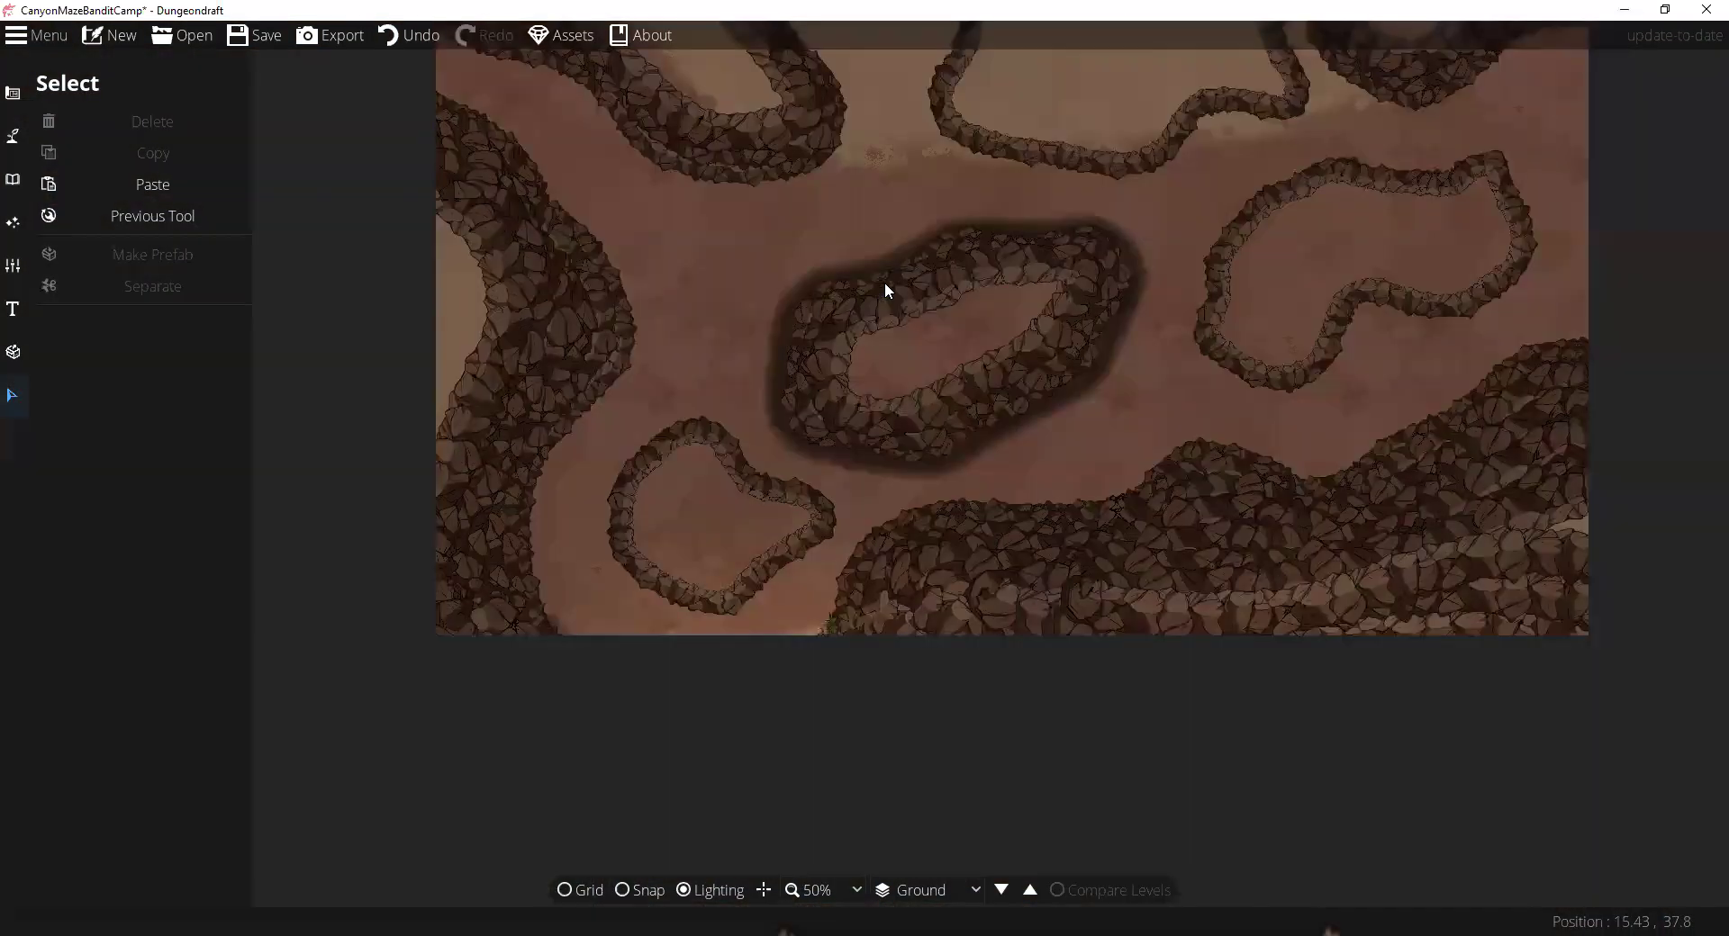
scroll(816, 322, up, 2)
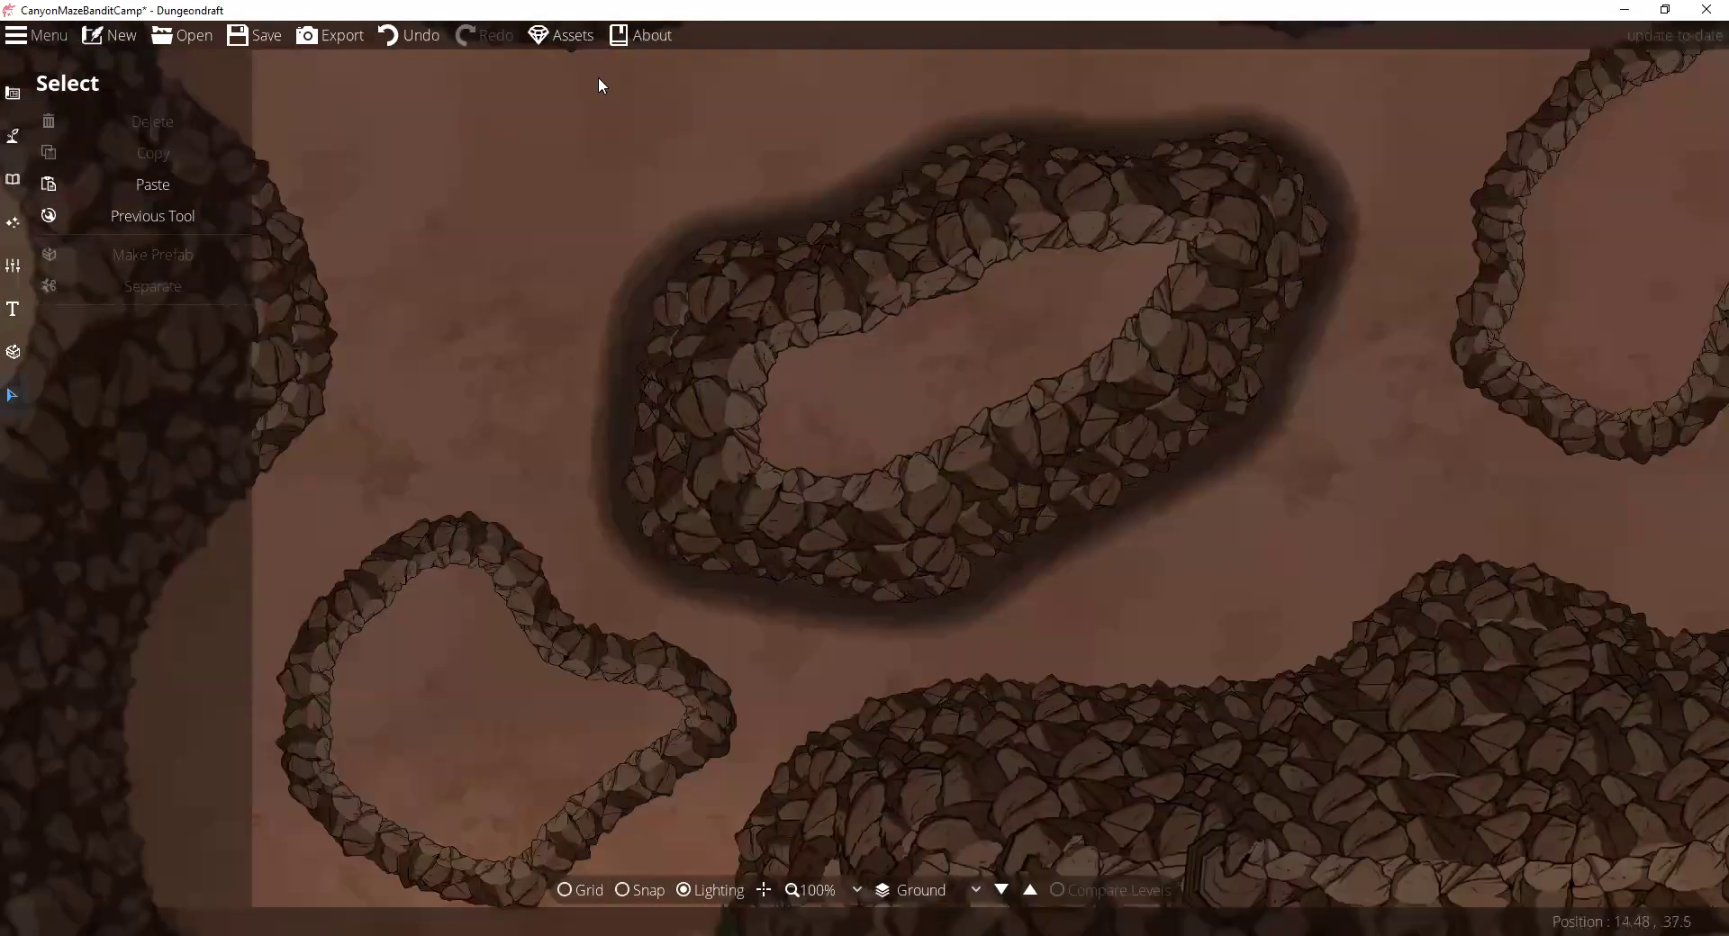
Step: Undo the duplicated shadow path and its moves around the central plateau
click(409, 35)
click(409, 34)
click(409, 34)
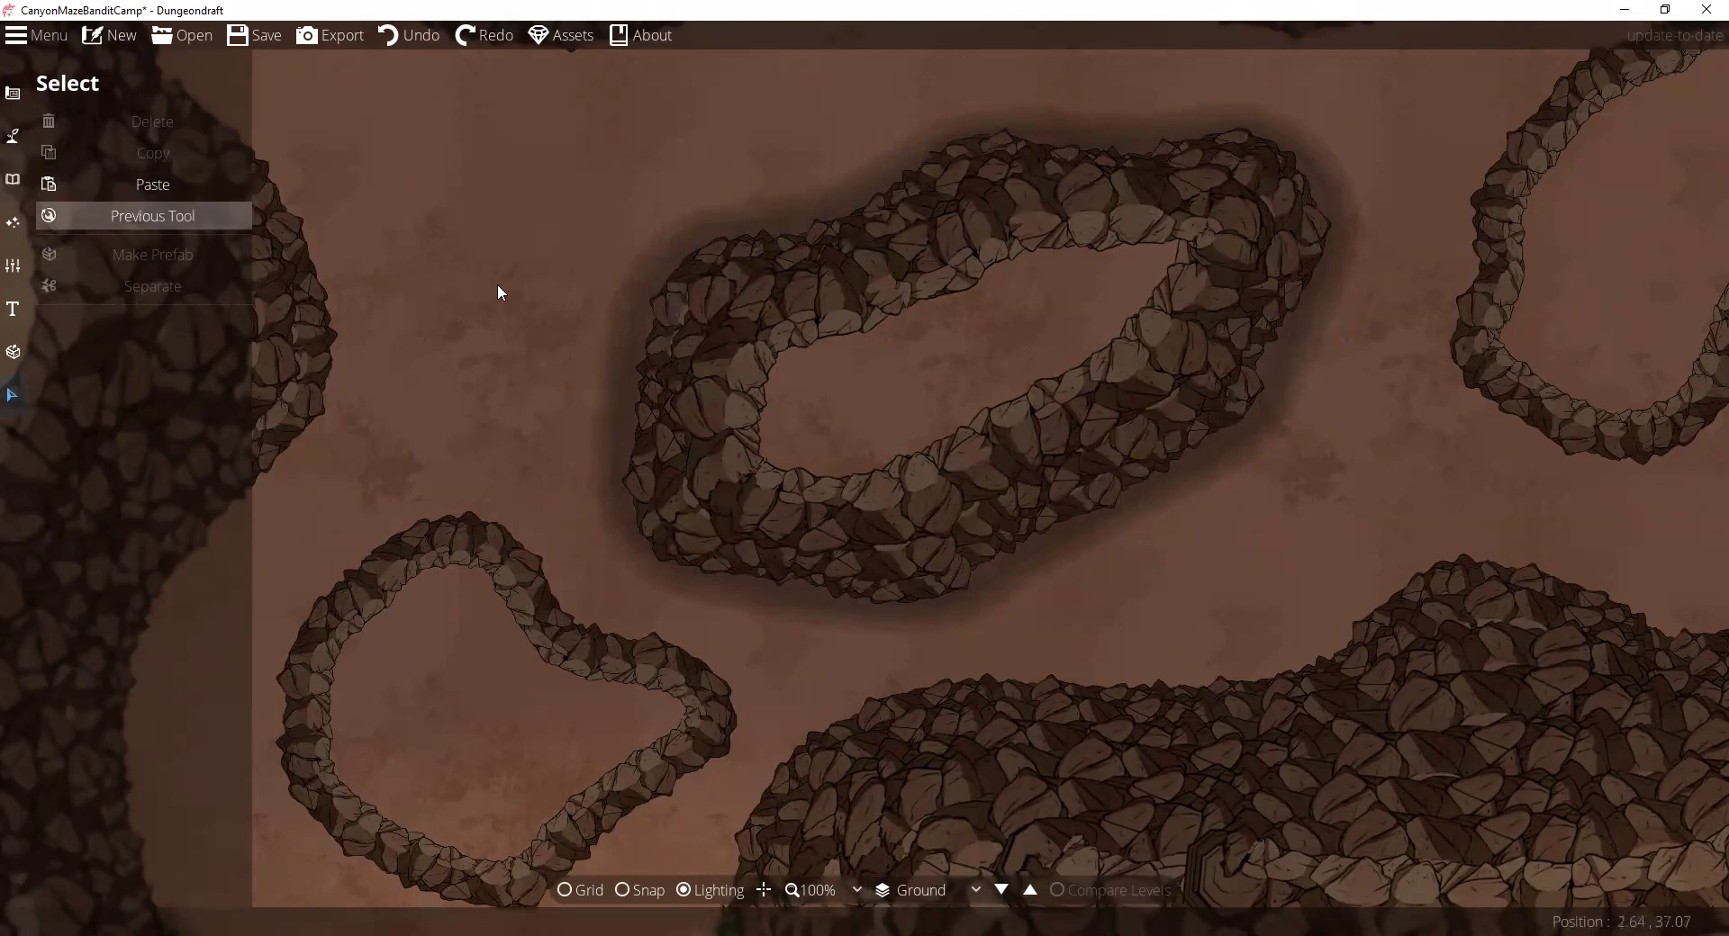
Step: Place the Rock (10) object on layer 300: User Layer 3, rotated to 60, at the northeastern end of the central plateau's interior
click(13, 178)
click(56, 145)
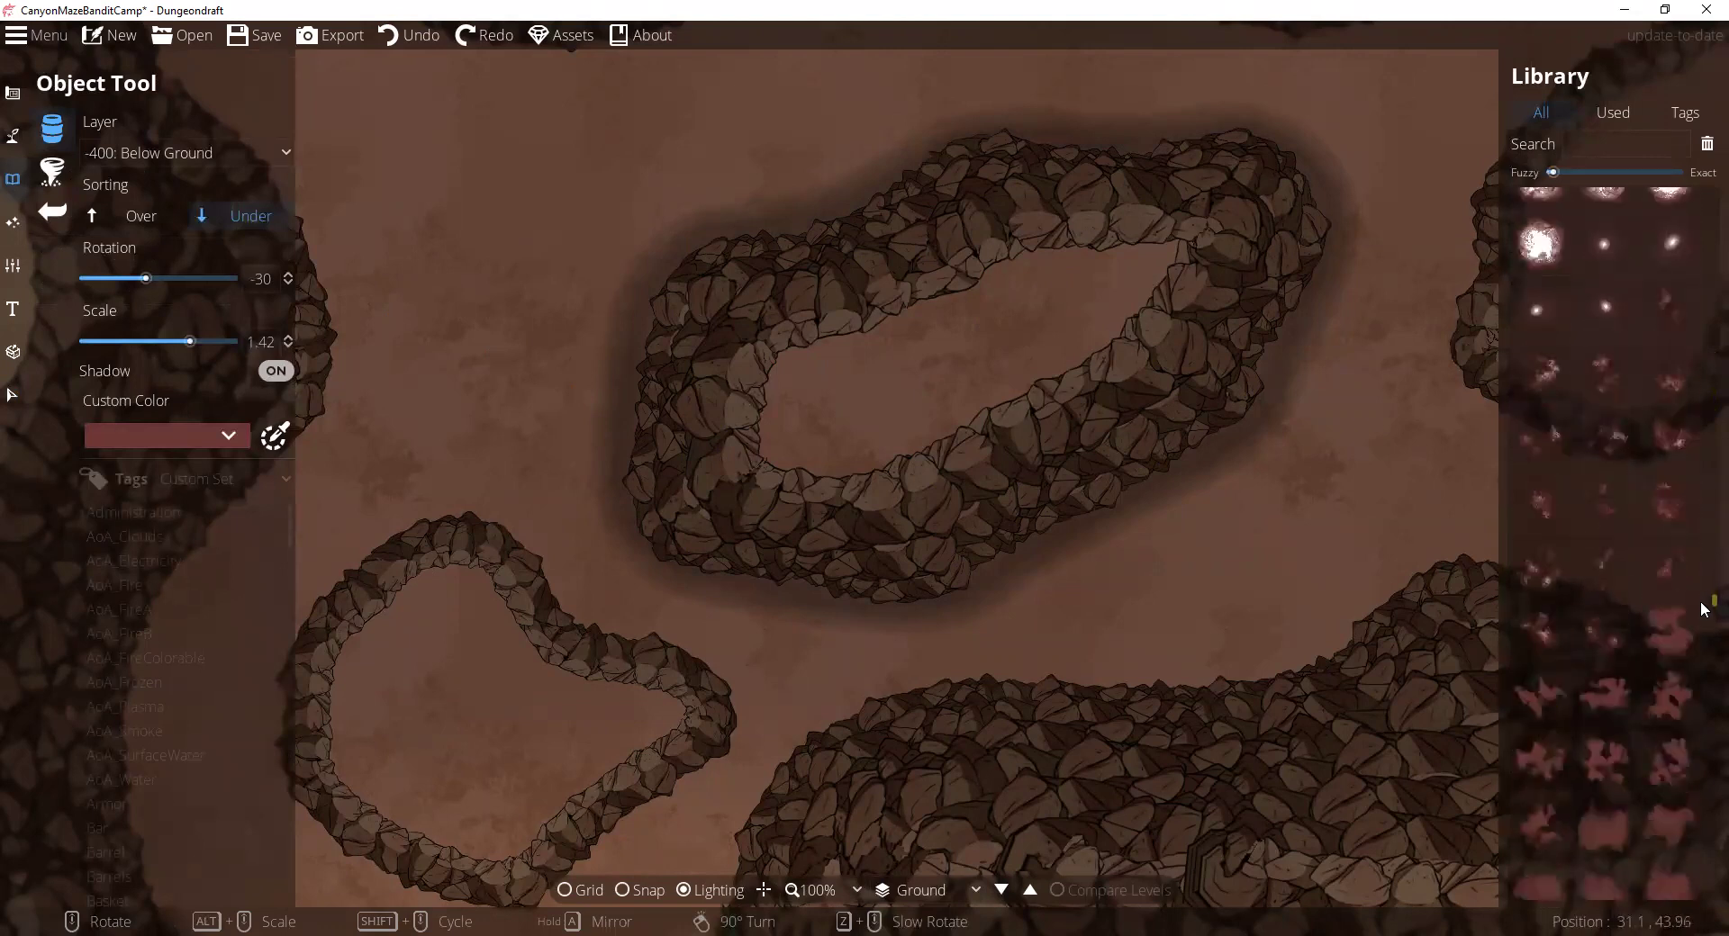
drag(1704, 631, 1704, 873)
scroll(1638, 490, down, 10)
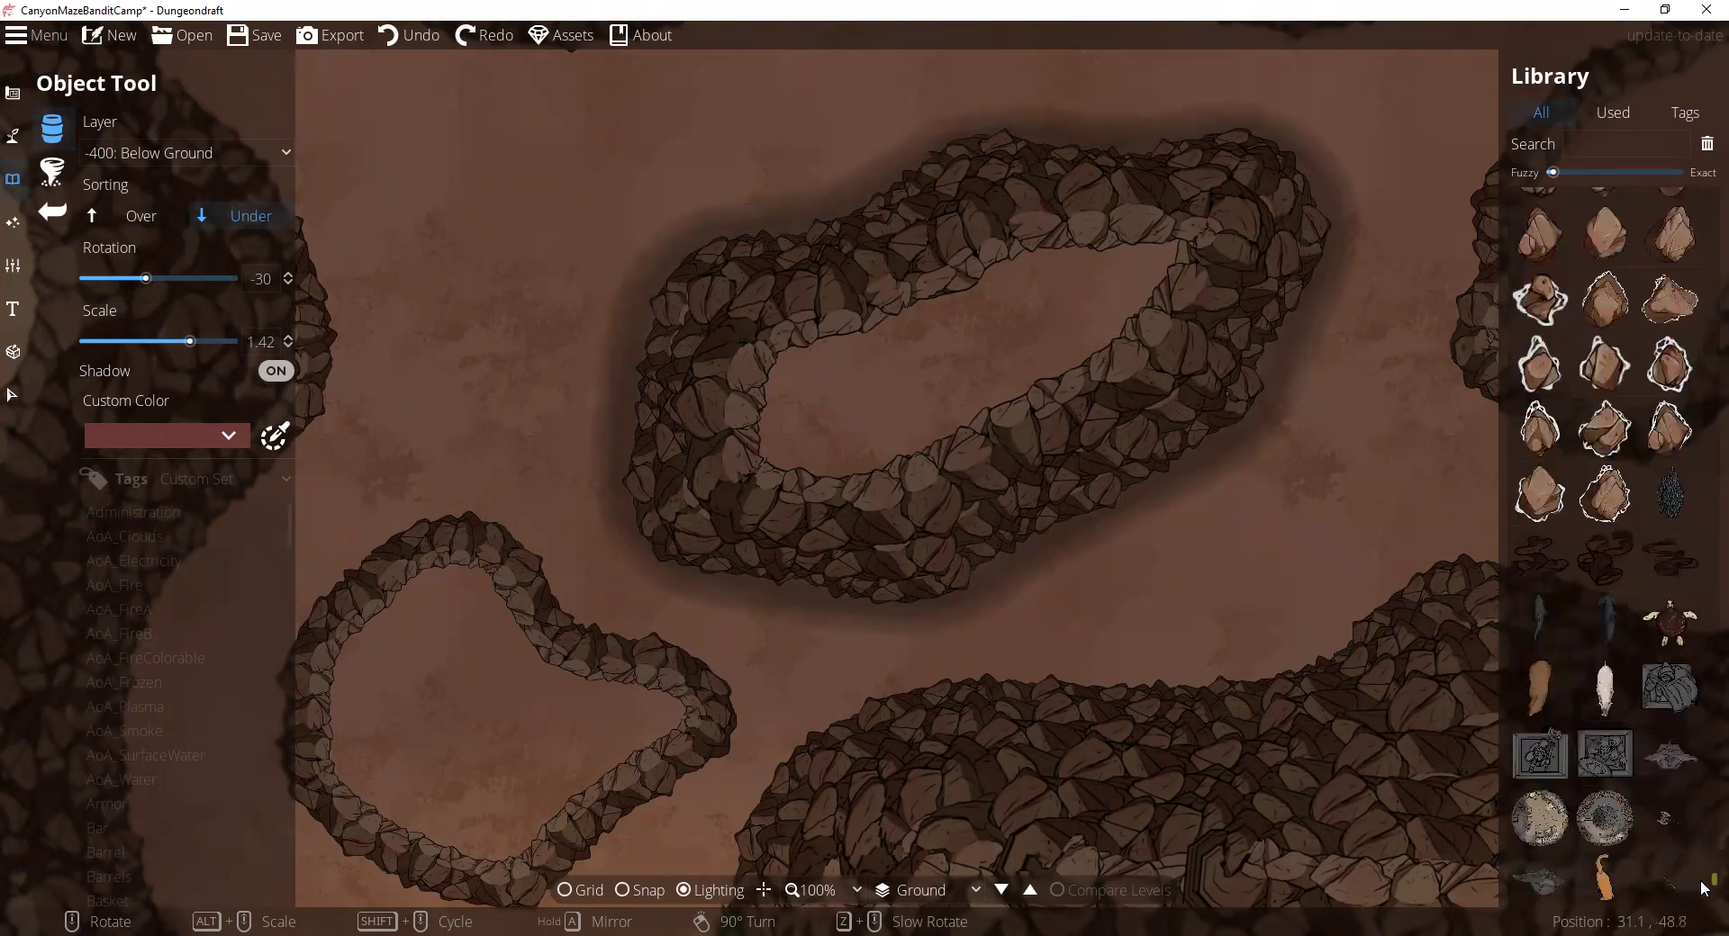
mouse_move(1609, 391)
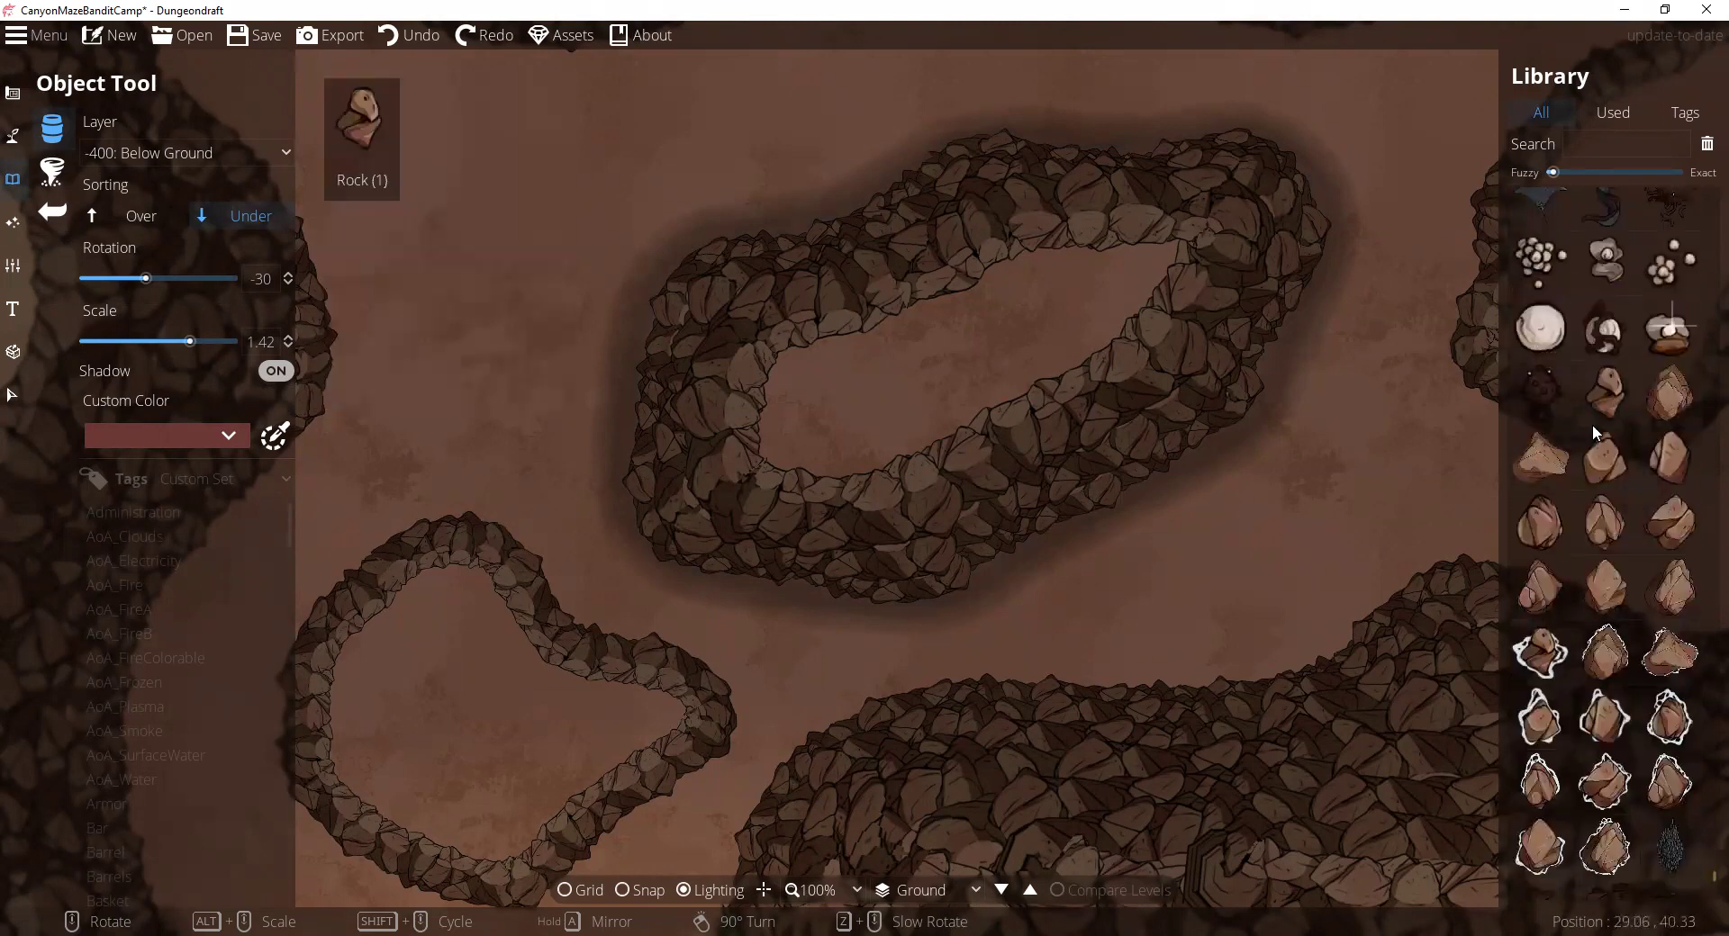
mouse_move(1670, 401)
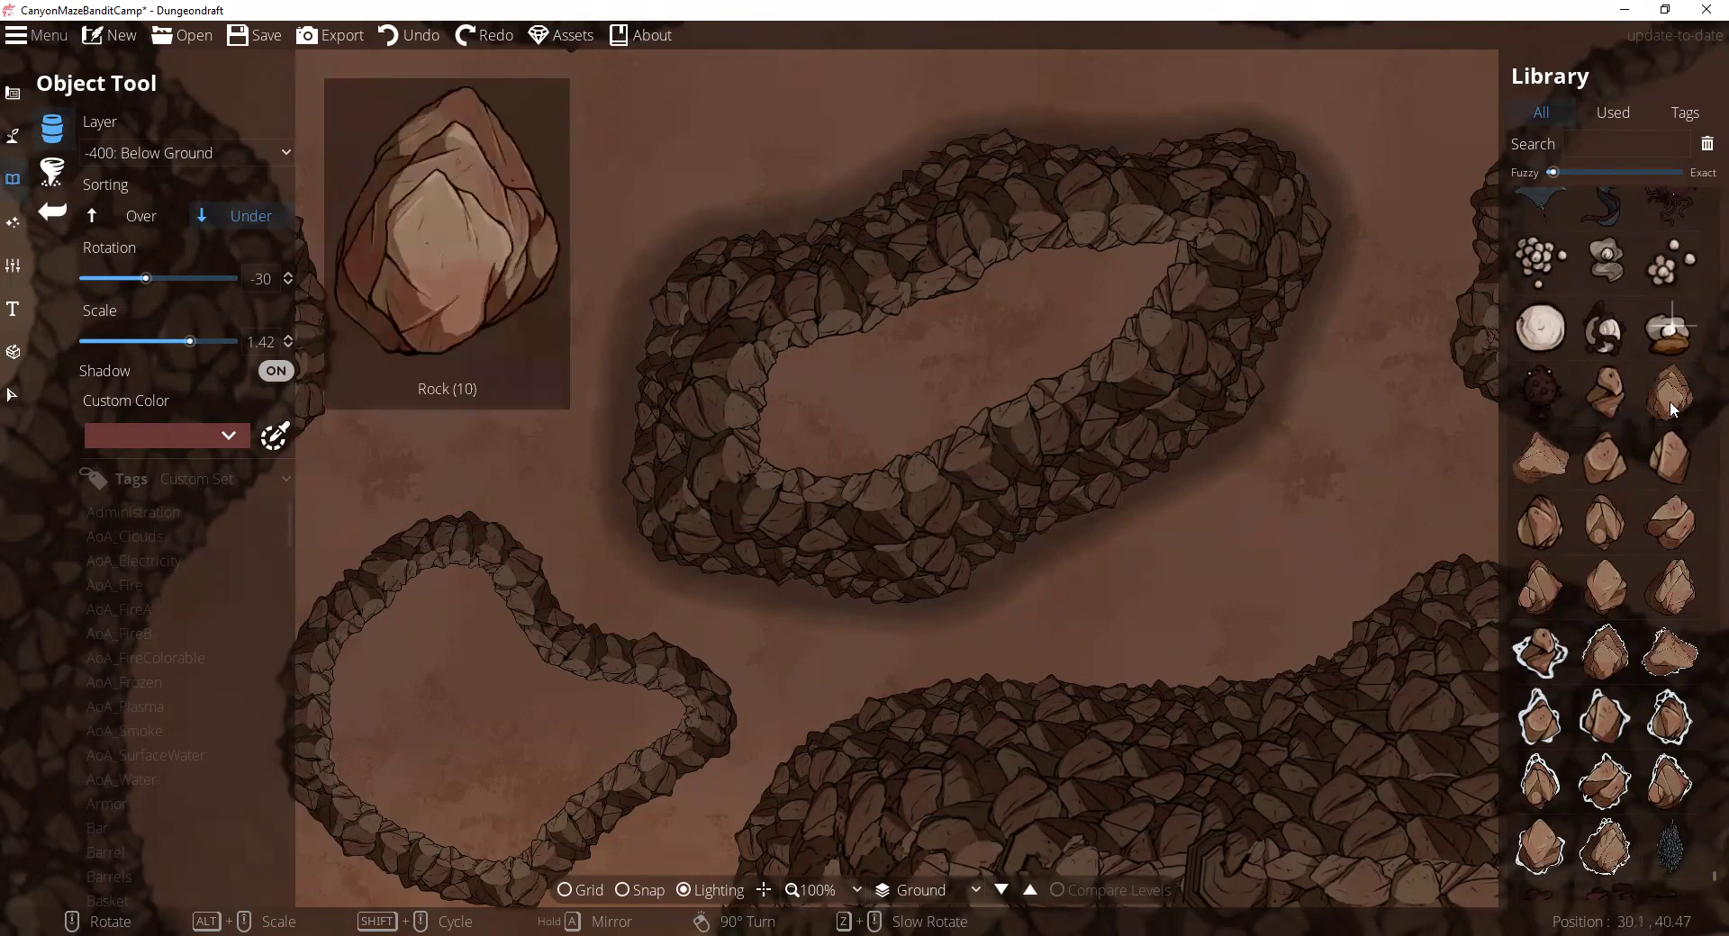
click(1671, 396)
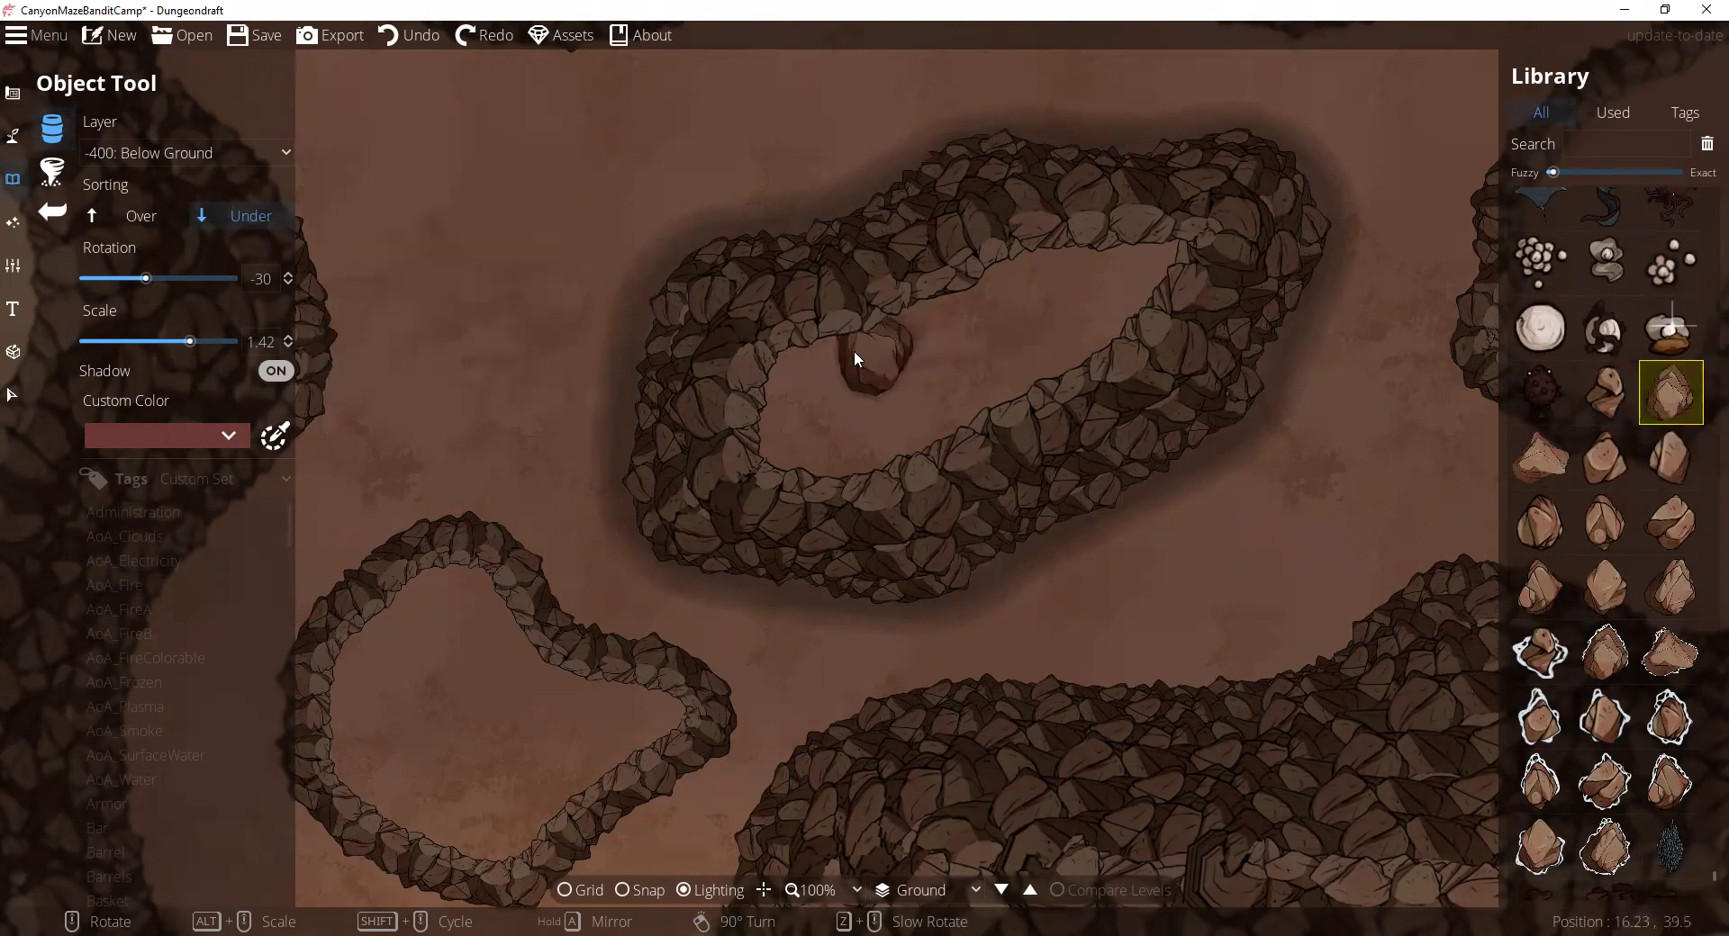
click(139, 155)
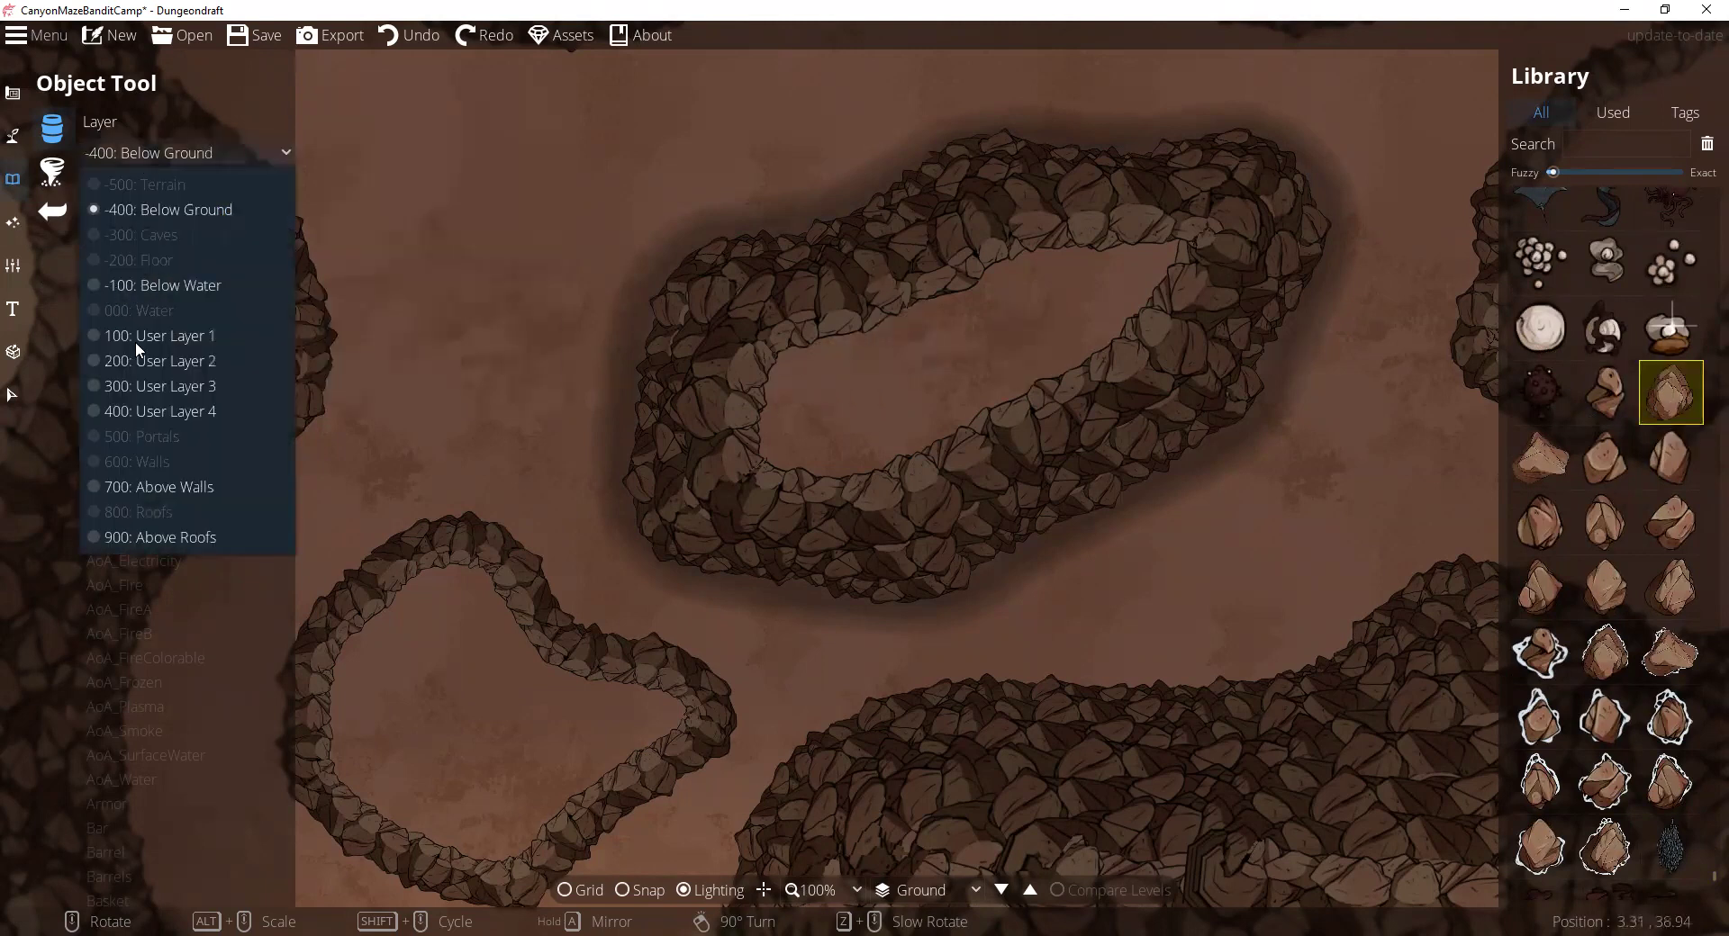
click(159, 387)
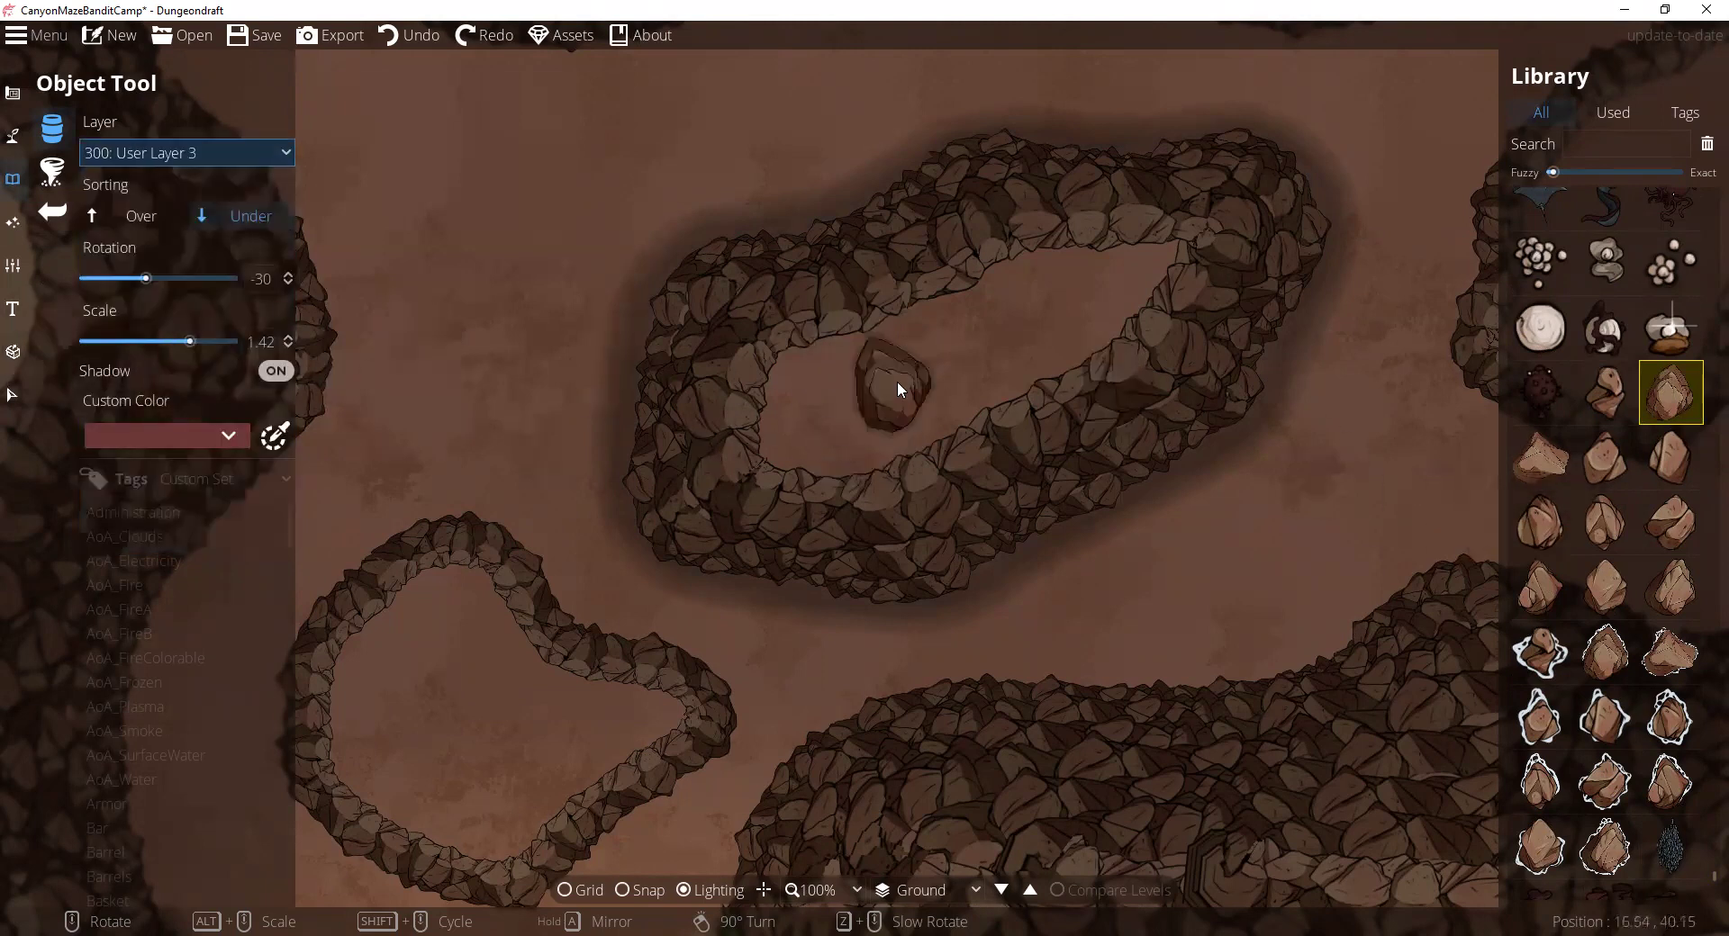
scroll(1062, 302, down, 6)
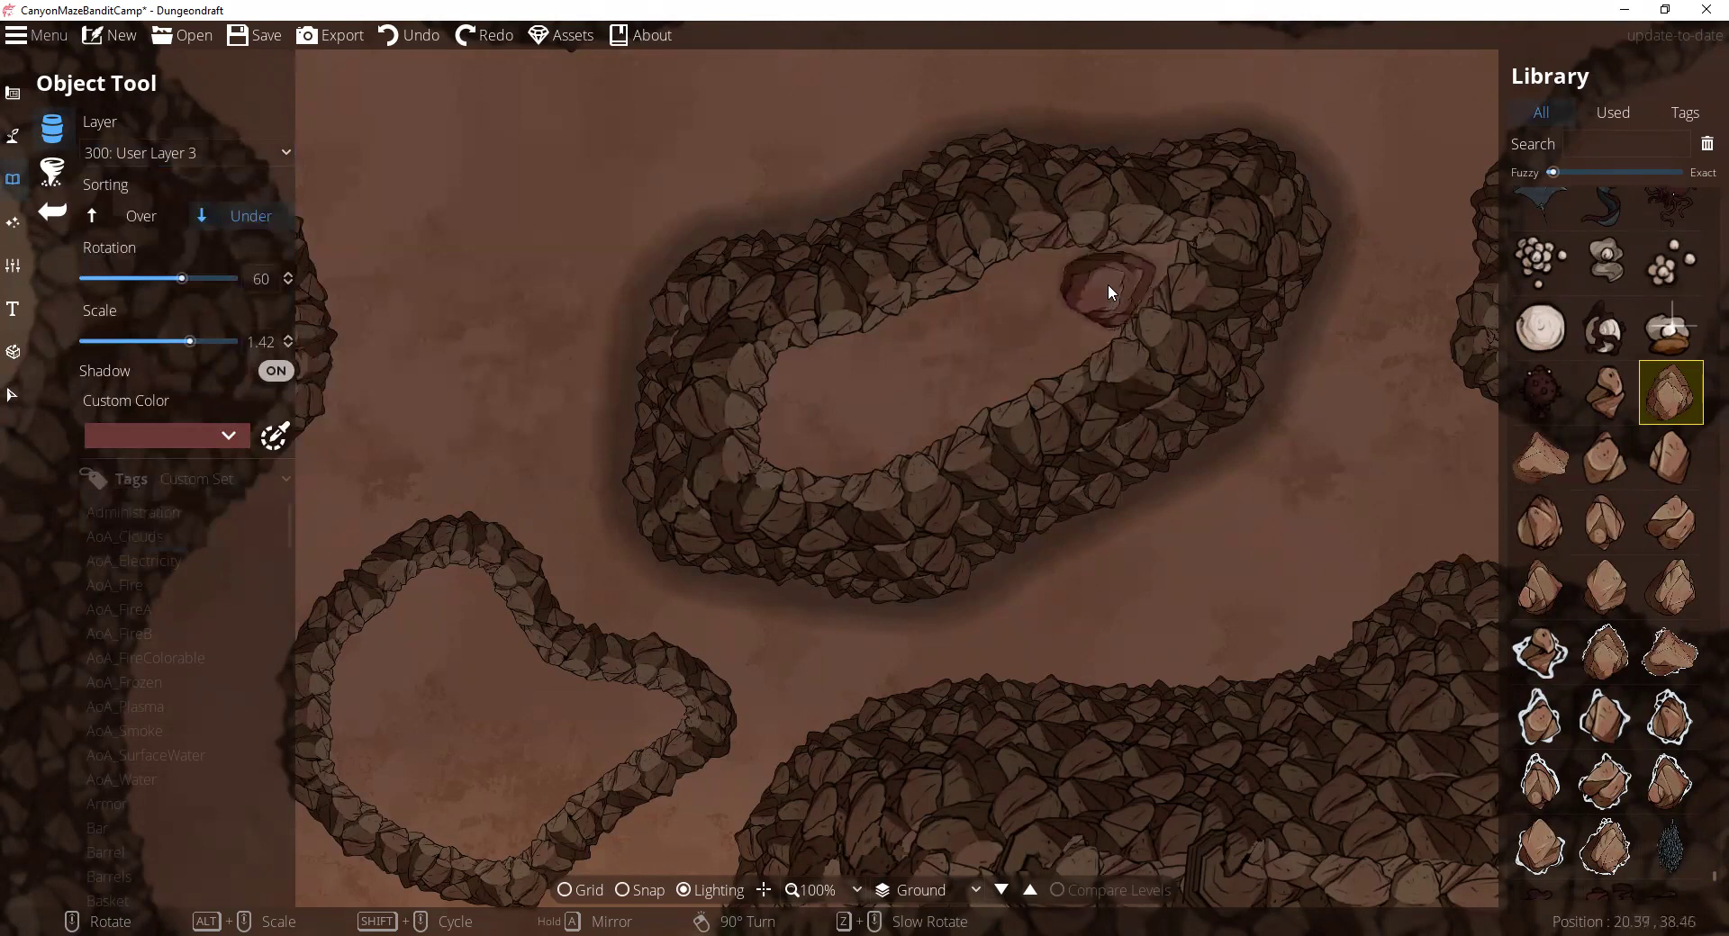
click(1094, 290)
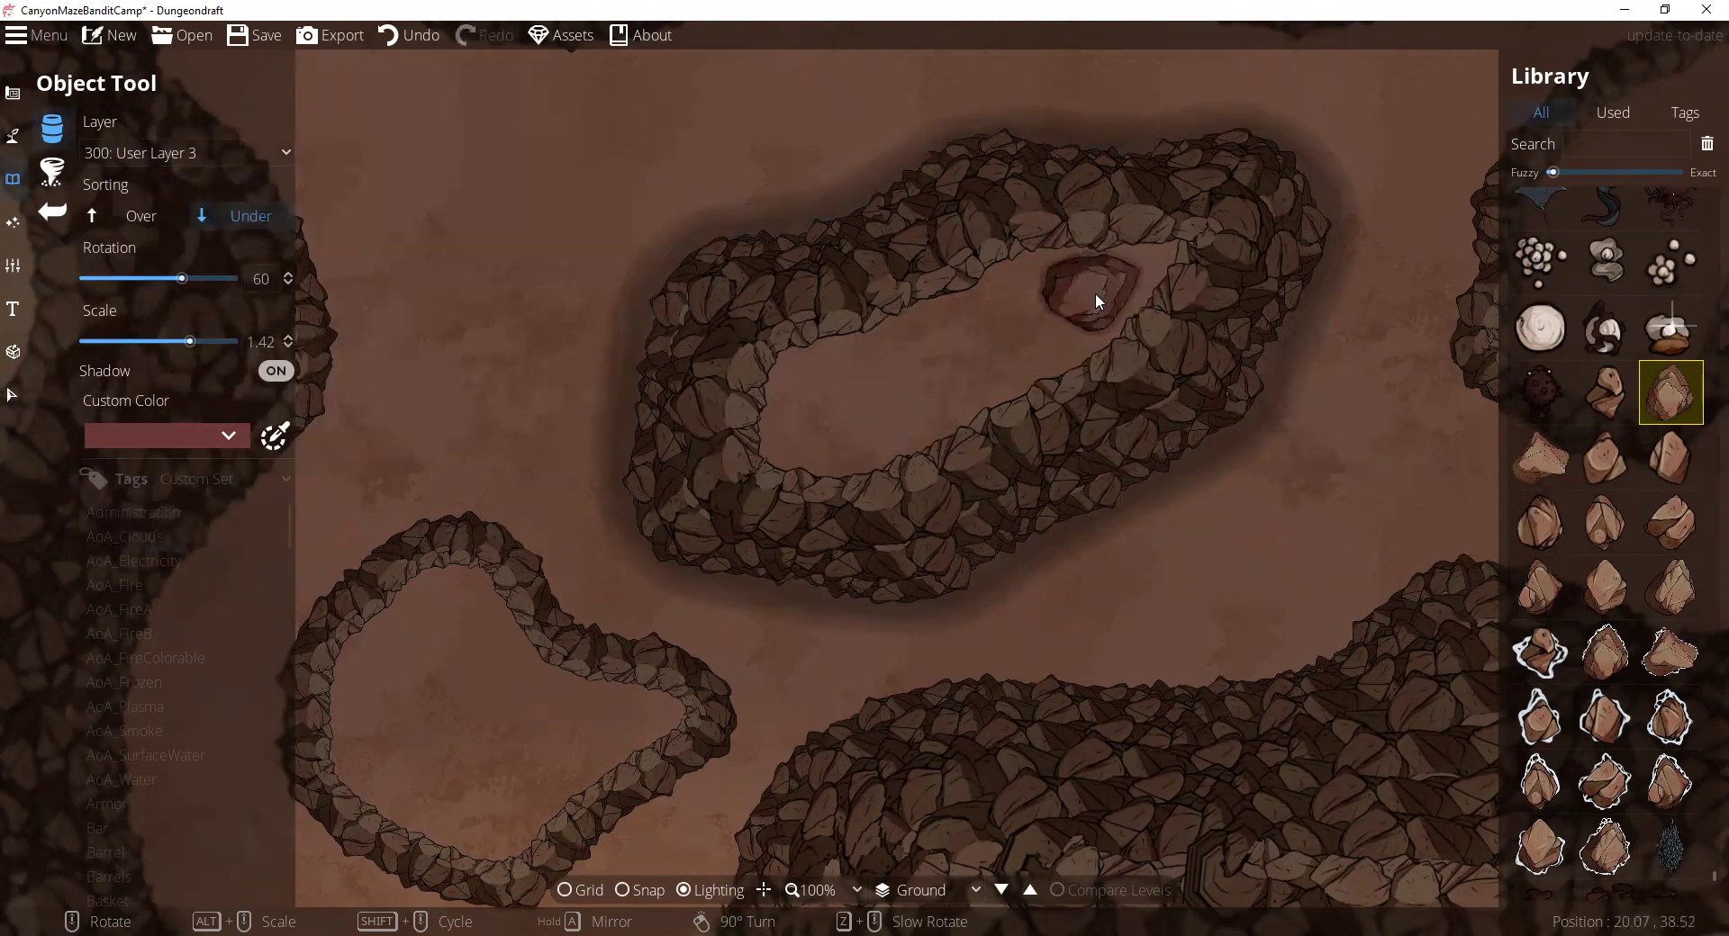
Step: Place a smaller rock, rotated to 90, just southwest of the first rock inside the central plateau
click(1540, 586)
scroll(1052, 345, up, 2)
click(1053, 342)
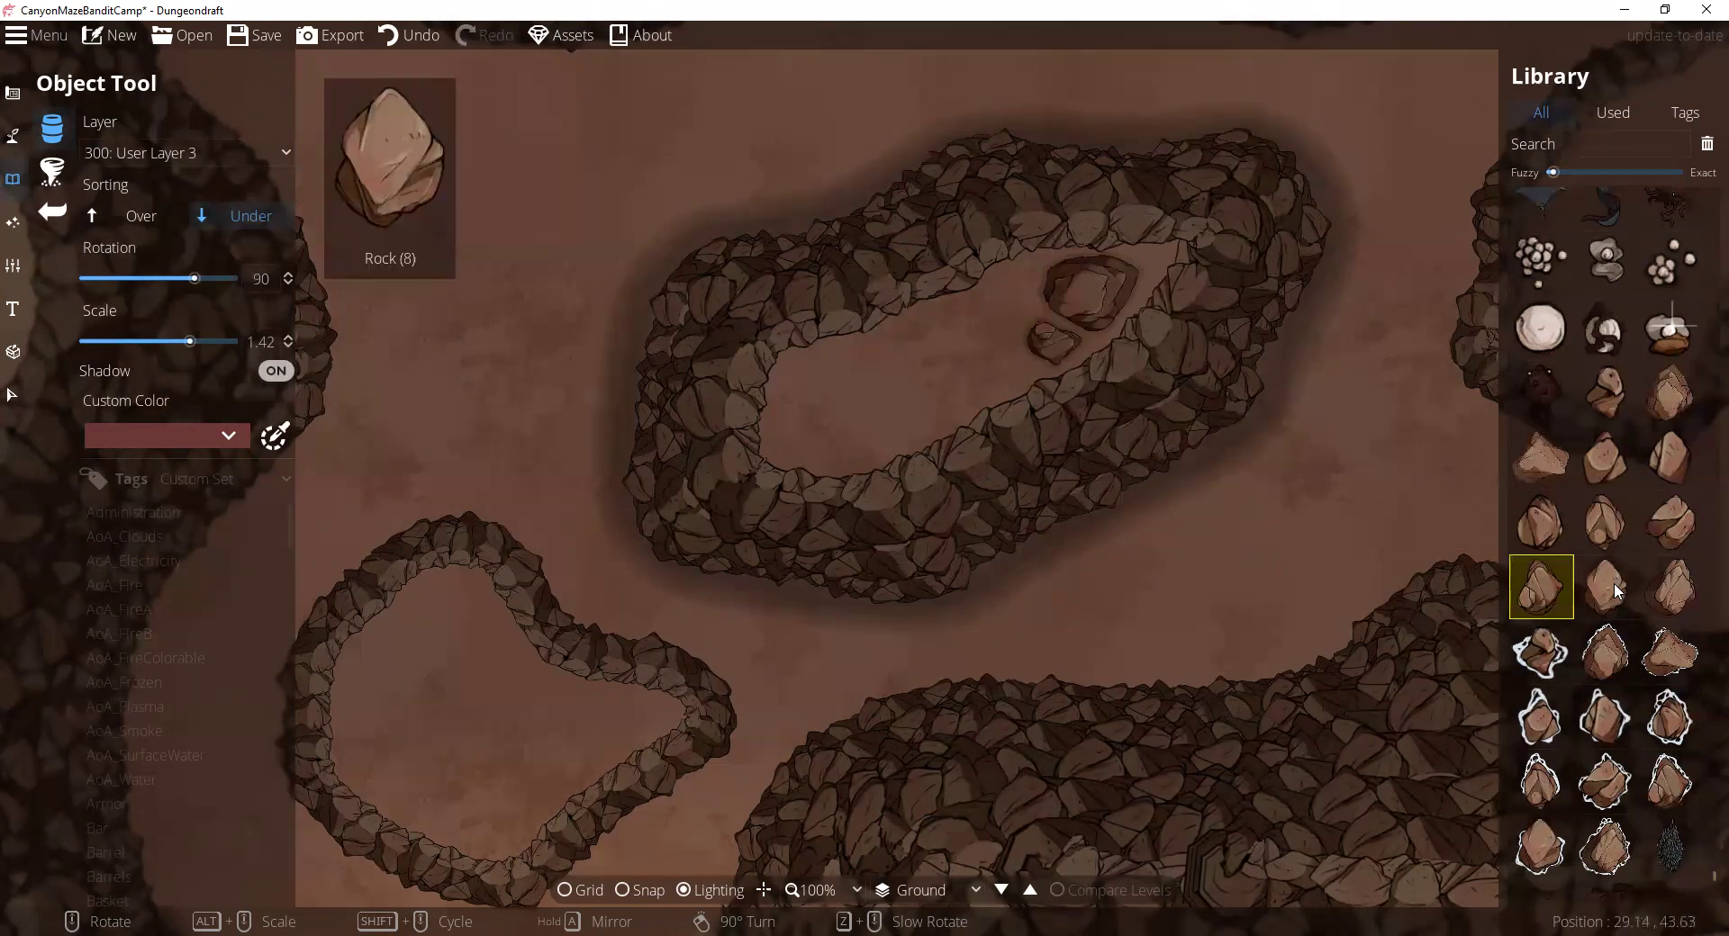
Step: Place the large triangular rock, turned to fit the rim, at the western end of the central plateau's interior
click(1671, 586)
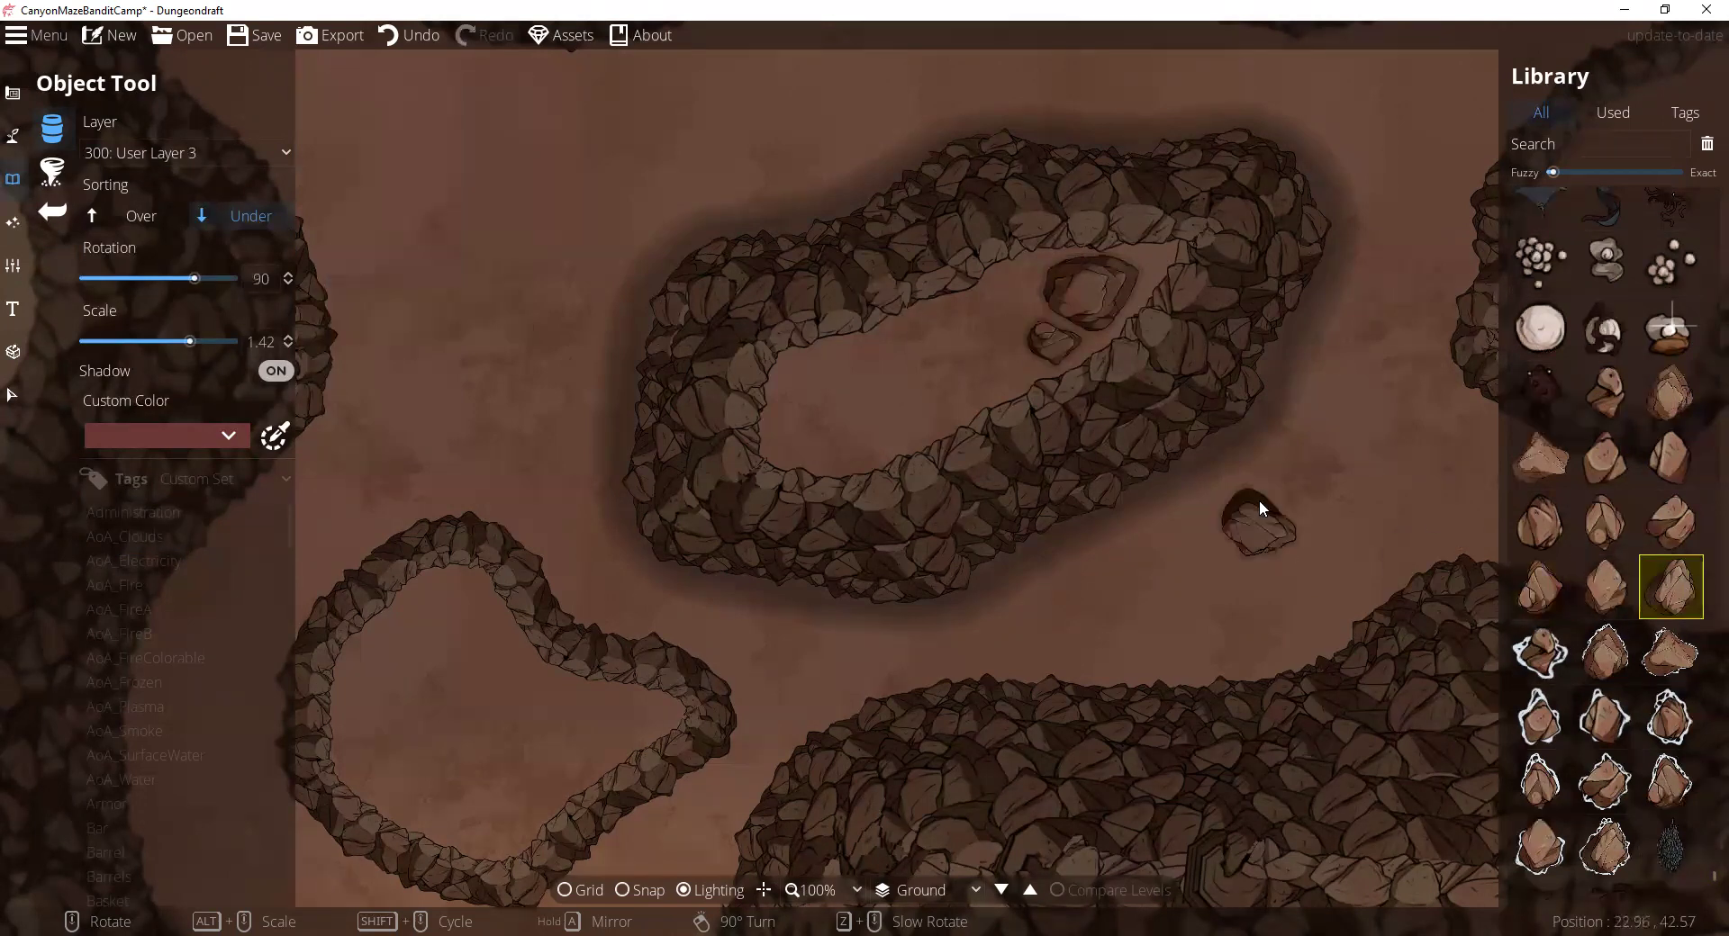
click(1671, 522)
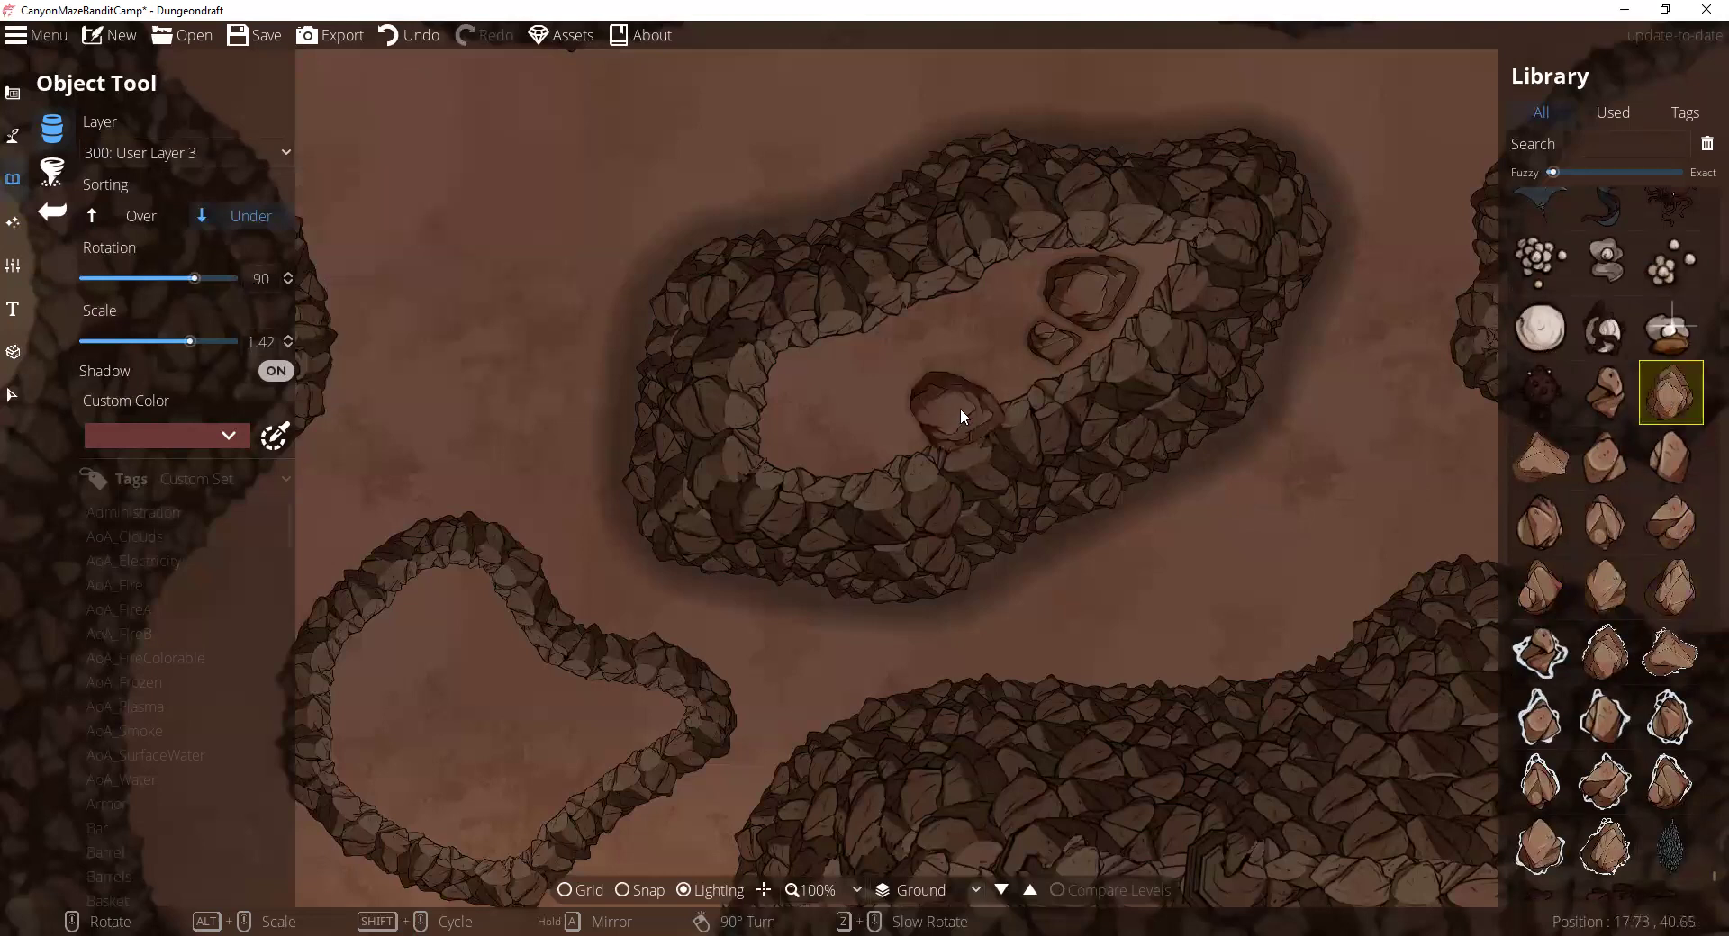
click(1671, 392)
click(1559, 447)
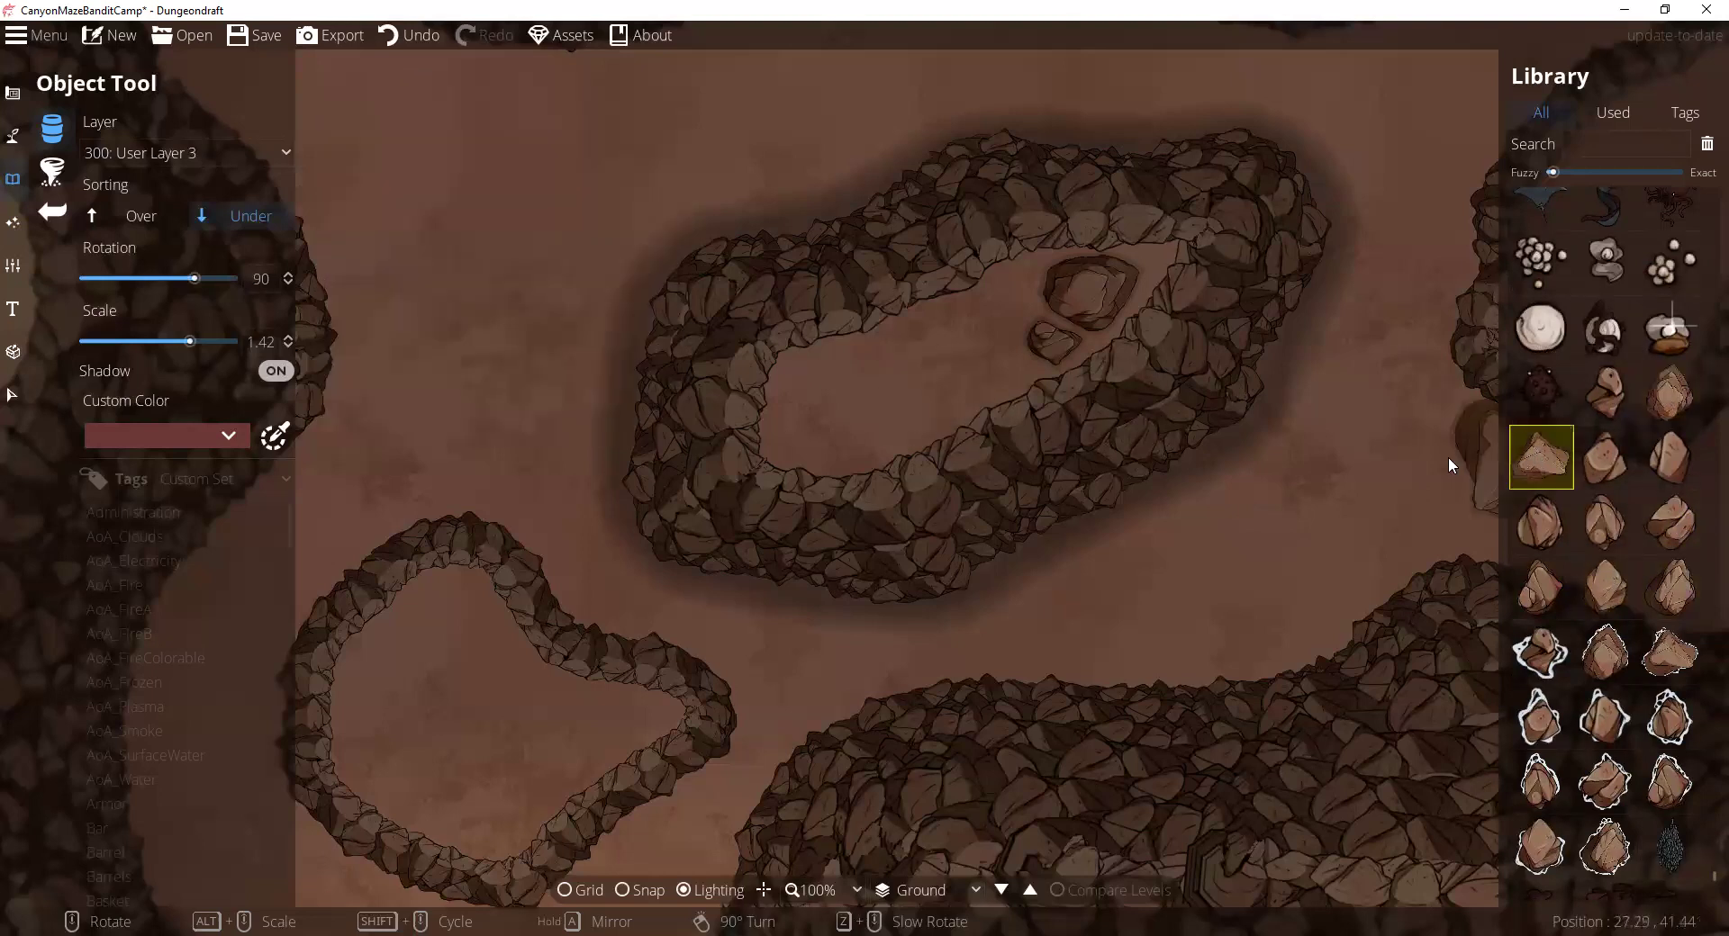
scroll(847, 405, up, 3)
scroll(829, 414, up, 7)
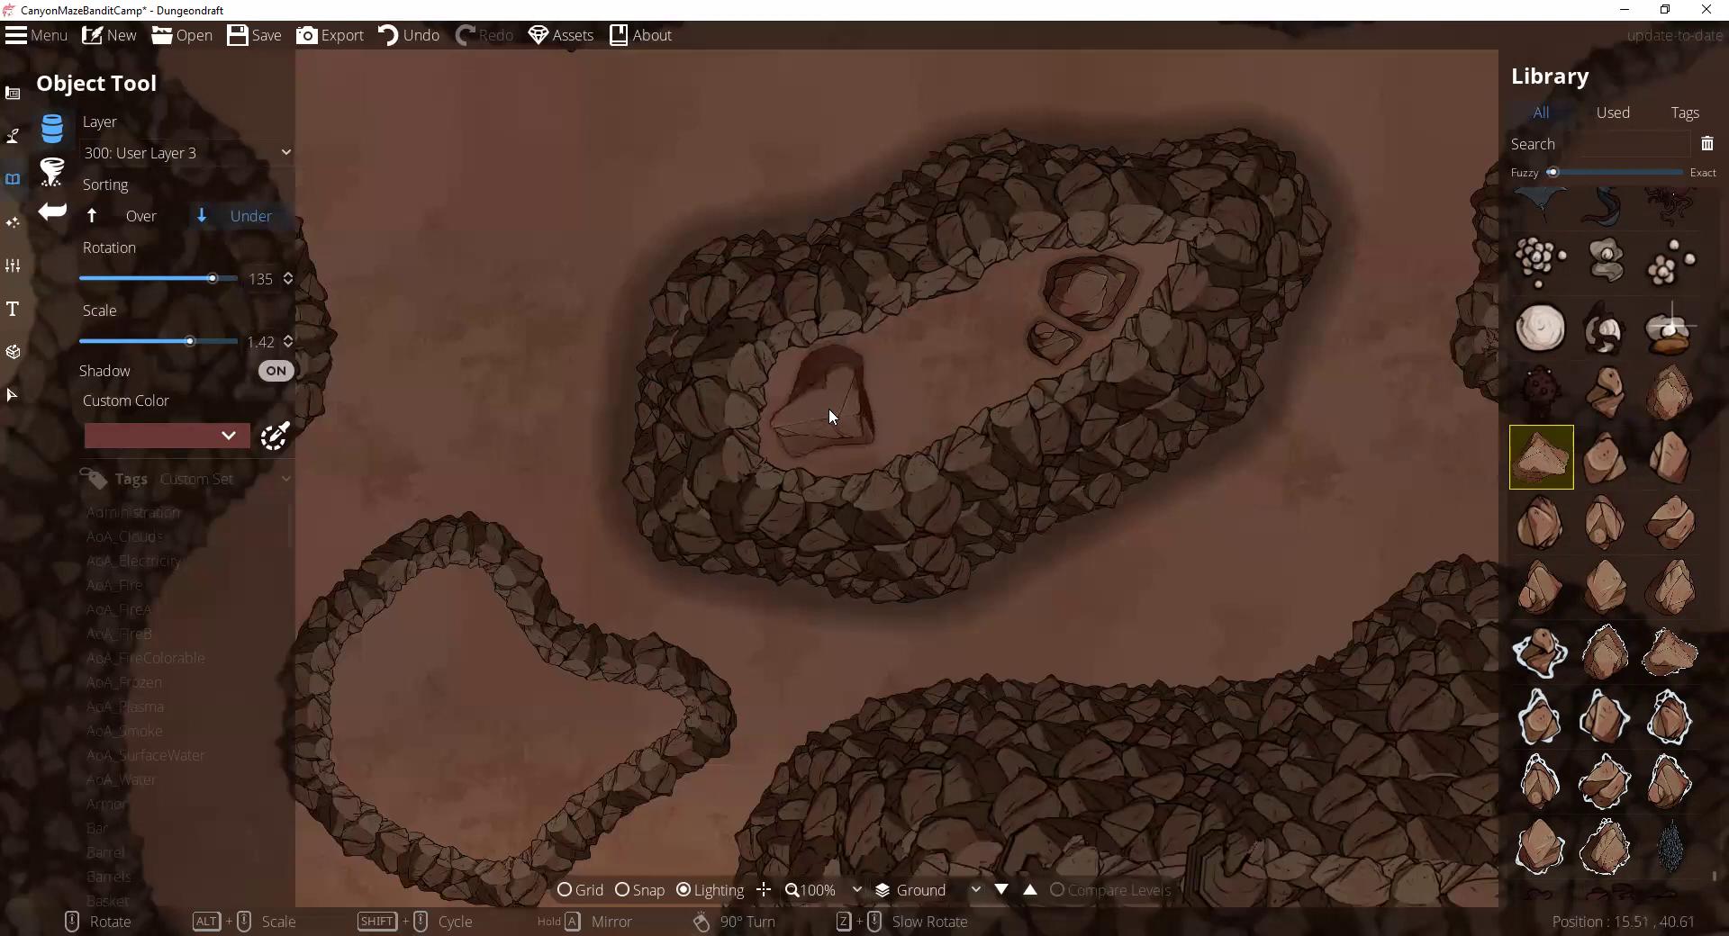
scroll(832, 408, down, 7)
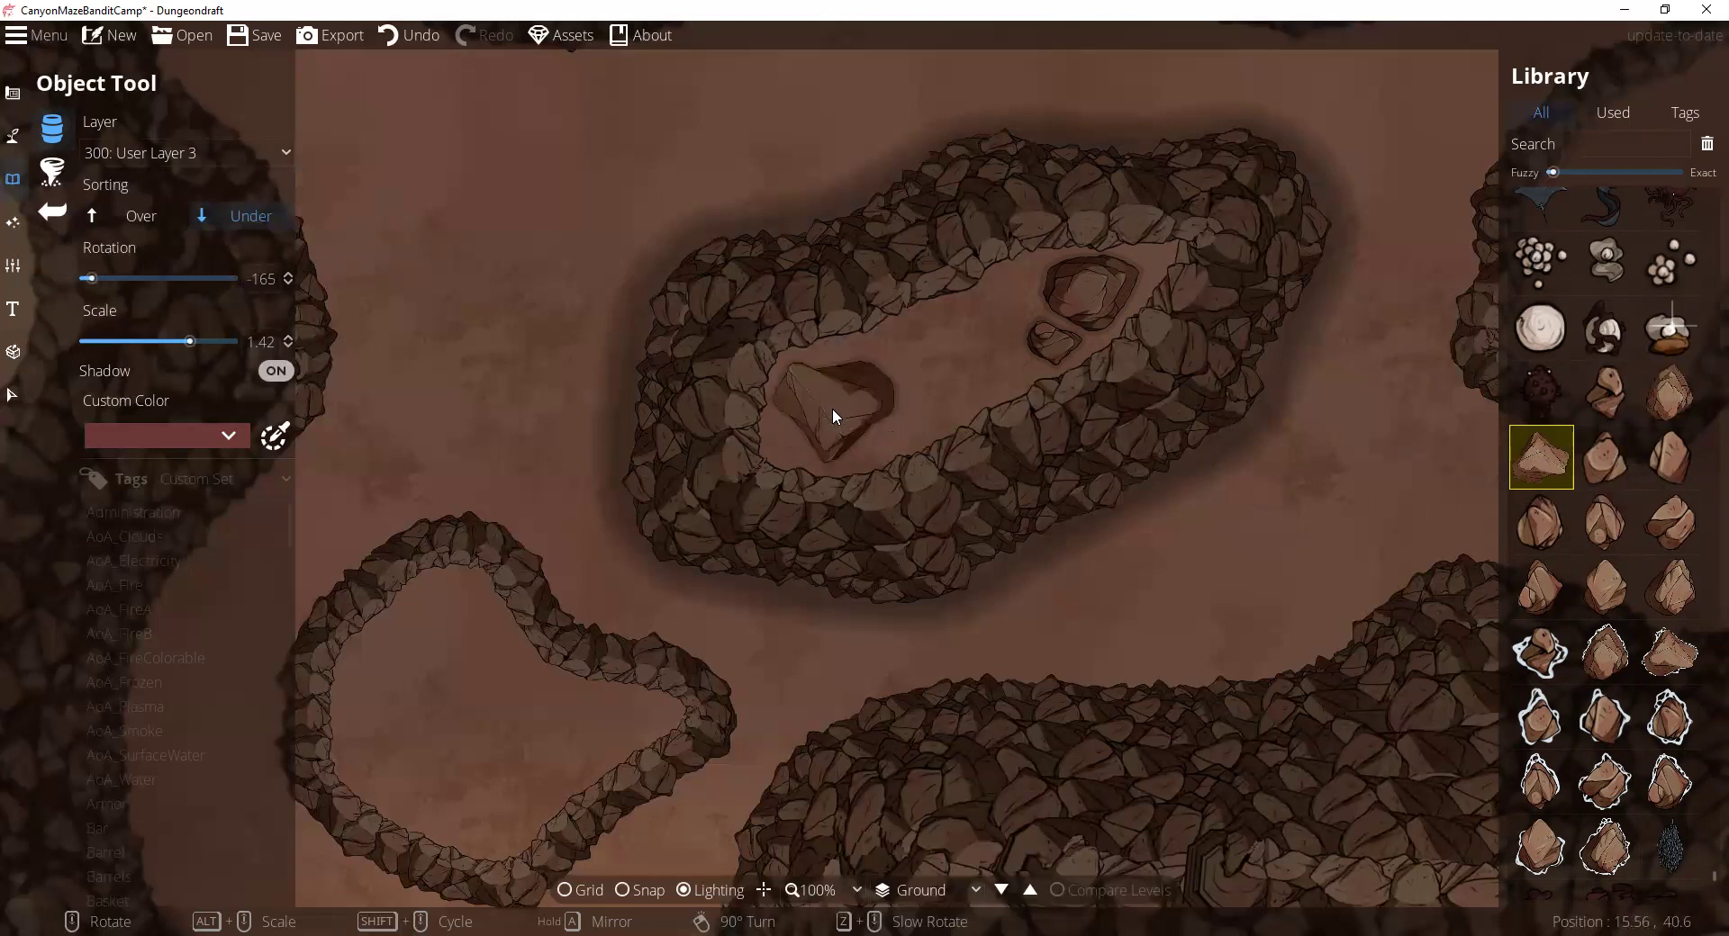
scroll(830, 407, down, 10)
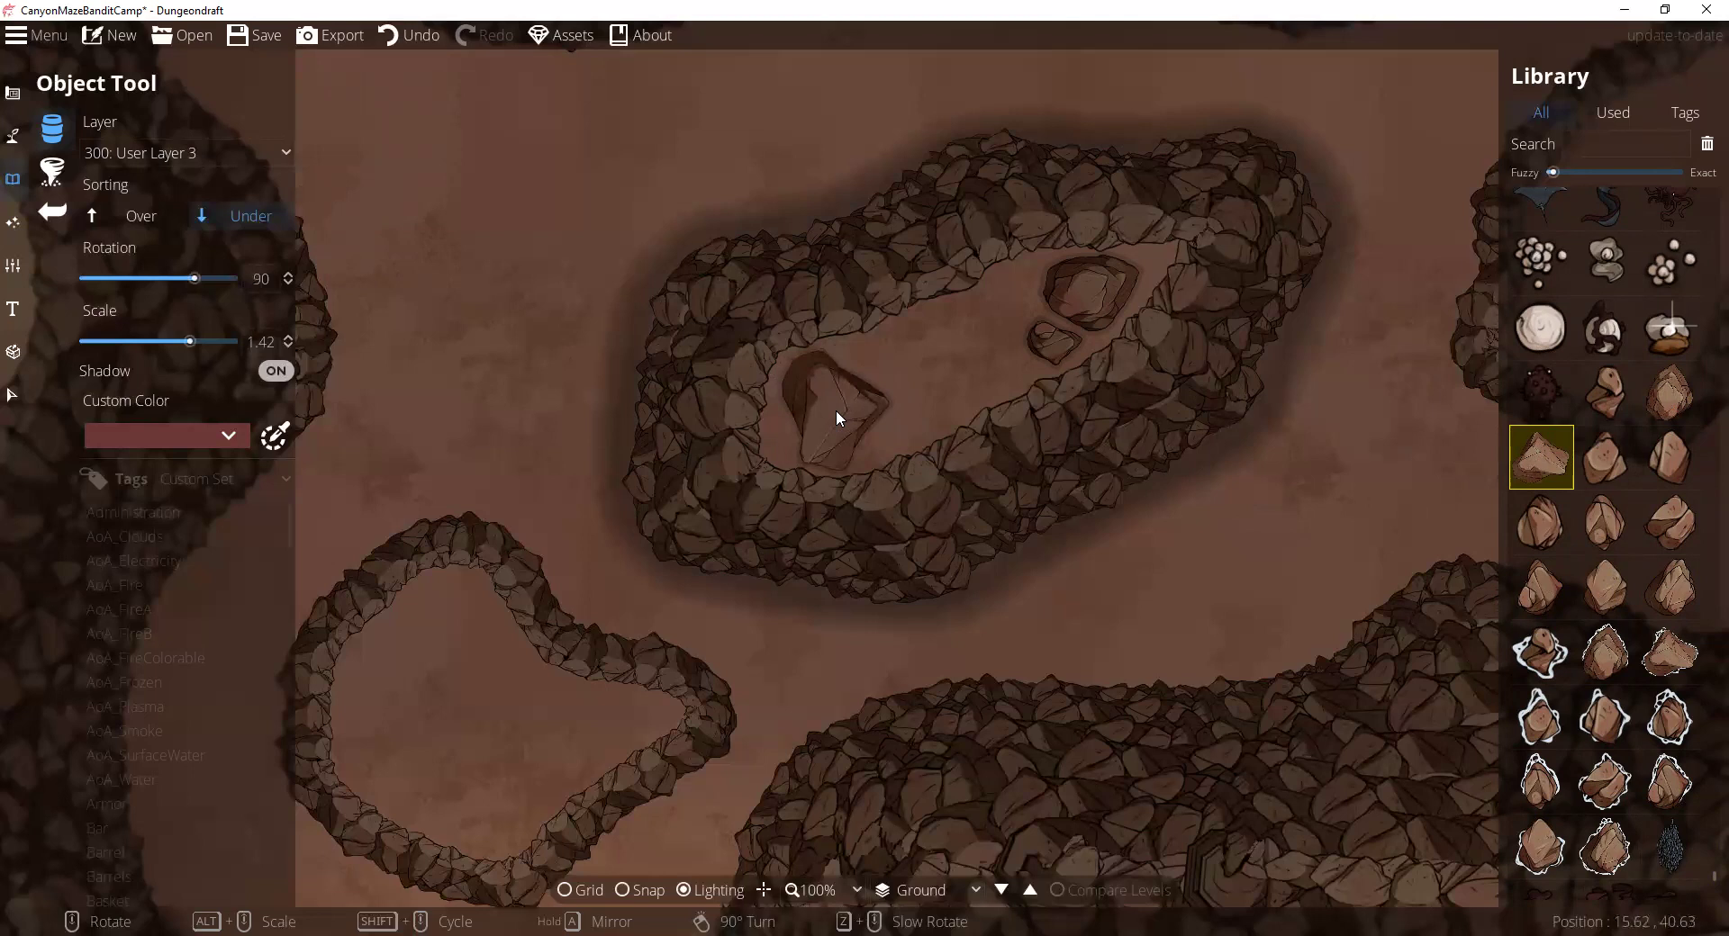
scroll(830, 397, up, 1)
scroll(830, 403, up, 4)
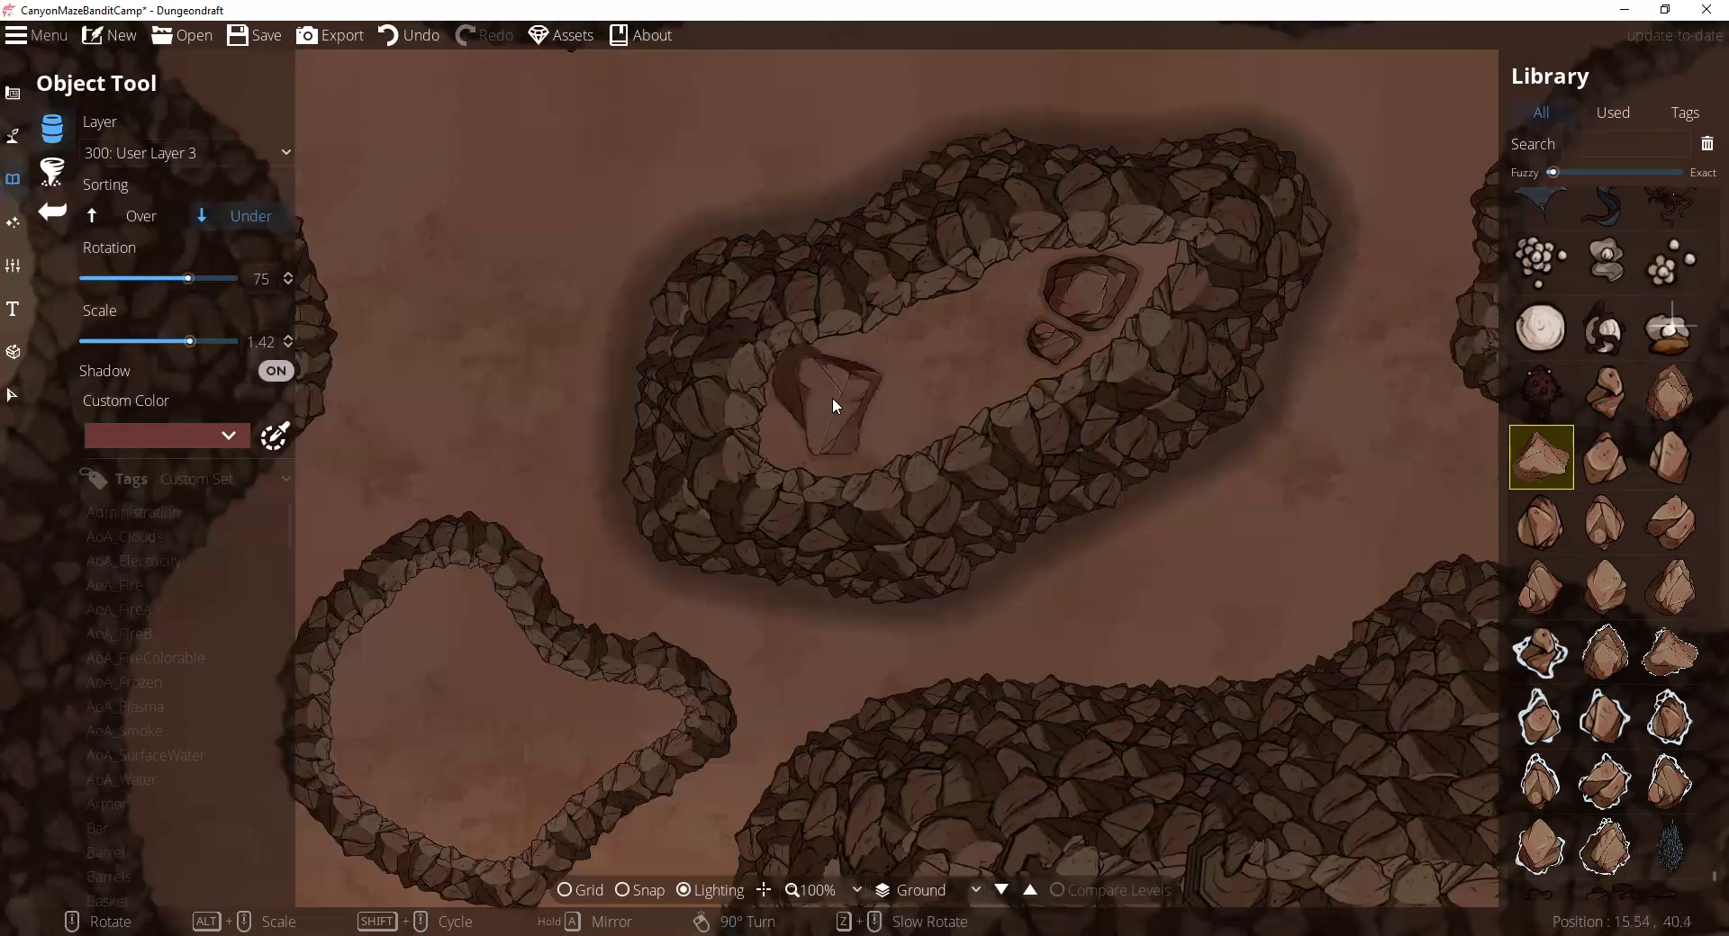
scroll(834, 402, down, 1)
click(839, 387)
Step: Place two small rocks inside the central plateau: one rotated to -45 just south of the triangular rock, the other near the centre
click(1603, 518)
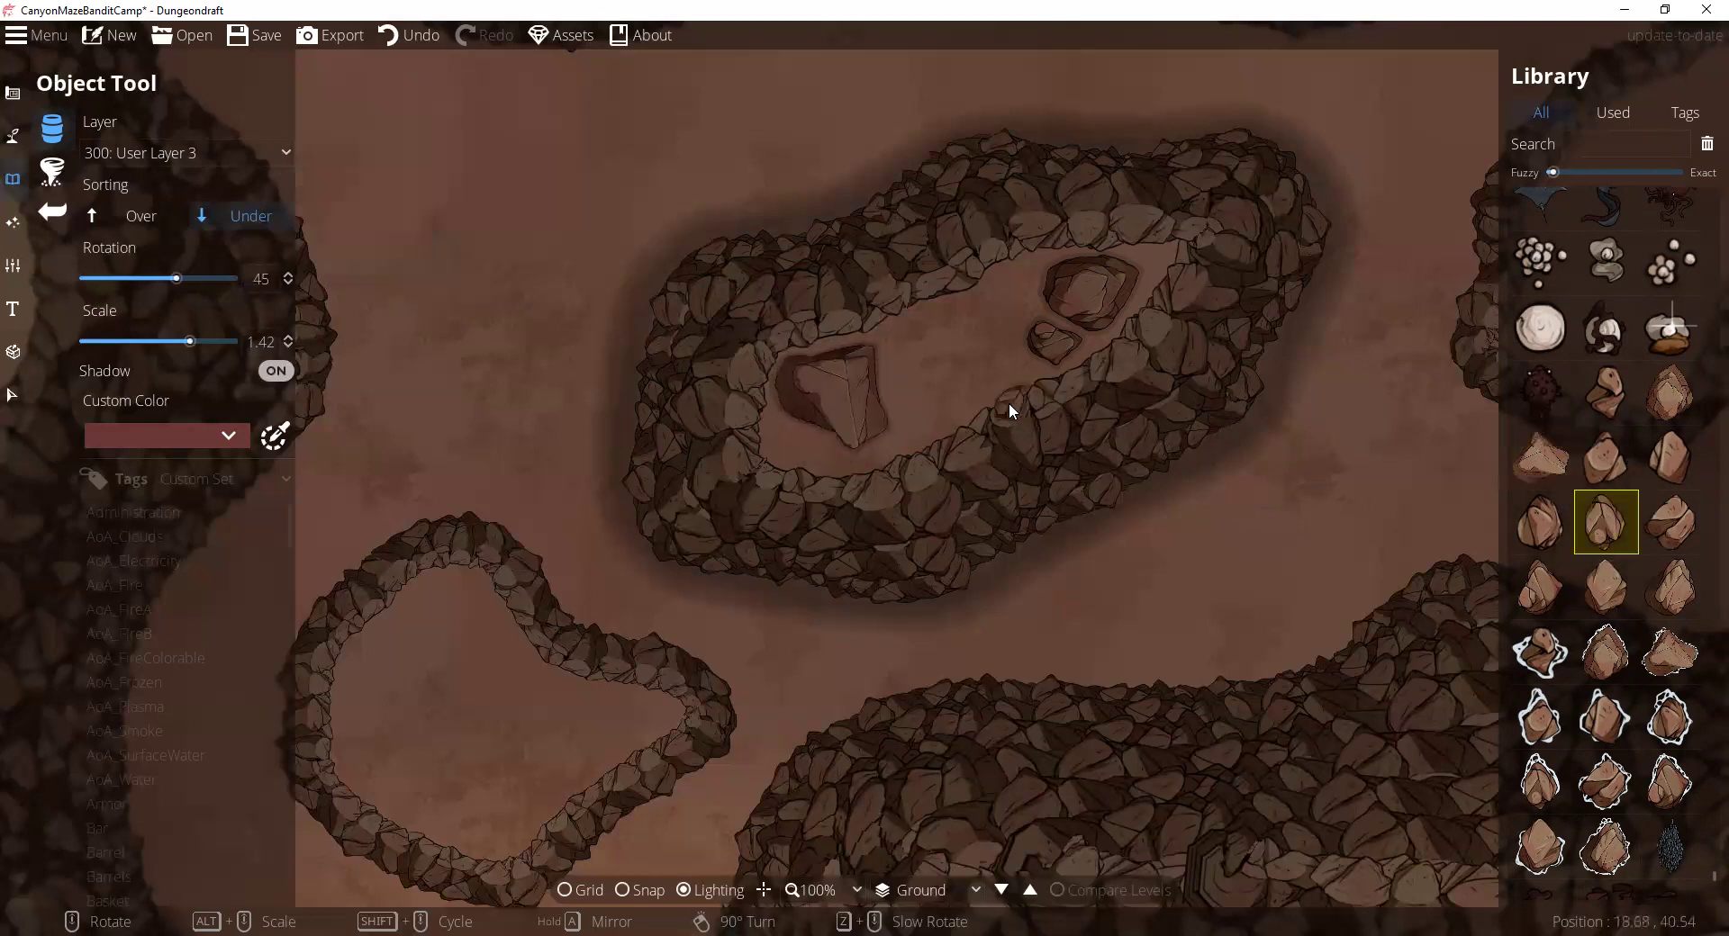
scroll(805, 441, down, 6)
click(801, 440)
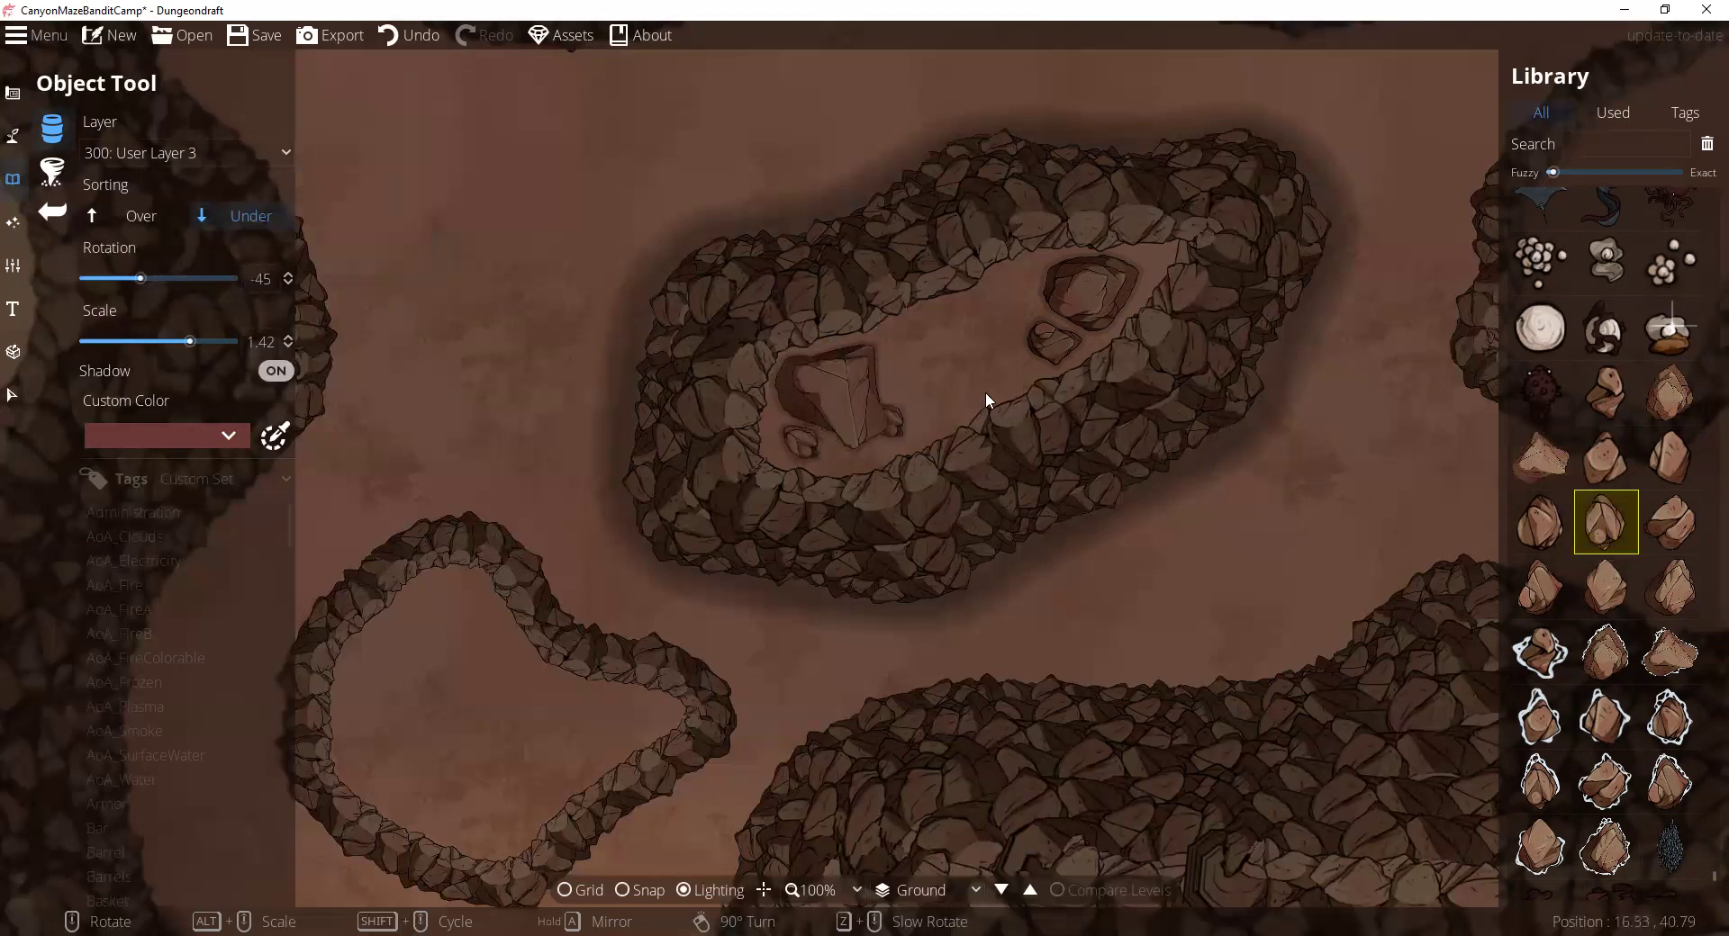
click(1601, 583)
scroll(947, 327, down, 3)
click(948, 328)
Step: Place a different rock, rotated to 15, just southeast of the small centre rock inside the central plateau
click(1541, 583)
scroll(927, 374, down, 10)
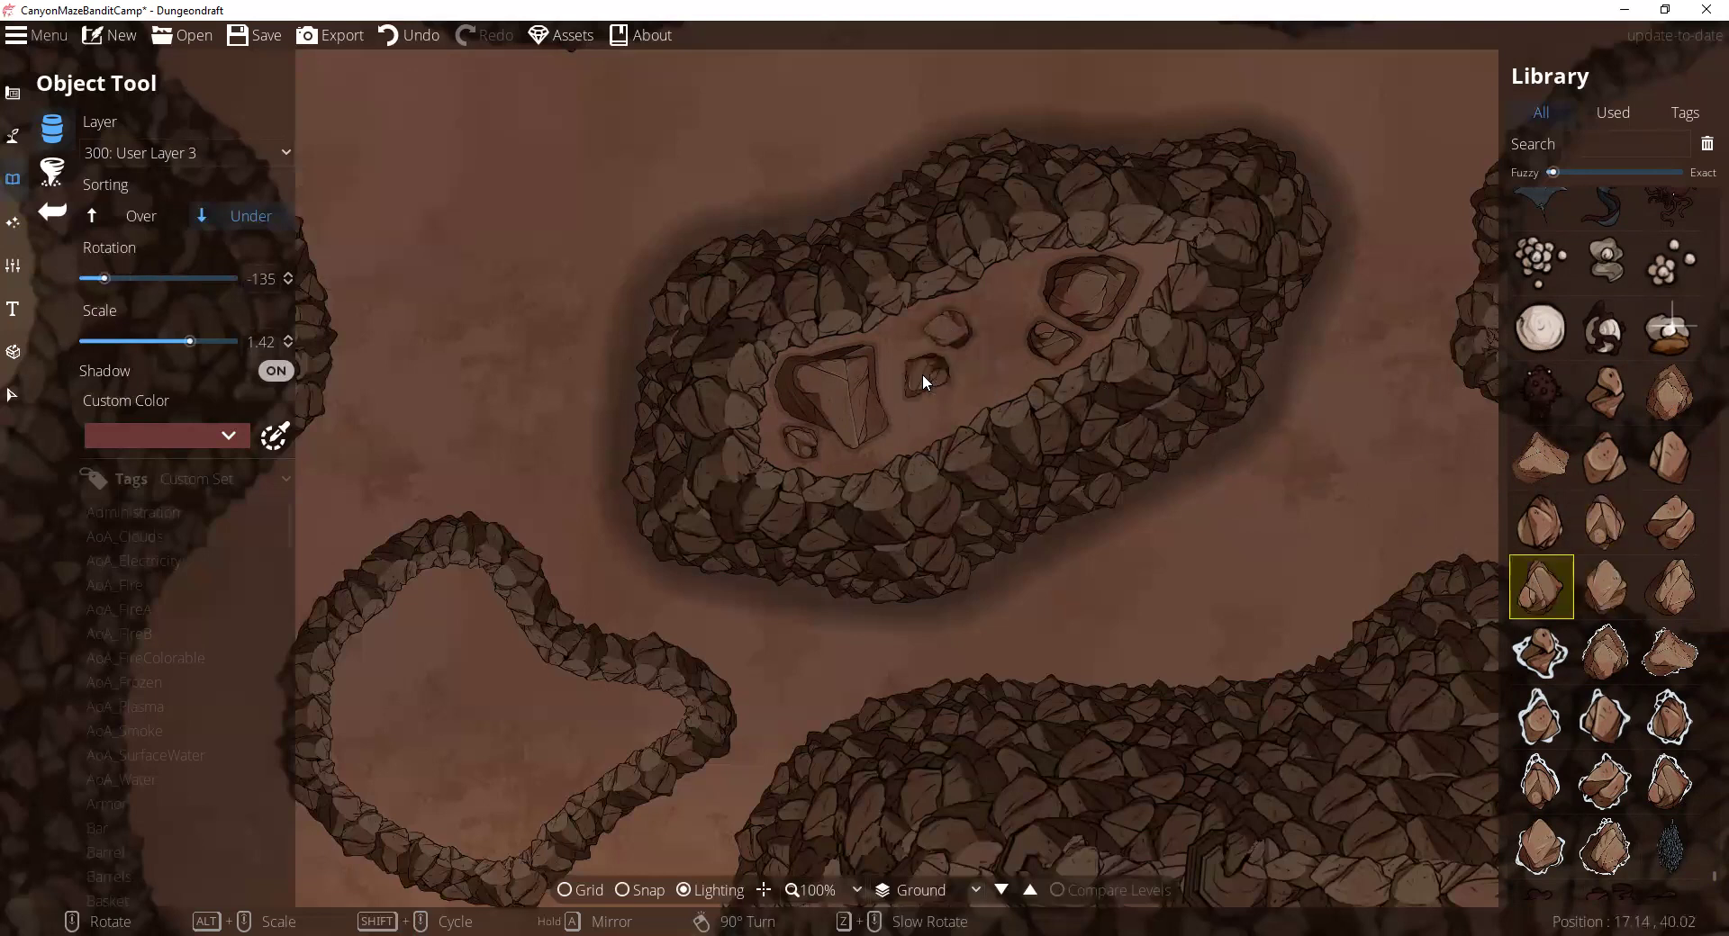
scroll(934, 371, down, 8)
scroll(985, 355, up, 1)
click(985, 355)
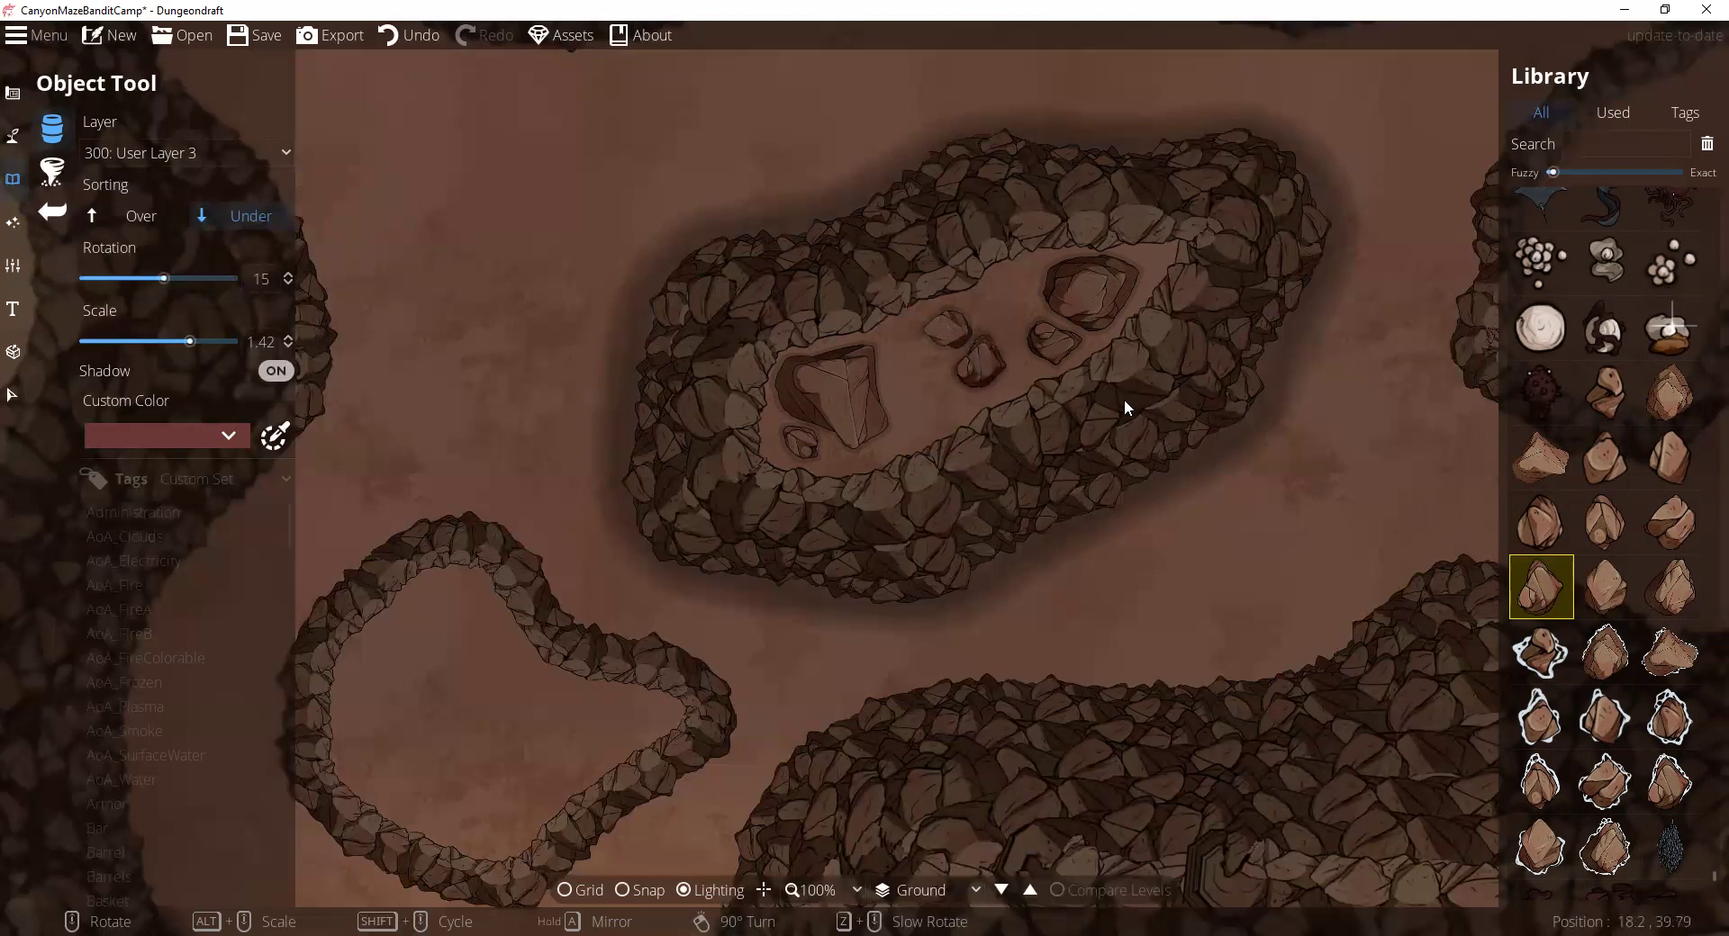
Step: Place two pebble-sized rocks inside the central plateau: one south of the triangular rock, one at the northeastern tip
click(1670, 457)
scroll(936, 364, down, 3)
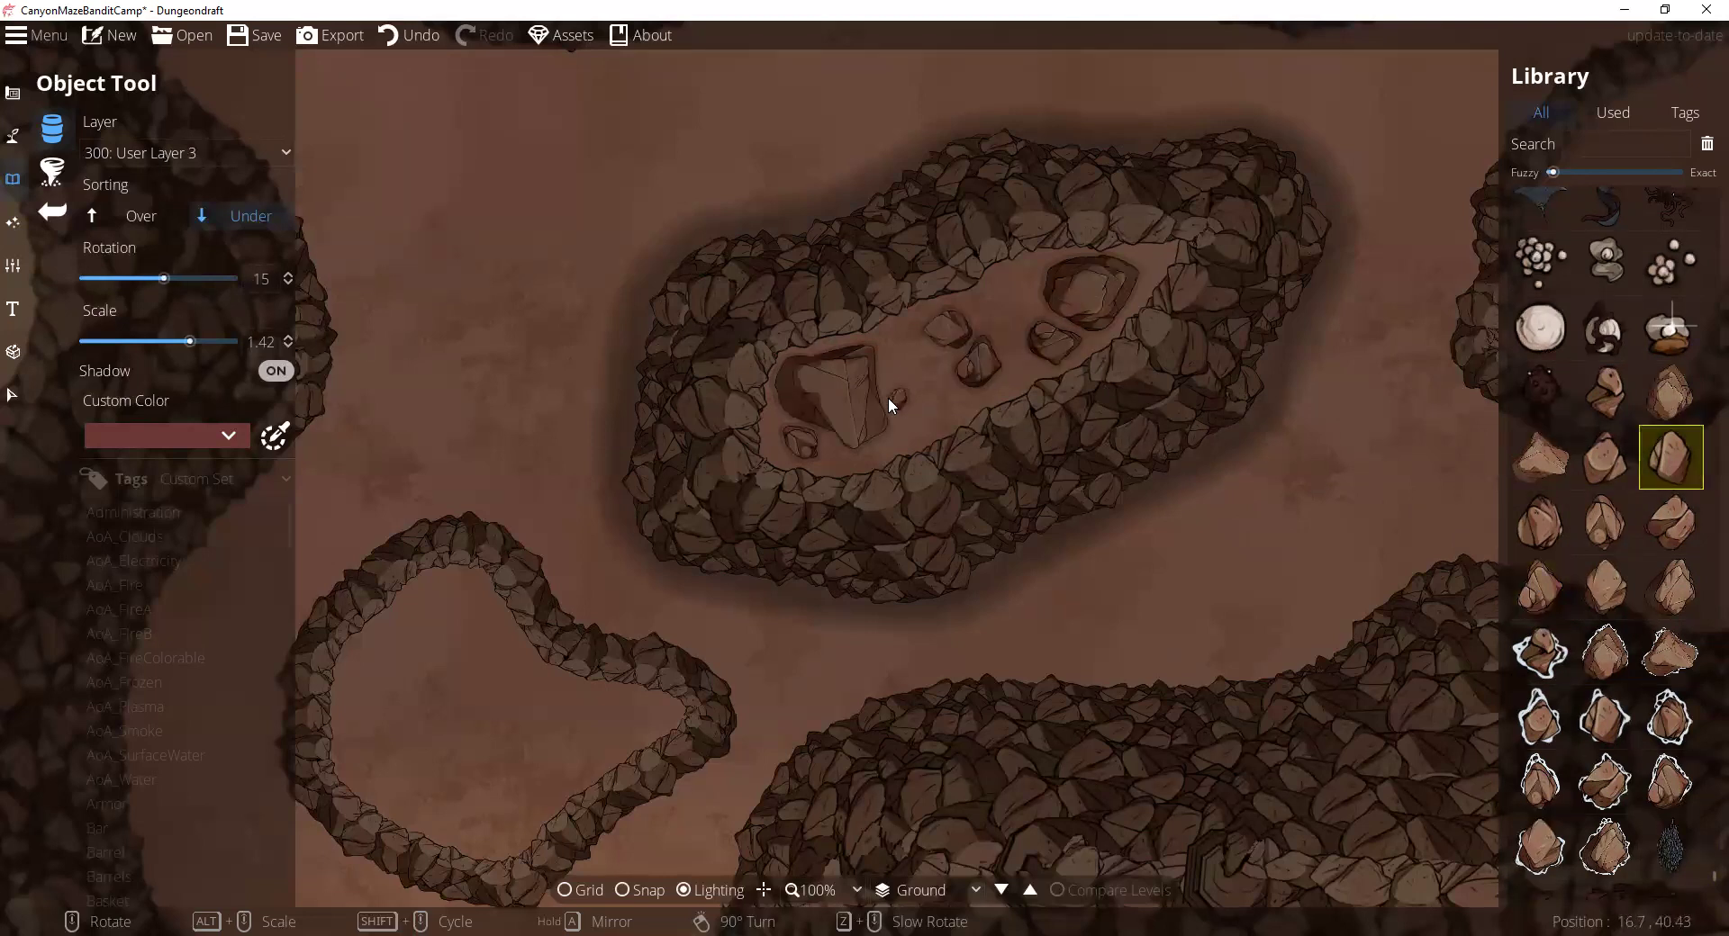
scroll(890, 392, down, 1)
scroll(1149, 263, down, 1)
click(1149, 262)
click(1670, 521)
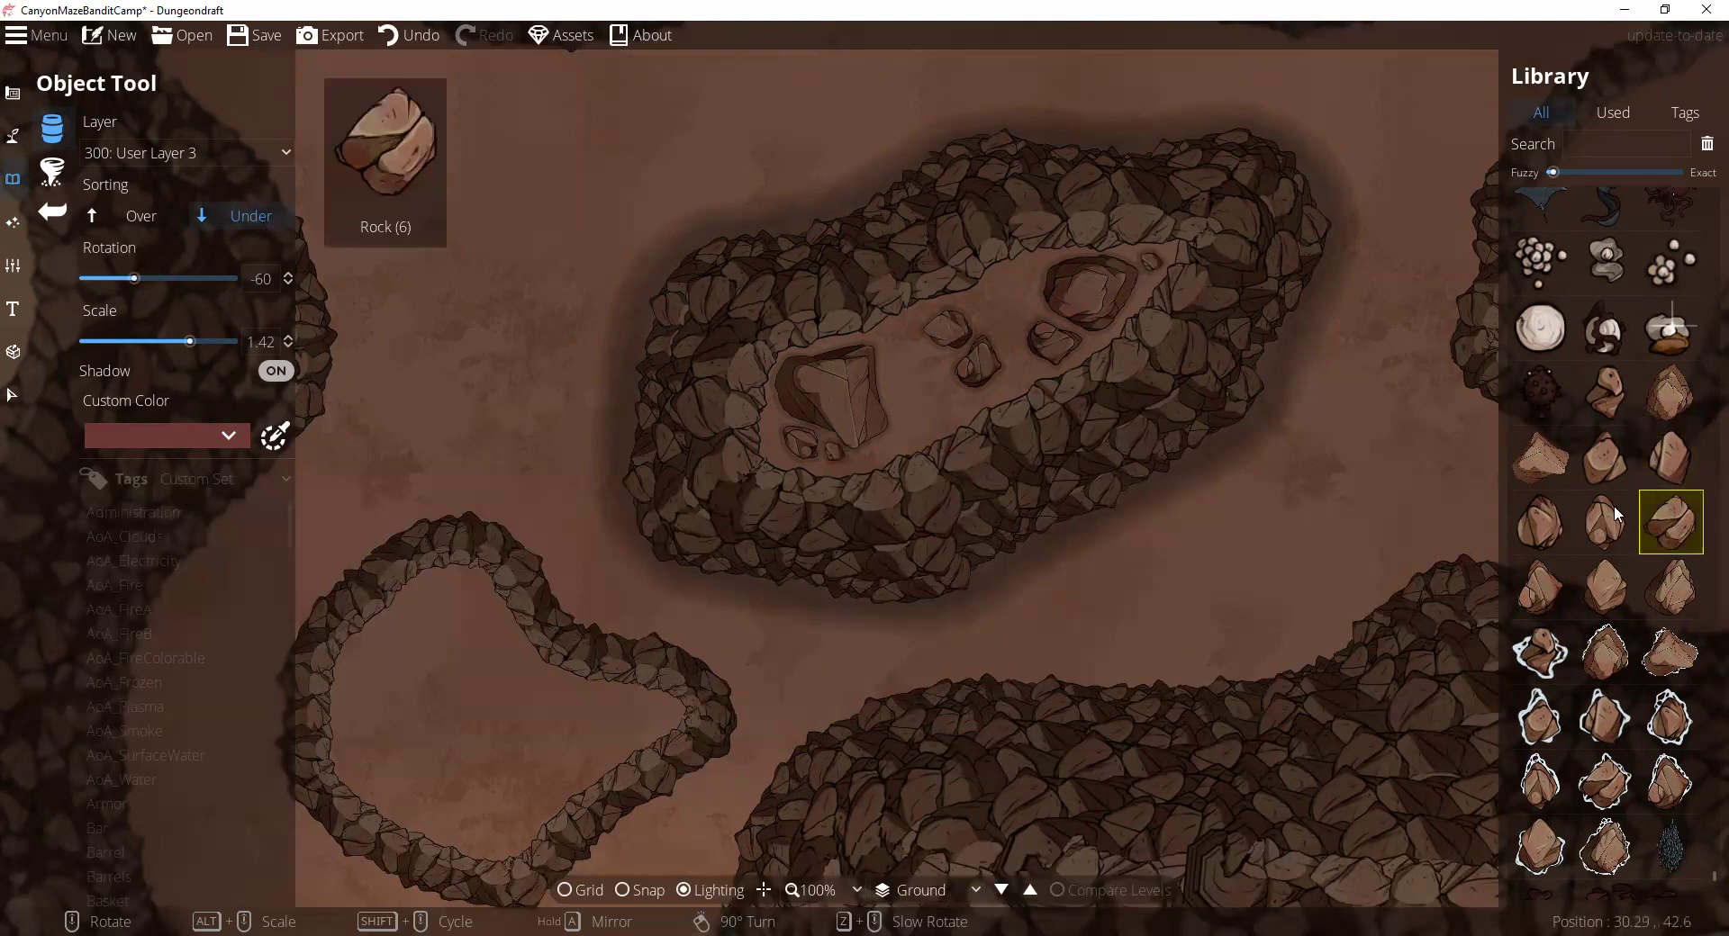
mouse_move(1612, 570)
scroll(924, 387, up, 4)
click(1671, 581)
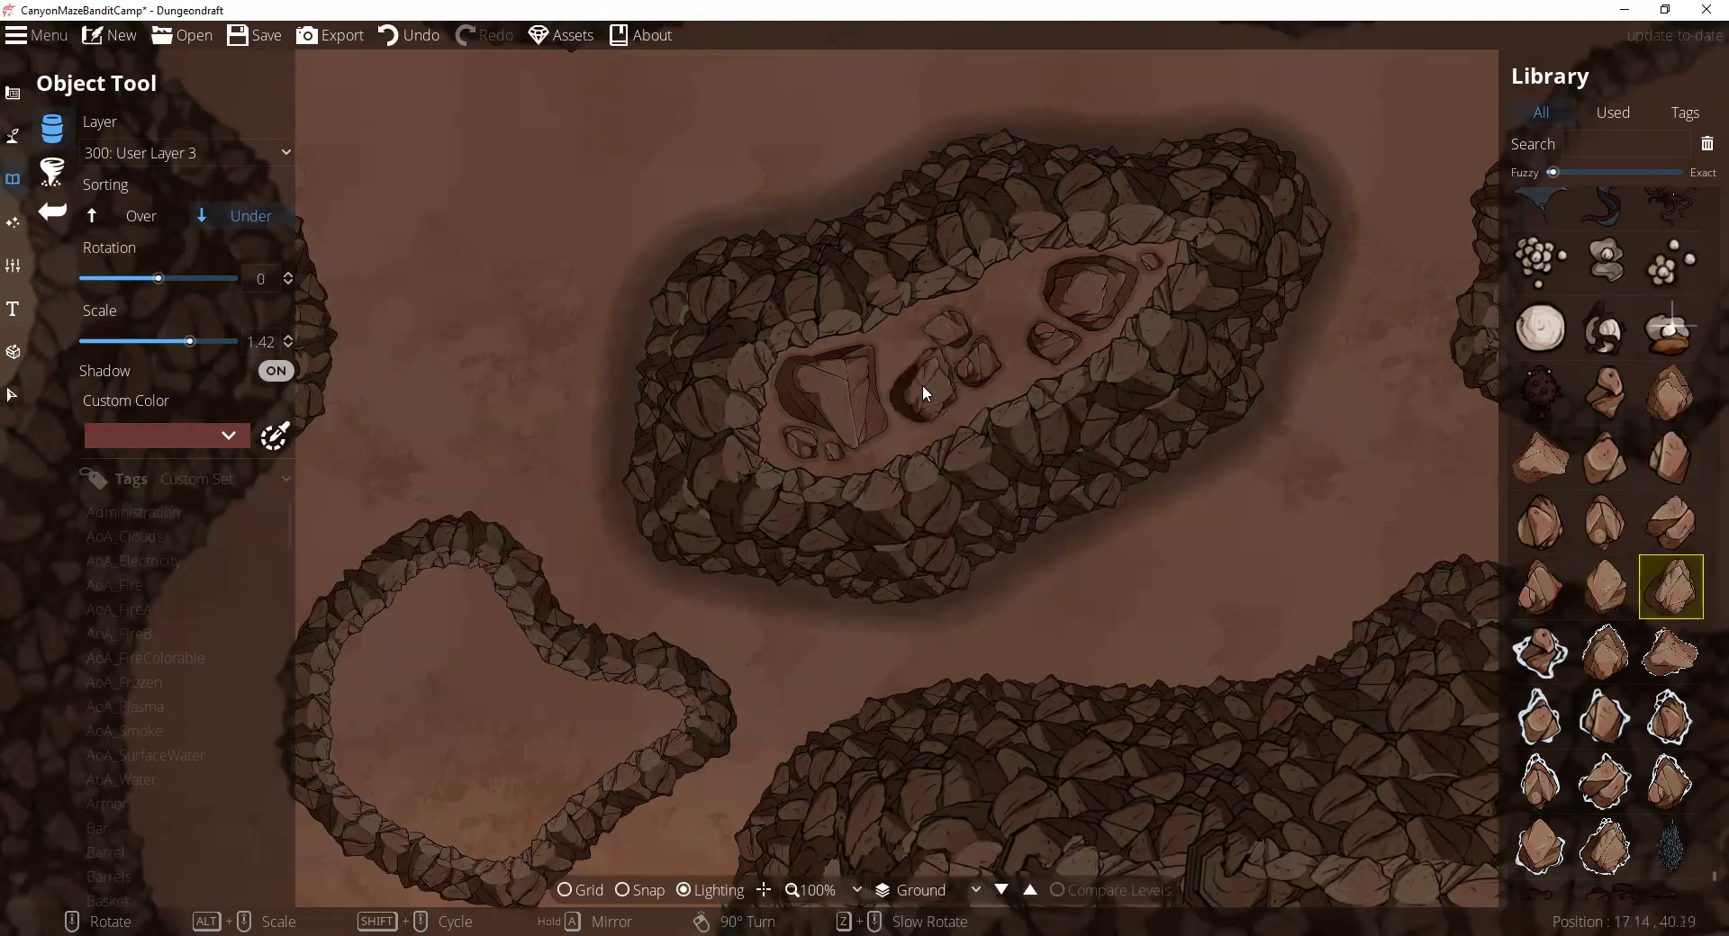
Step: Place a rock rotated to -15 west of the central pair to form a cluster of three inside the plateau
click(1542, 587)
scroll(924, 385, down, 1)
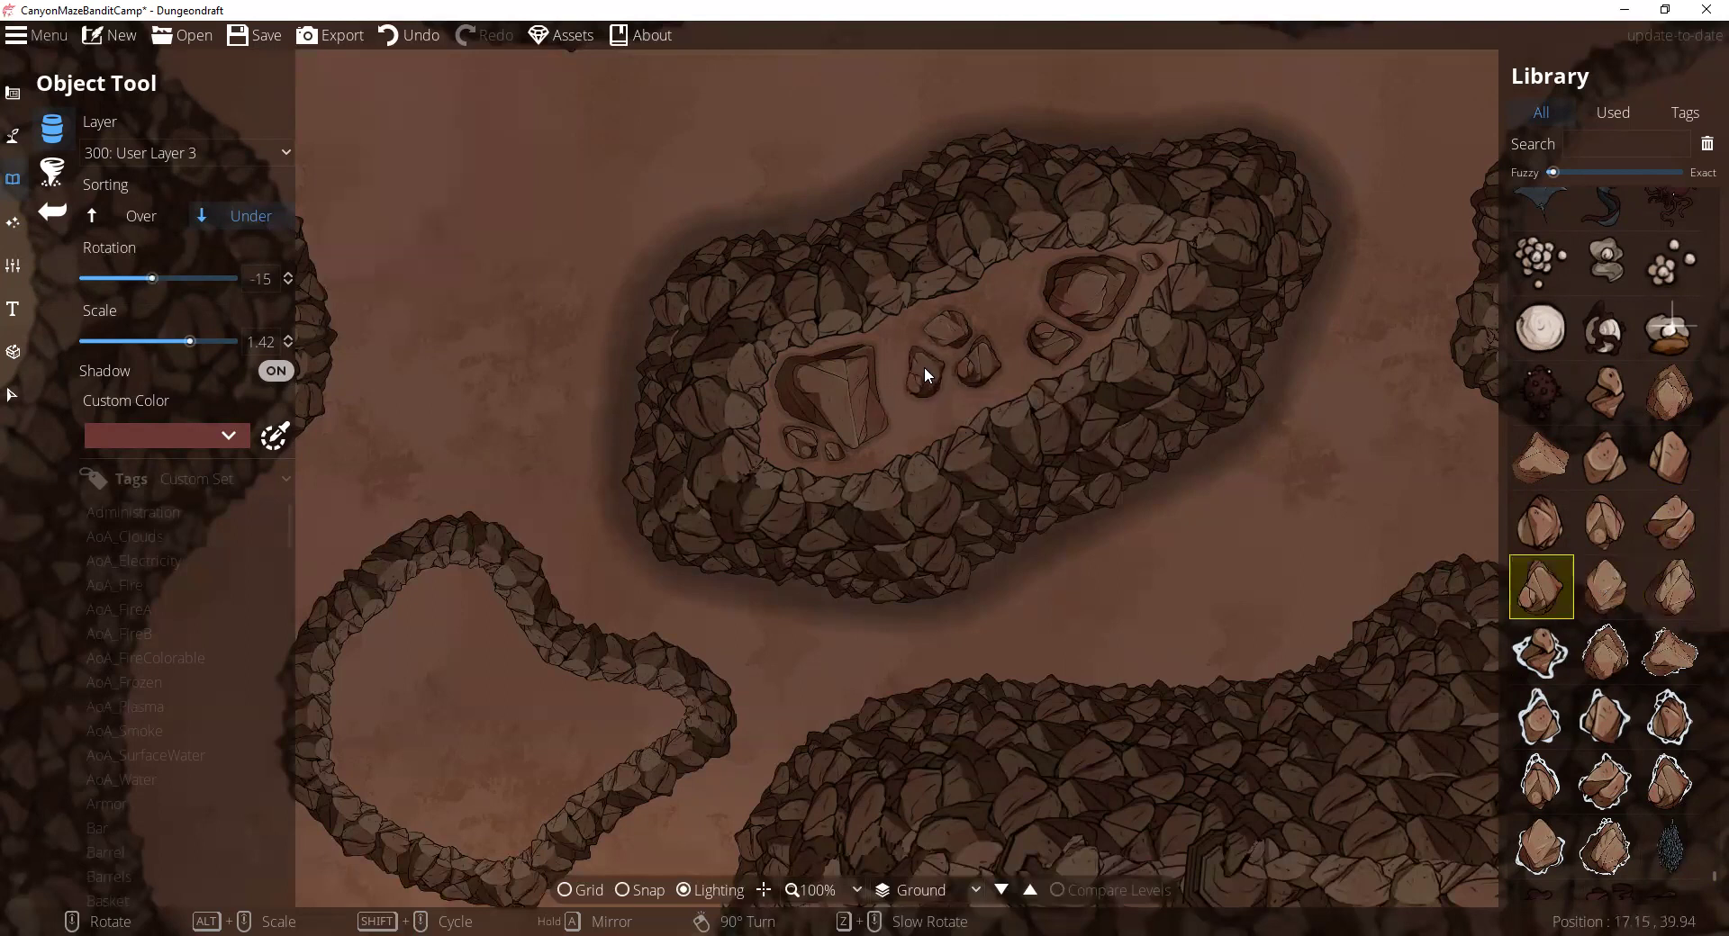
click(929, 365)
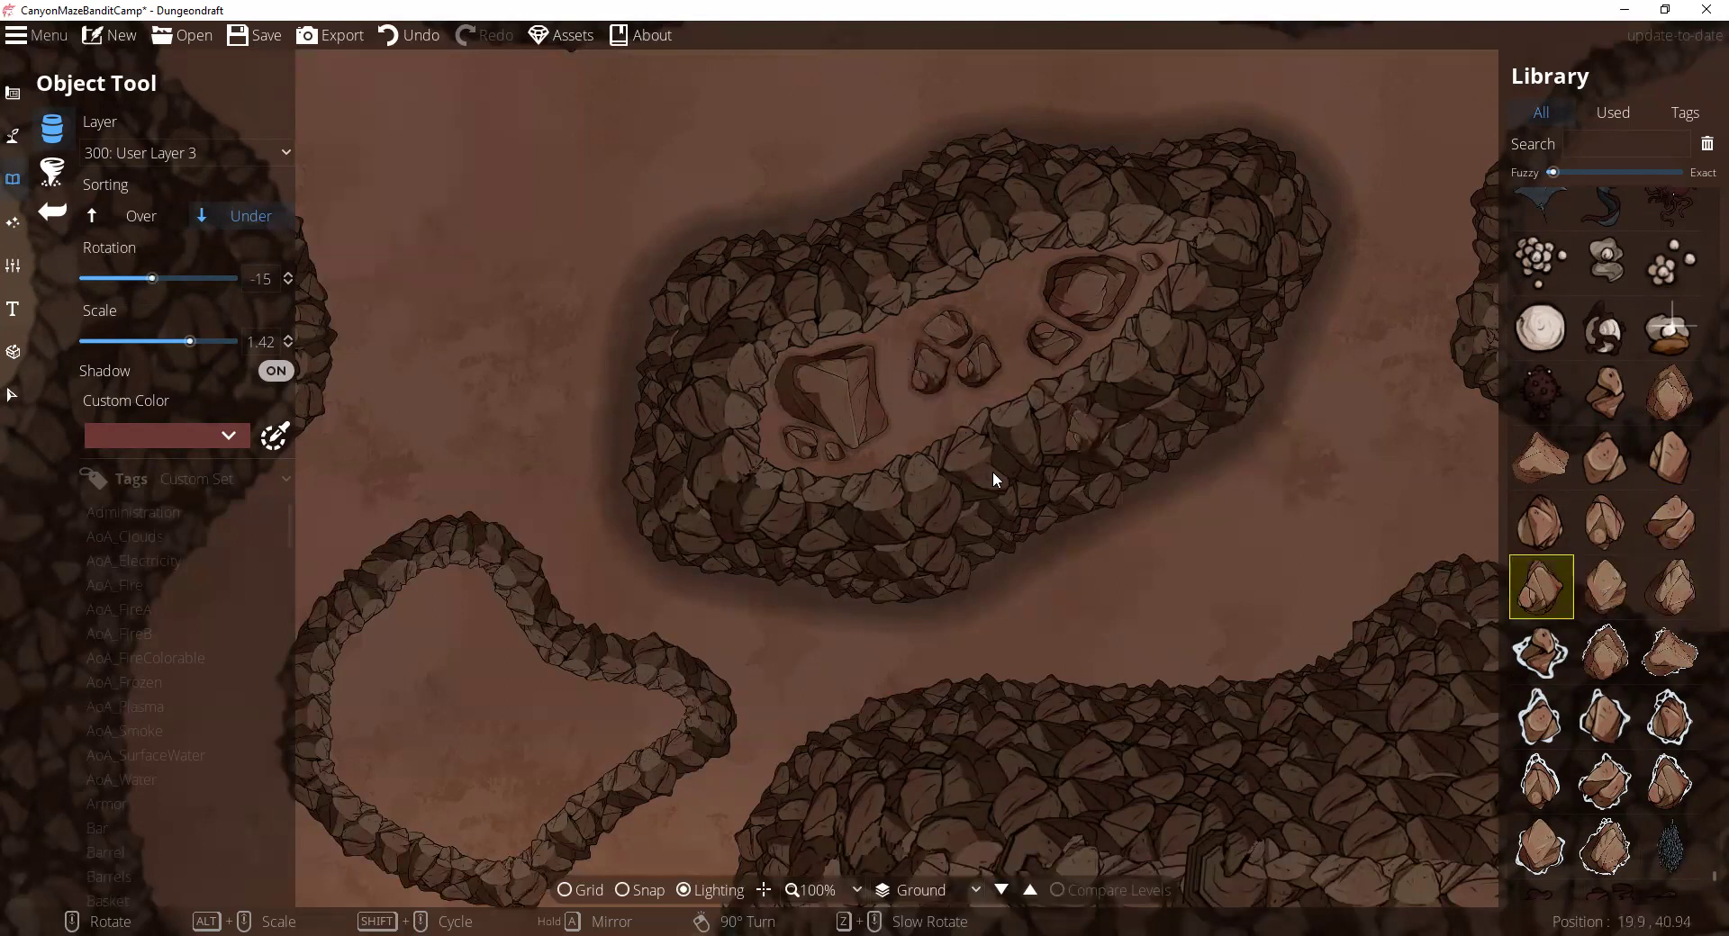
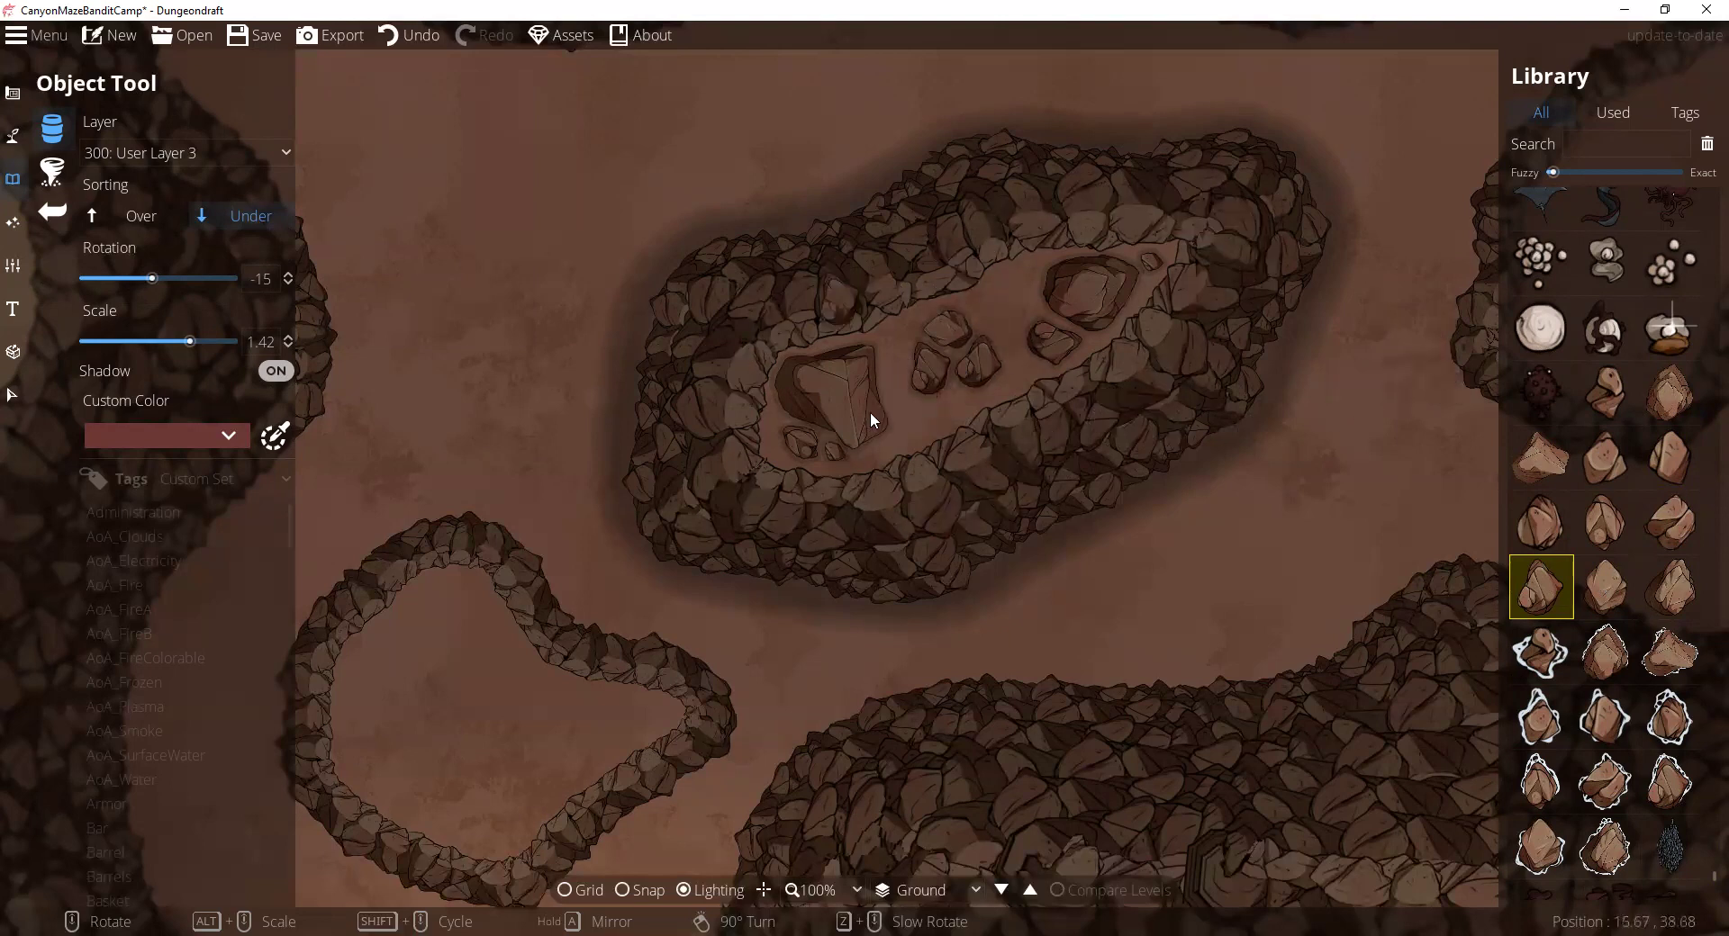
Step: Paint the interior ground of the central plateau with Terrain Sand using the Terrain Brush at size 4
click(13, 135)
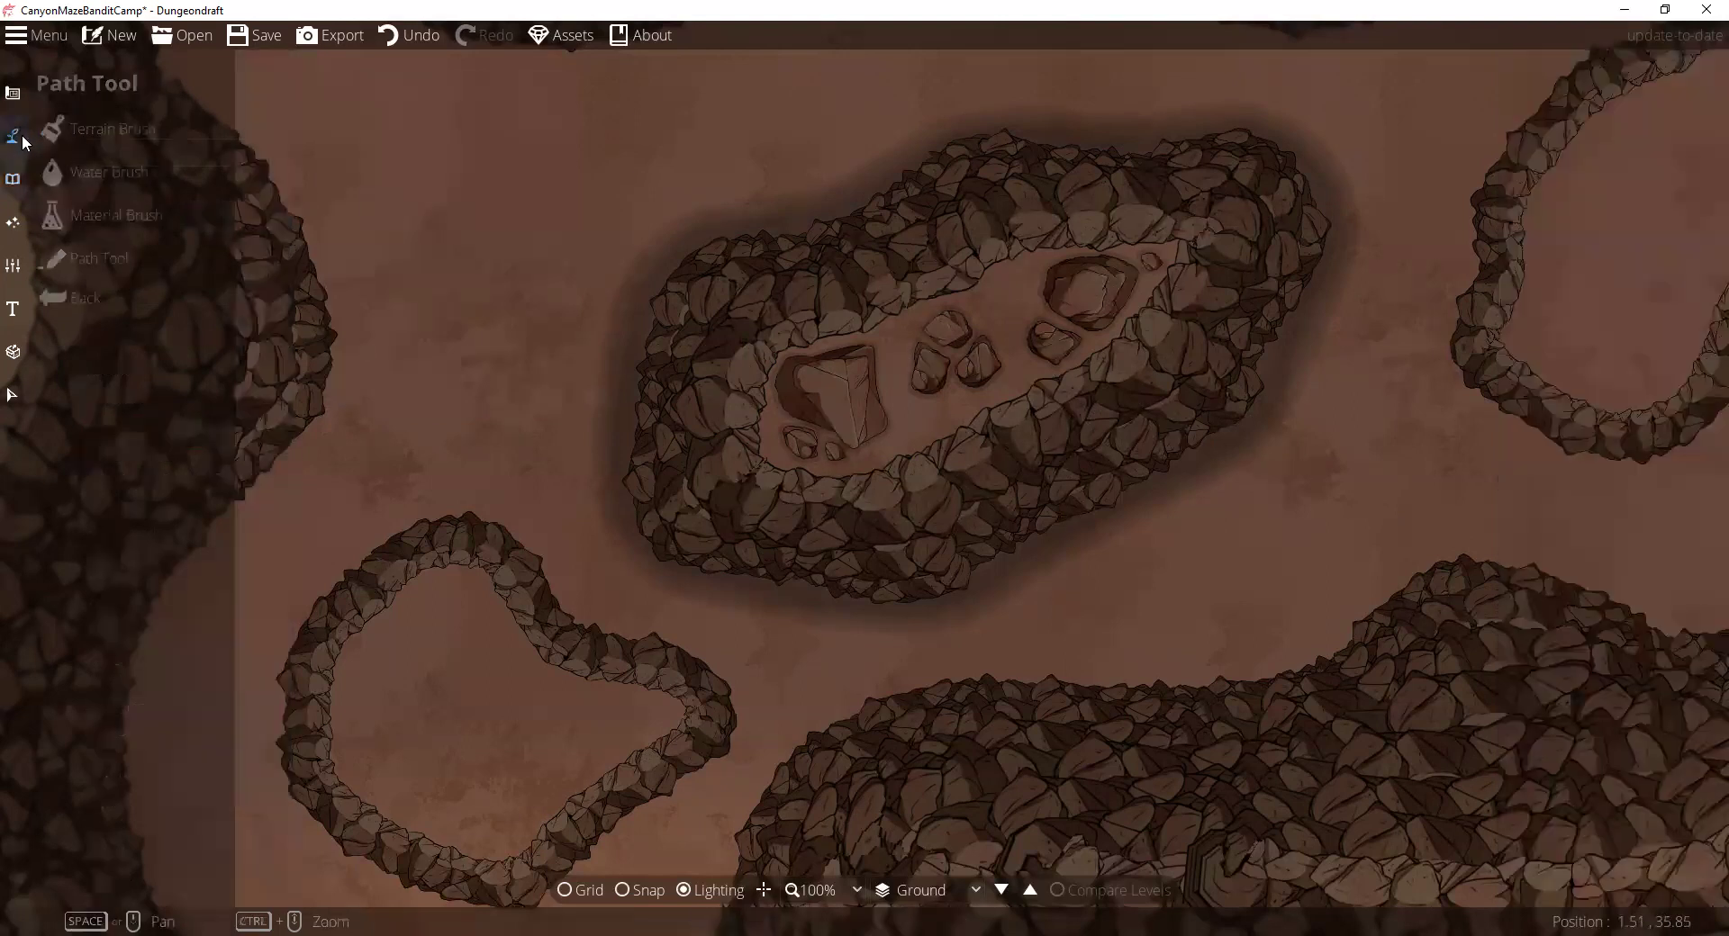
click(79, 132)
click(109, 359)
scroll(899, 493, down, 8)
mouse_move(793, 426)
mouse_down()
mouse_move(932, 329)
mouse_move(966, 396)
mouse_move(997, 395)
mouse_move(1054, 355)
mouse_move(1046, 273)
mouse_move(1089, 258)
mouse_move(1143, 271)
mouse_move(989, 285)
mouse_move(865, 393)
mouse_move(895, 434)
mouse_up()
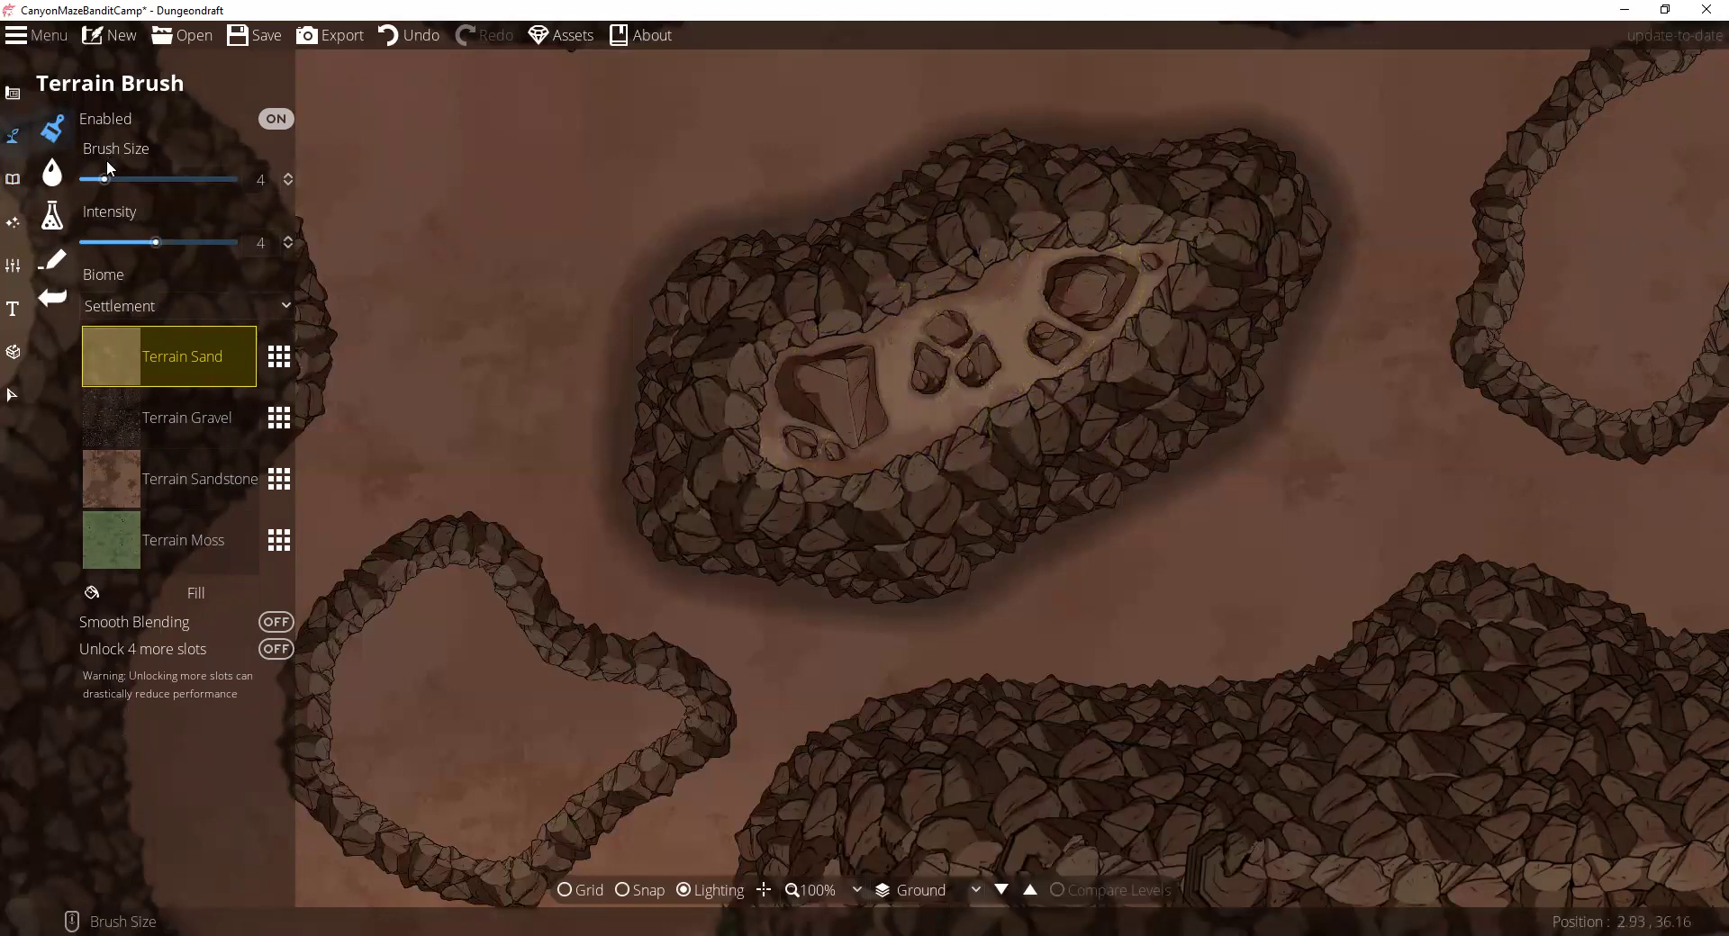
Step: Blend Terrain Sandstone over the sand inside the central plateau with brush size 4 and intensity 1.8
click(13, 139)
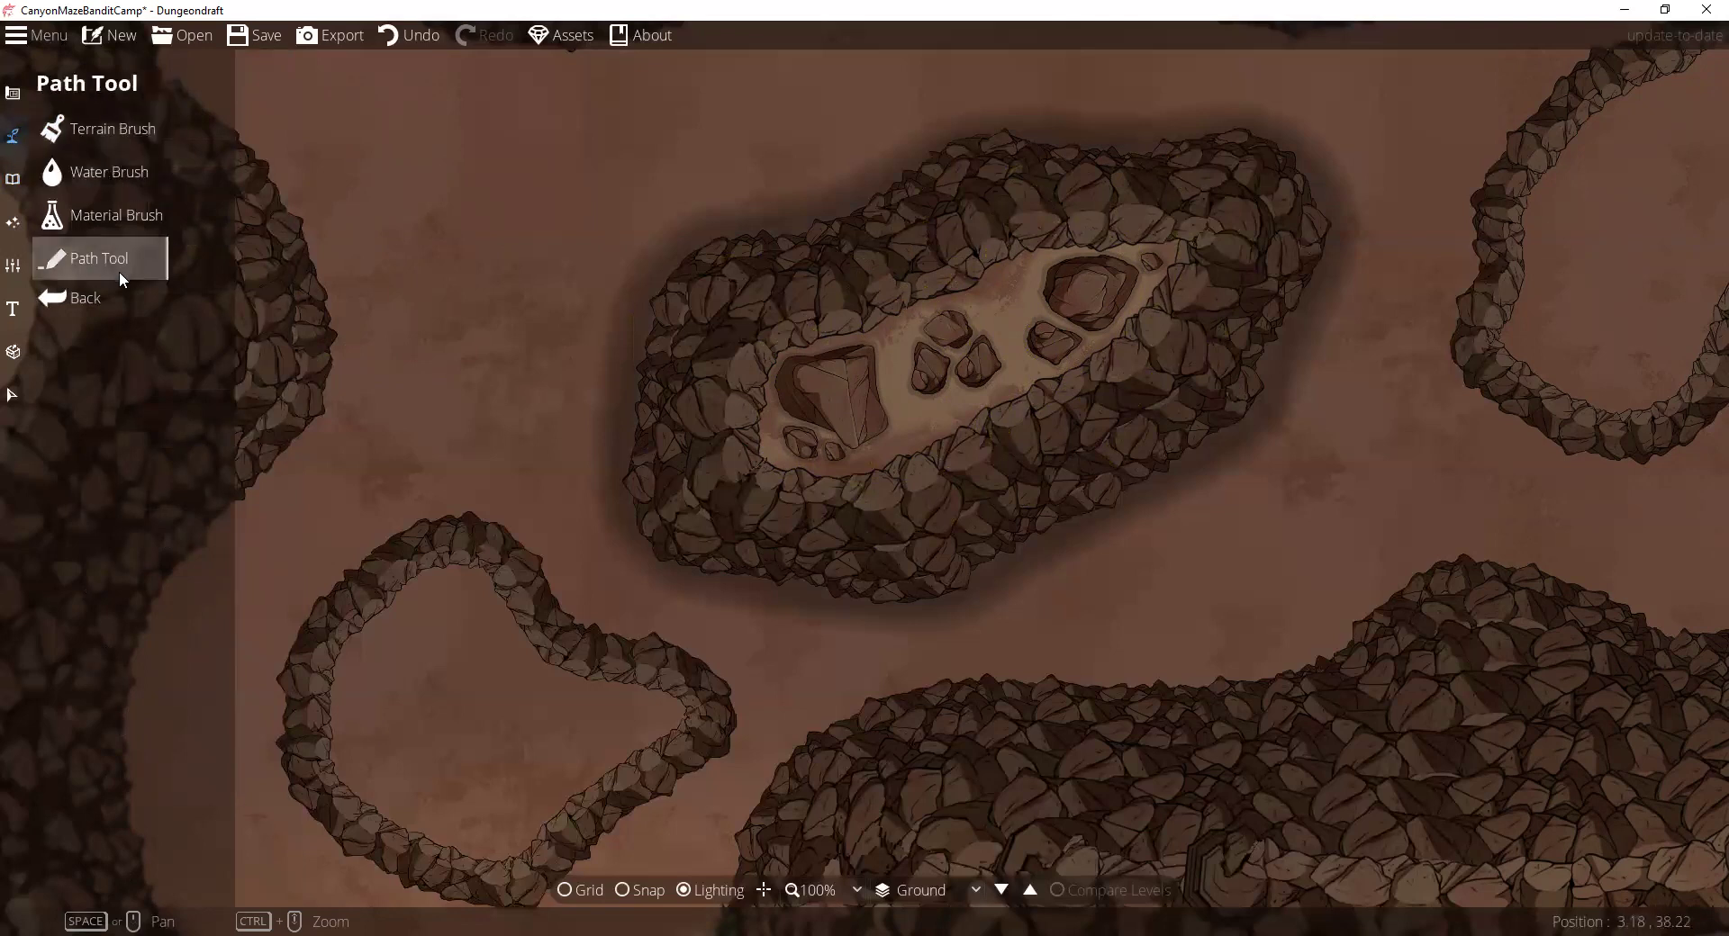
click(106, 131)
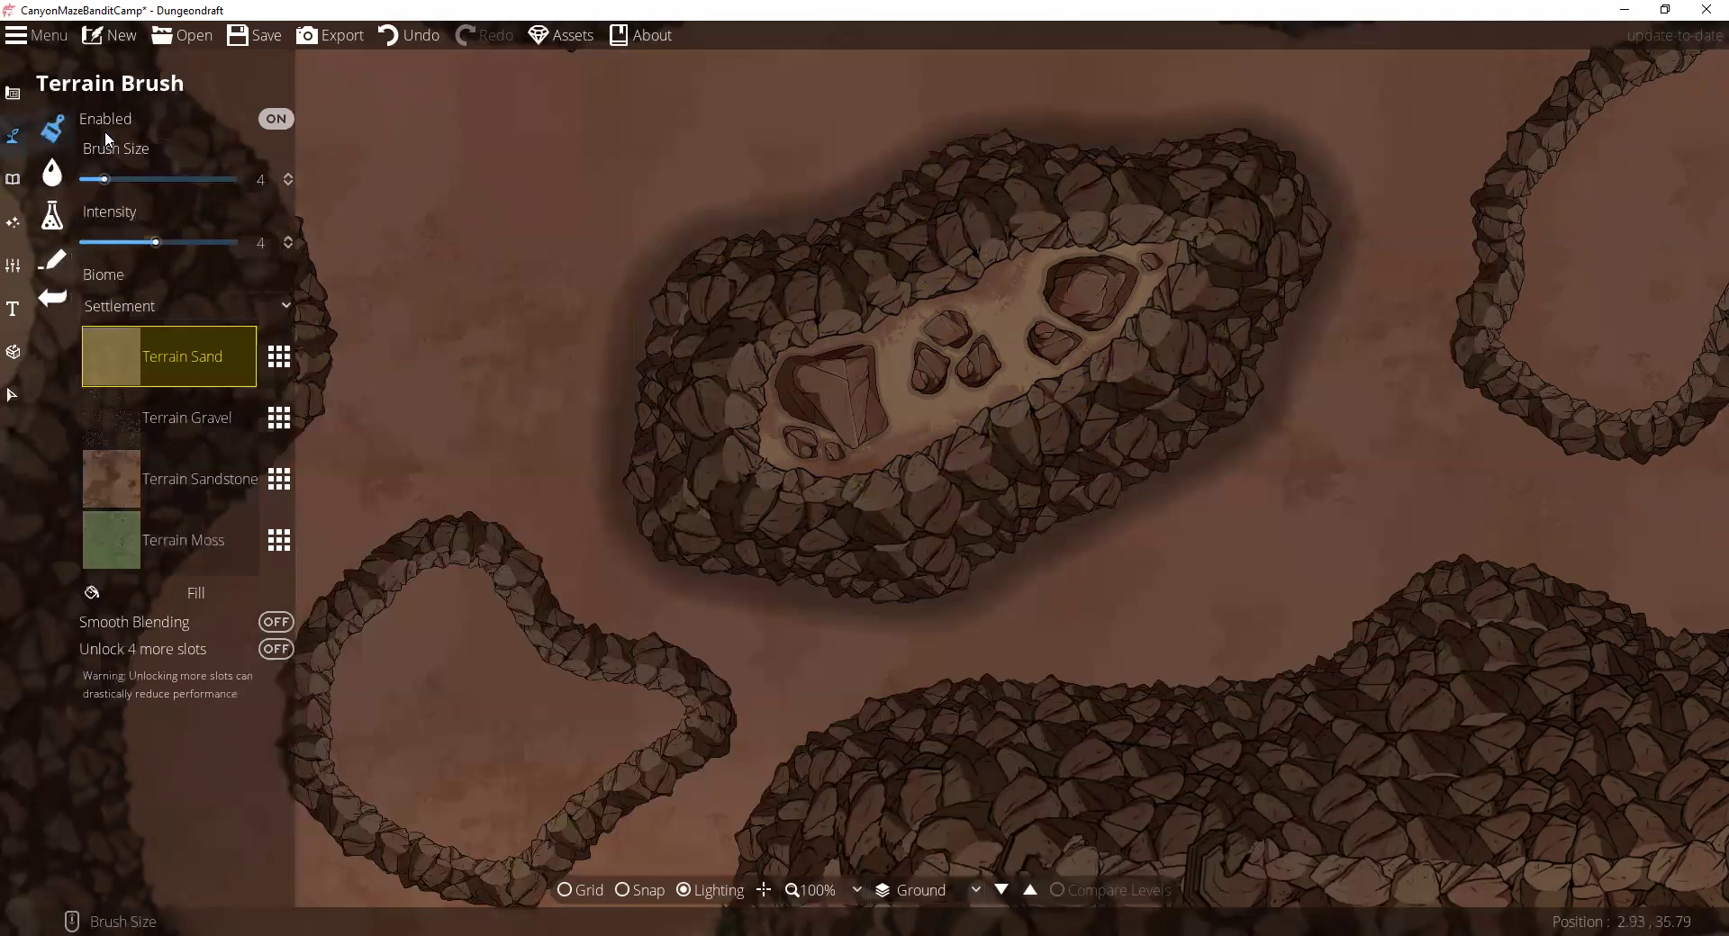
click(115, 468)
click(119, 364)
click(116, 469)
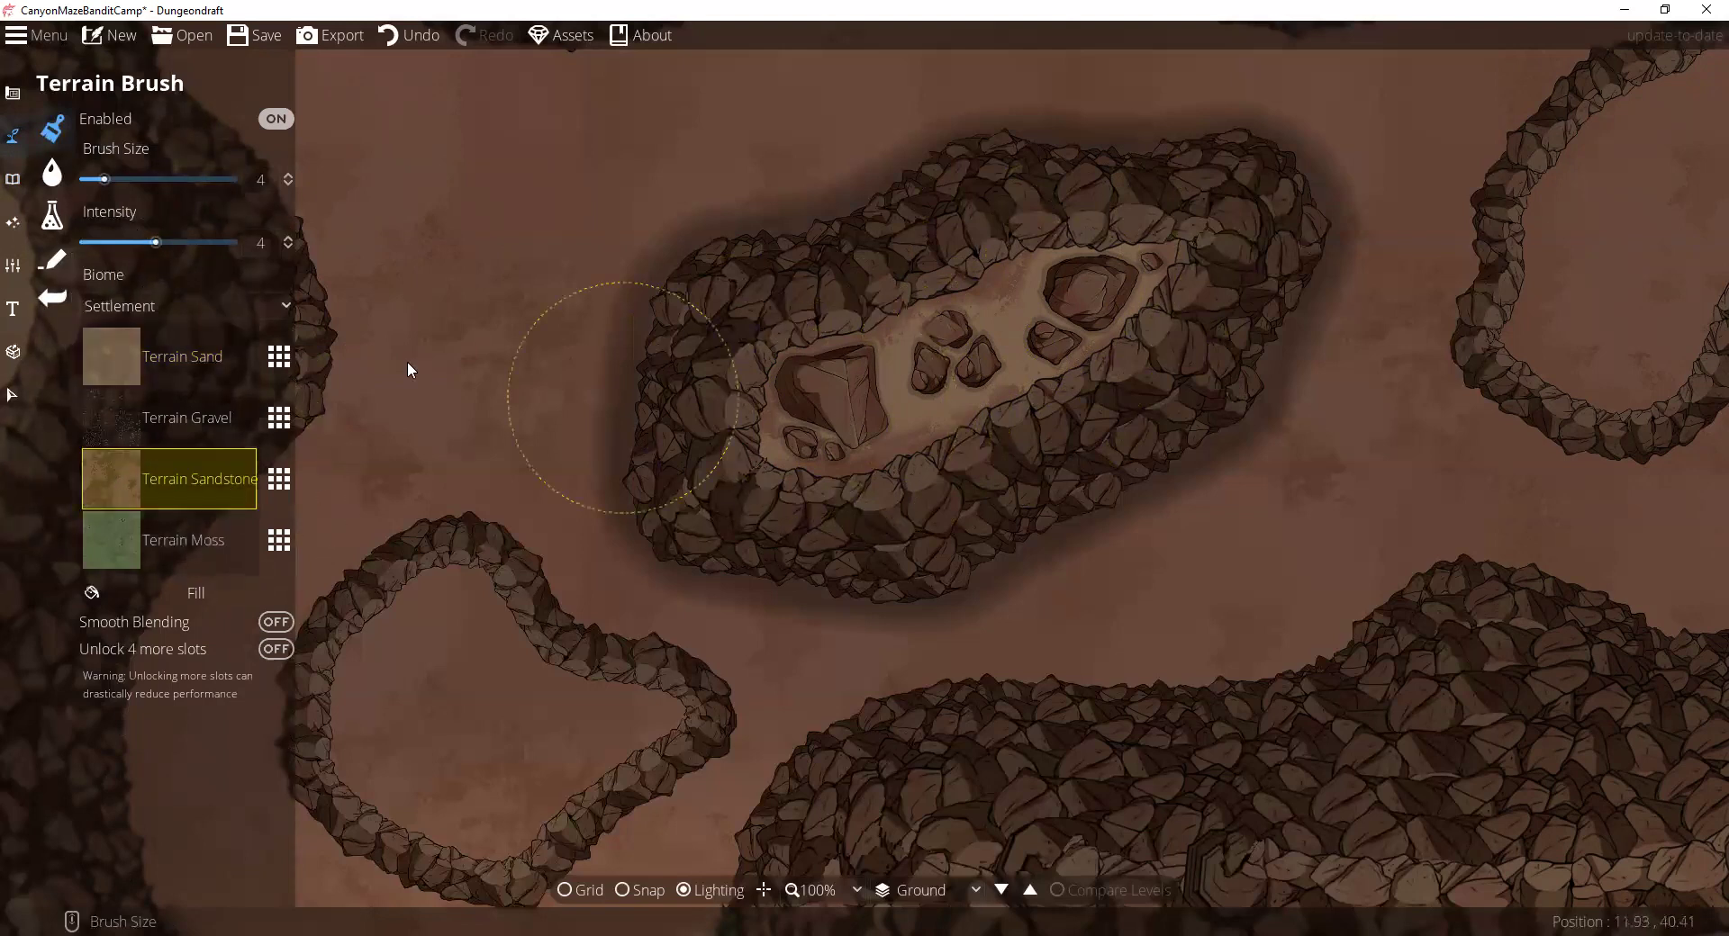
drag(155, 242, 115, 244)
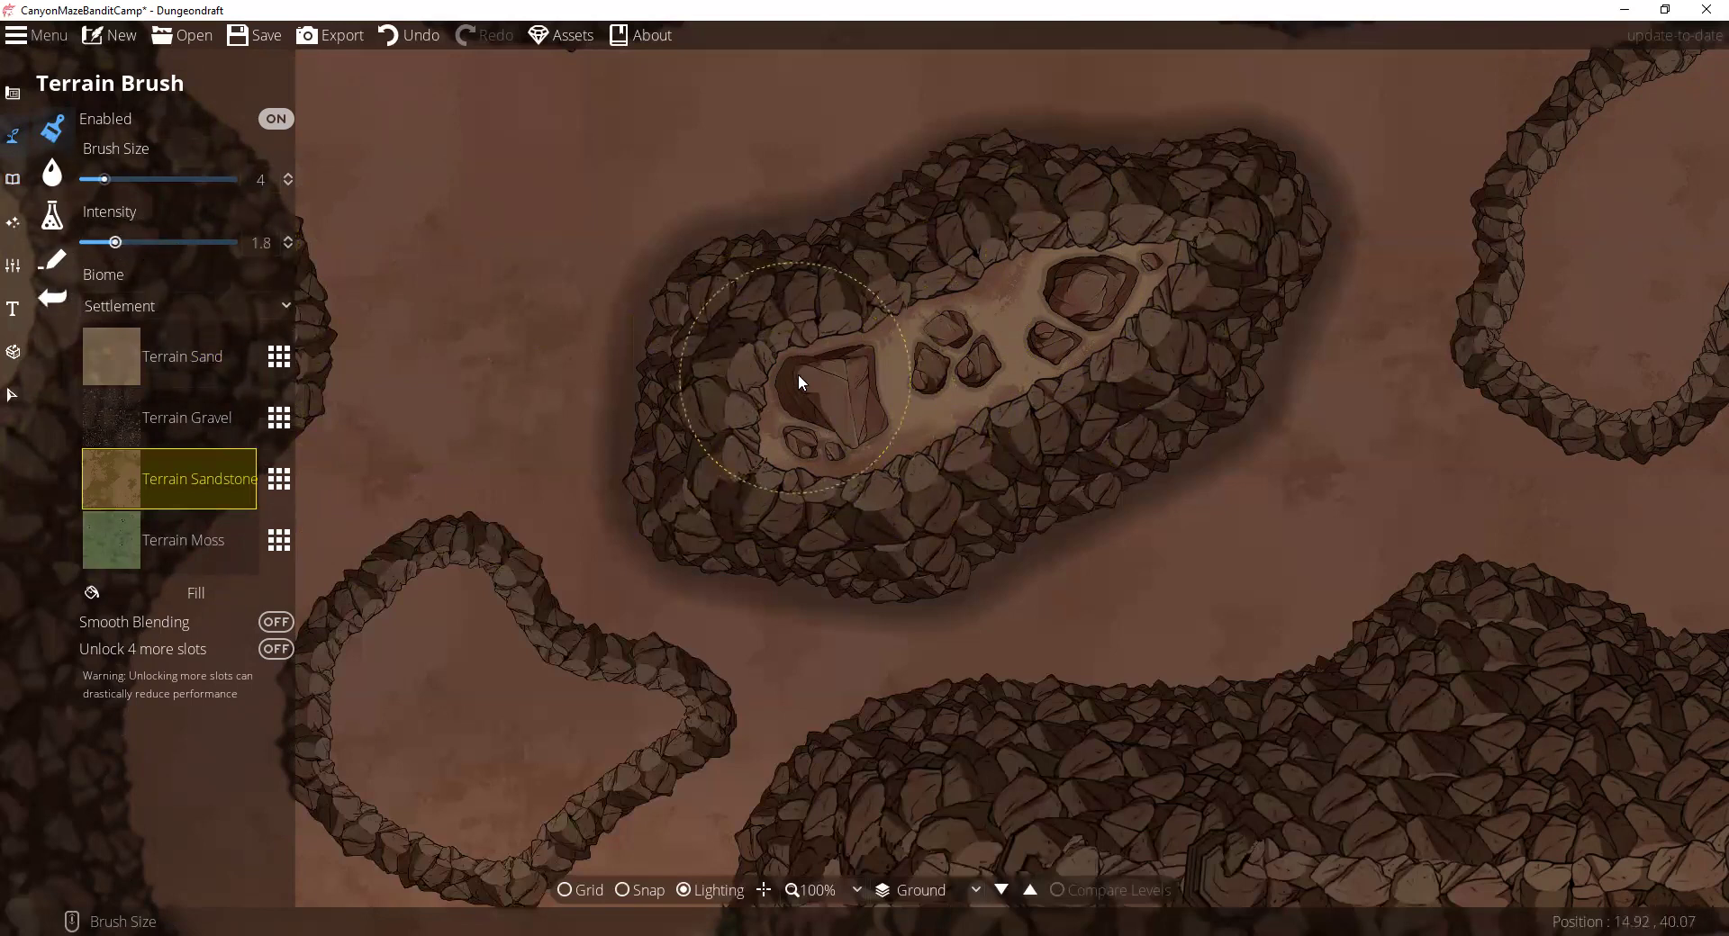
drag(937, 370, 1120, 263)
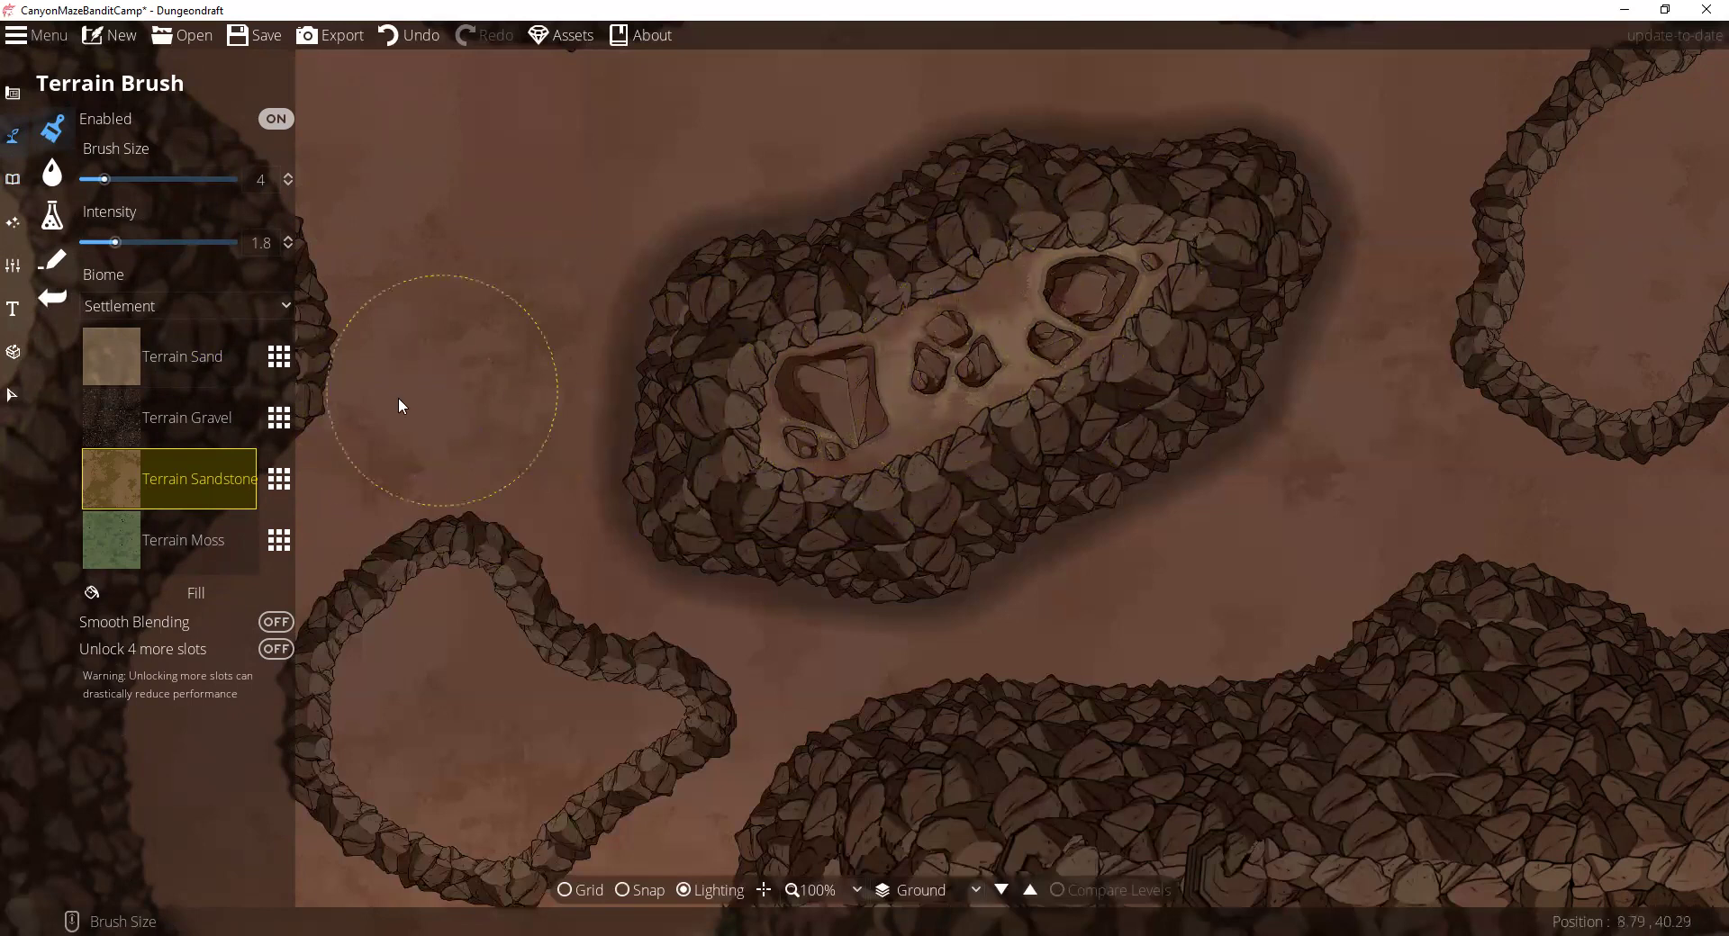
Step: Repaint Terrain Sand inside the central plateau and blend Terrain Sandstone back in between the rocks with brush size 2
click(126, 356)
mouse_move(861, 363)
mouse_down()
mouse_move(971, 306)
mouse_move(922, 366)
mouse_up()
click(135, 473)
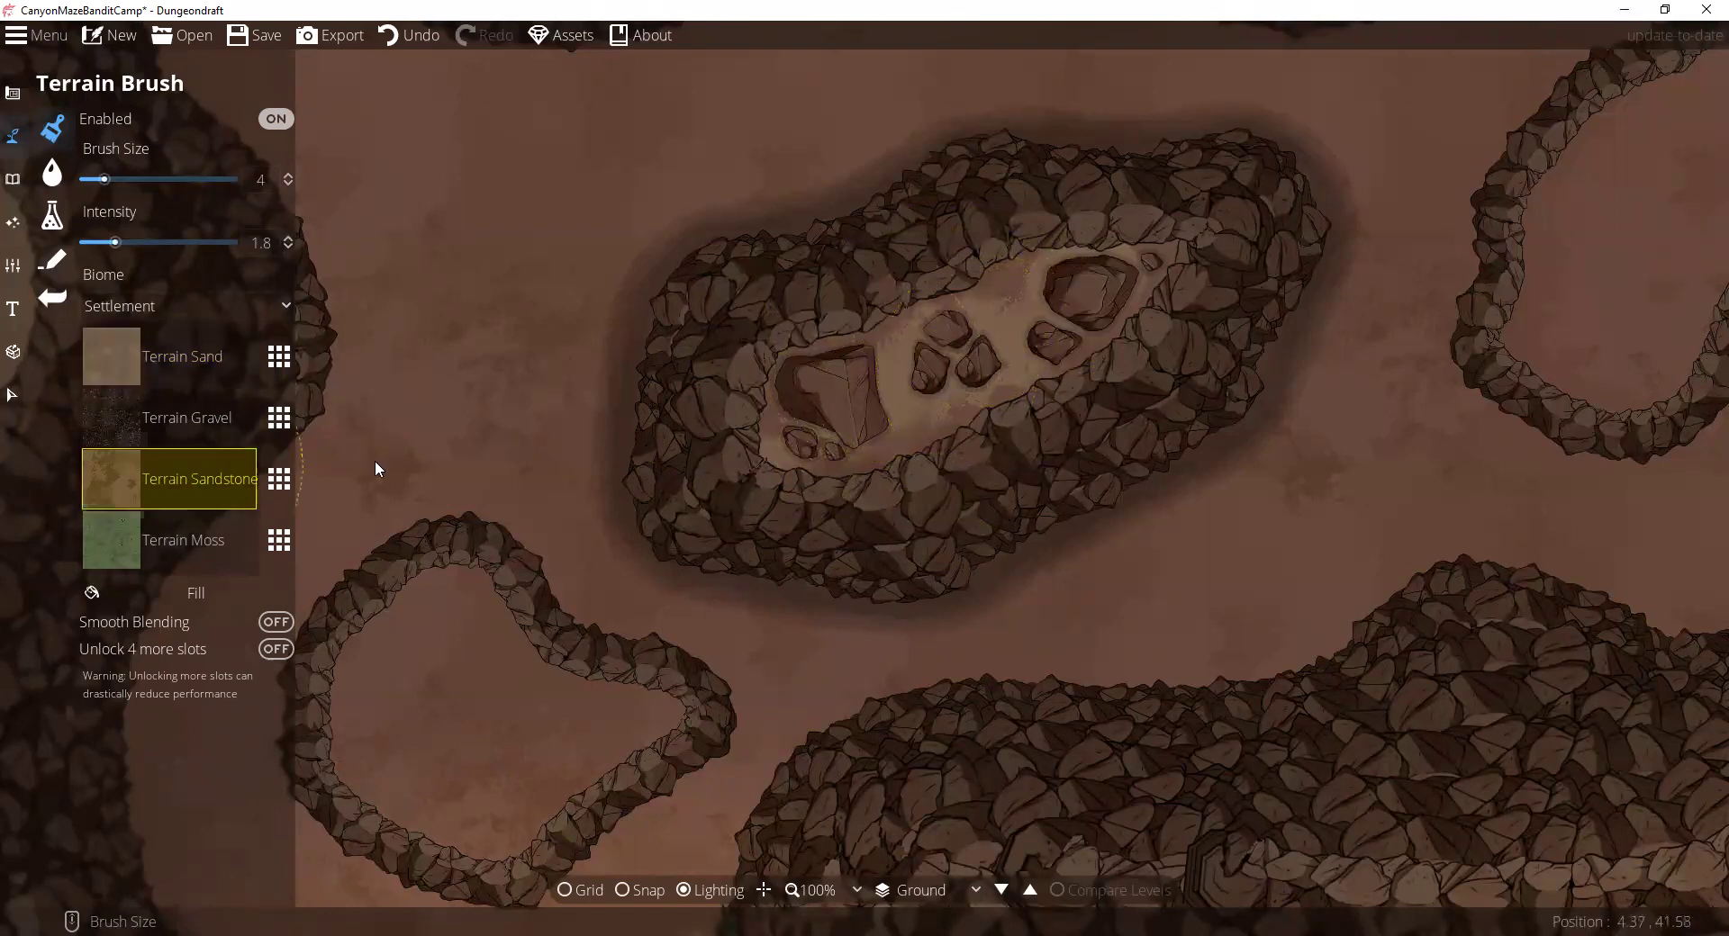
scroll(895, 362, down, 3)
scroll(983, 333, up, 1)
mouse_move(983, 332)
mouse_down()
mouse_move(1062, 274)
mouse_move(1048, 311)
mouse_move(914, 364)
mouse_up()
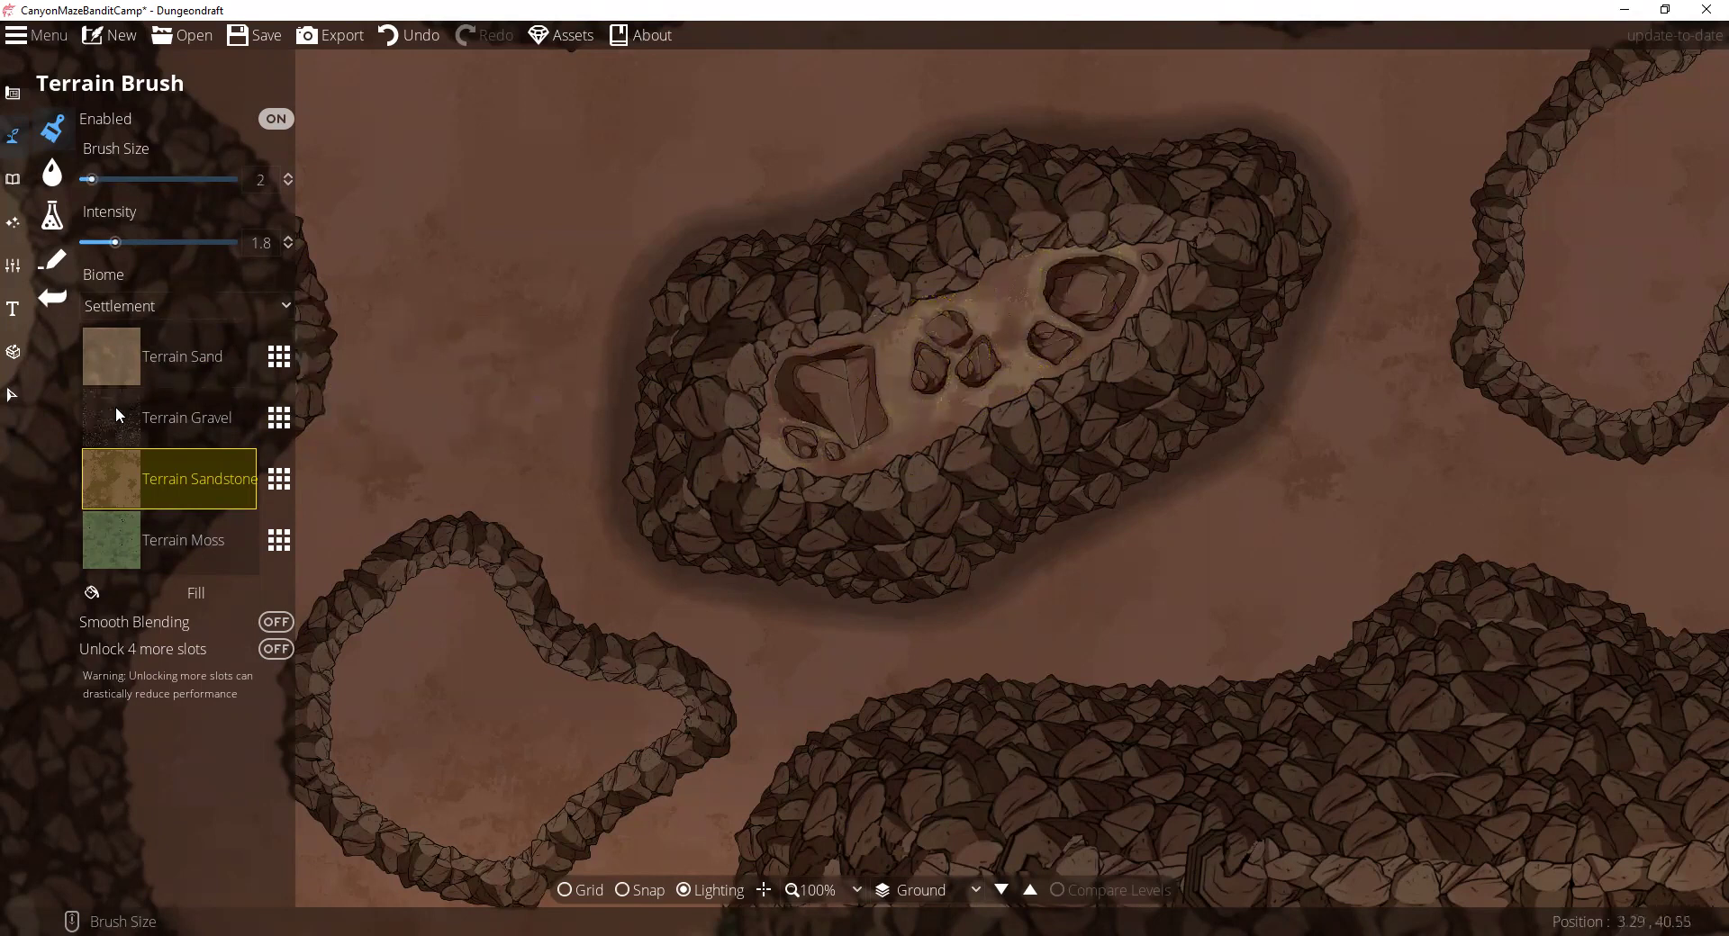
Step: Scatter some Terrain Gravel around the triangular rock in the central plateau at intensity 1.8, enlarging the brush to size 3
click(204, 423)
mouse_move(814, 429)
mouse_down()
mouse_move(804, 441)
mouse_move(783, 412)
mouse_move(838, 432)
mouse_move(787, 417)
mouse_move(772, 374)
mouse_move(780, 431)
mouse_move(845, 434)
mouse_move(884, 408)
mouse_move(898, 427)
mouse_up()
scroll(872, 385, up, 1)
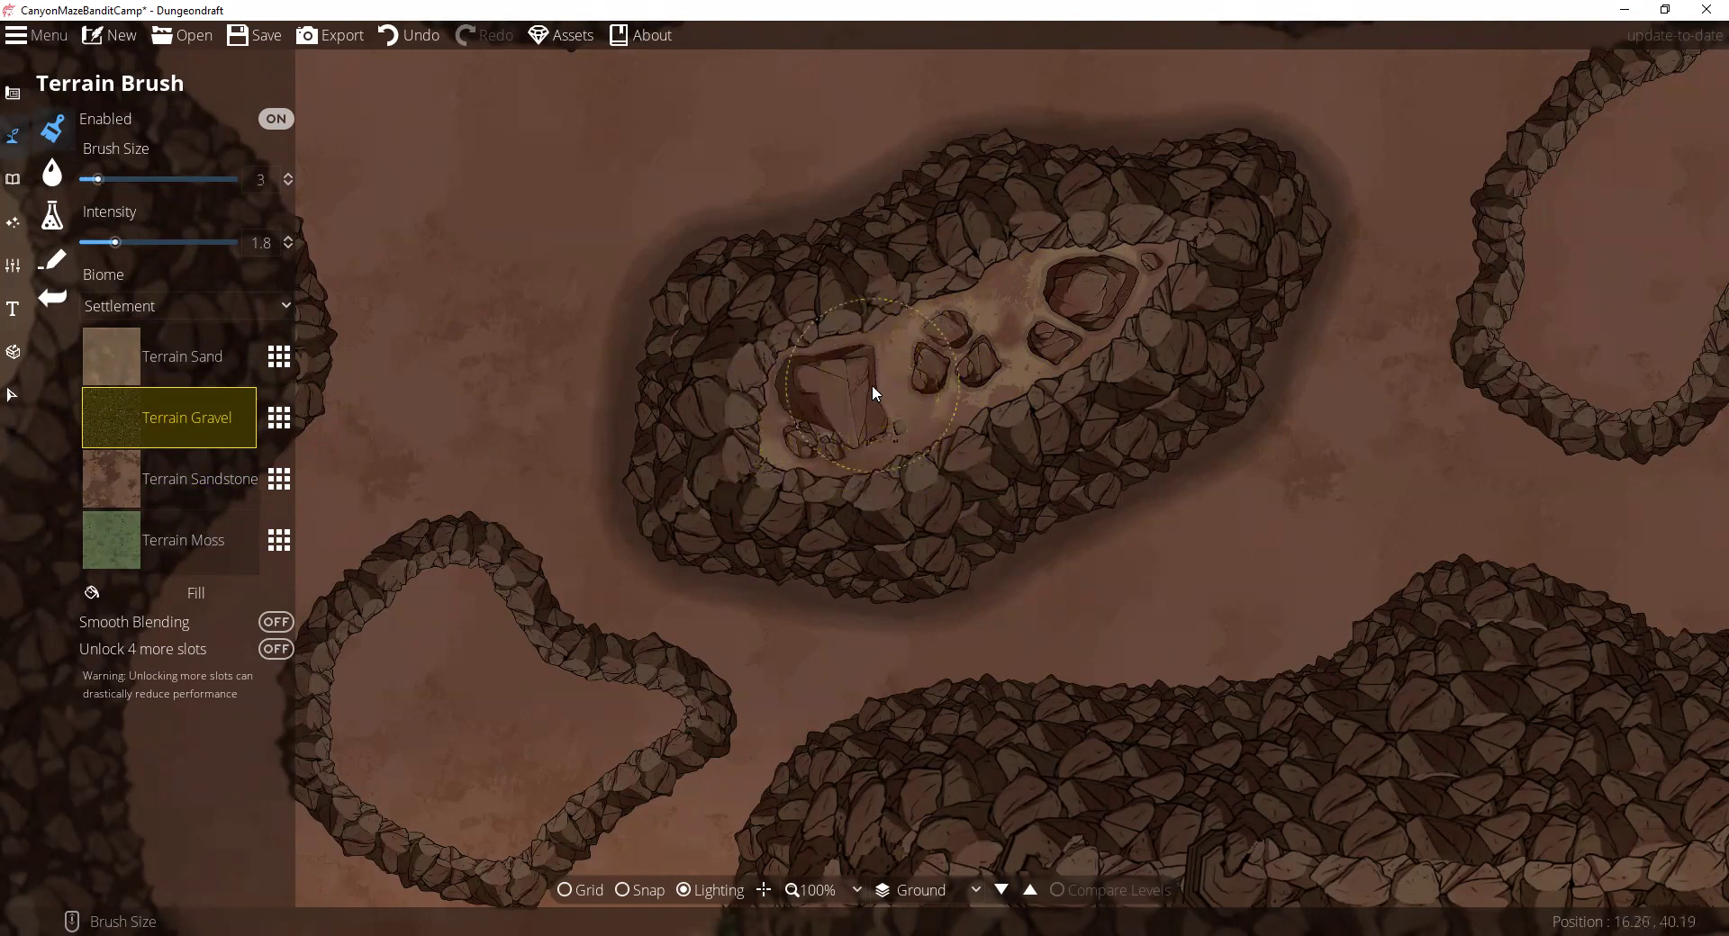
mouse_move(885, 358)
mouse_down()
mouse_move(881, 344)
mouse_move(779, 361)
mouse_up()
Step: Paint a test patch of Terrain Gravel at intensity 8 on the canyon floor northwest of the plateau and cover it with Terrain Sandstone
mouse_move(115, 242)
mouse_down()
mouse_move(304, 239)
mouse_move(236, 248)
mouse_up()
mouse_move(541, 192)
mouse_down()
mouse_move(643, 414)
mouse_move(598, 391)
mouse_up()
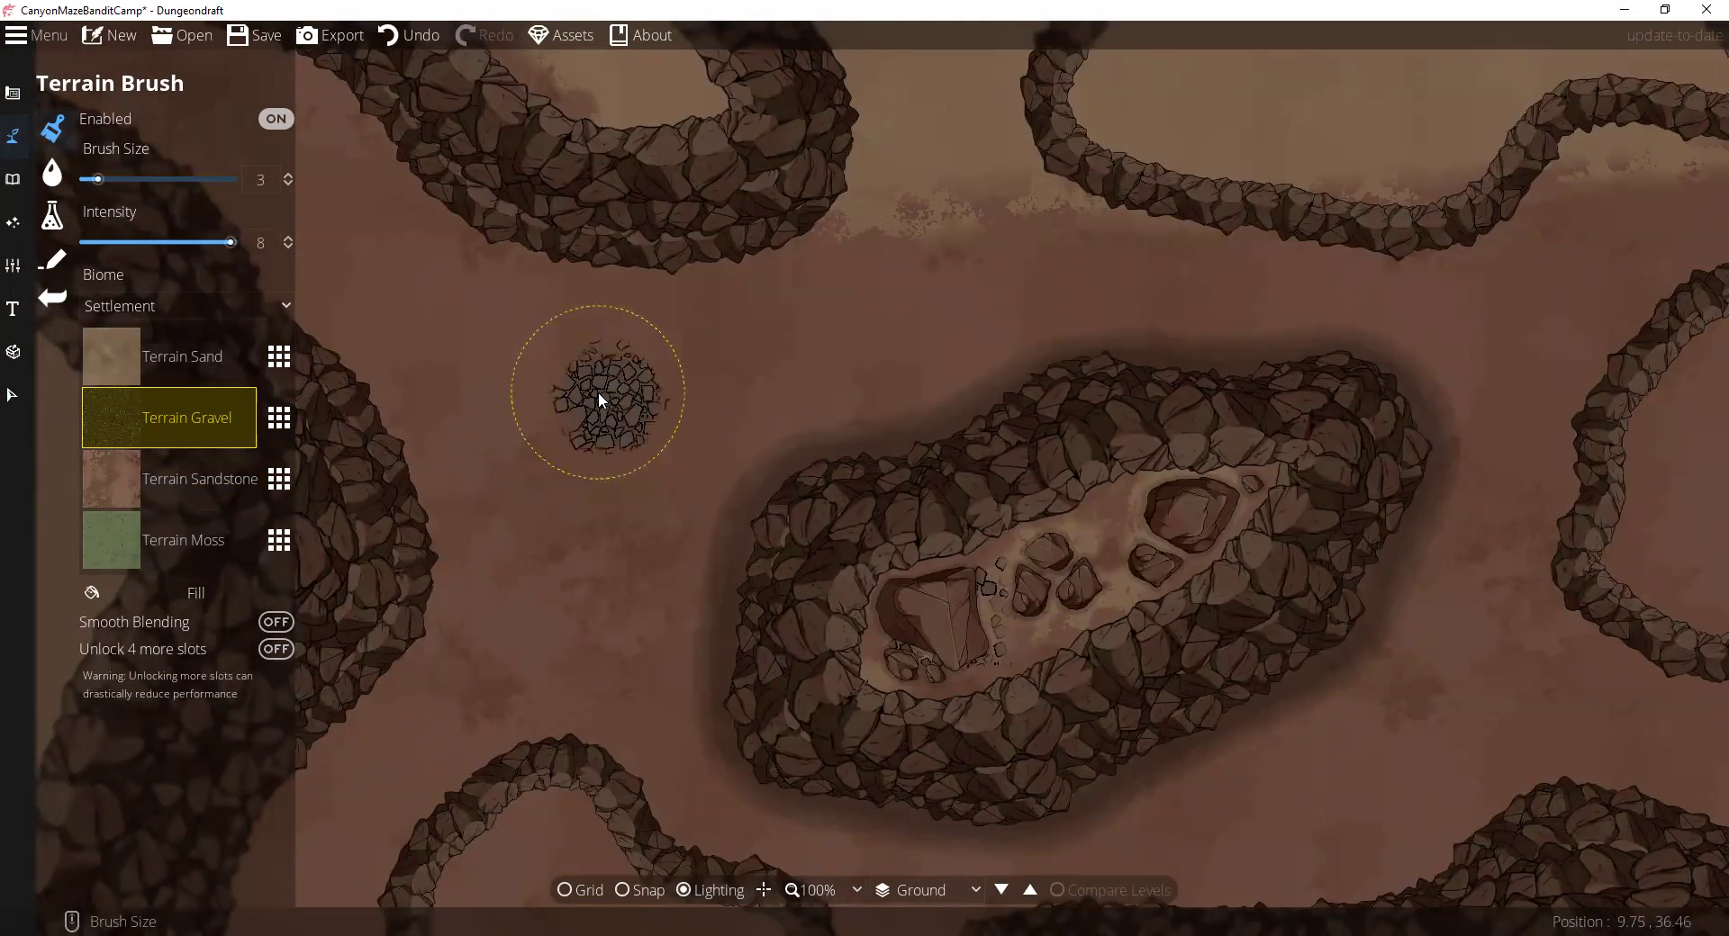
drag(708, 357, 628, 425)
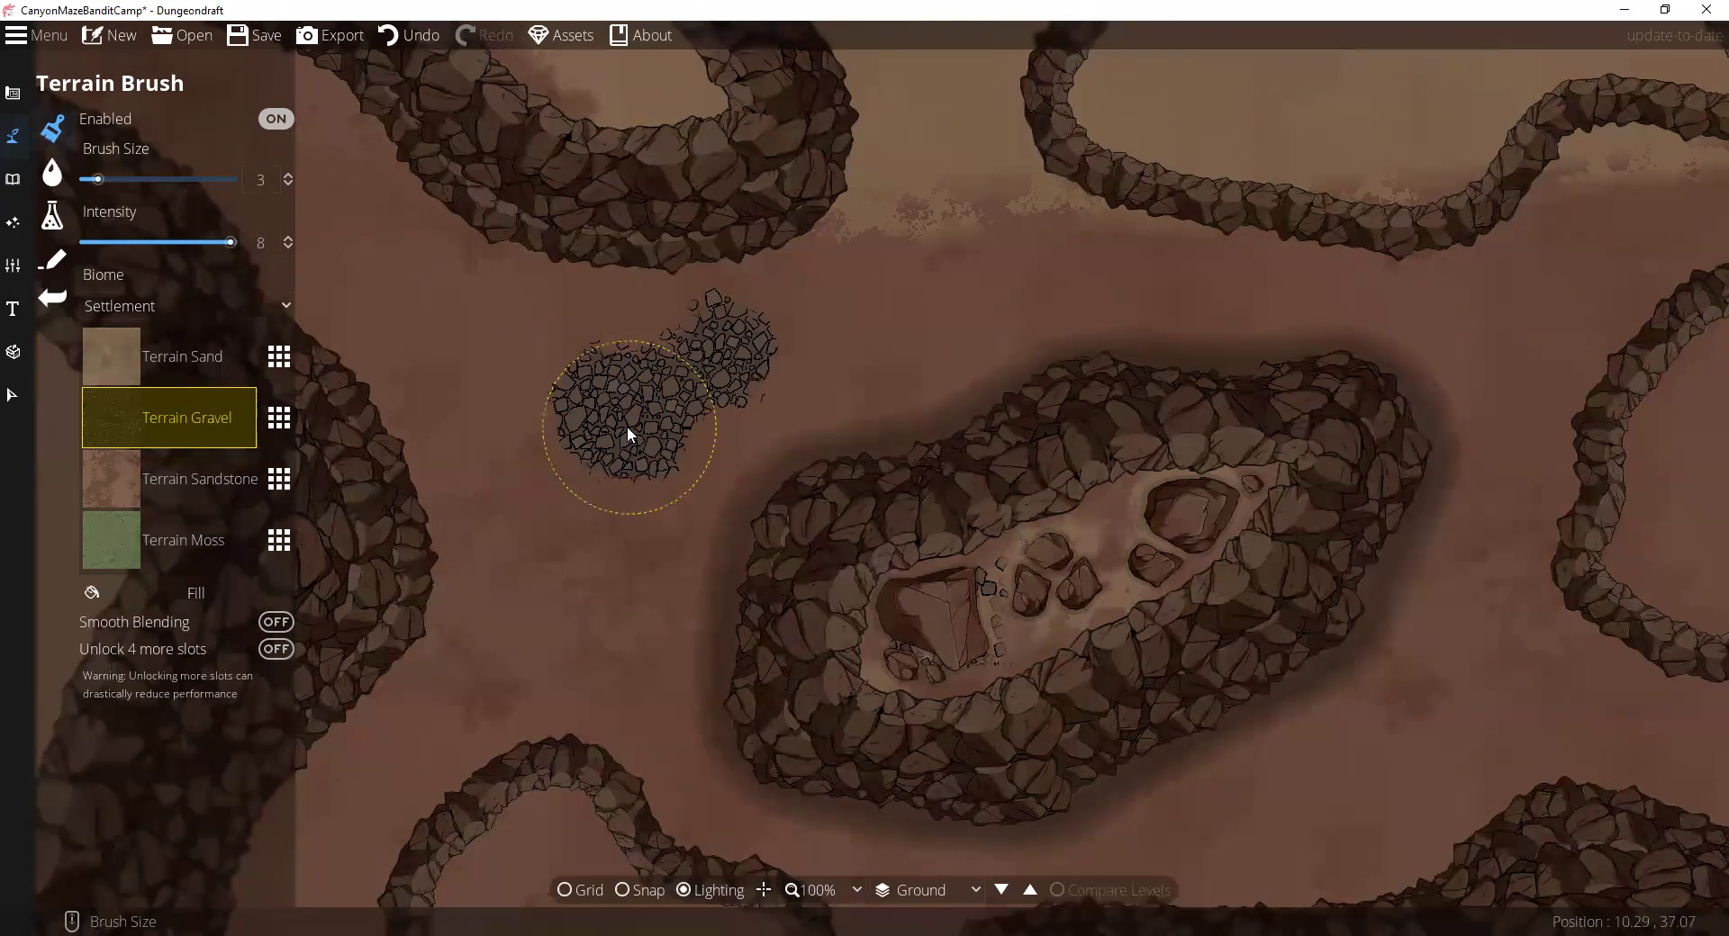
click(168, 468)
mouse_move(490, 452)
mouse_down()
mouse_move(709, 350)
mouse_move(630, 458)
mouse_move(593, 382)
mouse_up()
drag(231, 242, 86, 243)
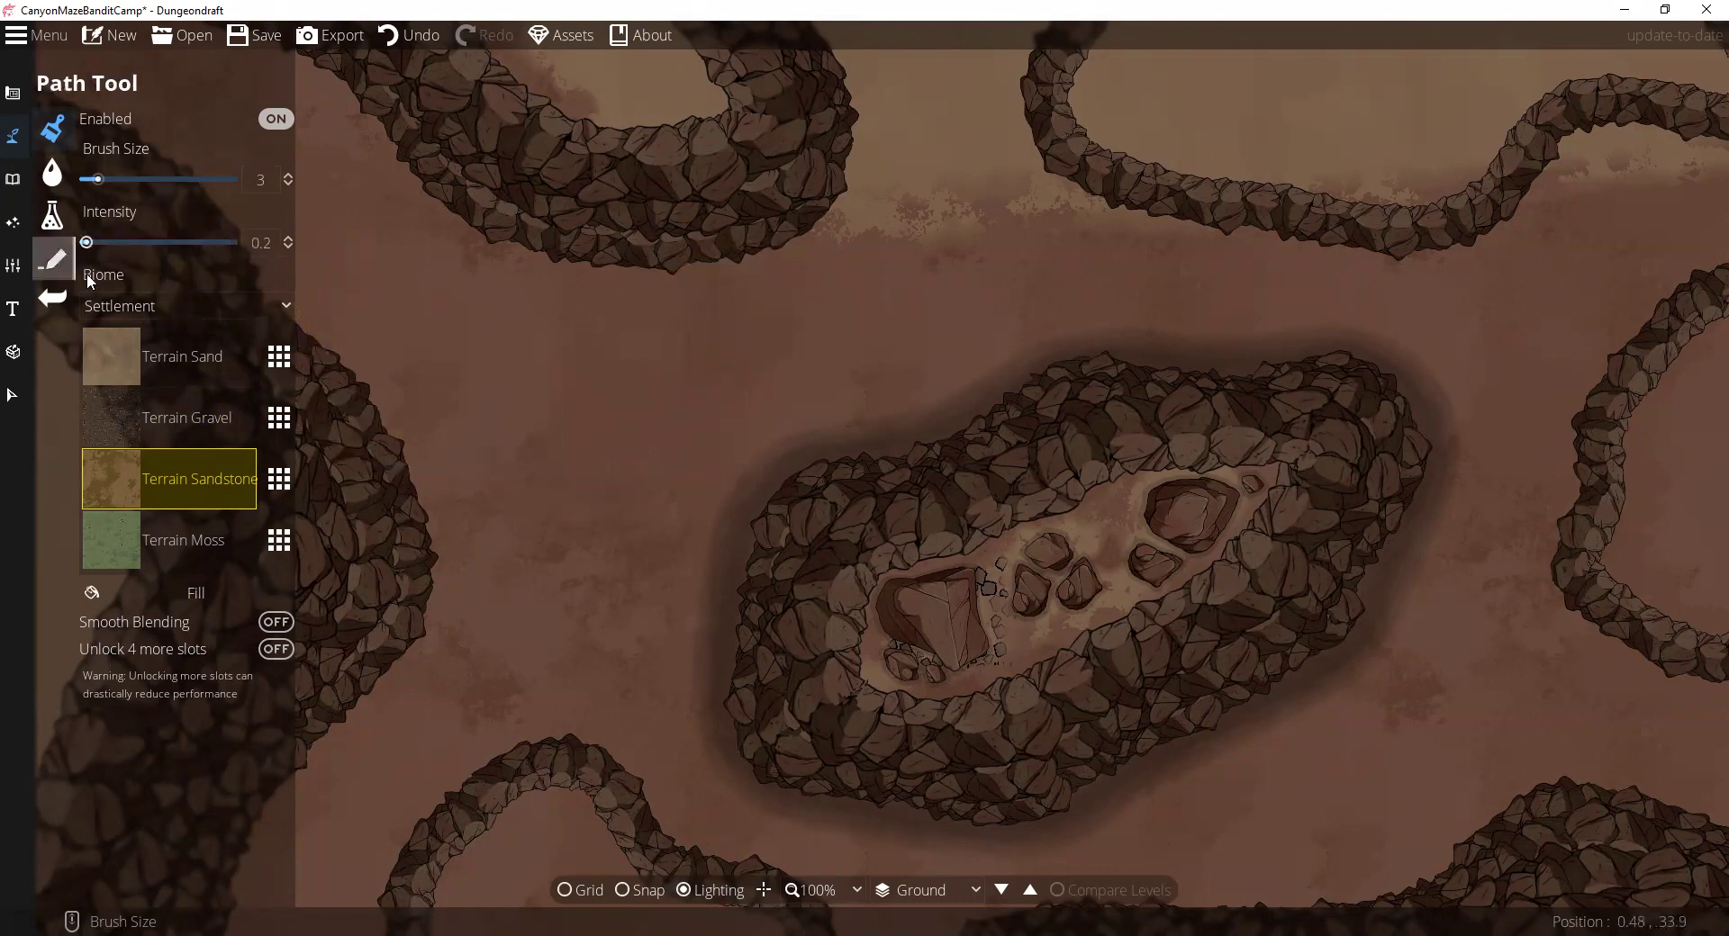
Step: Scatter Terrain Gravel among the rocks across the central plateau's interior with brush size 3 and intensity 2.1
click(171, 418)
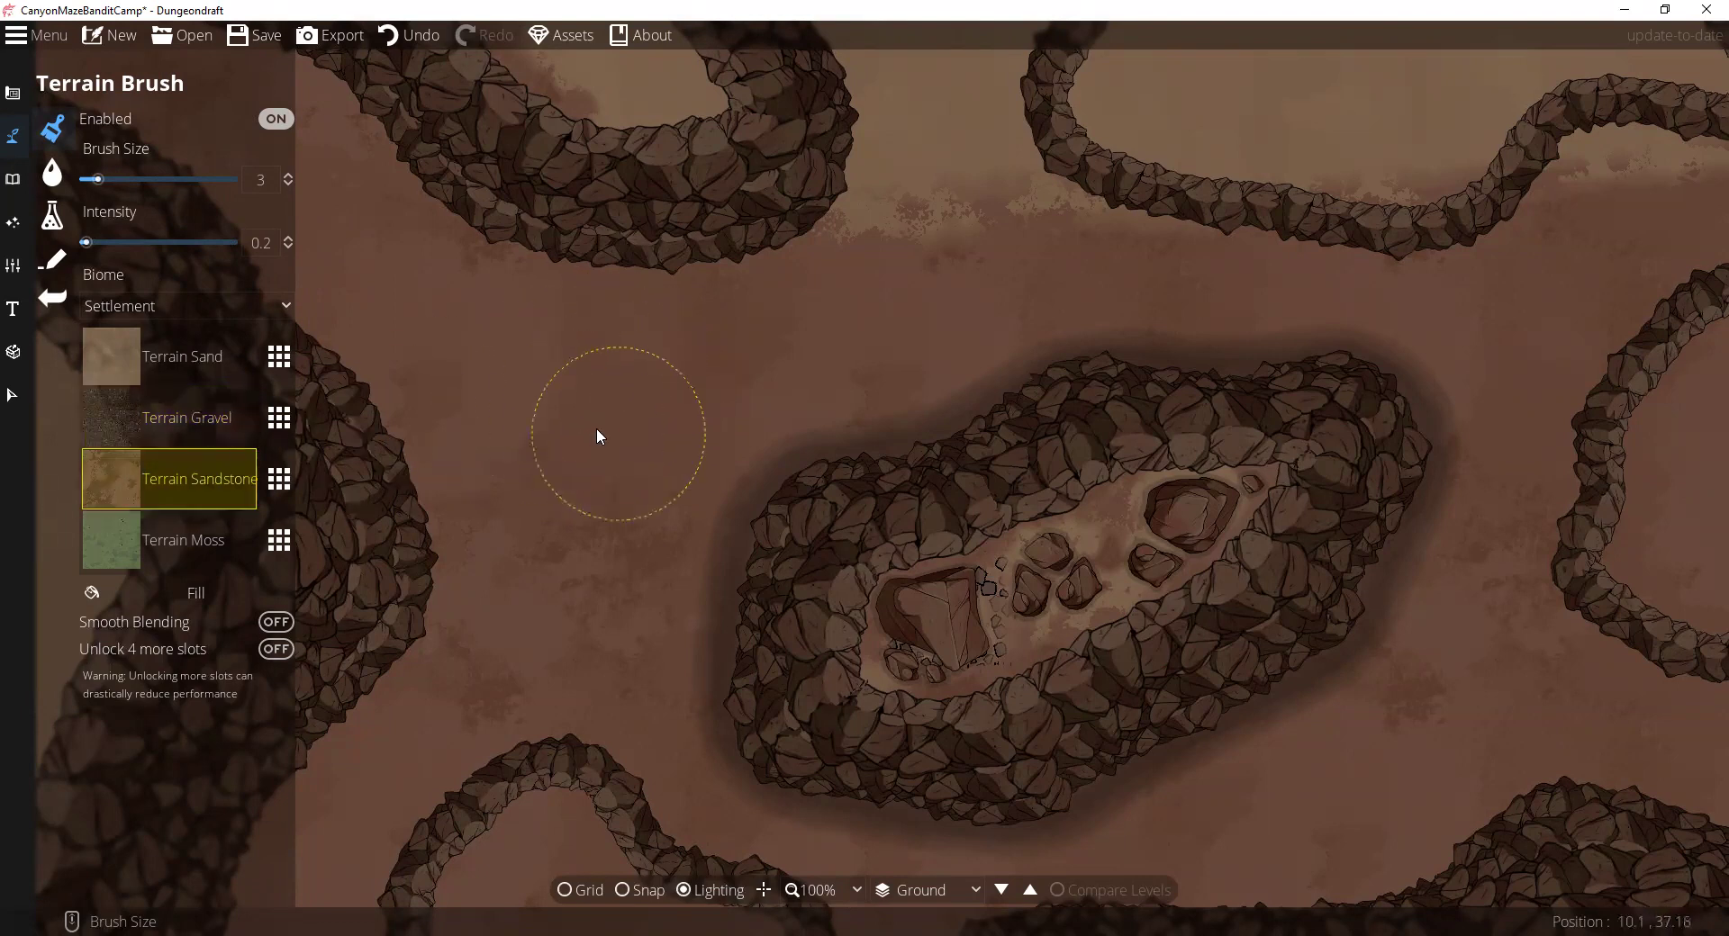
scroll(954, 580, down, 1)
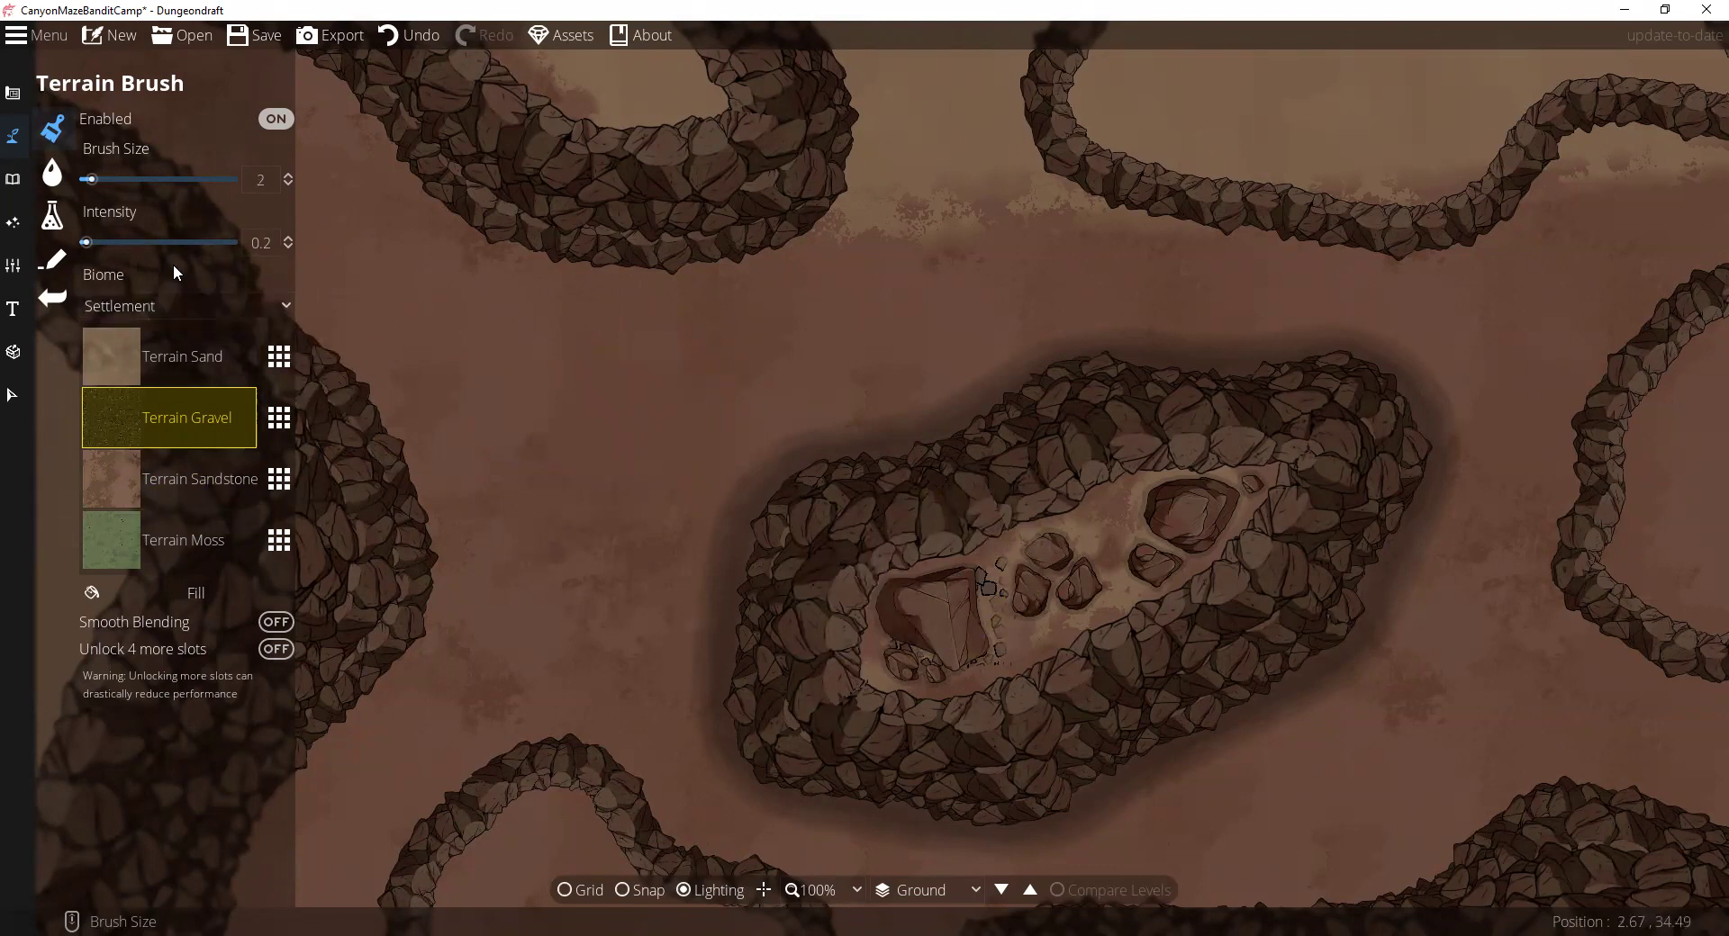
drag(97, 248, 121, 245)
scroll(1063, 580, up, 2)
scroll(1066, 565, down, 1)
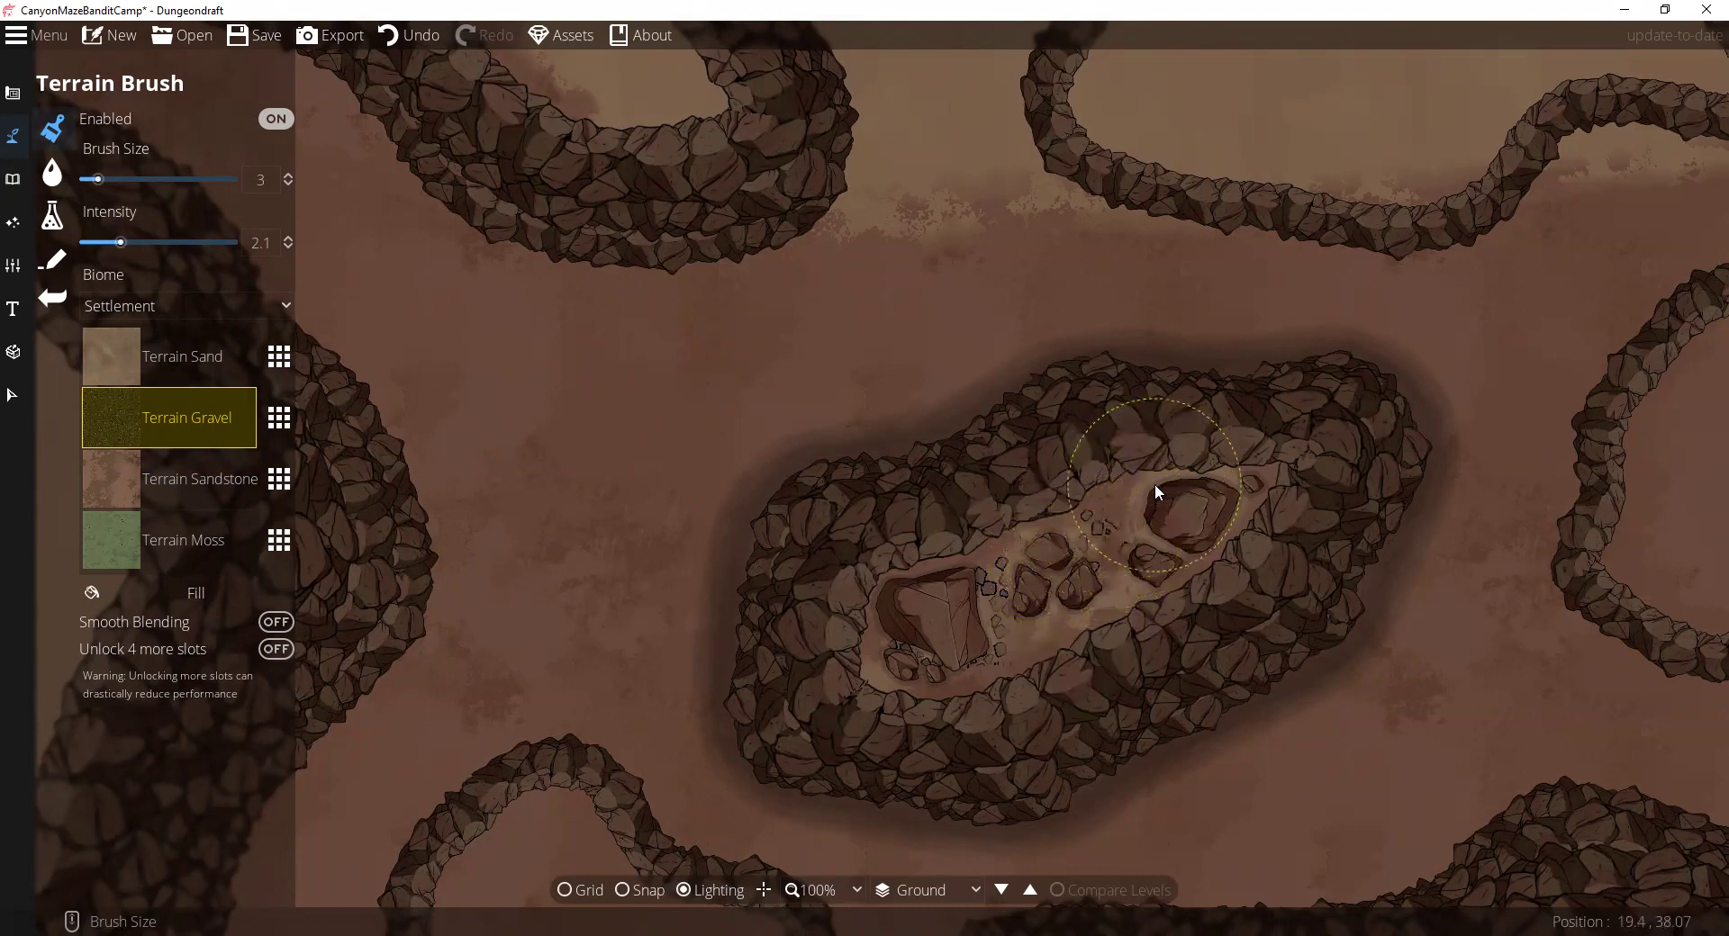
mouse_move(1184, 489)
mouse_down()
mouse_move(1247, 500)
mouse_move(1132, 602)
mouse_move(1031, 646)
mouse_move(906, 666)
mouse_move(876, 649)
mouse_move(901, 566)
mouse_move(933, 543)
mouse_move(851, 652)
mouse_move(1012, 533)
mouse_move(1043, 627)
mouse_move(1078, 648)
mouse_move(1087, 613)
mouse_move(1024, 660)
mouse_move(1107, 562)
mouse_move(1053, 504)
mouse_move(1116, 517)
mouse_move(1148, 554)
mouse_move(844, 483)
mouse_up()
Step: Scatter Terrain Gravel around the outer base of the central plateau with brush size 5
scroll(864, 446, up, 2)
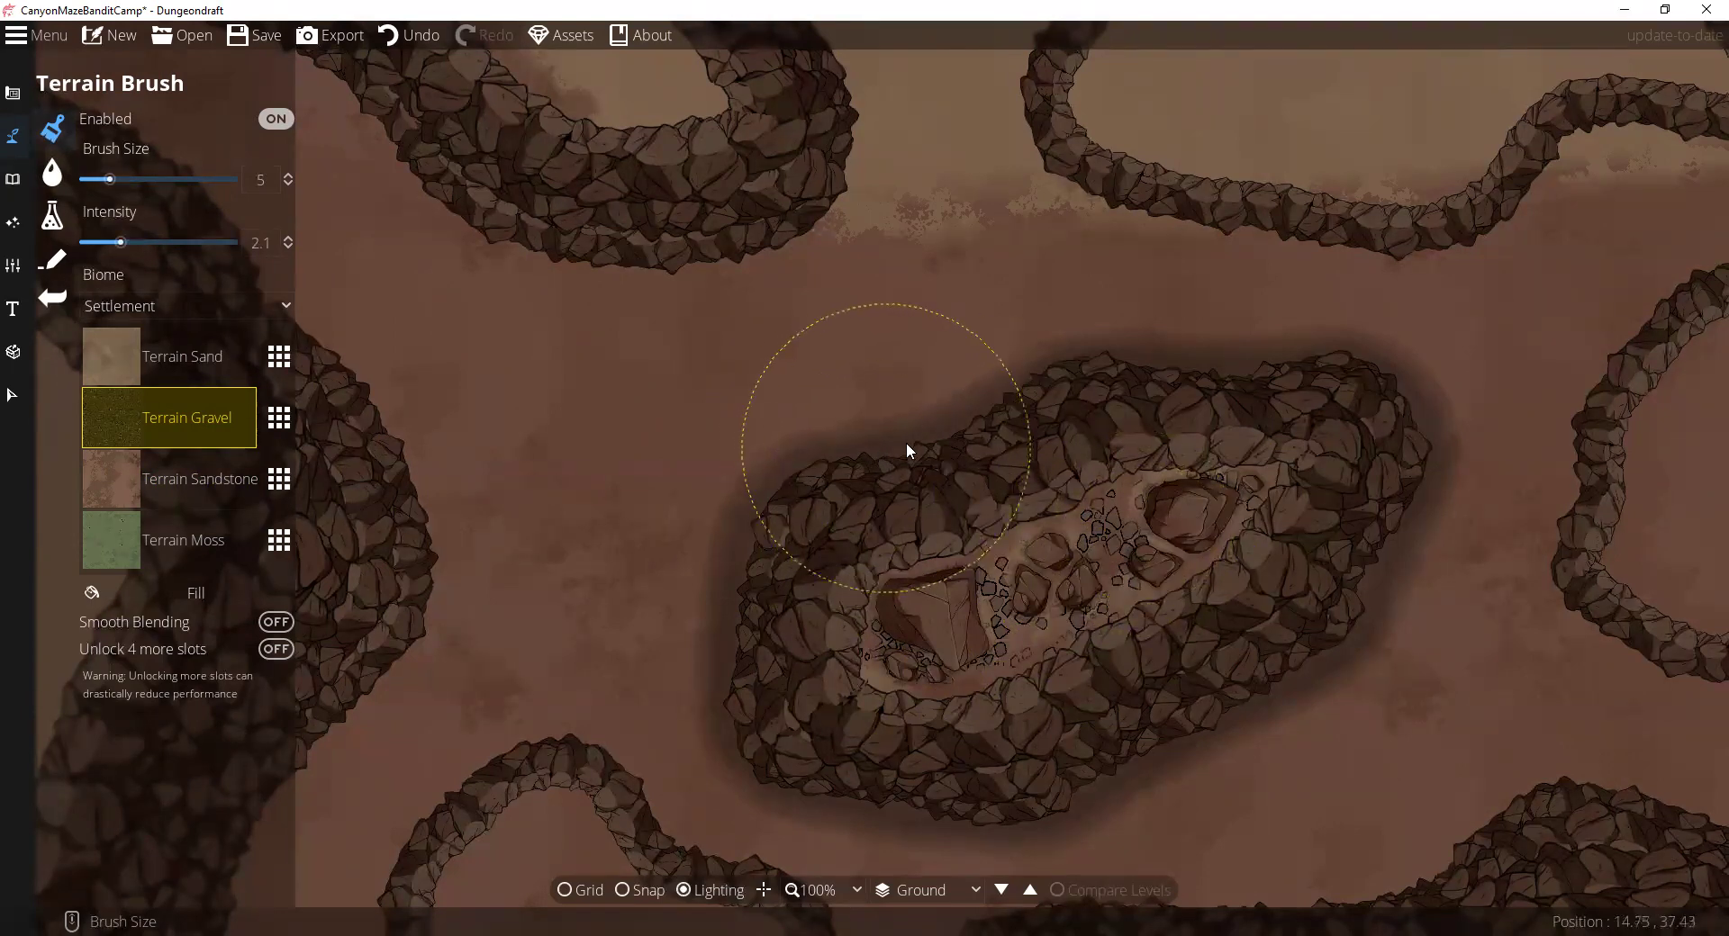
mouse_move(946, 426)
mouse_down()
mouse_move(967, 385)
mouse_move(1088, 328)
mouse_move(1273, 378)
mouse_move(1304, 357)
mouse_move(1364, 359)
mouse_move(1304, 373)
mouse_move(1358, 394)
mouse_move(1431, 478)
mouse_move(1421, 560)
mouse_move(1398, 538)
mouse_move(1332, 631)
mouse_move(1243, 685)
mouse_up()
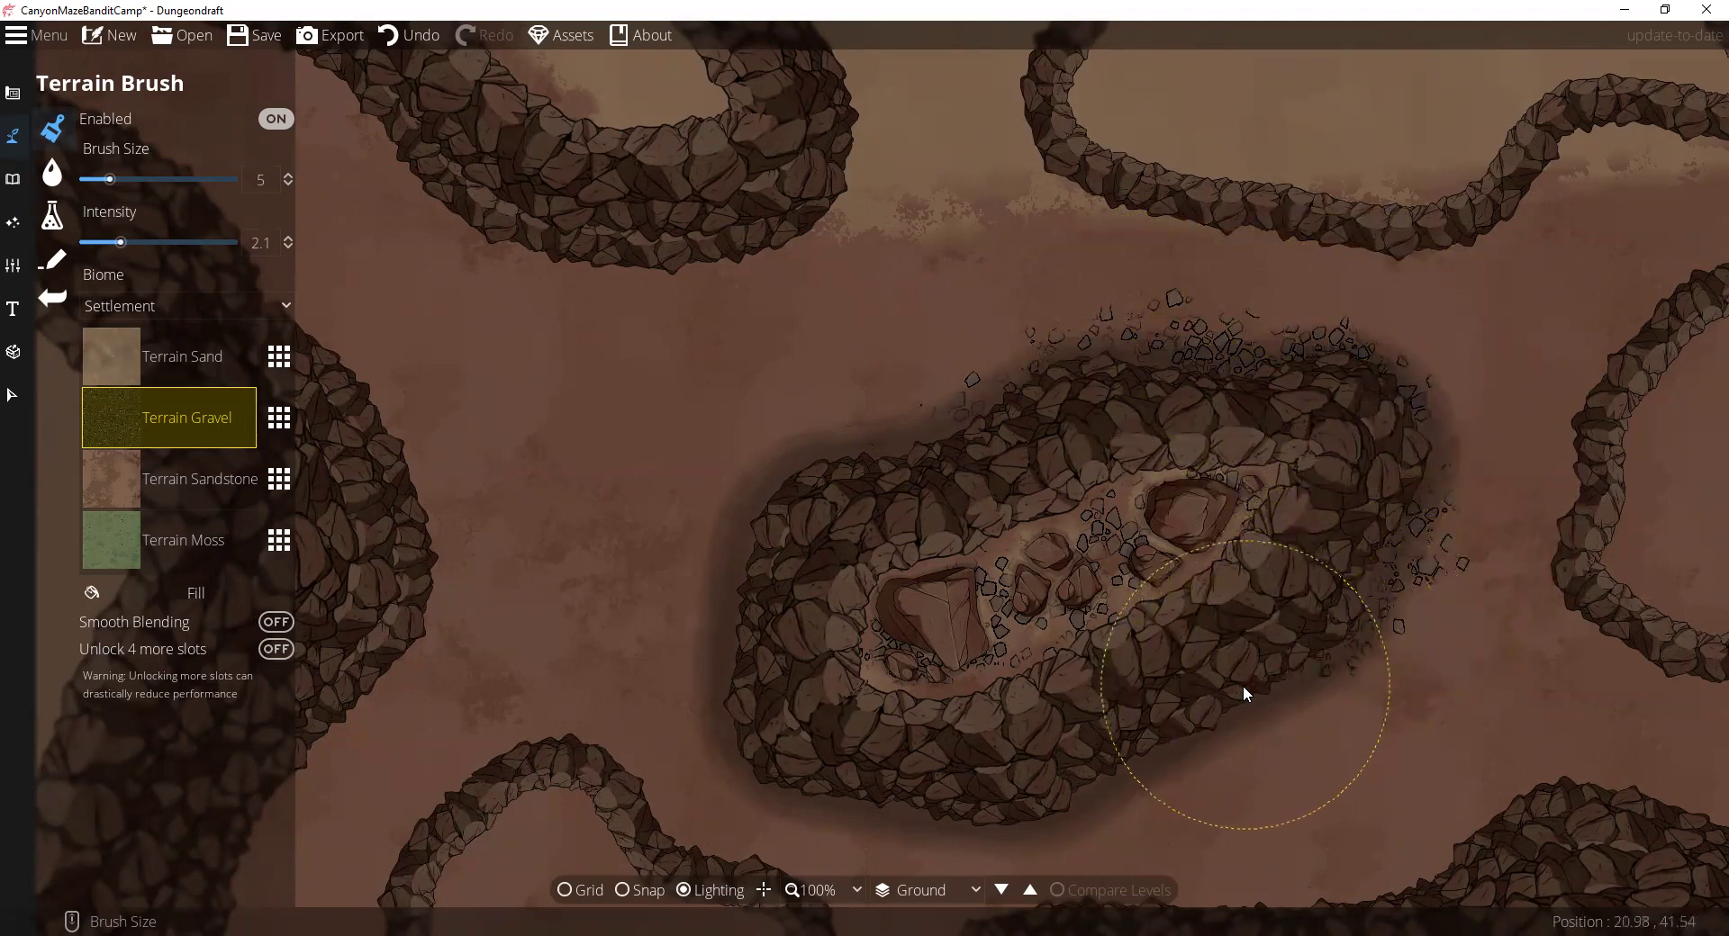
mouse_move(1258, 461)
mouse_down()
mouse_move(1117, 551)
mouse_move(998, 574)
mouse_move(865, 552)
mouse_move(721, 479)
mouse_move(703, 430)
mouse_move(721, 347)
mouse_move(788, 249)
mouse_move(882, 157)
mouse_up()
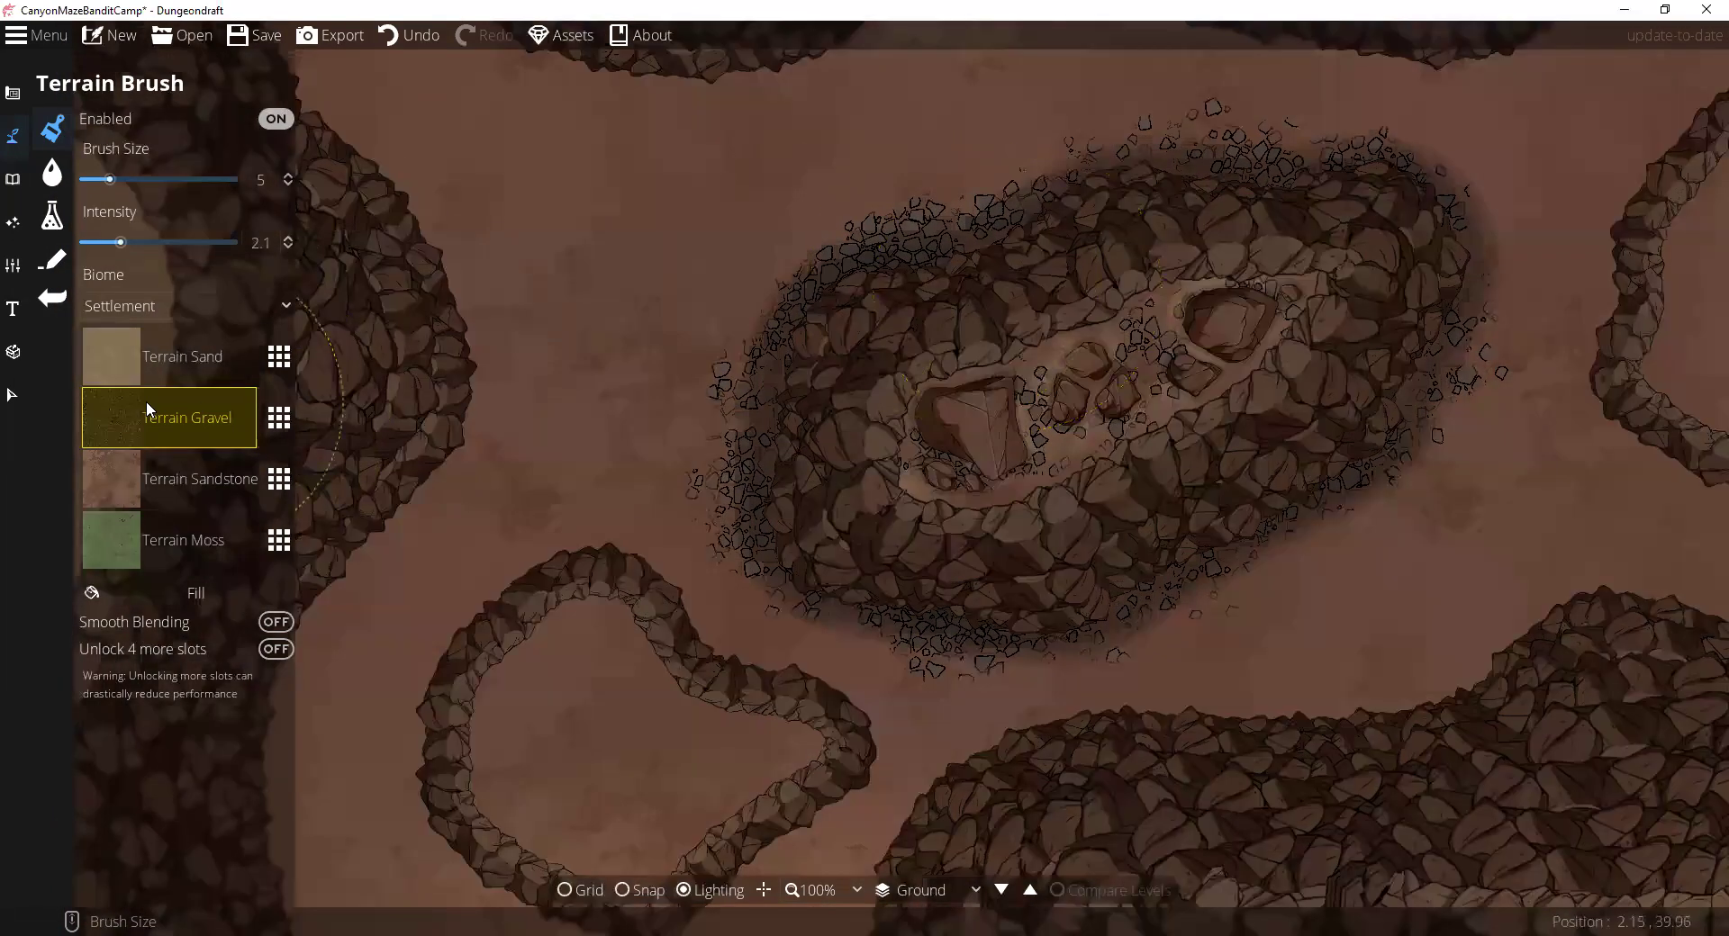
Step: Thin out the gravel around the central plateau's base by painting over parts of it with Terrain Sandstone
click(236, 463)
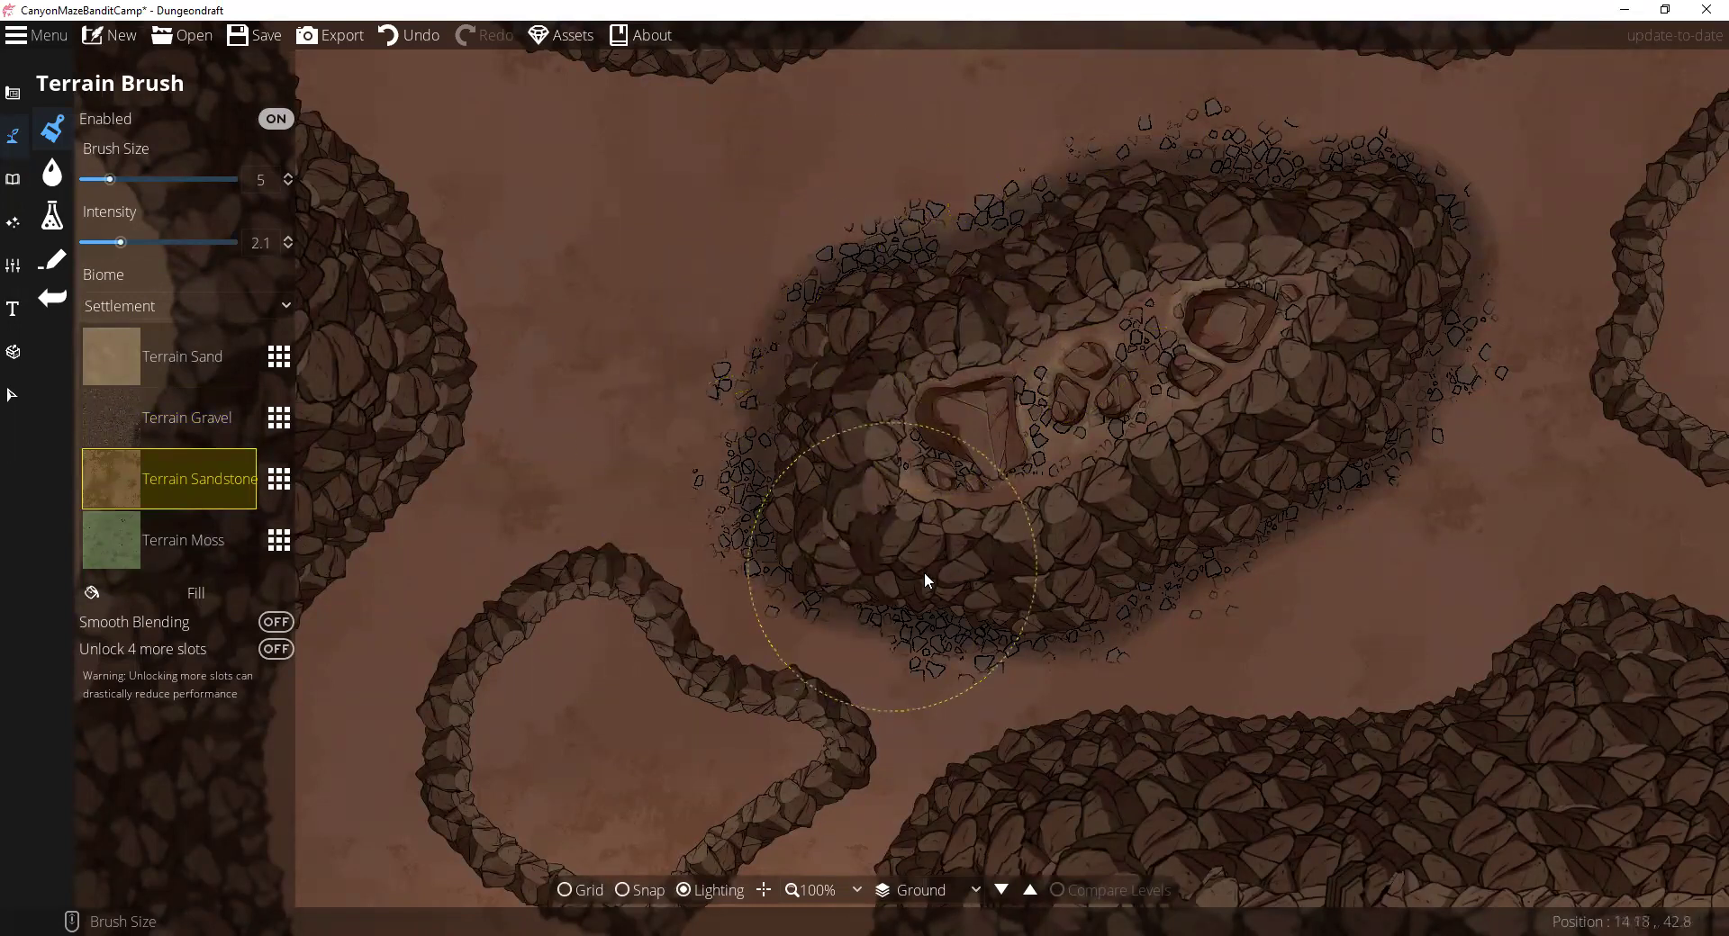
scroll(1105, 387, down, 2)
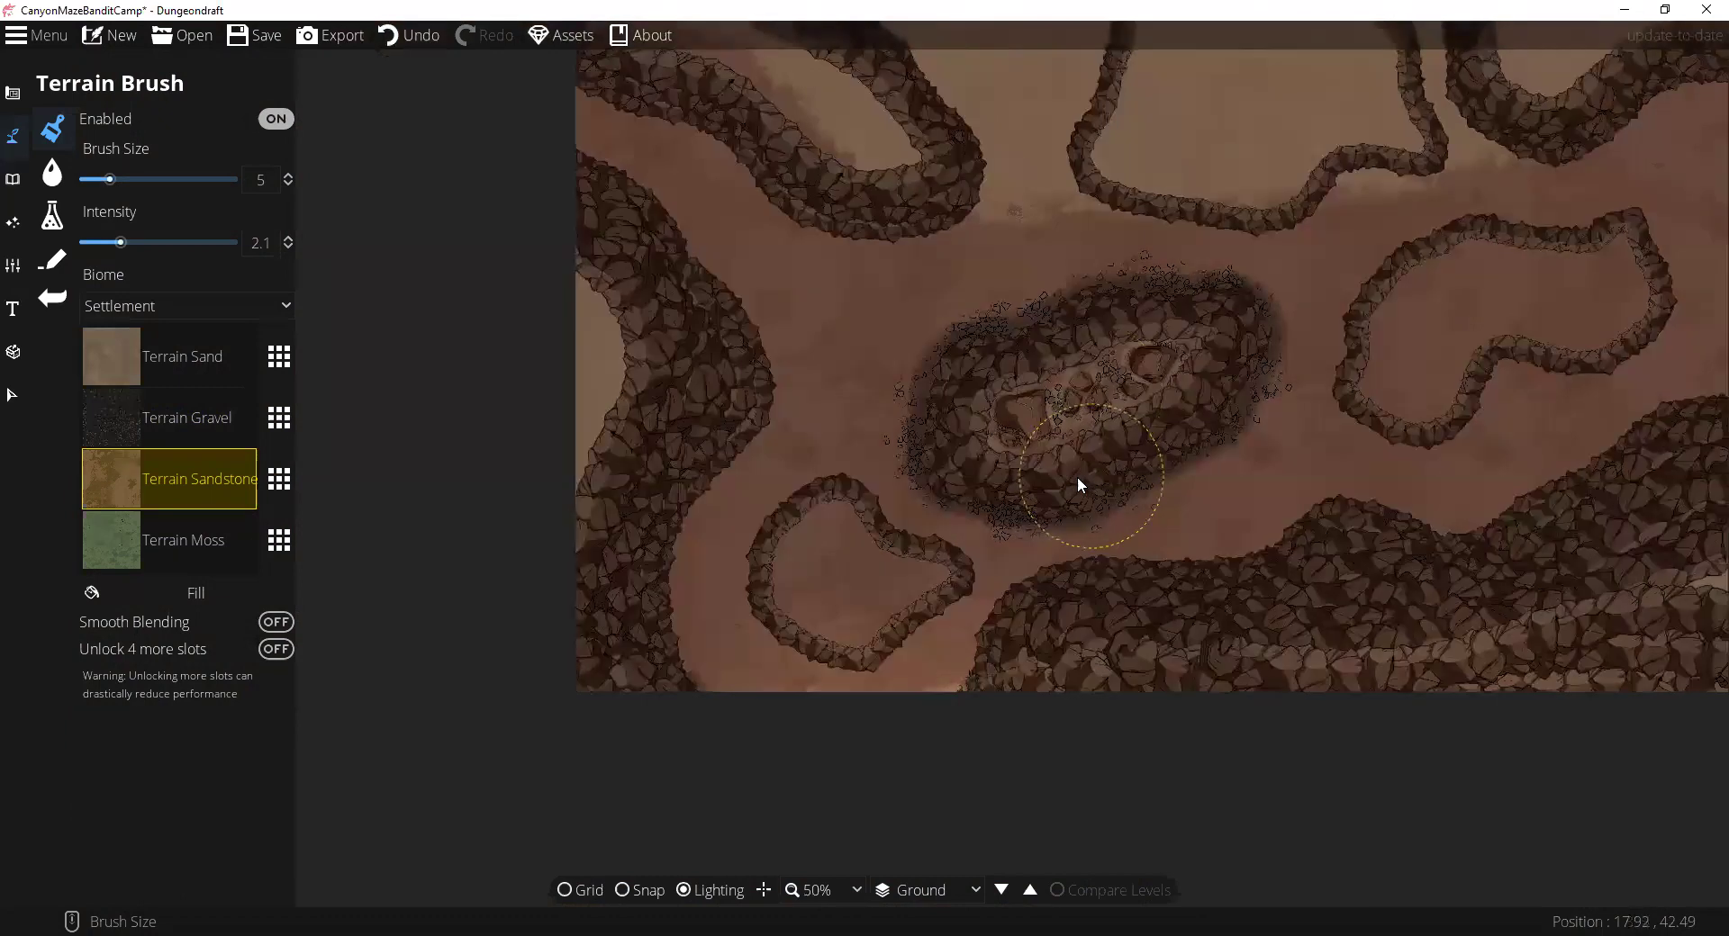
scroll(1212, 620, up, 2)
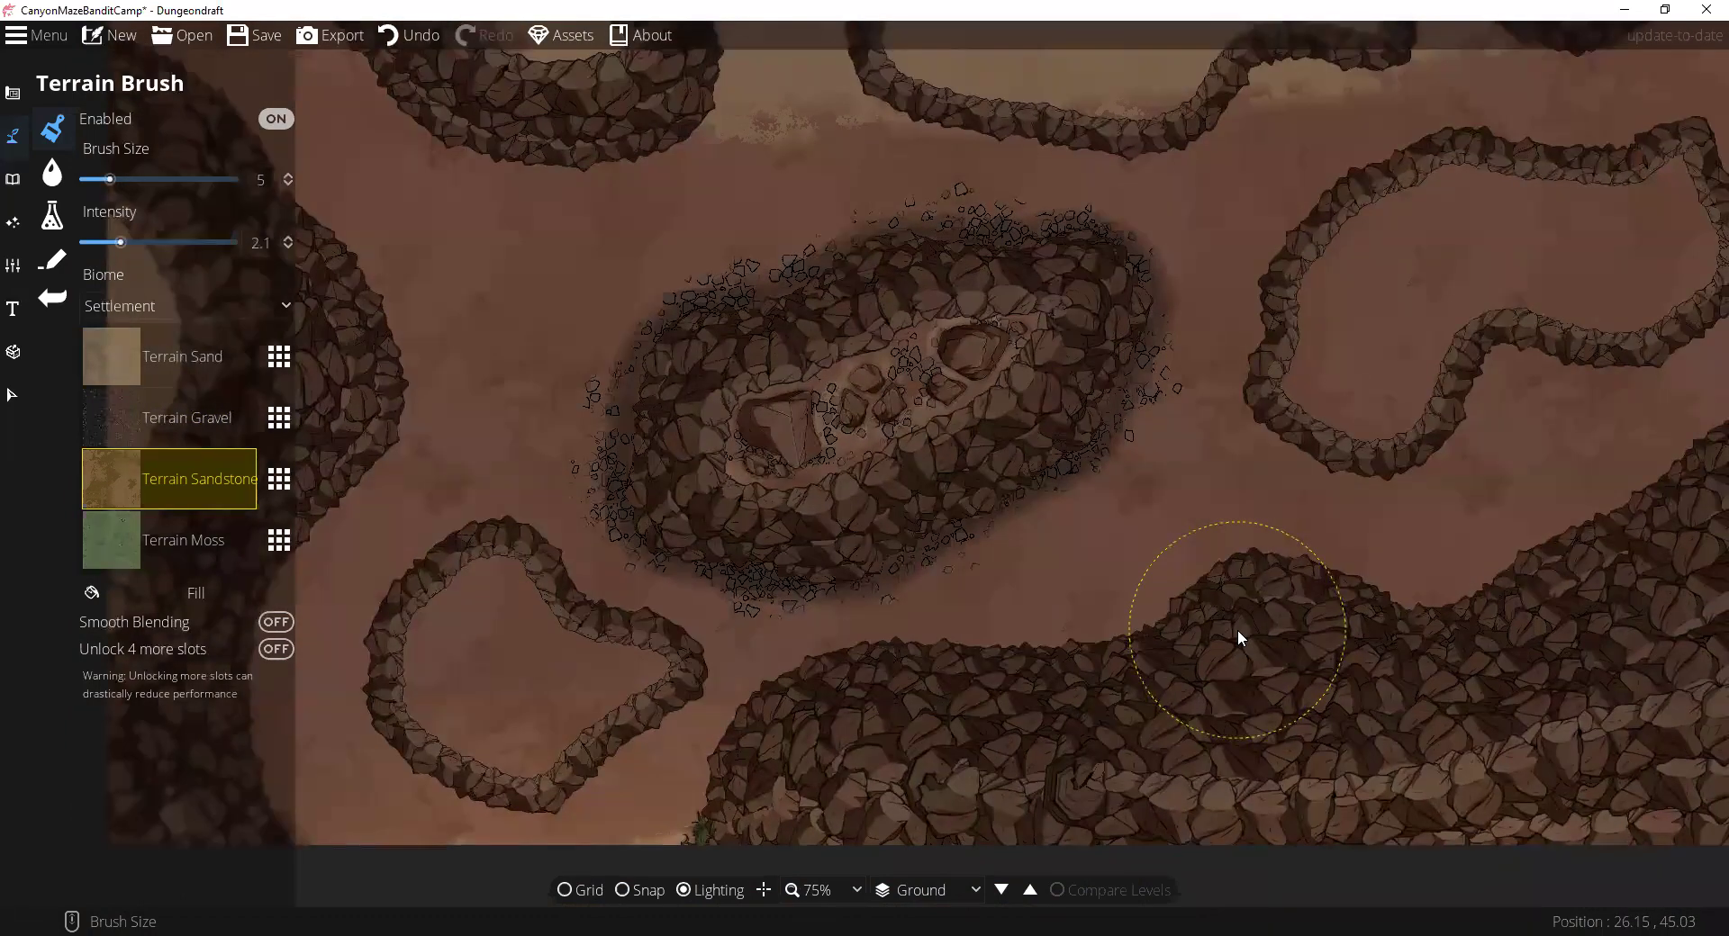
scroll(476, 443, down, 2)
drag(493, 631, 818, 402)
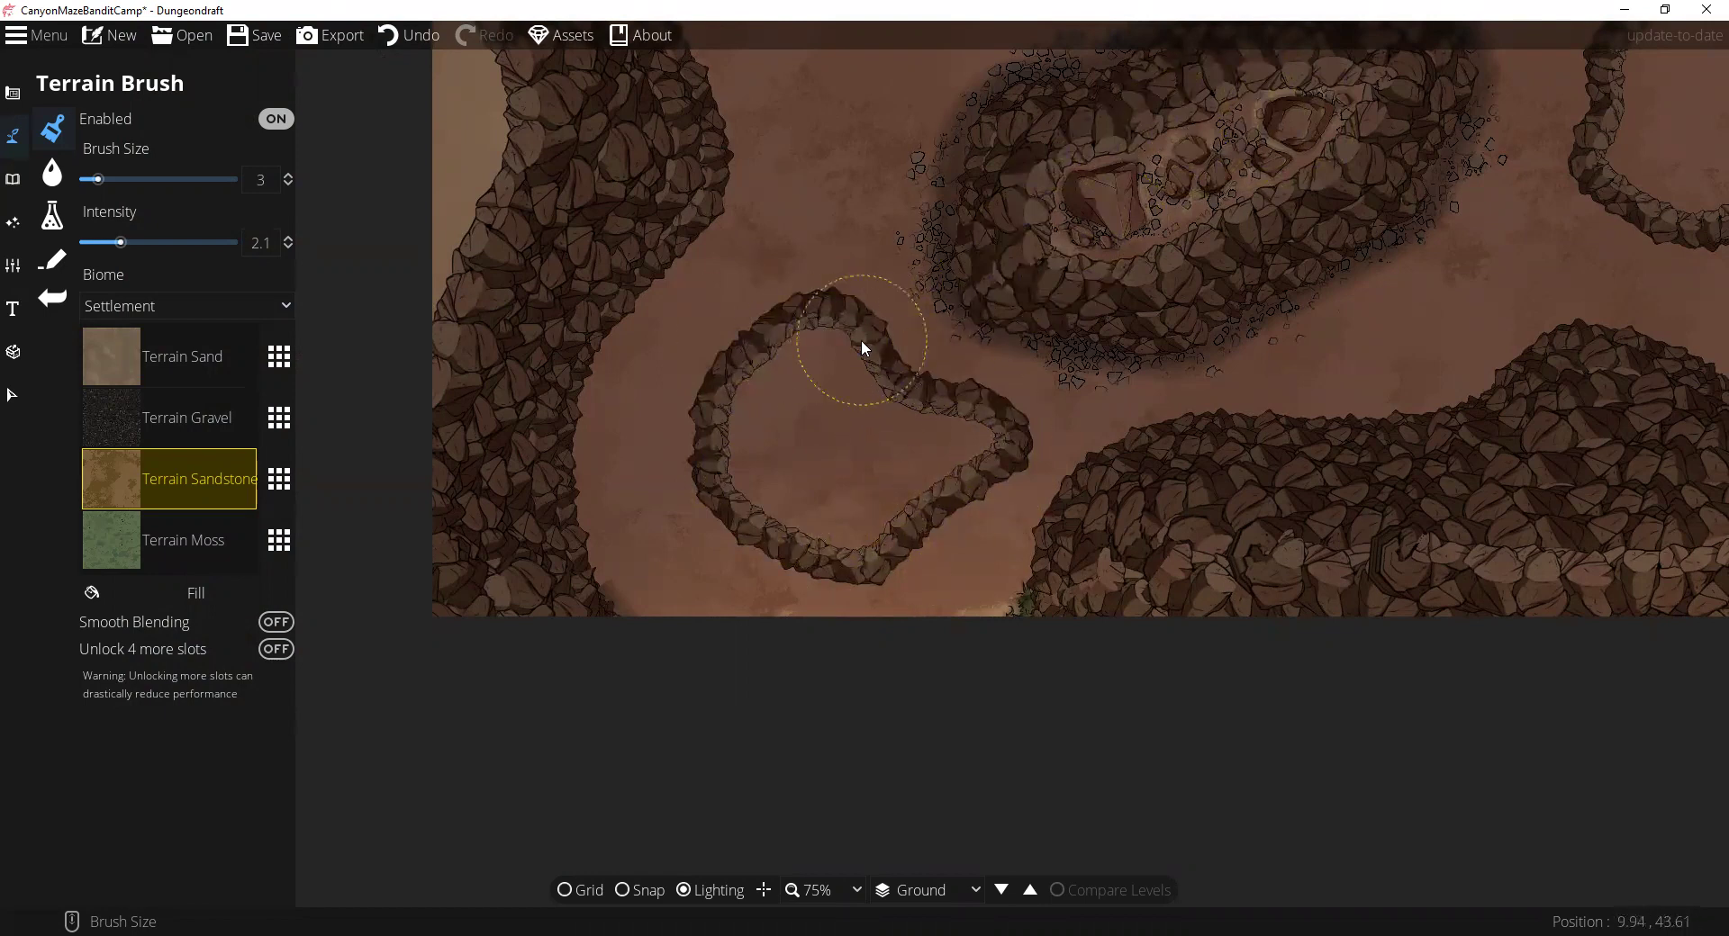
drag(992, 172, 922, 238)
drag(812, 386, 582, 559)
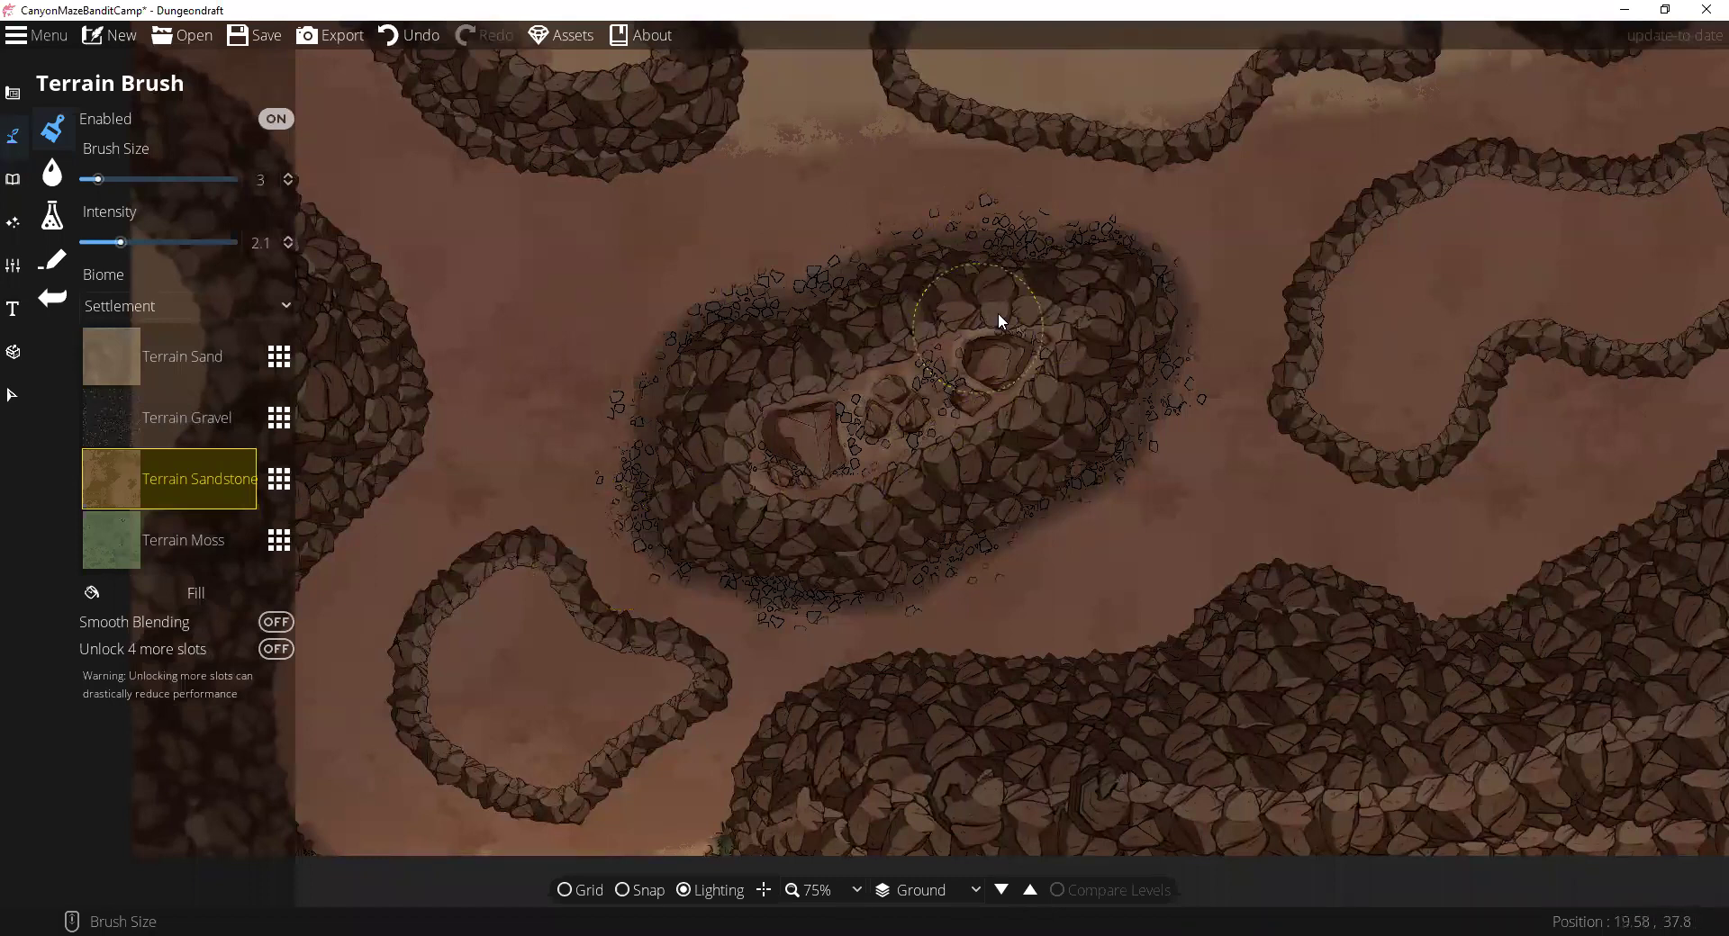
Step: Pick the spiky green forest bush listed right after Forest-BushB-04 as the object to place
click(84, 133)
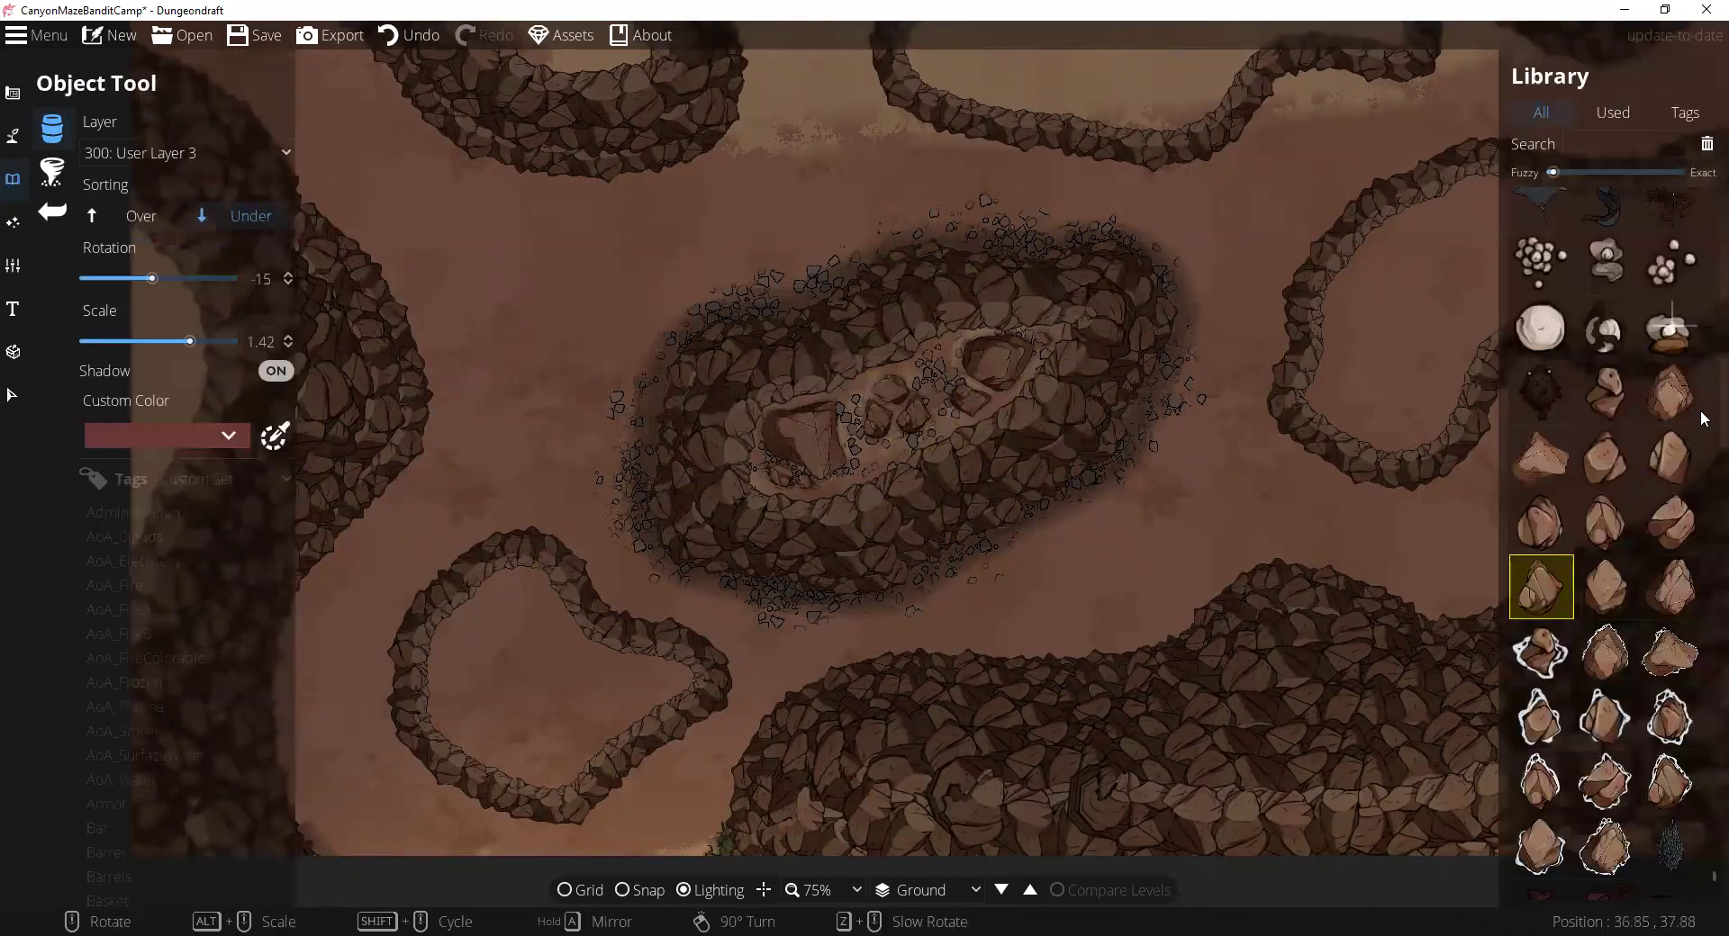
drag(1705, 875, 1701, 669)
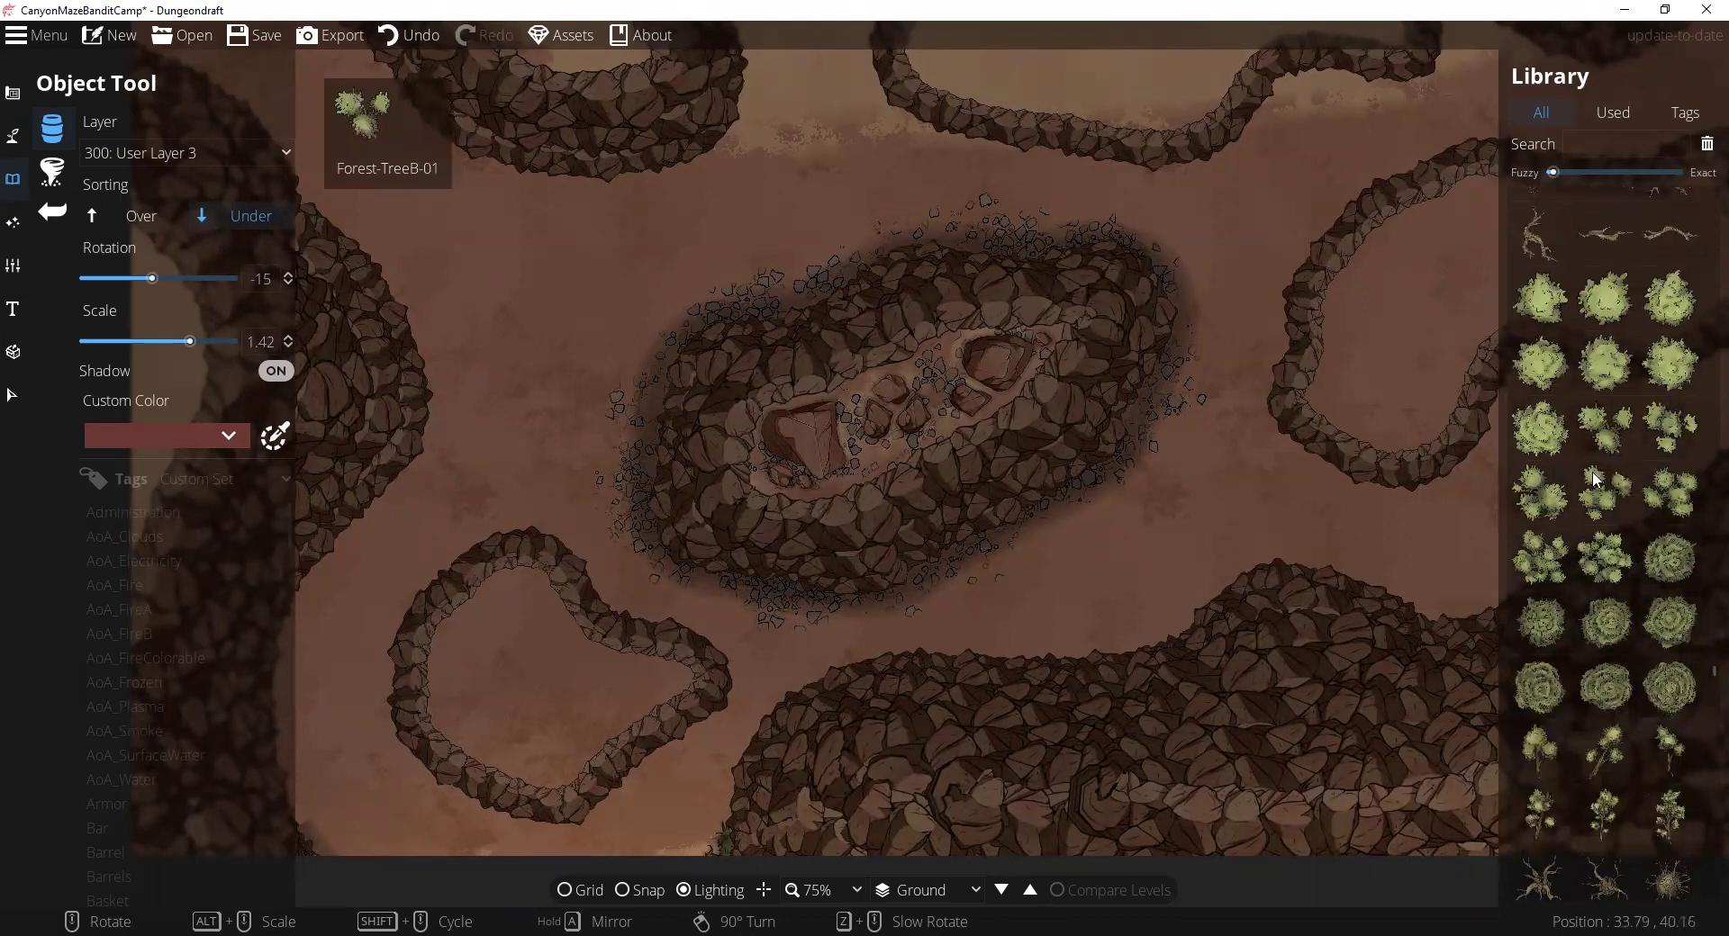
scroll(1602, 517, up, 3)
mouse_move(1646, 602)
scroll(1646, 602, up, 5)
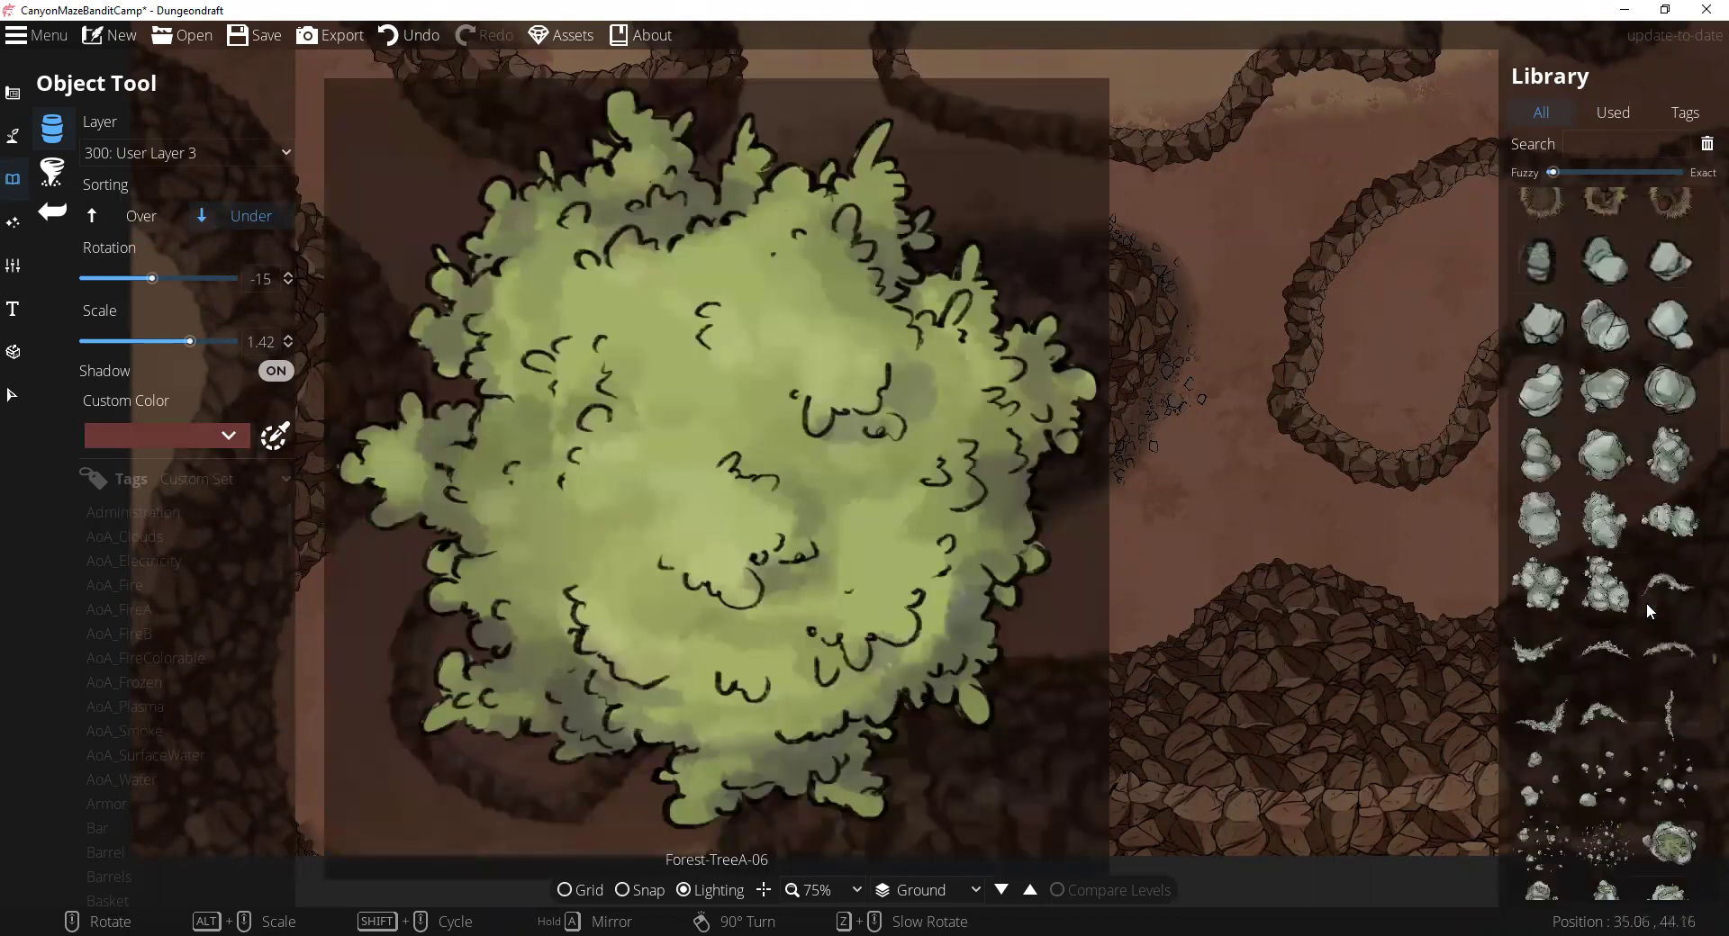
scroll(1646, 602, up, 5)
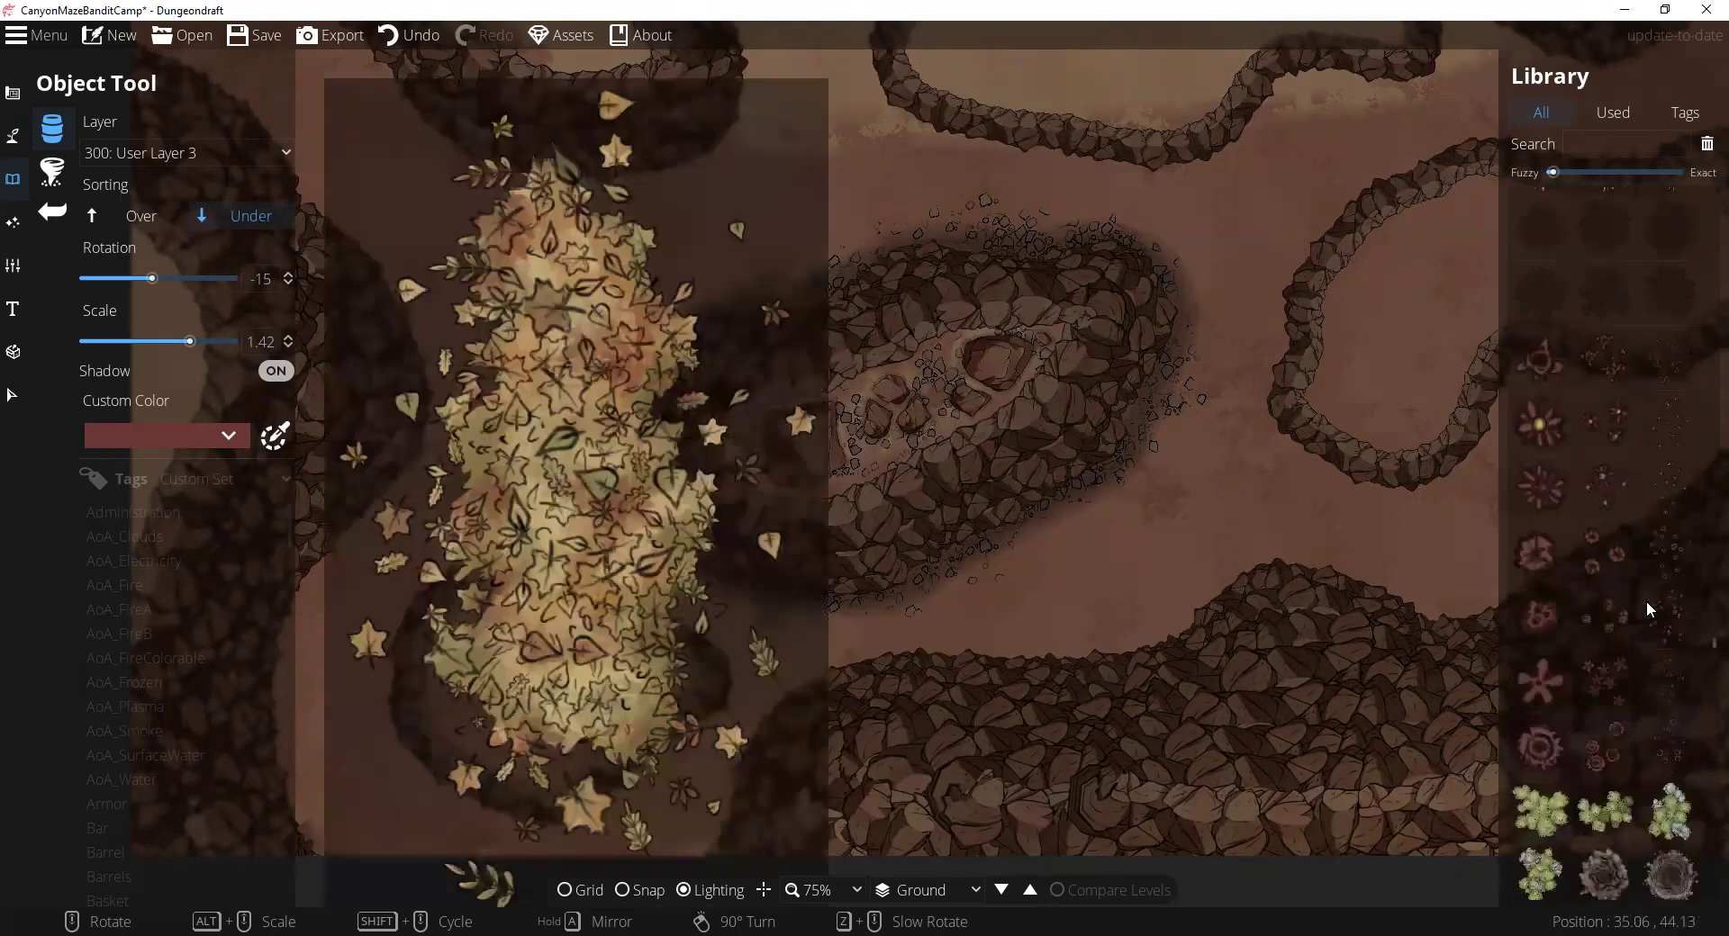
scroll(1646, 602, up, 4)
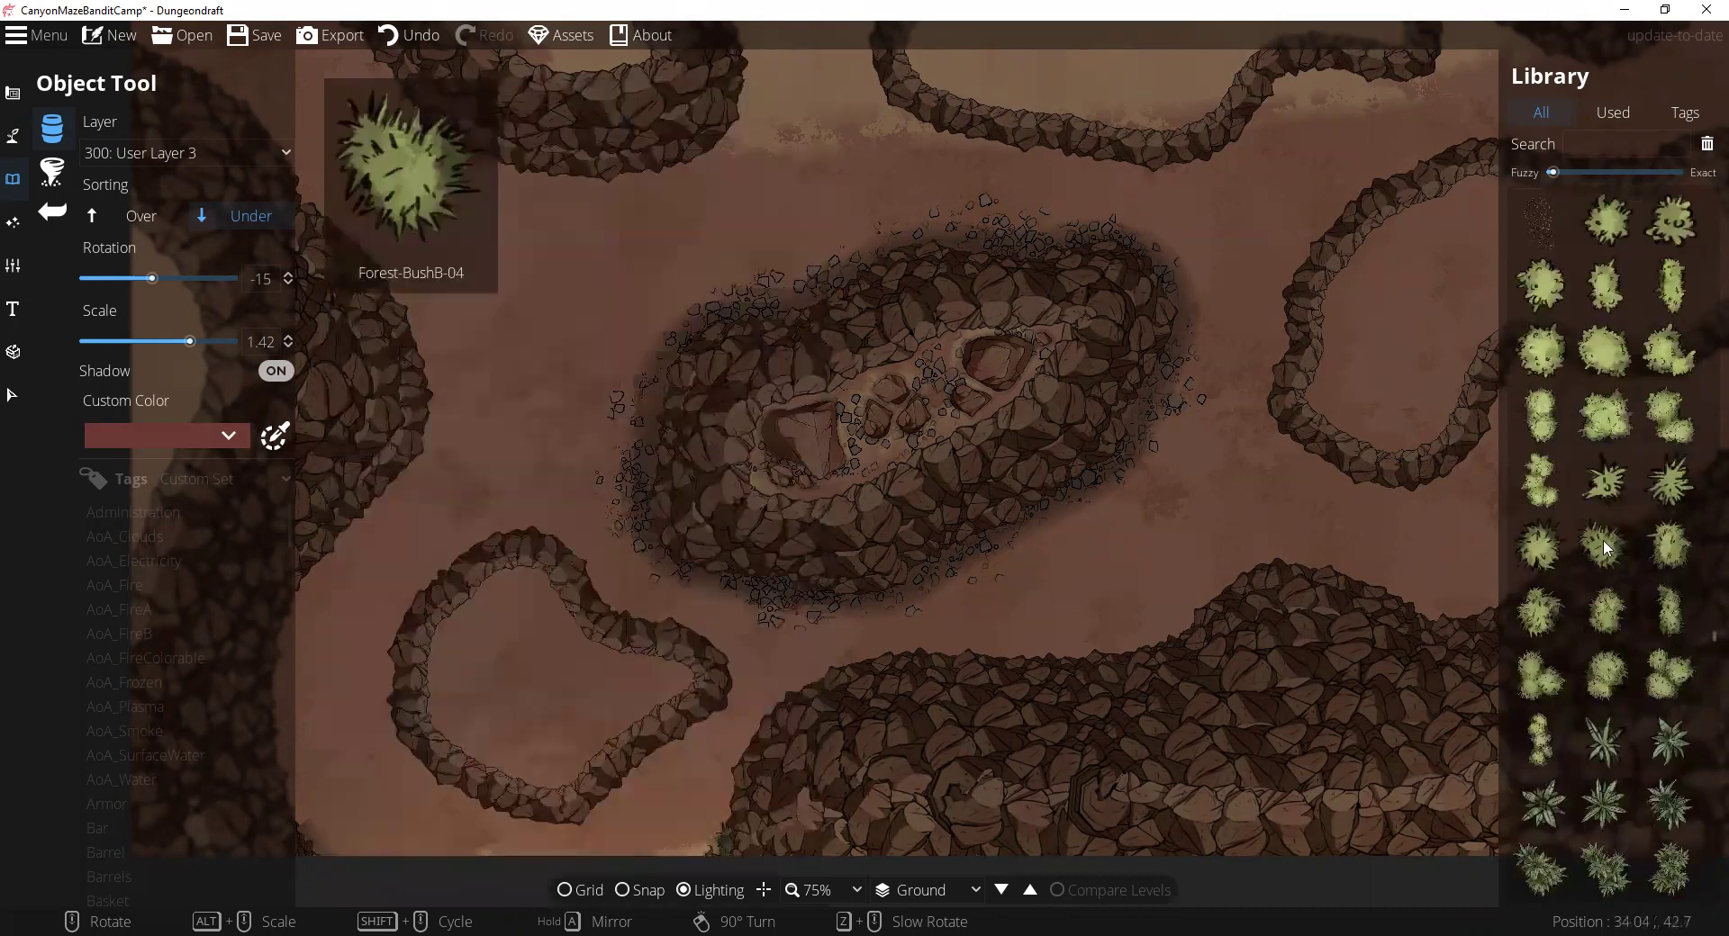
click(1661, 547)
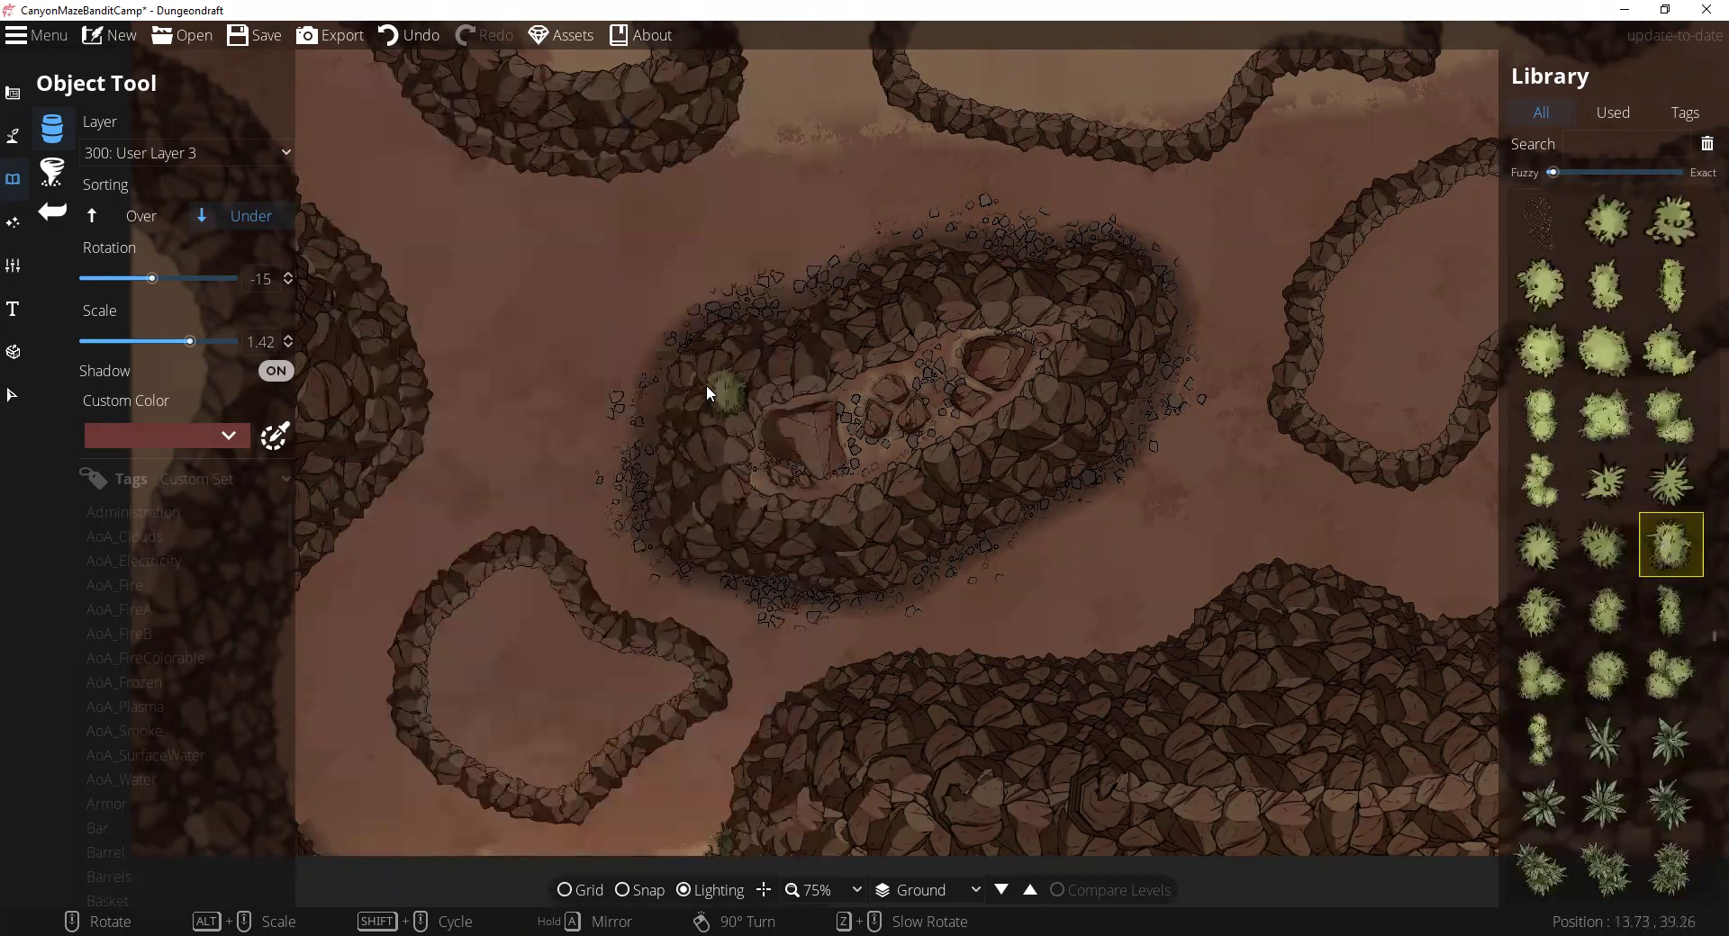
Step: Set the bush's layer to -400: Below Ground, its rotation to 30 and its scale to 1.71
click(171, 153)
click(162, 208)
scroll(679, 344, up, 3)
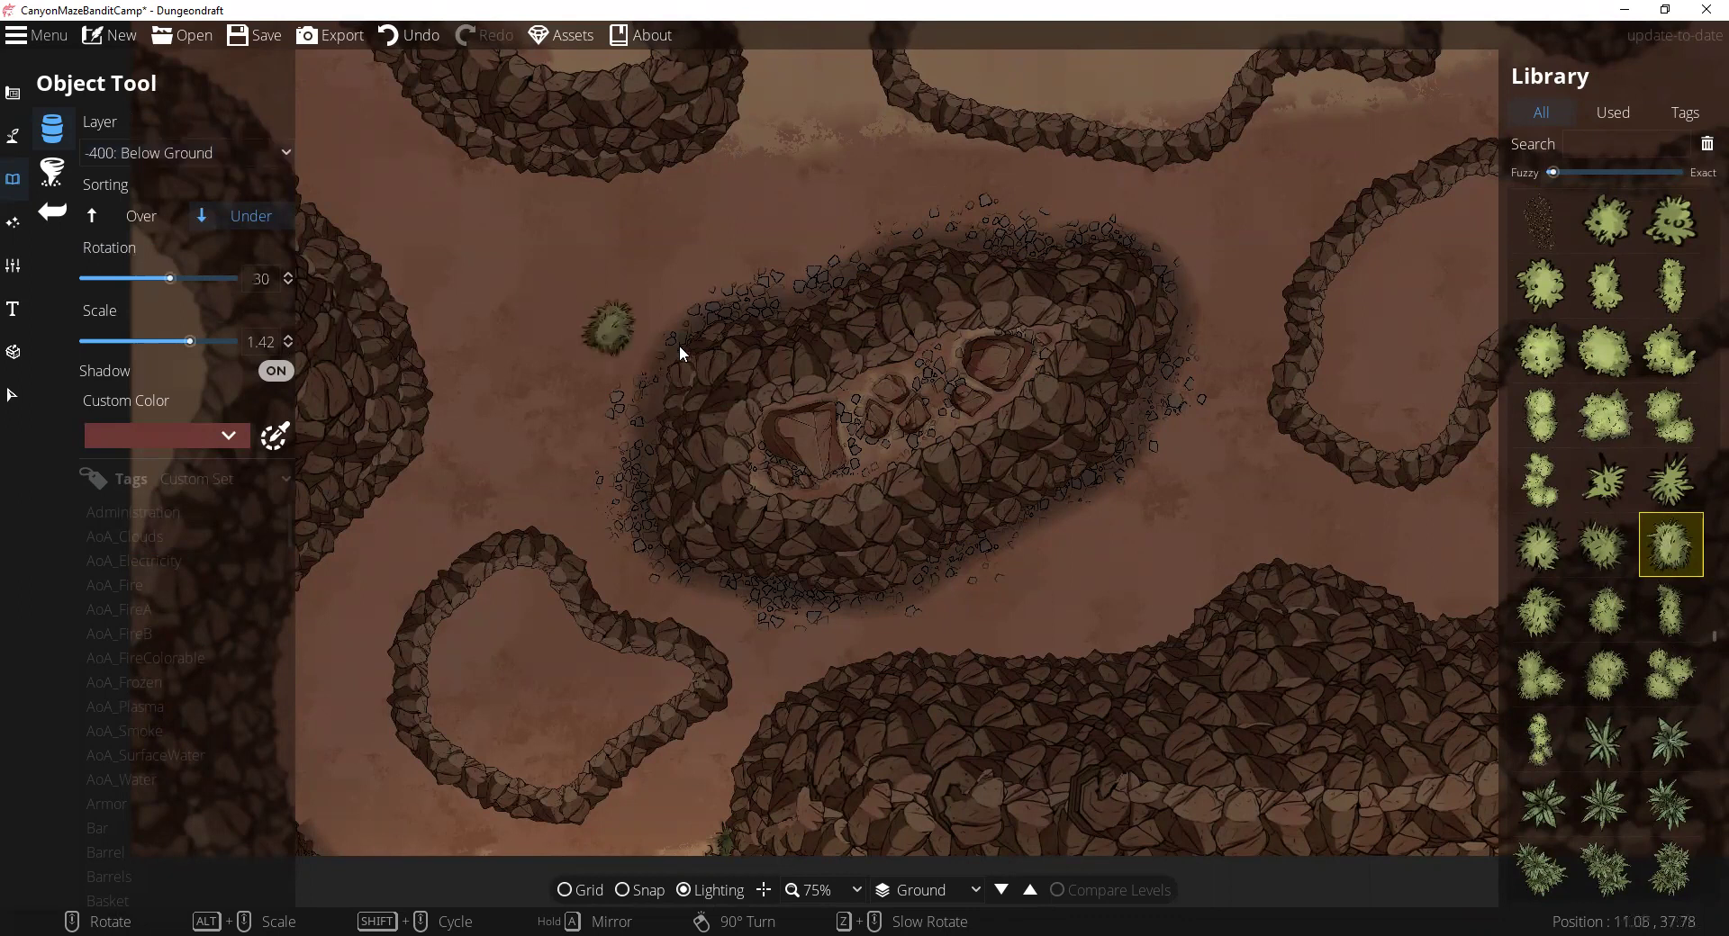
drag(189, 341, 197, 341)
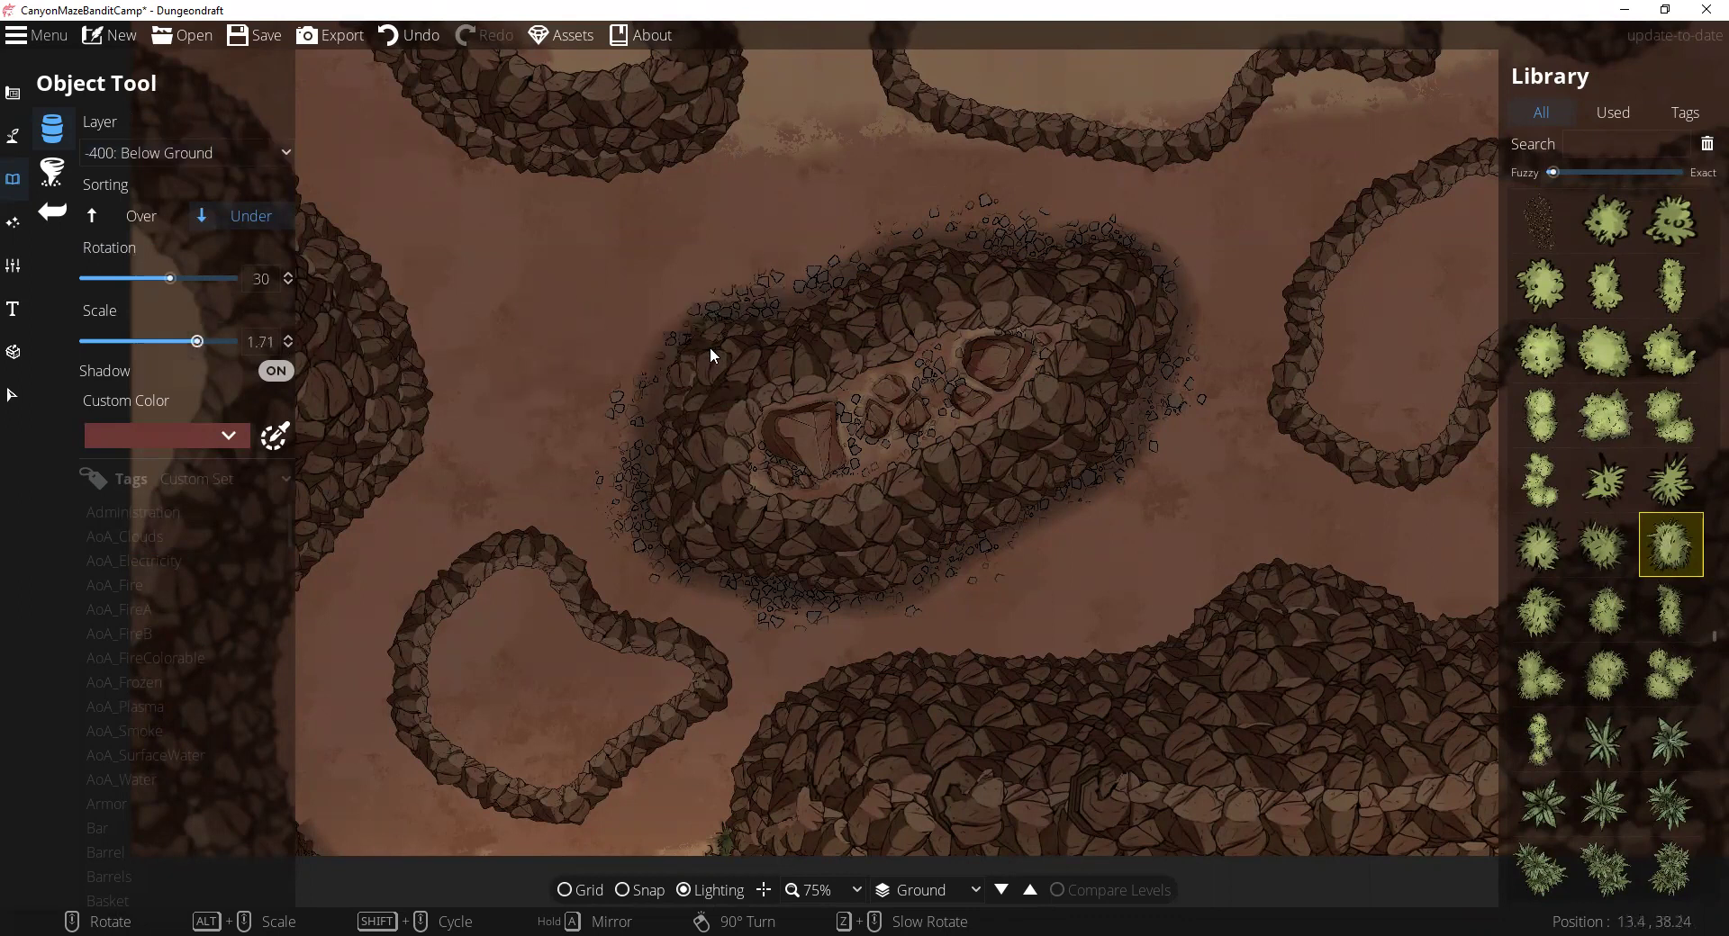
Step: Place bushes at varied rotations along the central plateau's northern edge so they peek out from under the rocks
scroll(710, 348, up, 2)
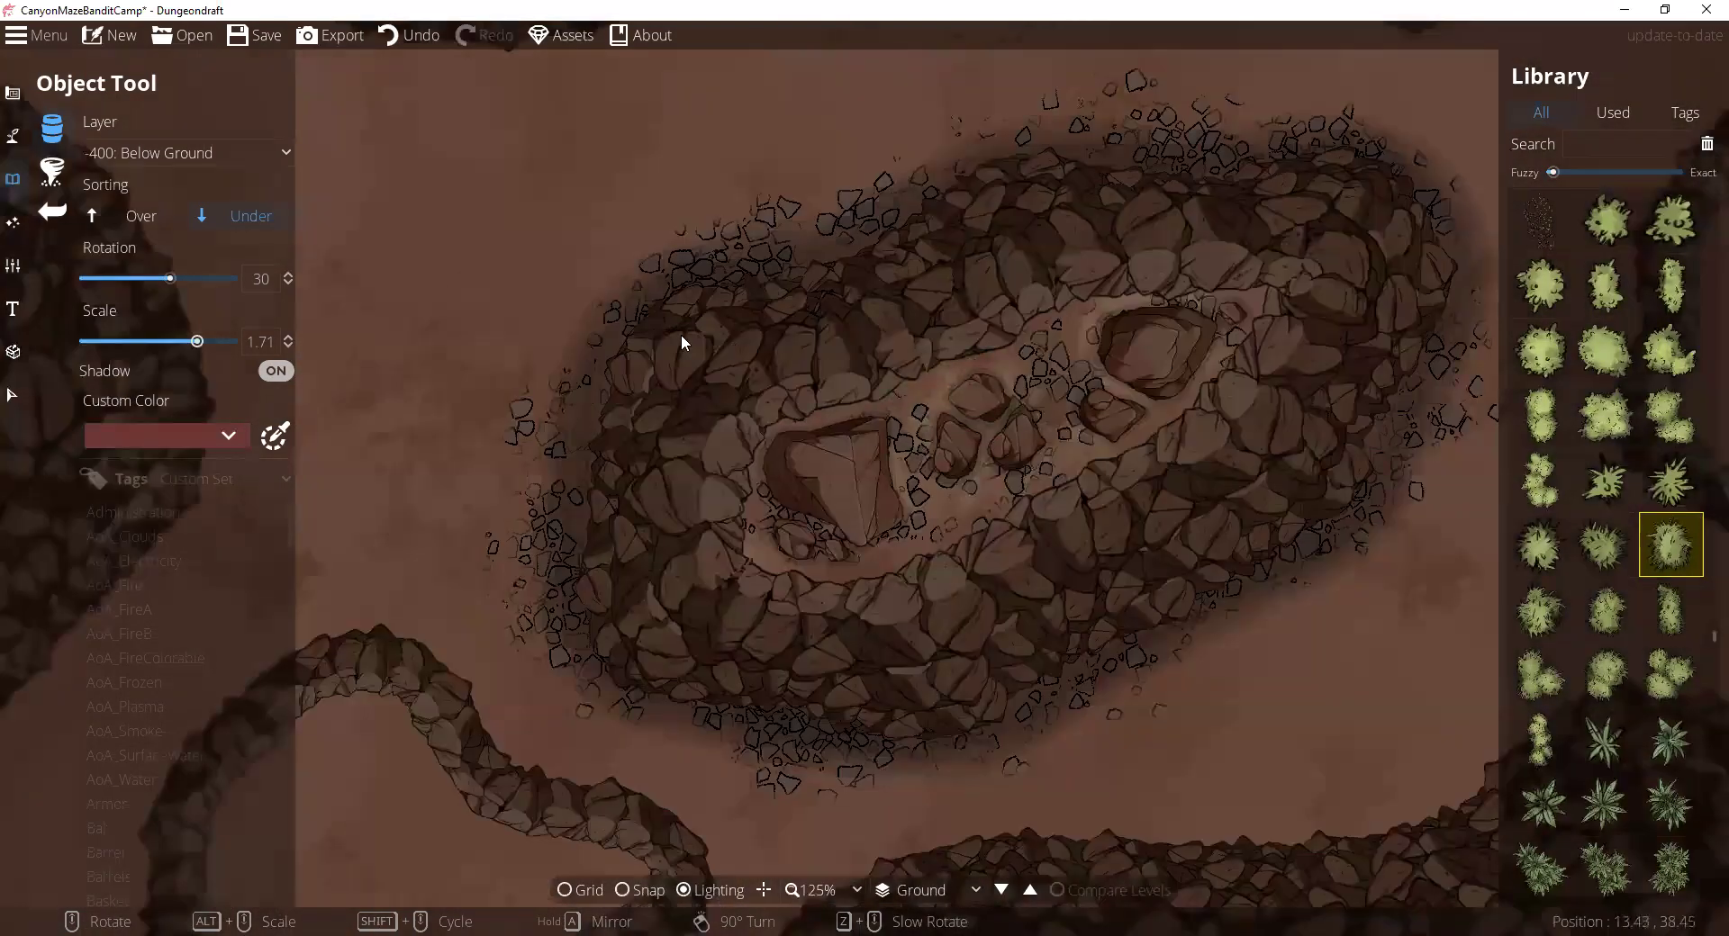
scroll(836, 288, up, 3)
scroll(856, 287, up, 6)
scroll(1126, 201, up, 4)
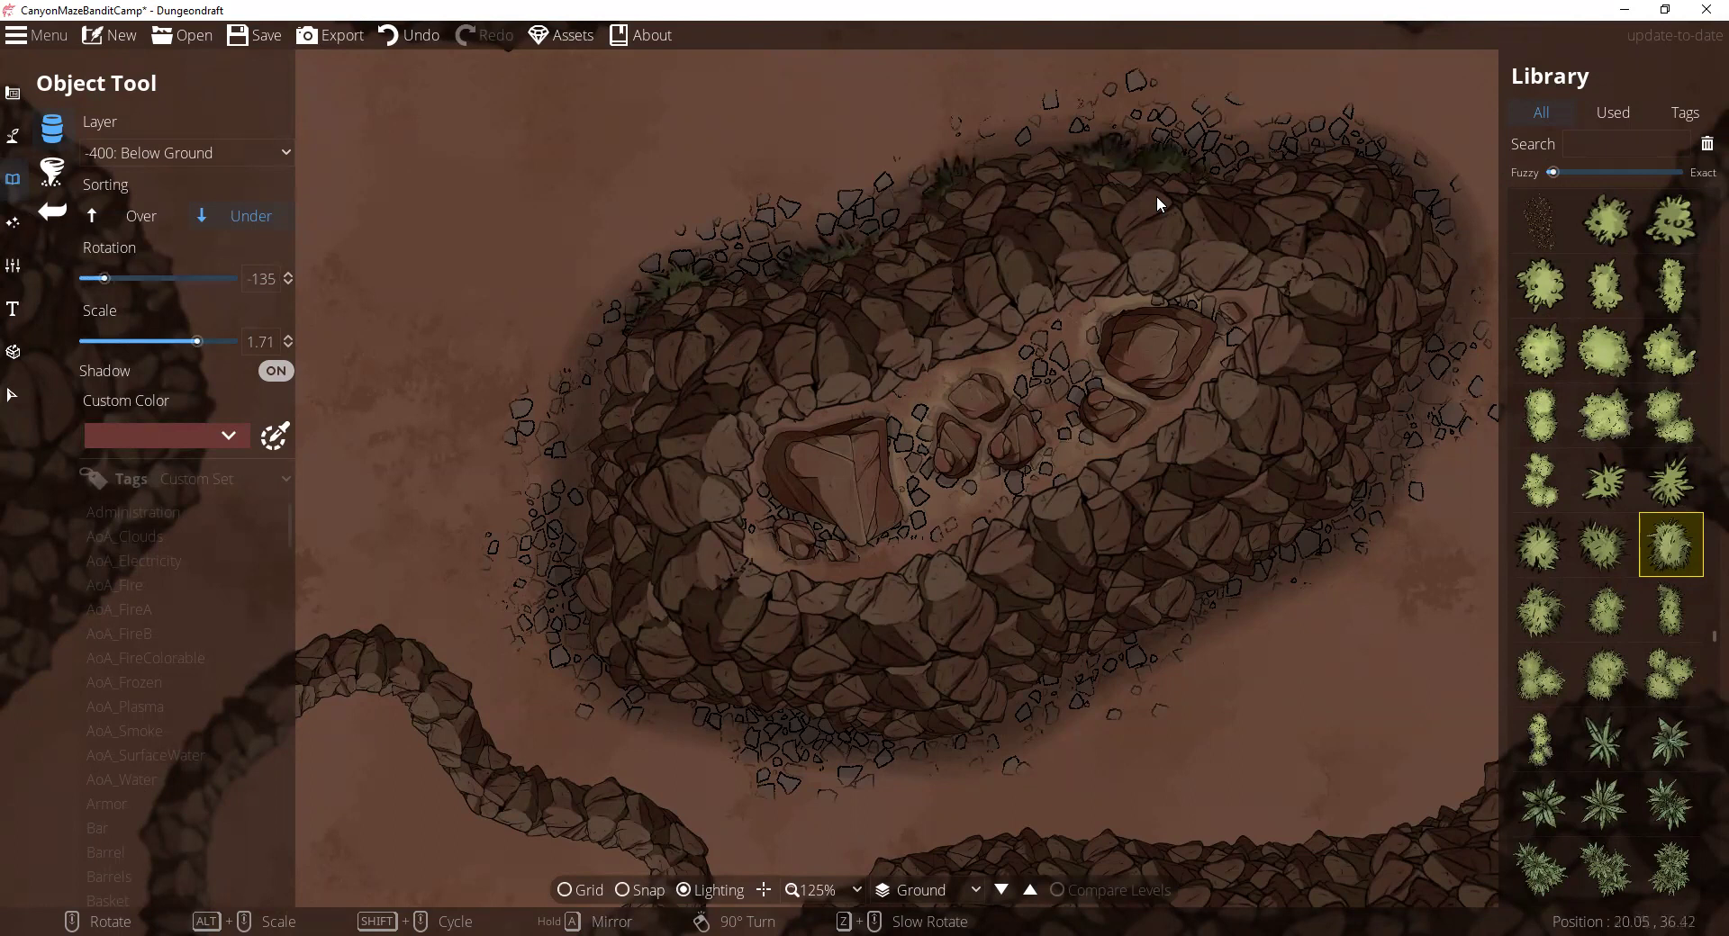
click(1314, 180)
scroll(1388, 214, up, 1)
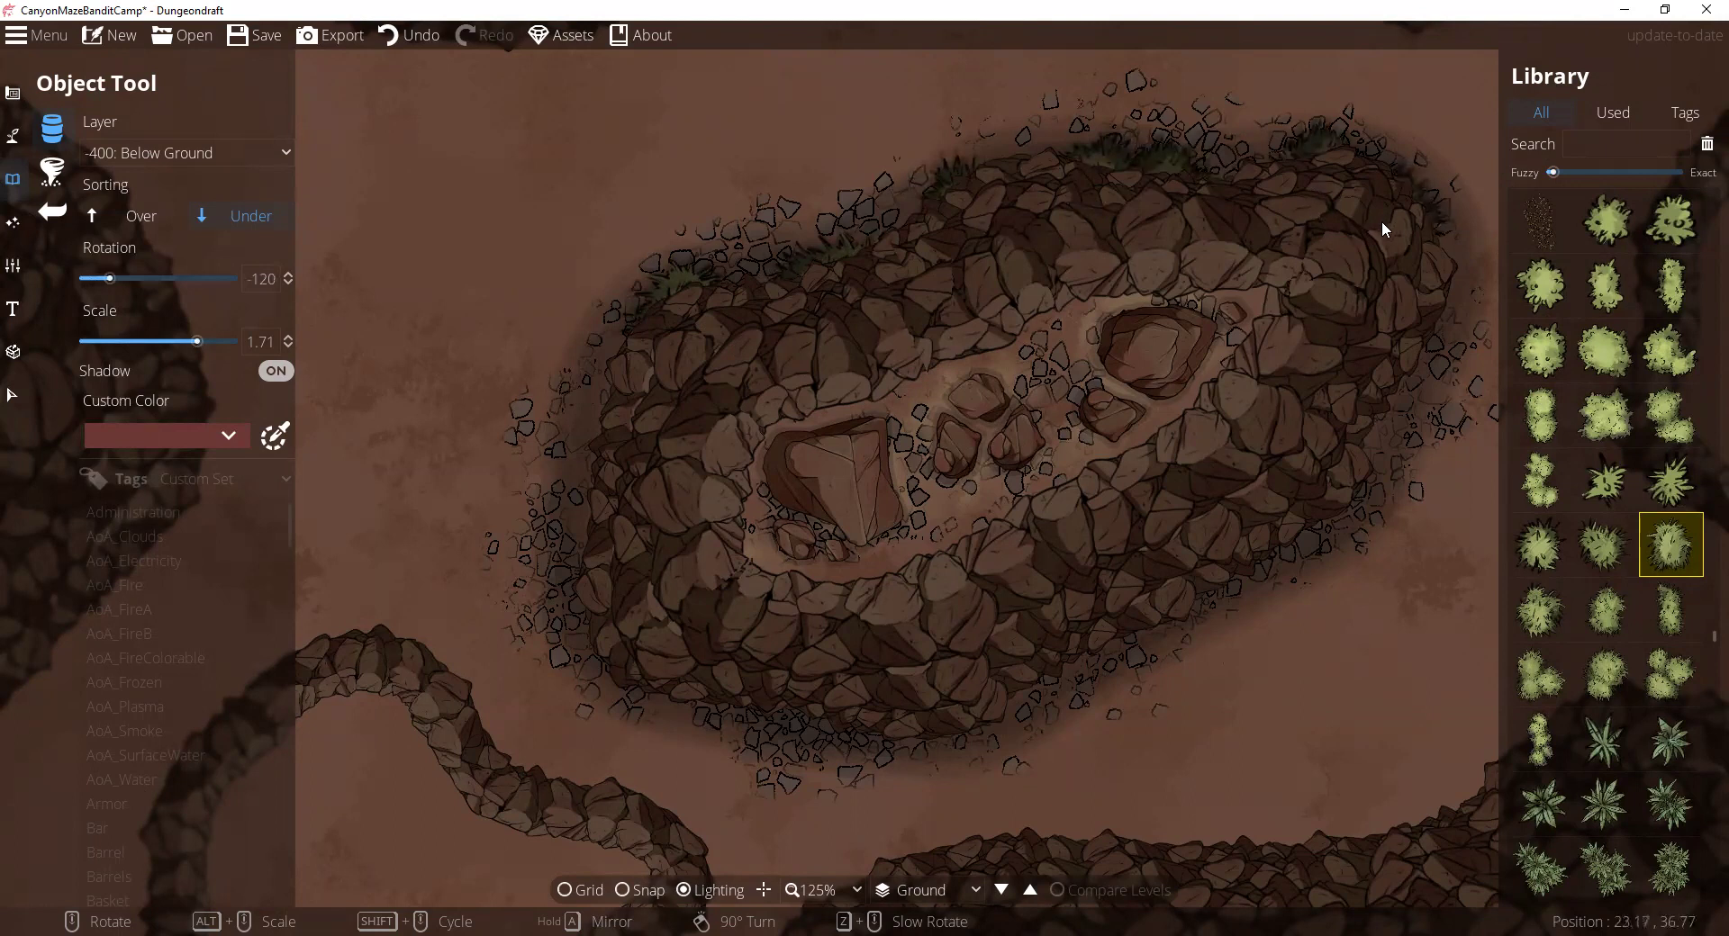
Step: Place bushes under the rocks along the central plateau's eastern and southeastern edges, rotating them between placements
click(1408, 353)
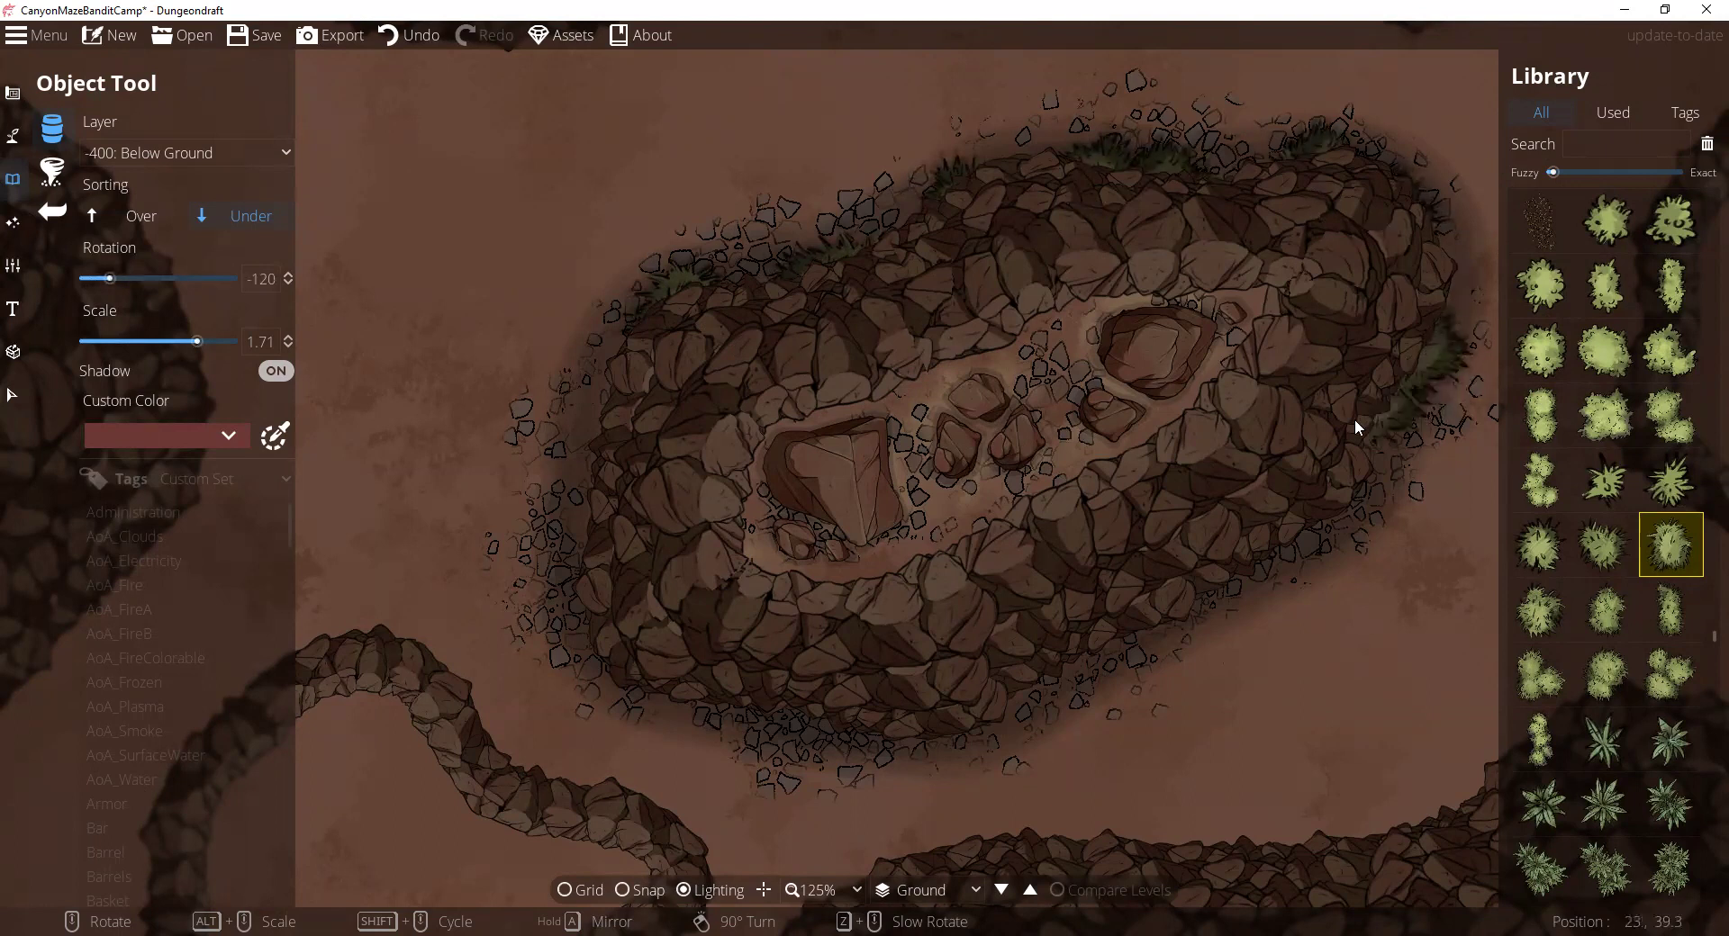
click(1335, 440)
scroll(1294, 478, up, 3)
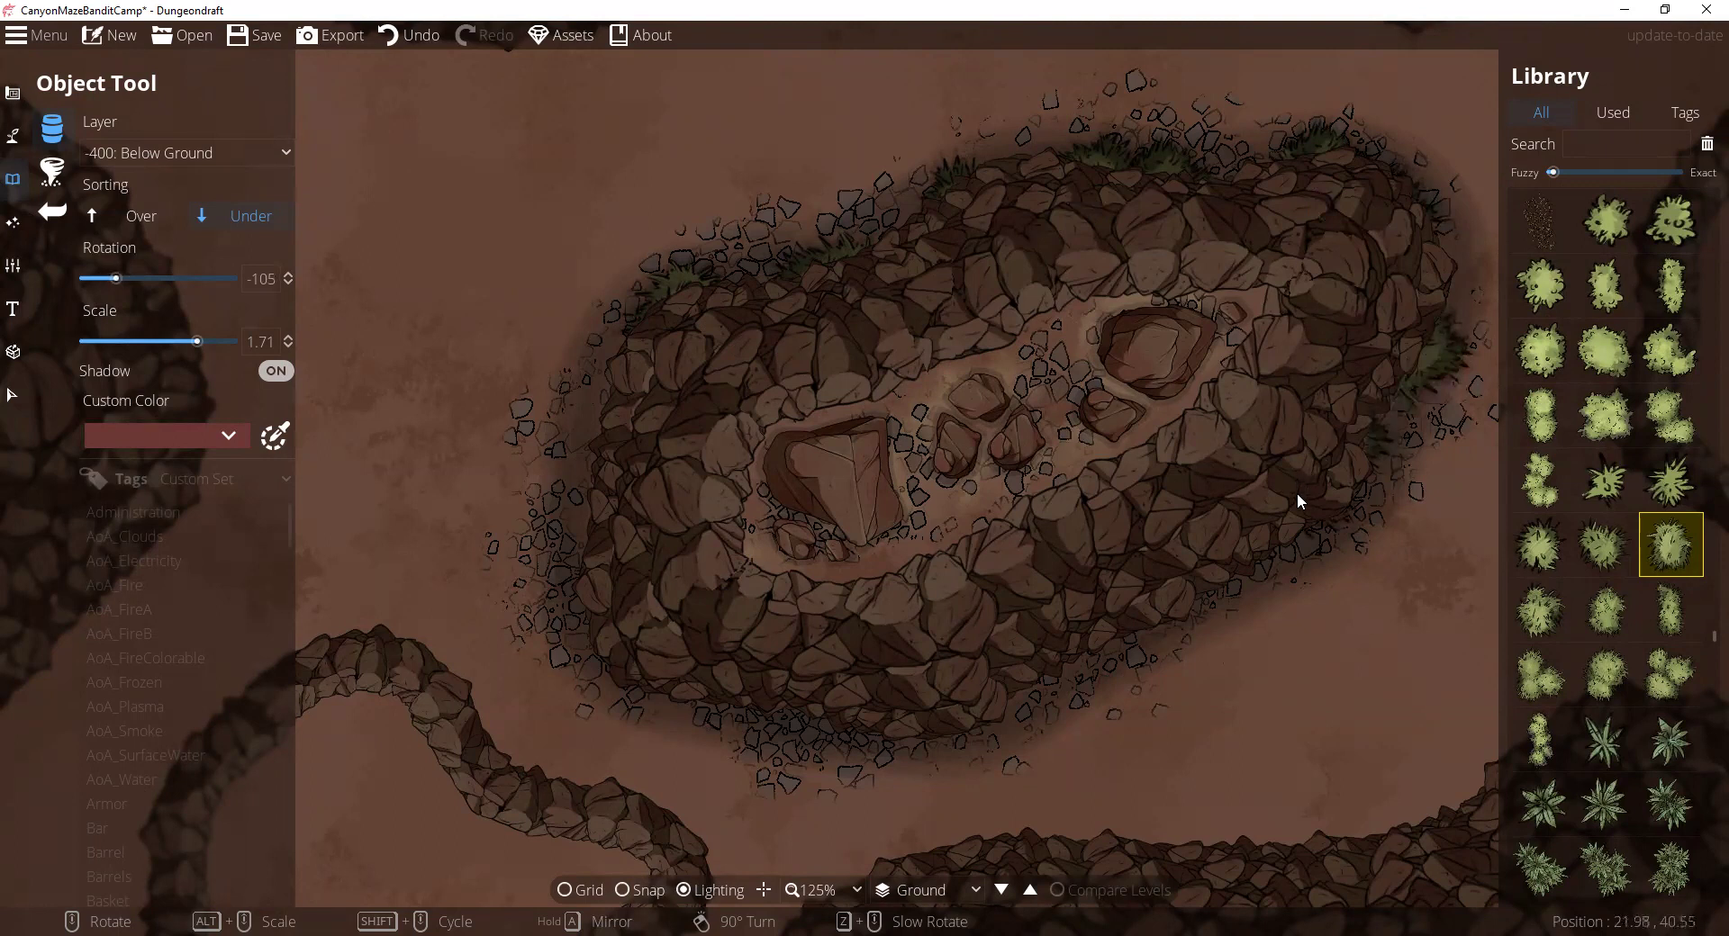
click(1249, 542)
scroll(994, 656, up, 4)
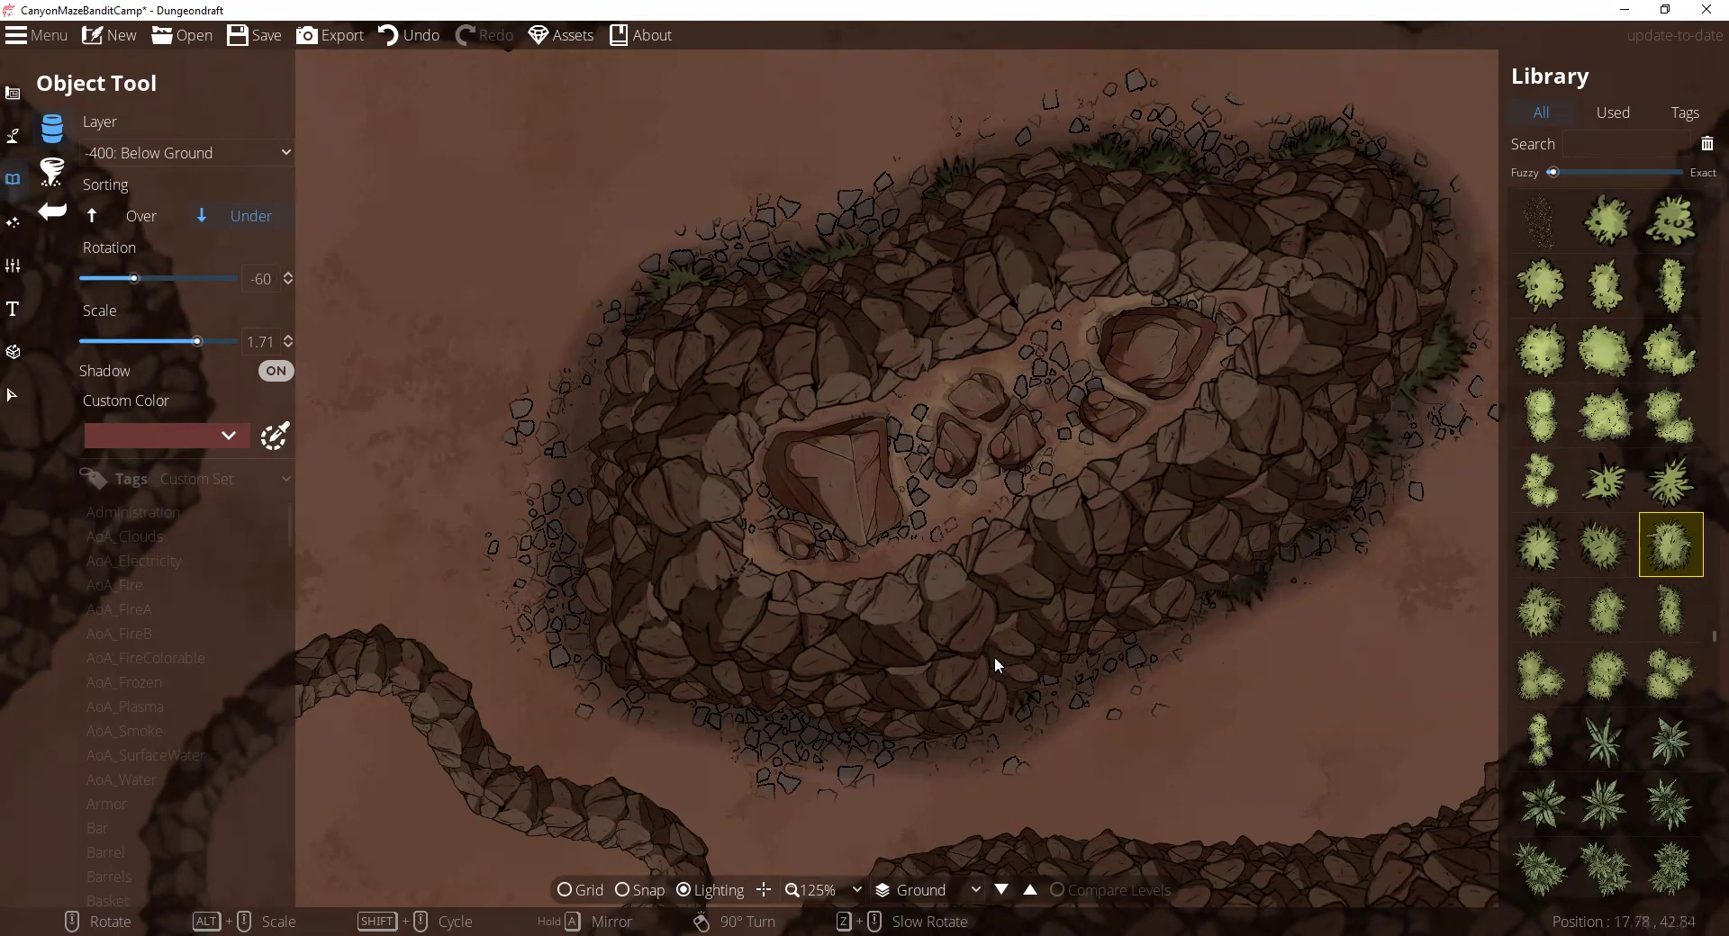
Step: Place rotated bushes under the rocks along the central plateau's southern and western edges to finish the ring
click(1075, 630)
click(902, 705)
scroll(787, 711, up, 2)
click(772, 695)
scroll(679, 687, up, 2)
click(673, 683)
scroll(628, 626, up, 3)
scroll(611, 499, up, 4)
scroll(827, 390, down, 2)
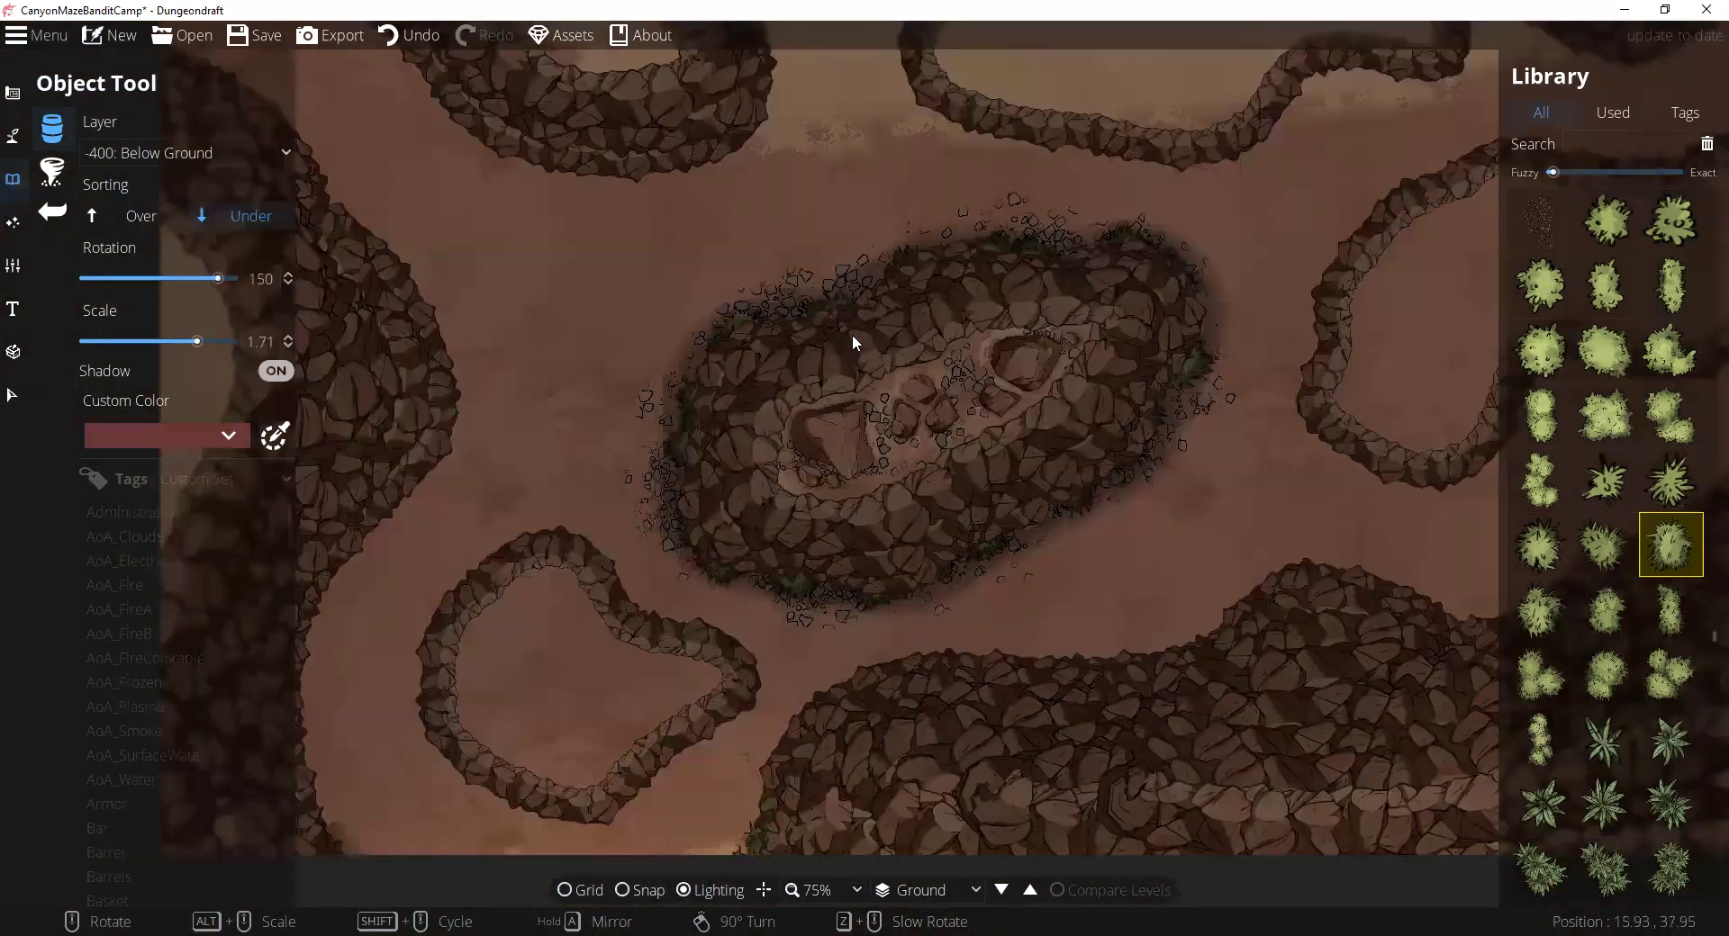
Step: Pick the narrow twisted root cluster as the object to place and set its scale to 1.83
scroll(819, 413, up, 3)
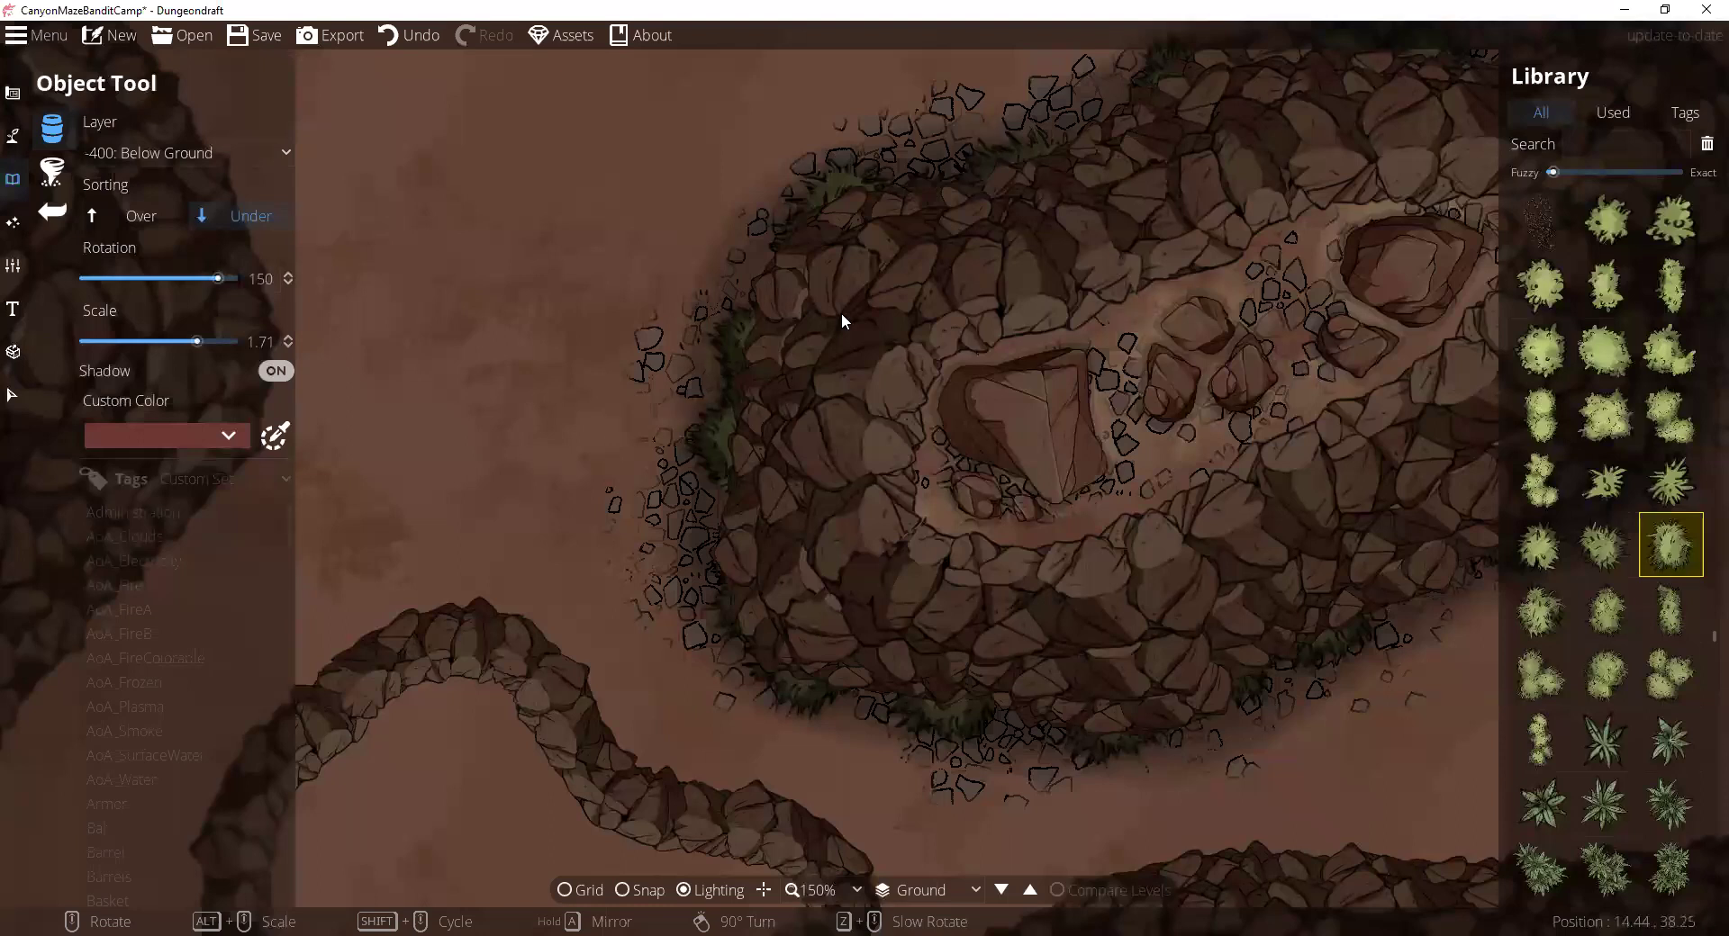
scroll(1636, 607, up, 5)
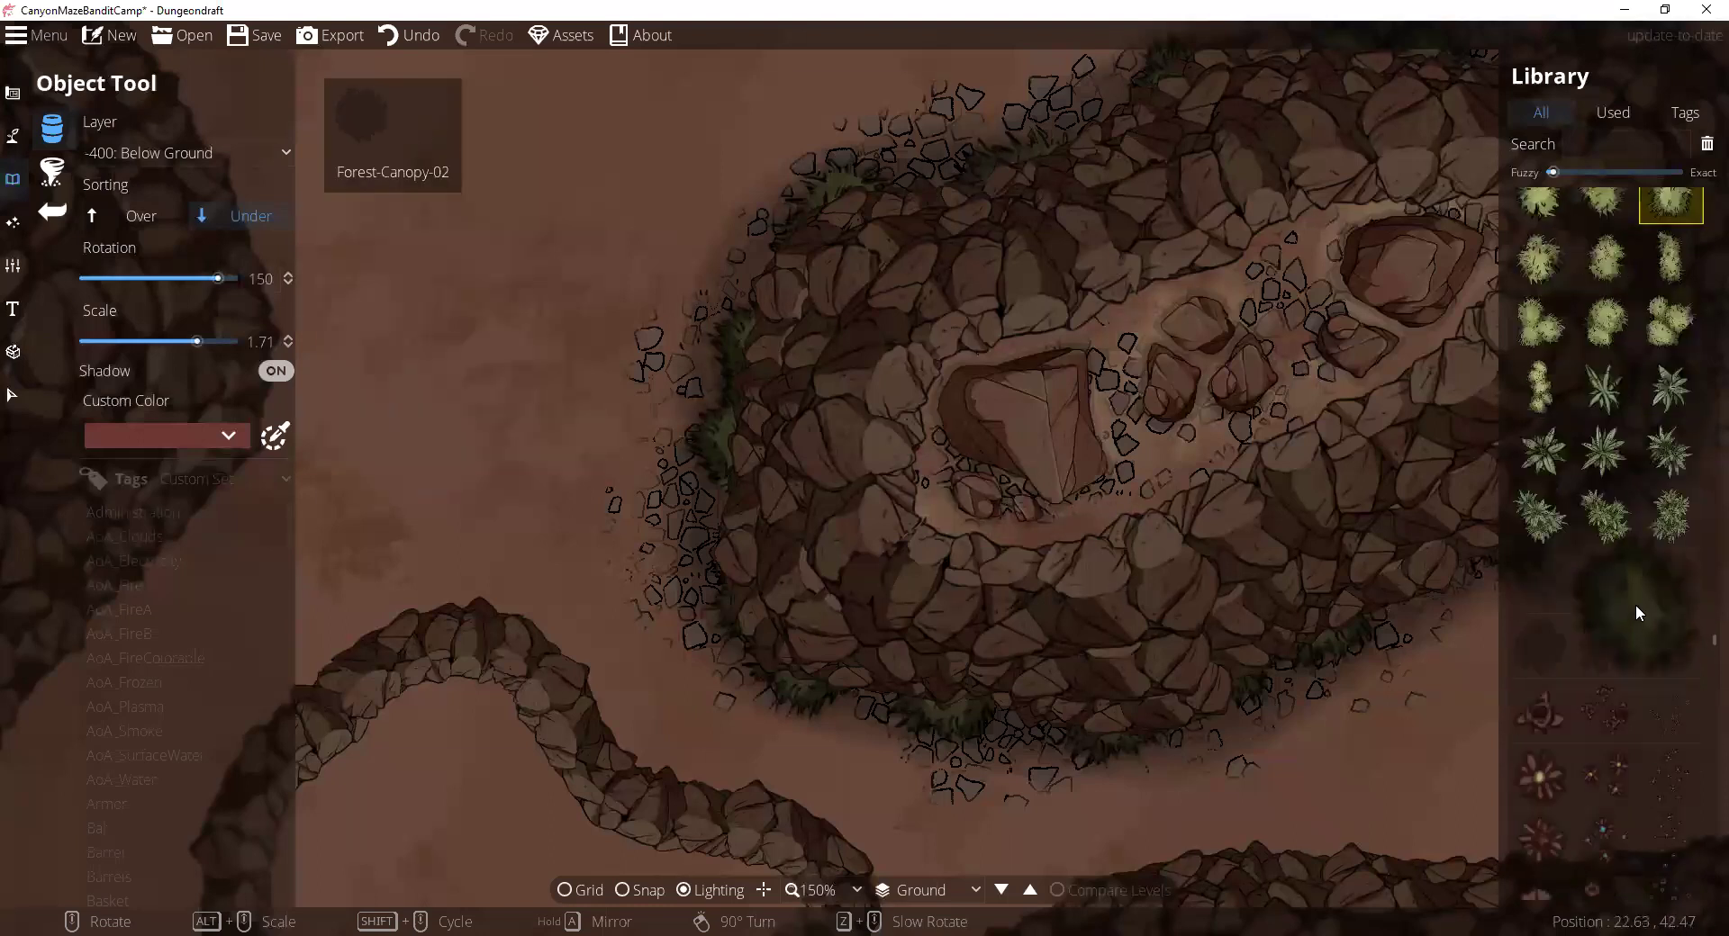
scroll(1631, 602, down, 2)
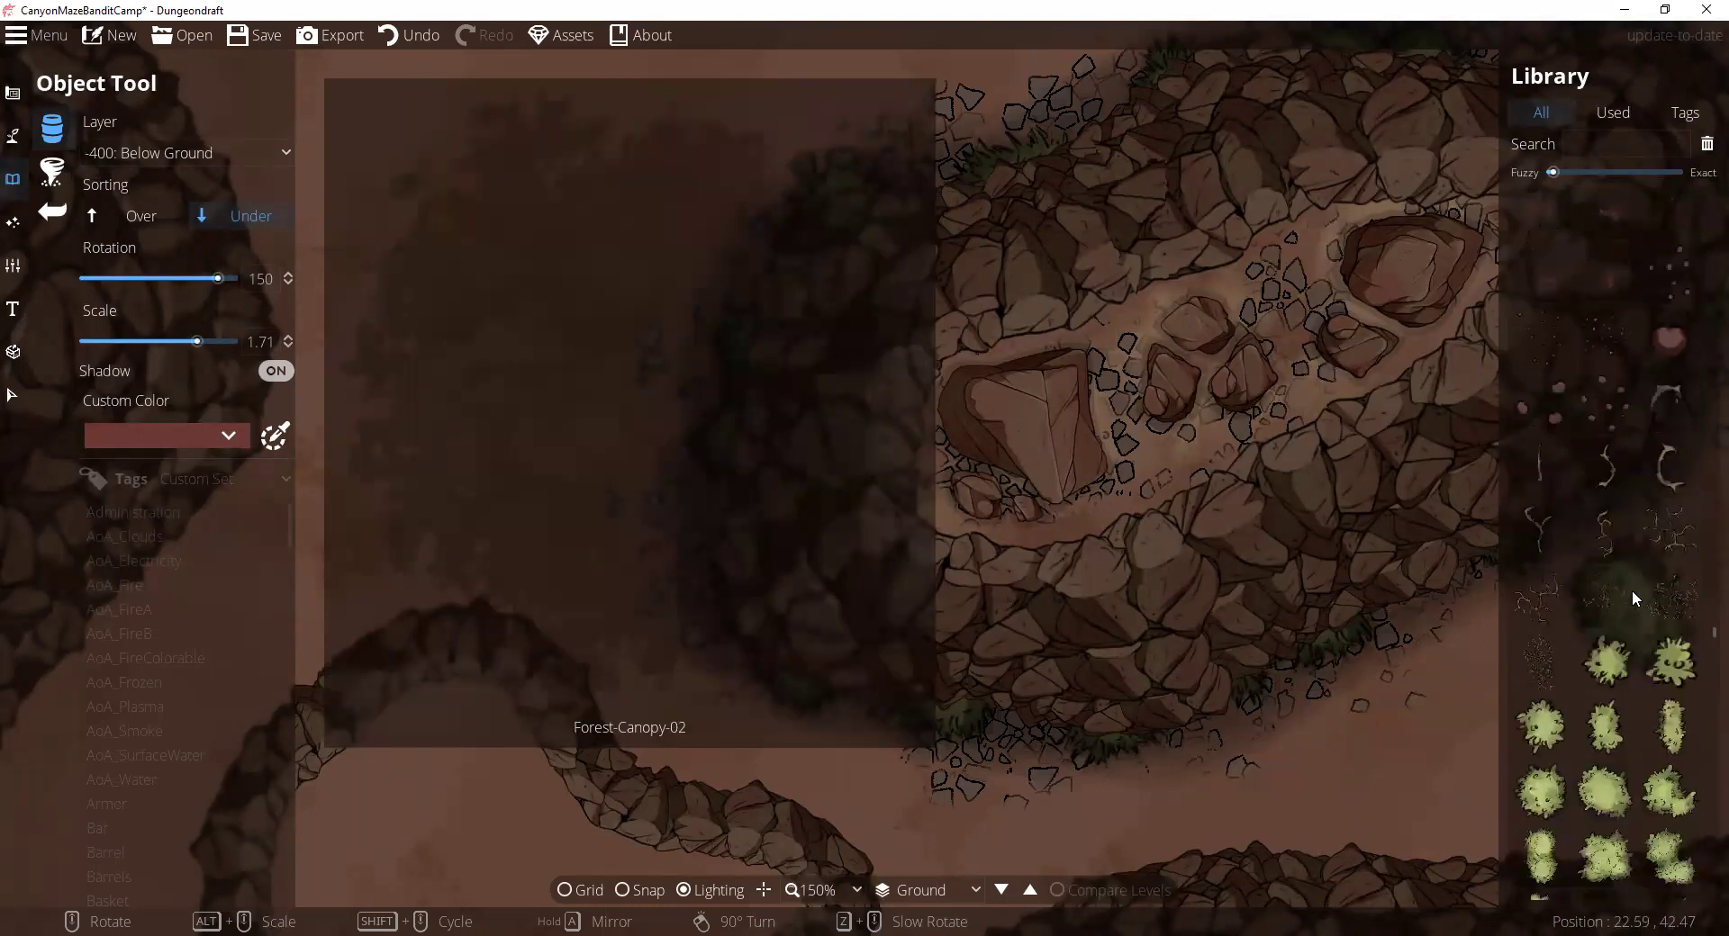
click(1602, 532)
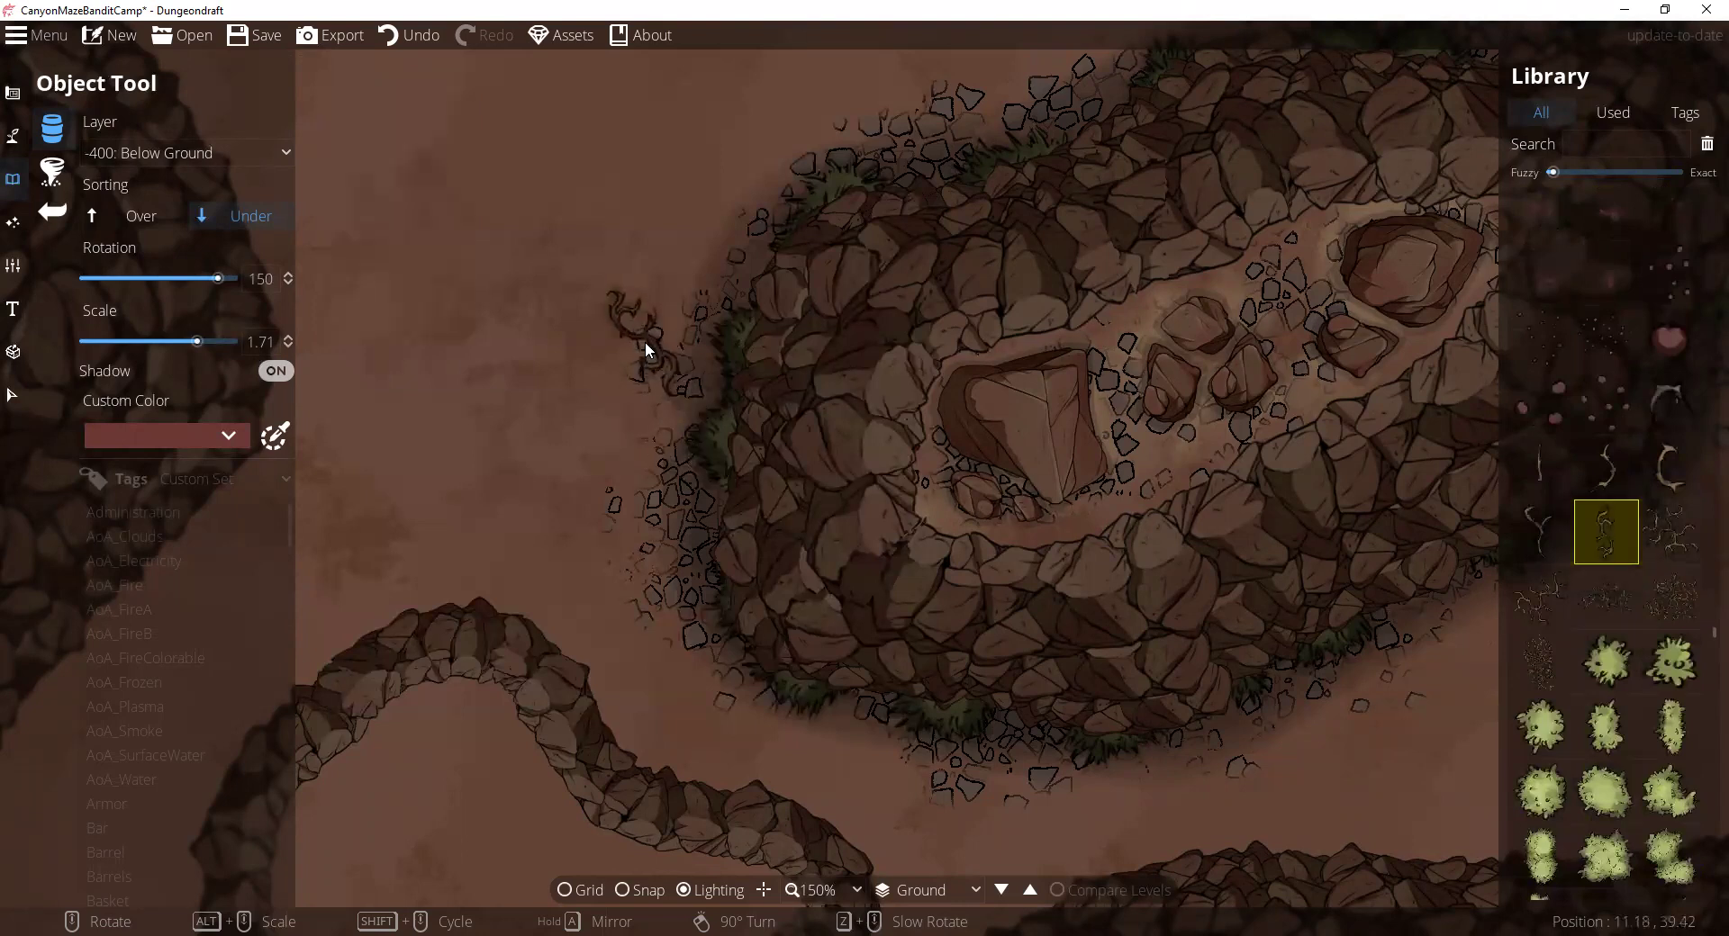
drag(195, 340, 200, 341)
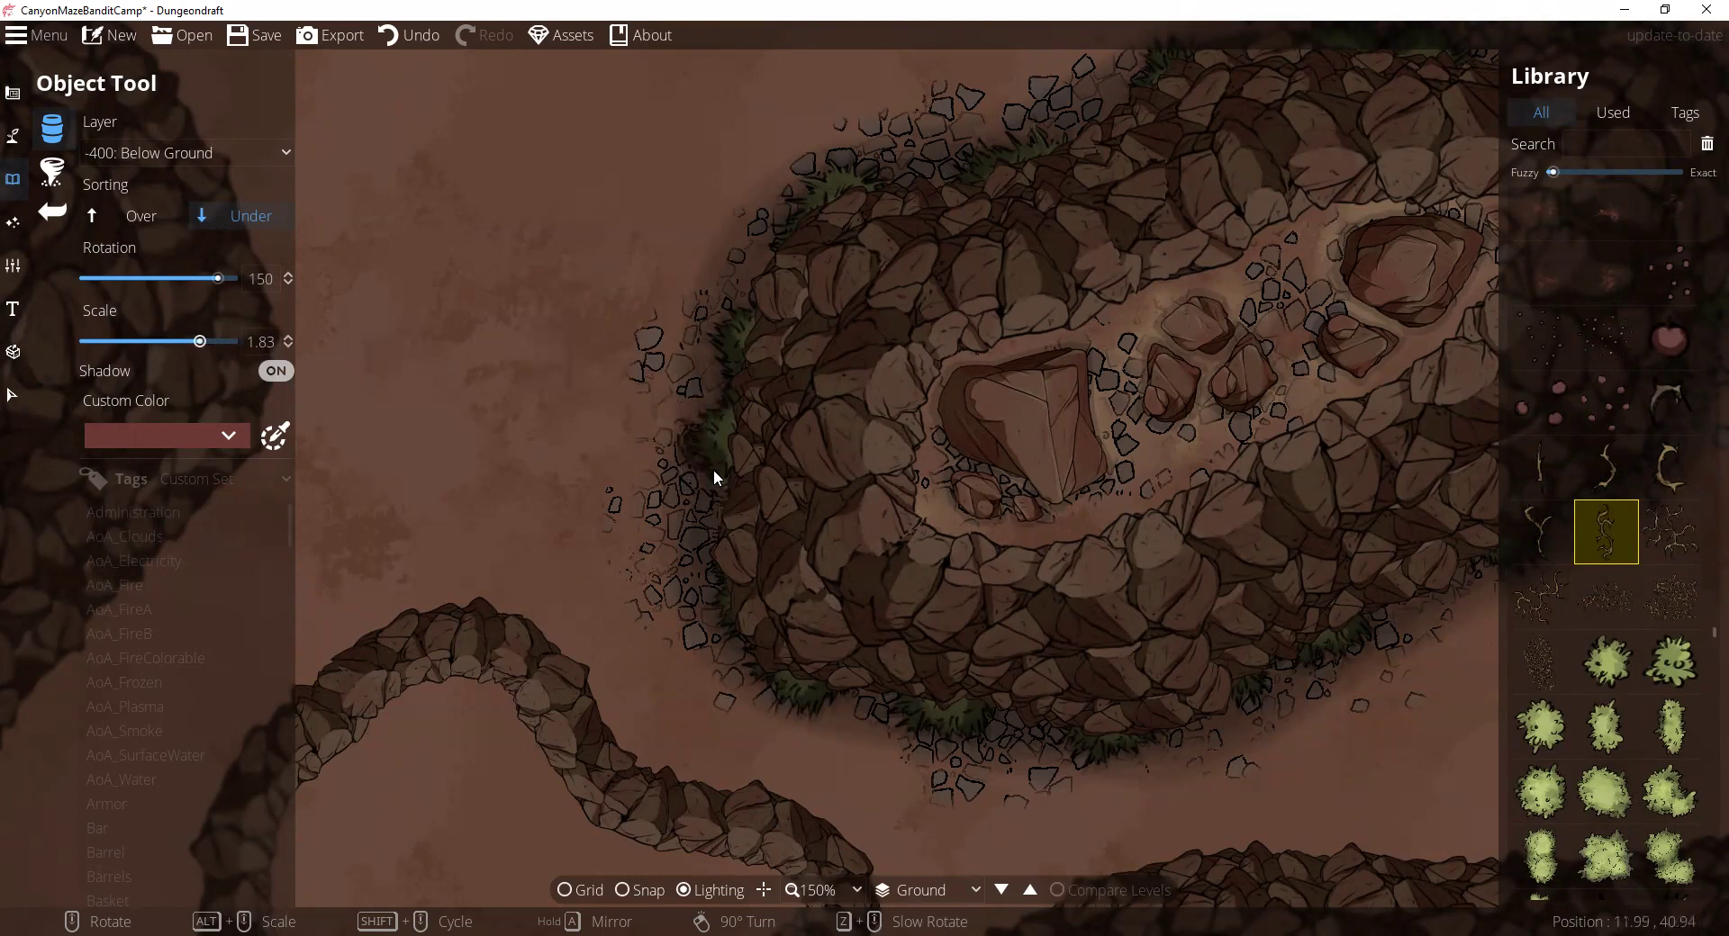
Step: Place twisted roots at varied rotations among the bushes along the central plateau's western and northern edges
scroll(728, 445, down, 6)
scroll(780, 252, down, 2)
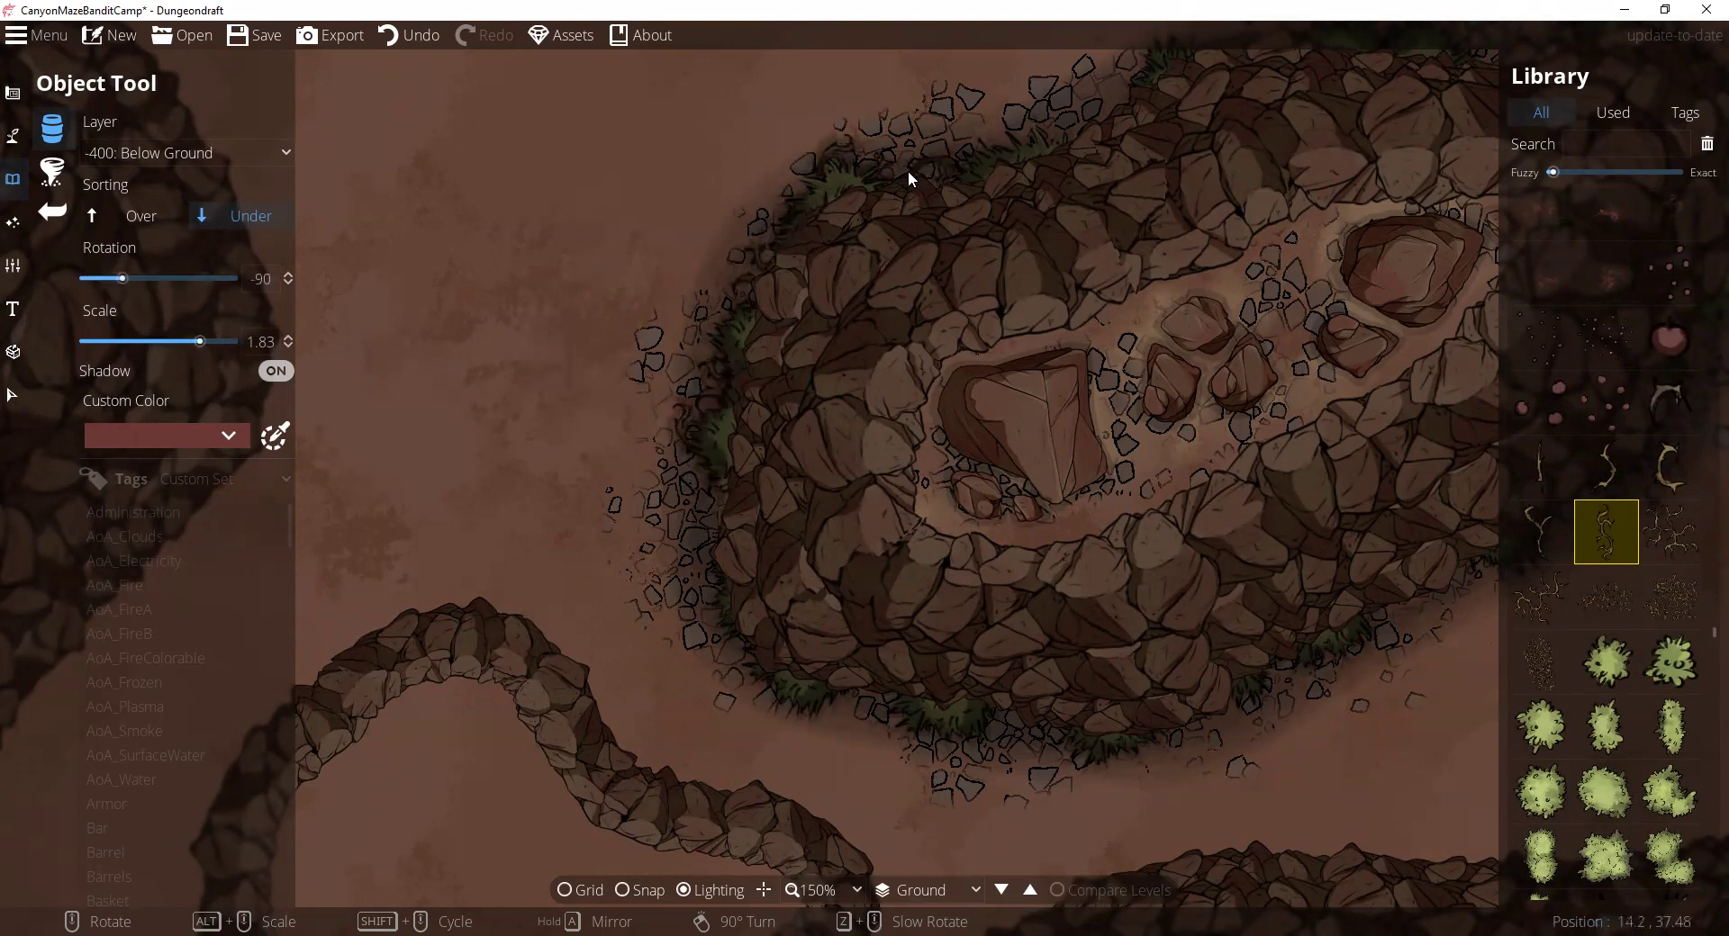
scroll(781, 387, down, 2)
scroll(870, 301, down, 2)
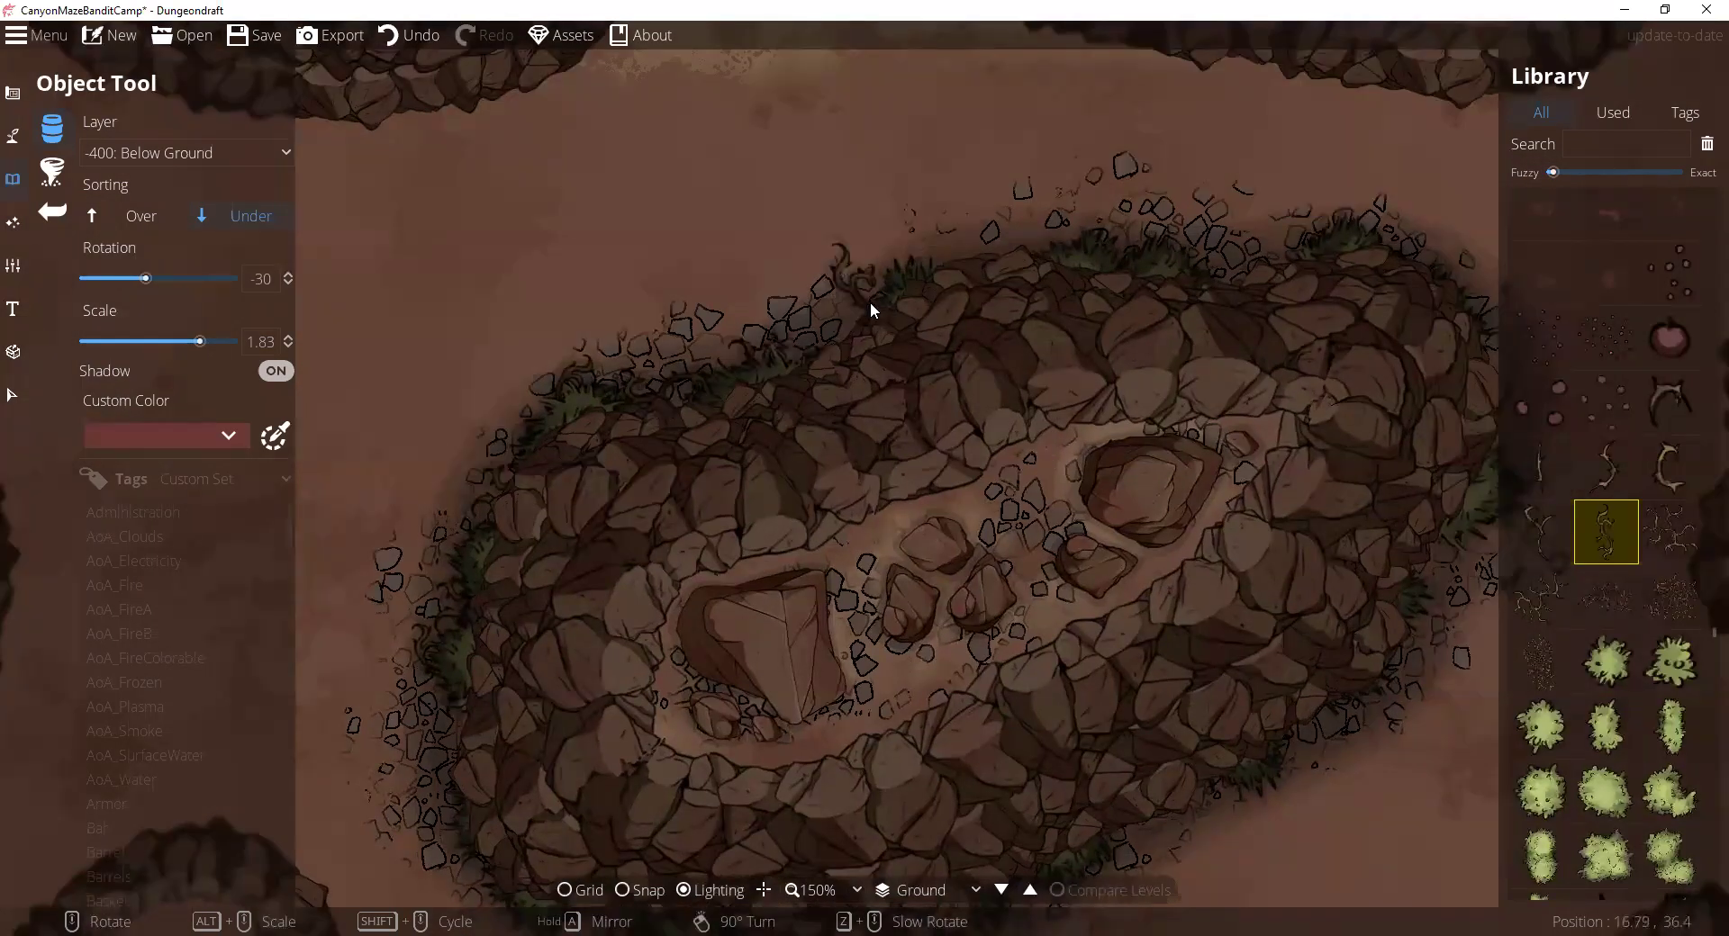
scroll(904, 302, down, 6)
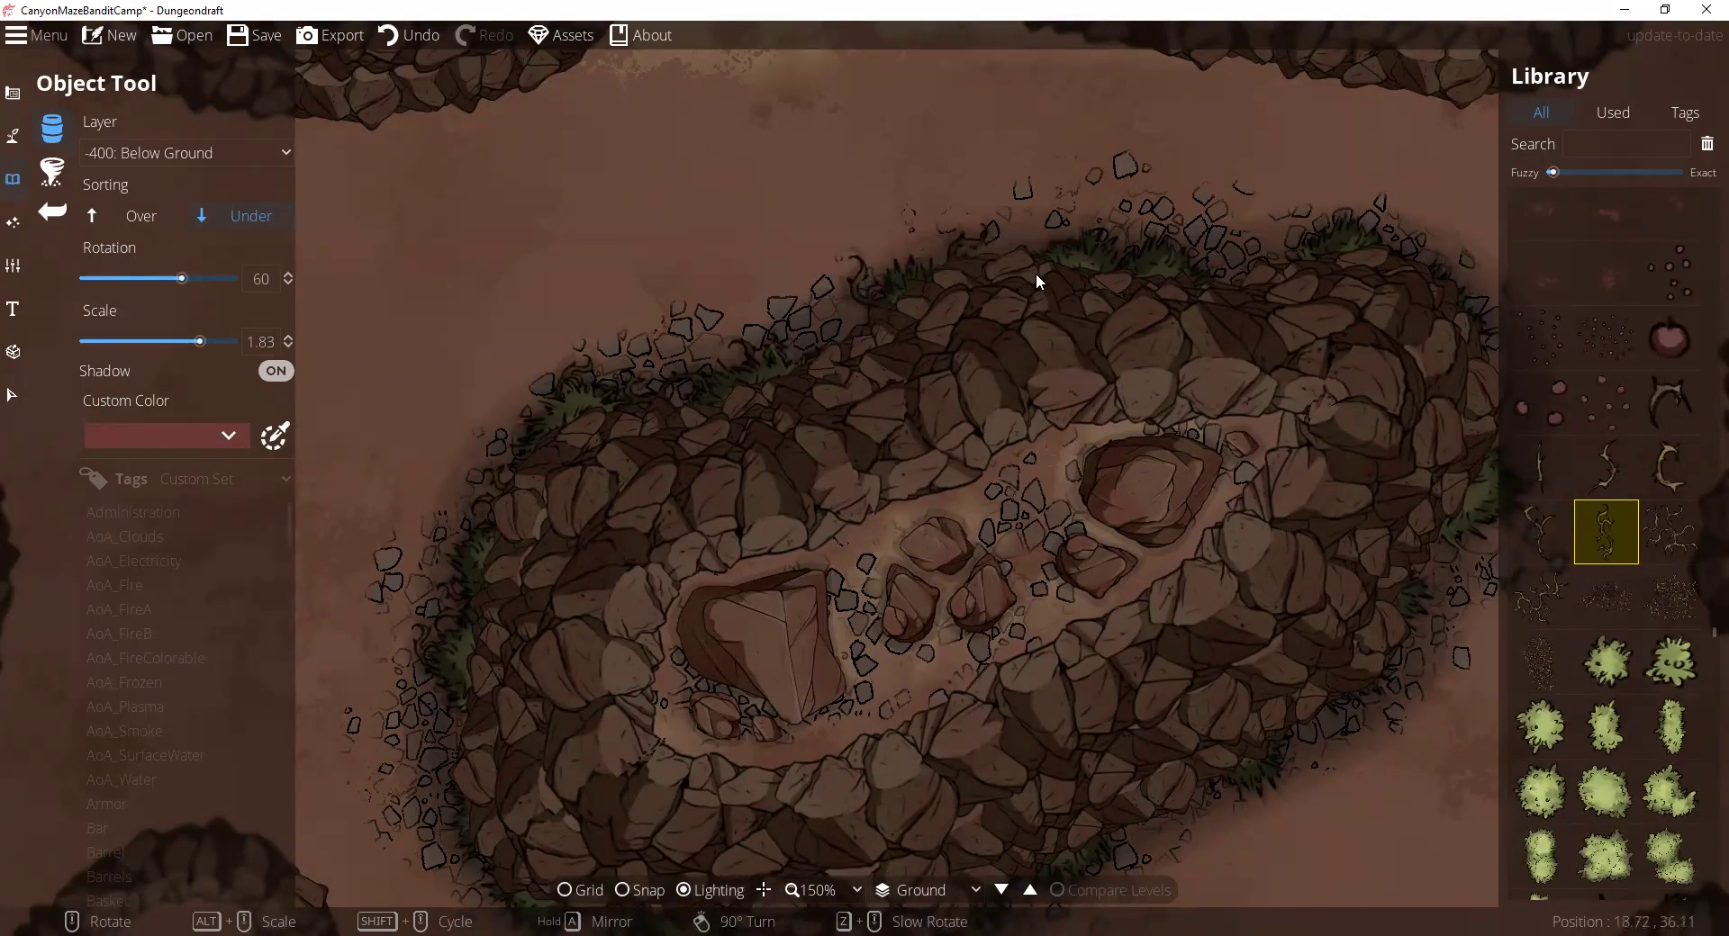
scroll(1066, 251, down, 5)
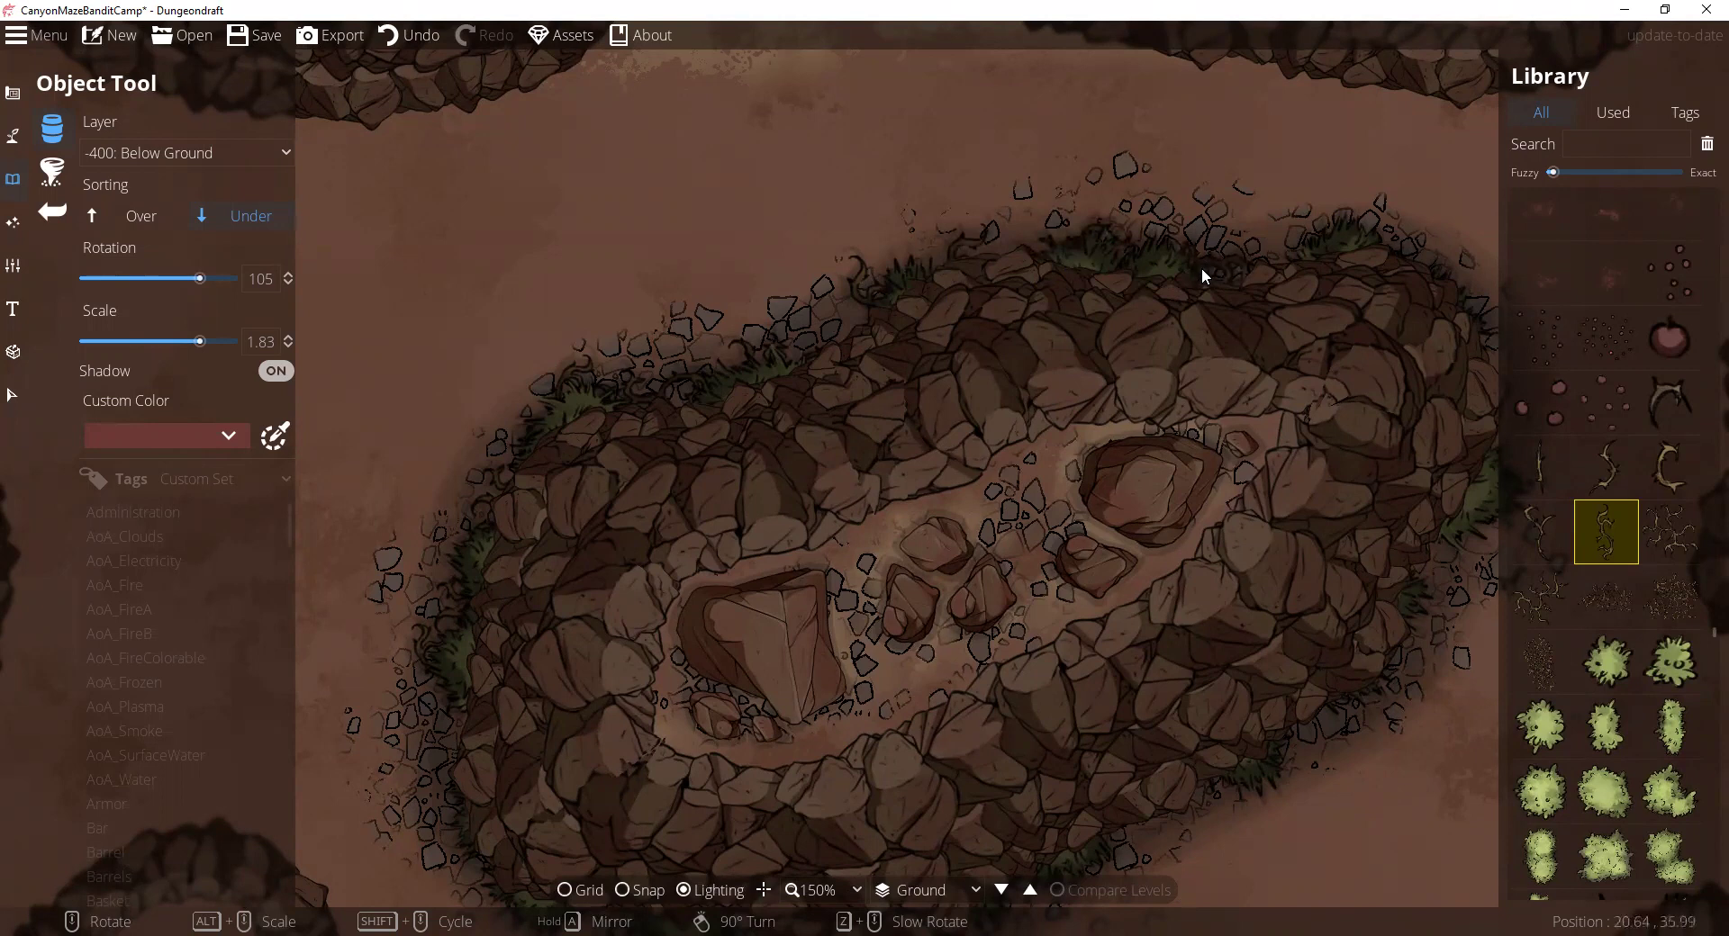
scroll(996, 430, up, 3)
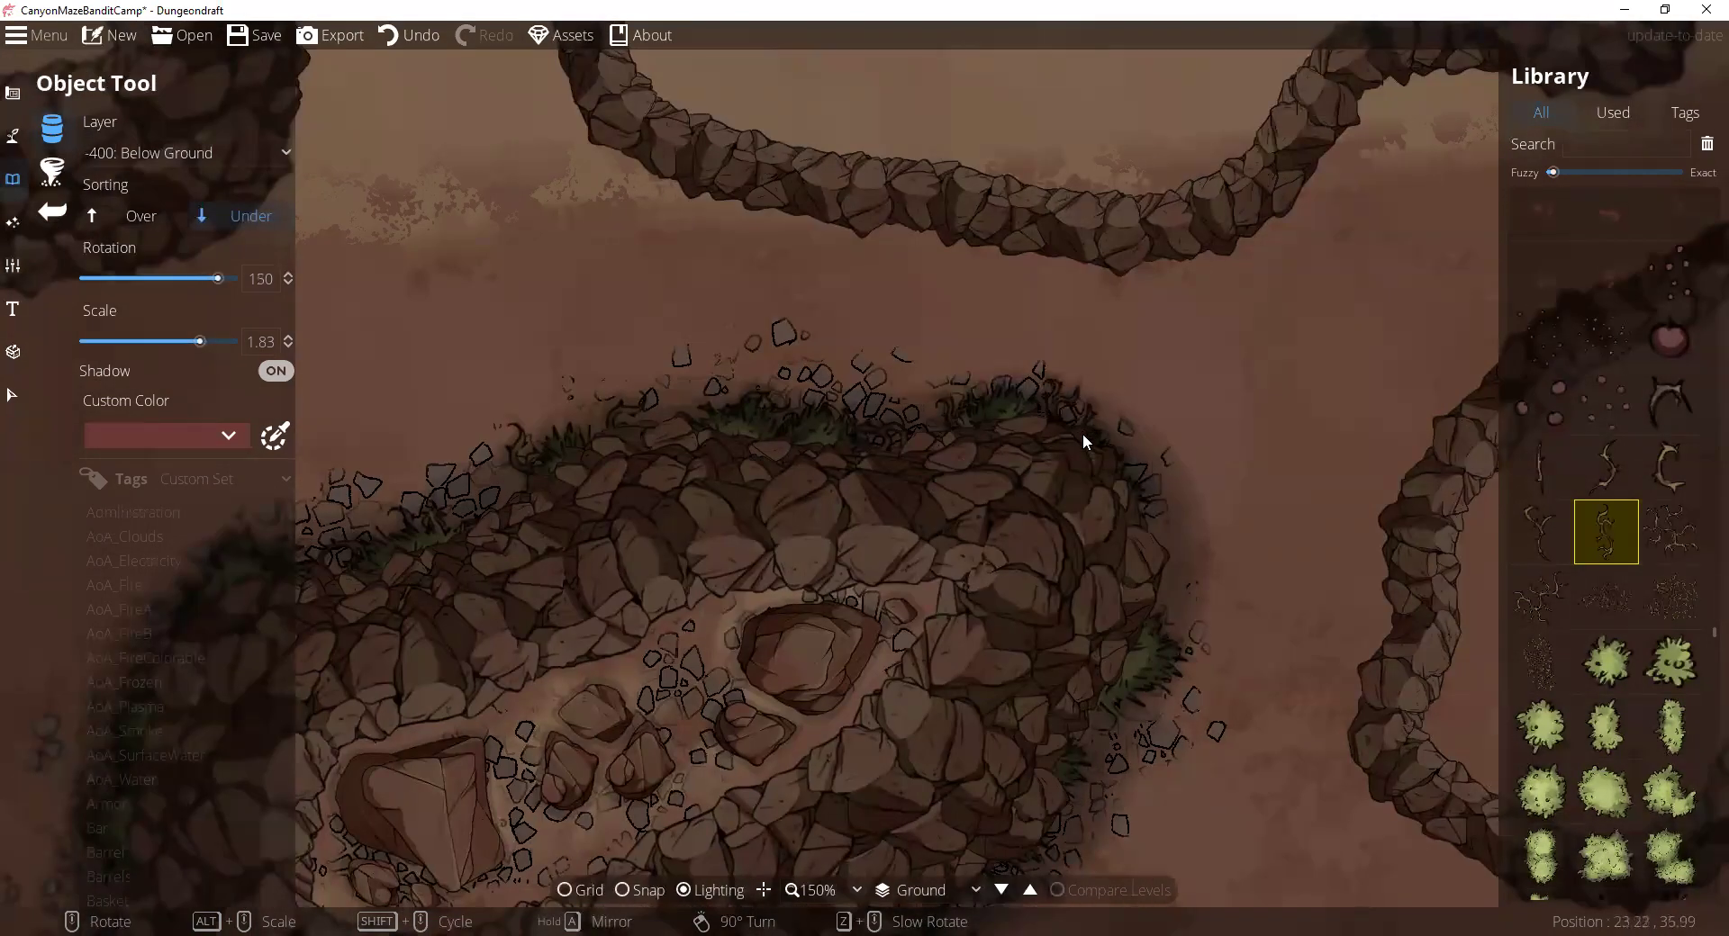
Step: Place twisted roots at varied rotations along the central plateau's eastern and southeastern edges
scroll(1144, 532, up, 5)
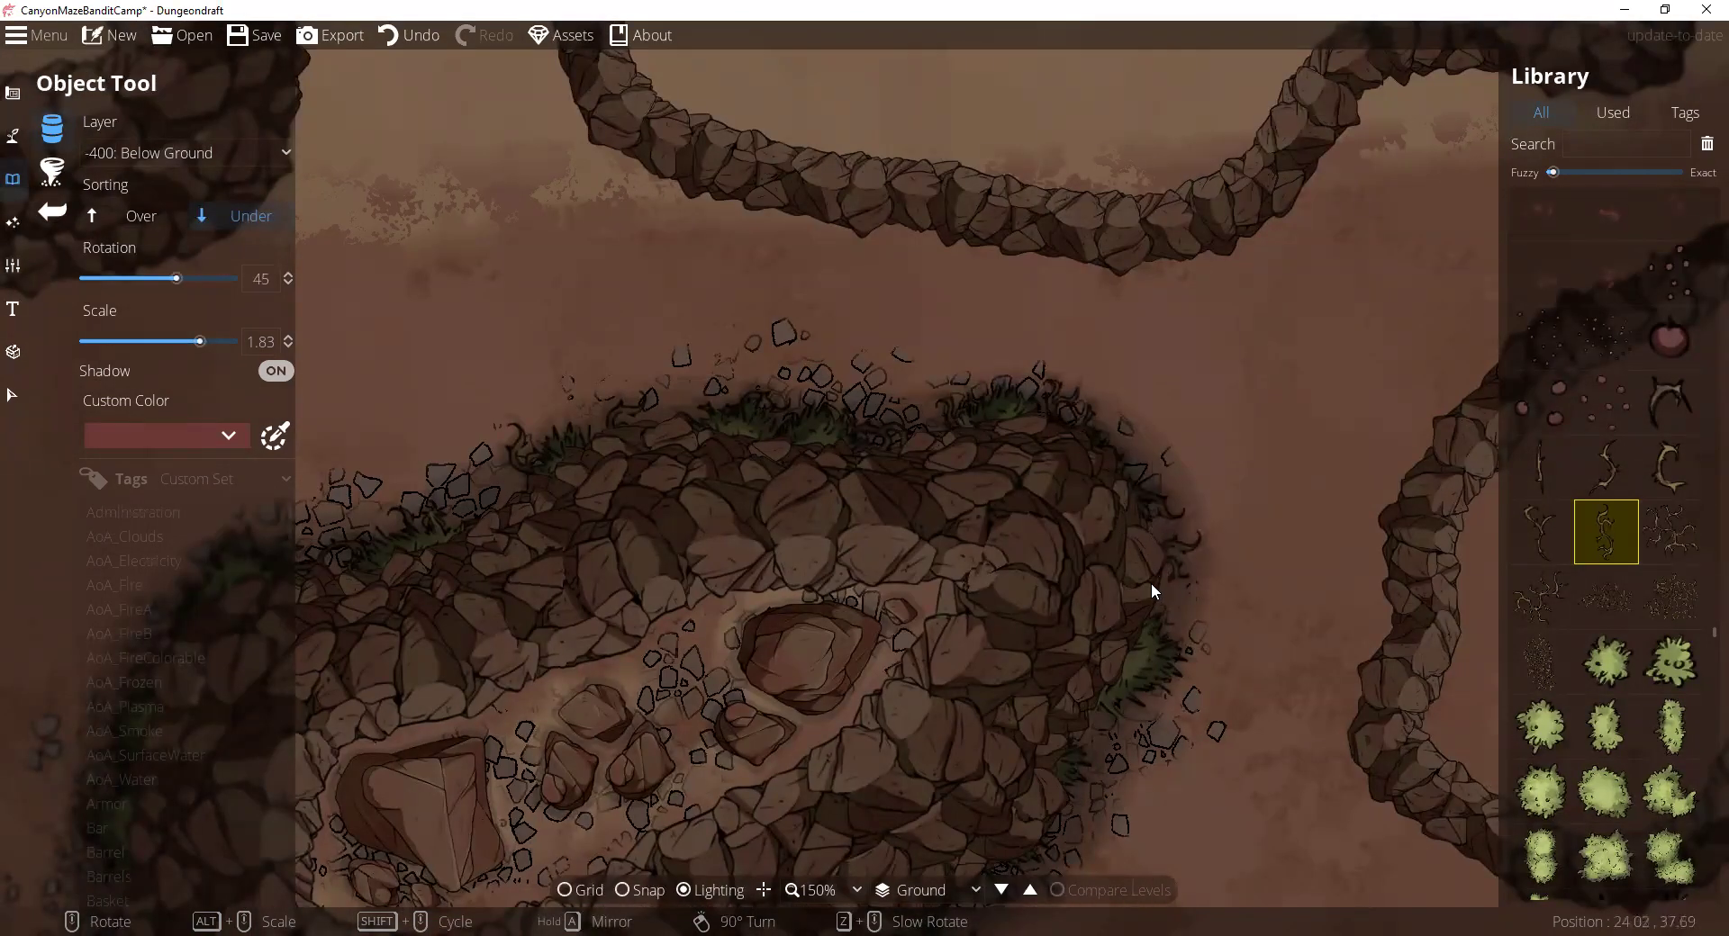
key(s)
scroll(1113, 549, down, 4)
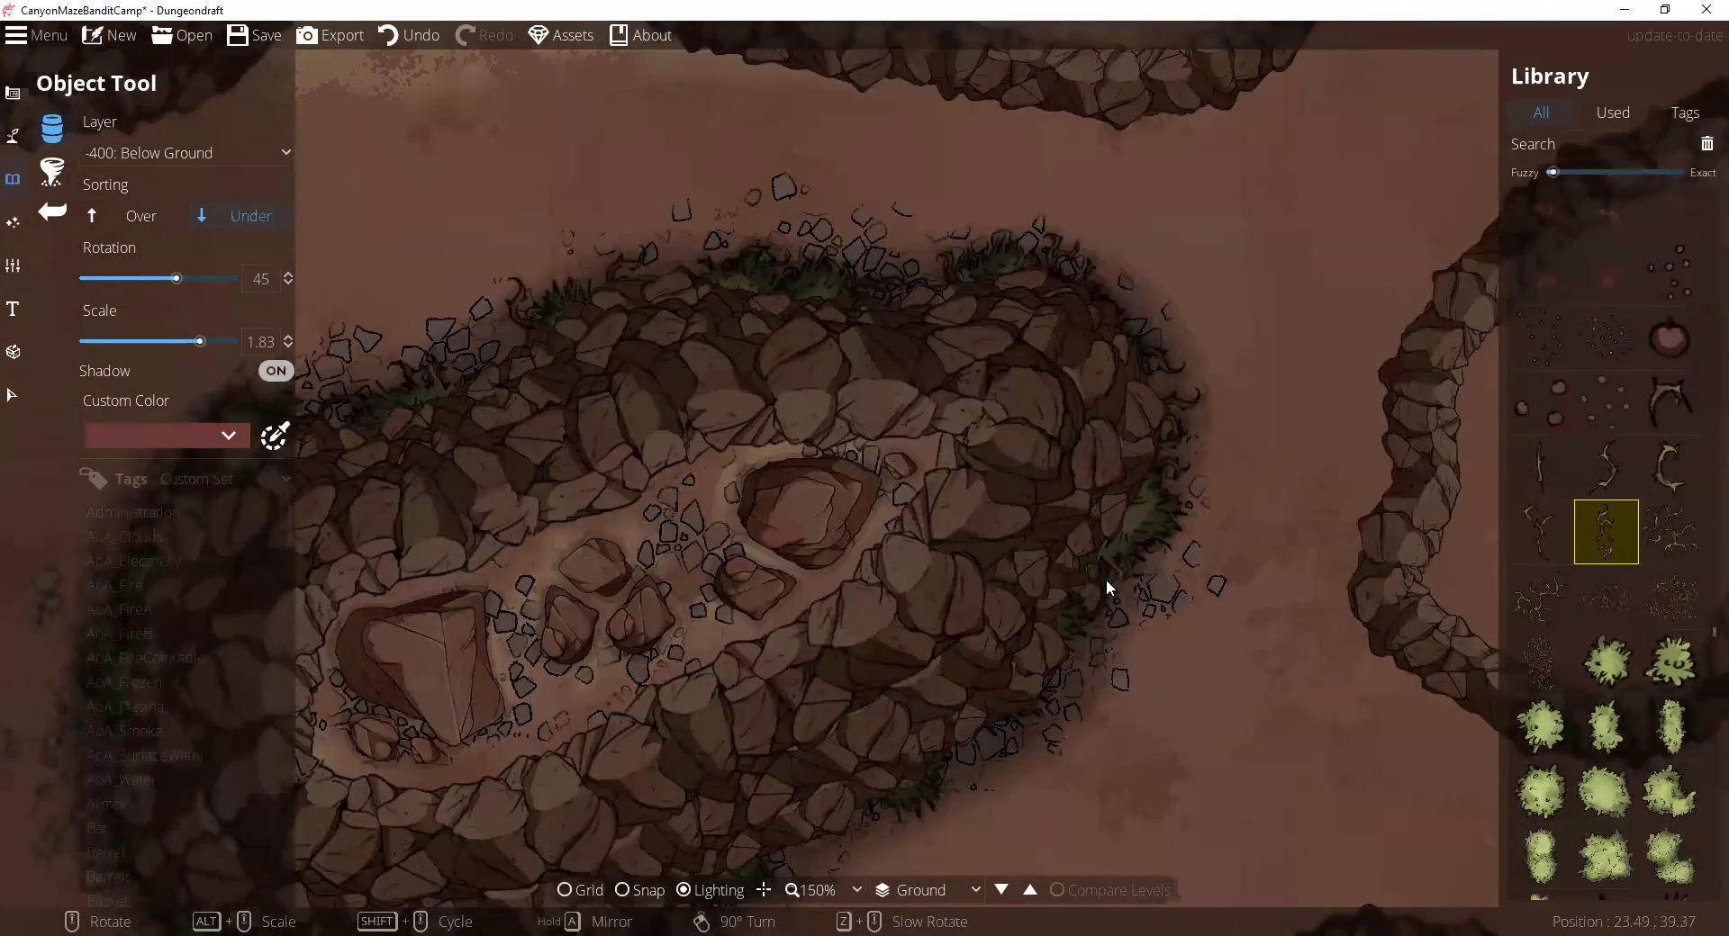
drag(1003, 758, 1081, 531)
scroll(1009, 532, down, 7)
scroll(846, 625, down, 4)
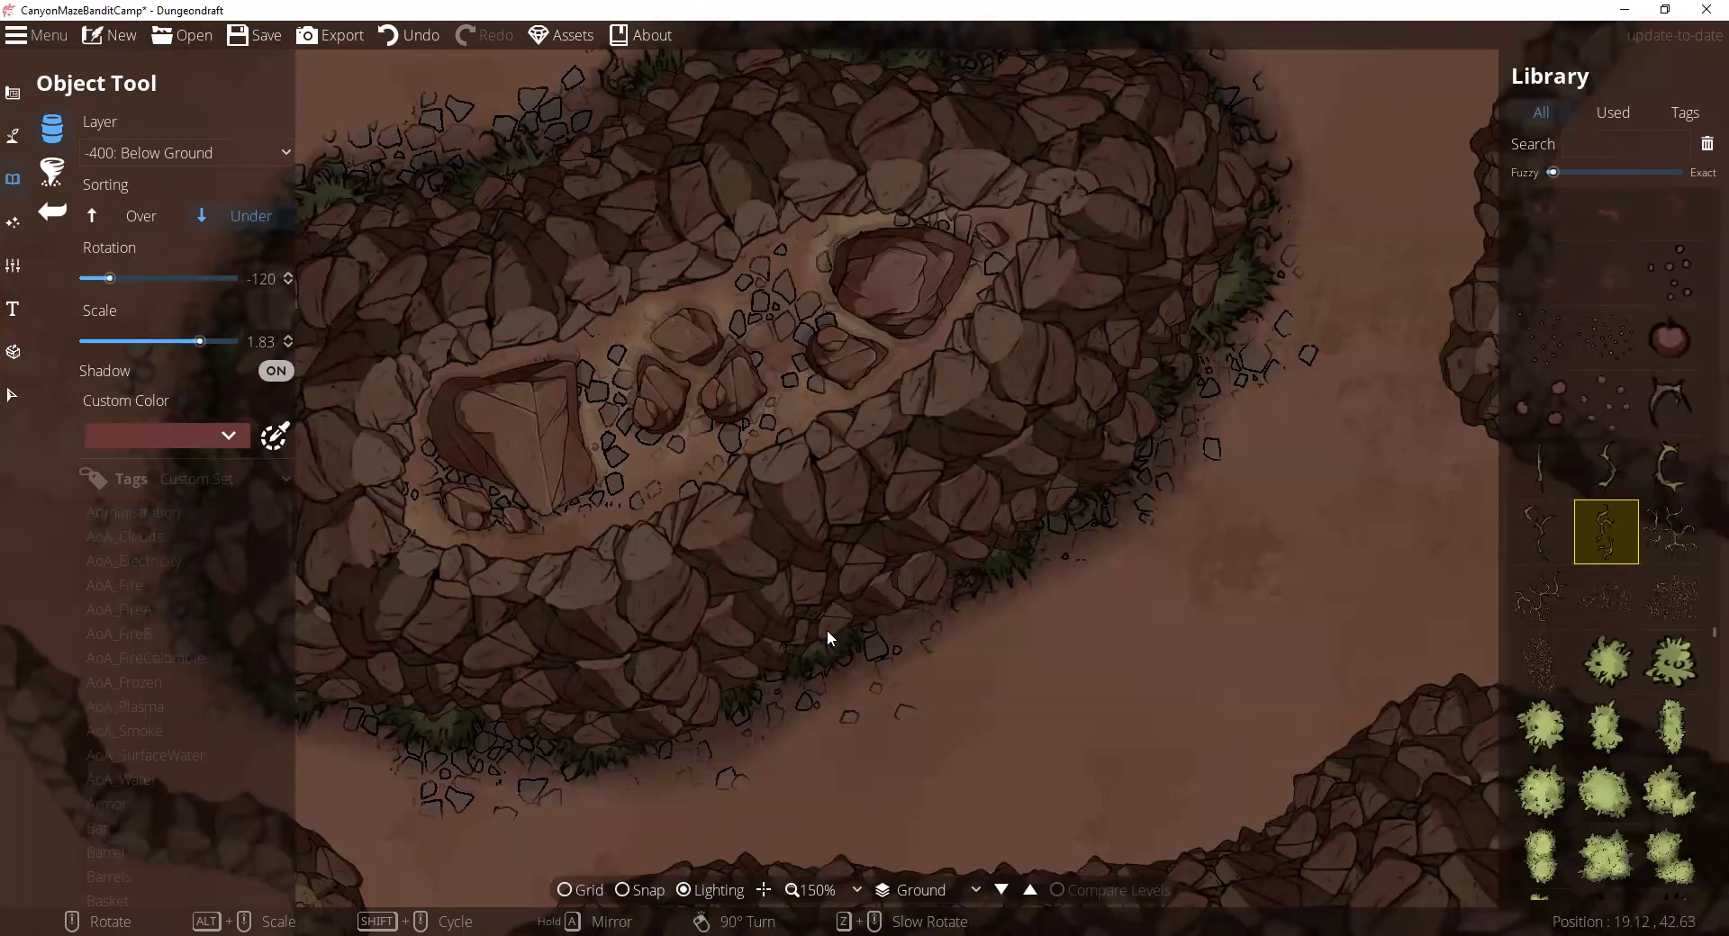
Step: Place twisted roots along the central plateau's southern and southwestern edges and stop placing objects
drag(798, 659, 1019, 443)
scroll(919, 489, down, 4)
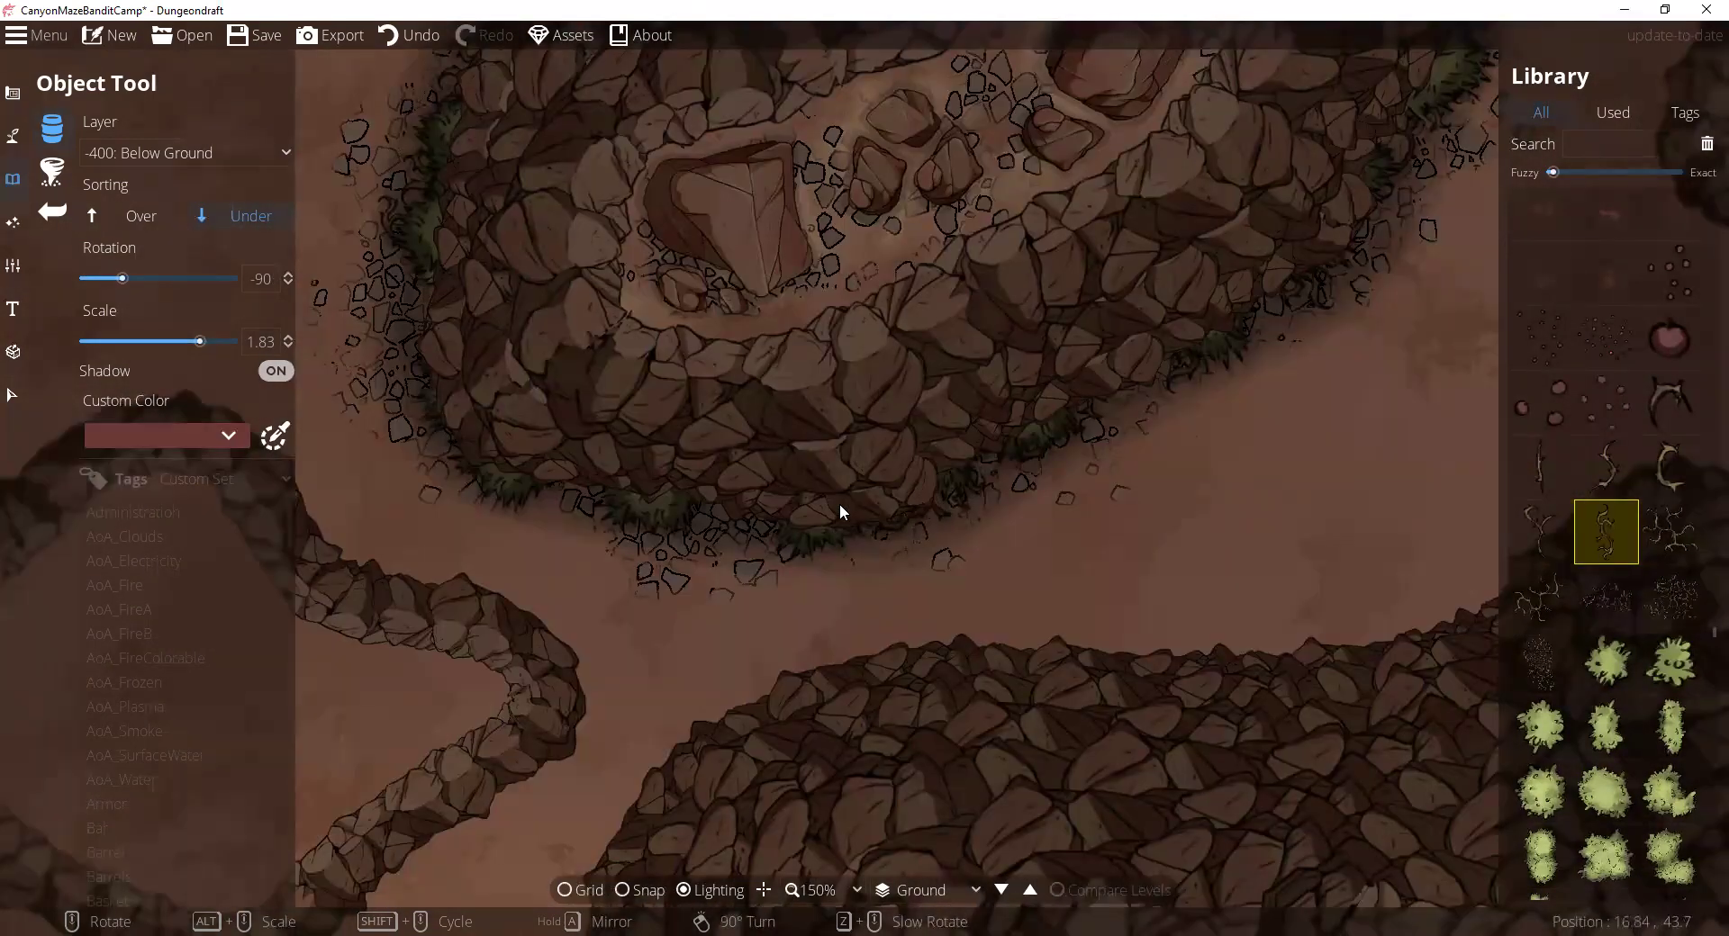
scroll(622, 518, up, 1)
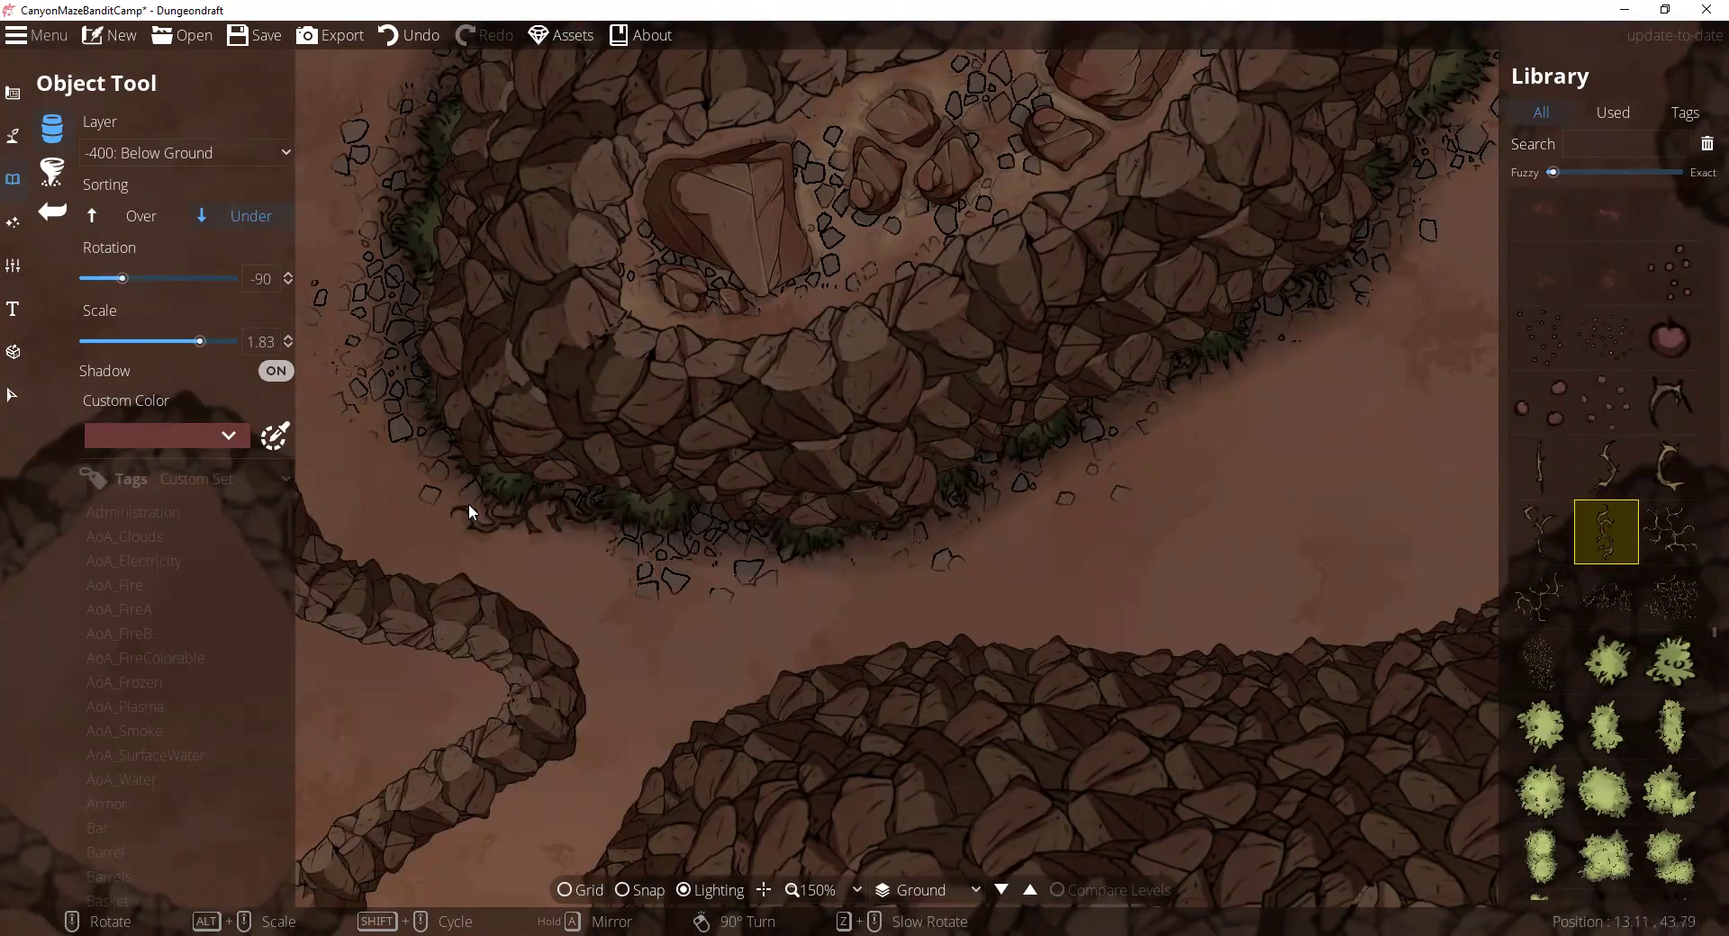
drag(468, 505, 668, 540)
scroll(643, 477, down, 3)
scroll(619, 374, down, 2)
scroll(784, 548, down, 4)
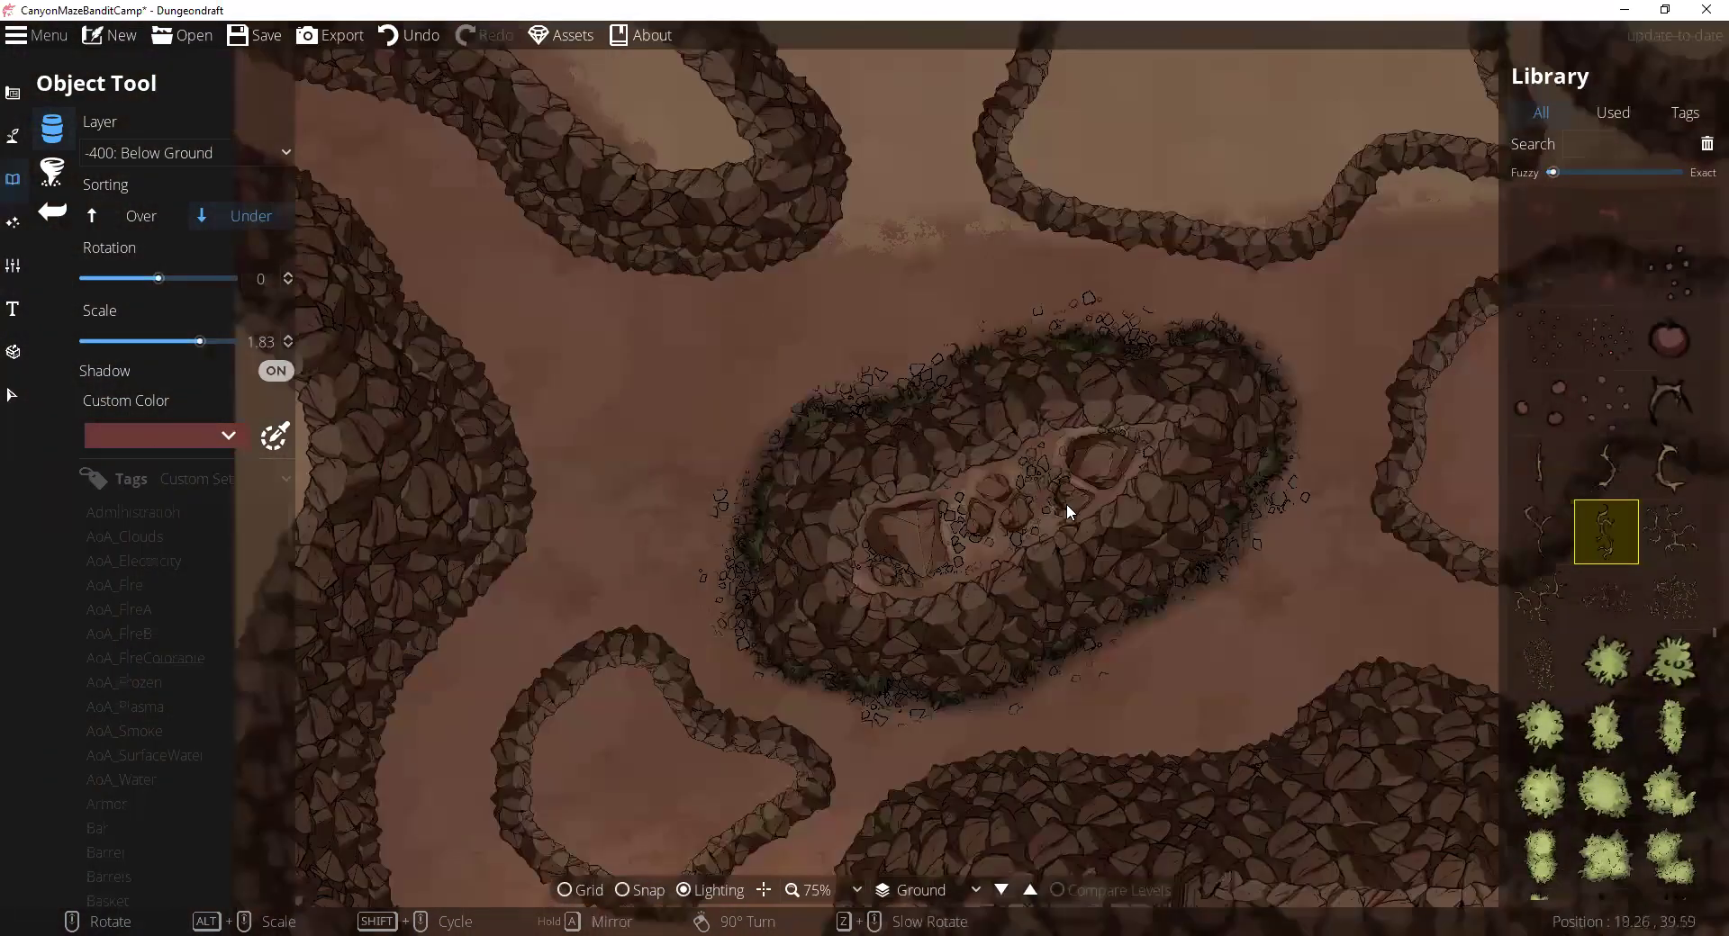
drag(1104, 433, 981, 312)
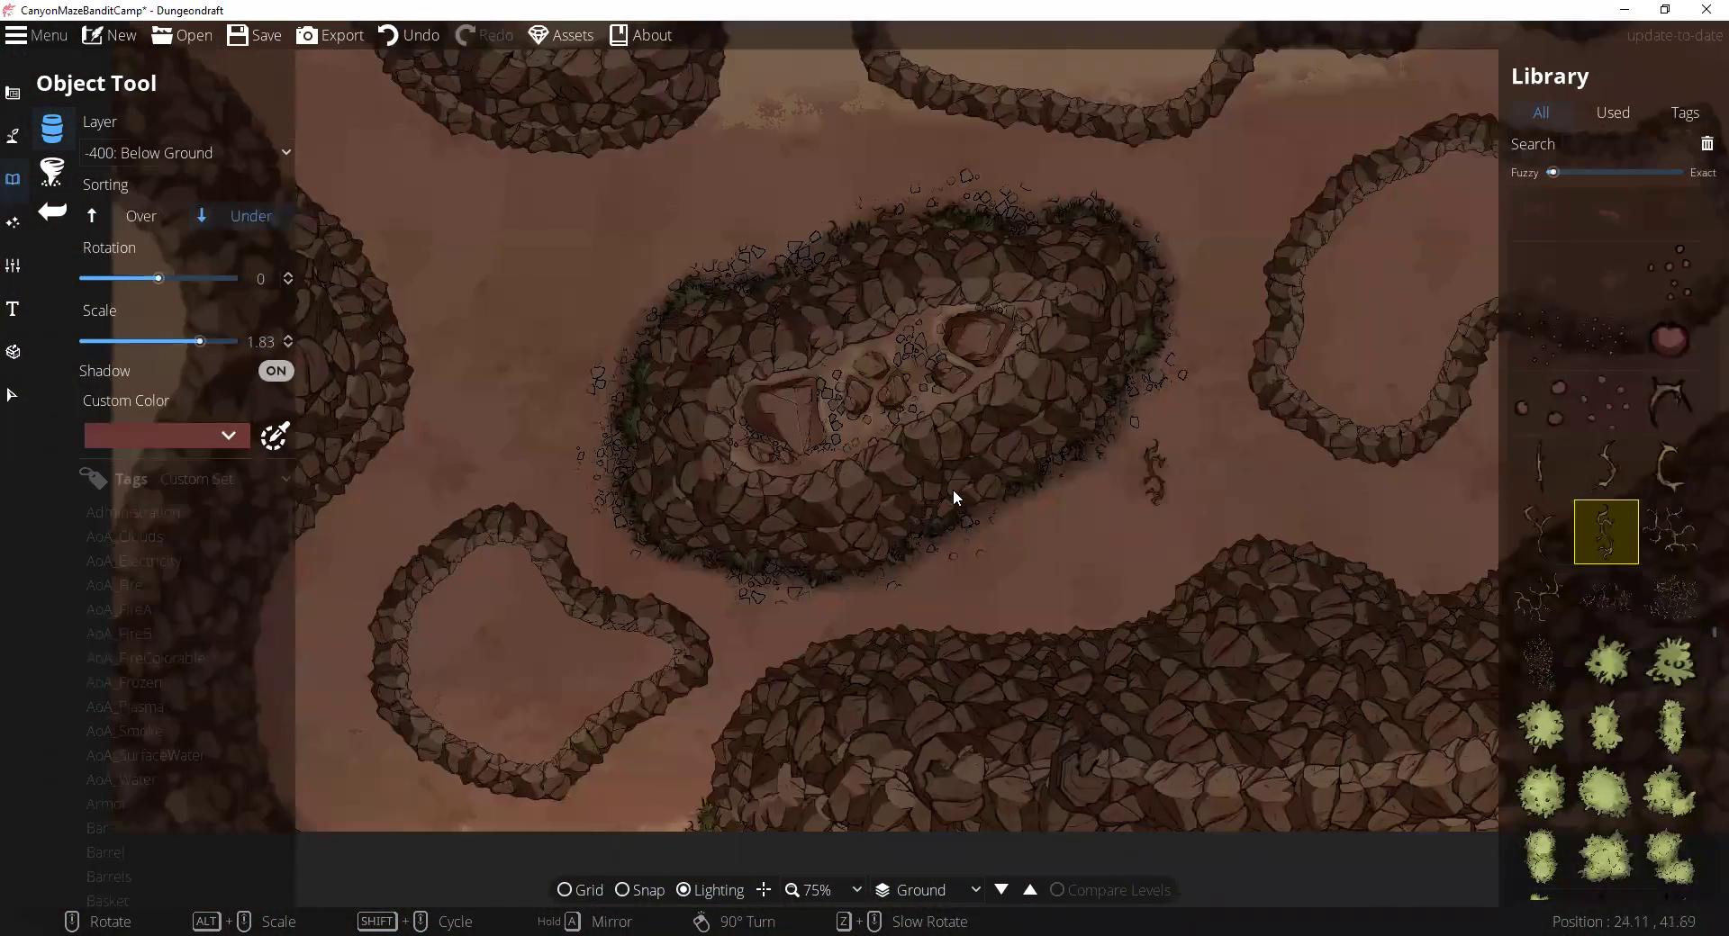
scroll(884, 429, up, 1)
key(Escape)
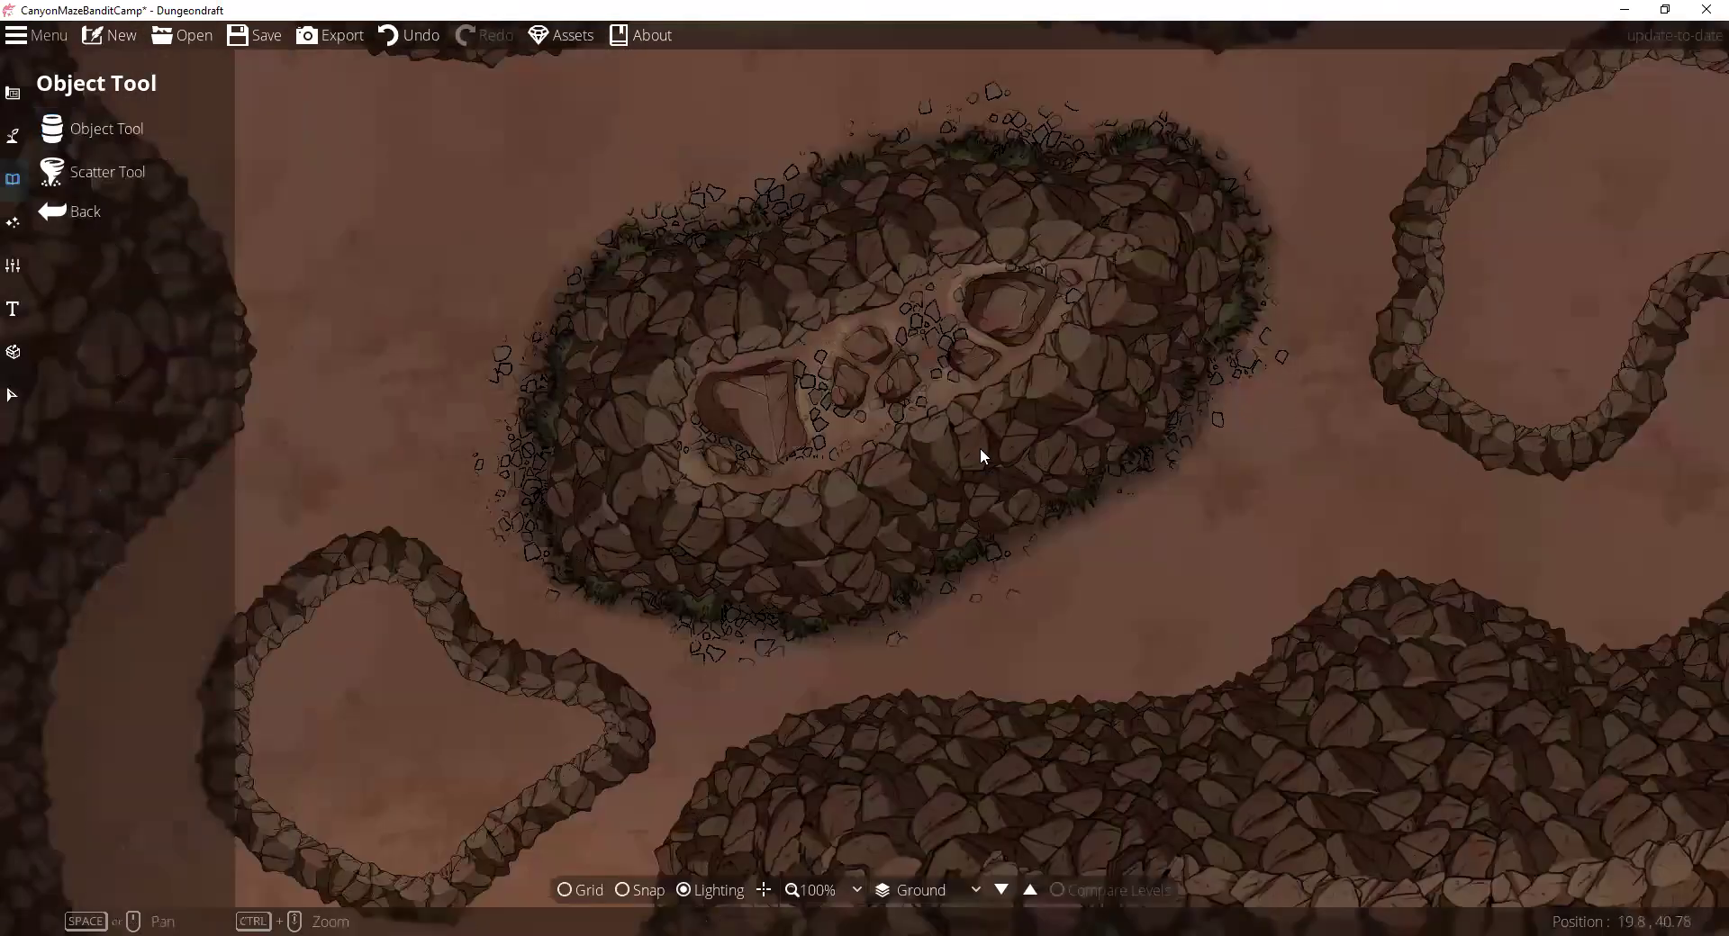
Step: Check the finished central plateau and the surrounding map with the grid shown, and hide the grid again
key(Up)
key(Left)
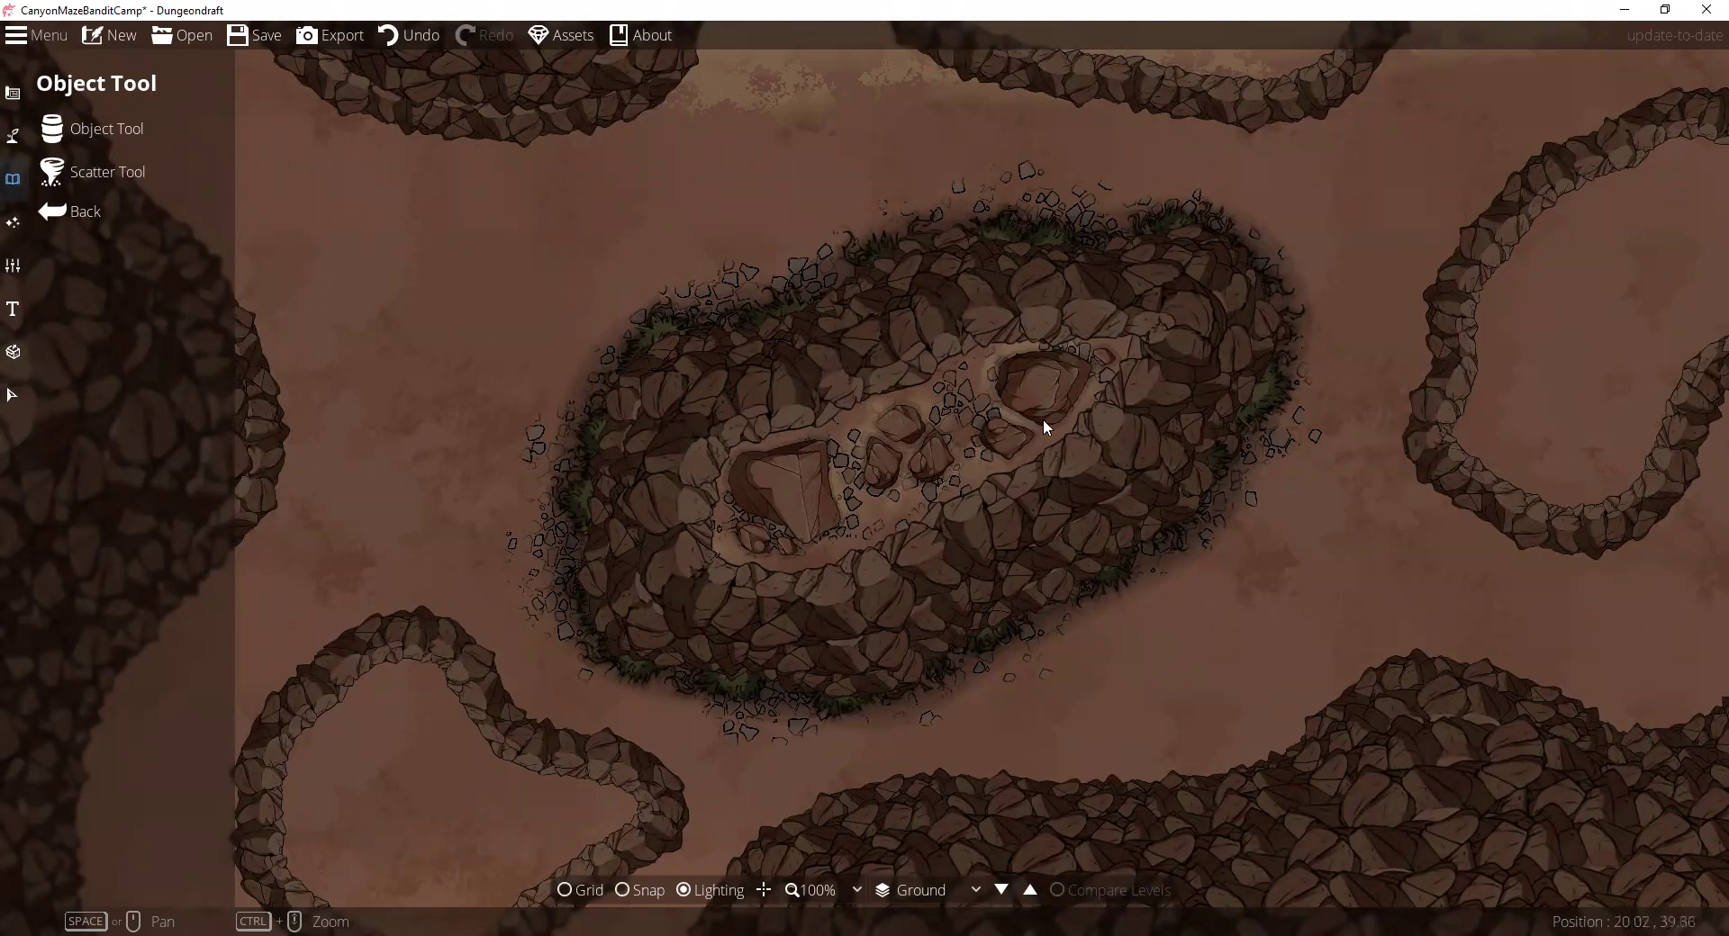
click(581, 890)
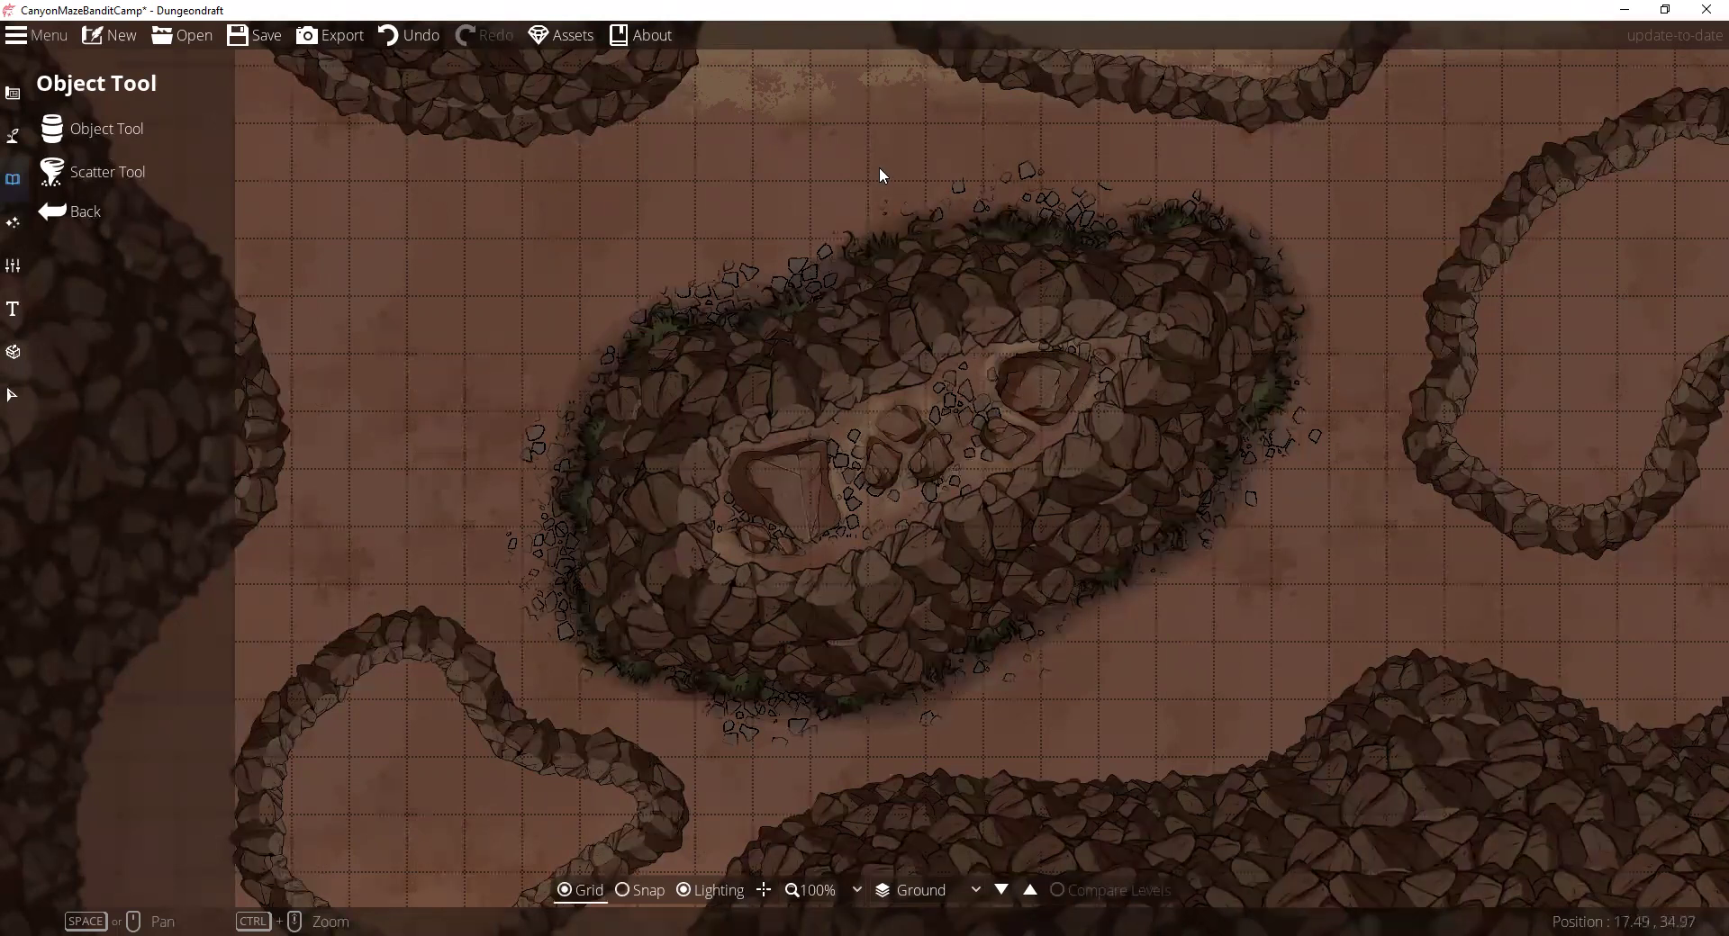
scroll(798, 208, up, 3)
drag(767, 785, 814, 398)
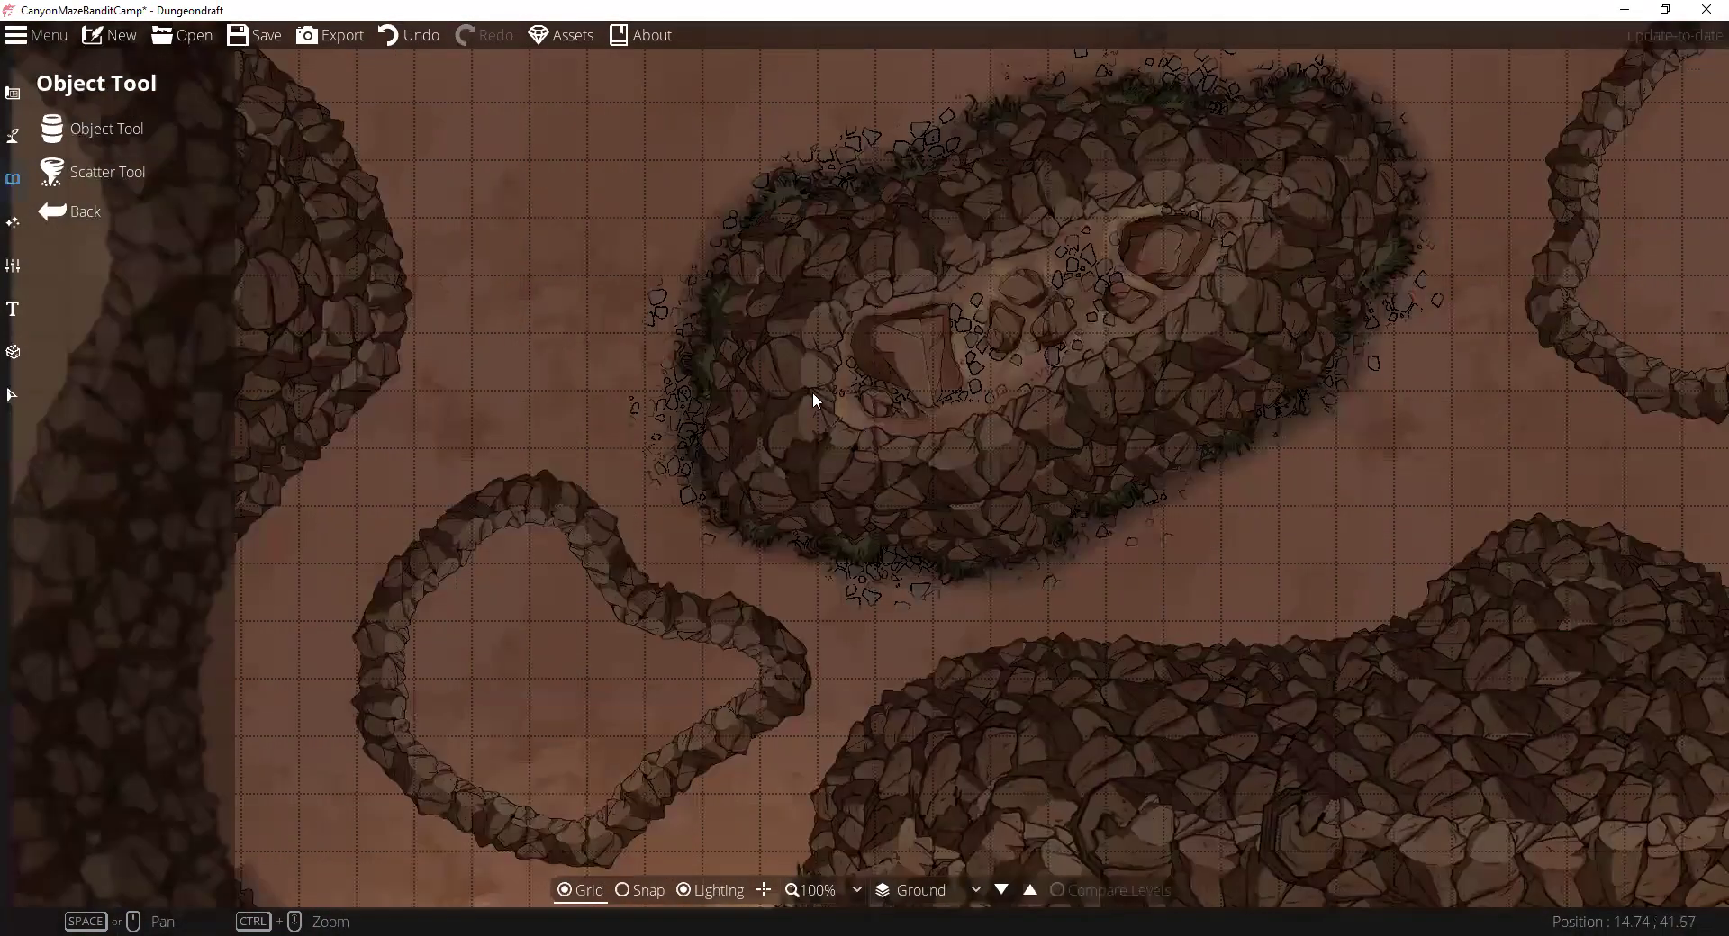
drag(919, 303, 873, 481)
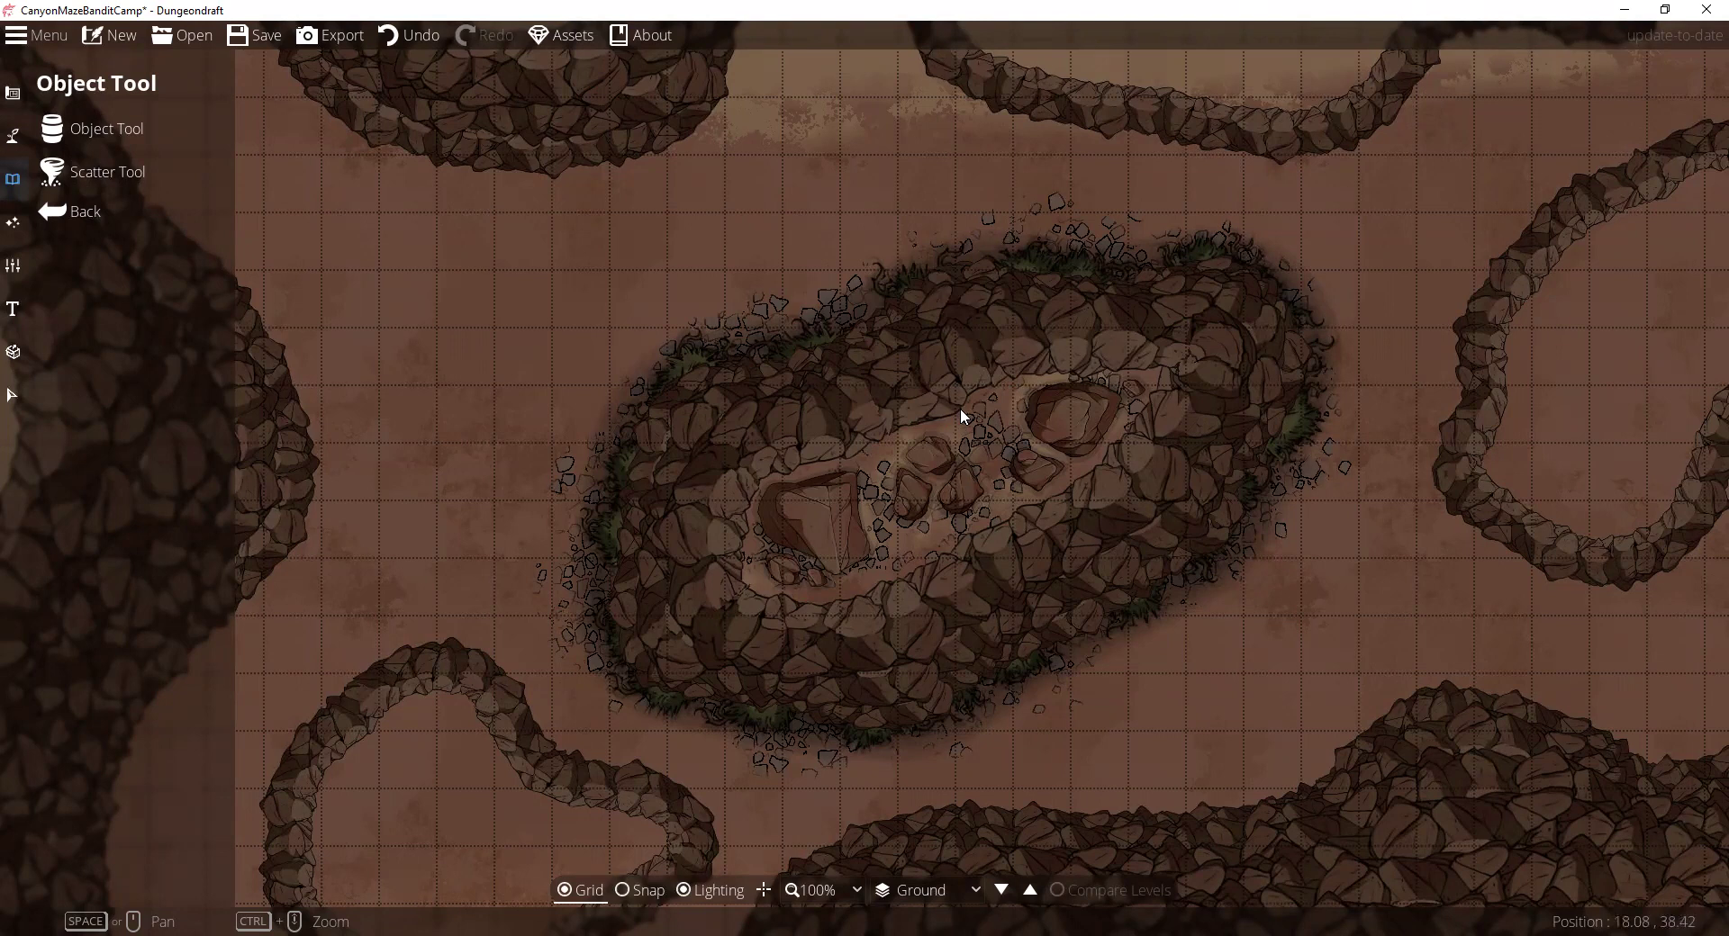
scroll(999, 490, down, 5)
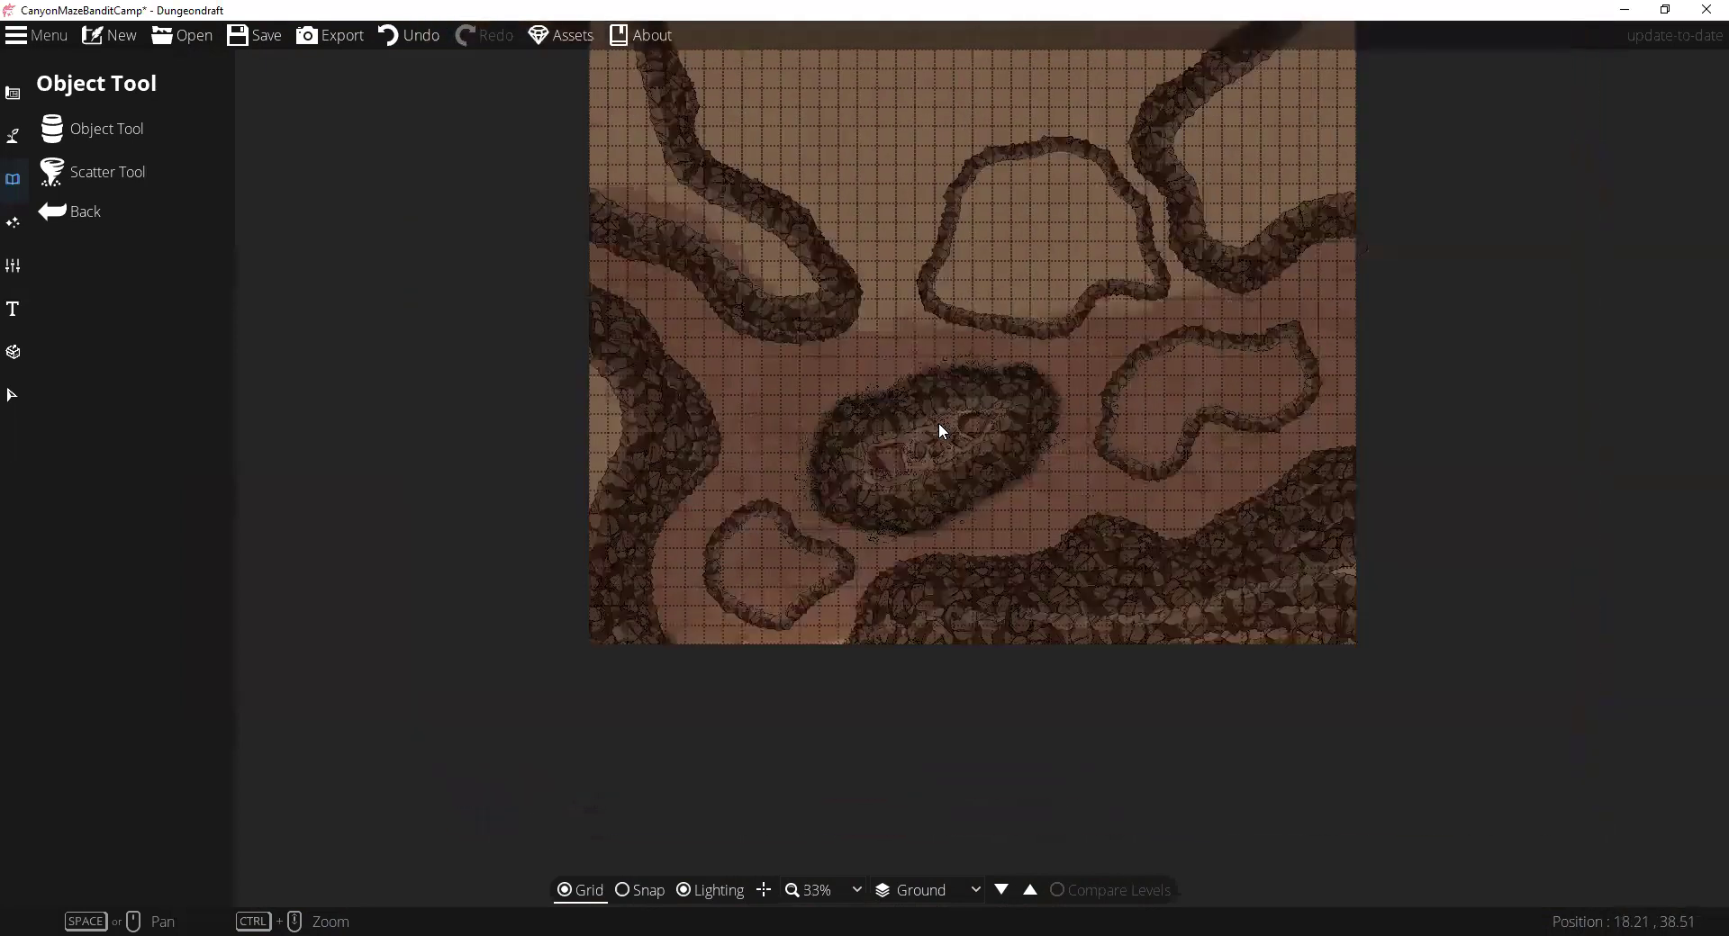
drag(938, 424, 885, 597)
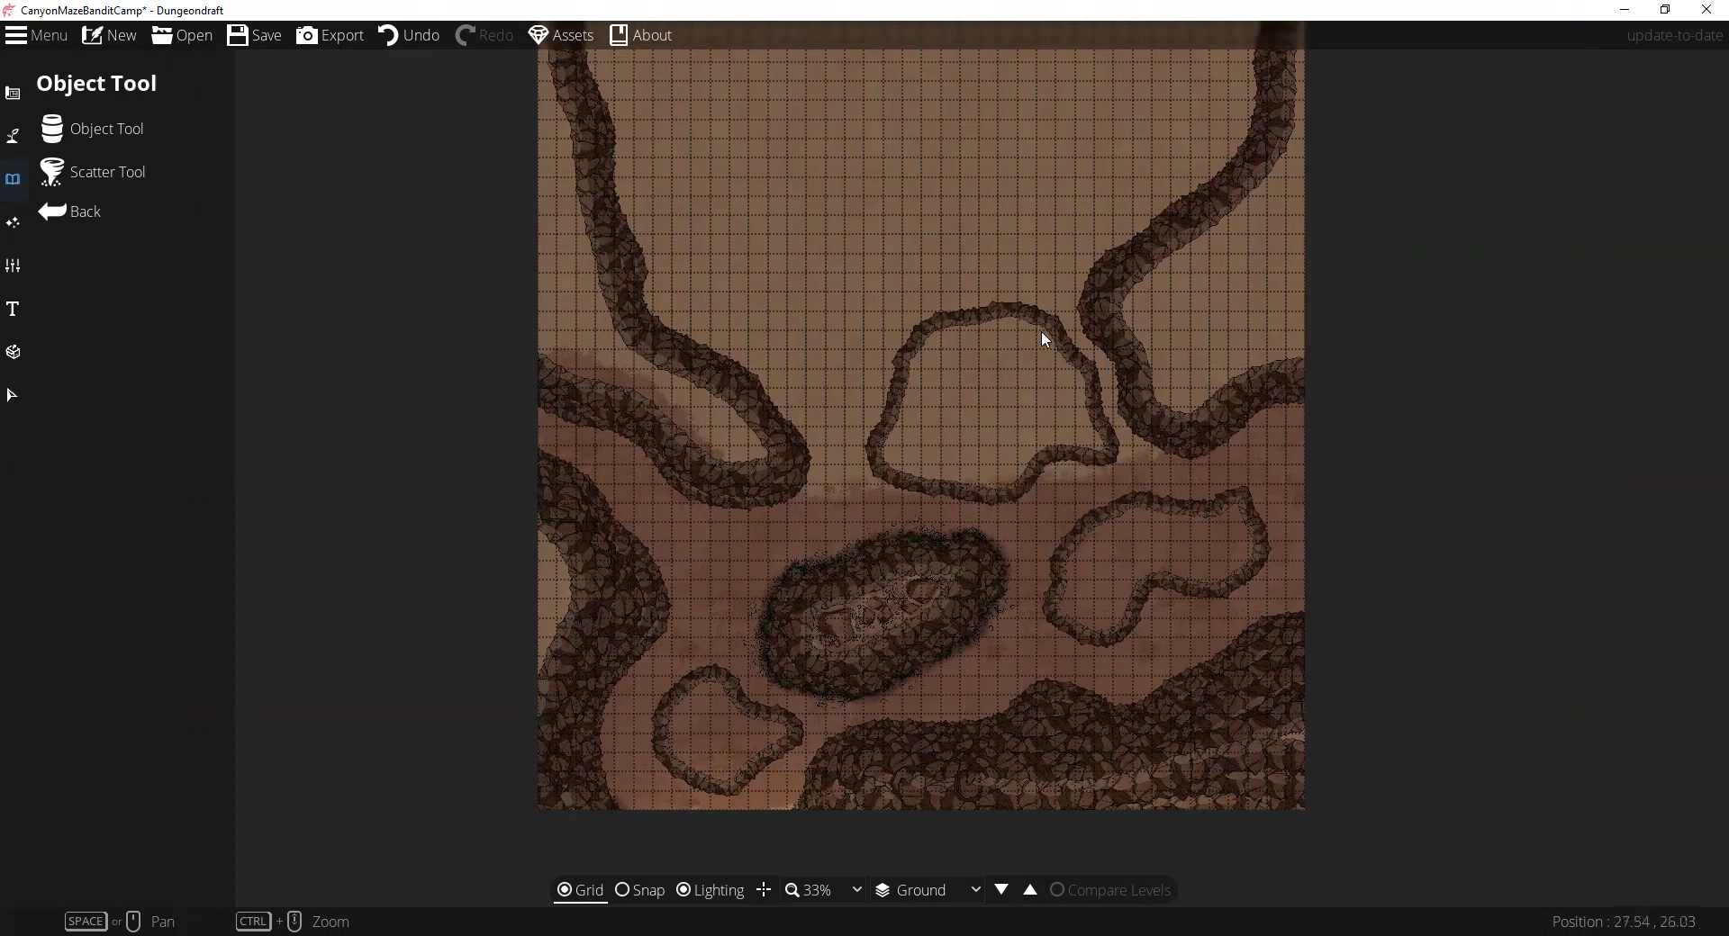
scroll(899, 369, up, 4)
scroll(898, 369, up, 2)
drag(862, 438, 752, 611)
click(566, 886)
scroll(824, 447, down, 1)
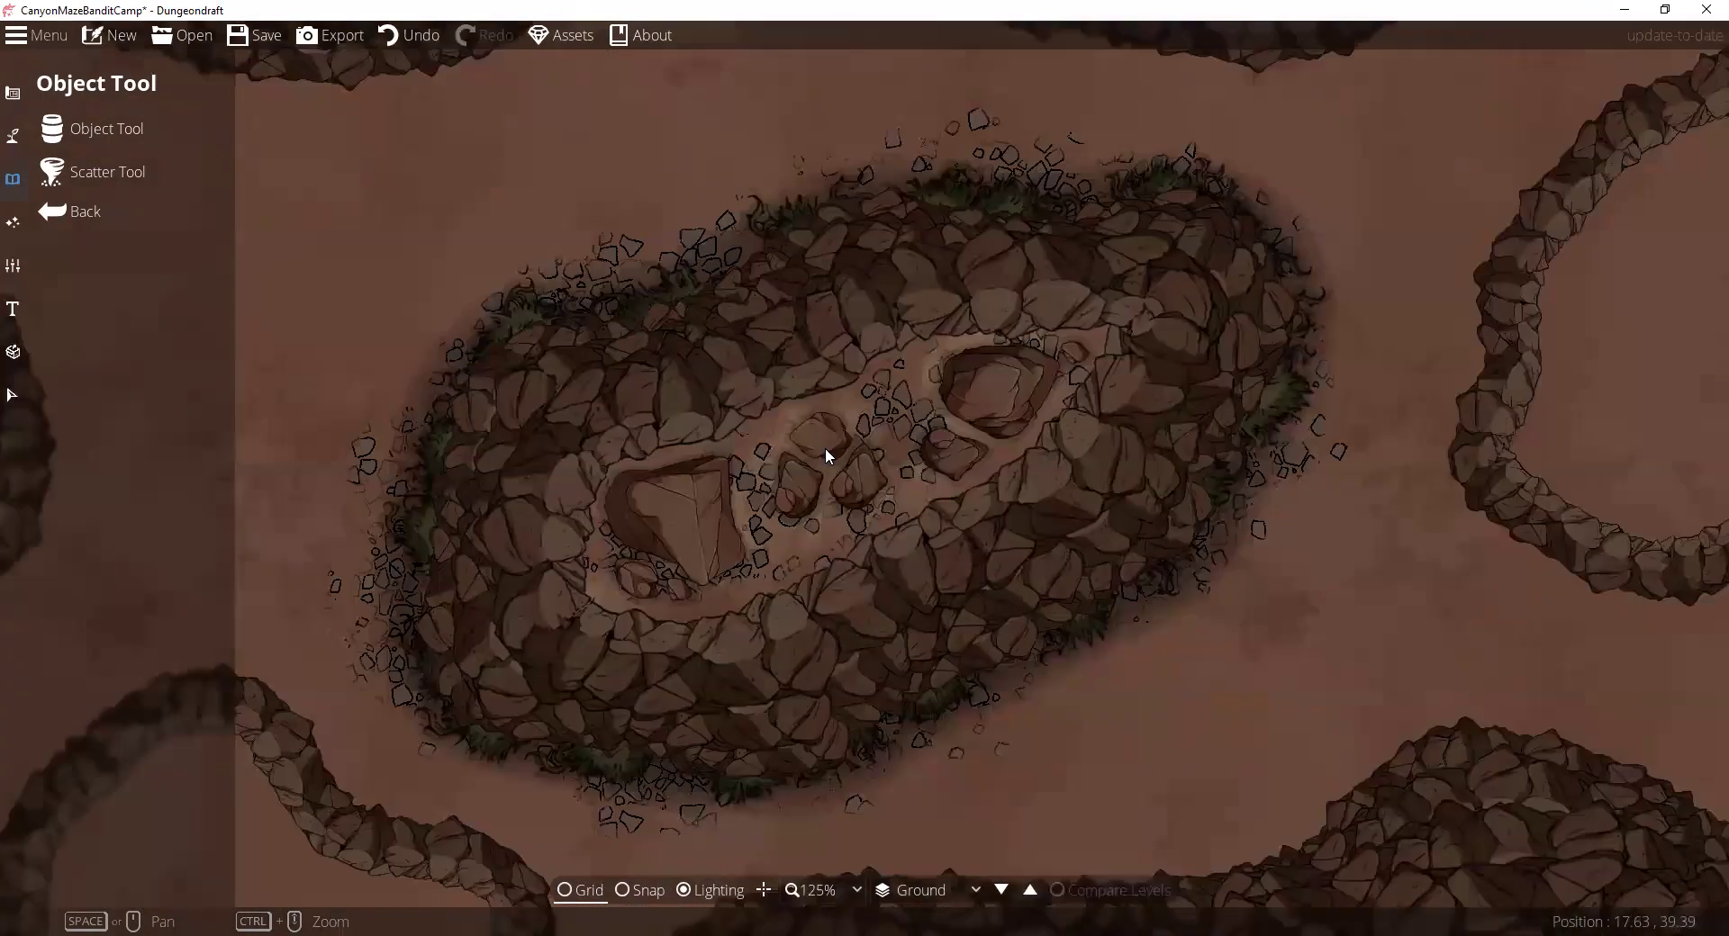